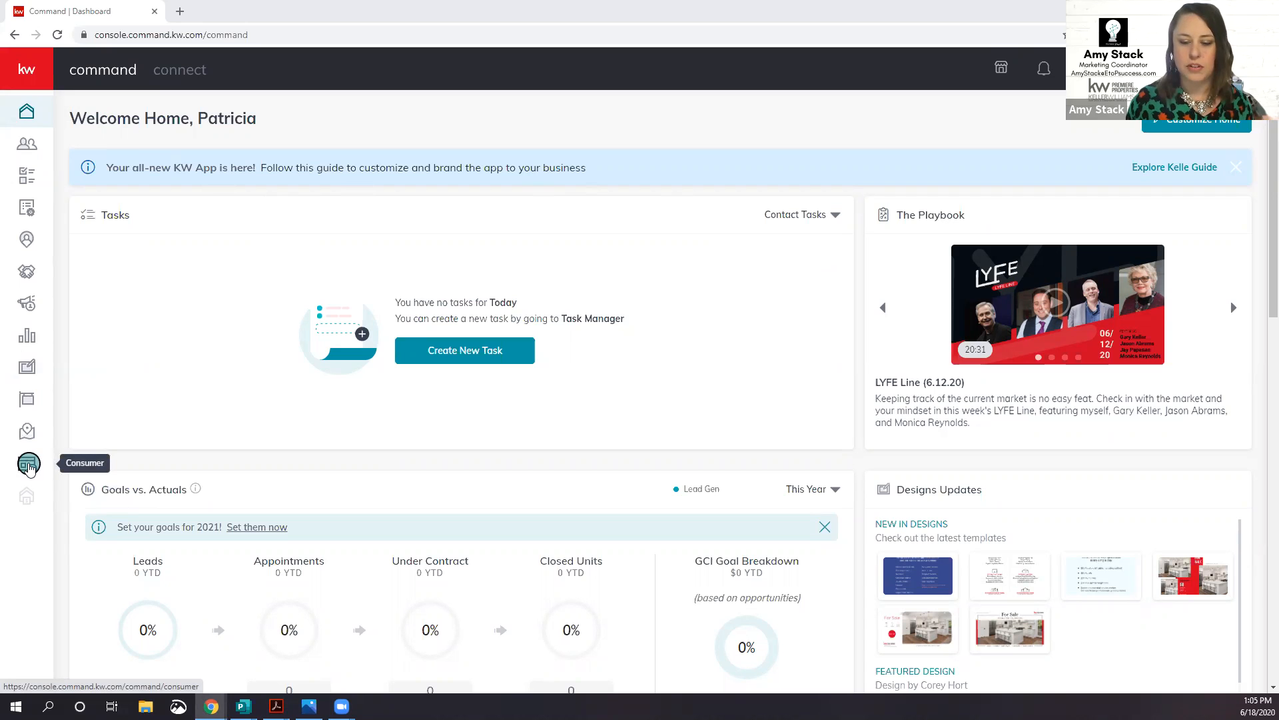
Step: Go to Consumer > Agent Site Pages and start configuring the agent site
click(27, 469)
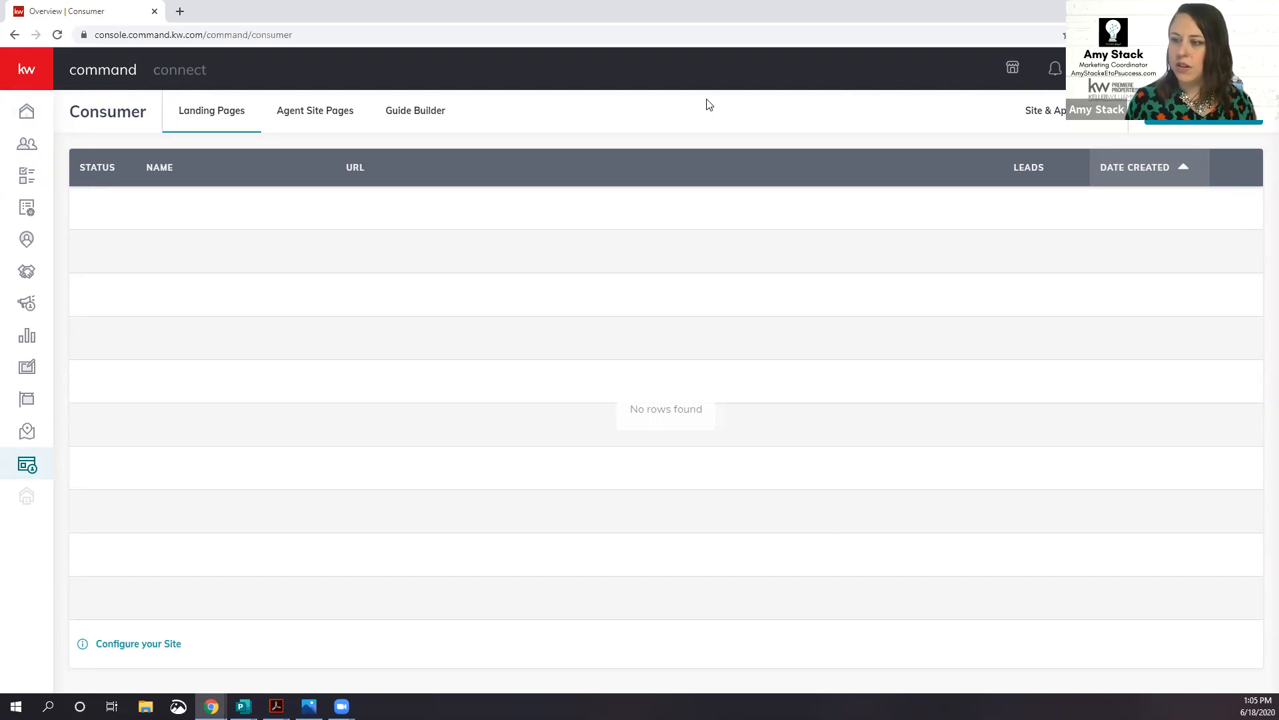
click(316, 111)
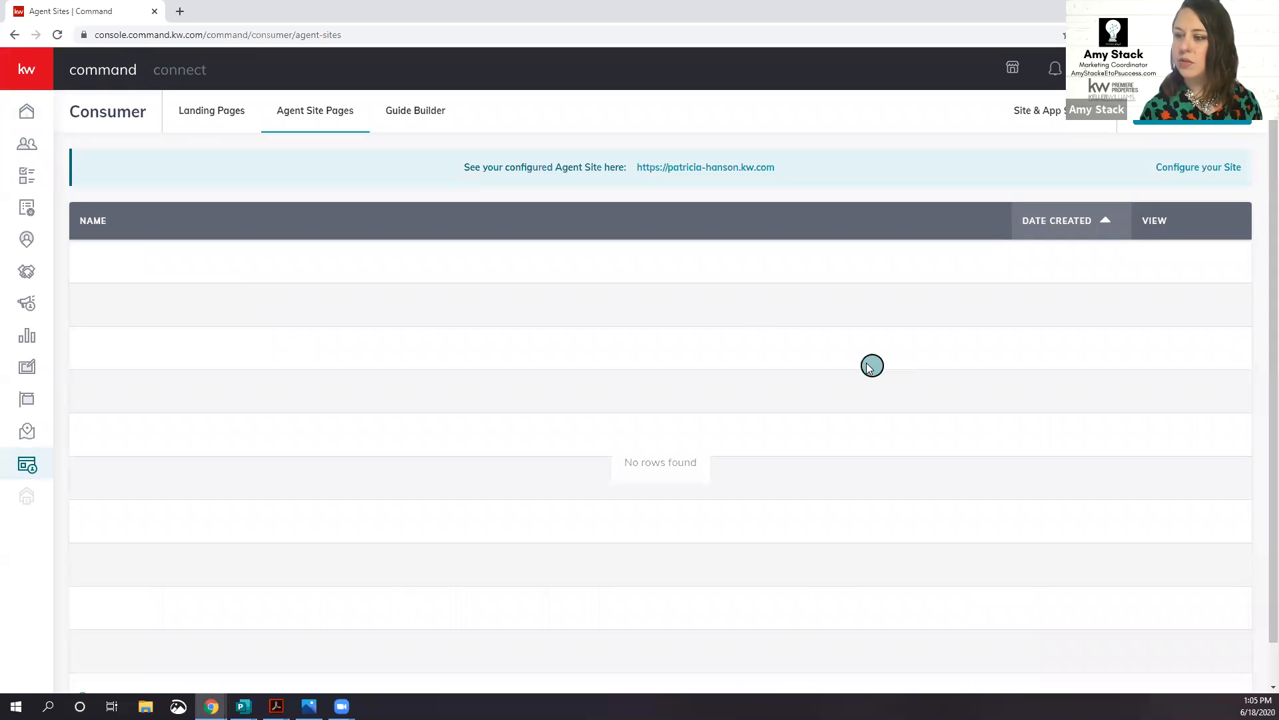
click(1197, 169)
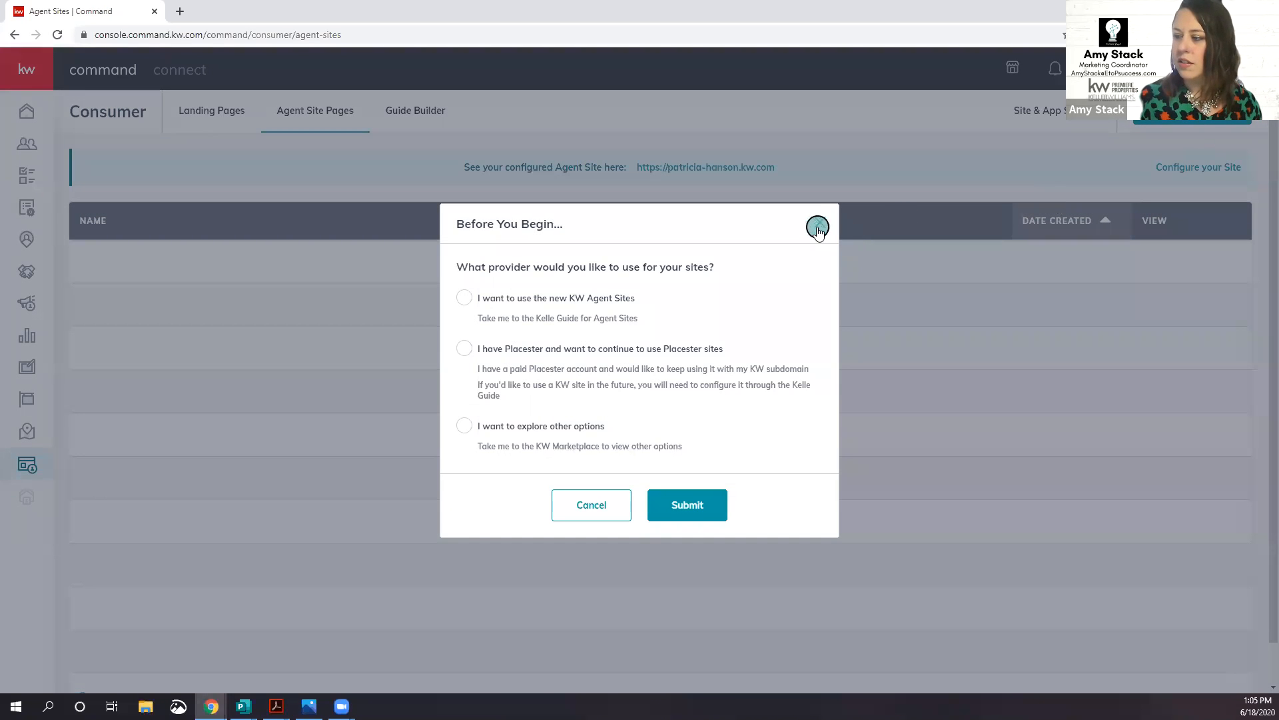
drag(831, 239, 880, 268)
click(917, 242)
click(1191, 168)
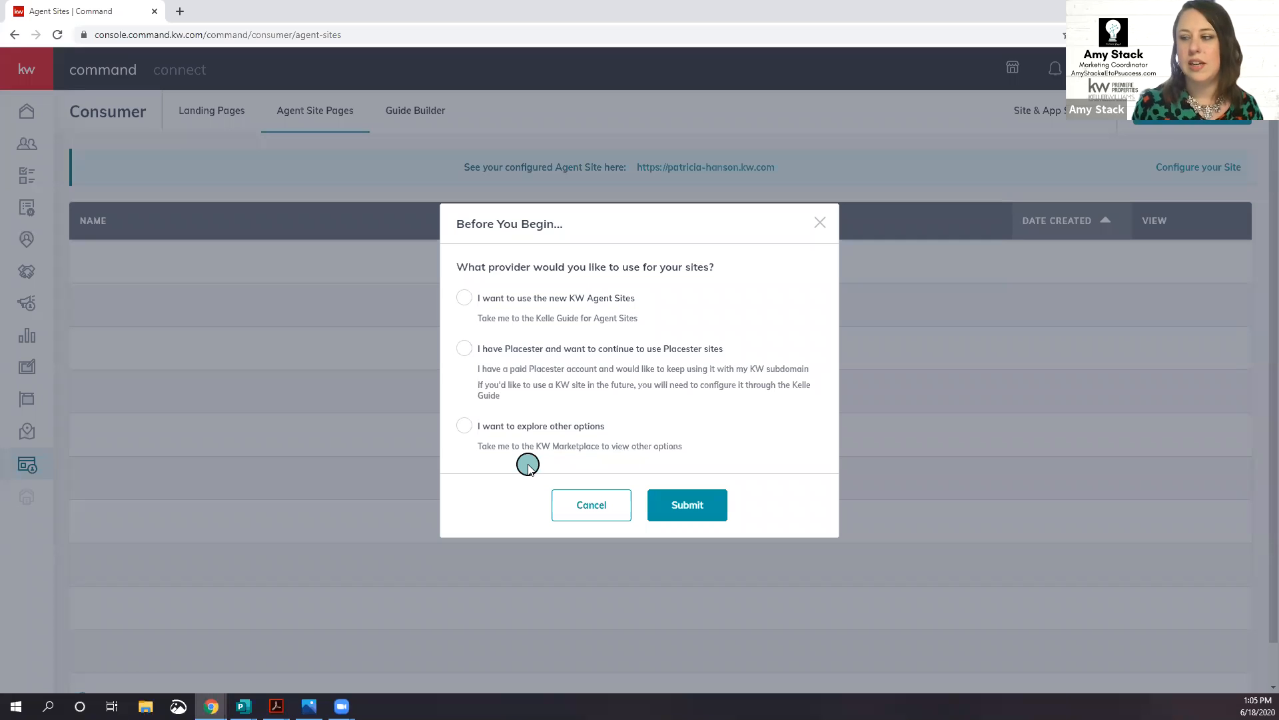
click(820, 225)
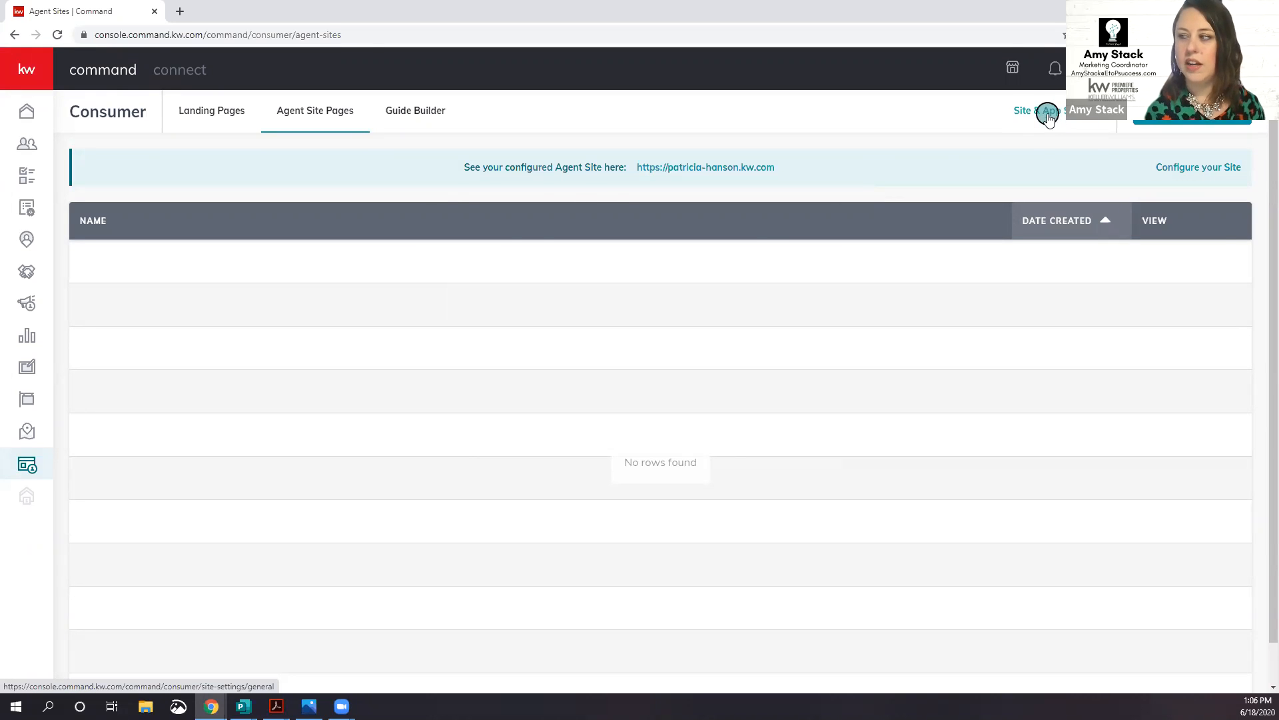
click(1048, 118)
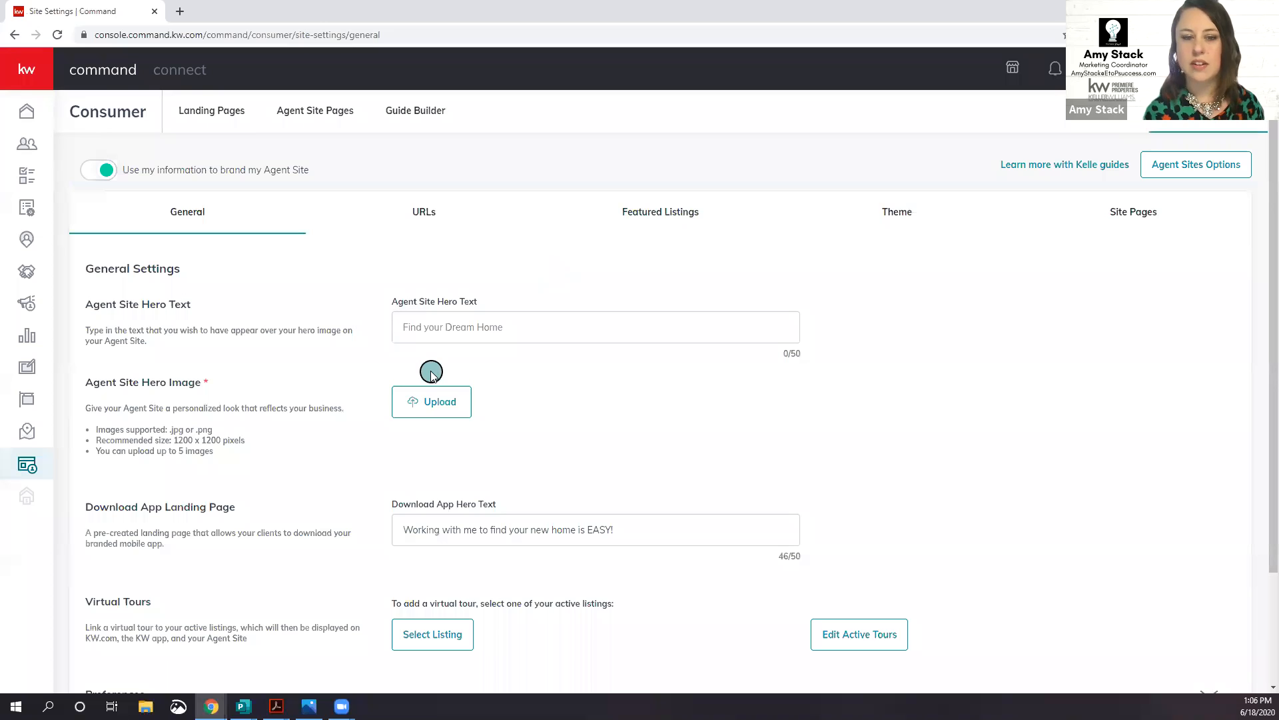
scroll(261, 396, down, 2)
scroll(264, 398, up, 2)
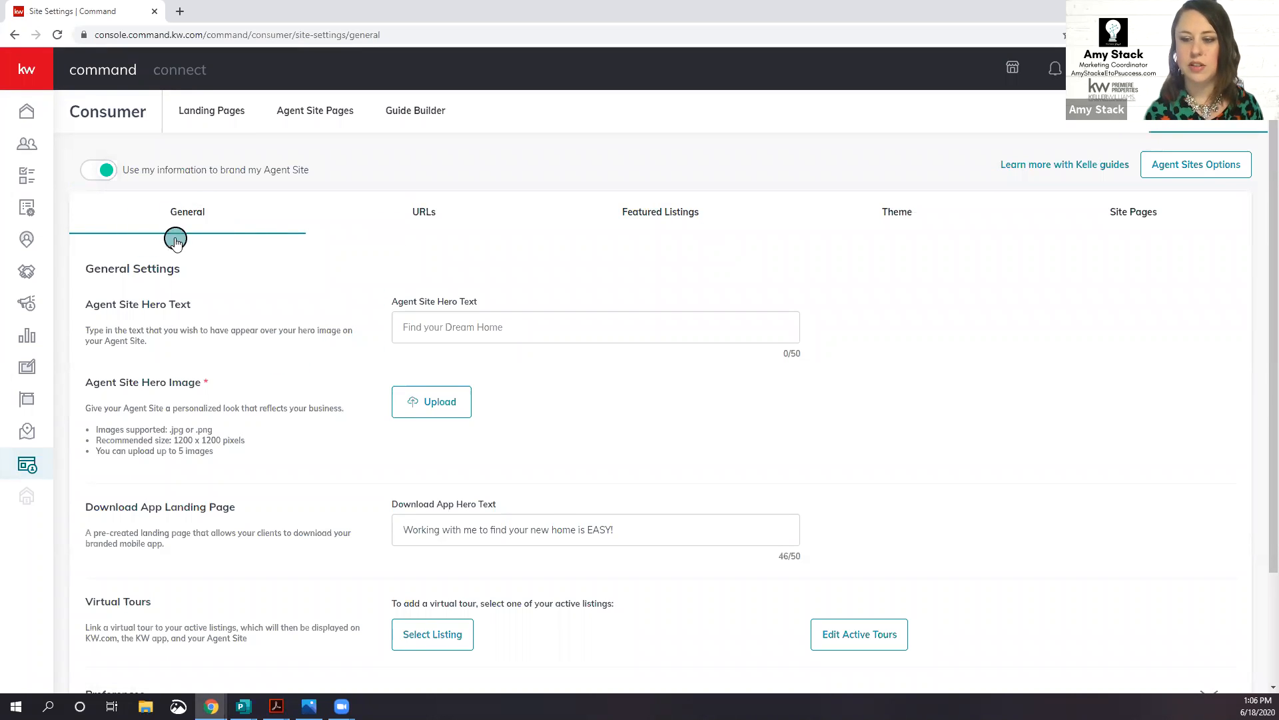
click(430, 212)
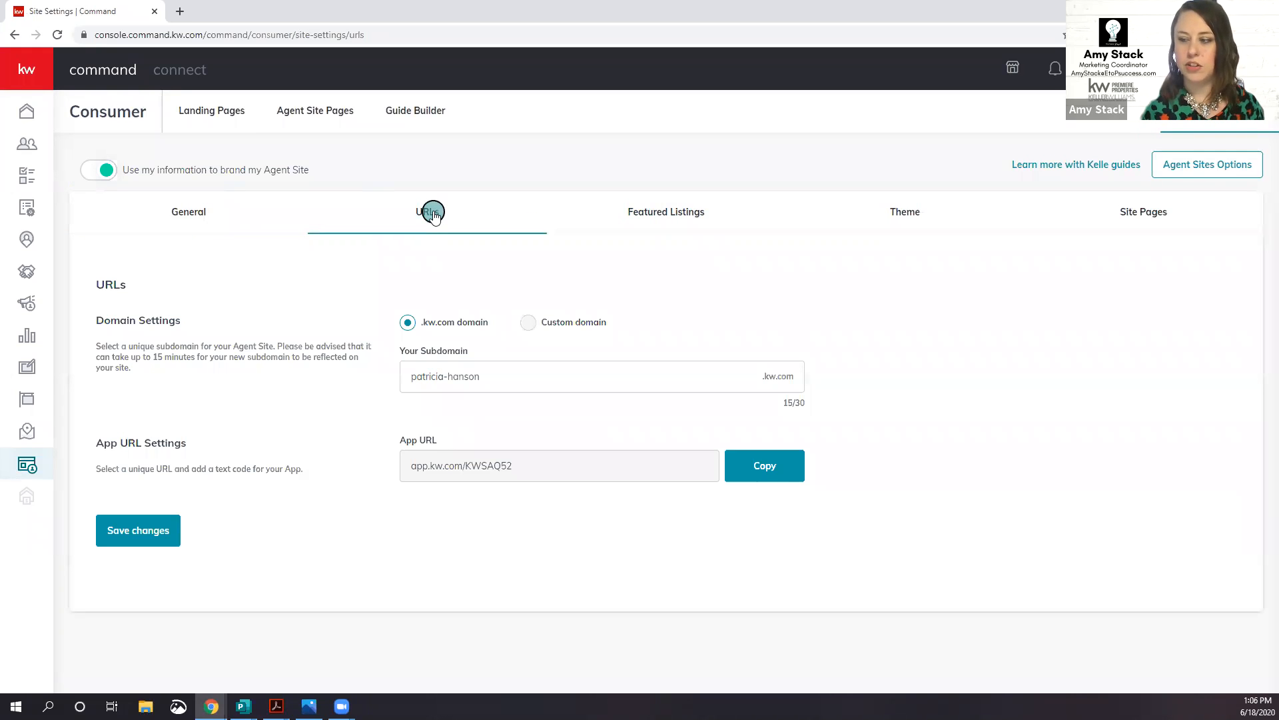
click(905, 209)
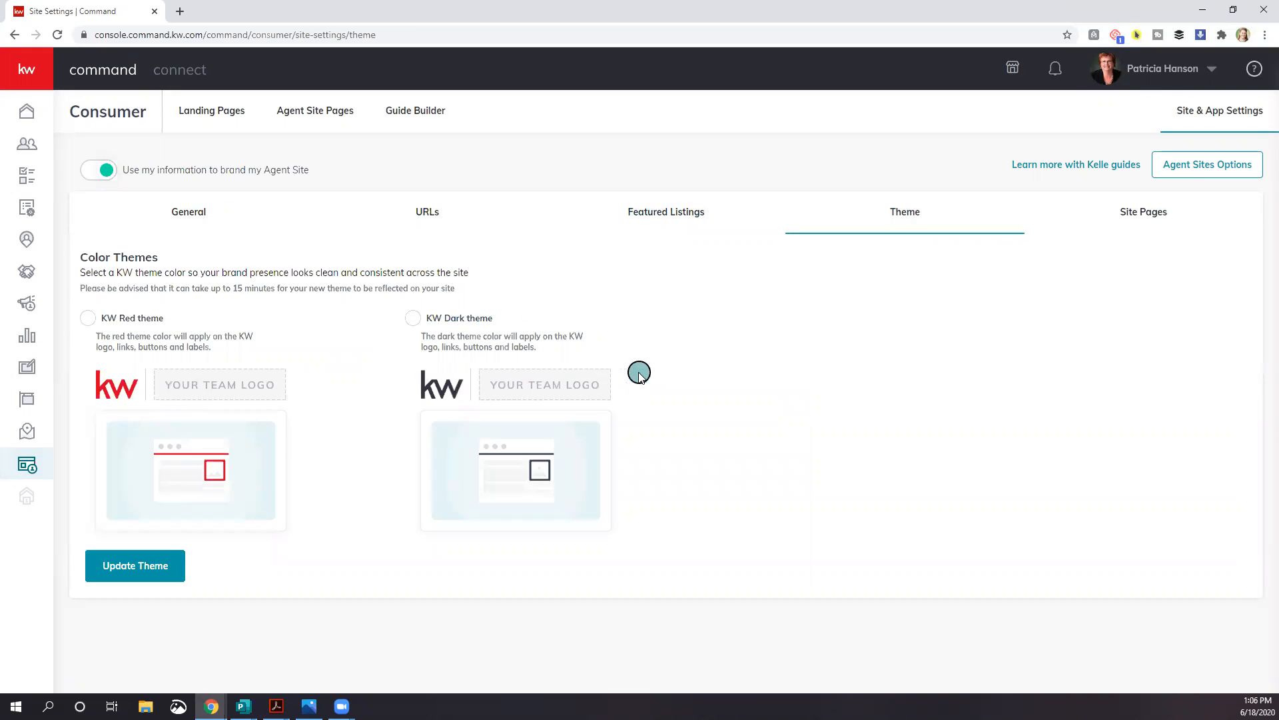
click(326, 120)
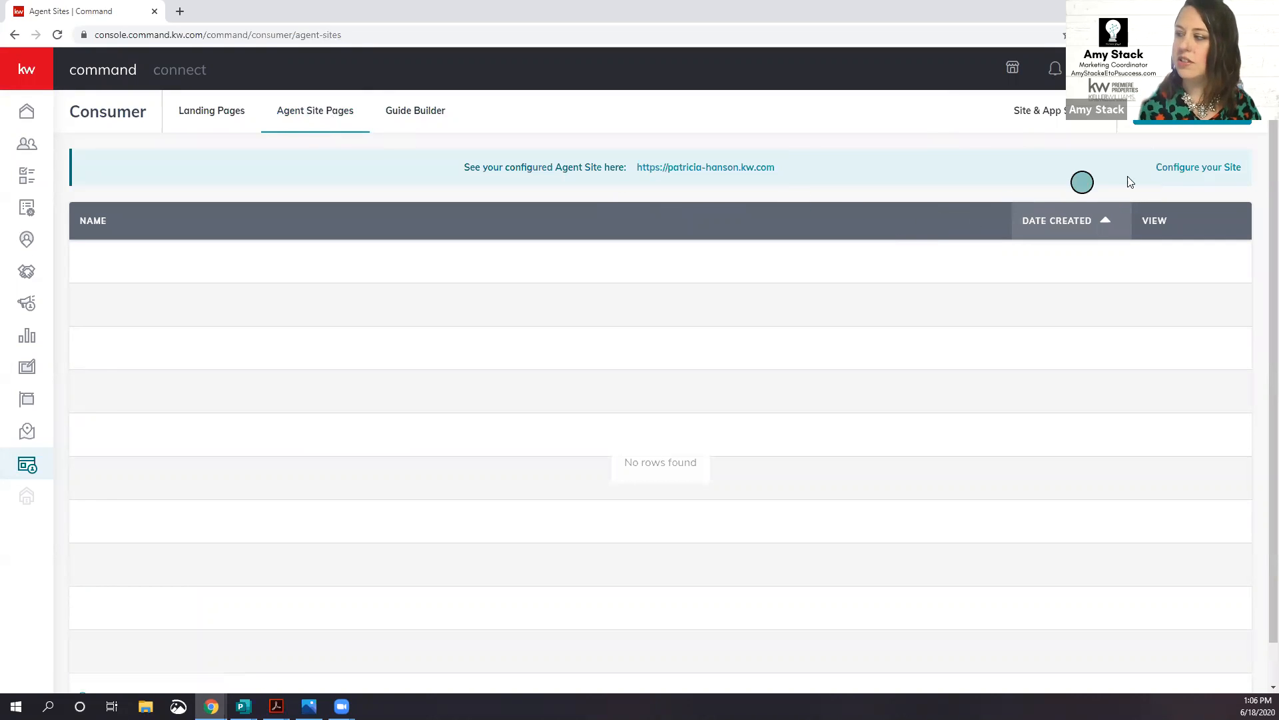
click(1189, 167)
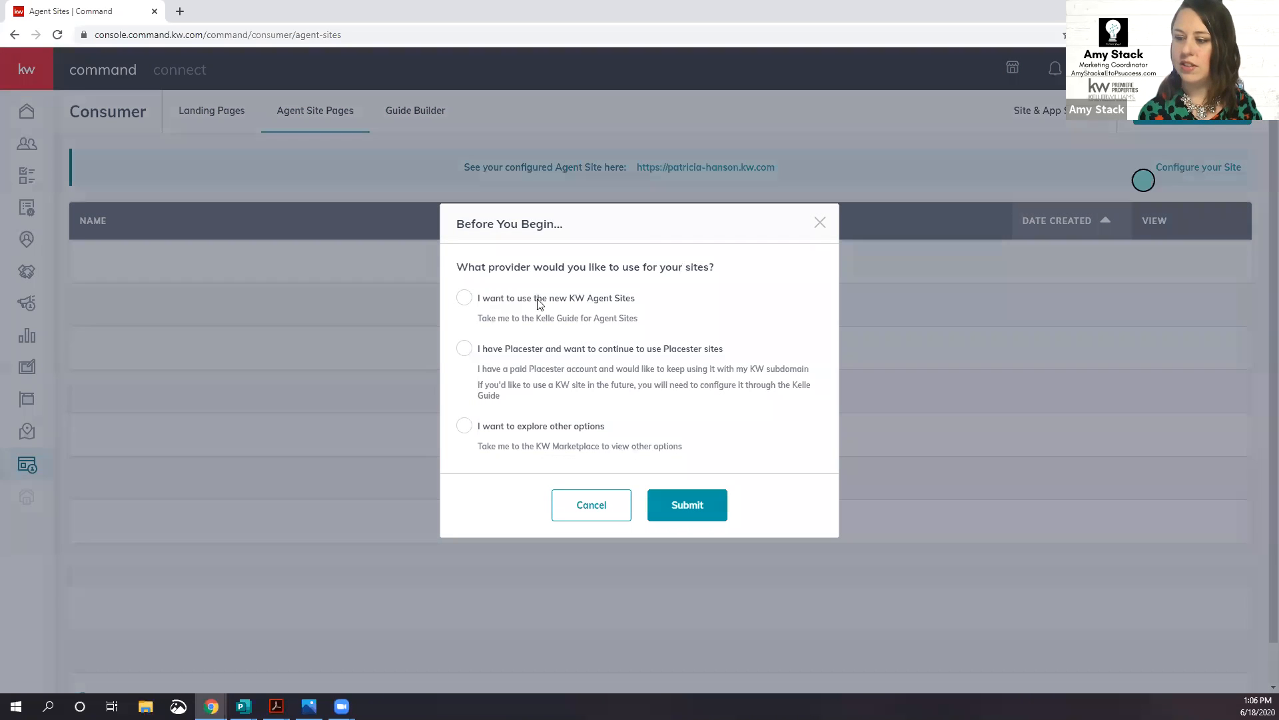
Step: Submit 'I want to use the new KW Agent Sites', start the guide and accept the compliance reminder
click(473, 296)
click(685, 506)
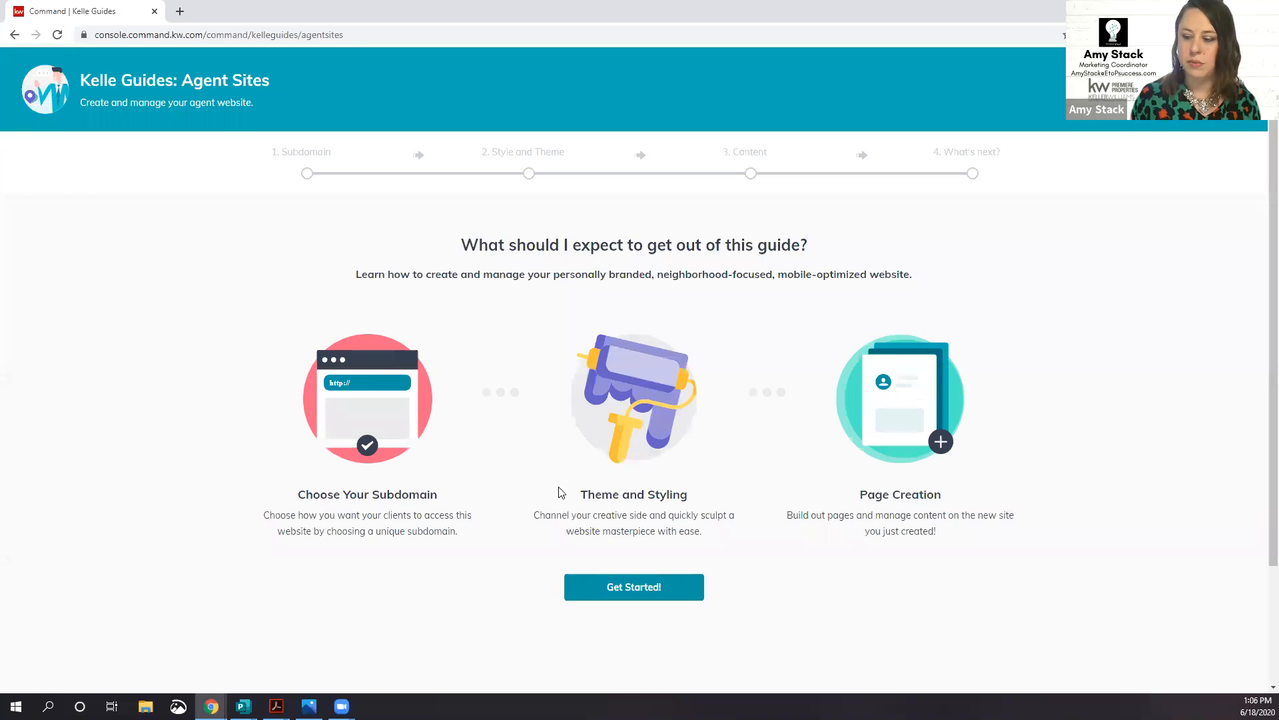
click(651, 593)
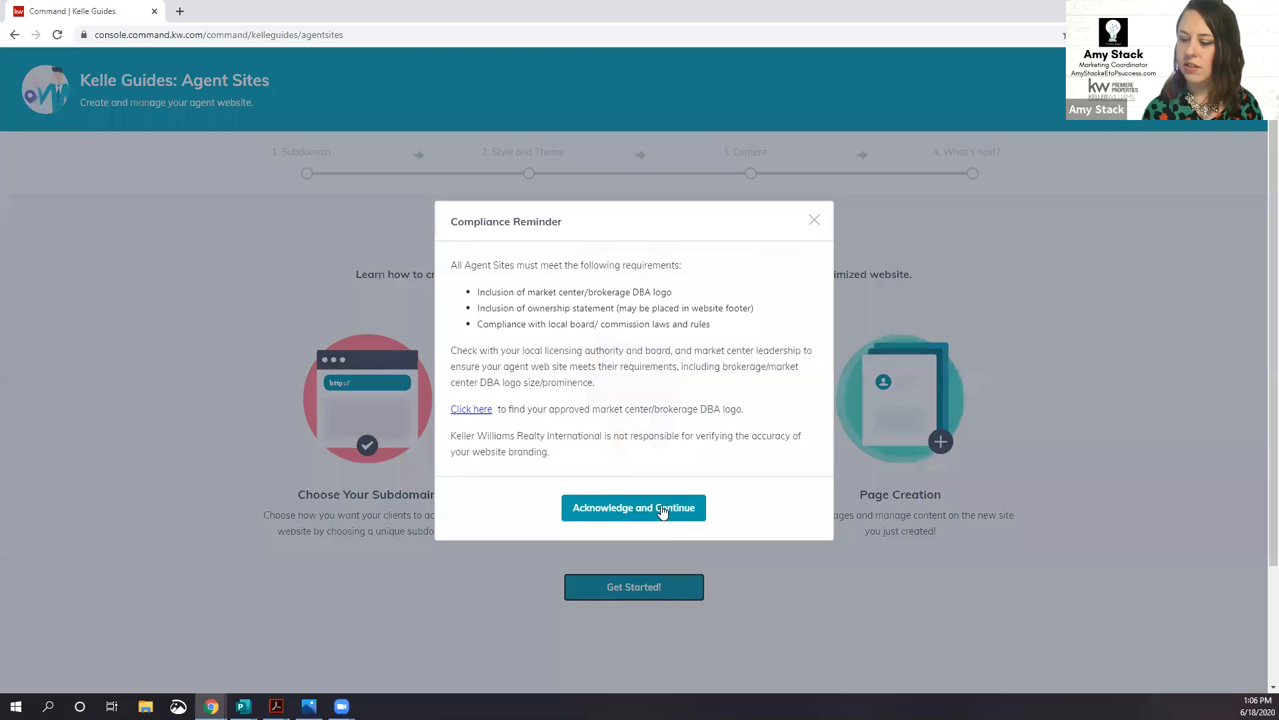
click(663, 511)
click(666, 513)
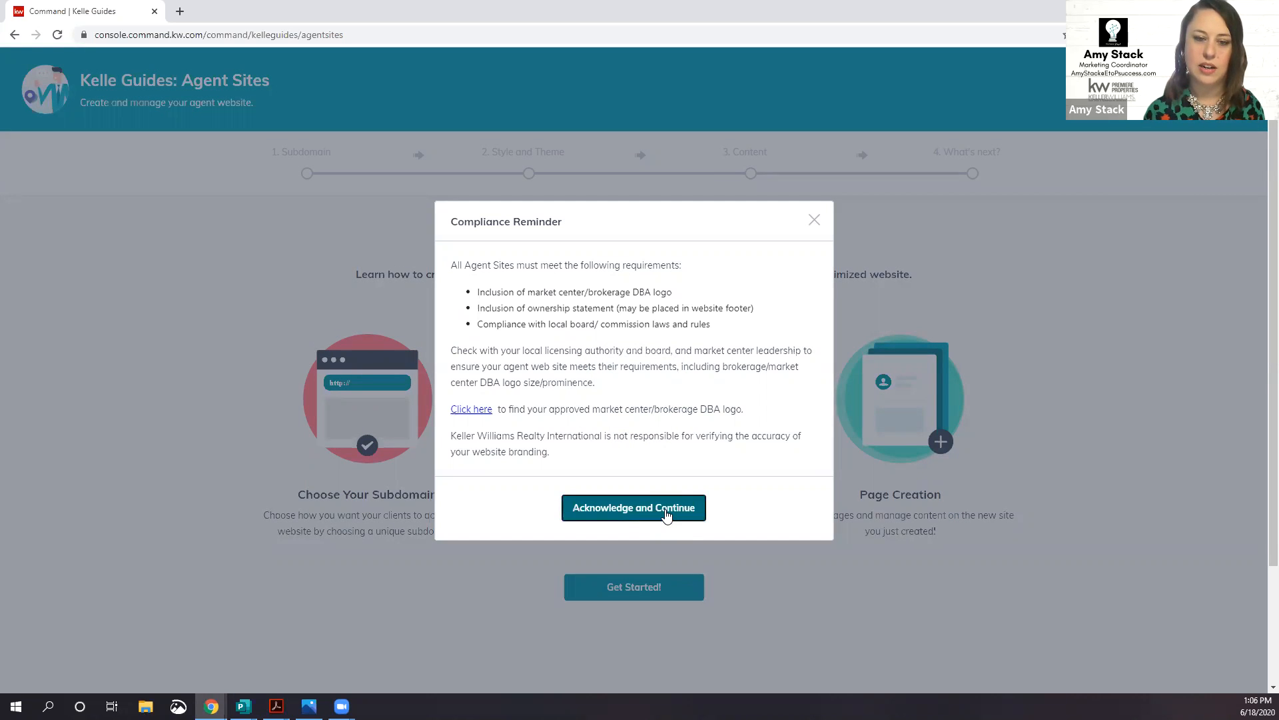
click(666, 514)
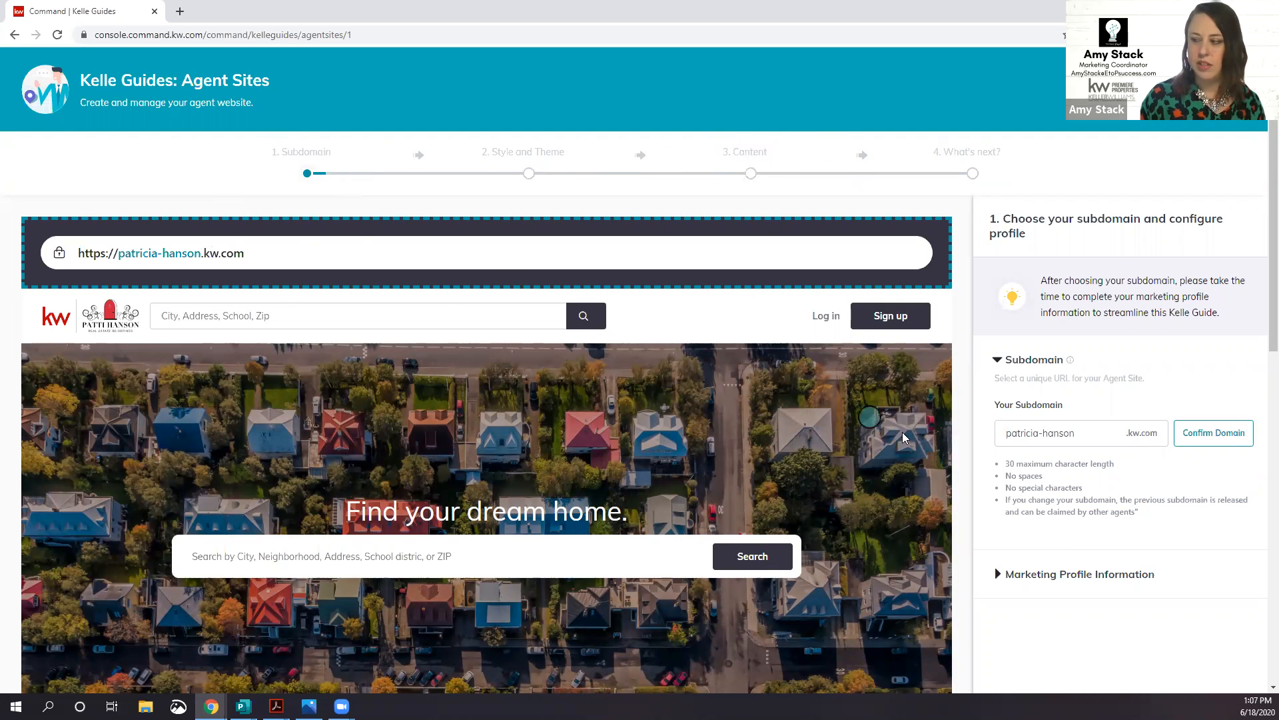
scroll(1017, 466, down, 1)
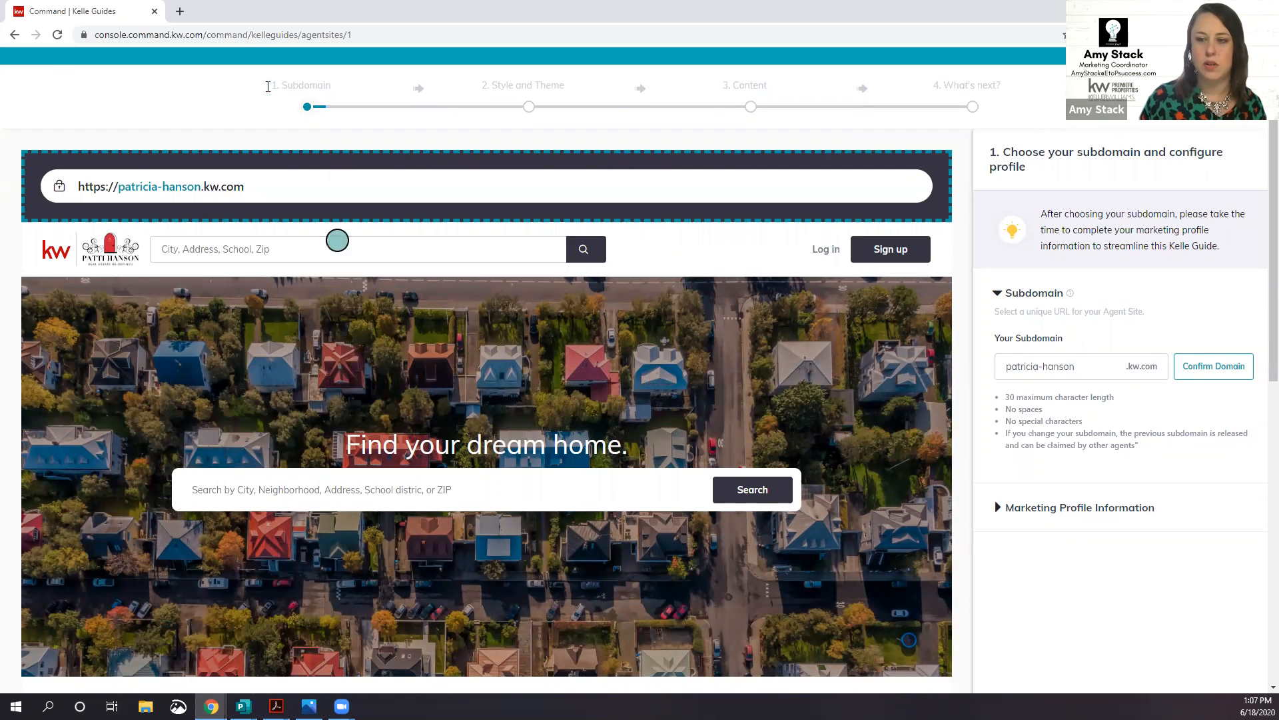
Step: Load another agent's kw.com site in a new tab and inspect its subdomain in the URL
click(180, 11)
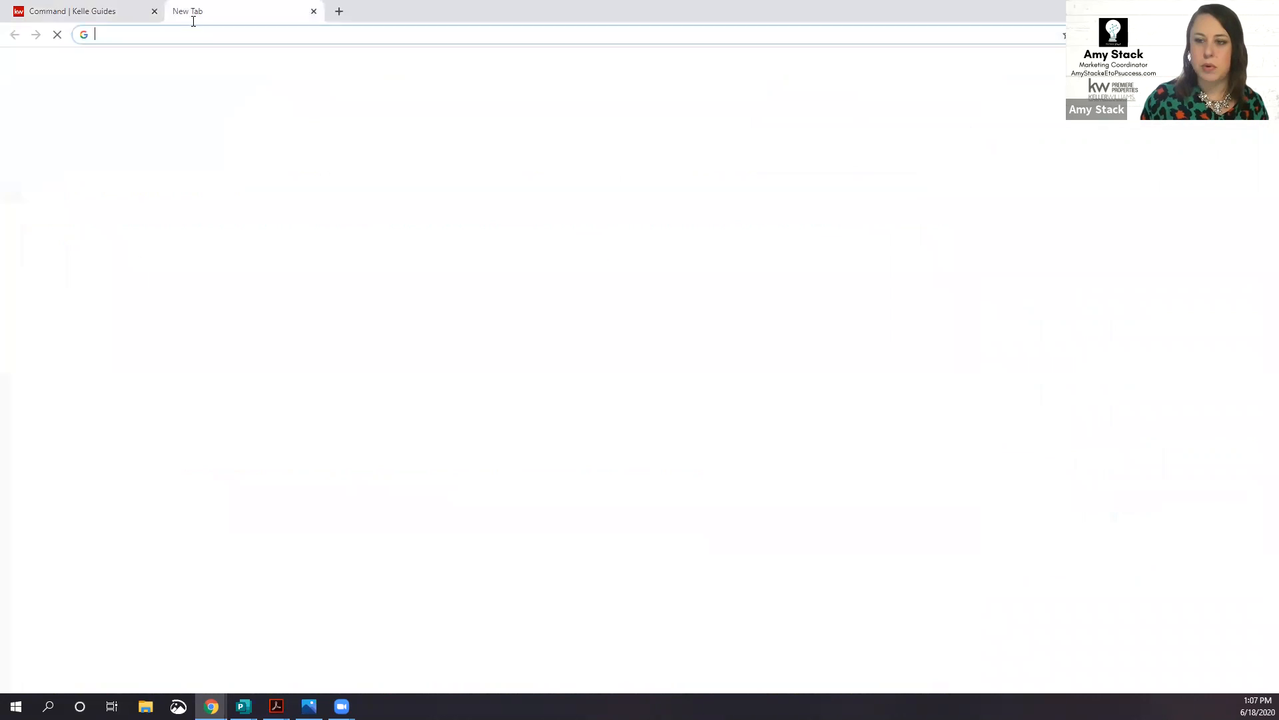
click(201, 34)
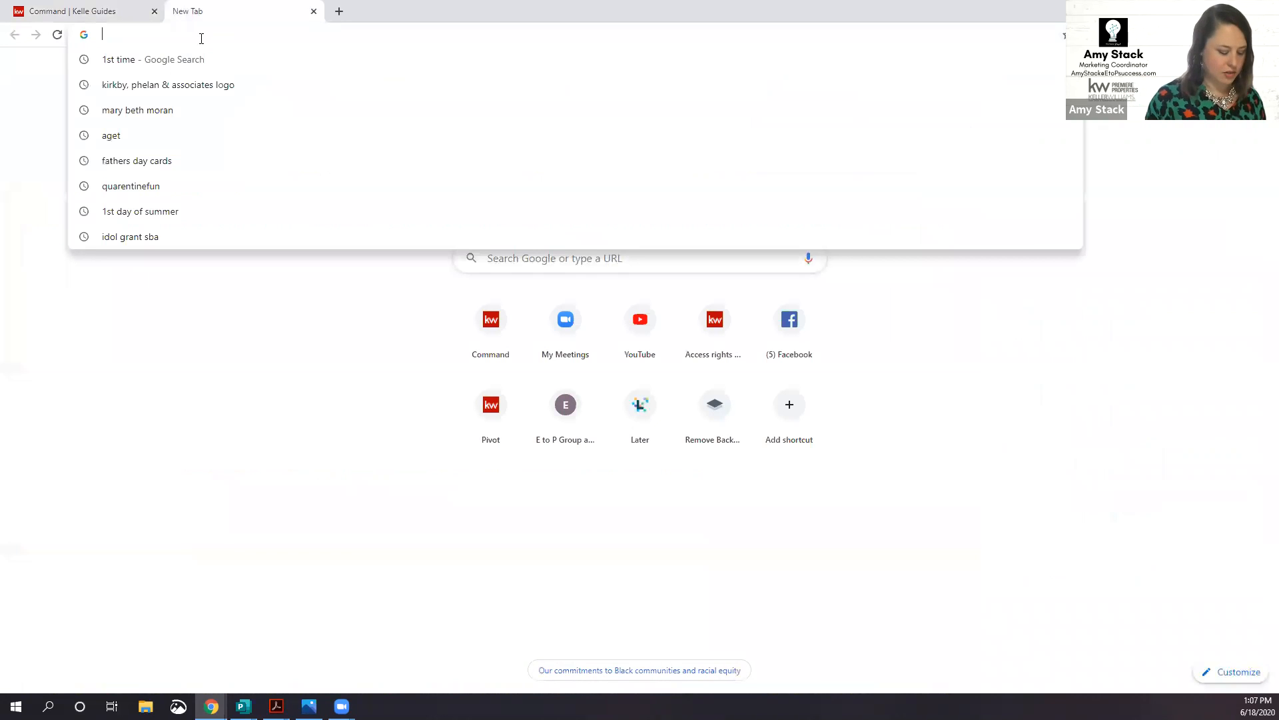
text(dian)
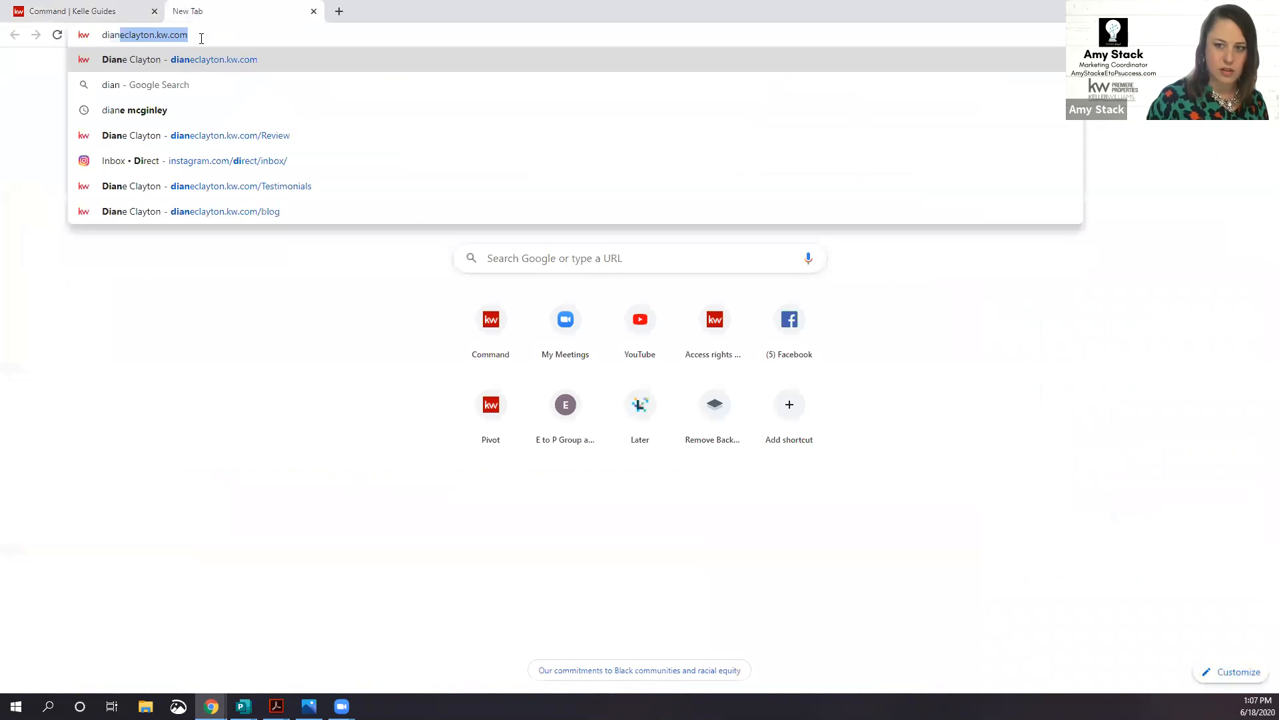
key(Return)
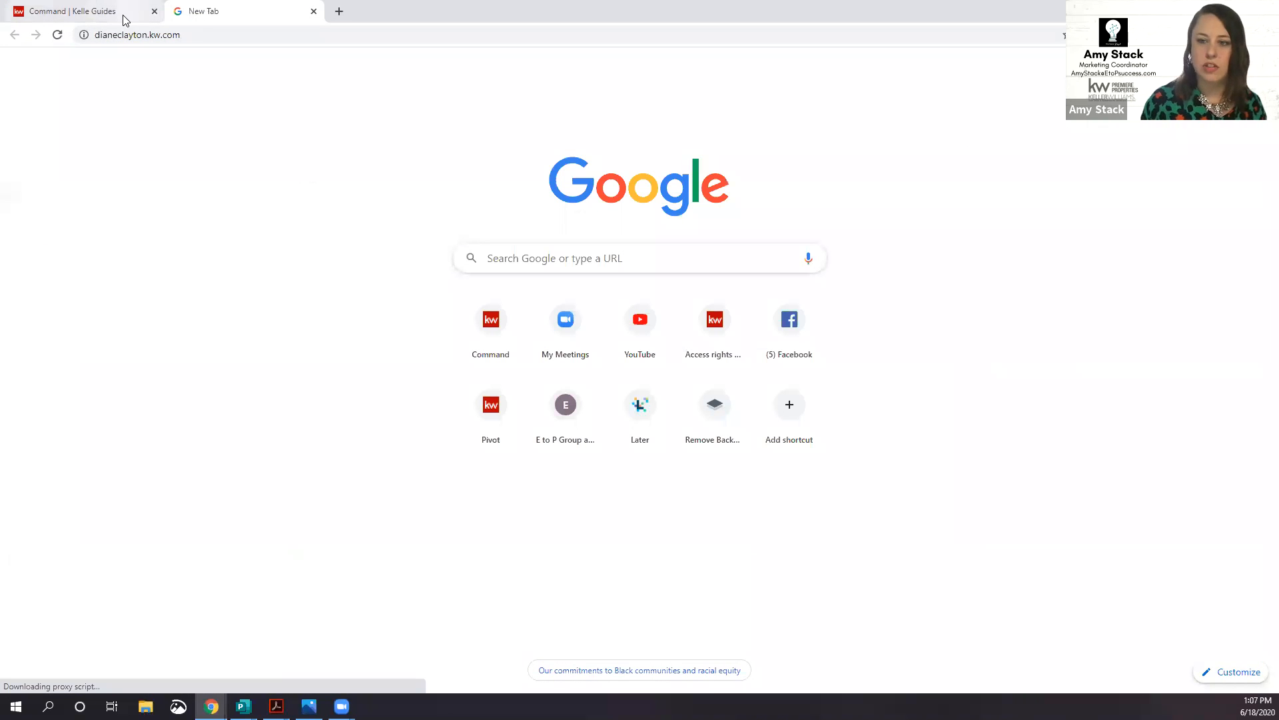
click(126, 14)
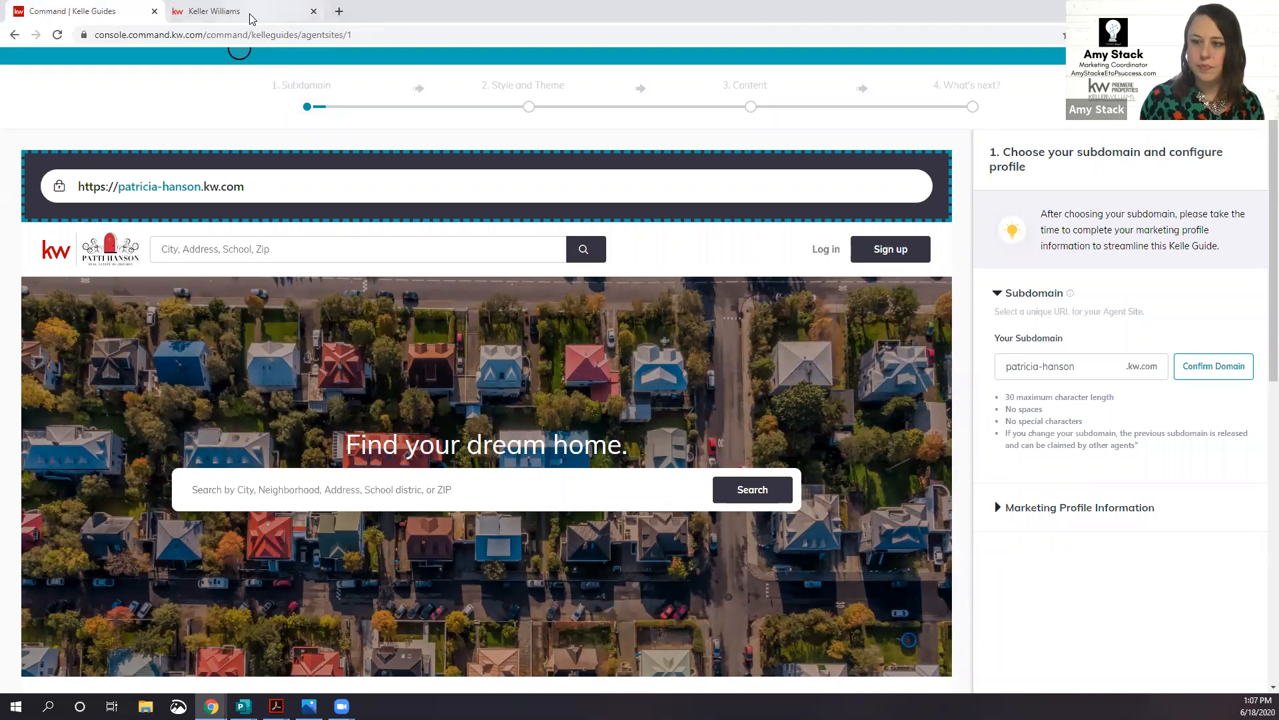
click(221, 12)
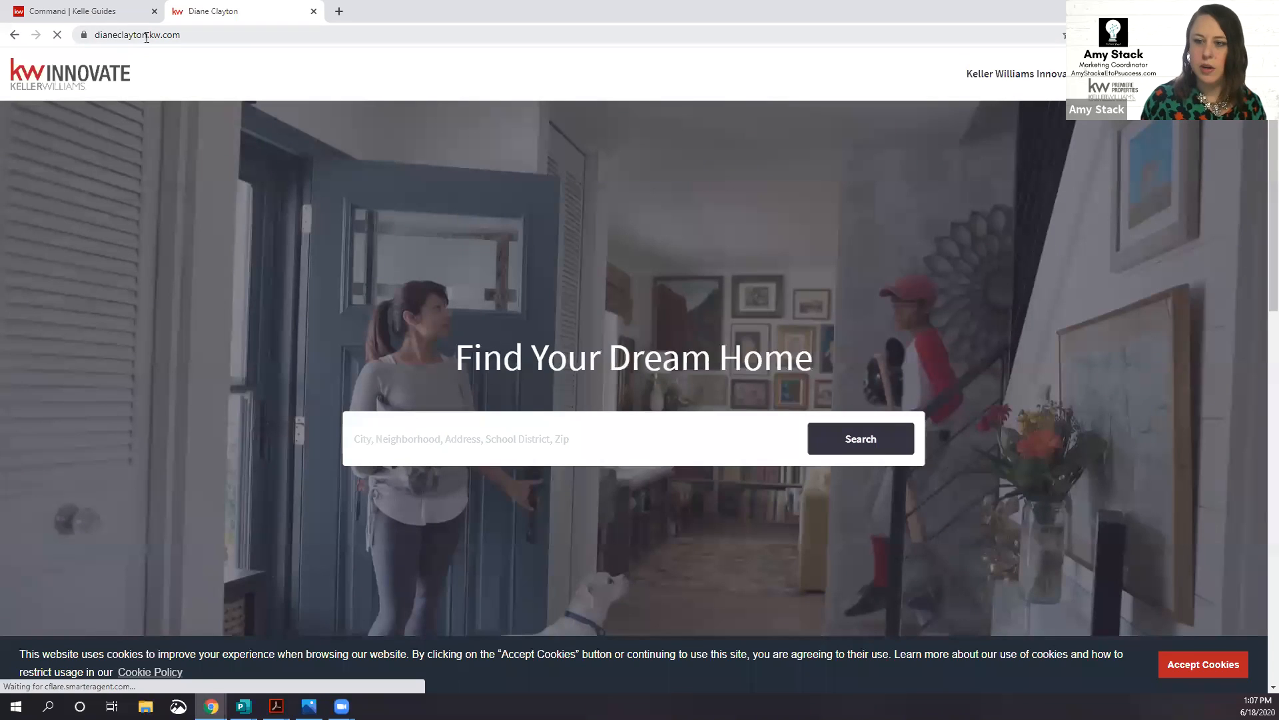
drag(147, 36, 93, 41)
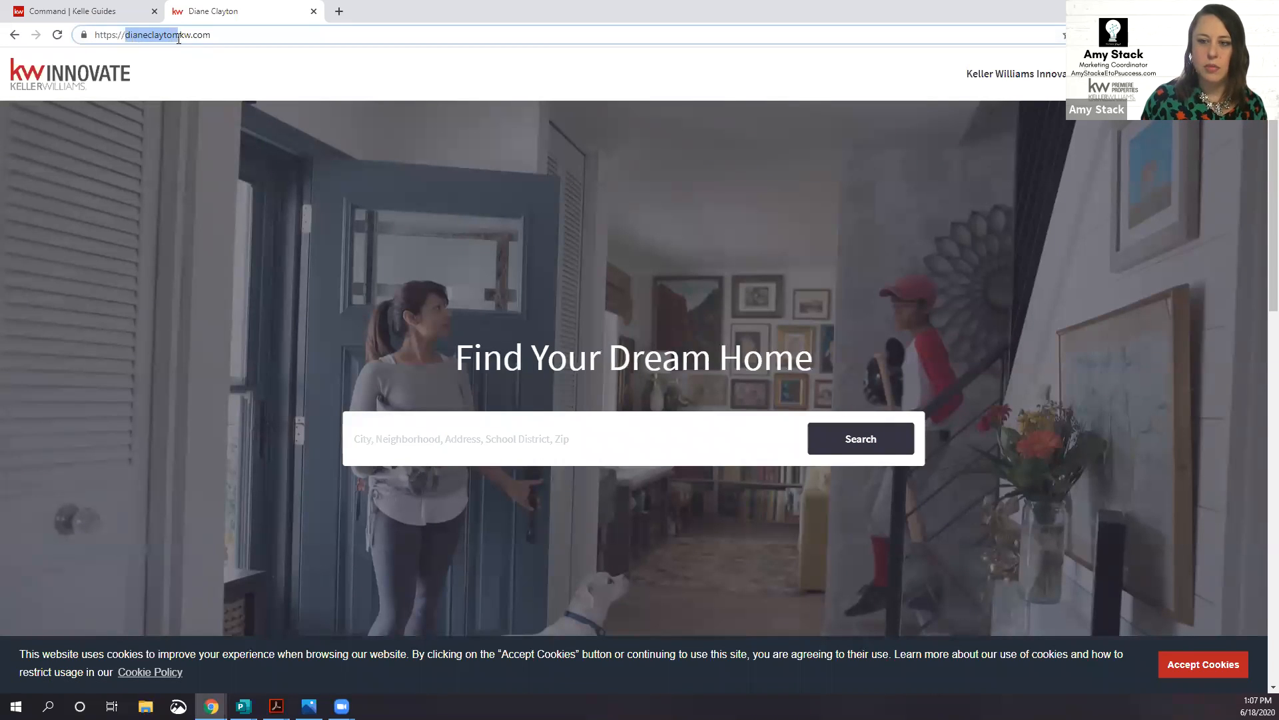
click(138, 19)
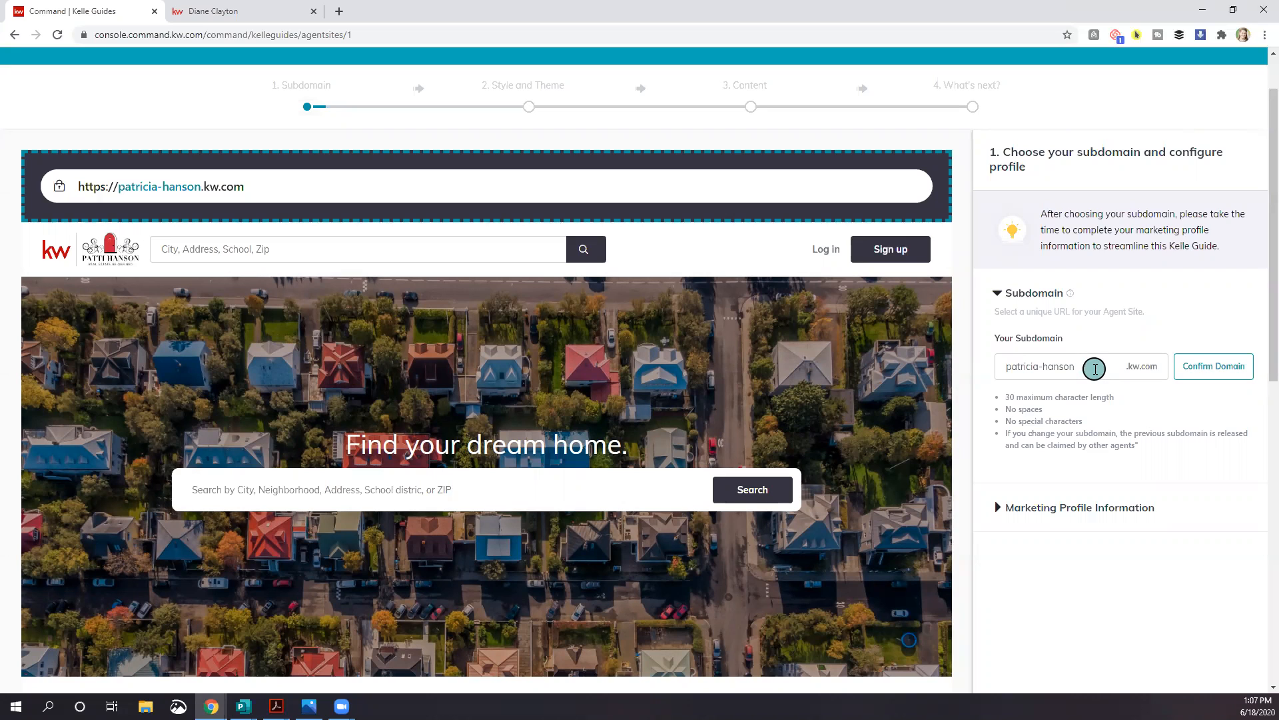
Step: Replace the current subdomain with the agent's new subdomain and claim it
drag(1095, 369, 985, 365)
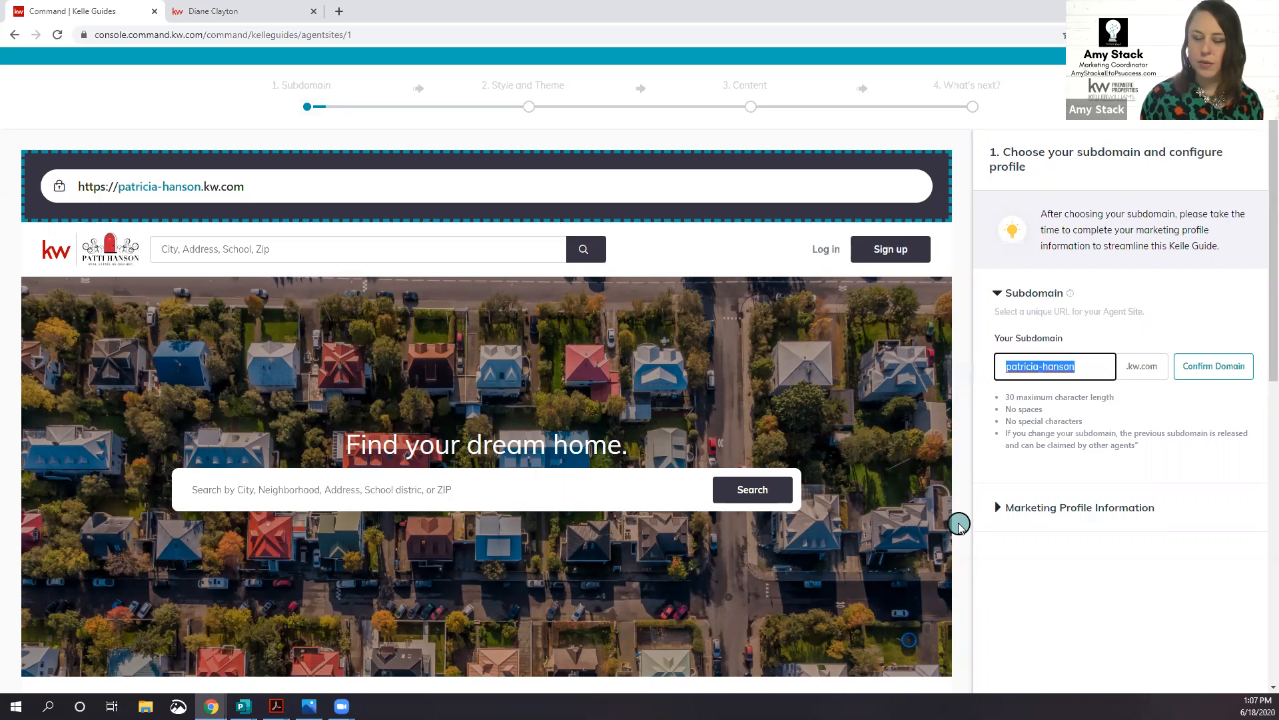
text(pattiwillsellyourhome)
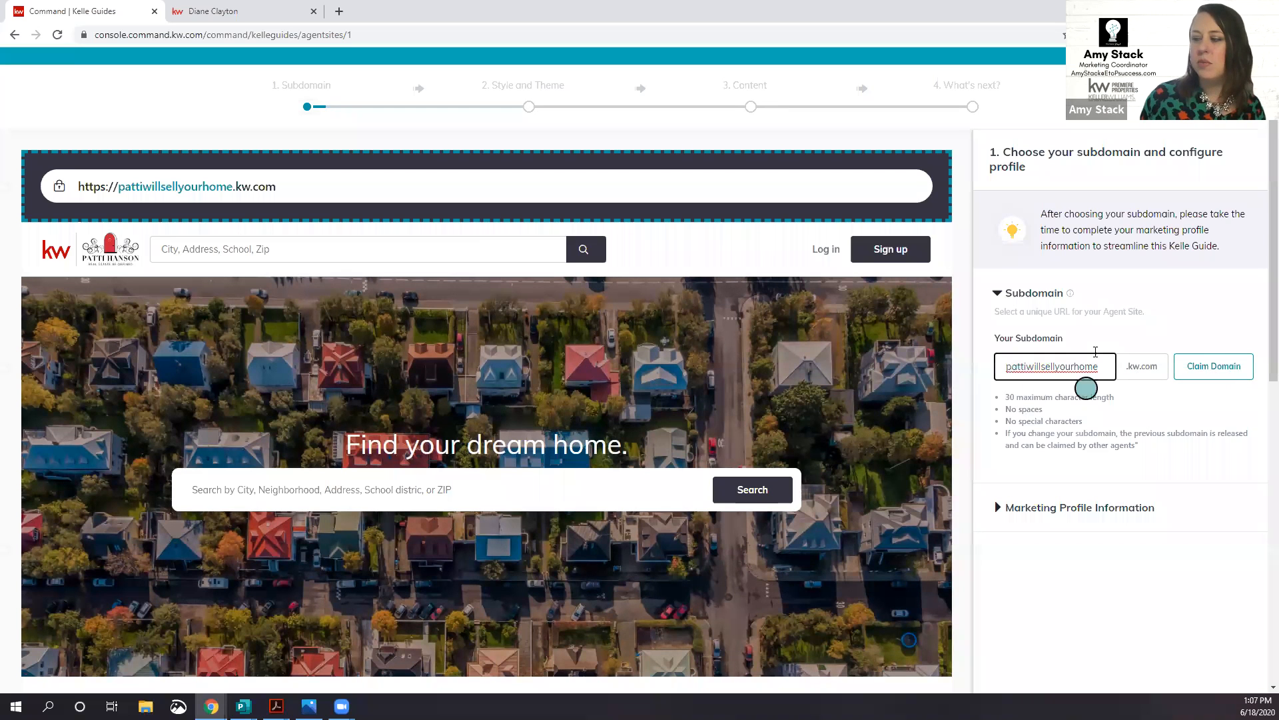
click(1223, 367)
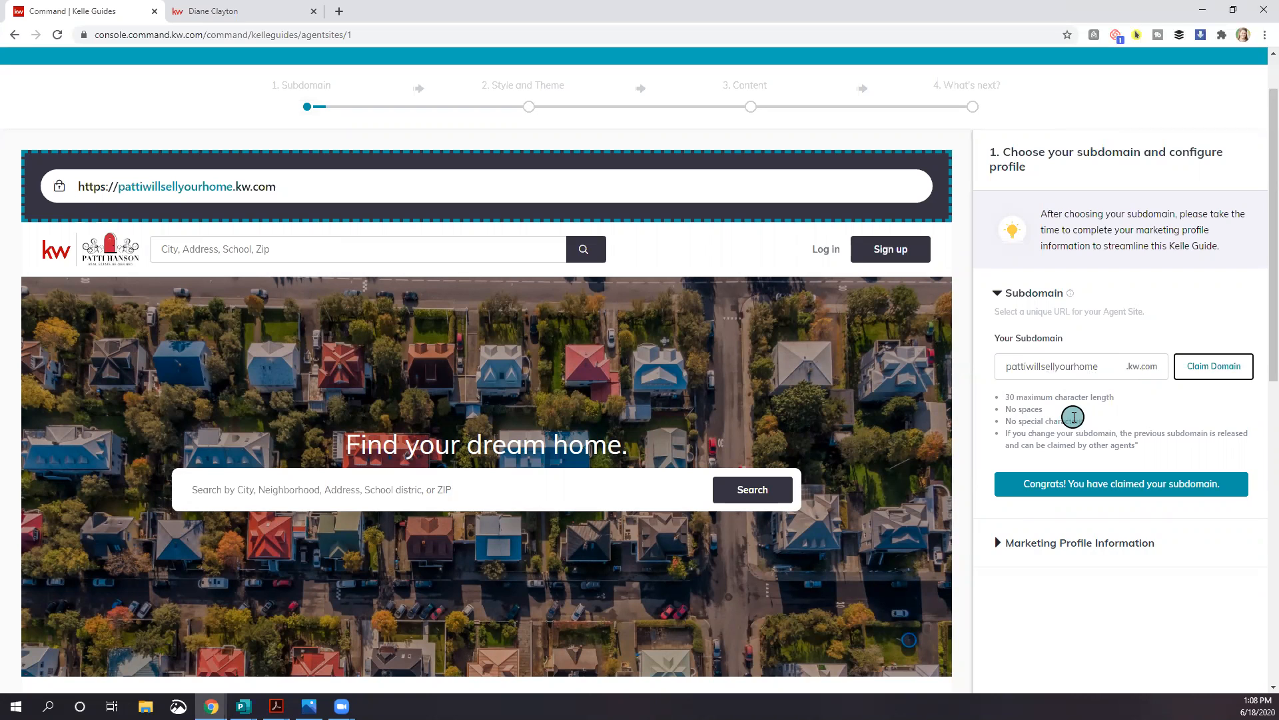
scroll(1064, 391, down, 1)
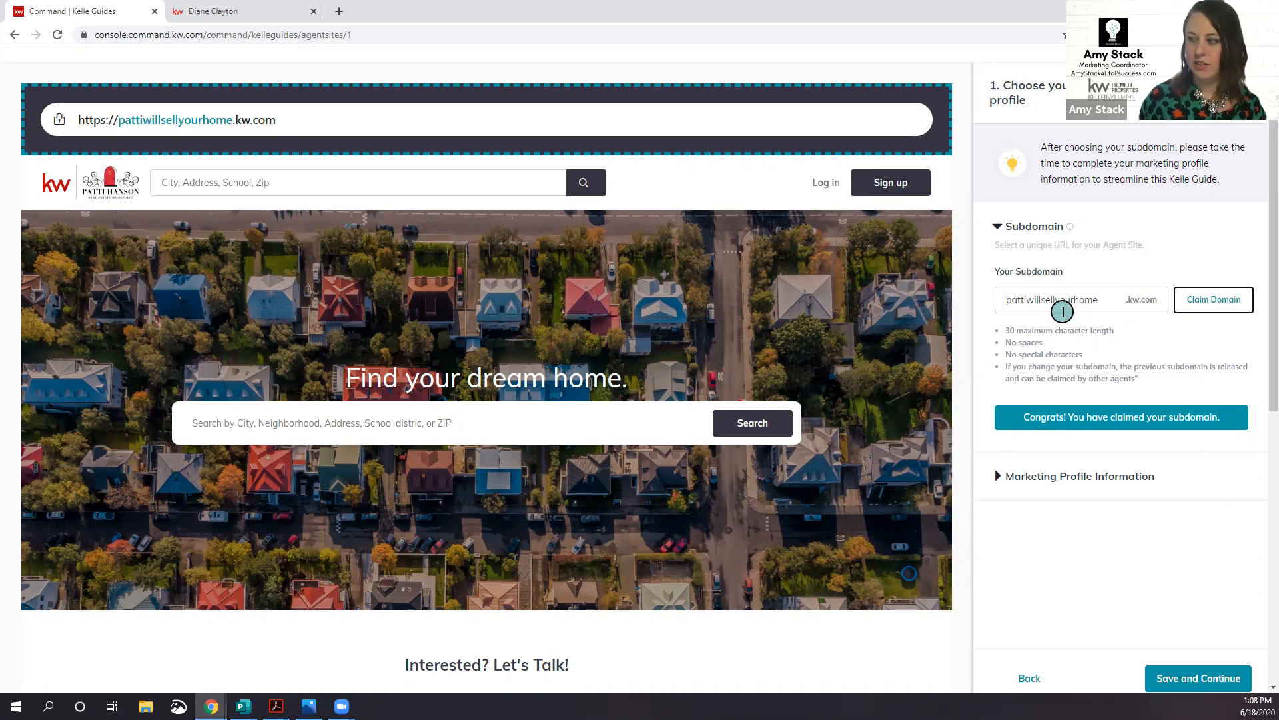
scroll(1091, 393, down, 1)
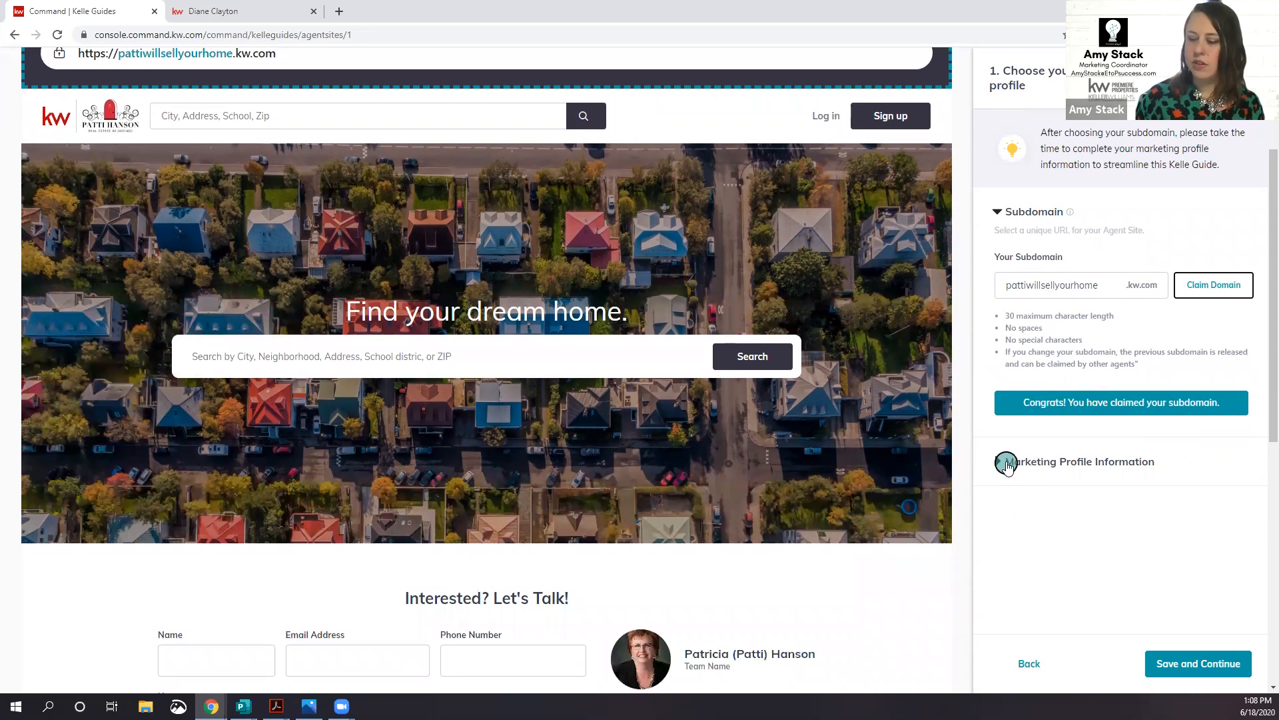
Step: Expand the marketing profile information section and scroll down to the business name field
click(1012, 465)
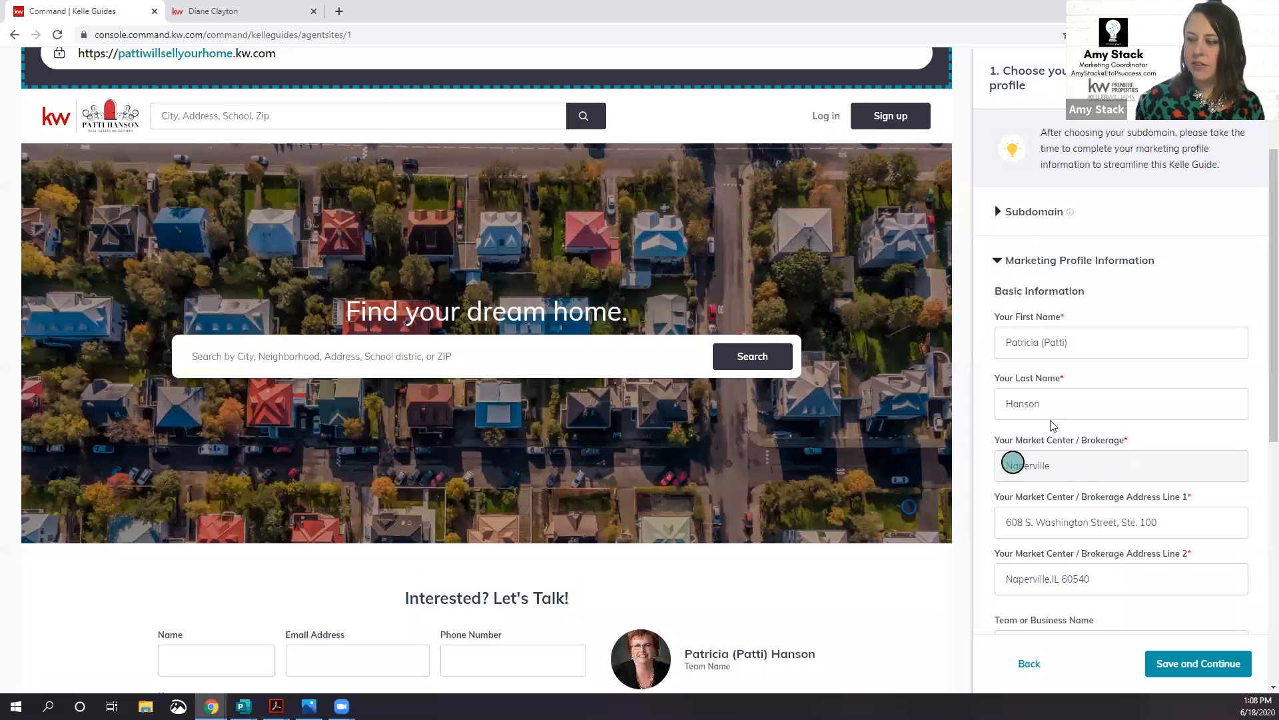
scroll(1051, 421, down, 1)
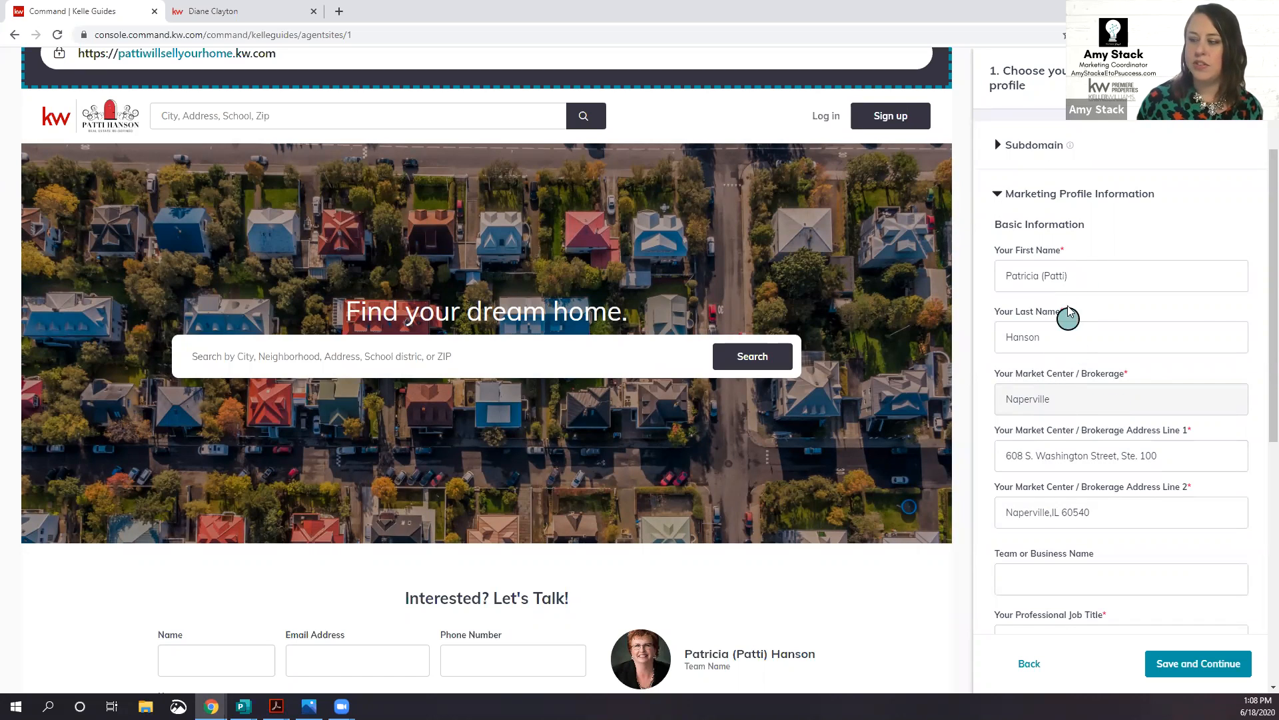
scroll(1063, 353, down, 2)
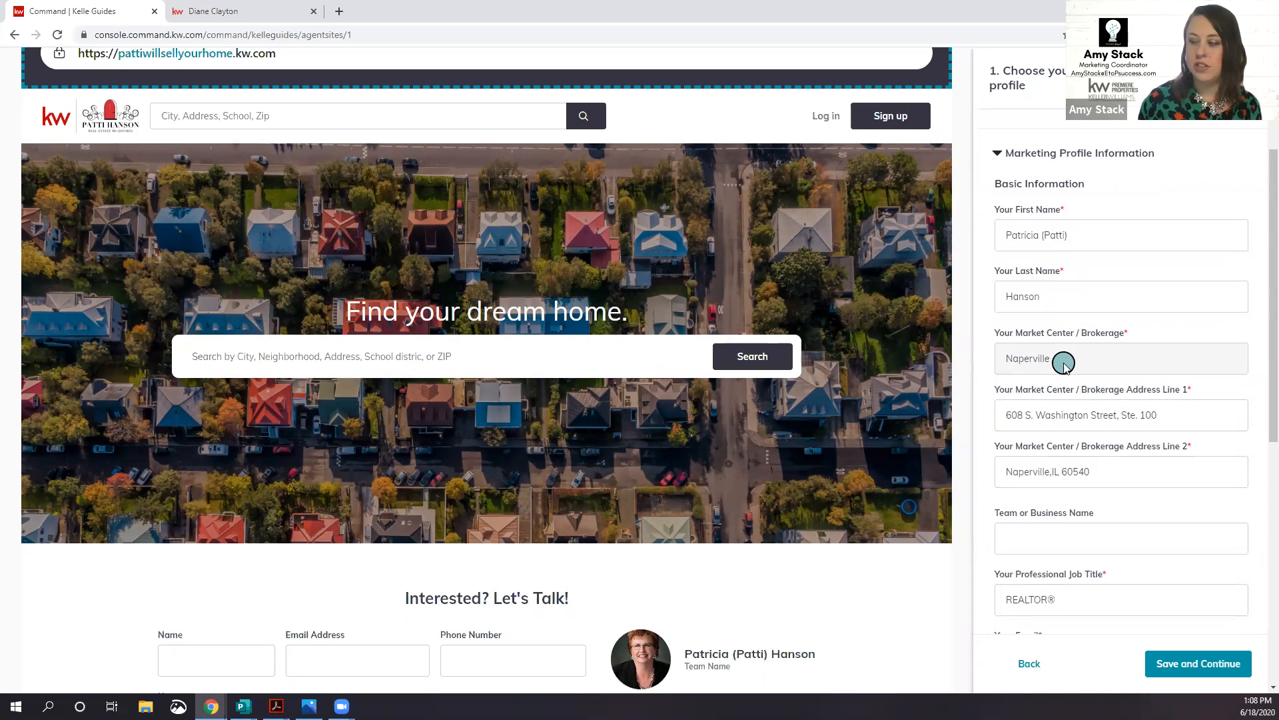
scroll(1063, 363, down, 4)
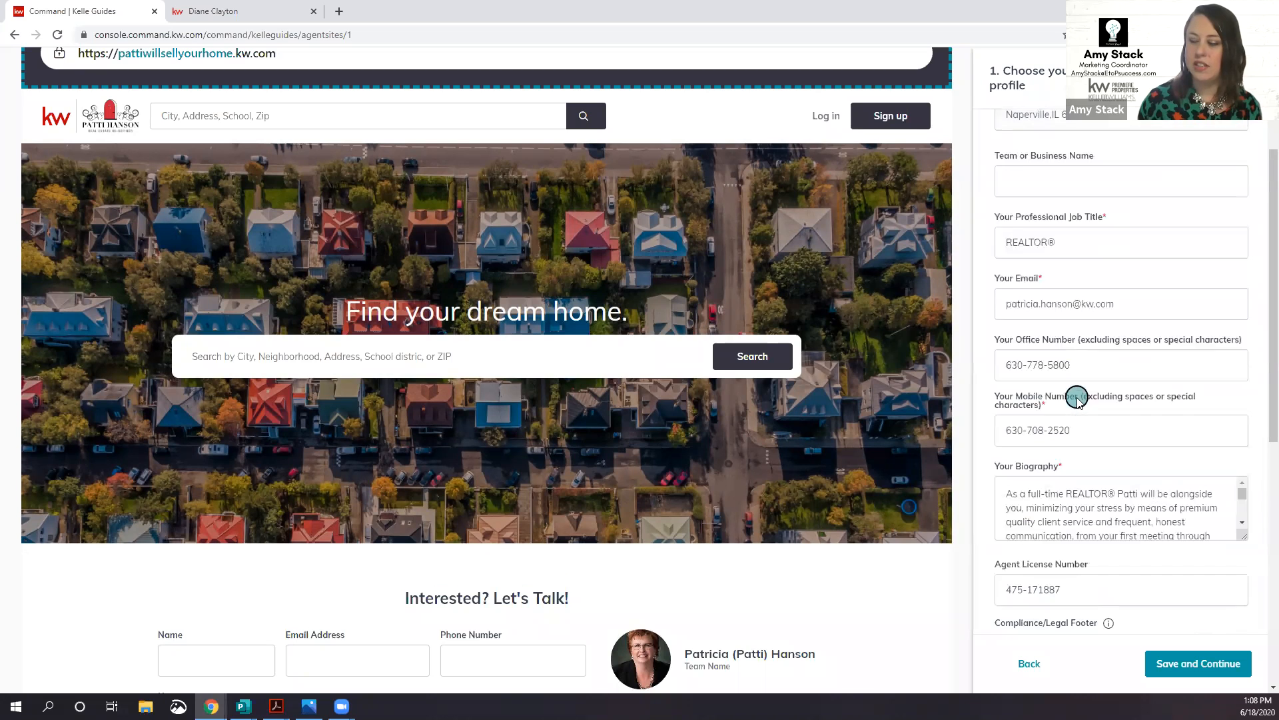
scroll(1077, 434, up, 4)
scroll(1087, 433, up, 3)
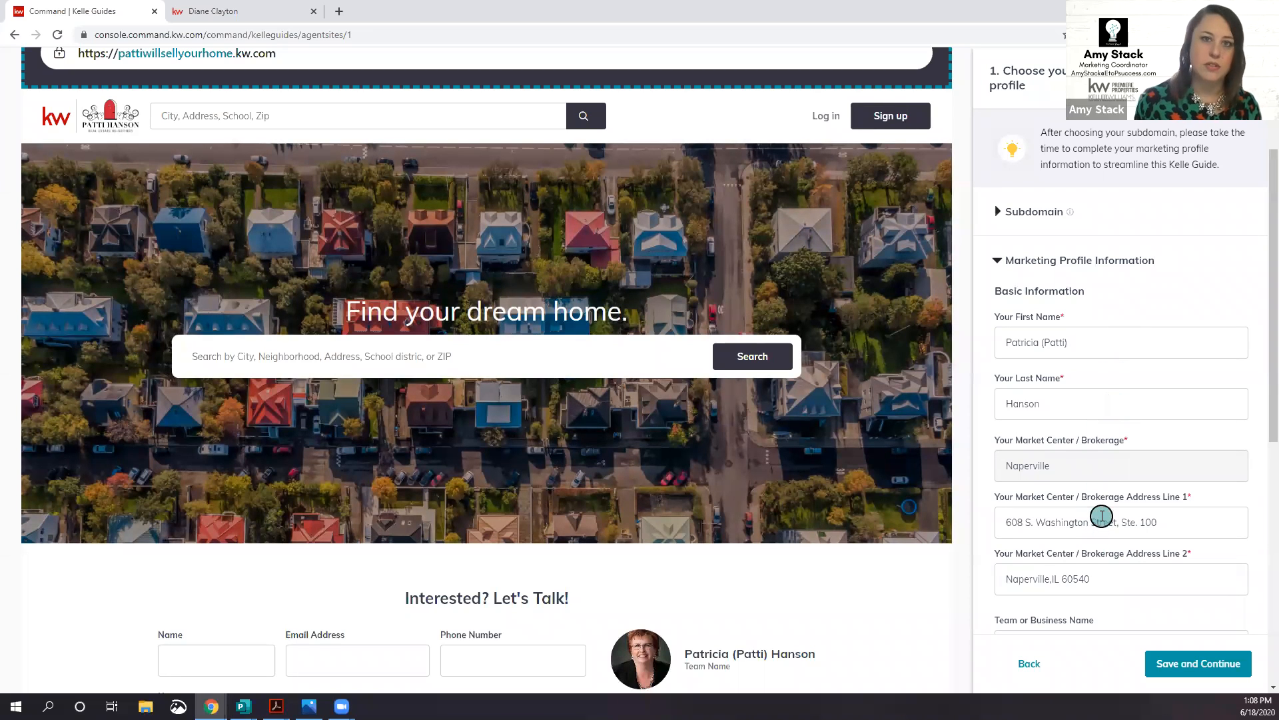
scroll(1136, 433, down, 1)
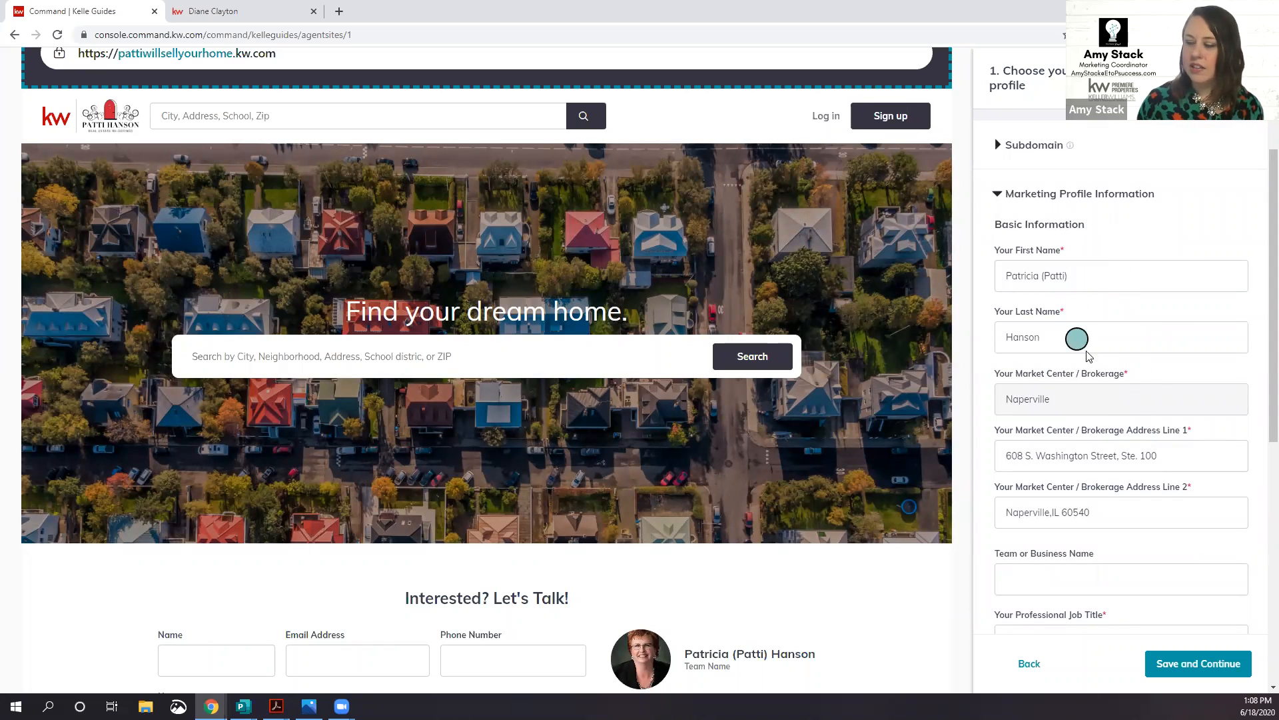
scroll(1137, 435, down, 1)
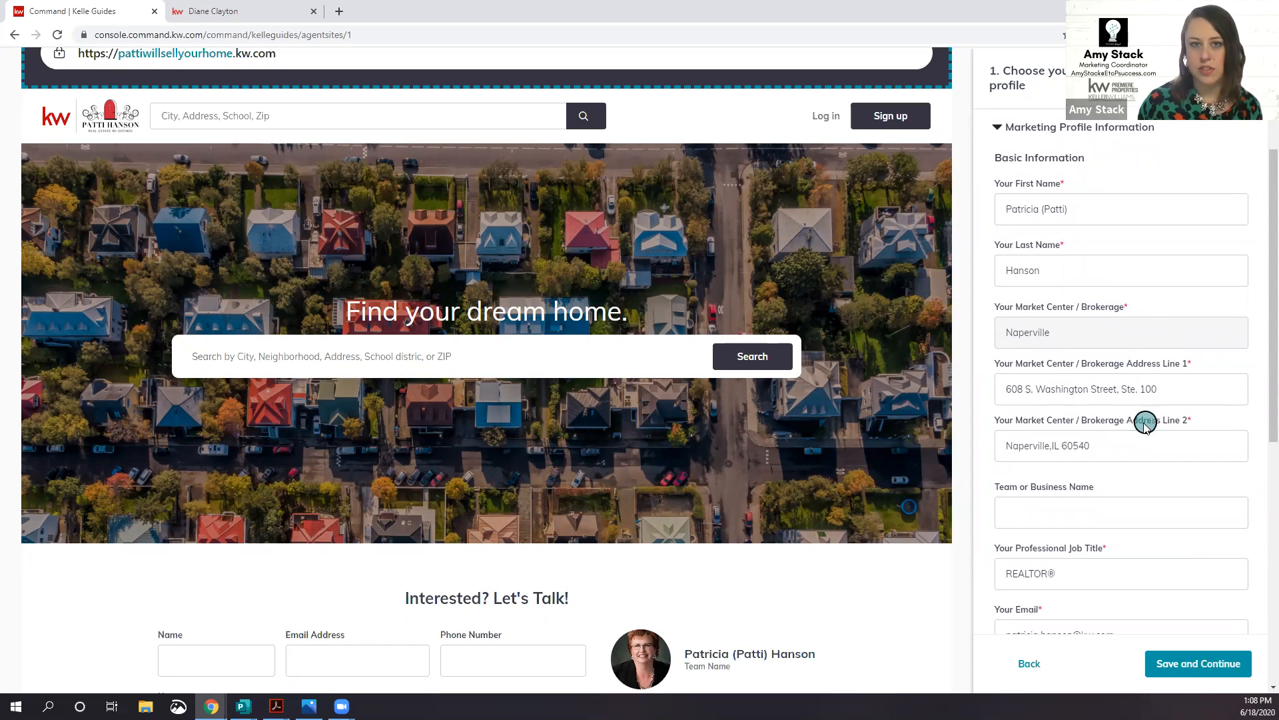
scroll(1127, 437, down, 1)
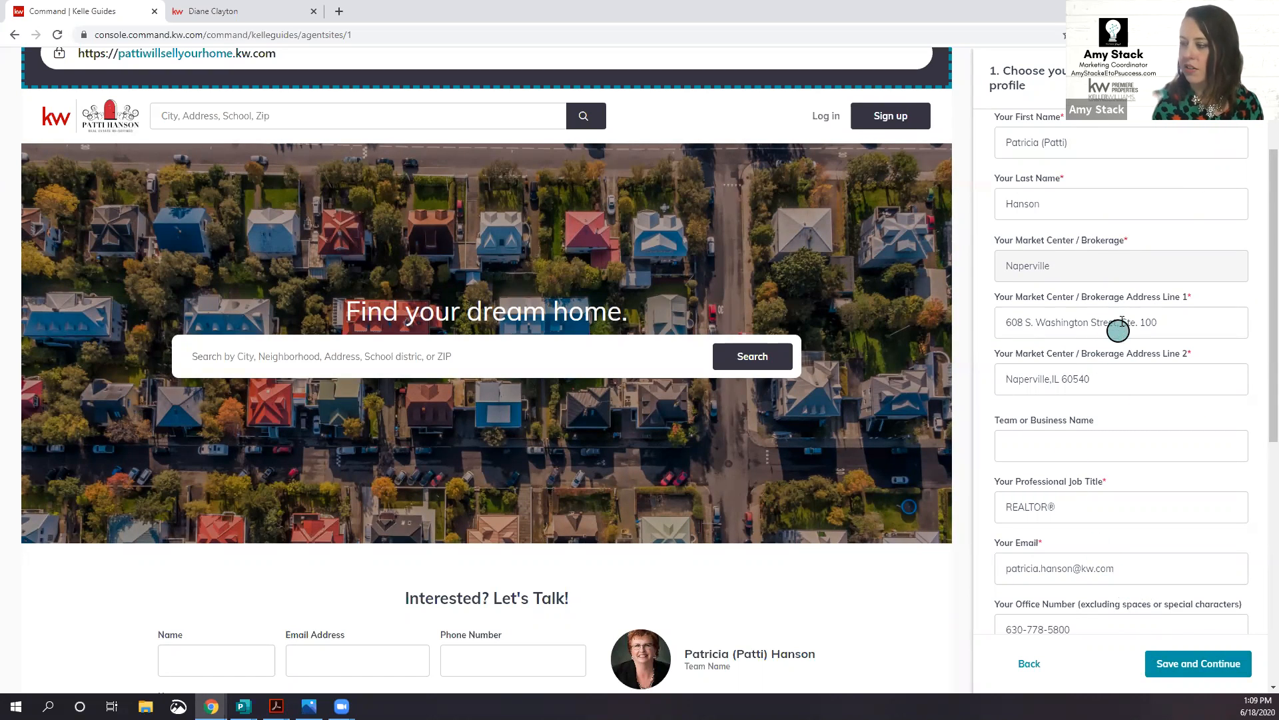
scroll(1098, 258, up, 3)
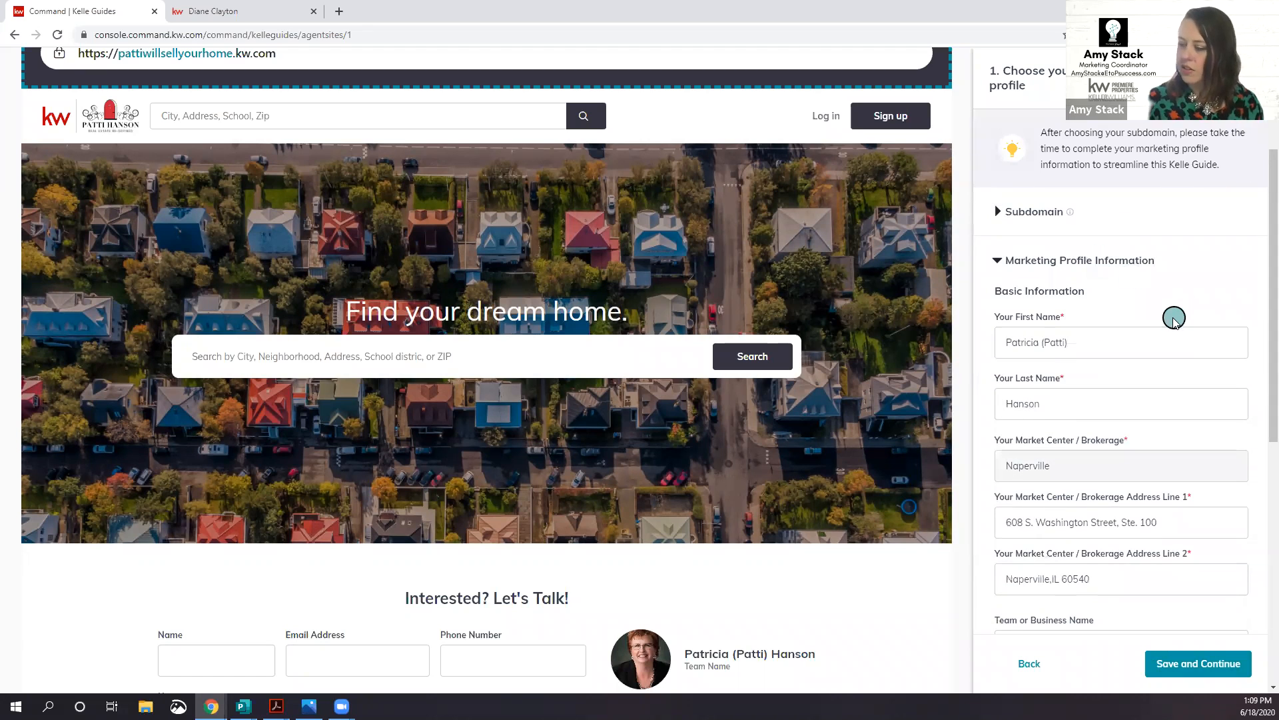
scroll(1173, 318, down, 2)
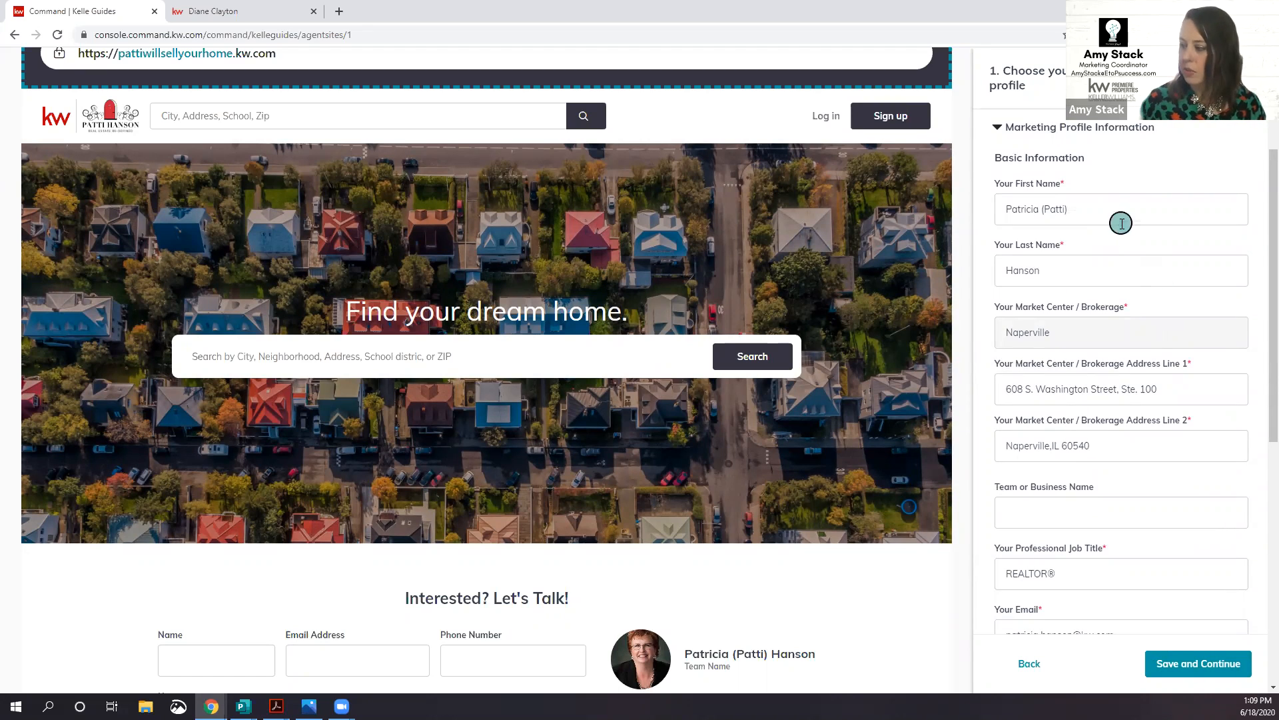
scroll(1132, 227, down, 1)
scroll(1133, 225, down, 1)
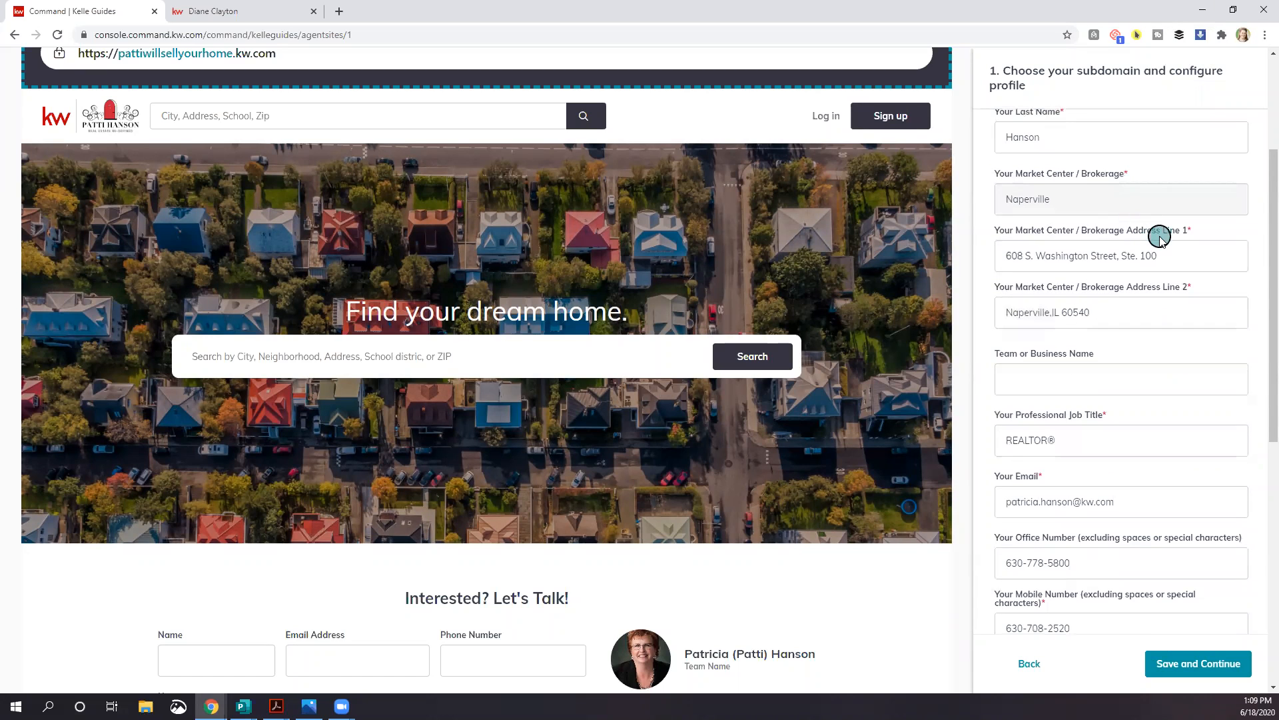
scroll(1171, 260, down, 1)
scroll(1159, 261, down, 1)
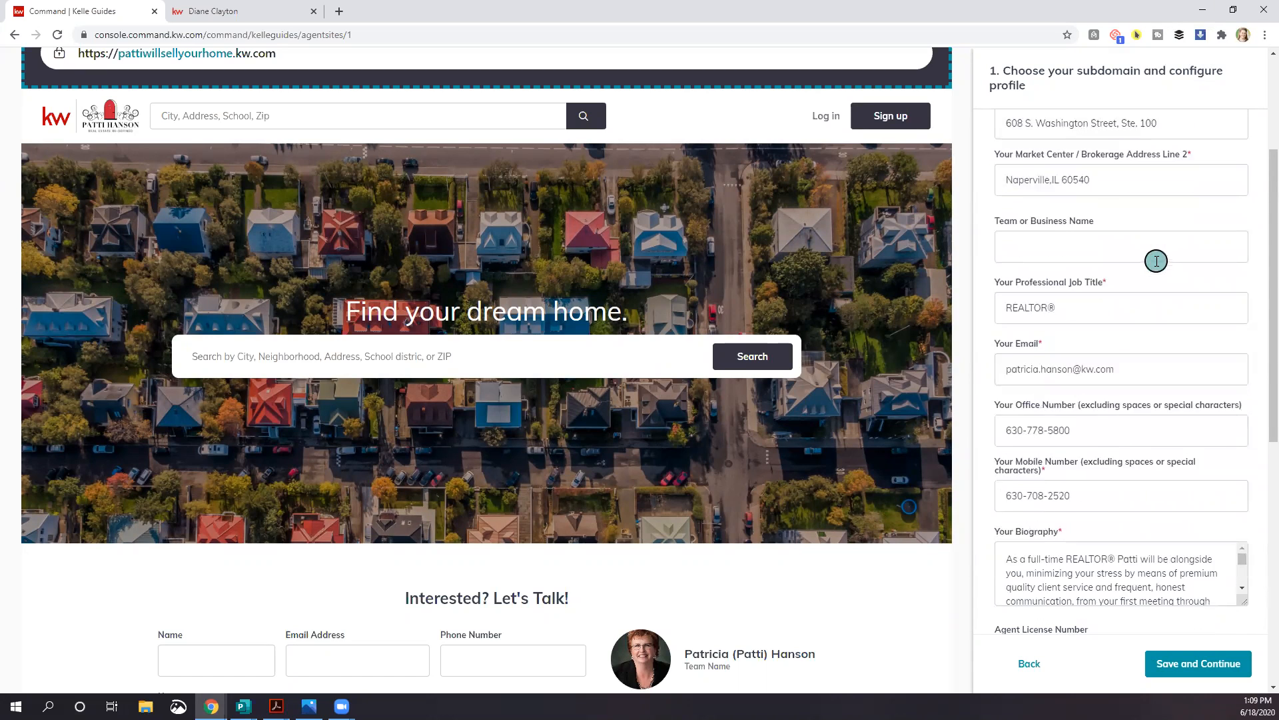
Step: Paste the SRES and MRP designations into Team or Business Name and remove 'and'
click(1020, 249)
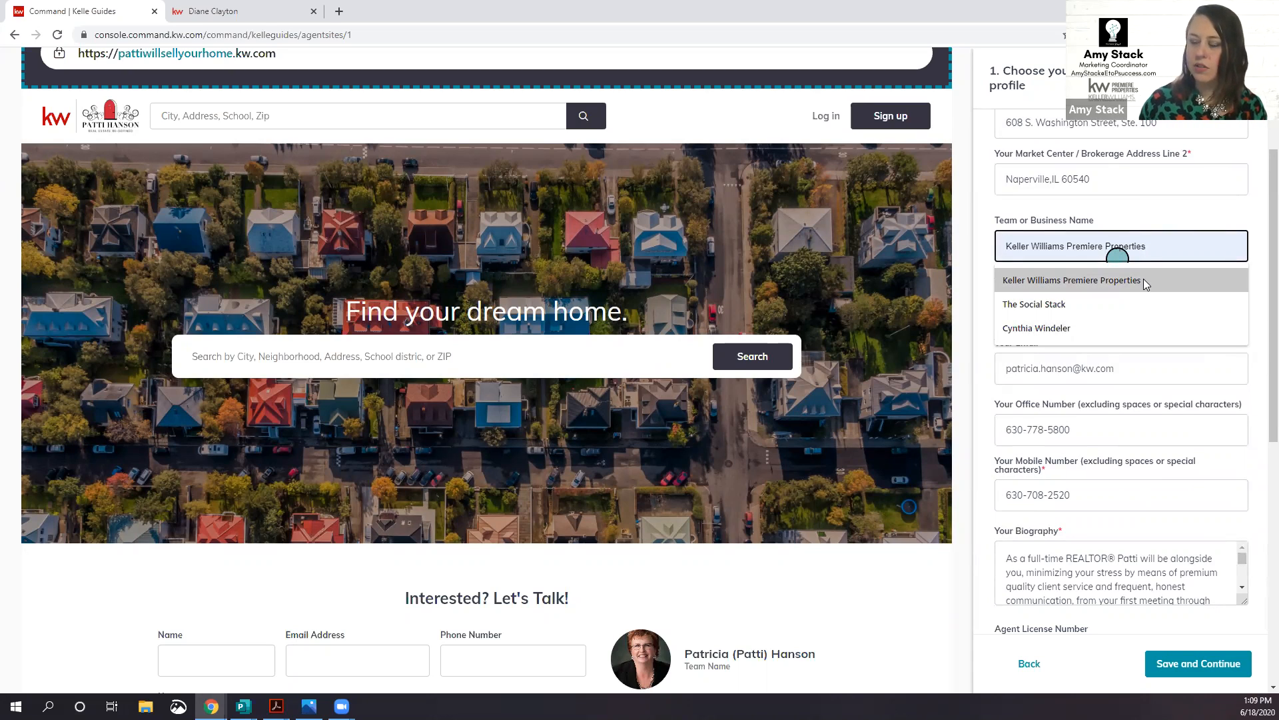
click(1146, 252)
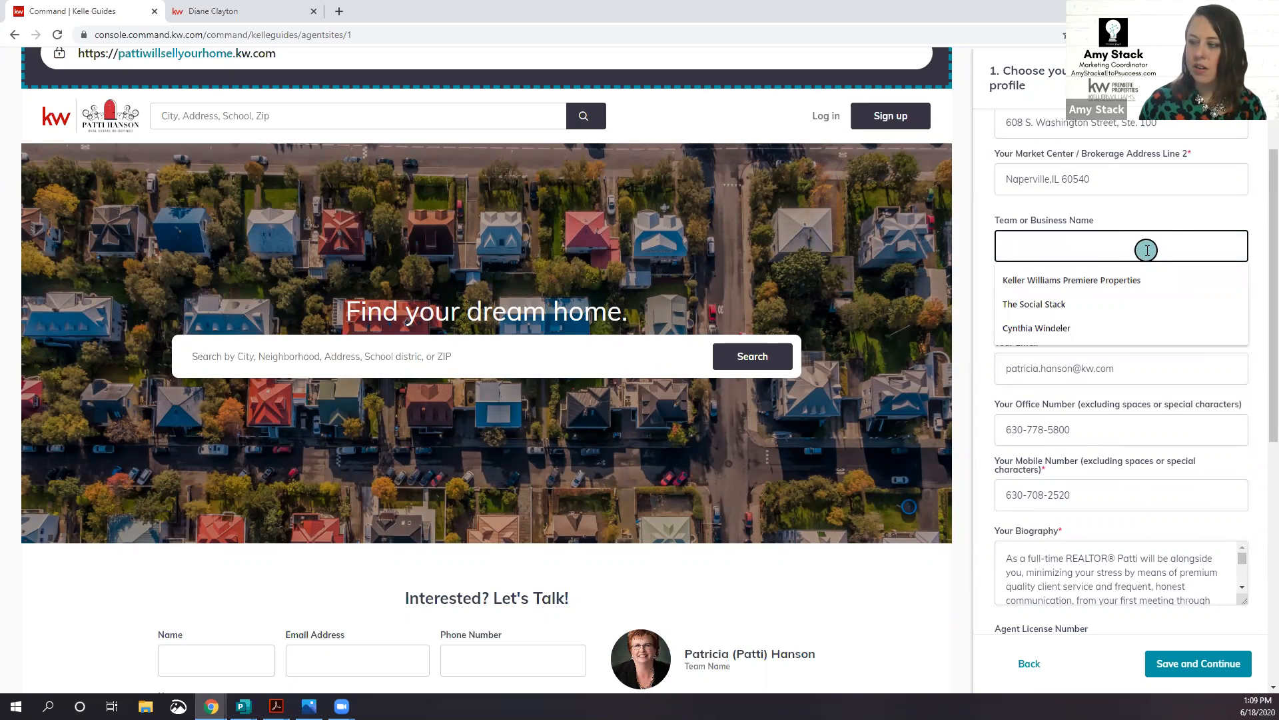
text(Realtor -)
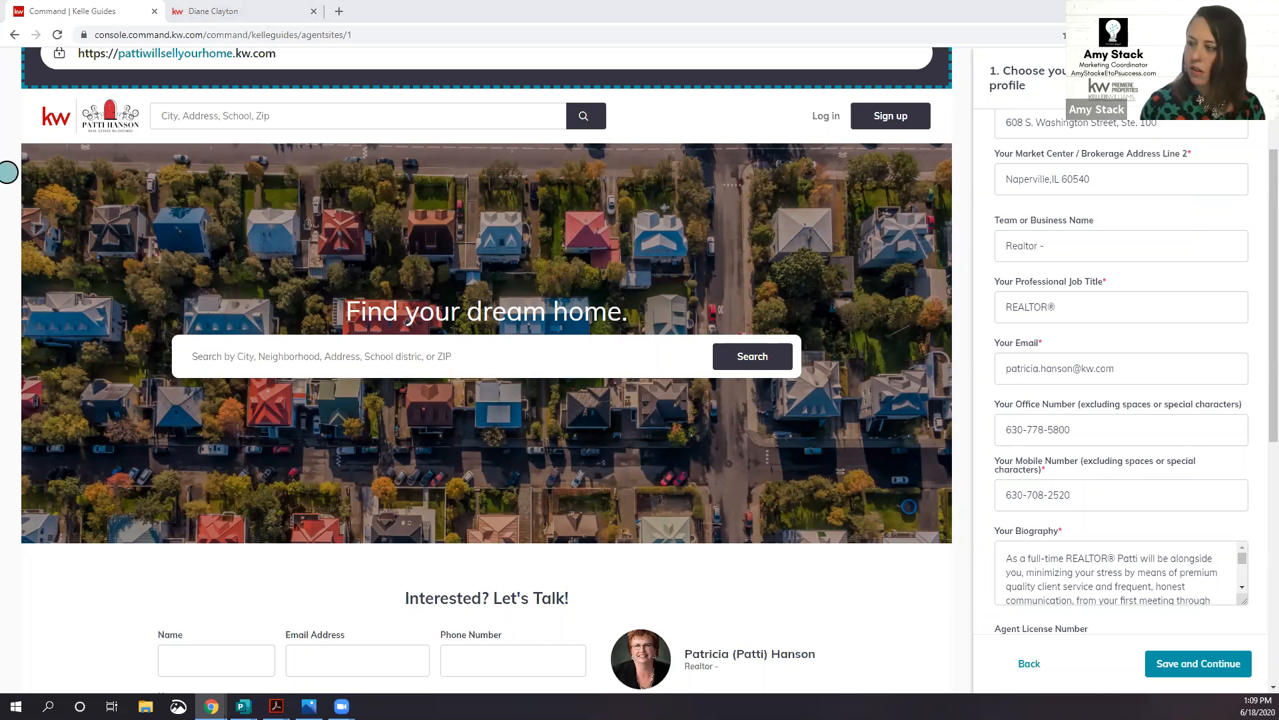
click(1071, 247)
text(SRES and MRP)
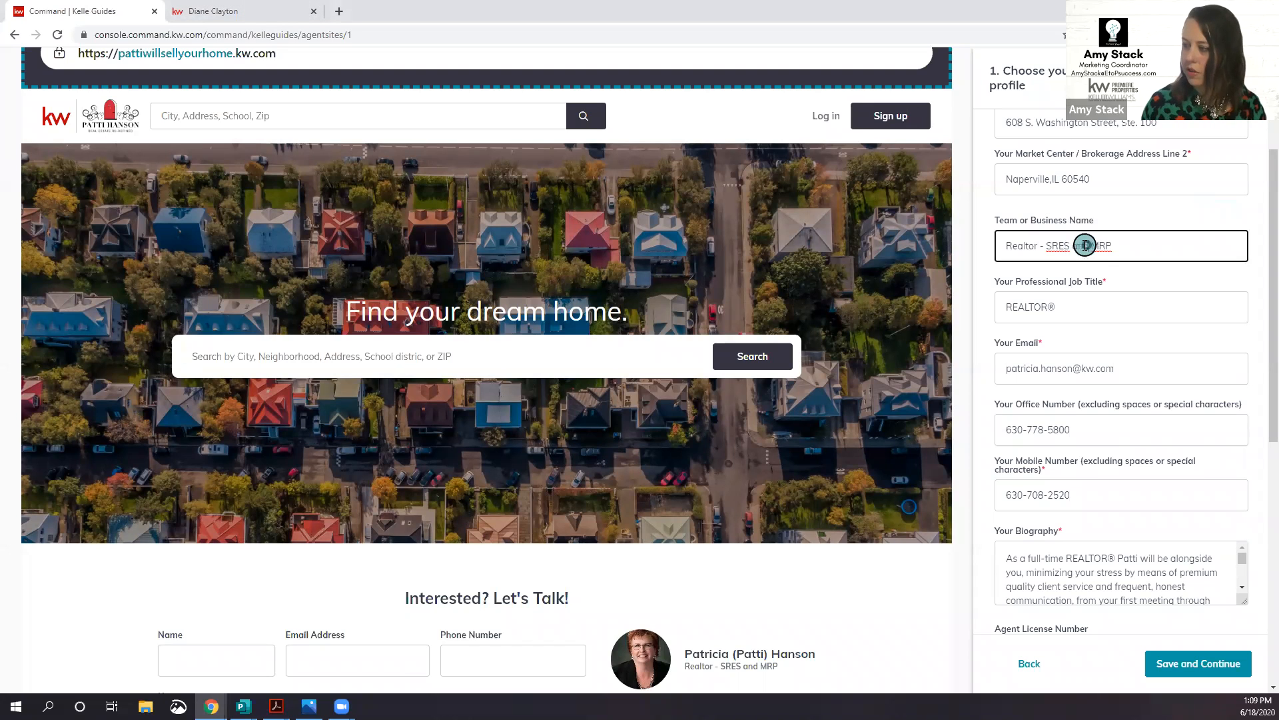
key(BackSpace)
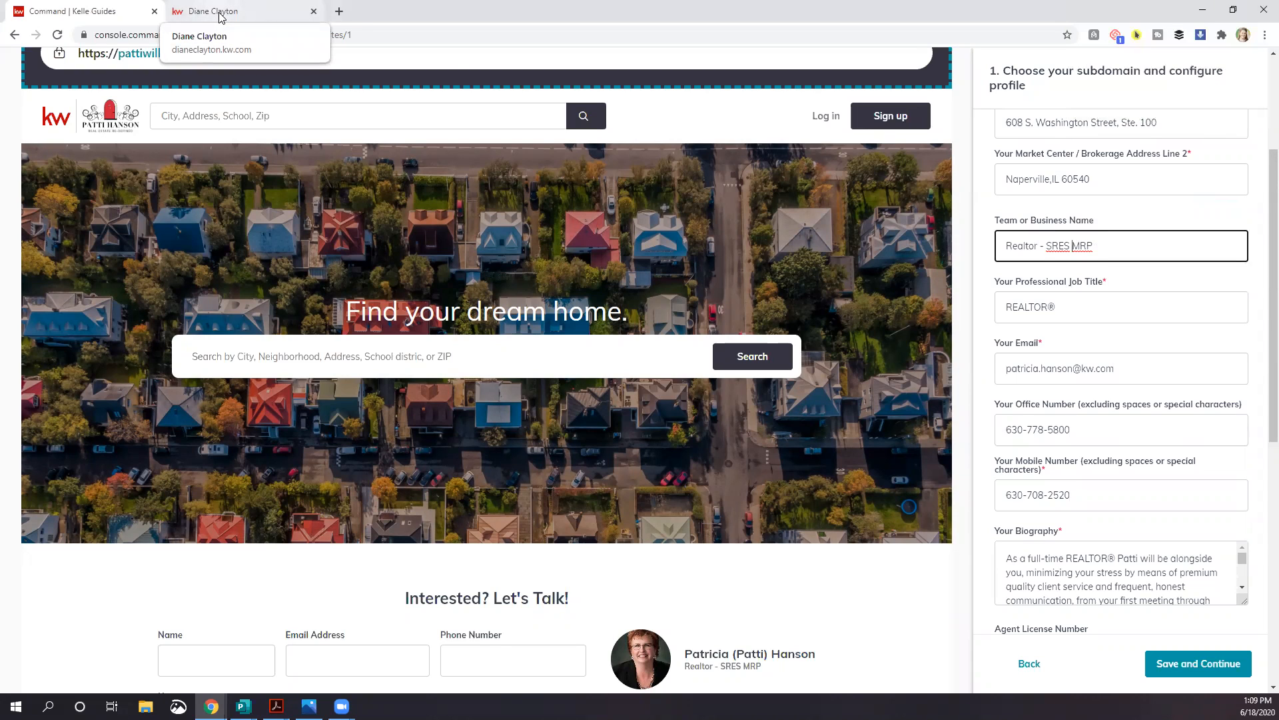
Step: Replace 'Realtor' with 'REALTOR®' copied from the job title, then view the reference agent site
click(1053, 309)
double_click(1053, 310)
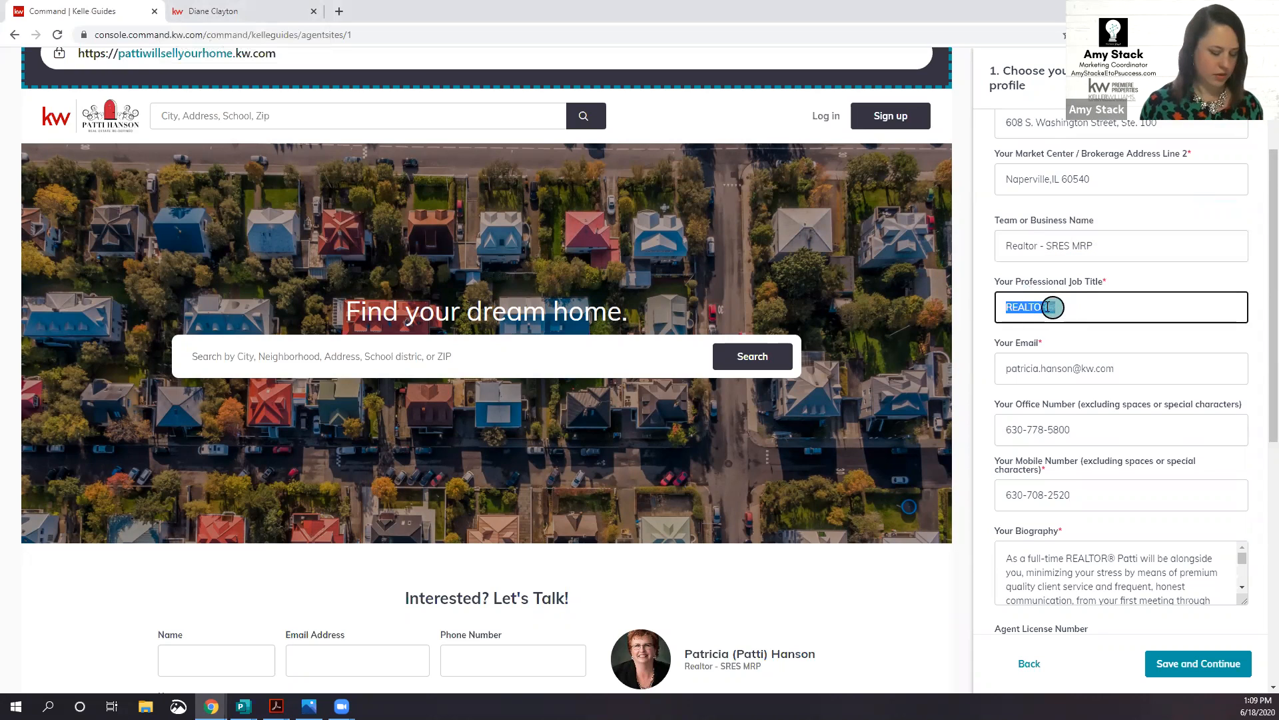
double_click(1027, 239)
text(REALTOR®)
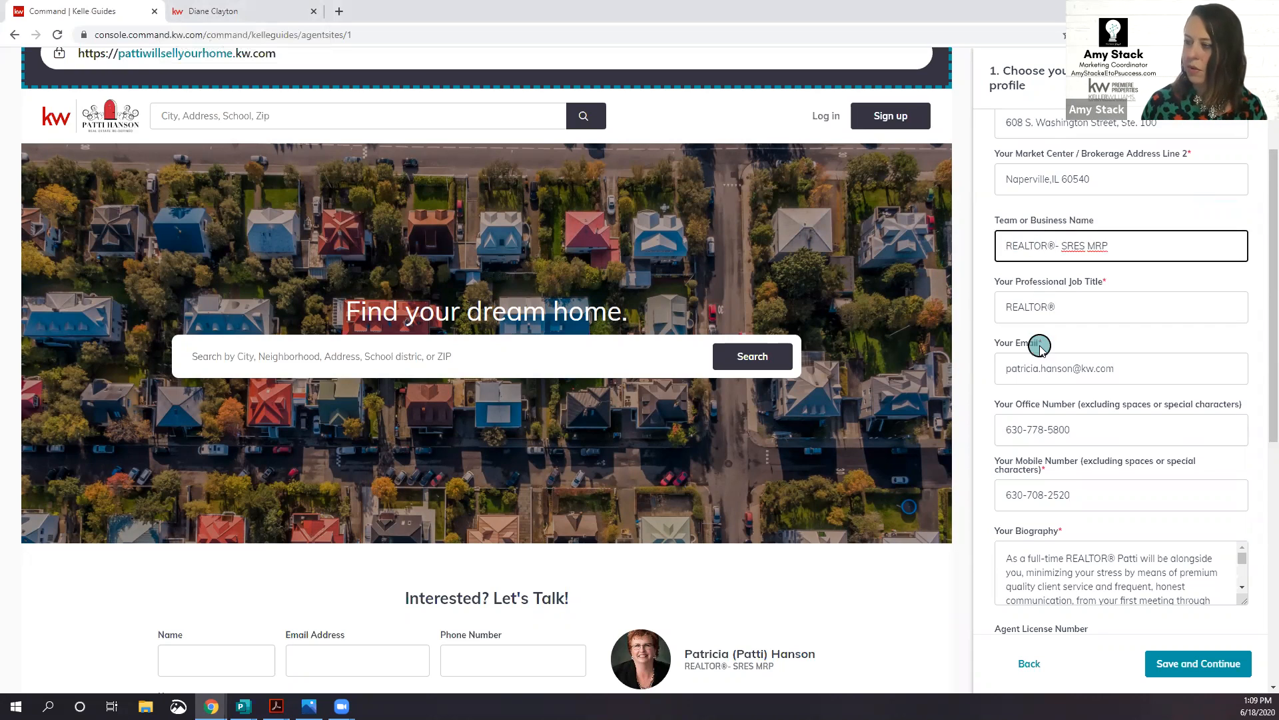
click(260, 17)
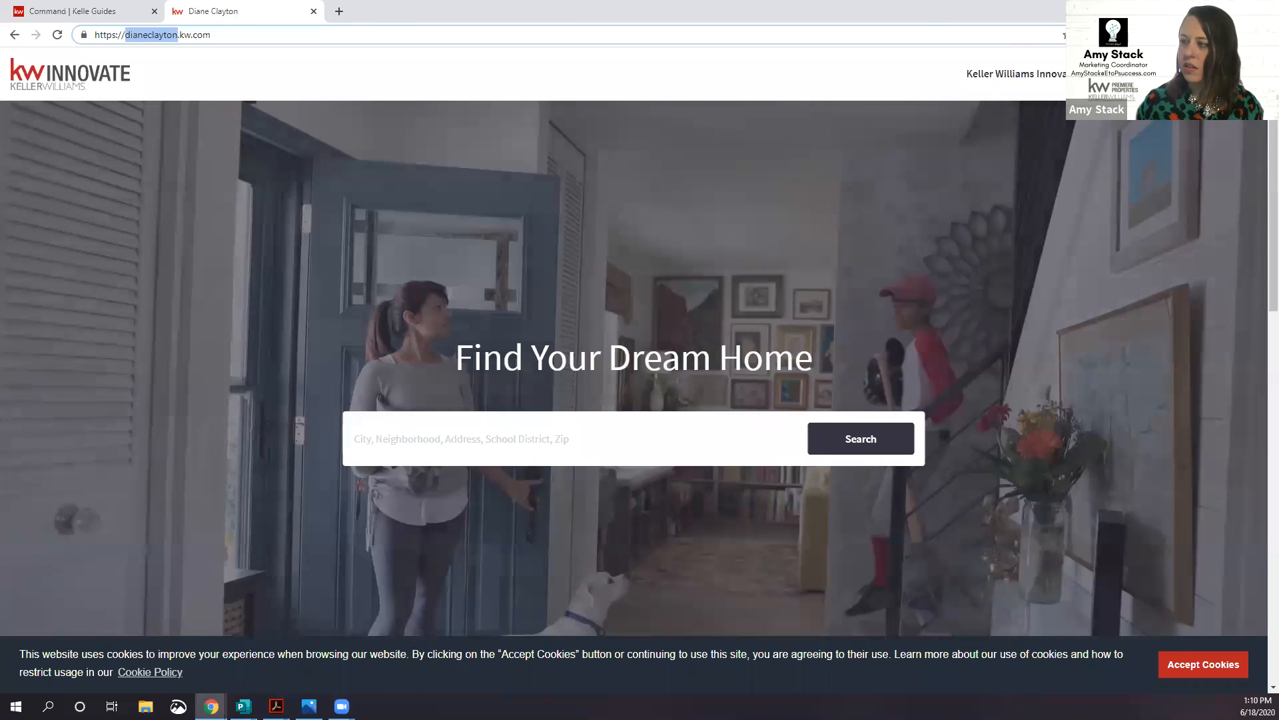
click(1093, 75)
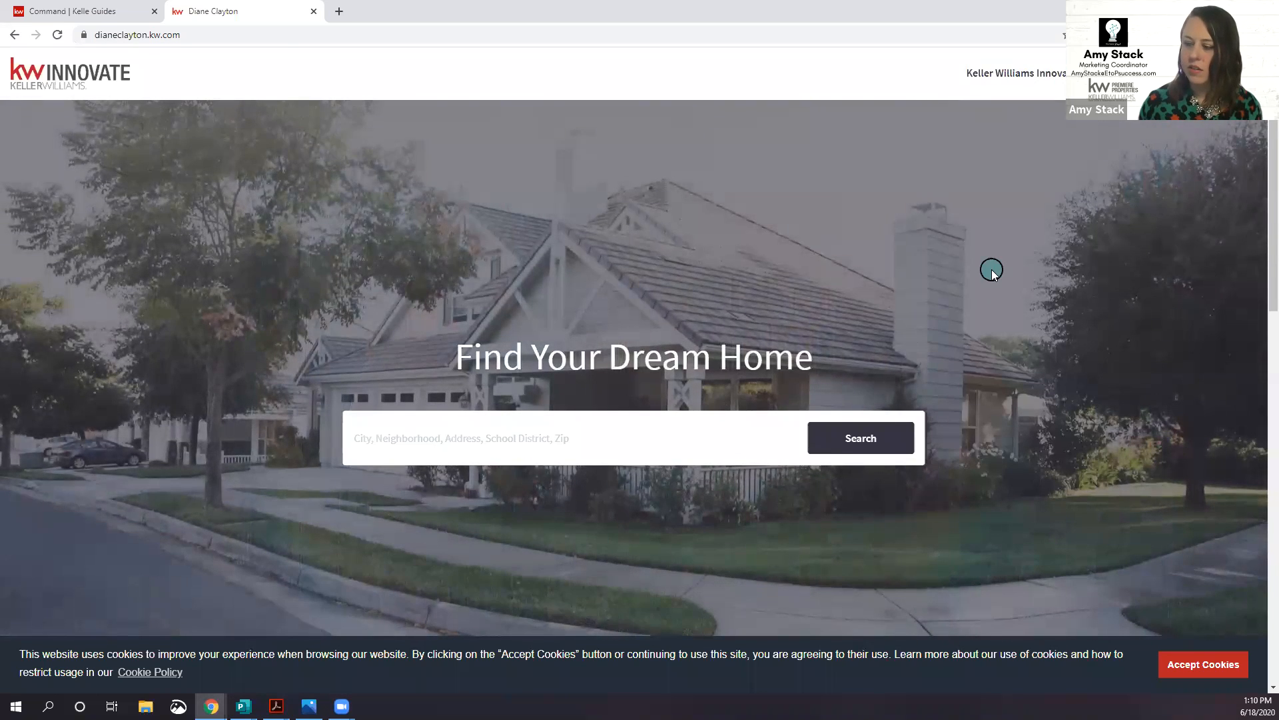
Step: Scroll the example agent's site down to its contact form, then return to the profile form
scroll(992, 269, down, 3)
scroll(991, 271, down, 5)
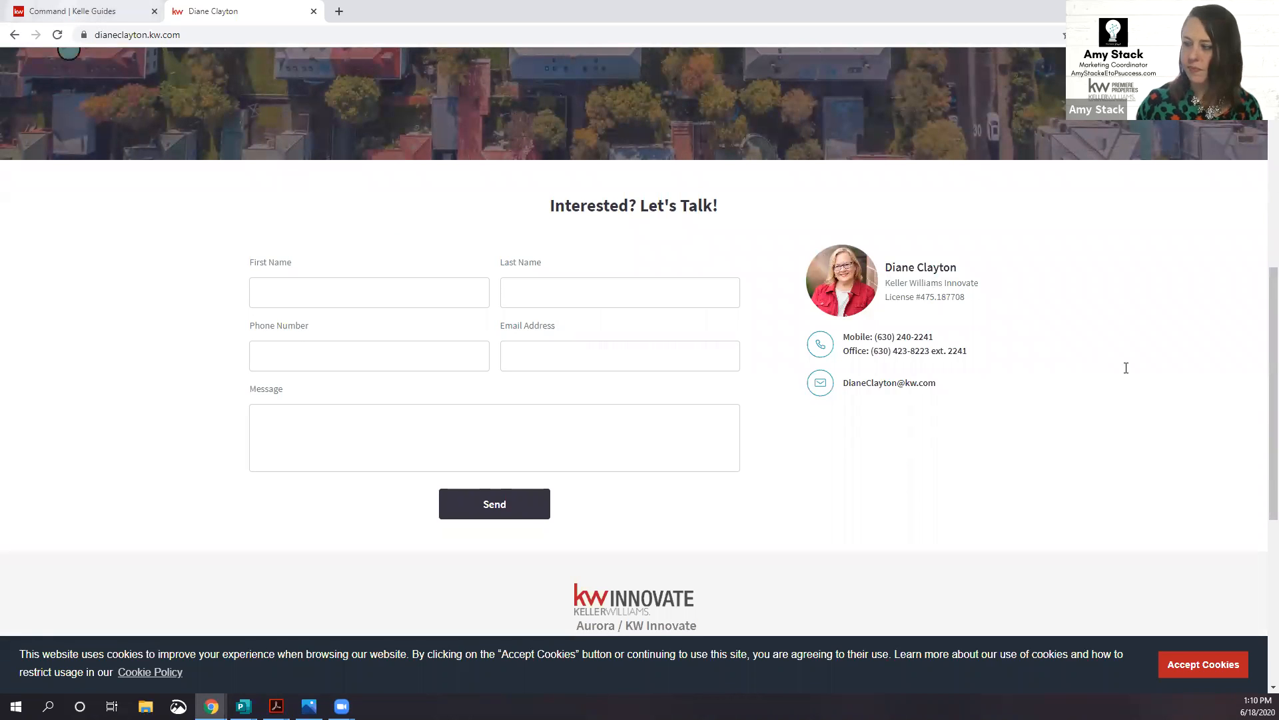
click(72, 11)
scroll(1132, 300, down, 3)
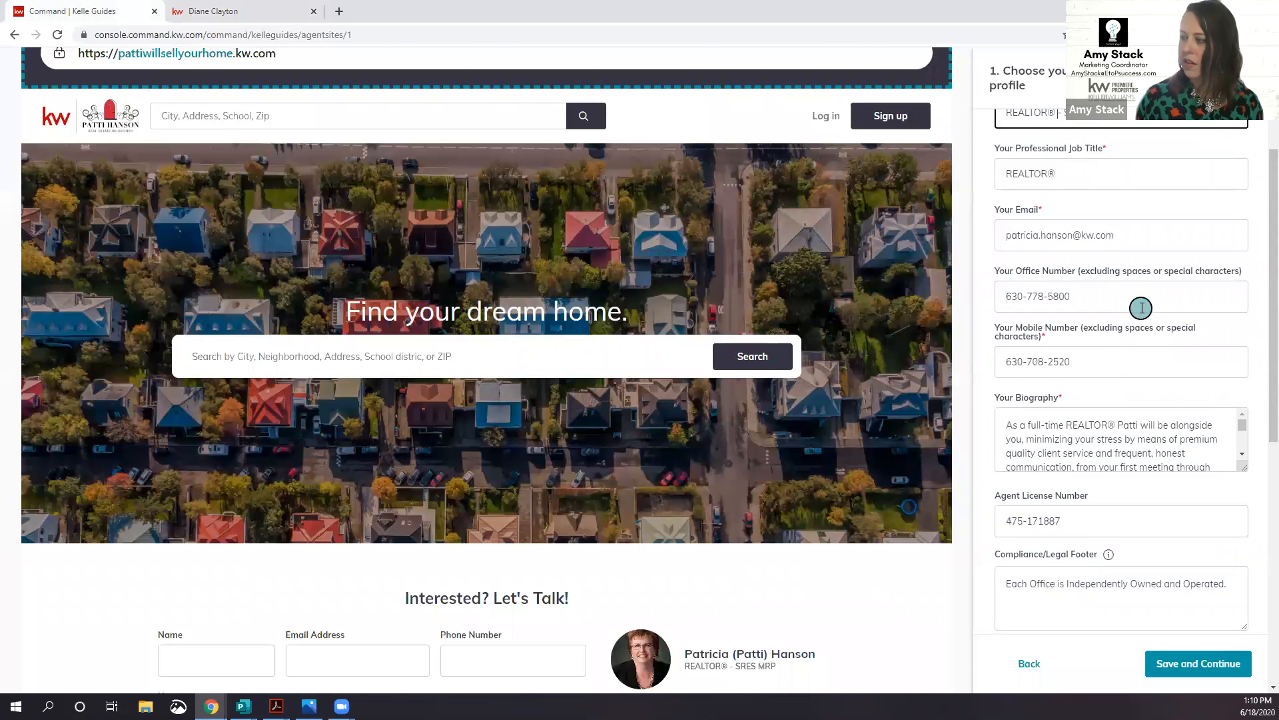
Step: Copy the business name 'REALTOR® - SRES MRP' over the professional job title
scroll(1122, 314, up, 1)
click(1078, 178)
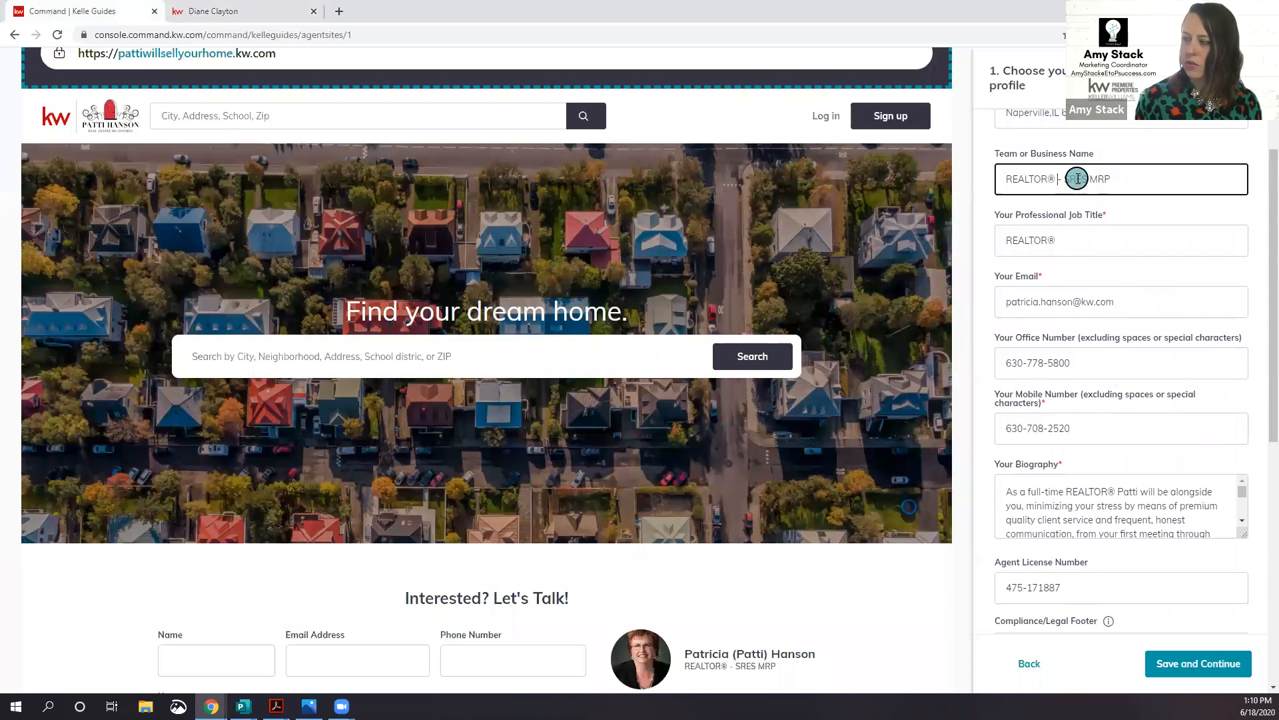
triple_click(1077, 178)
key(ctrl+c)
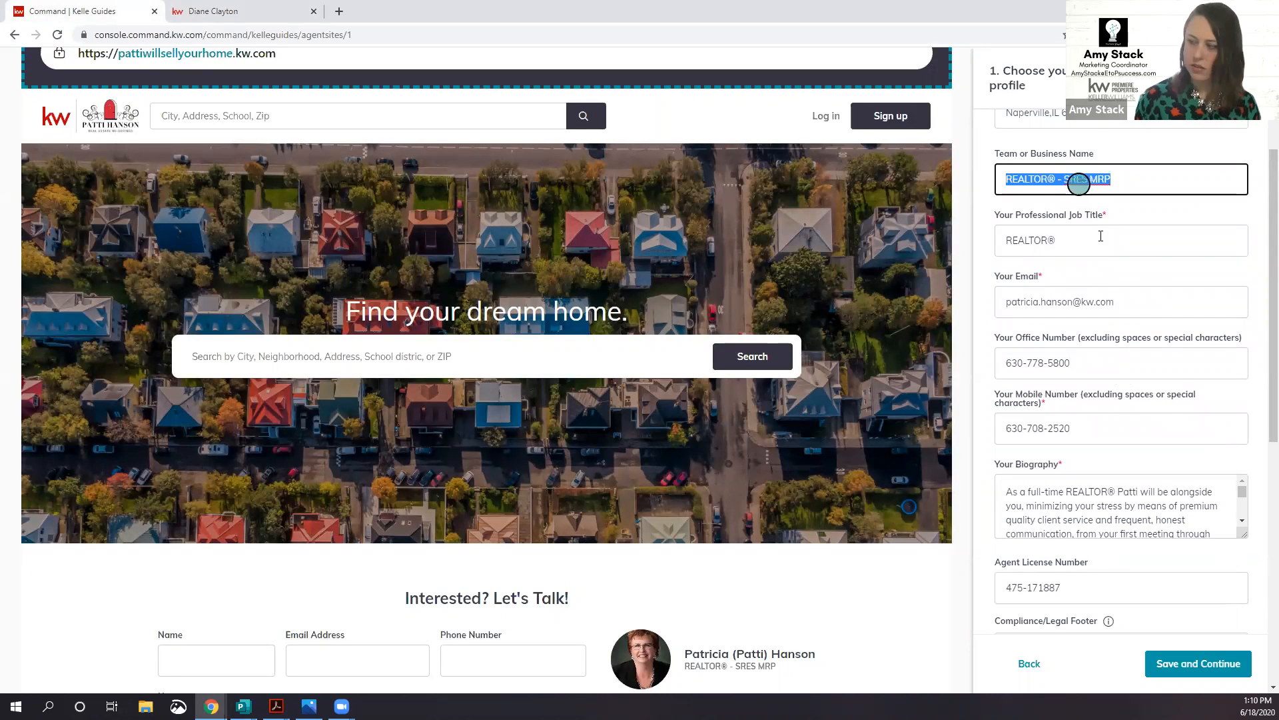
click(1101, 238)
double_click(1101, 238)
key(ctrl+v)
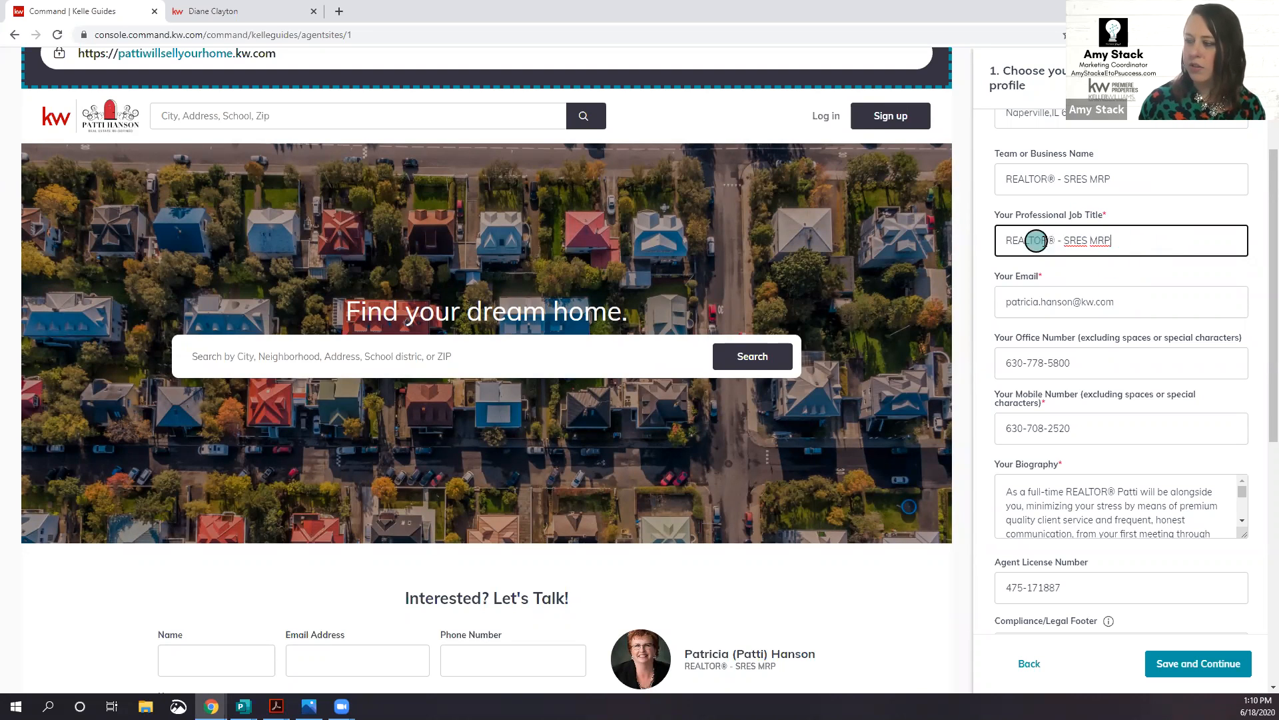
Step: Add a comma after SRES in both the job title and business name
click(1087, 240)
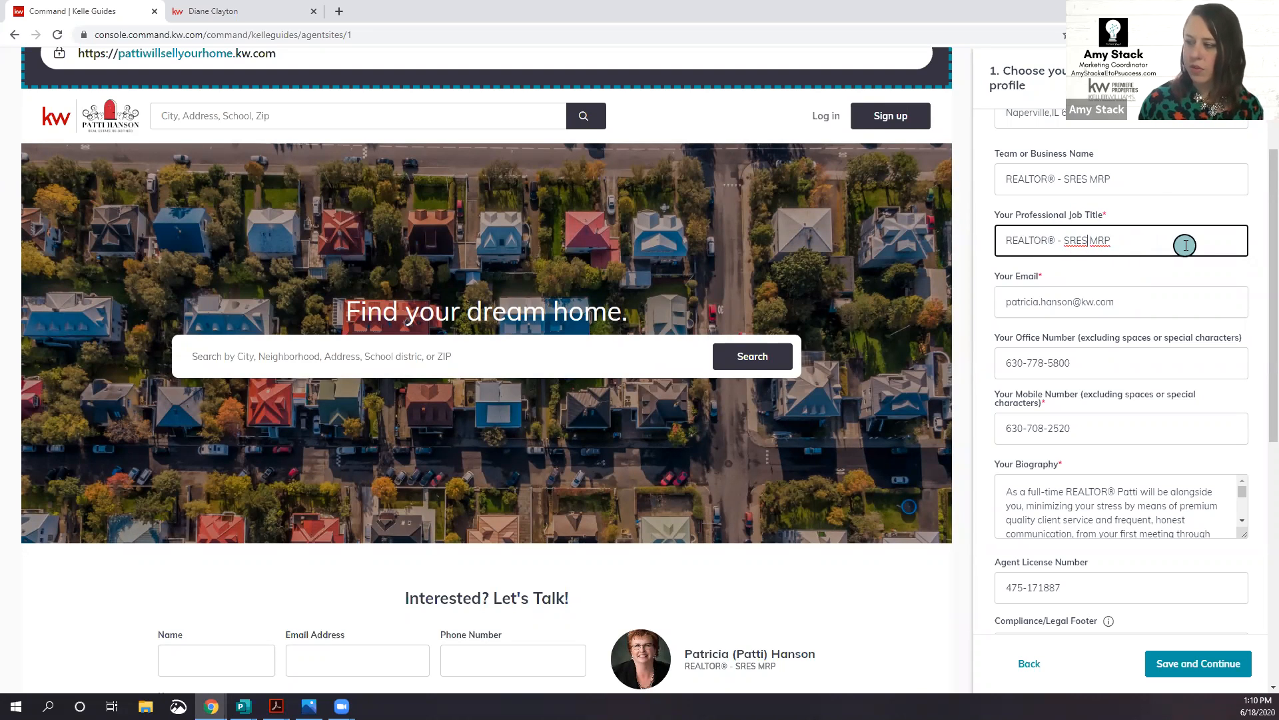
text(,)
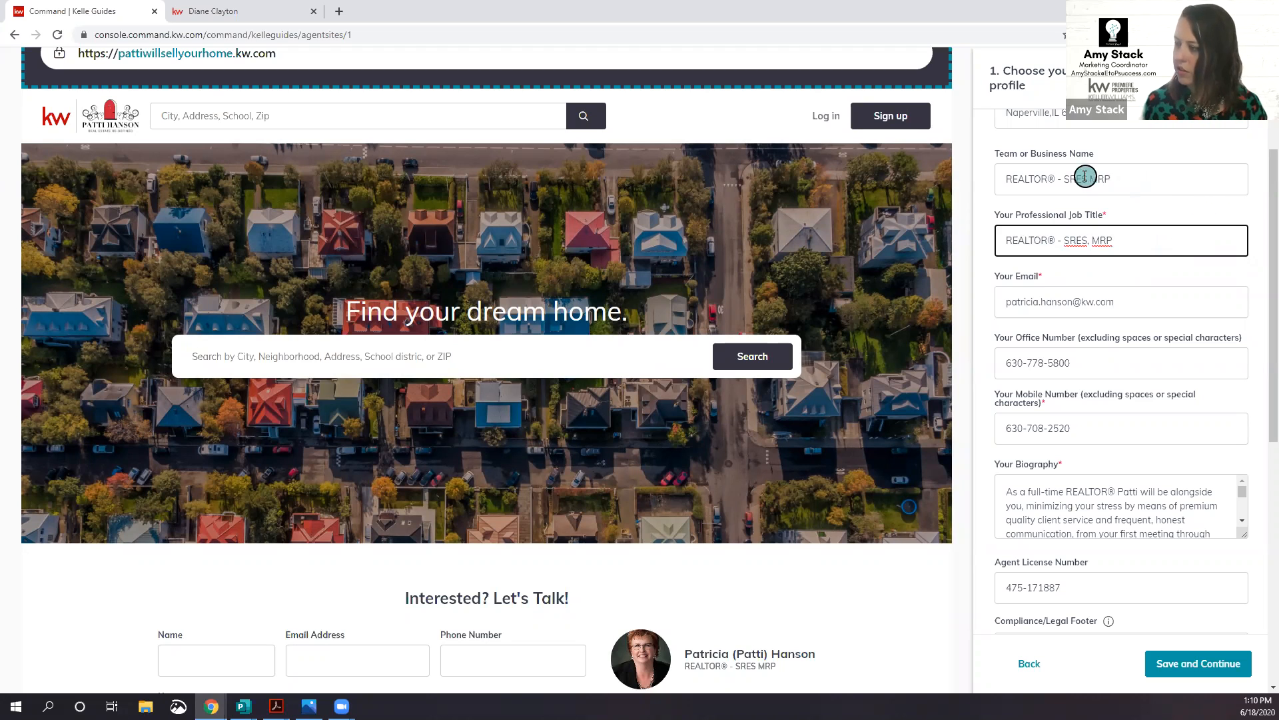
click(1092, 179)
text(,)
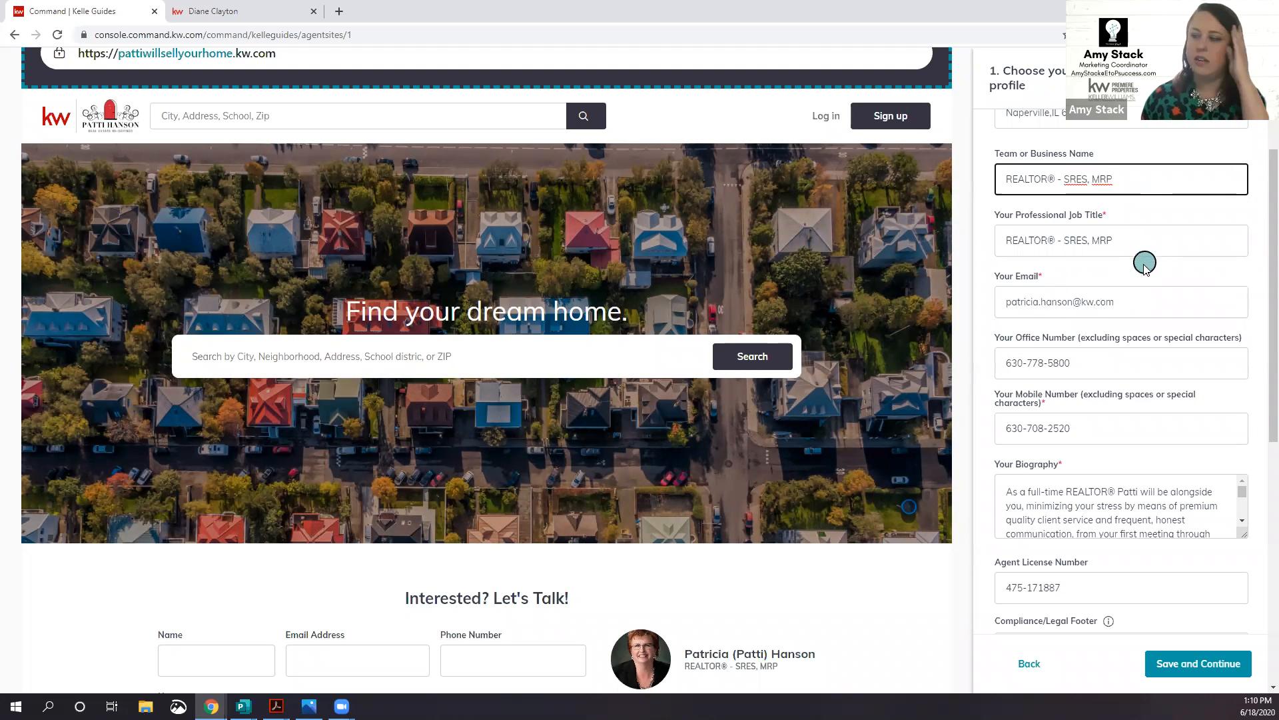
scroll(1161, 259, down, 1)
scroll(1160, 259, down, 3)
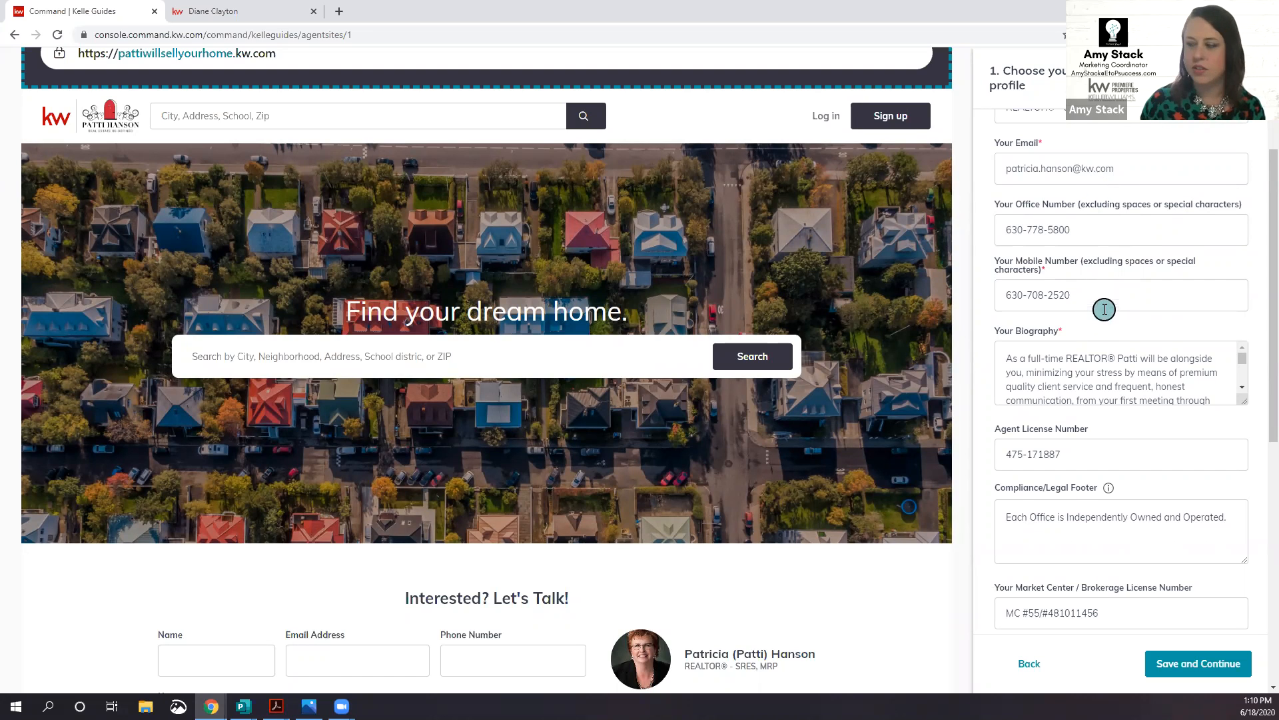
Step: Review the Compliance/Legal Footer text, leaving it unchanged
scroll(1104, 309, down, 1)
scroll(1046, 308, down, 1)
scroll(1046, 308, down, 5)
scroll(1047, 308, down, 3)
scroll(1047, 308, up, 8)
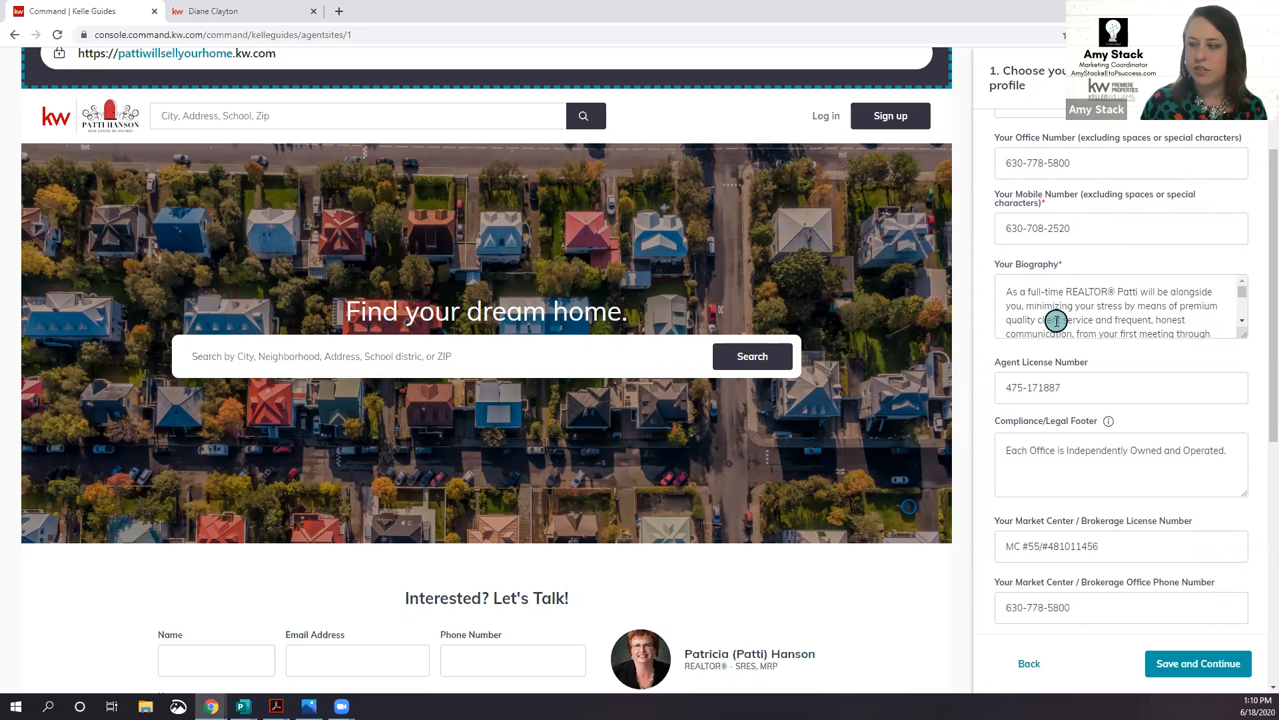
scroll(1057, 321, down, 2)
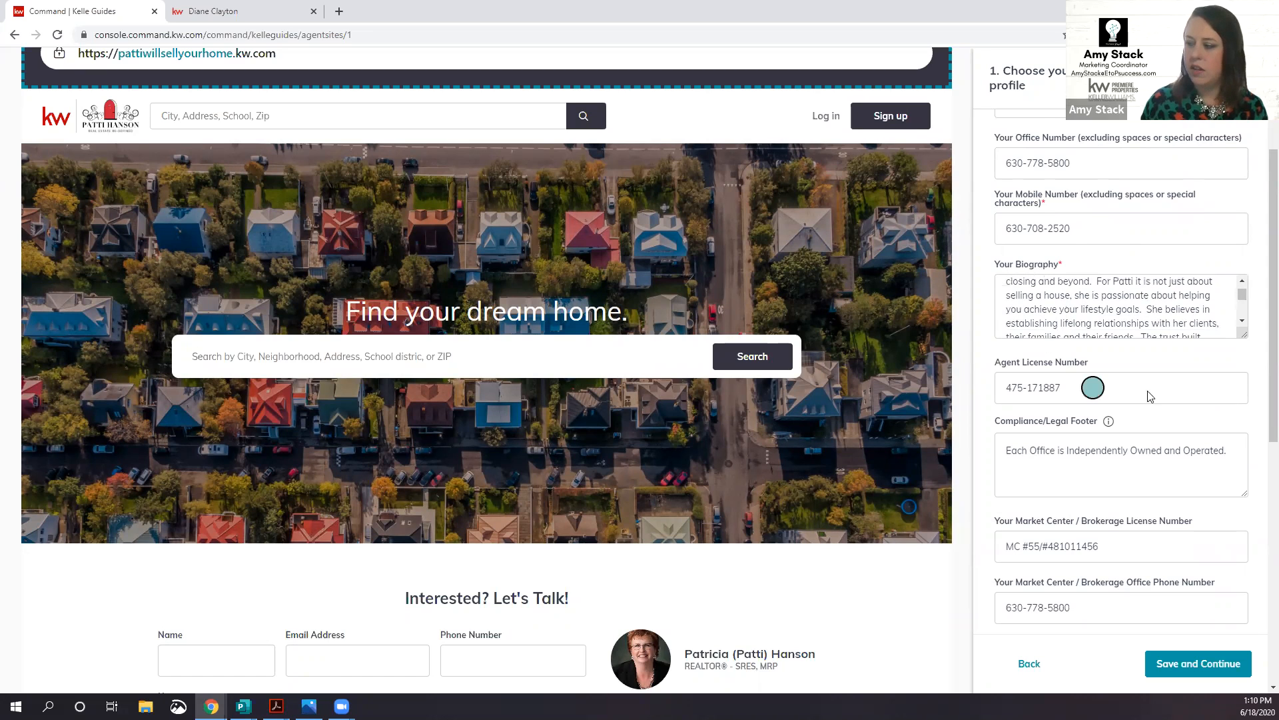
scroll(1143, 389, down, 1)
scroll(1093, 359, down, 1)
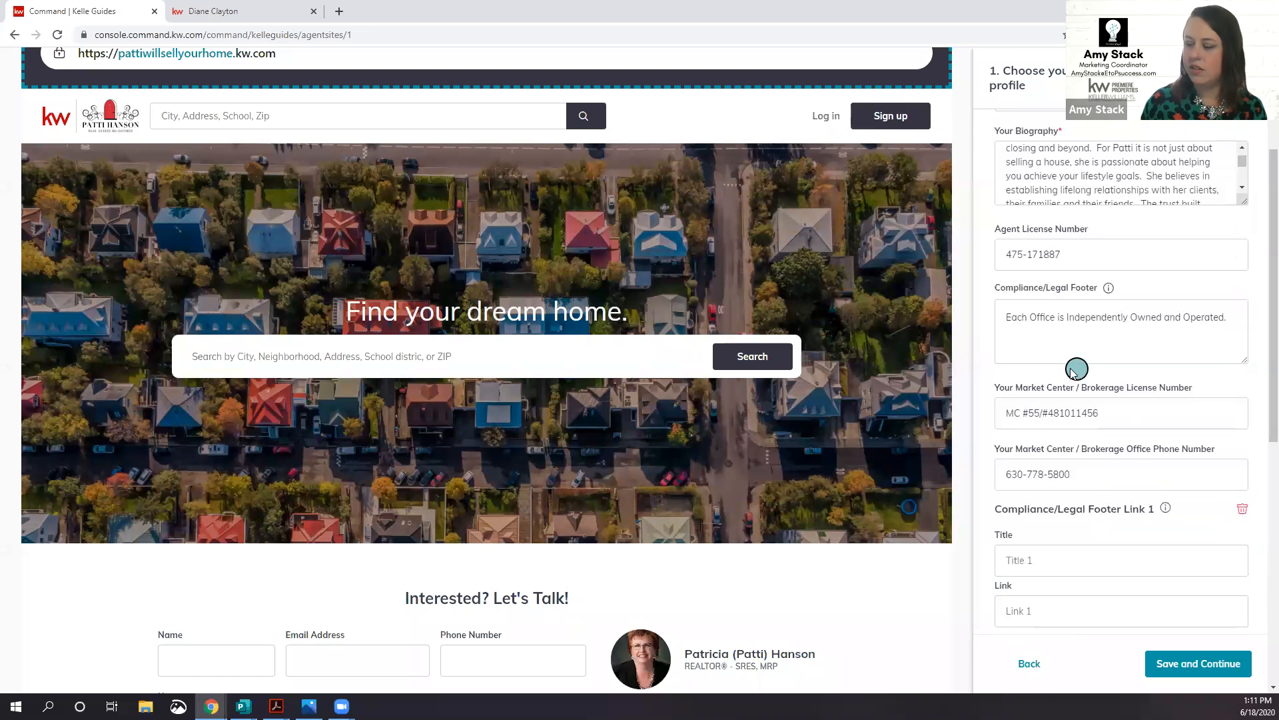
triple_click(1077, 317)
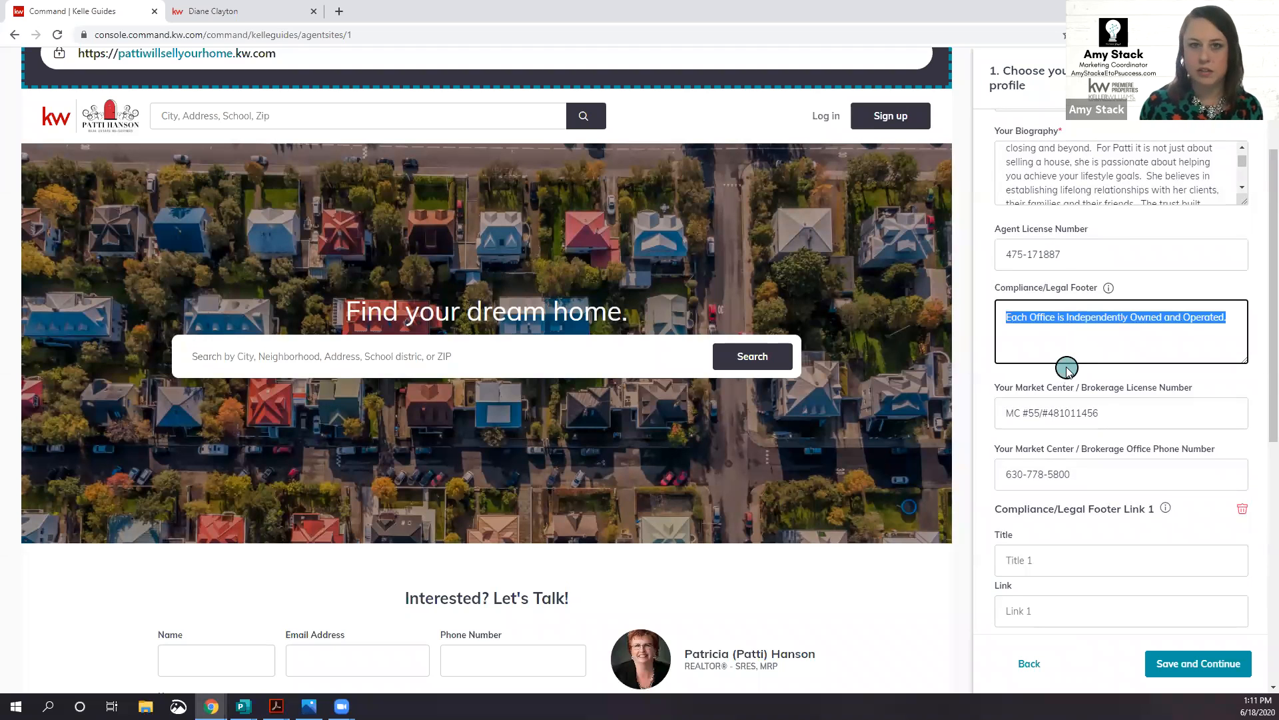
click(1187, 333)
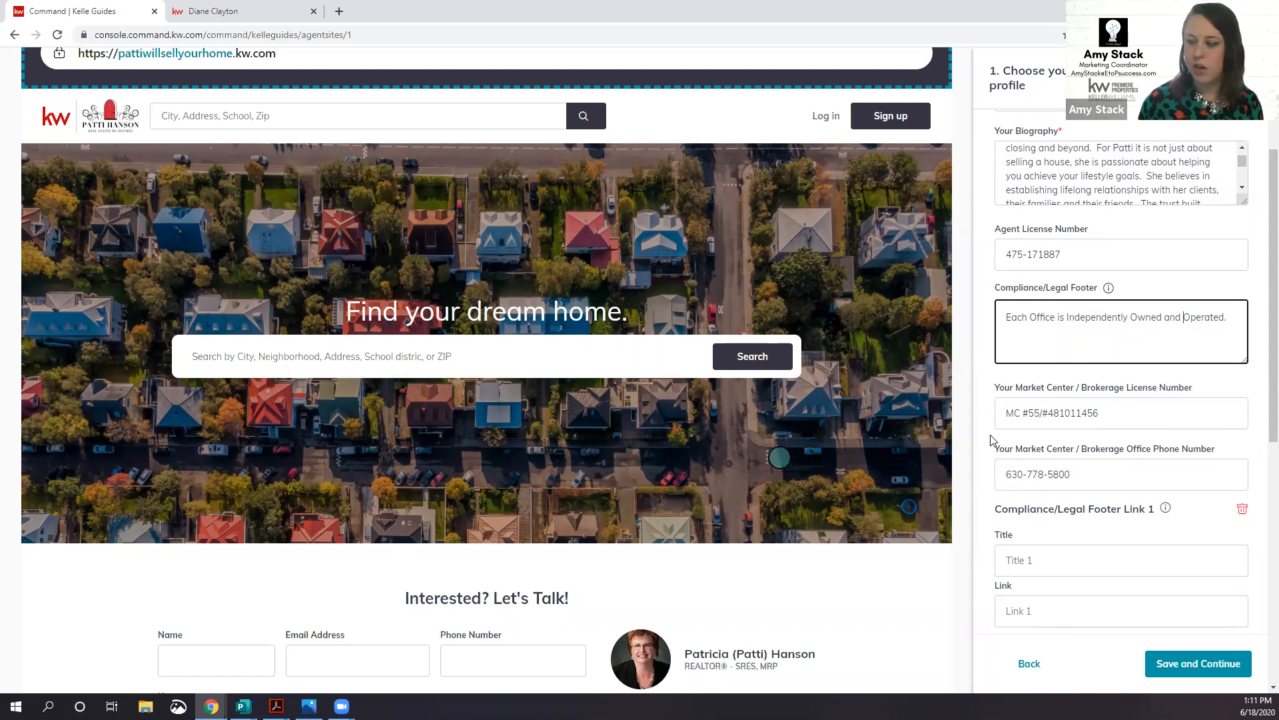
scroll(1067, 374, down, 1)
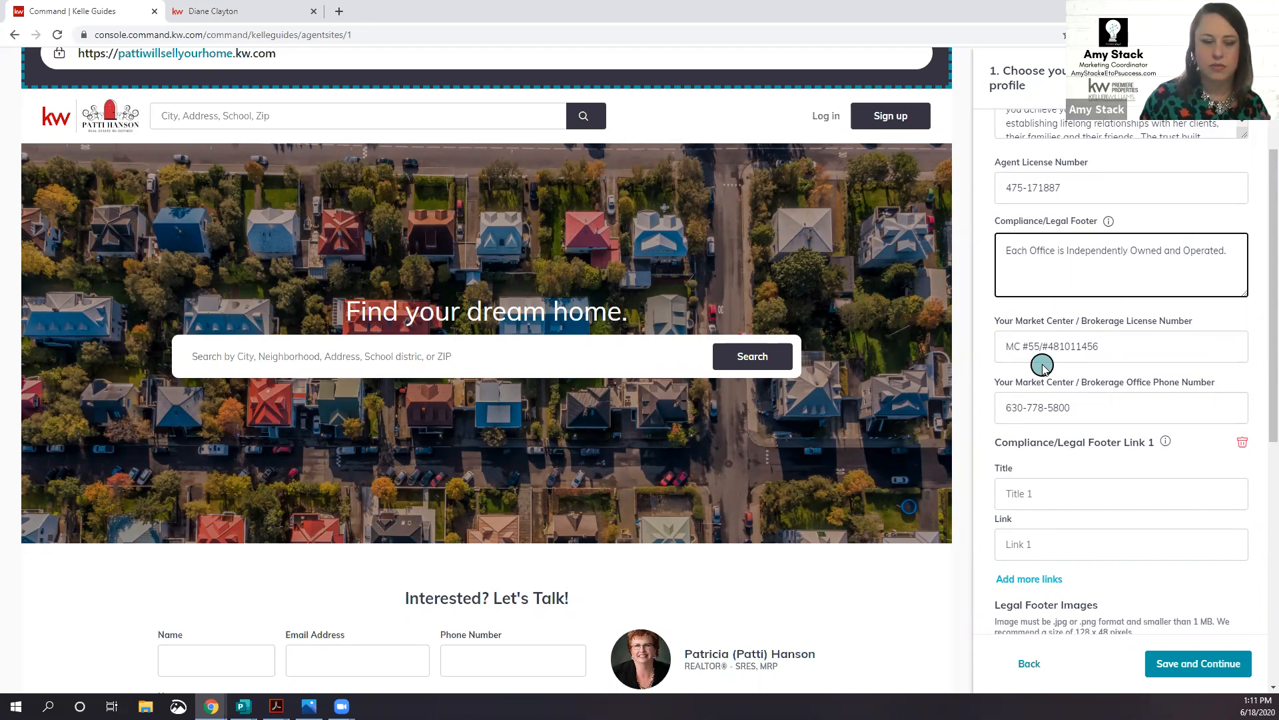
triple_click(1072, 251)
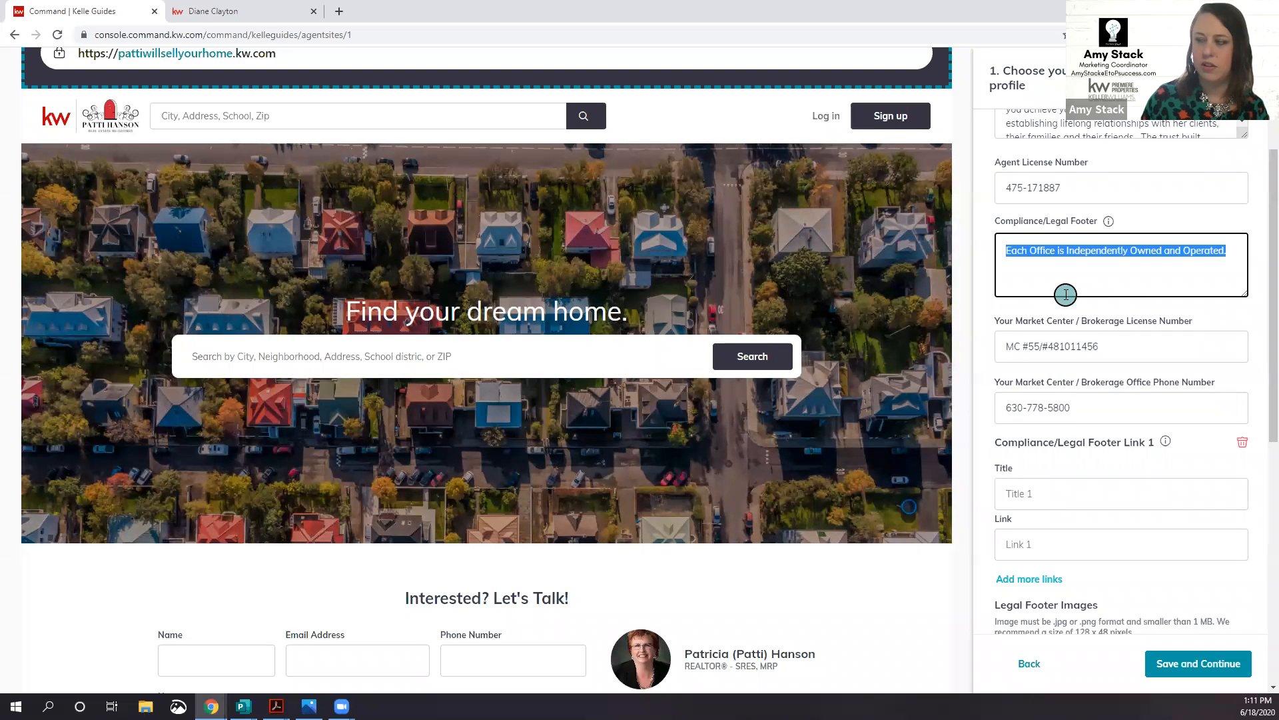
click(1072, 278)
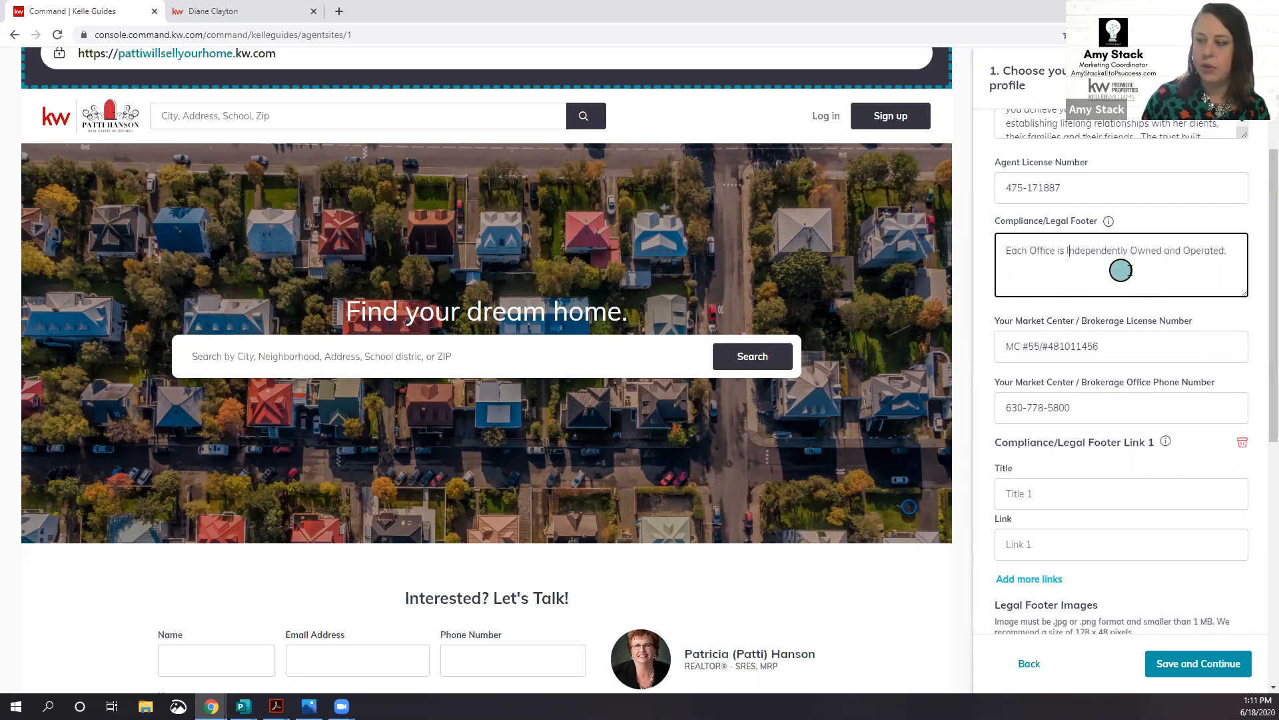
scroll(1137, 280, down, 1)
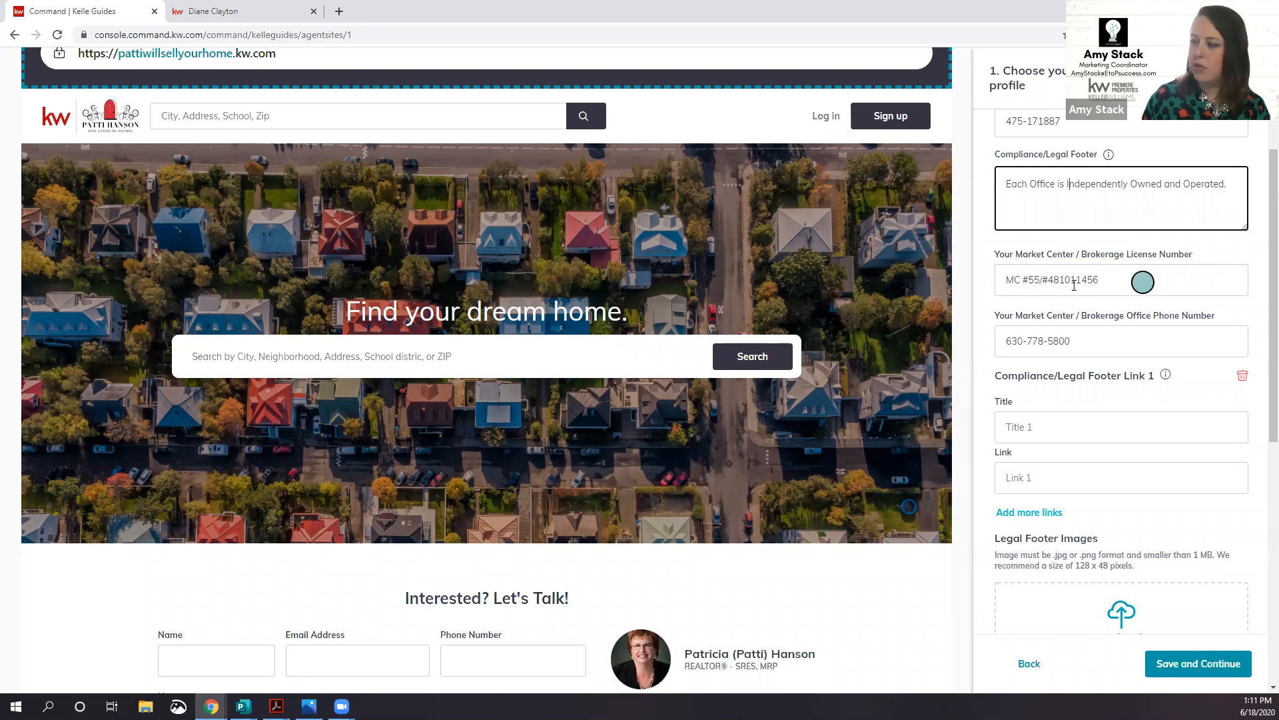
Step: Edit the Brokerage License Number to read 481.011456
click(1052, 279)
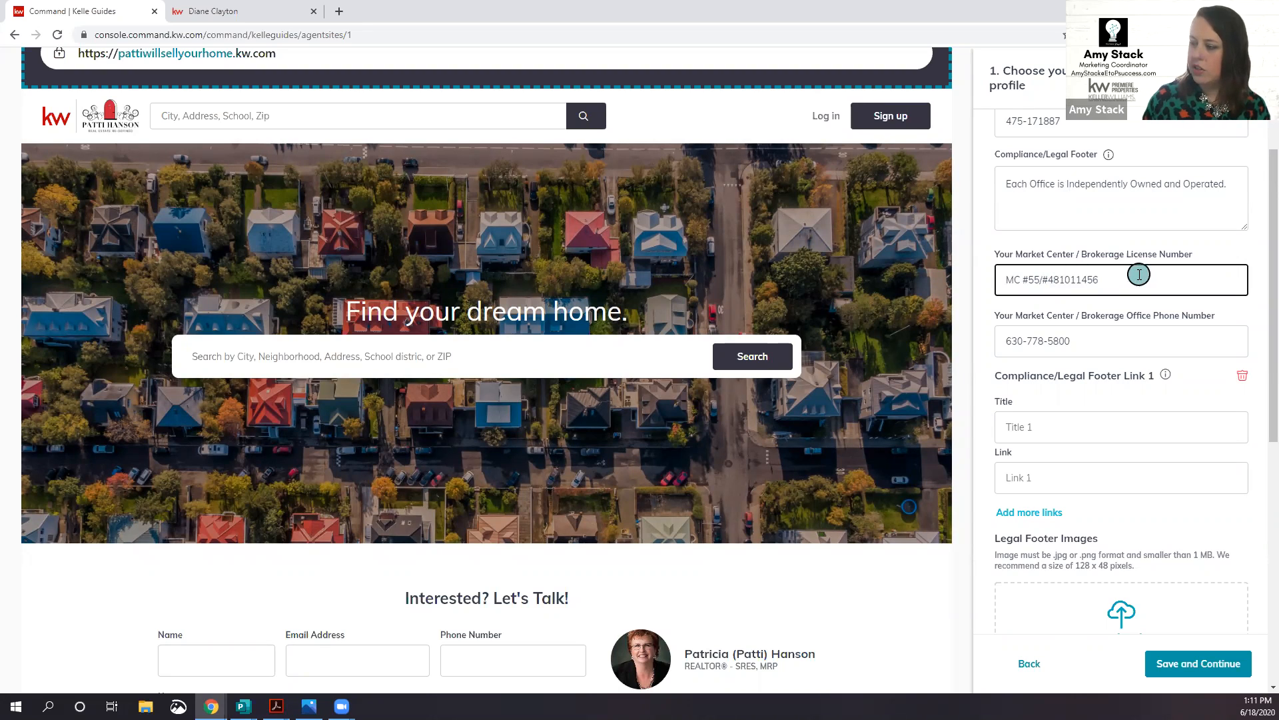
key(BackSpace)
key(BackSpace)
key(BackSpace)
key(BackSpace)
key(BackSpace)
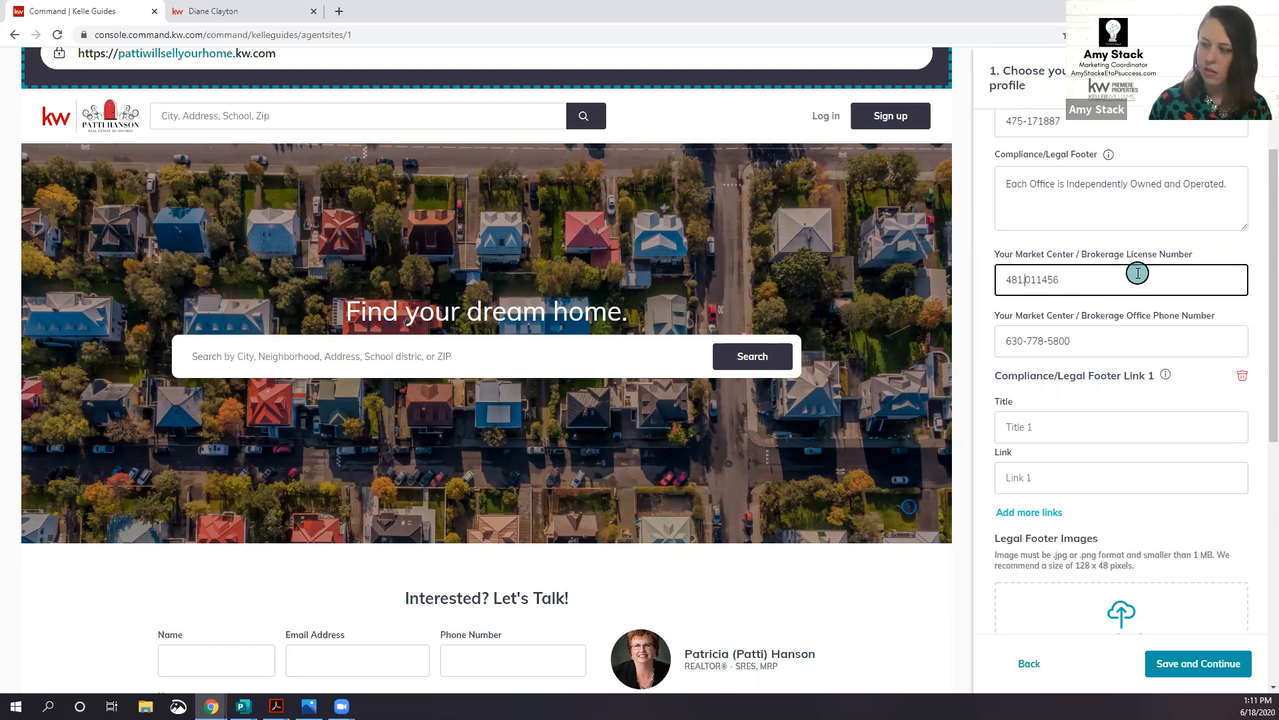
text(.)
click(1129, 346)
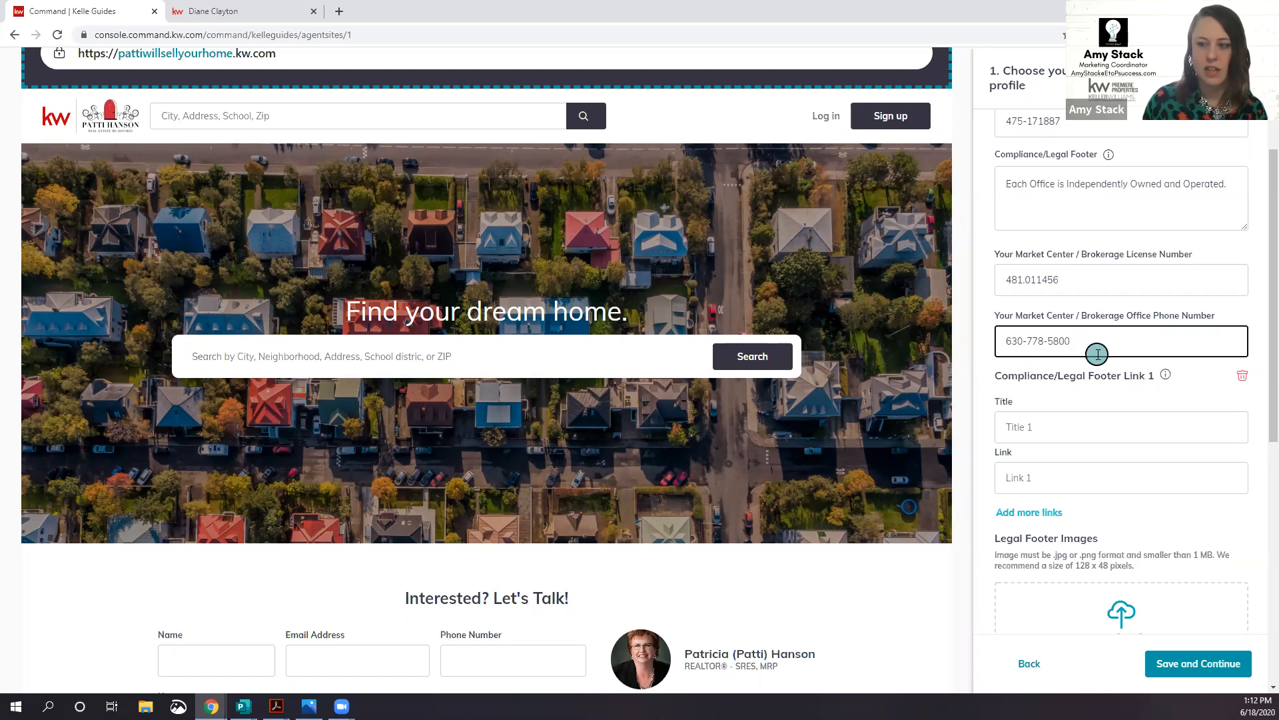
scroll(1147, 340, down, 2)
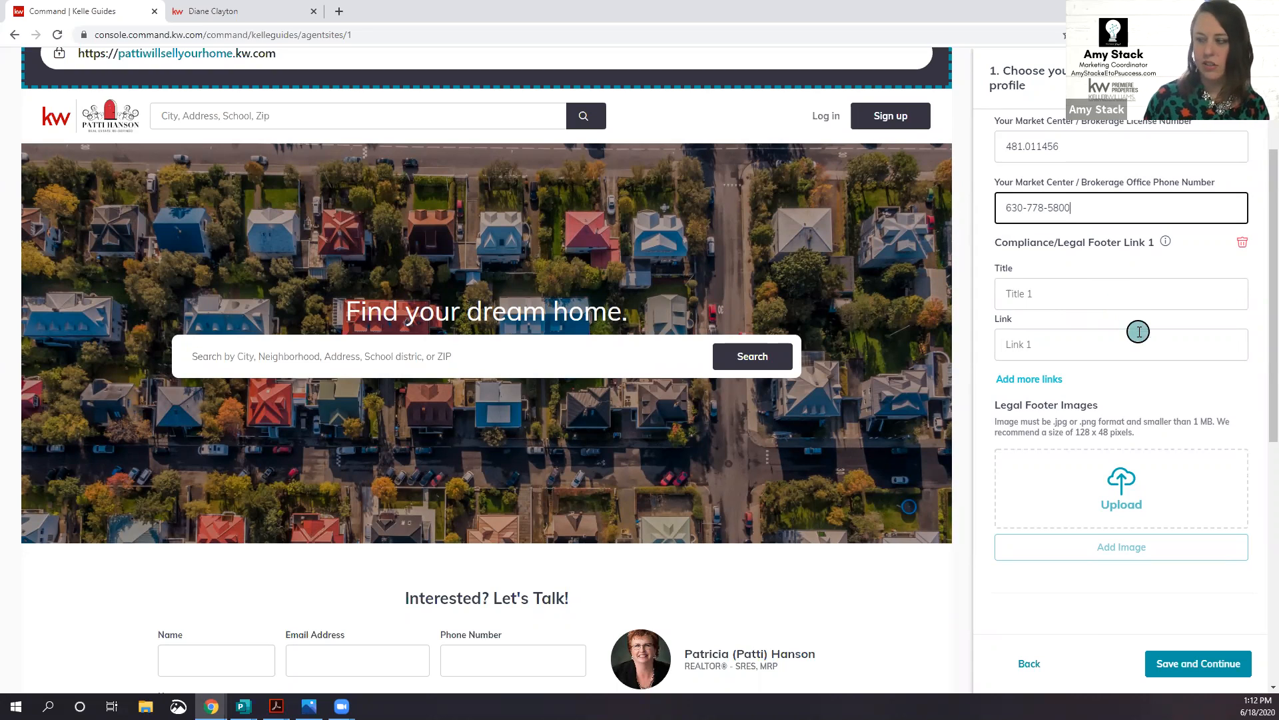
Step: Review the Imagery, Profile Picture and logo sections, then open a new blank Chrome tab
scroll(1139, 332, down, 1)
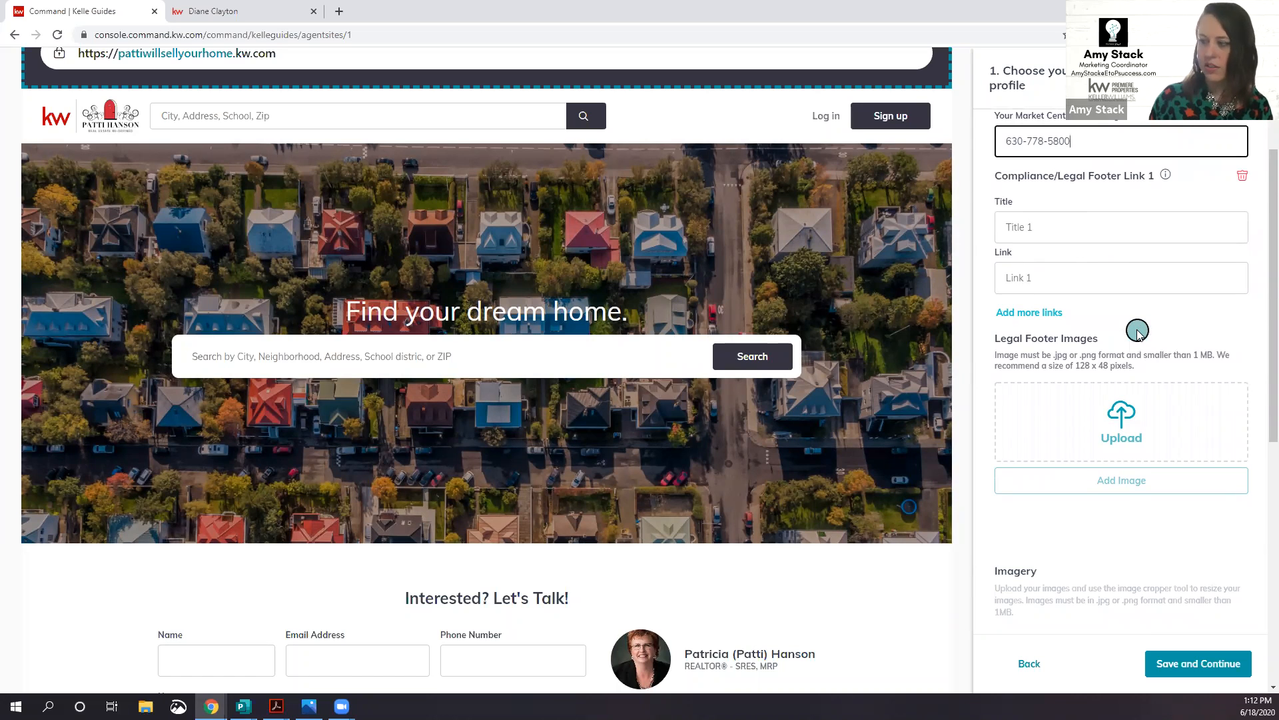
scroll(1139, 331, down, 2)
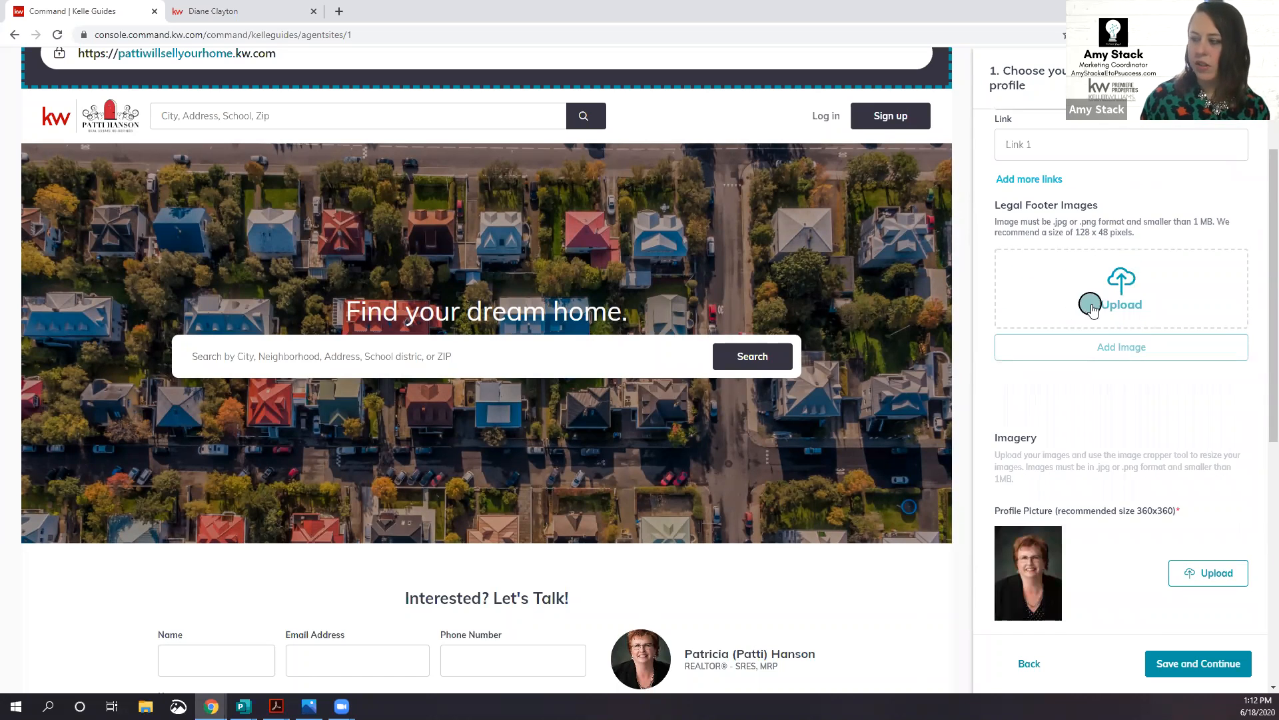
scroll(1114, 315, down, 3)
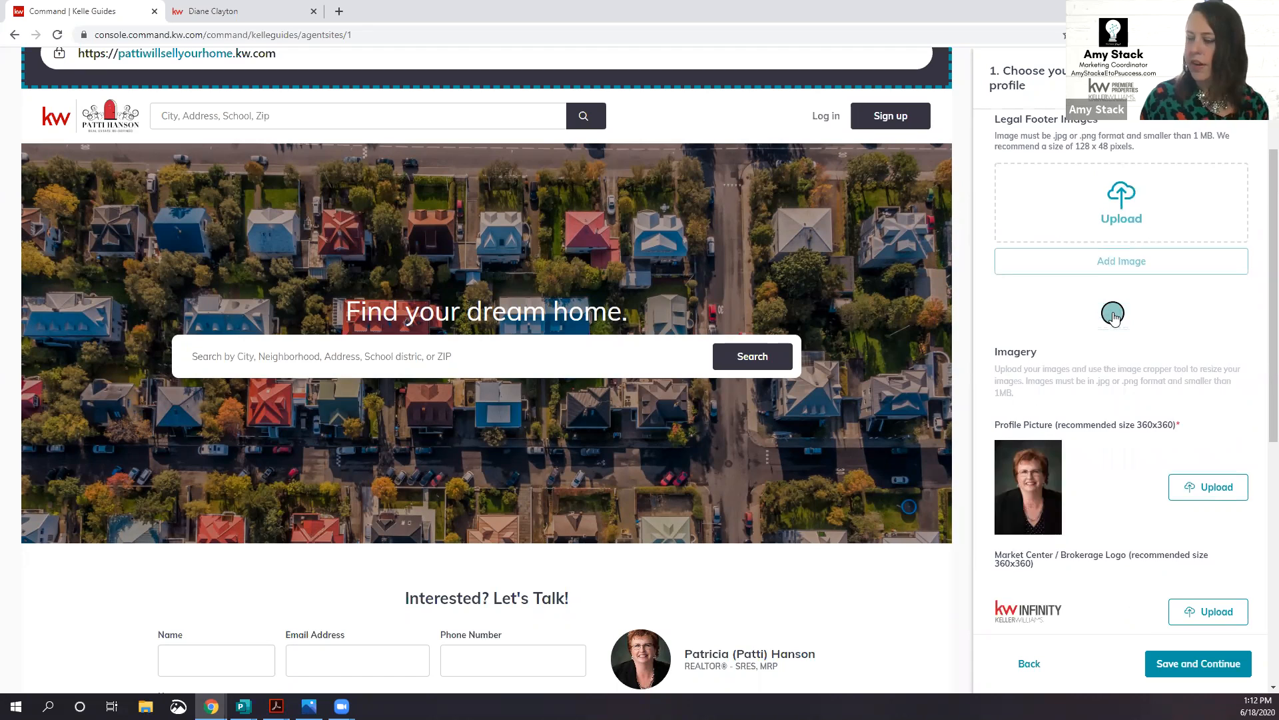
scroll(1114, 316, down, 1)
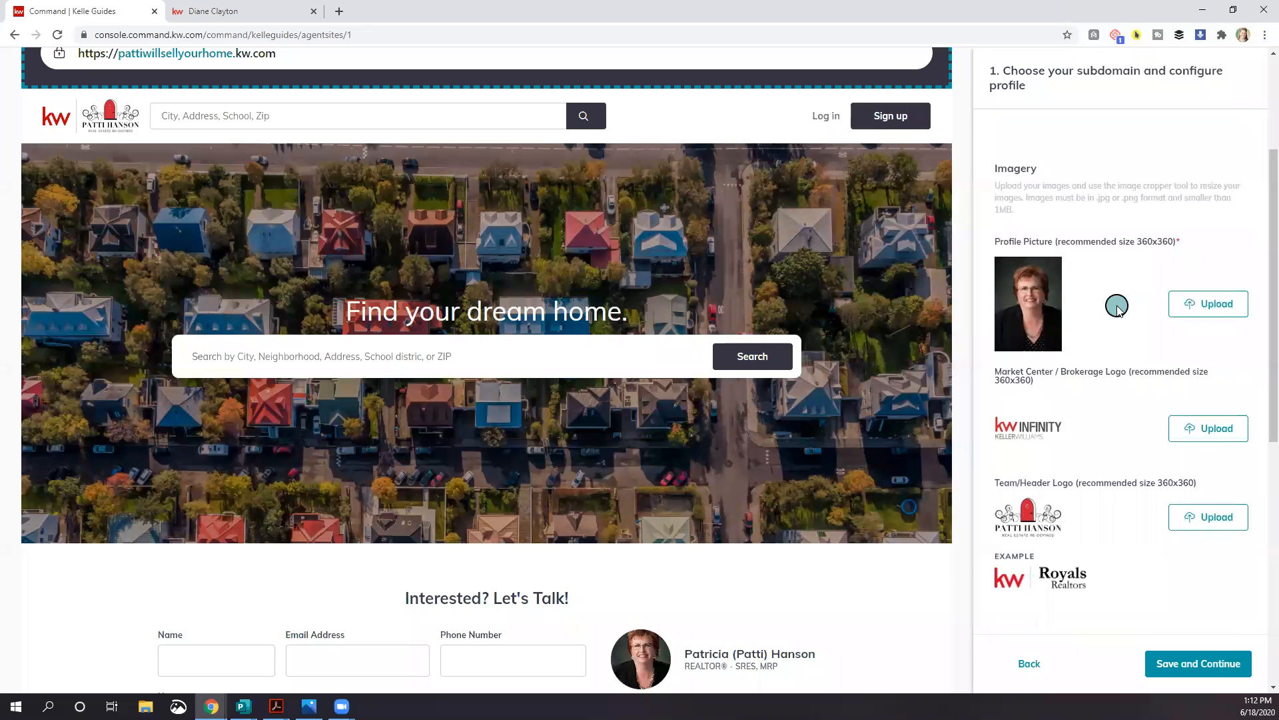
scroll(1114, 316, down, 1)
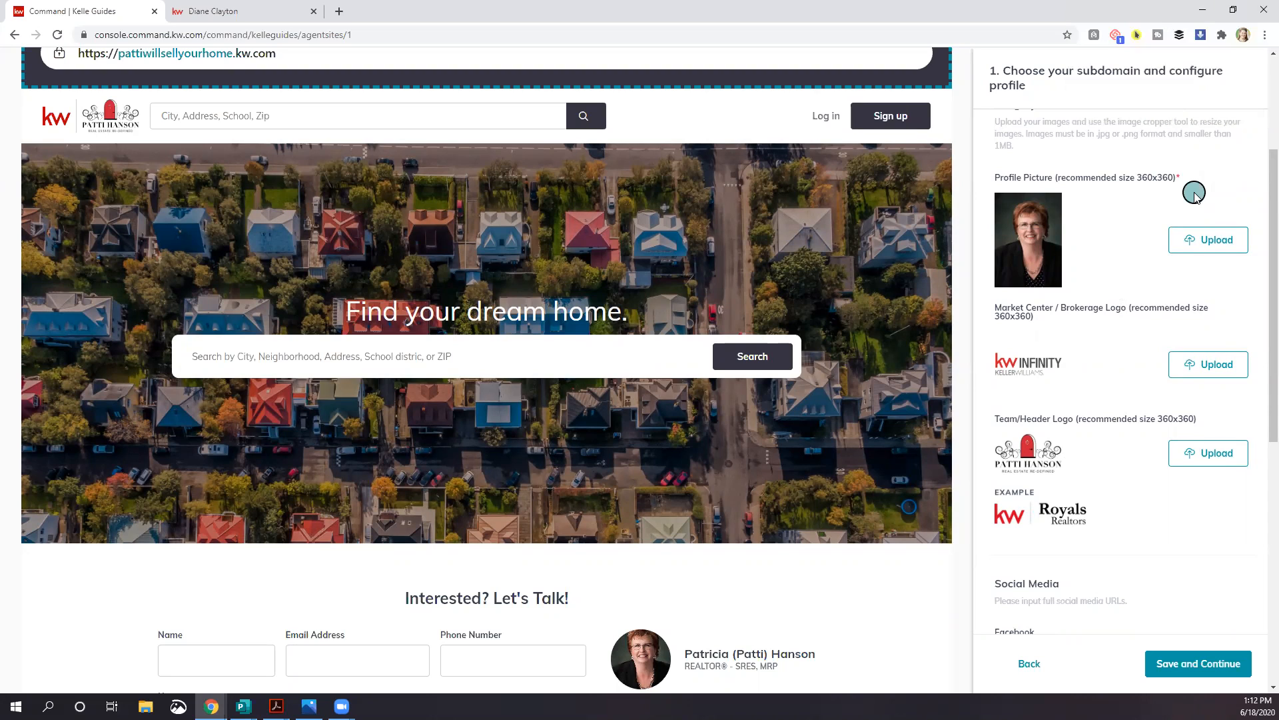
click(340, 11)
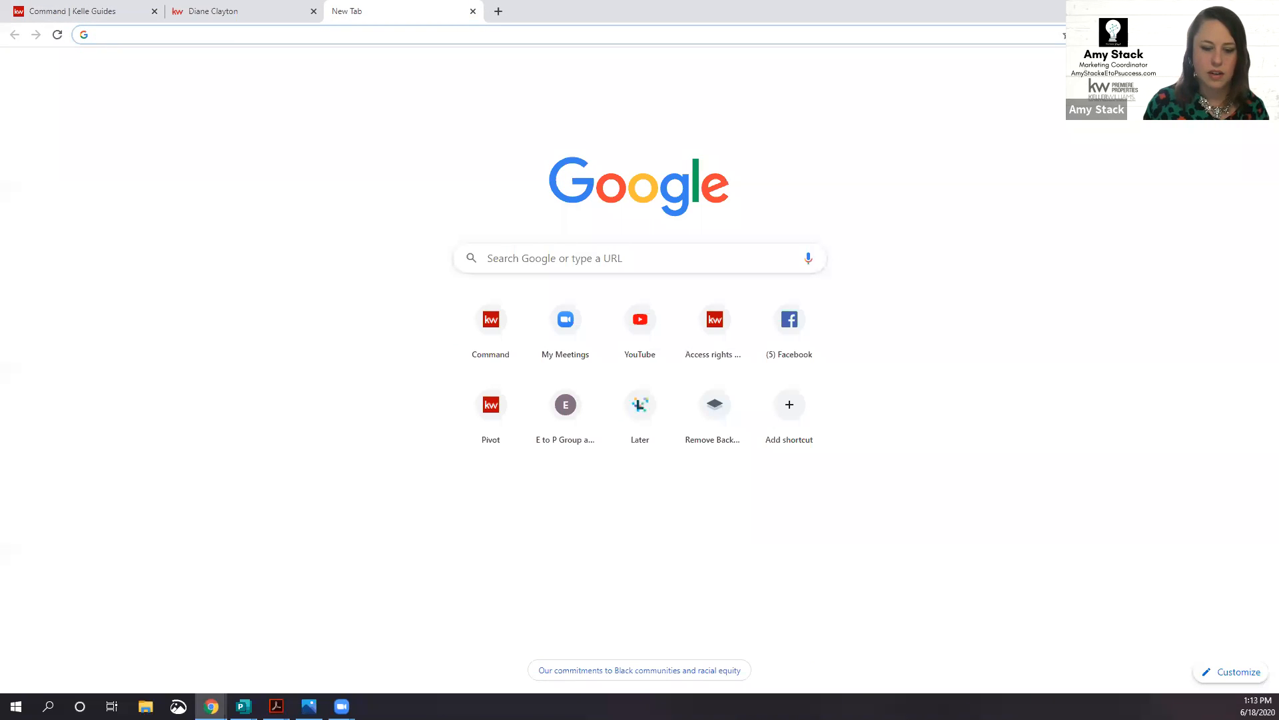
Step: Search Google for 'jpgcompressor' and open the Compress JPEG Images Online result
click(295, 29)
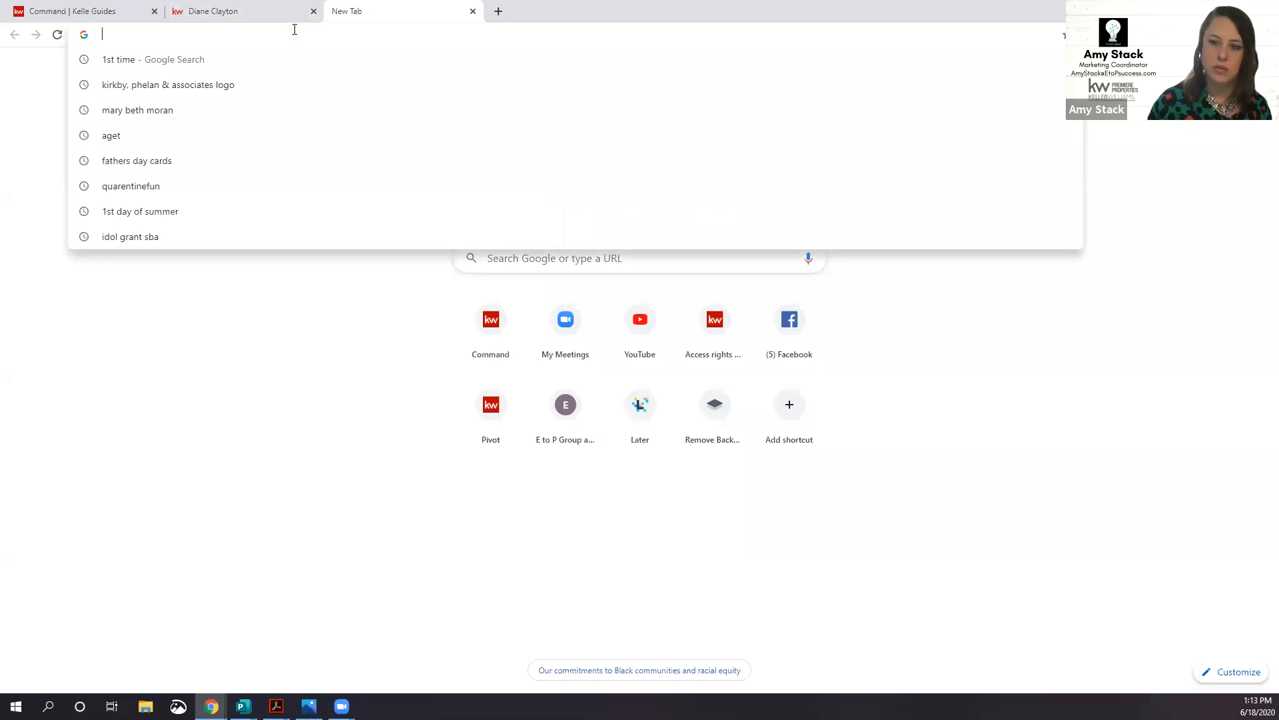
text(jpg)
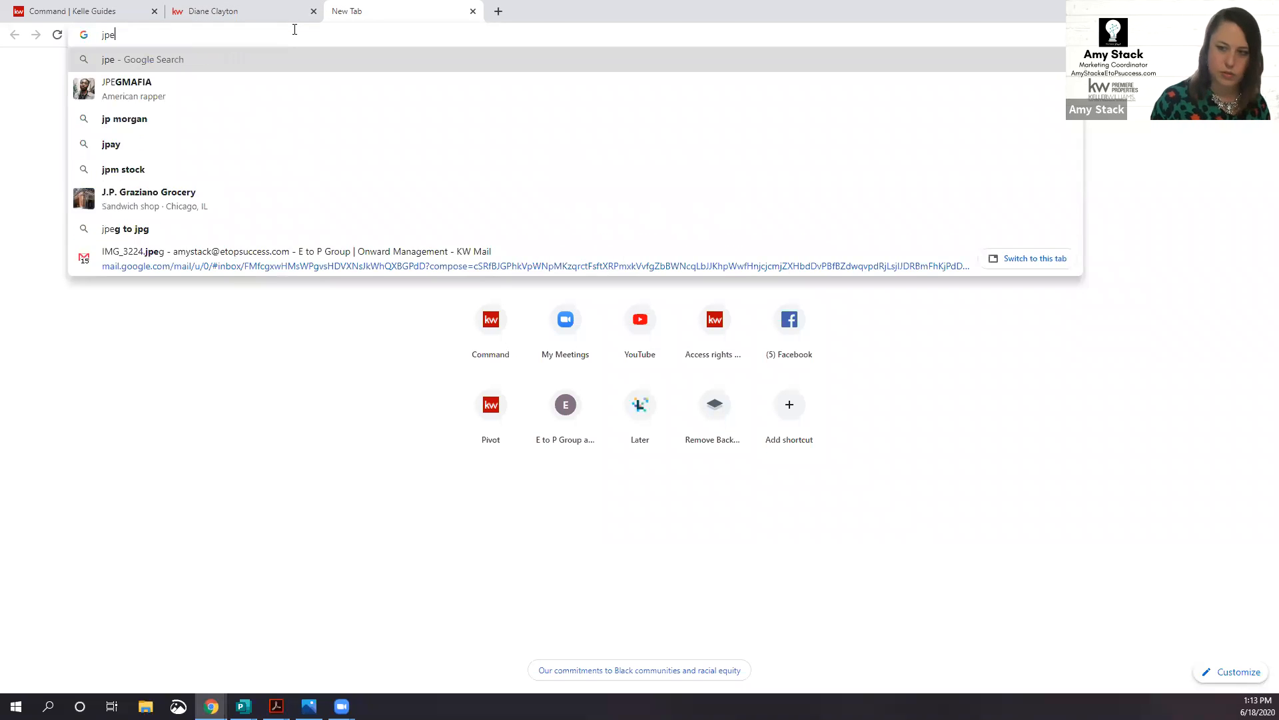
text(c)
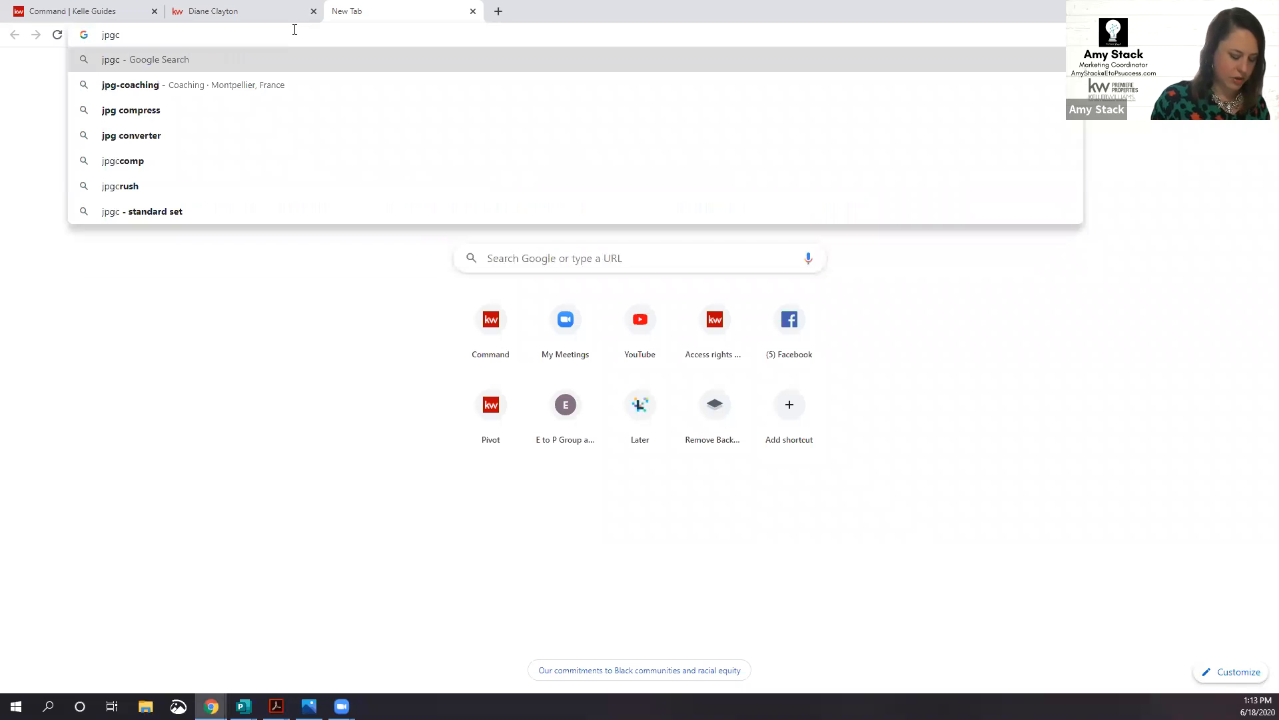
text(ompressor)
key(Return)
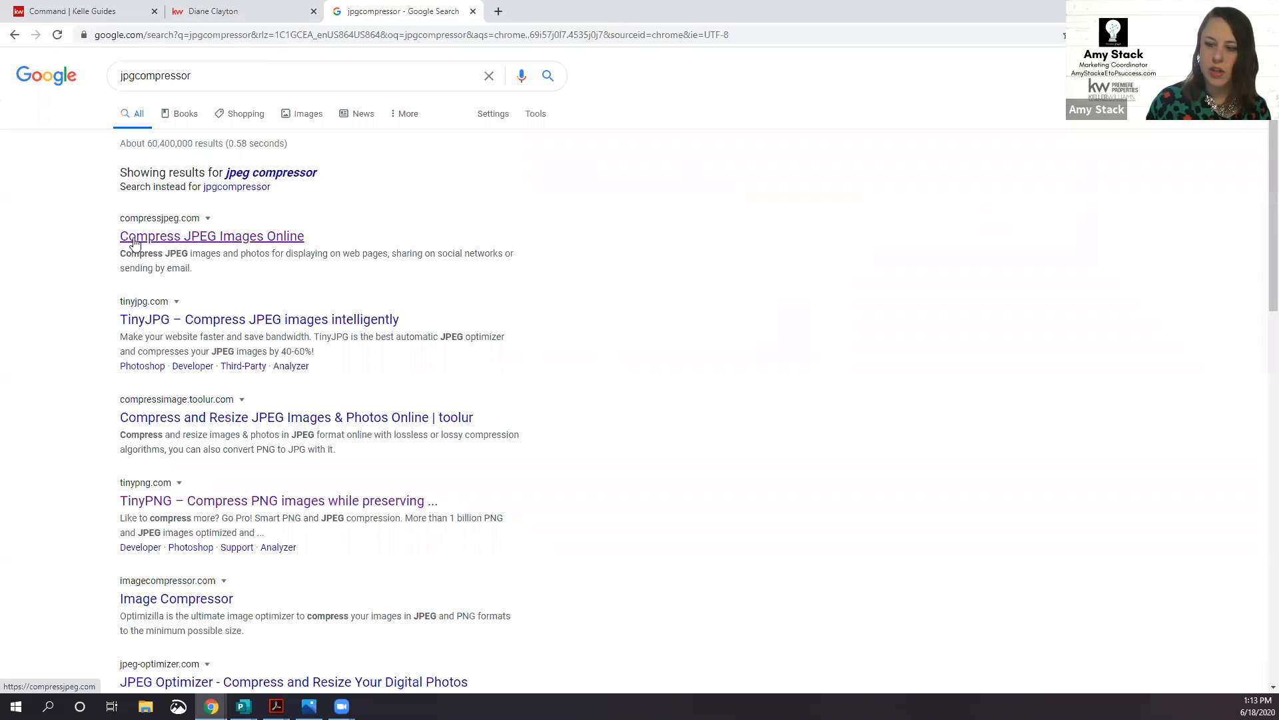
click(172, 241)
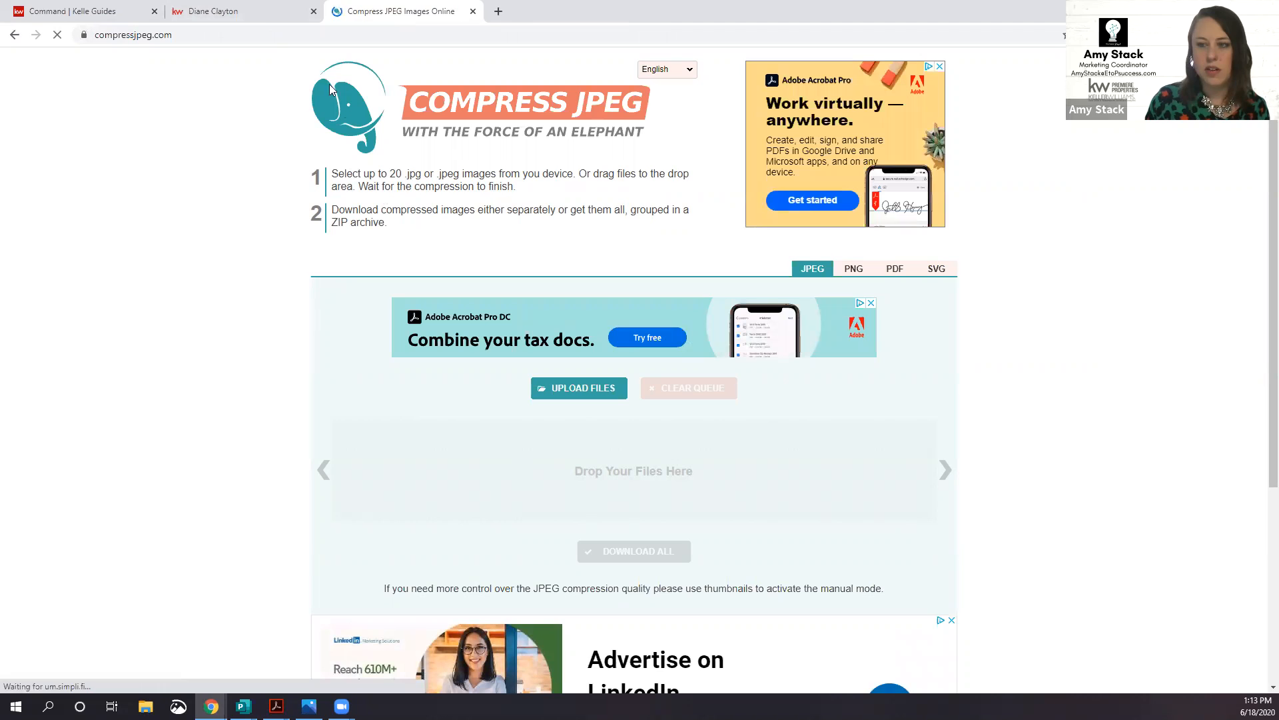
Step: Switch back to the 'Command | Kelle Guides' agent-site editor tab, leaving CompressJPEG open
click(110, 19)
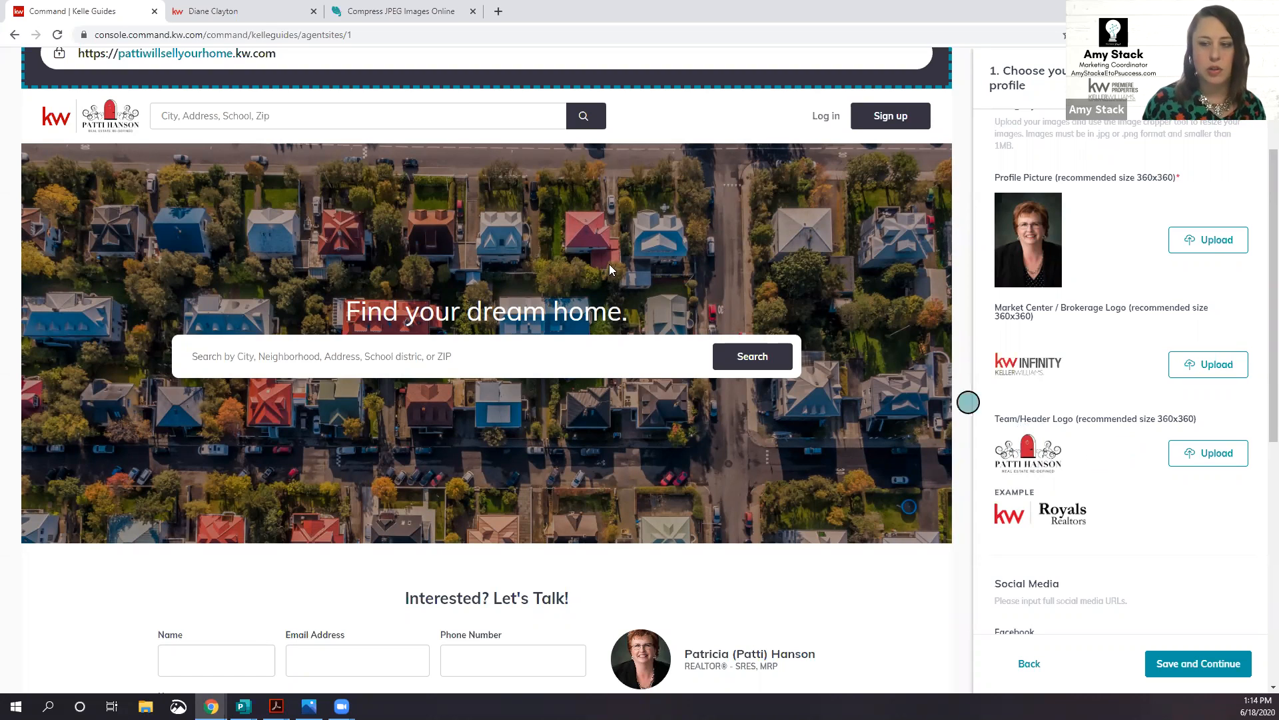
Step: Load an example agent's kw.com site from the address bar's autocomplete
click(228, 14)
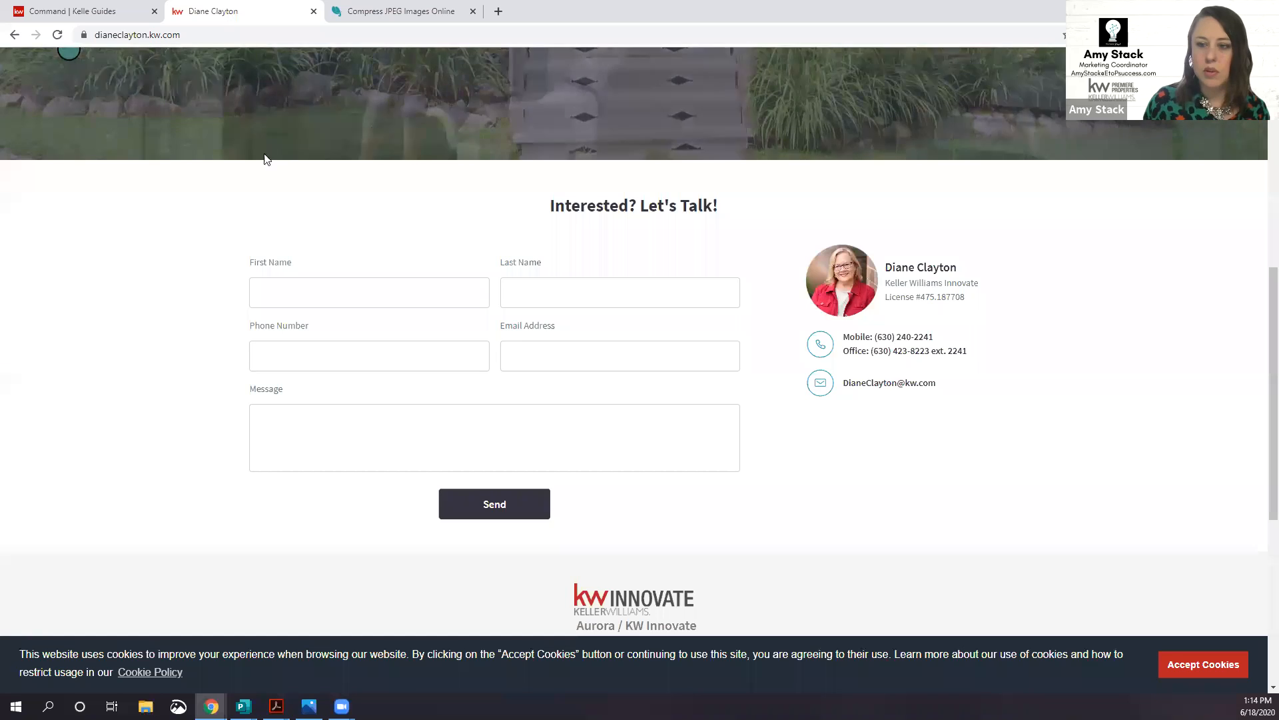
scroll(263, 203, up, 15)
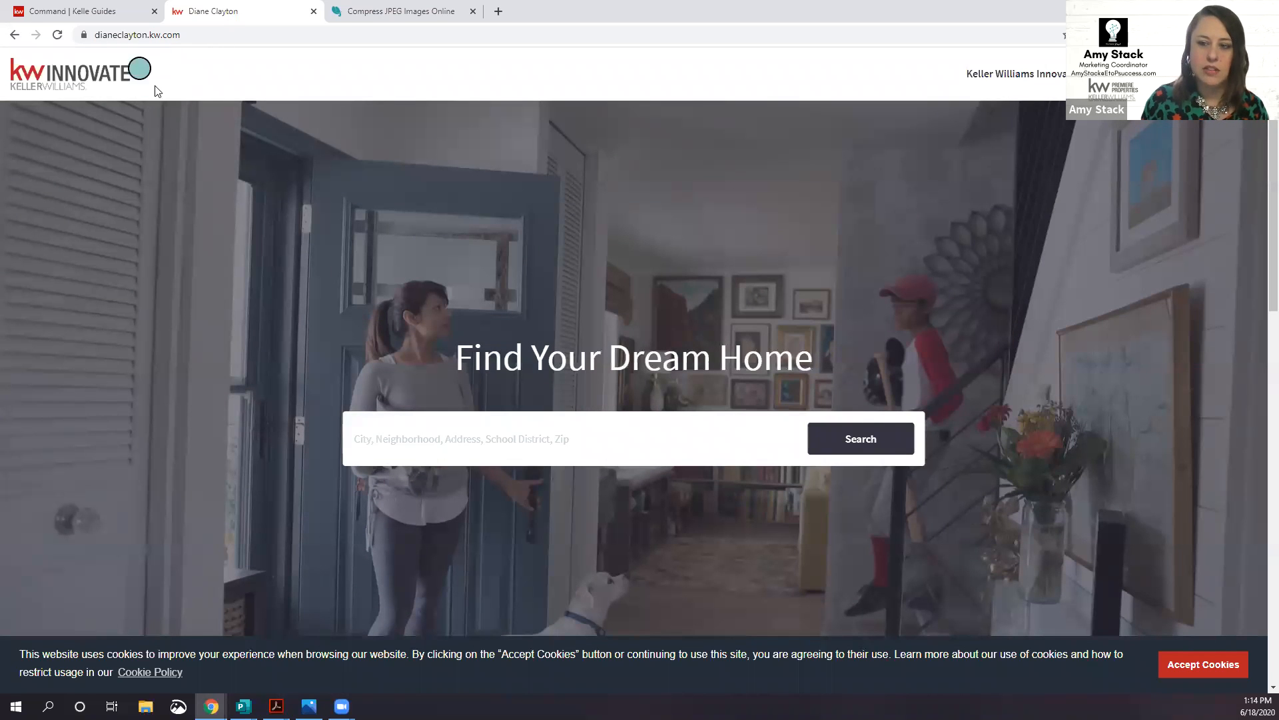
click(202, 35)
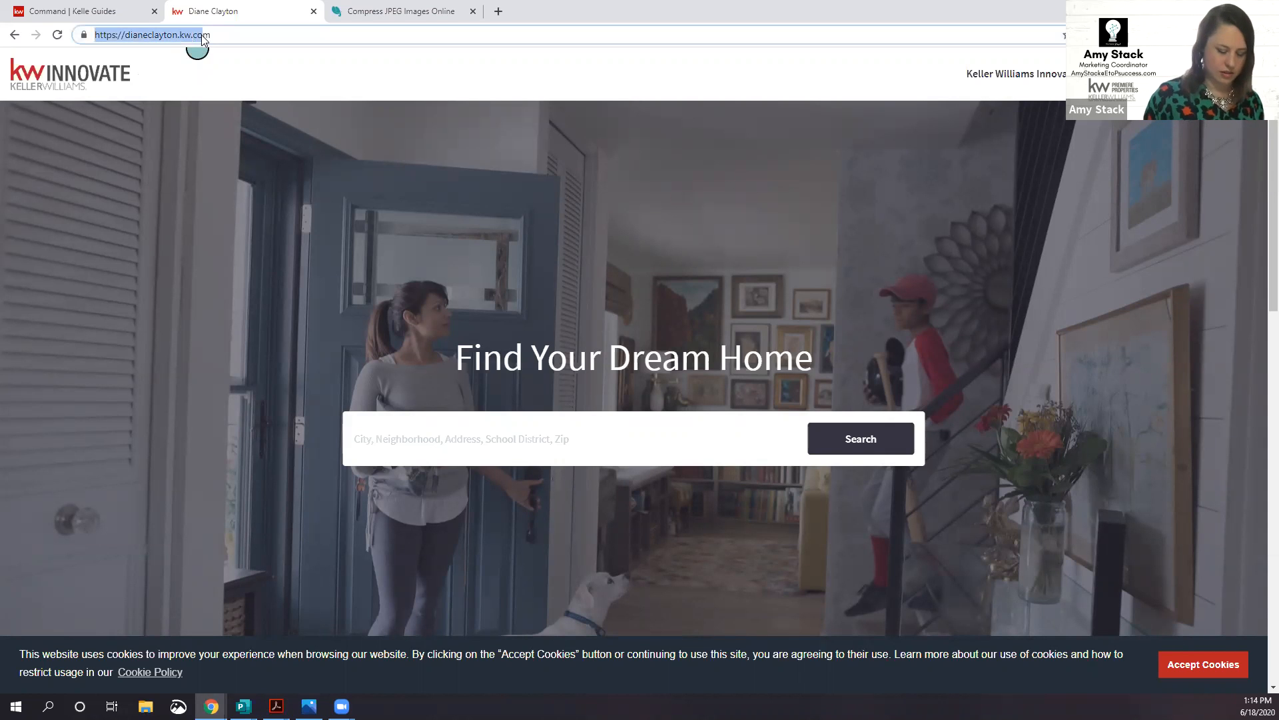
text(m)
key(Escape)
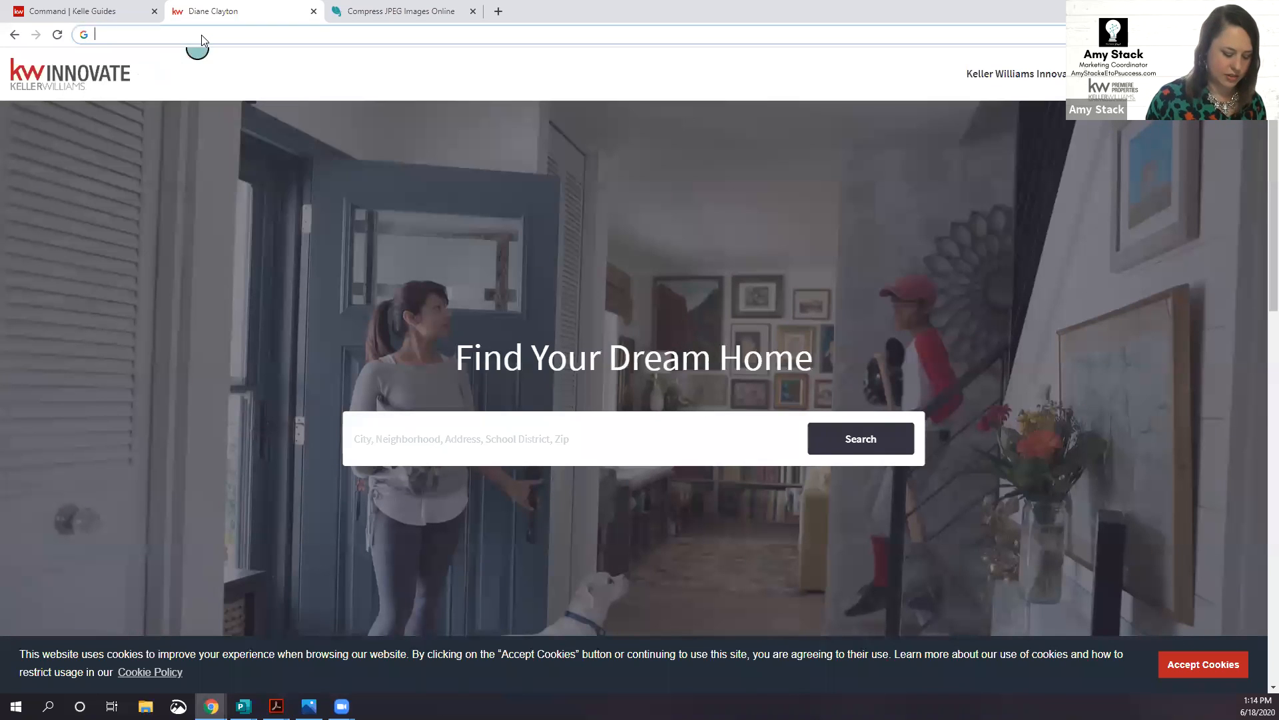
text(patrickbouchard.kw.com)
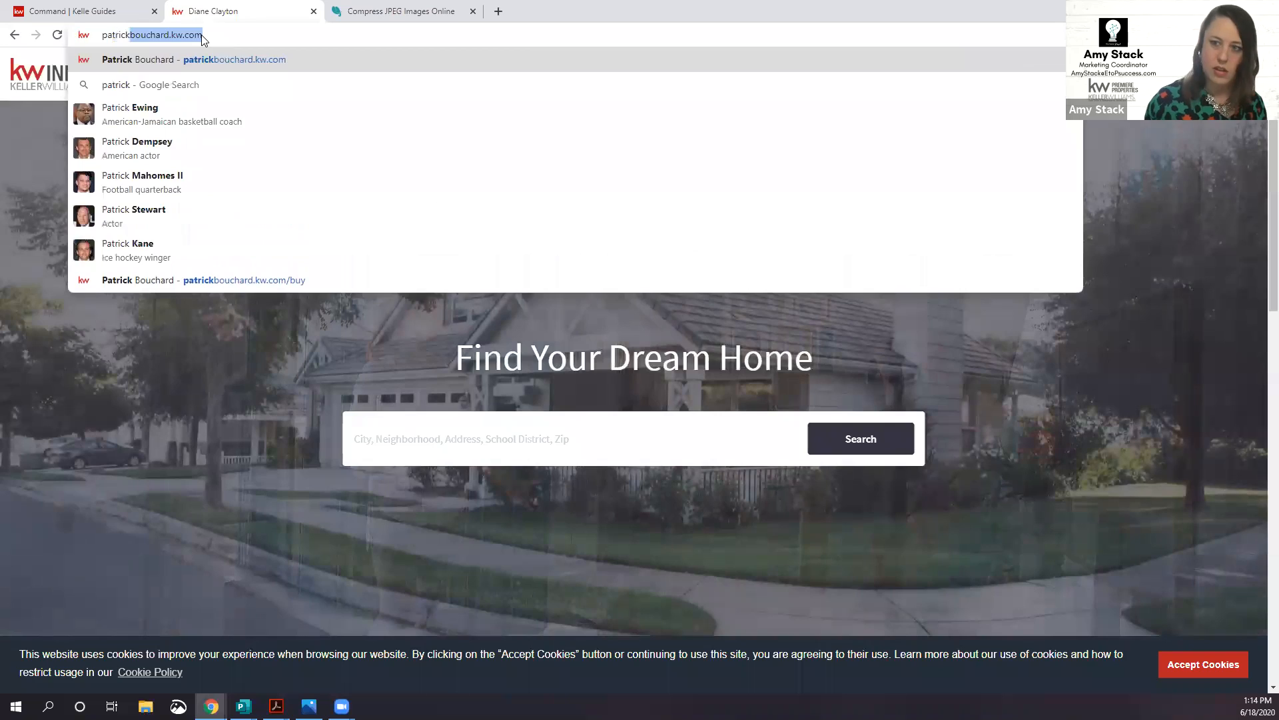
key(Return)
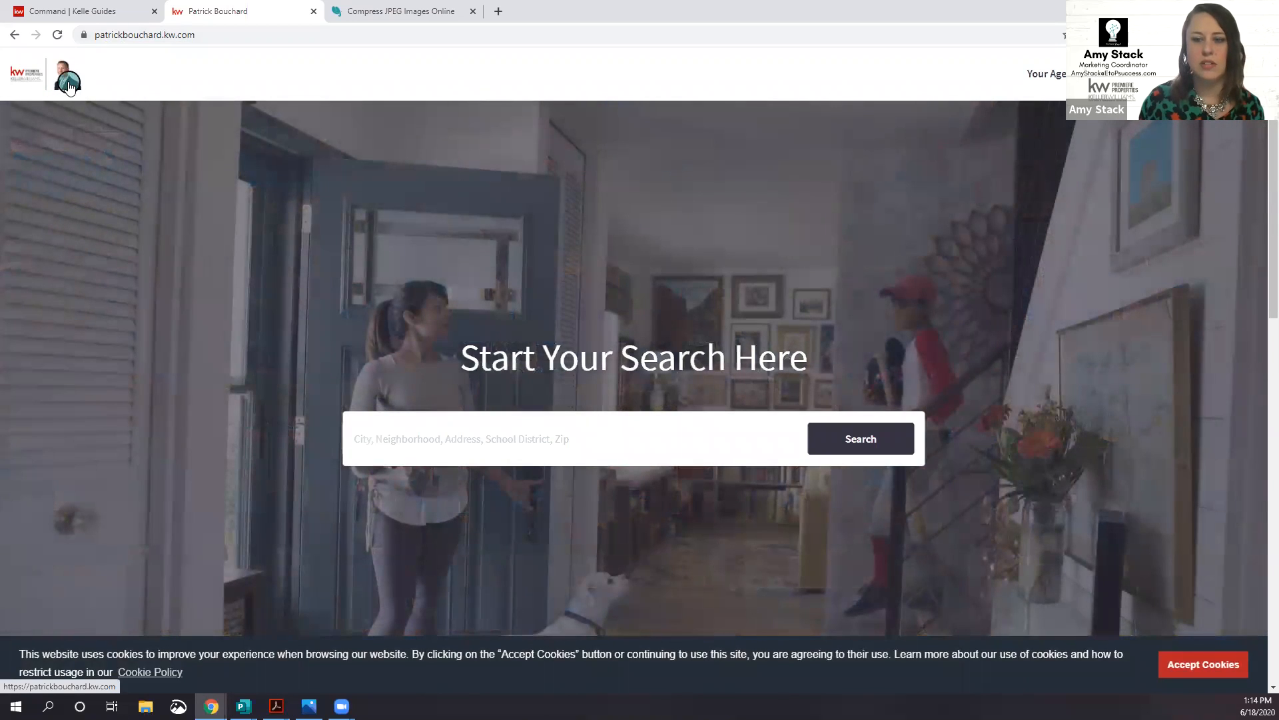
Step: Compare the example site with the editor, ending on the Kelle Guides profile images
click(80, 12)
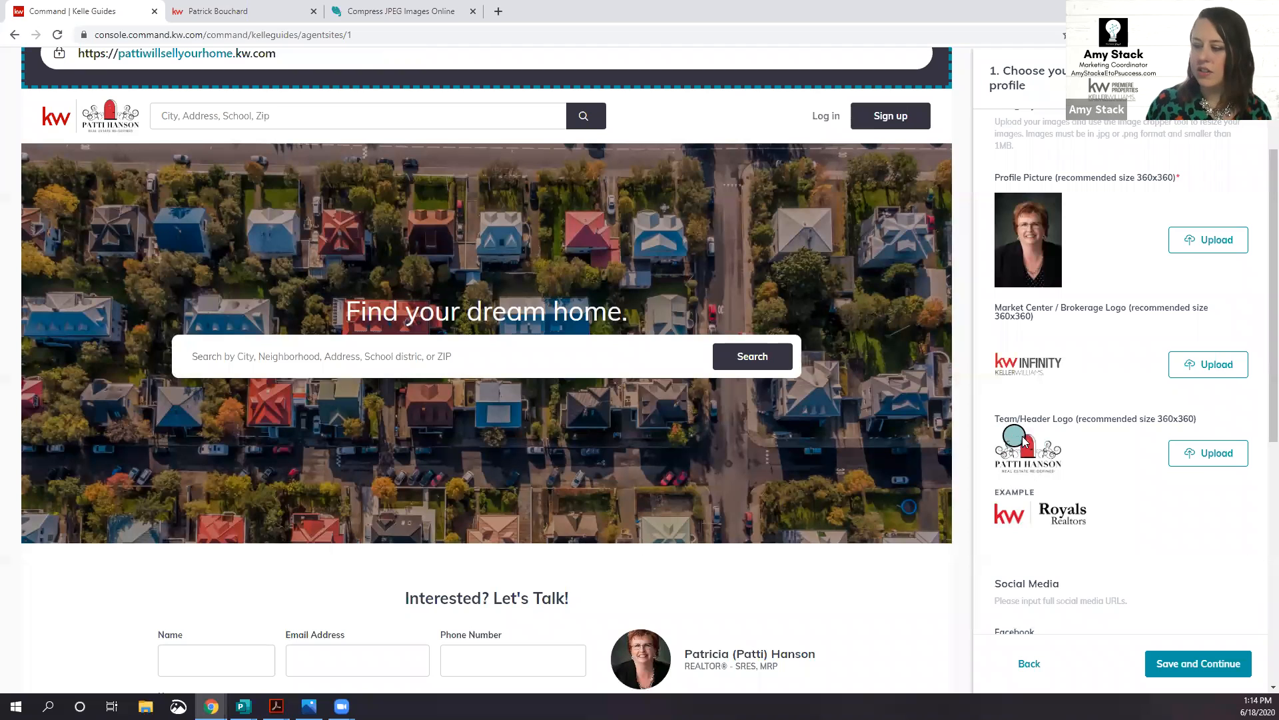
click(240, 11)
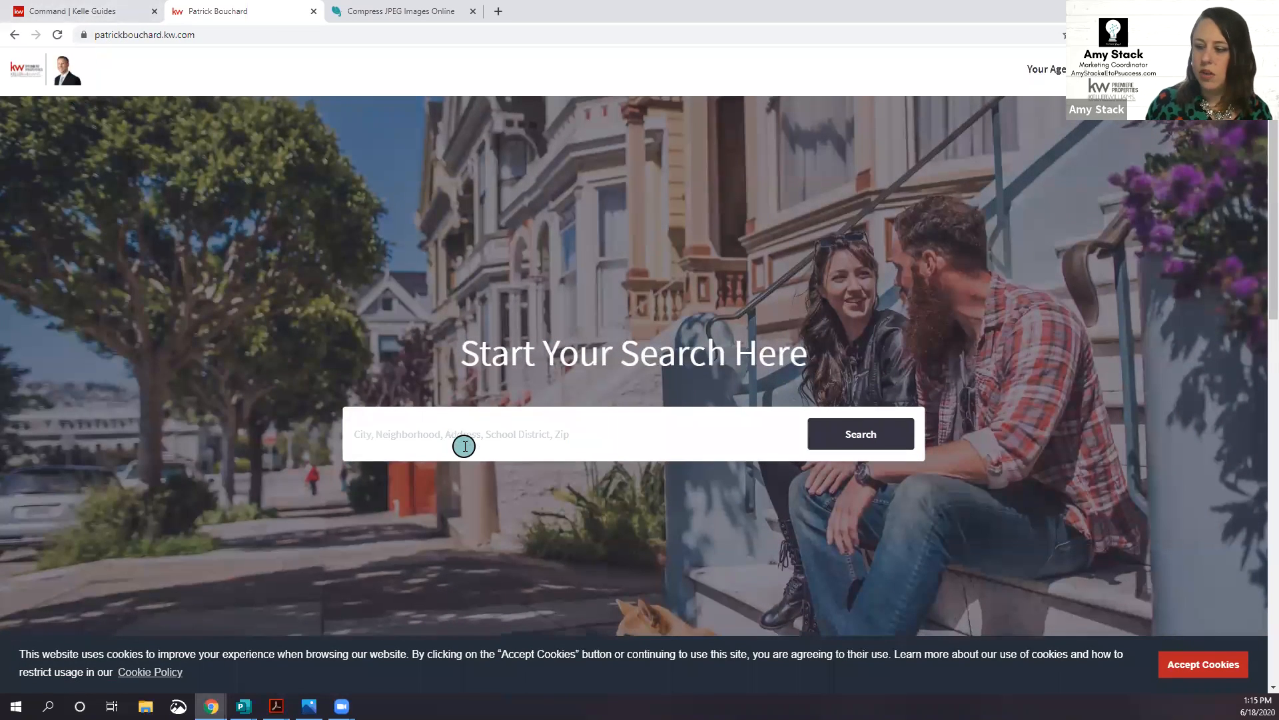
scroll(464, 443, down, 8)
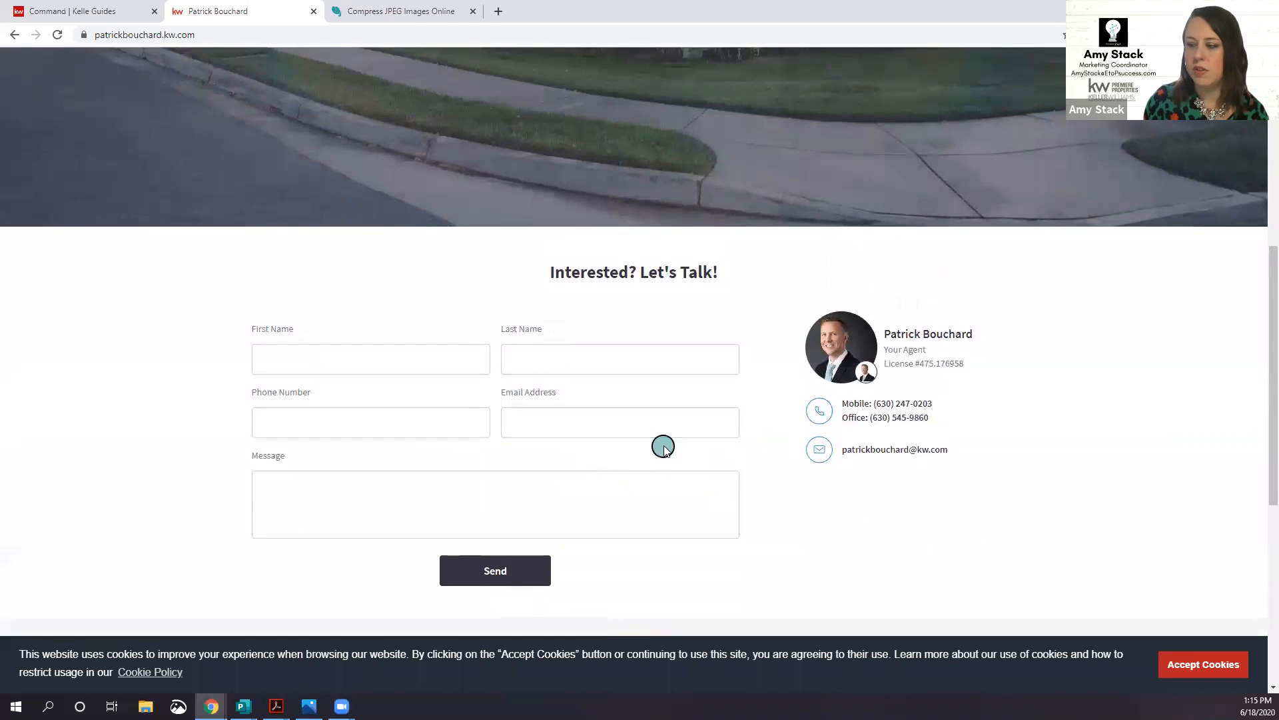
scroll(662, 443, up, 1)
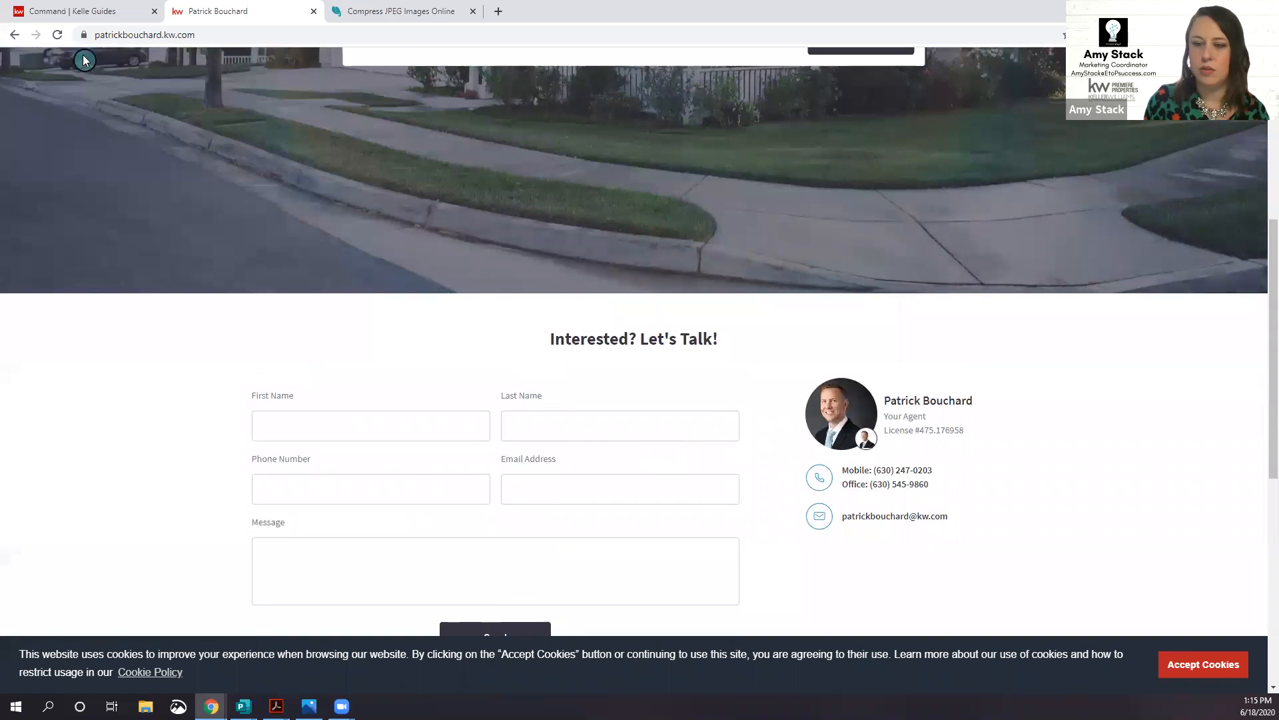
click(100, 11)
scroll(187, 179, up, 3)
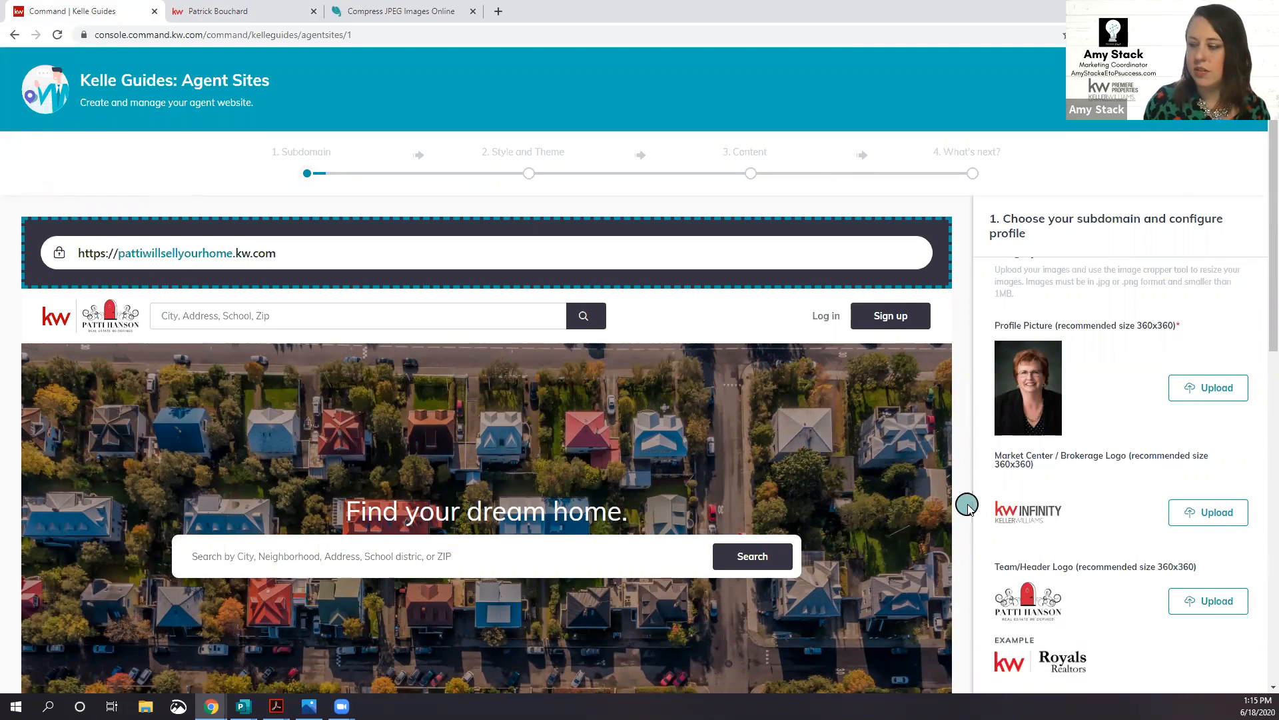
scroll(966, 506, down, 1)
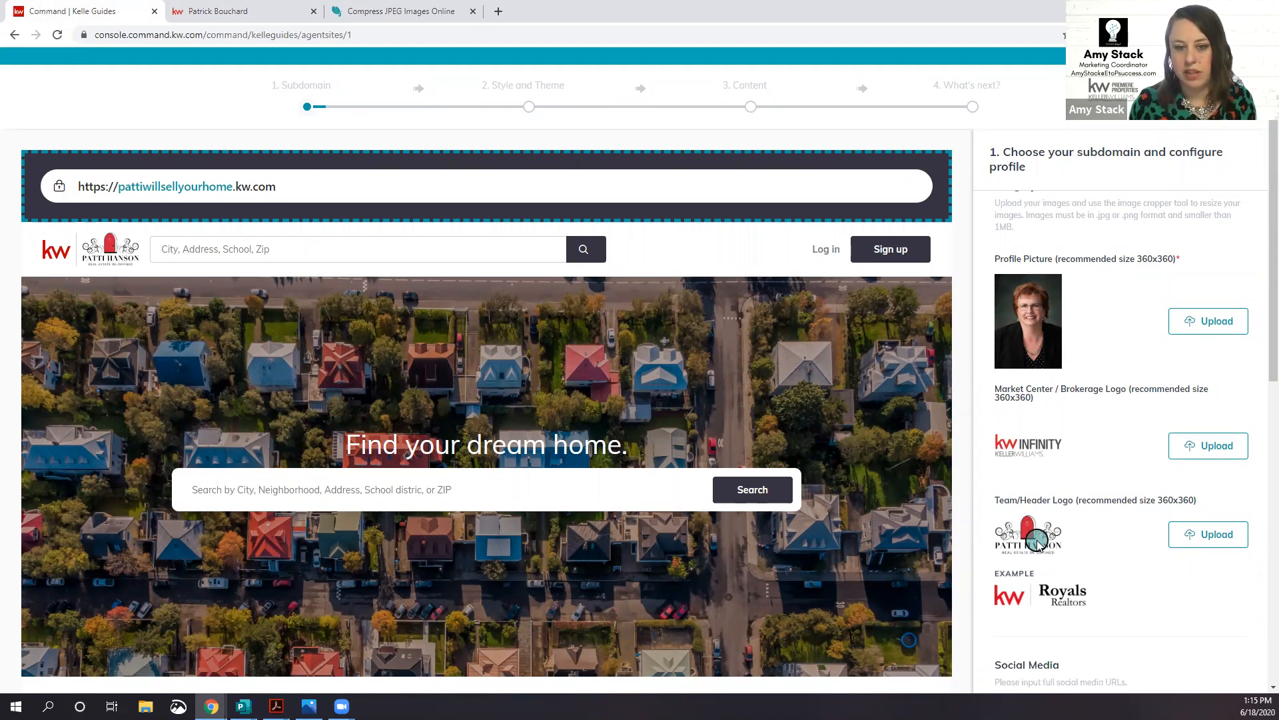
scroll(1066, 526, down, 2)
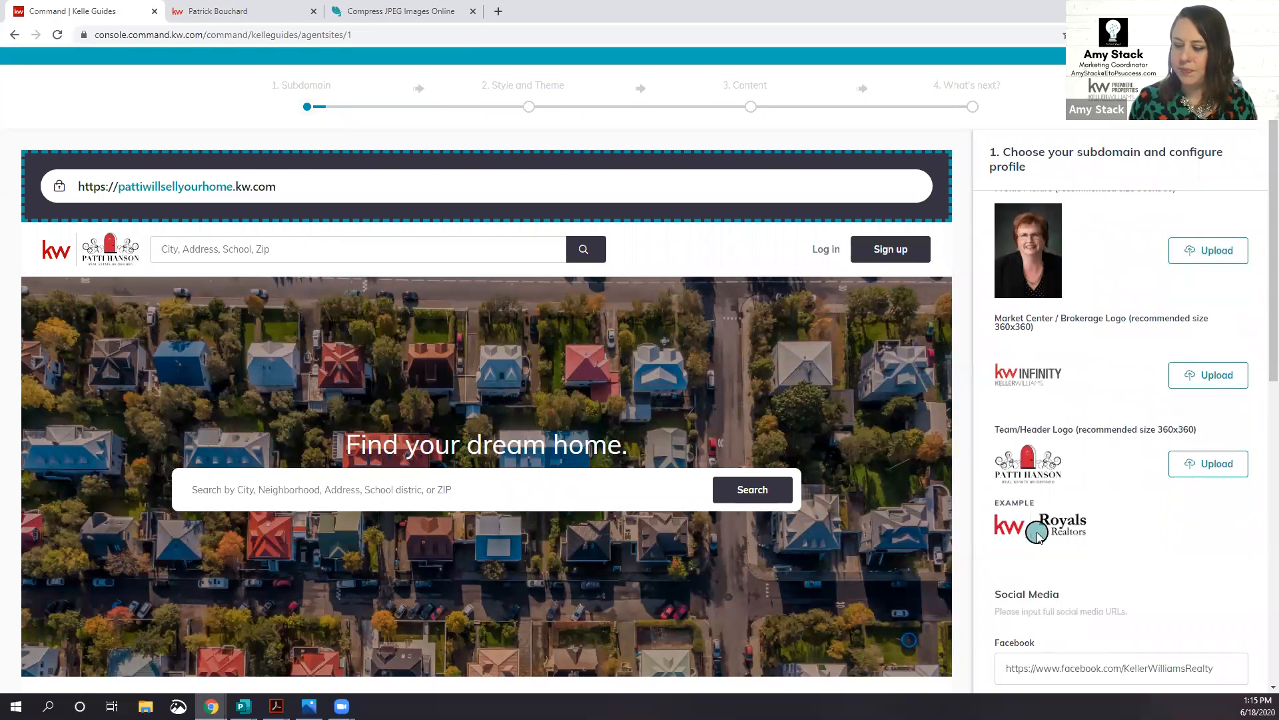
scroll(1100, 503, down, 4)
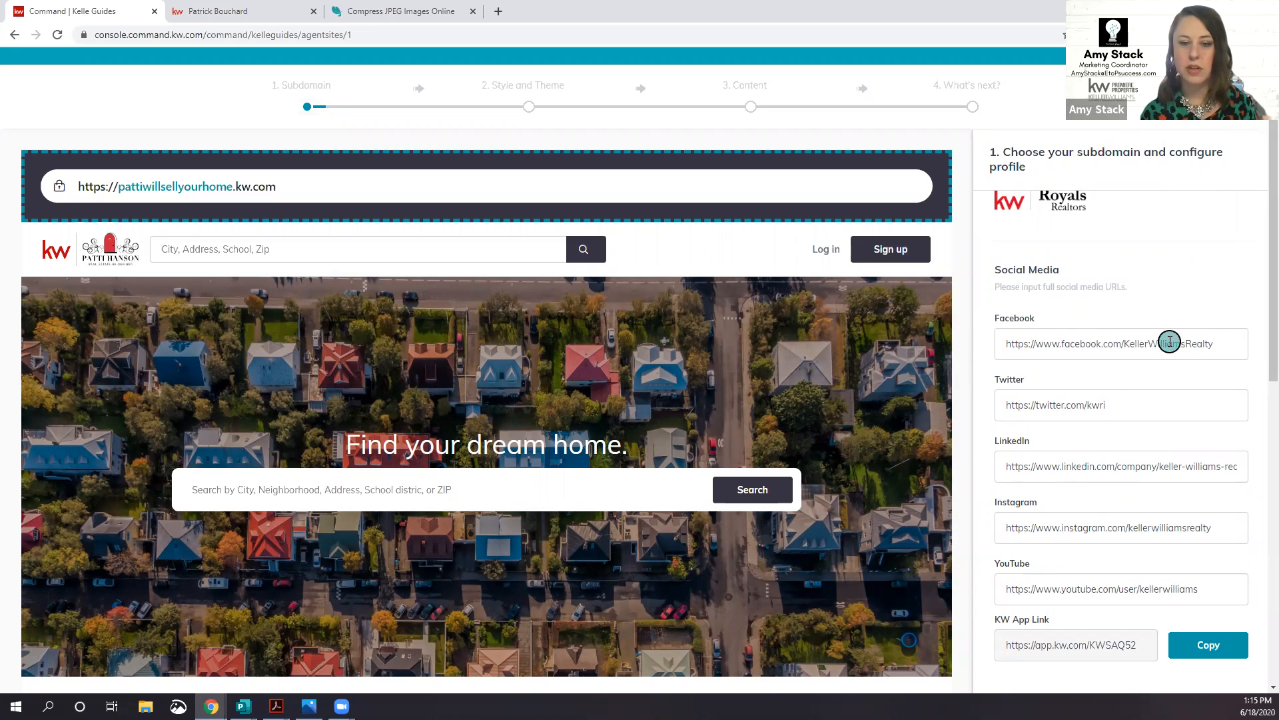
Step: Paste the agent's Facebook page and Instagram profile URLs over the Keller Williams defaults
triple_click(1222, 345)
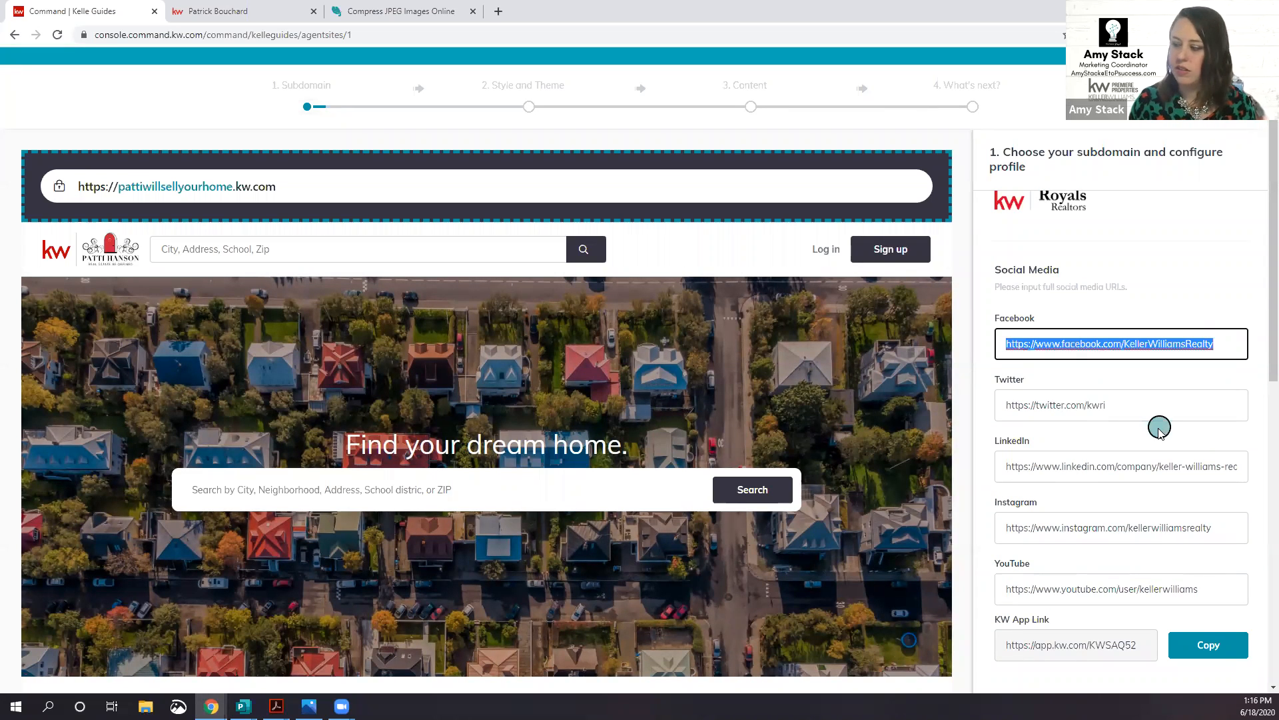
scroll(1157, 426, down, 1)
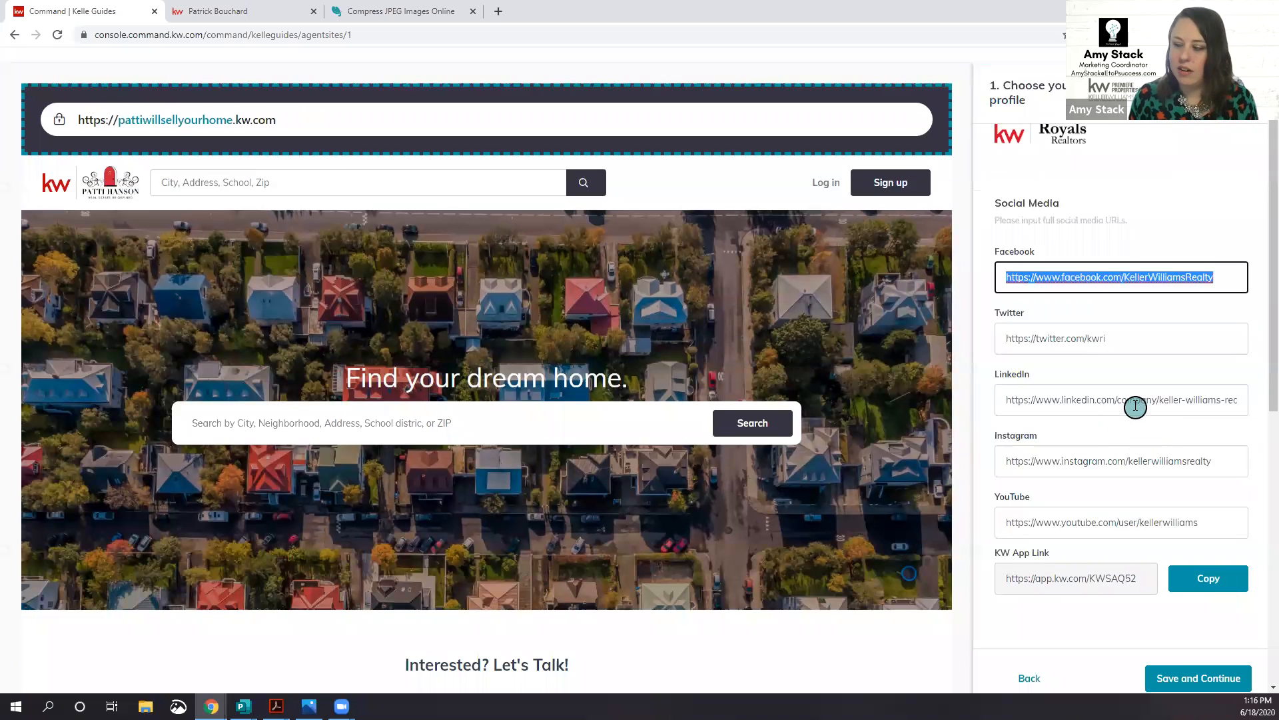
scroll(1132, 408, down, 1)
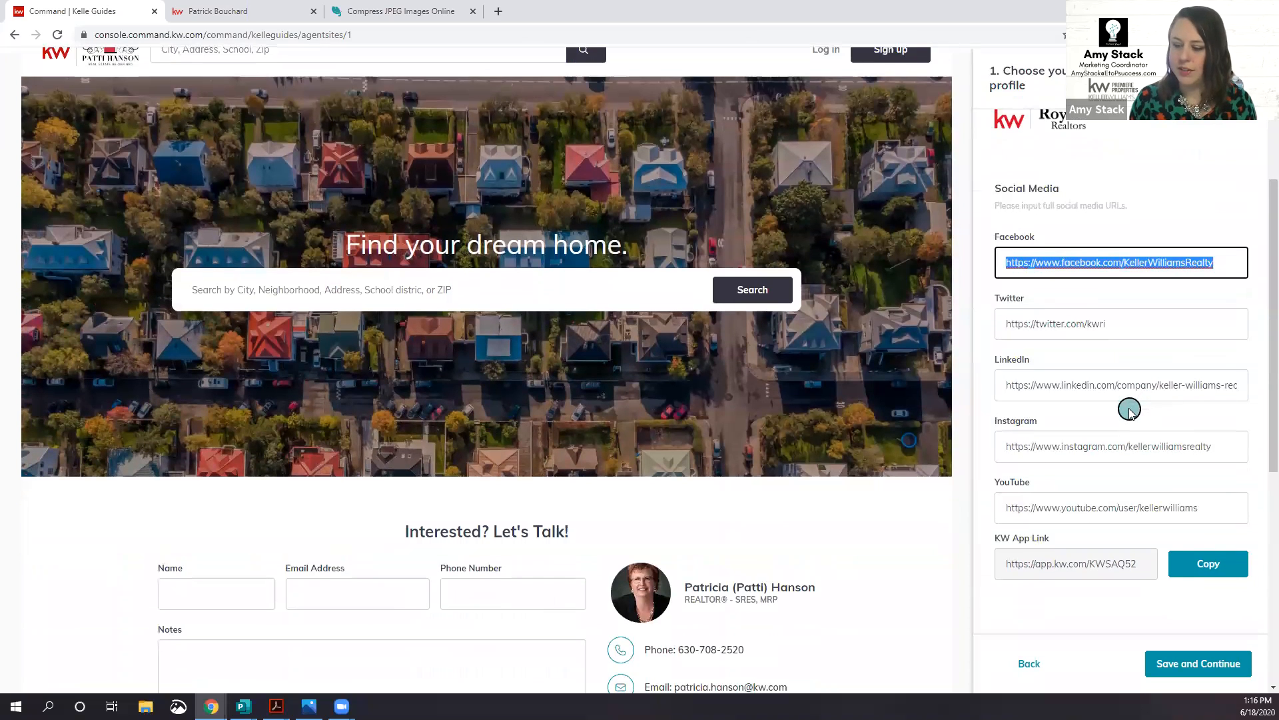
scroll(1131, 408, down, 2)
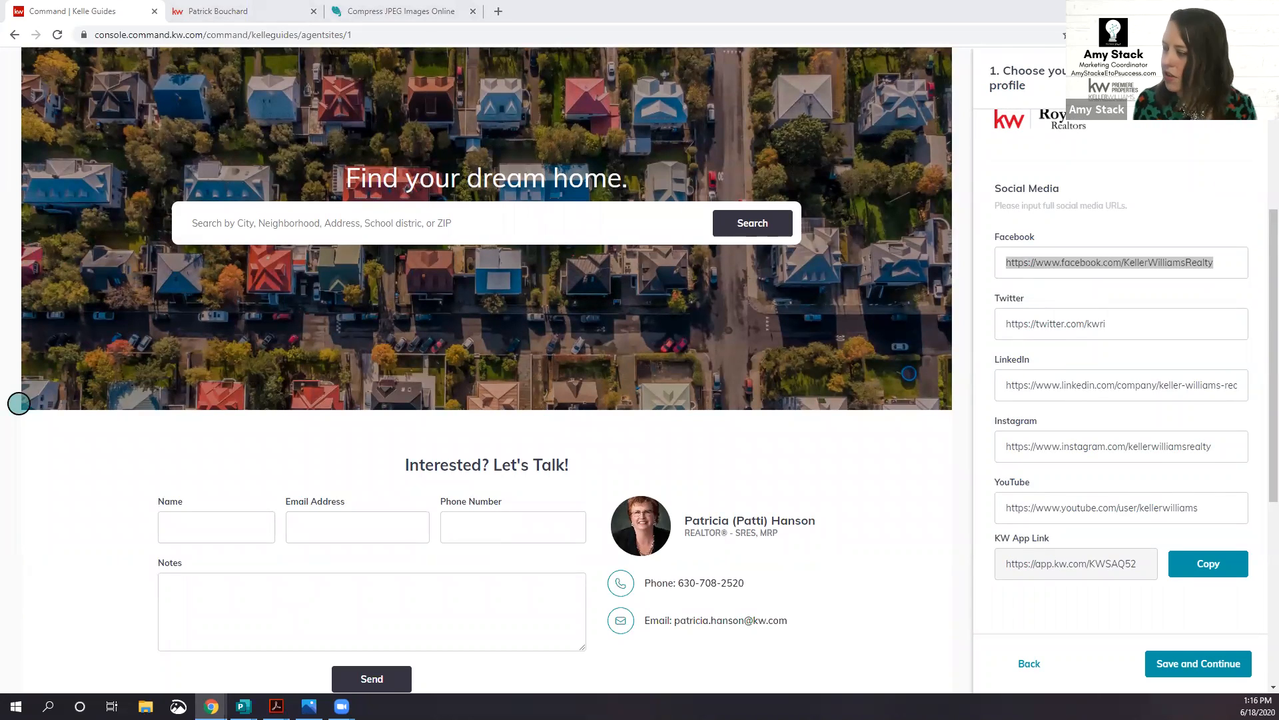
click(1065, 262)
text(bM6o https://www.linkedin.com/in/pattihansonhomes)
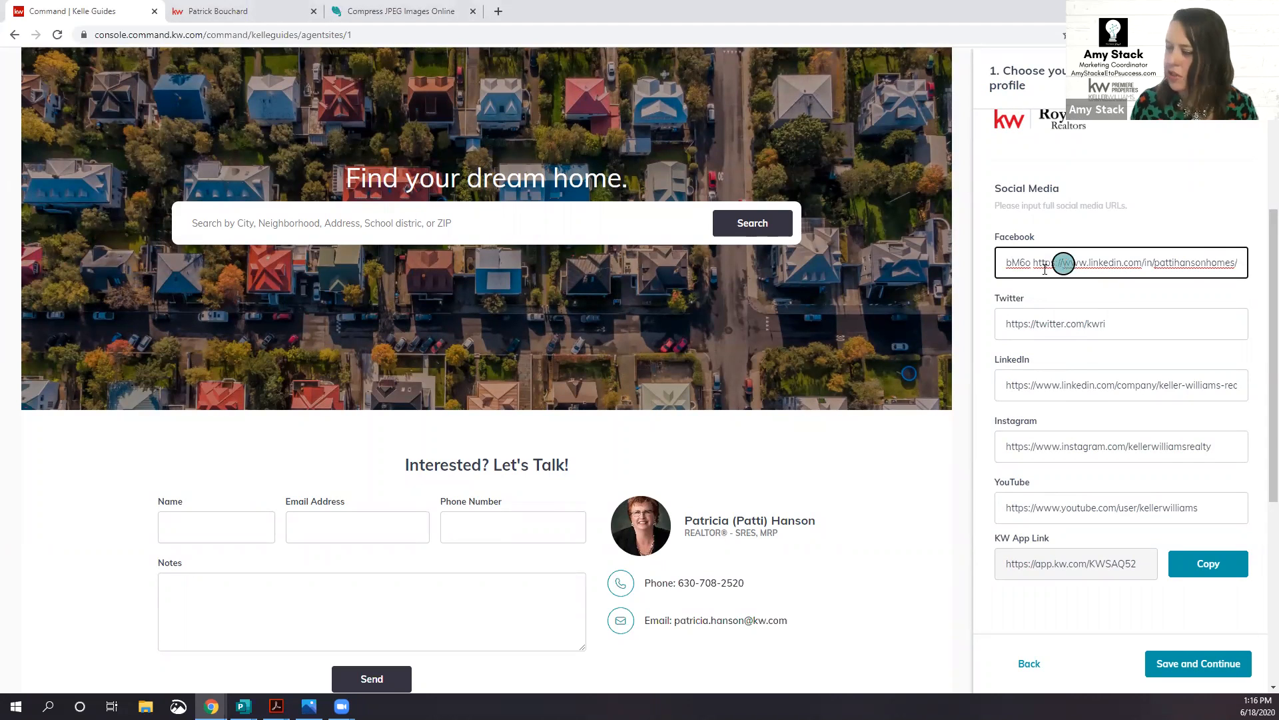
click(8, 394)
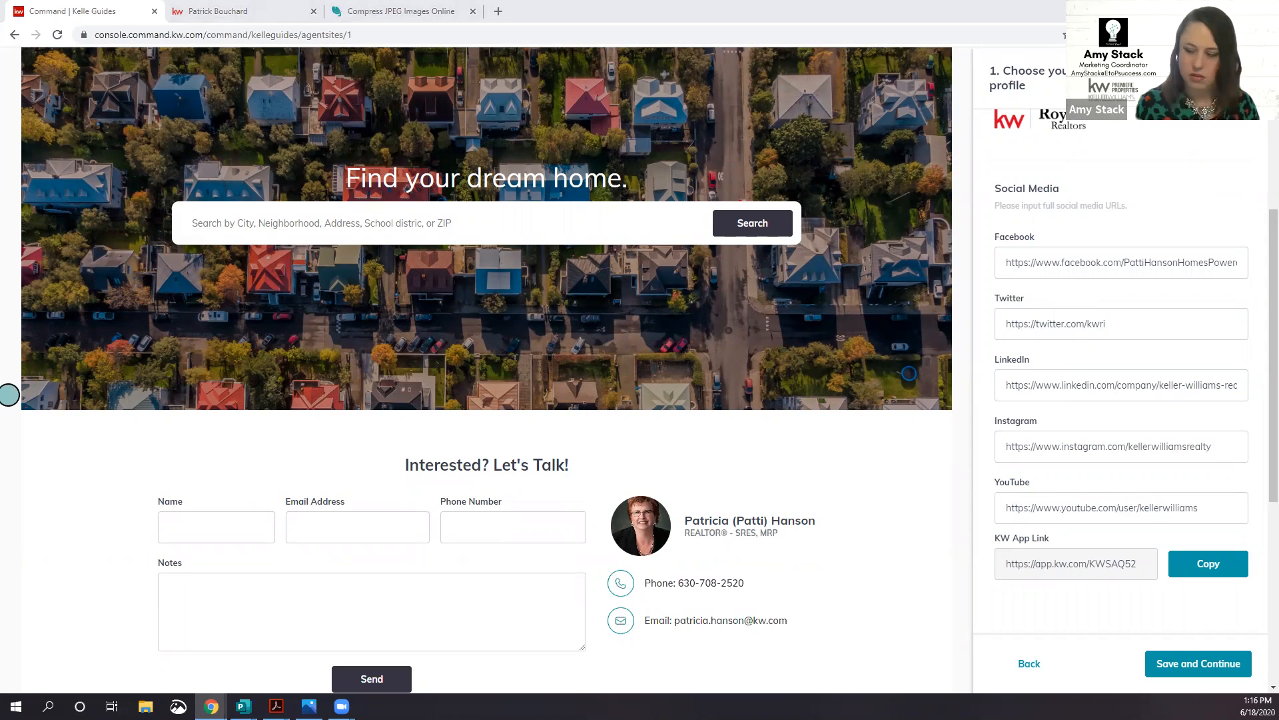
triple_click(1035, 444)
text(https://www.instagram.com/pattihansonhomes/)
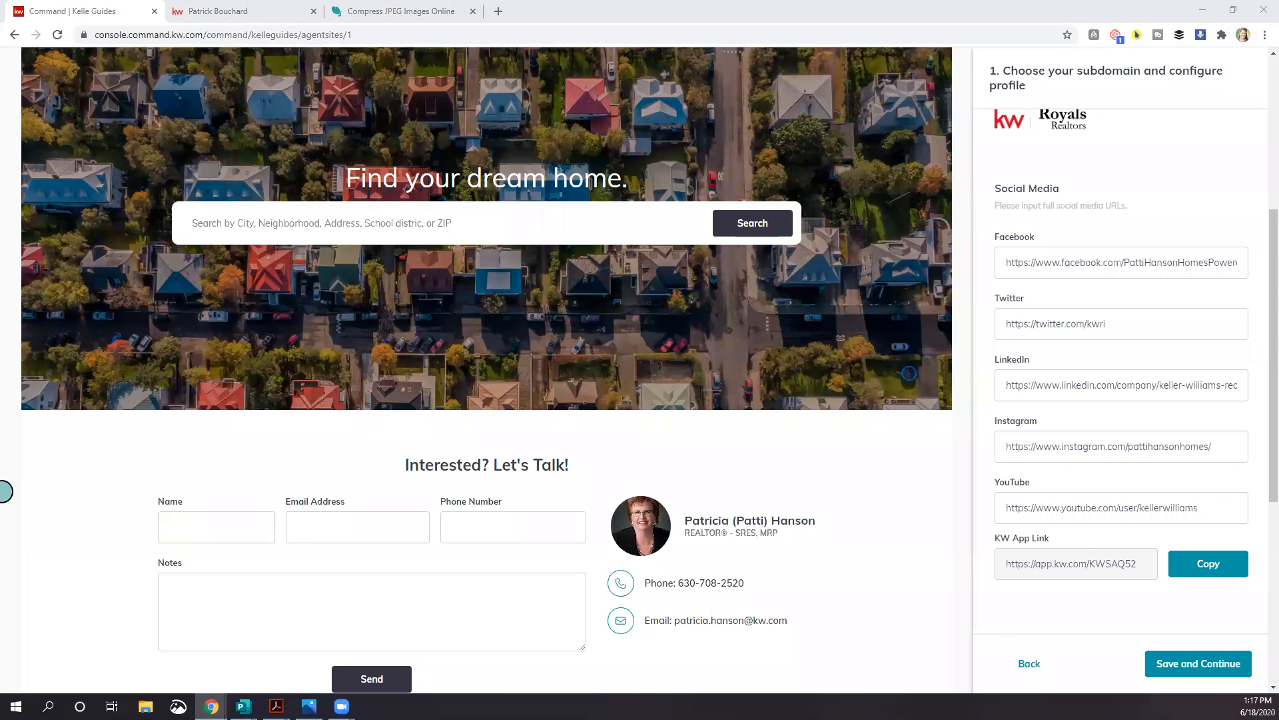
Step: Paste the agent's LinkedIn profile URL and the full Facebook page URL into their fields
triple_click(1047, 385)
text(https://www.linkedin.com/in/pattihansonhomes/)
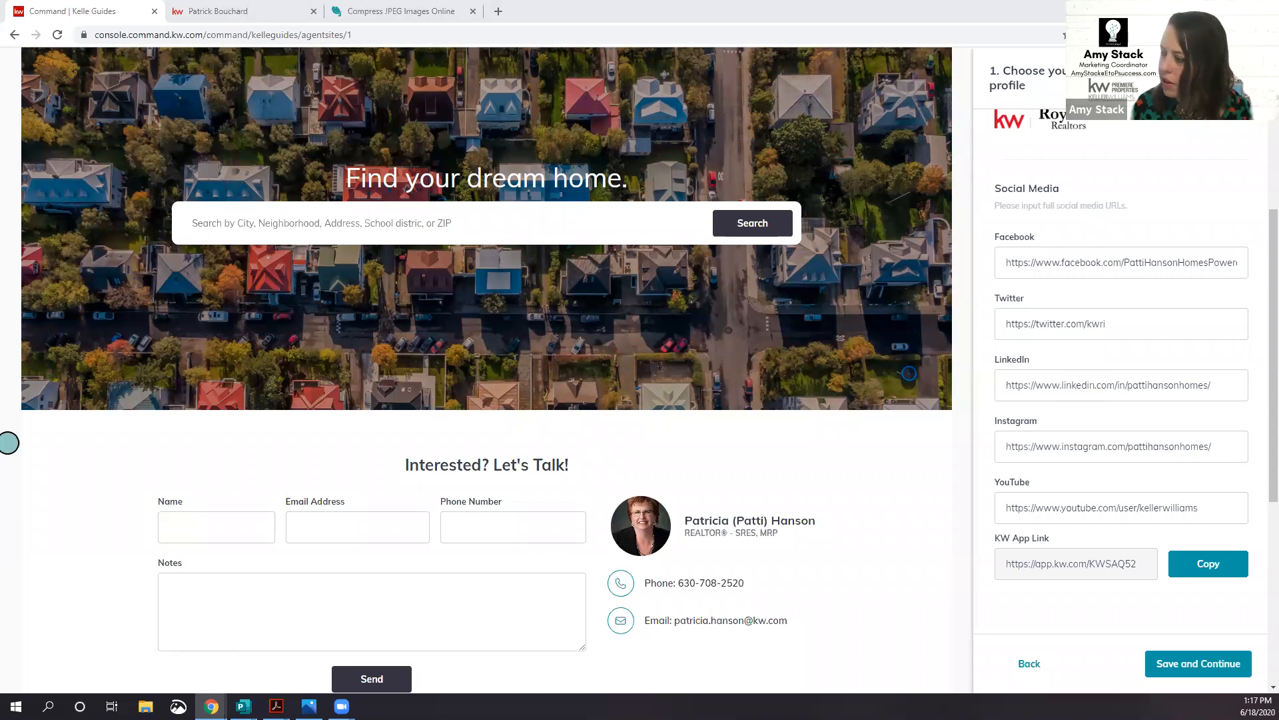
triple_click(1042, 262)
key(ctrl+v)
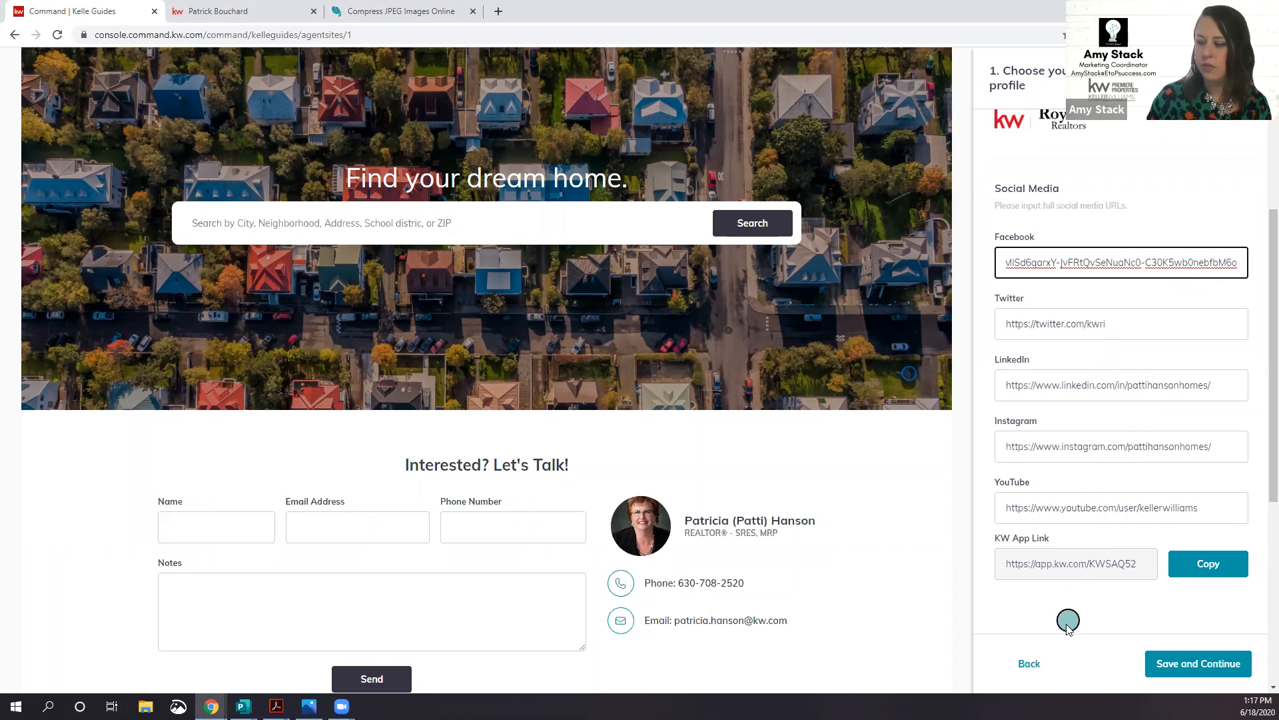
Step: Inspect the KW App Link field without changing it
scroll(1069, 567, down, 1)
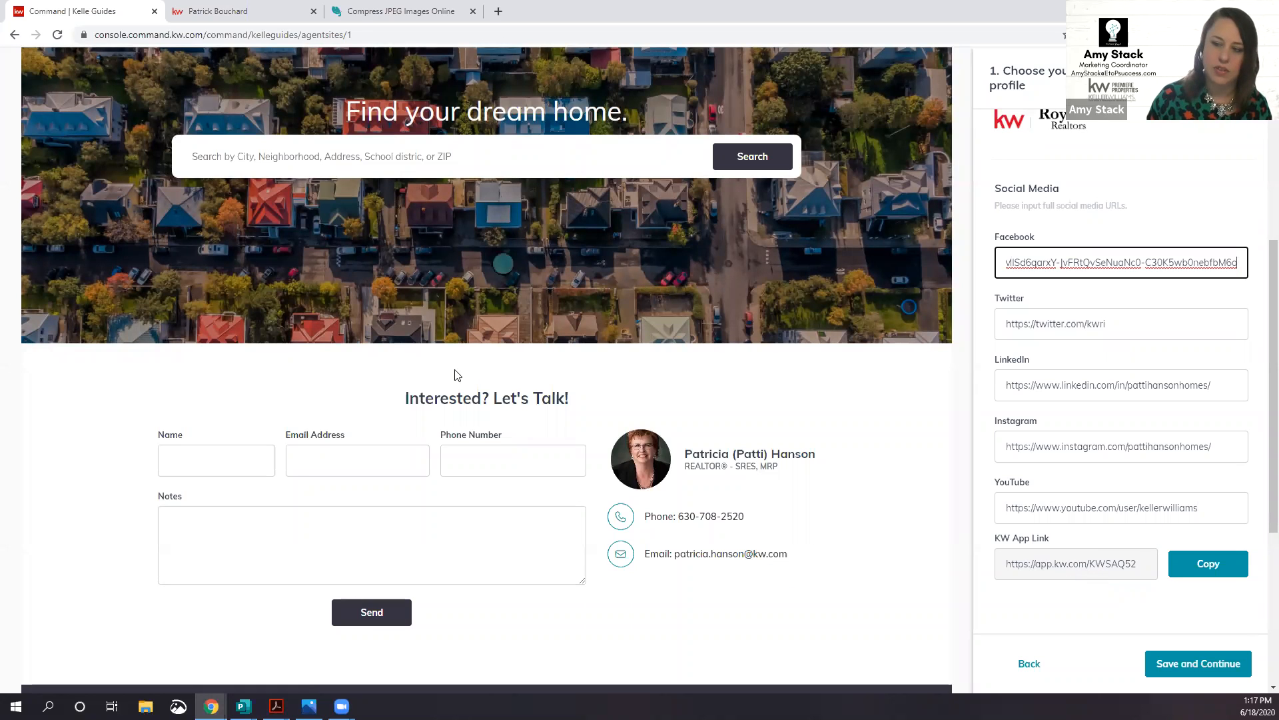
triple_click(1130, 565)
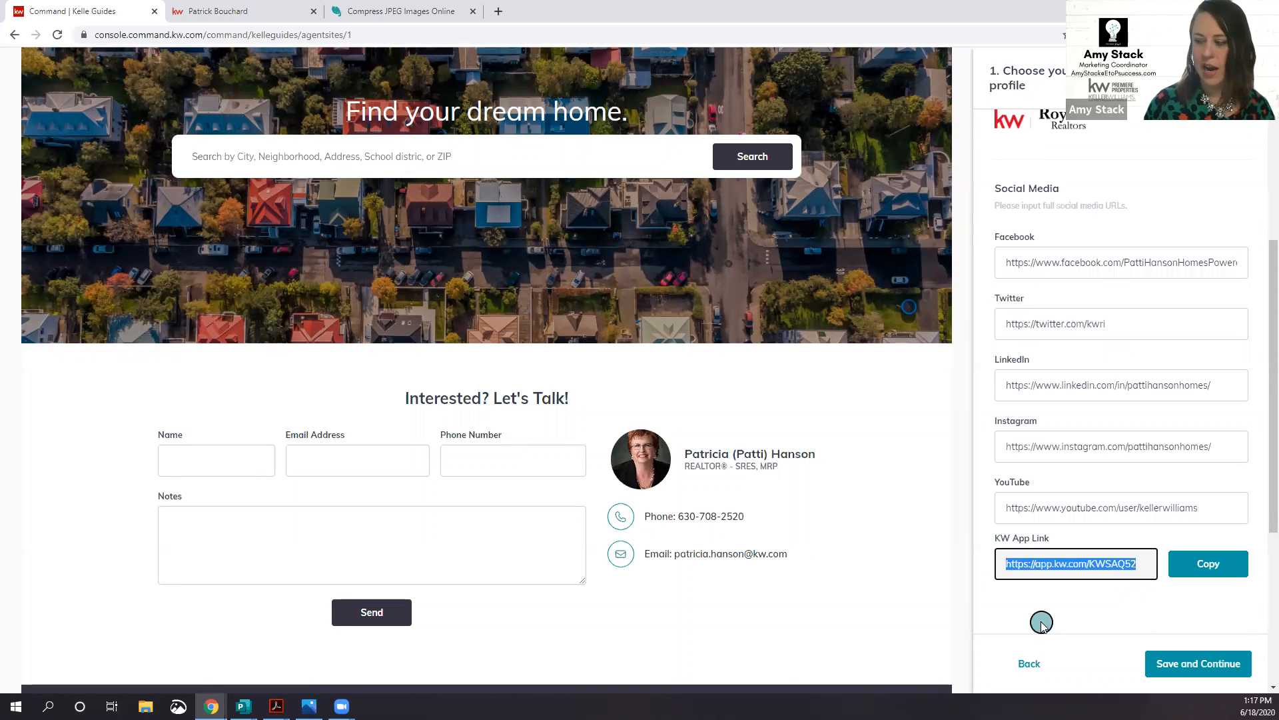
click(1069, 606)
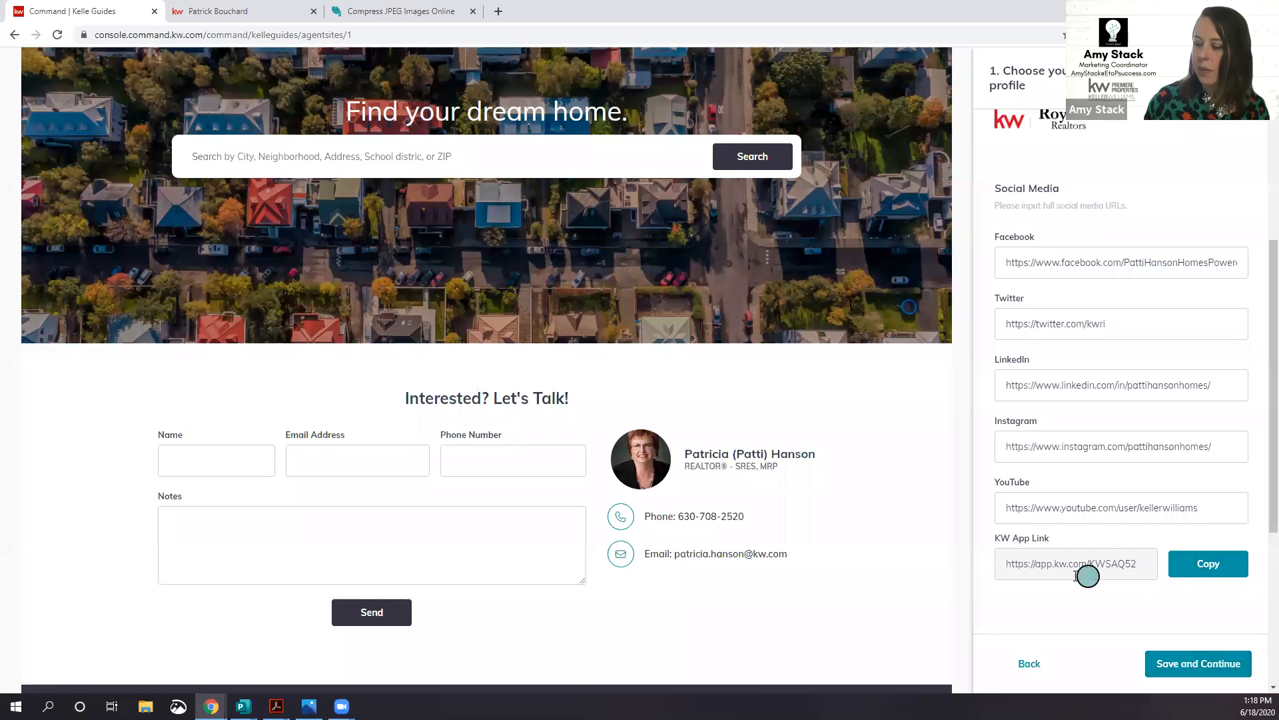
Step: Save the subdomain and social links and continue to step 2, Style and Theme
click(1177, 665)
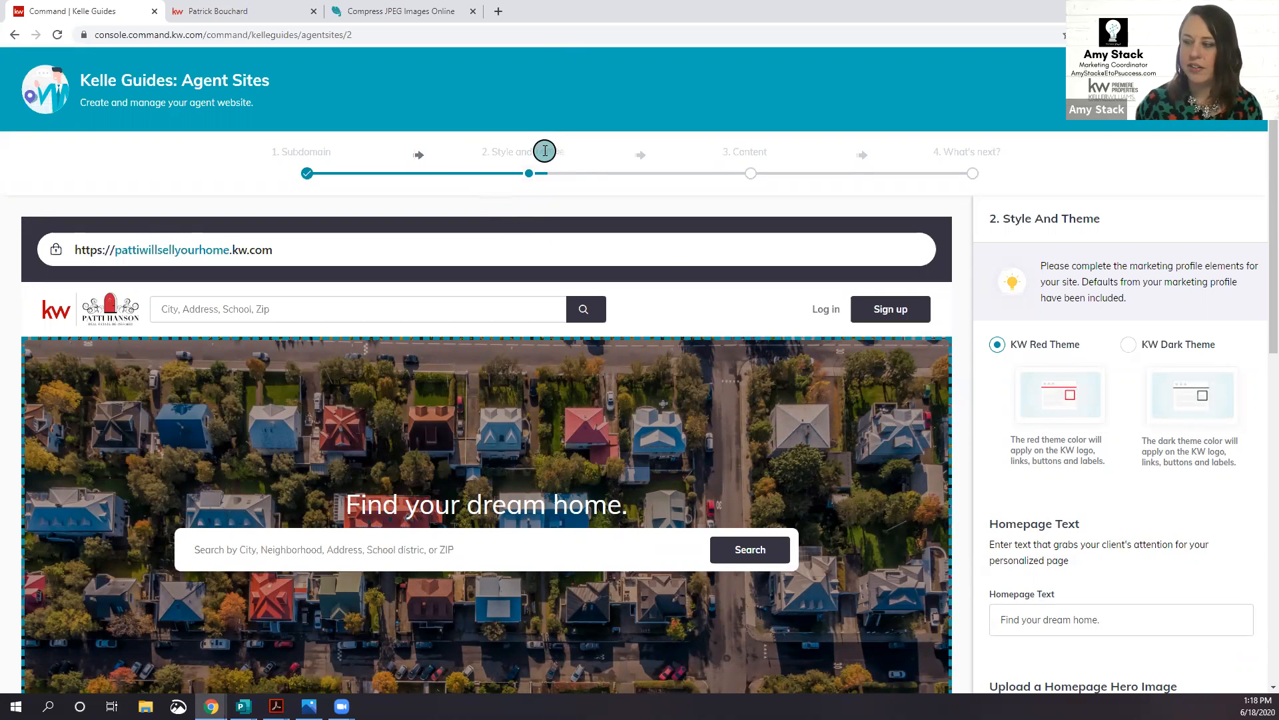
scroll(1100, 347, down, 1)
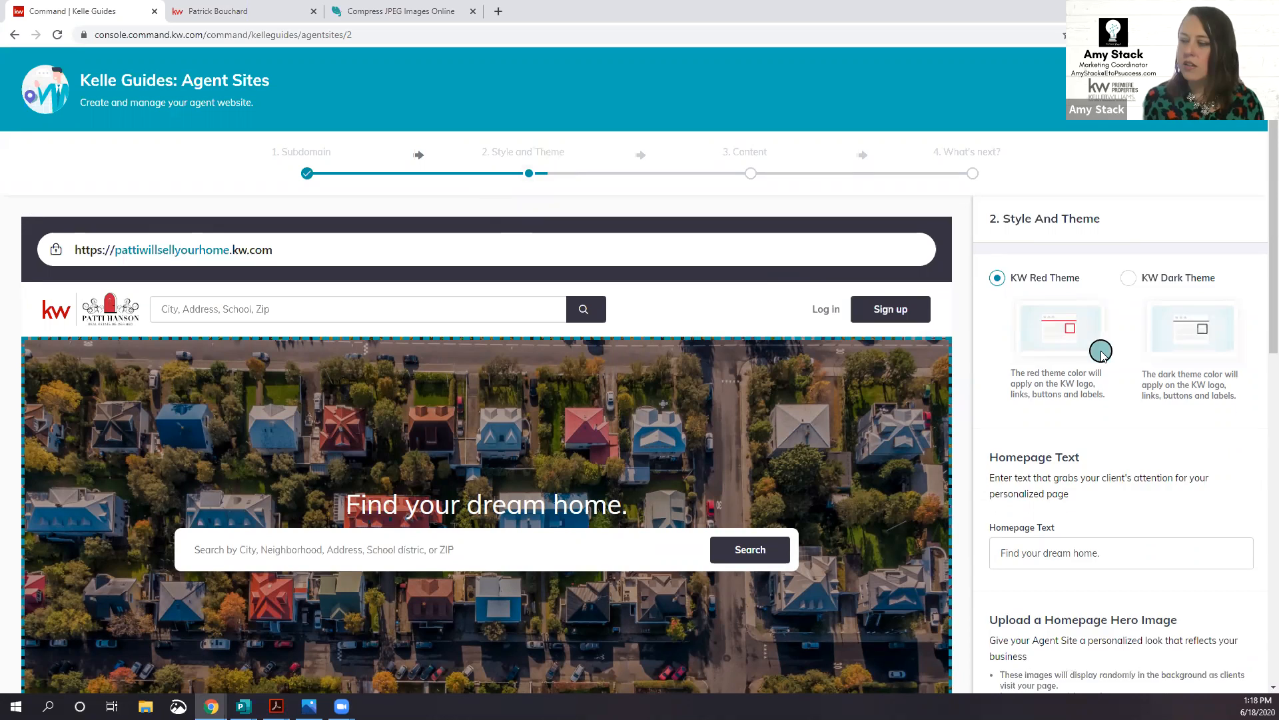
scroll(1101, 353, up, 1)
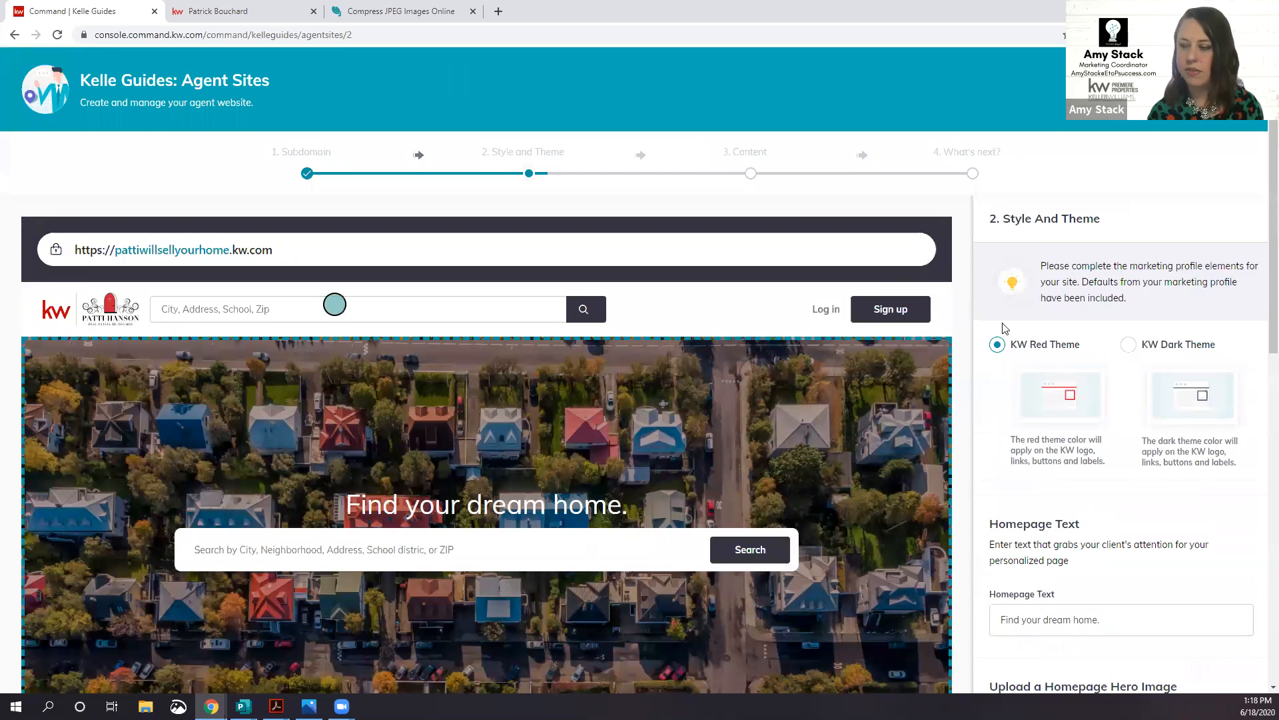
Step: Compare KW Dark Theme against KW Red Theme and keep KW Red Theme selected
click(1131, 345)
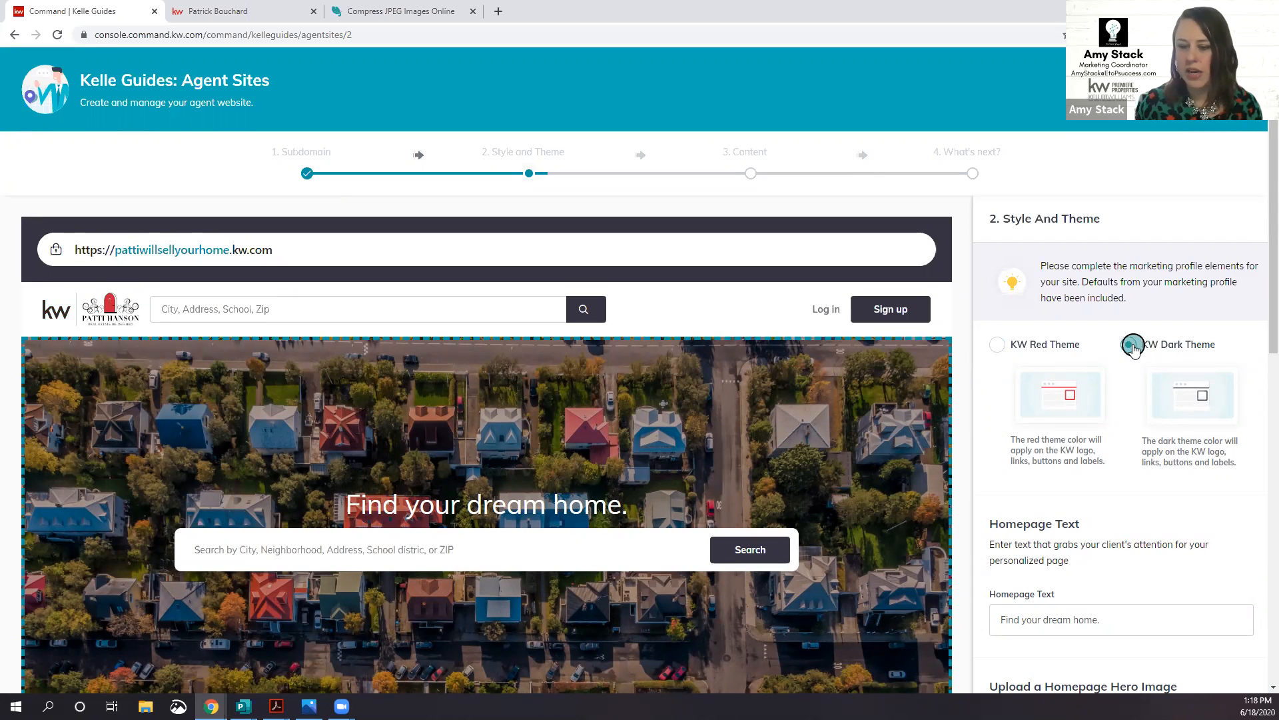
click(997, 345)
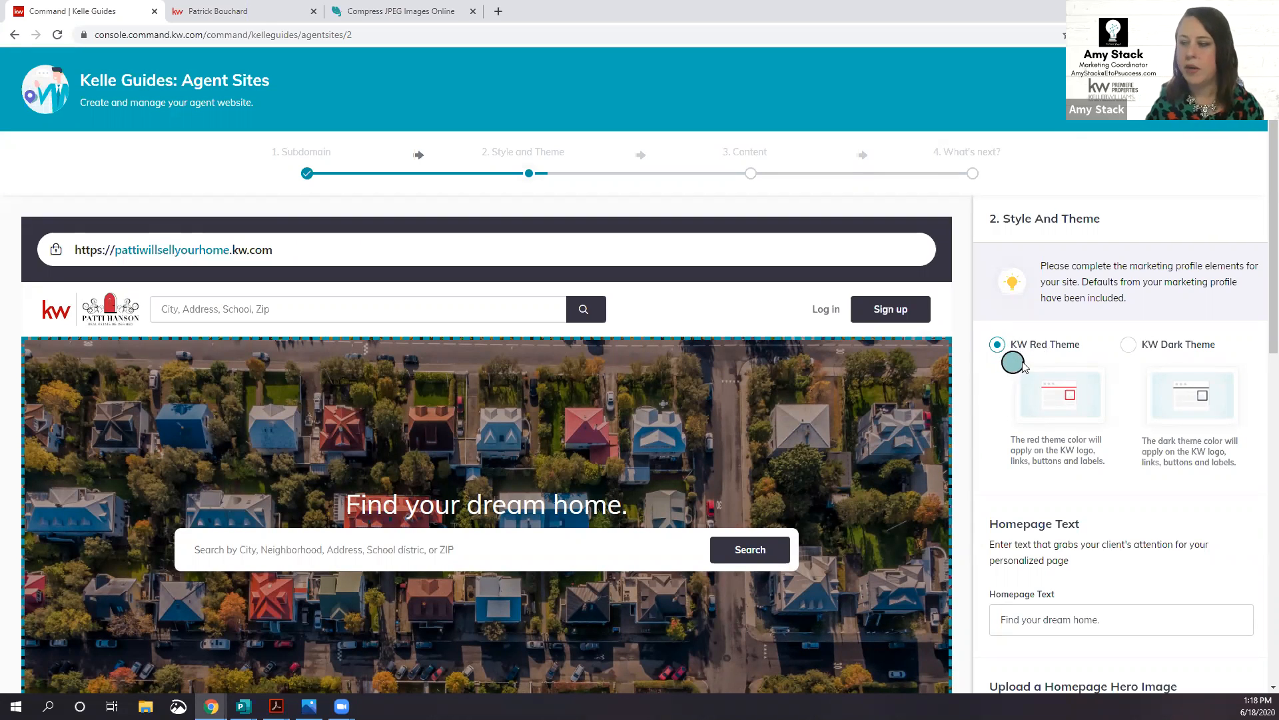
click(1129, 350)
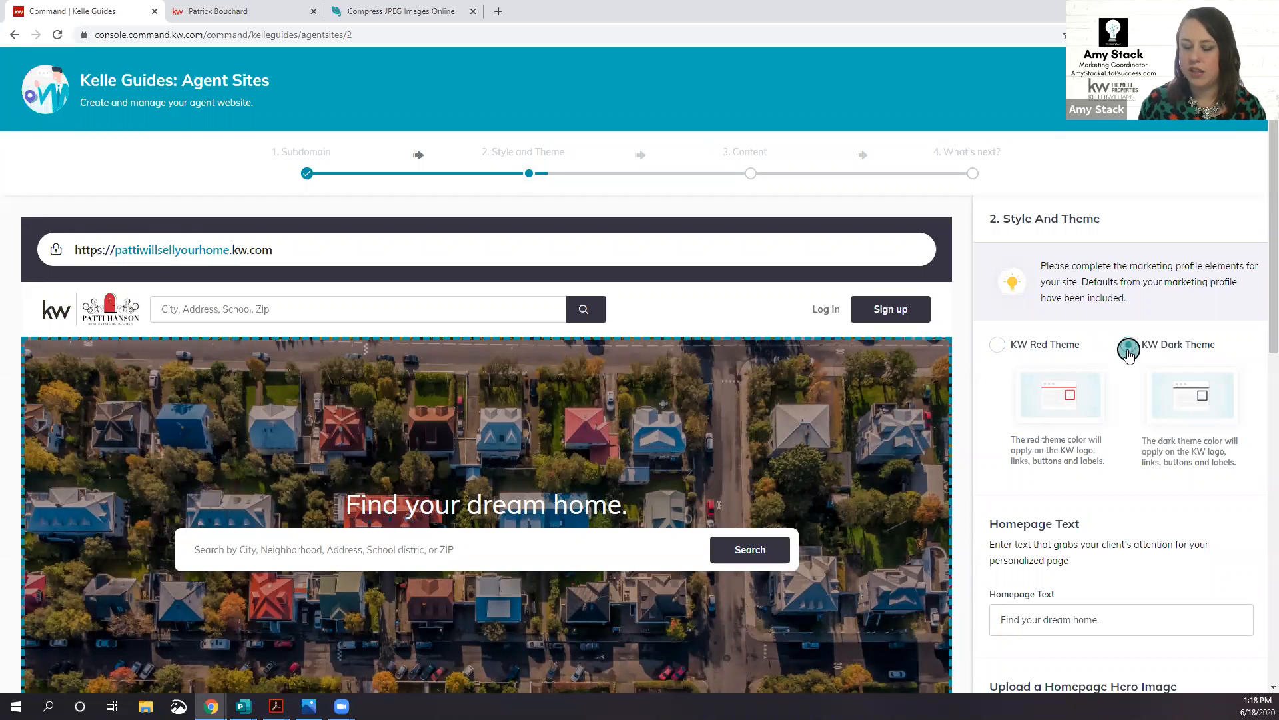
click(998, 345)
scroll(1041, 369, down, 4)
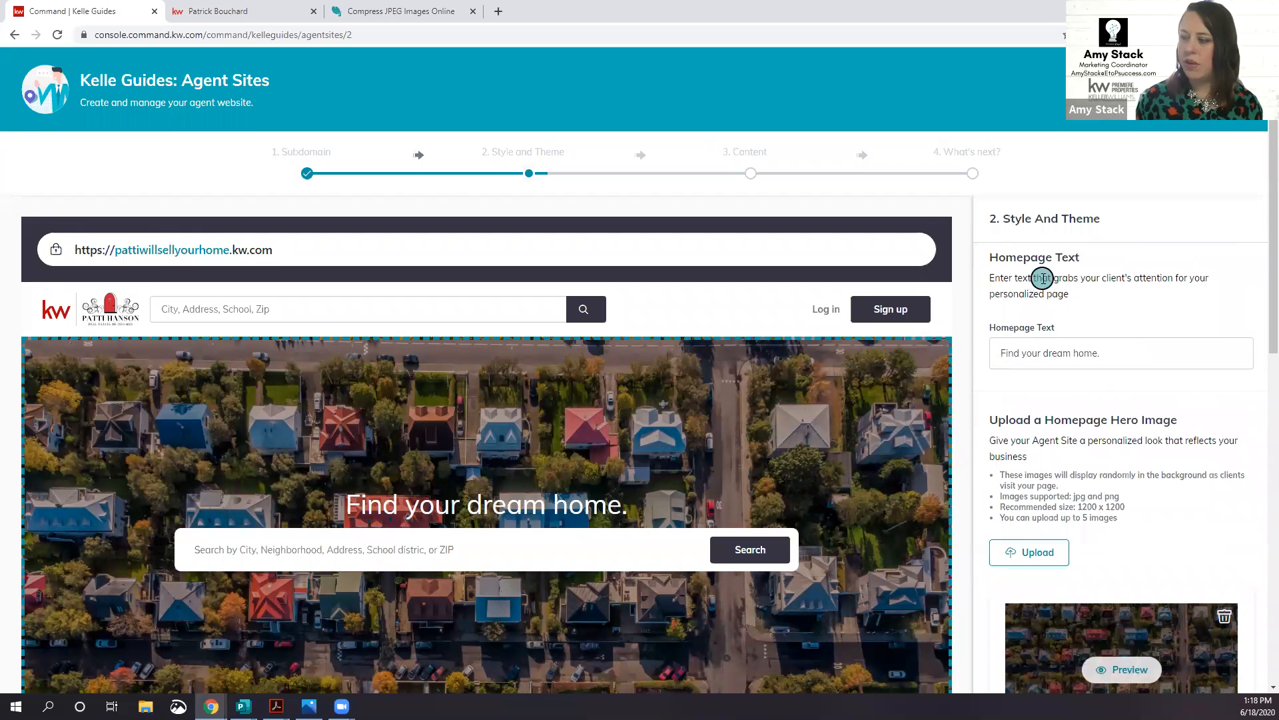
scroll(632, 427, down, 1)
scroll(632, 426, down, 1)
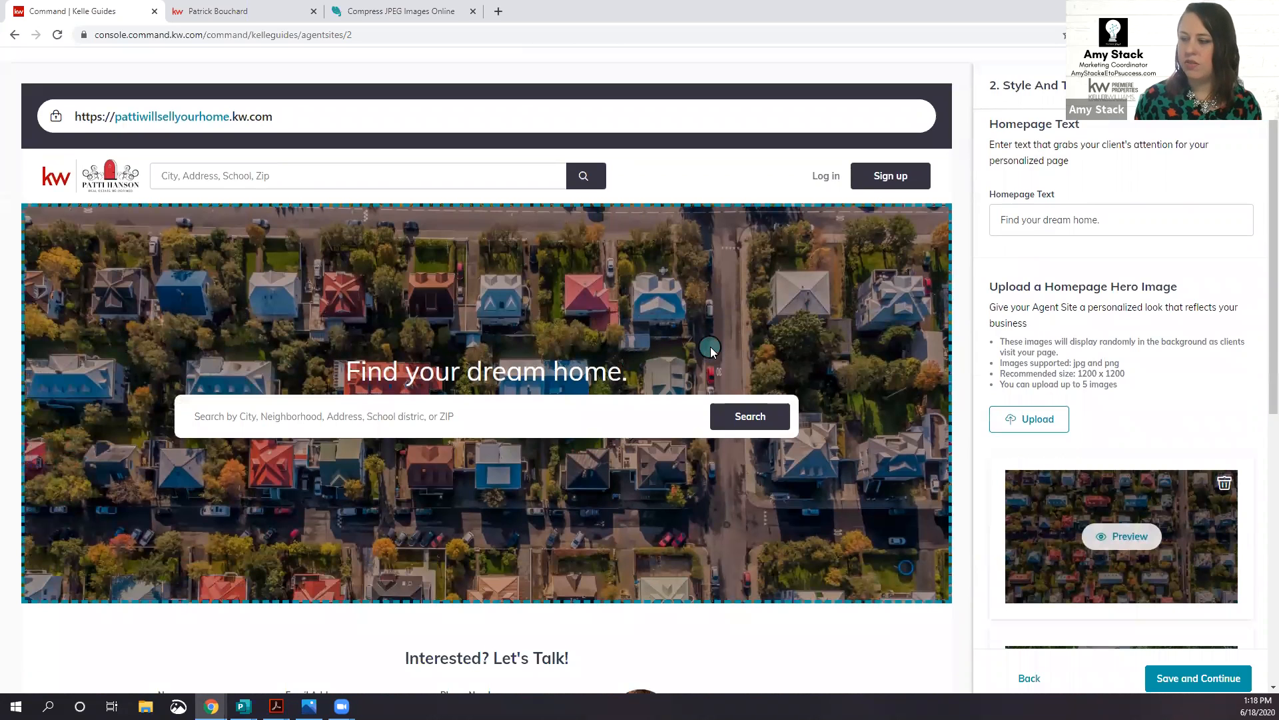
Step: Clear the Homepage Text field and enter 'Begin Your Next Chapter!' as the headline
triple_click(1031, 221)
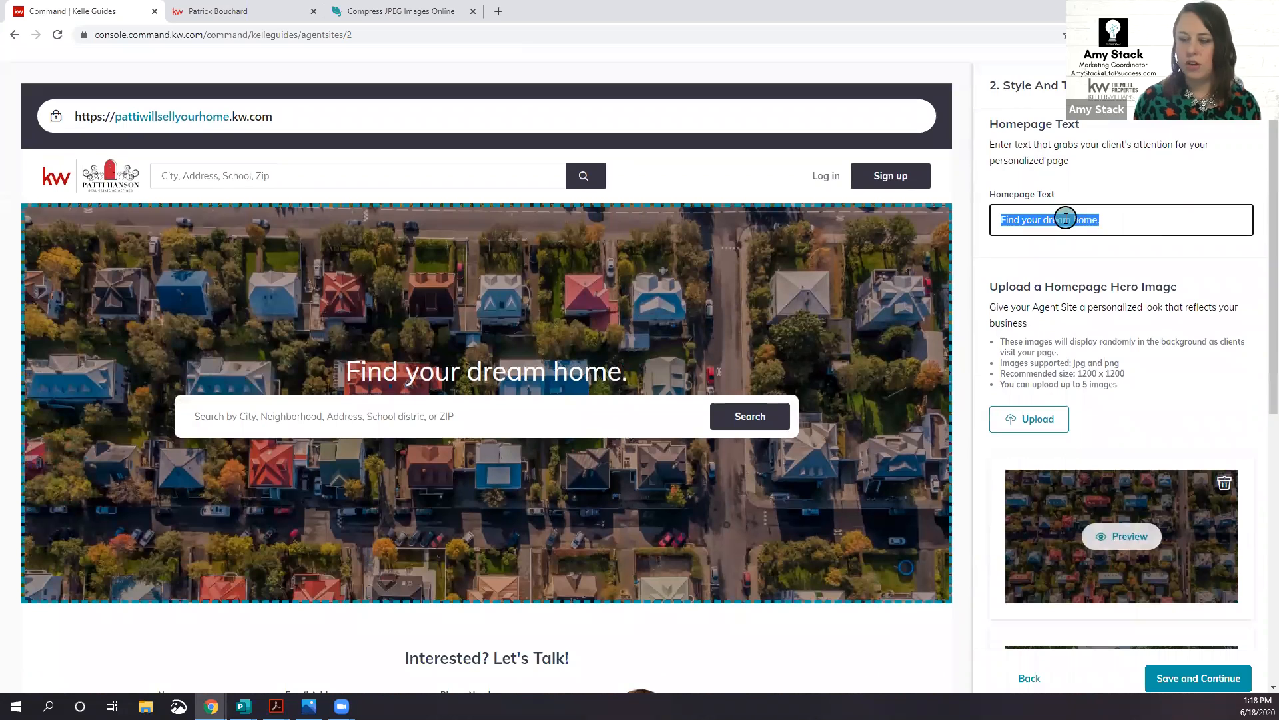
text(dflk j)
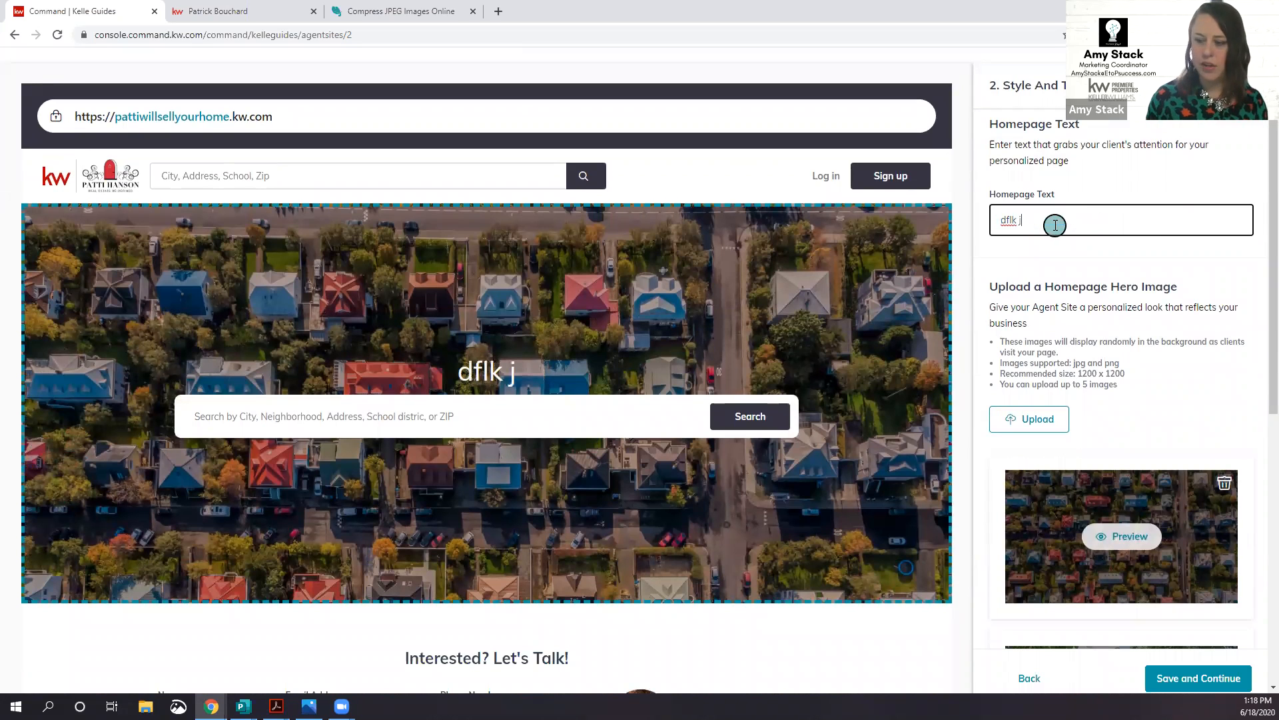
key(BackSpace)
key(BackSpace)
key(BackSpace)
key(BackSpace)
key(BackSpace)
key(BackSpace)
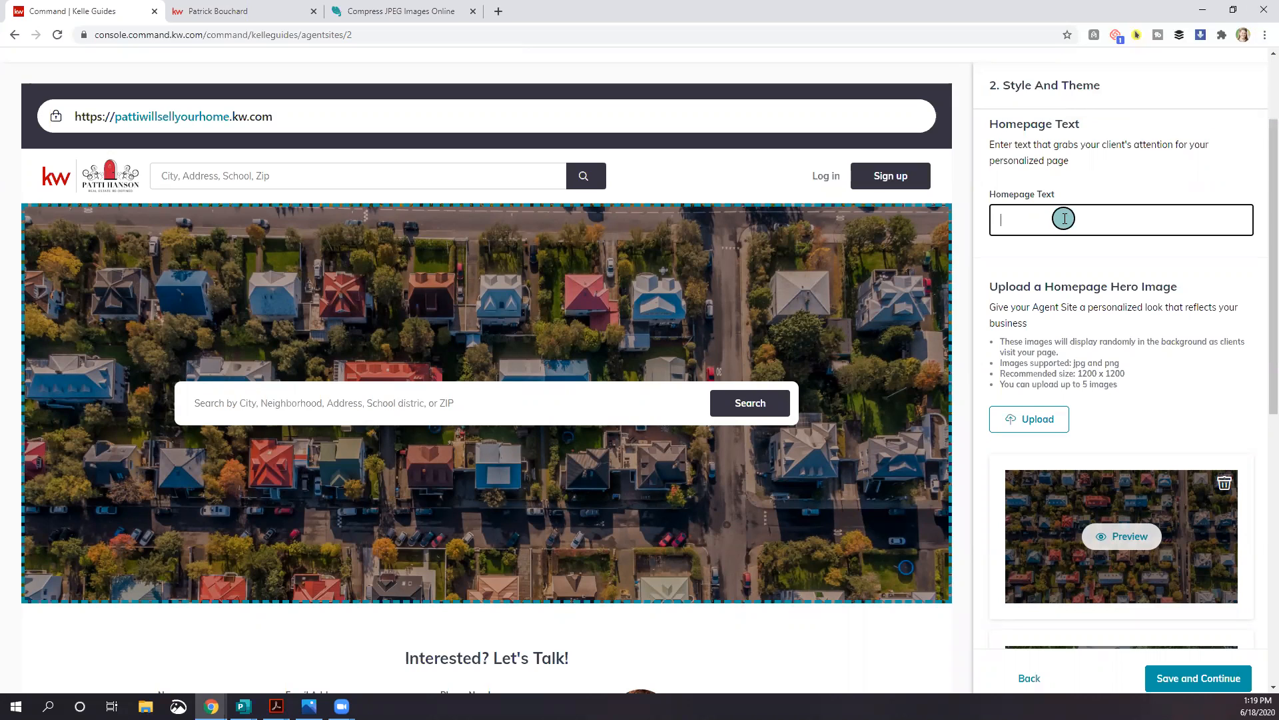
text(Begin Your Next Chapter)
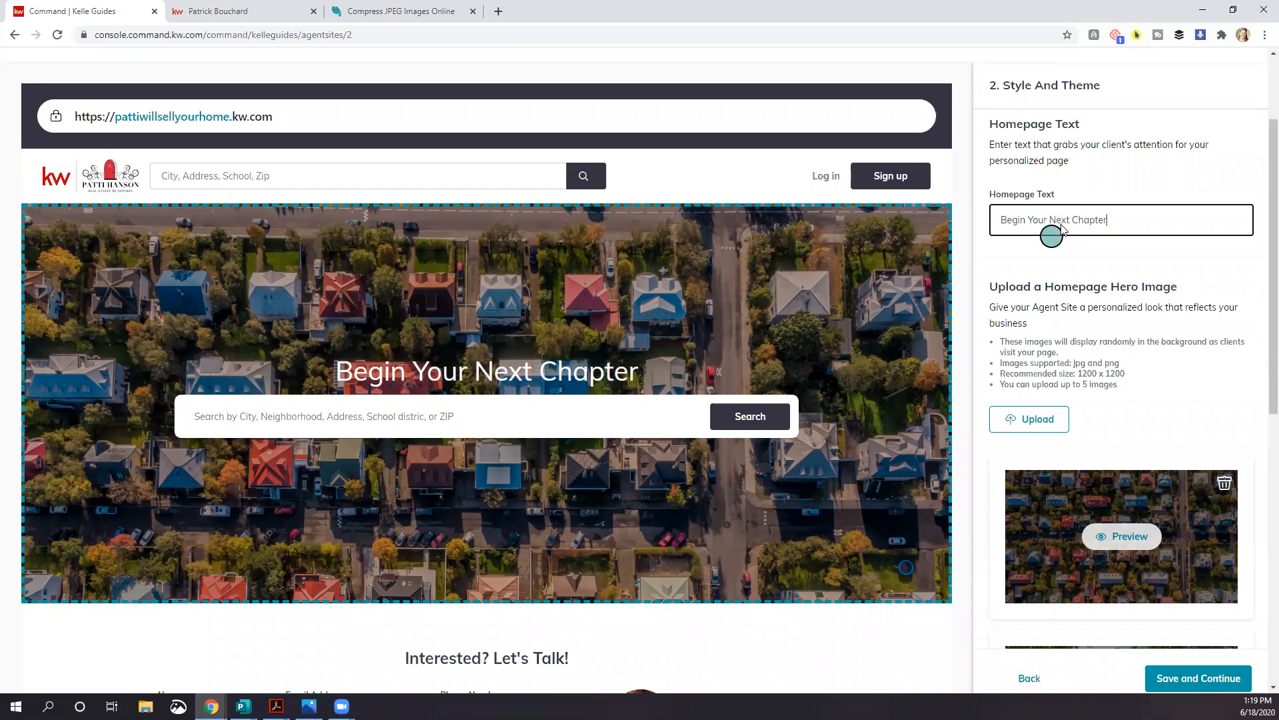
text(!)
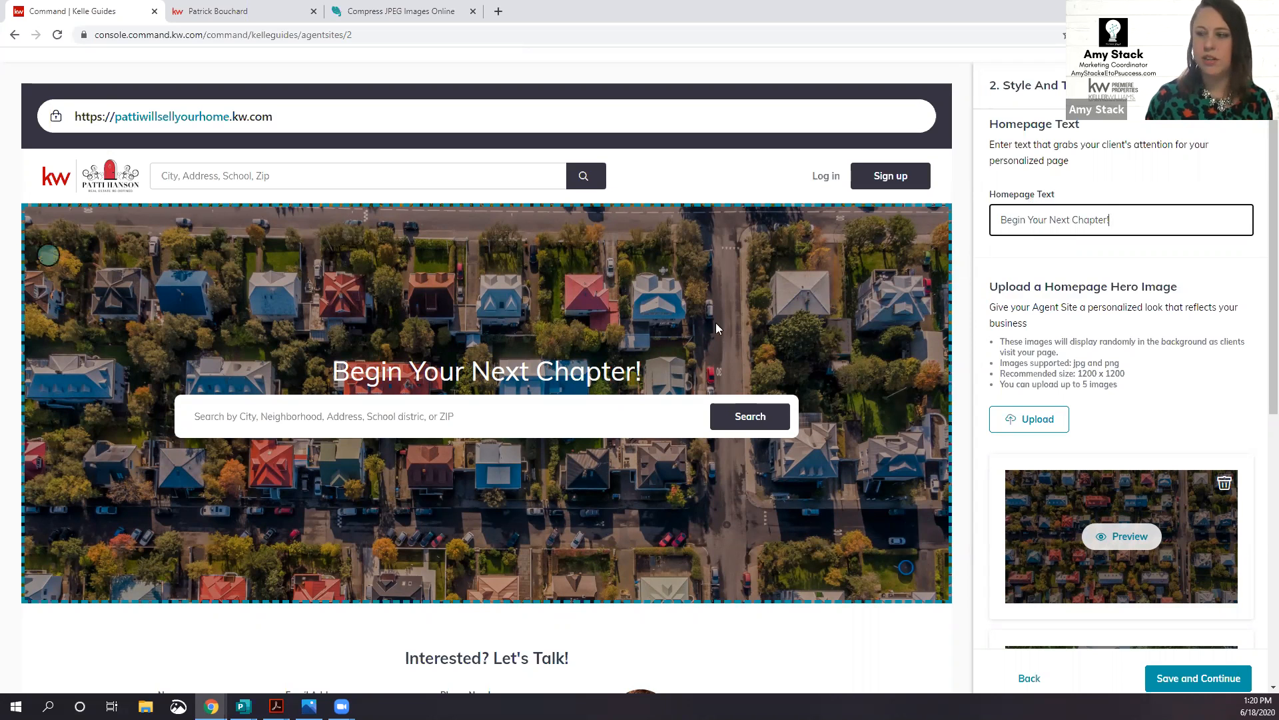
Step: Switch to the example agent's live homepage and accept its cookie notice
scroll(1078, 366, down, 3)
scroll(1078, 365, down, 5)
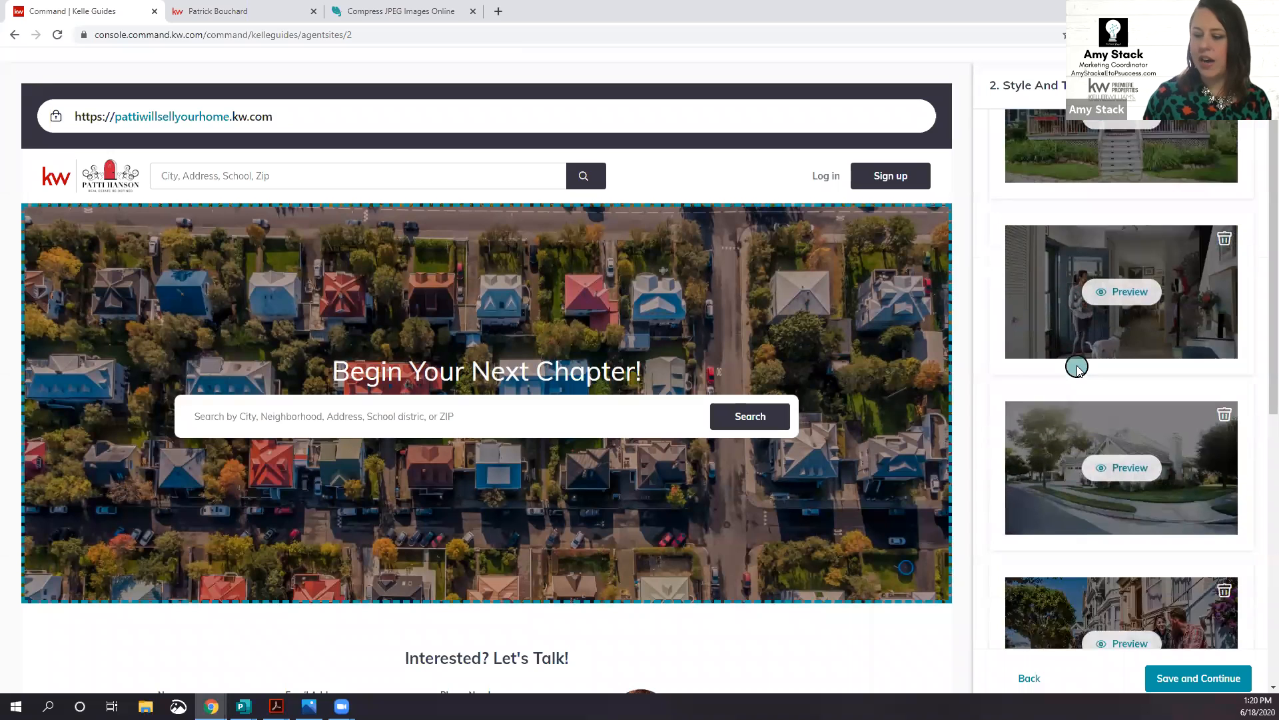
scroll(1077, 366, down, 1)
scroll(1077, 366, up, 5)
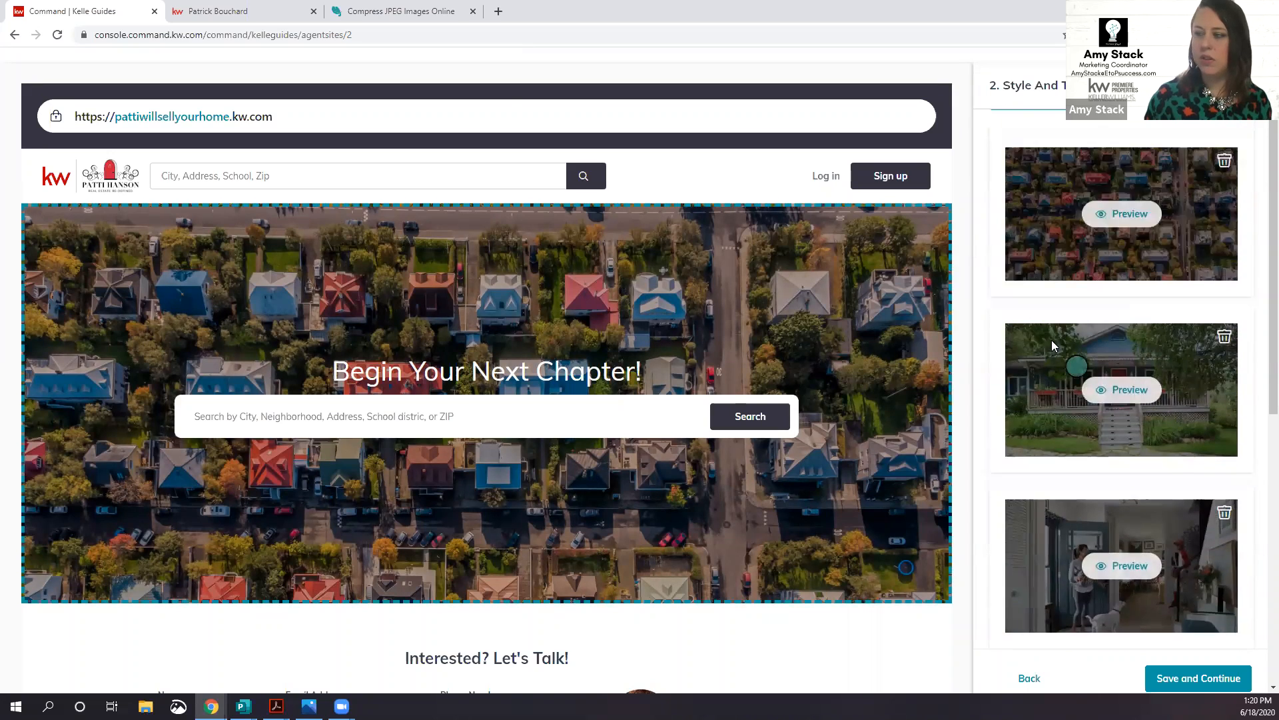
click(203, 13)
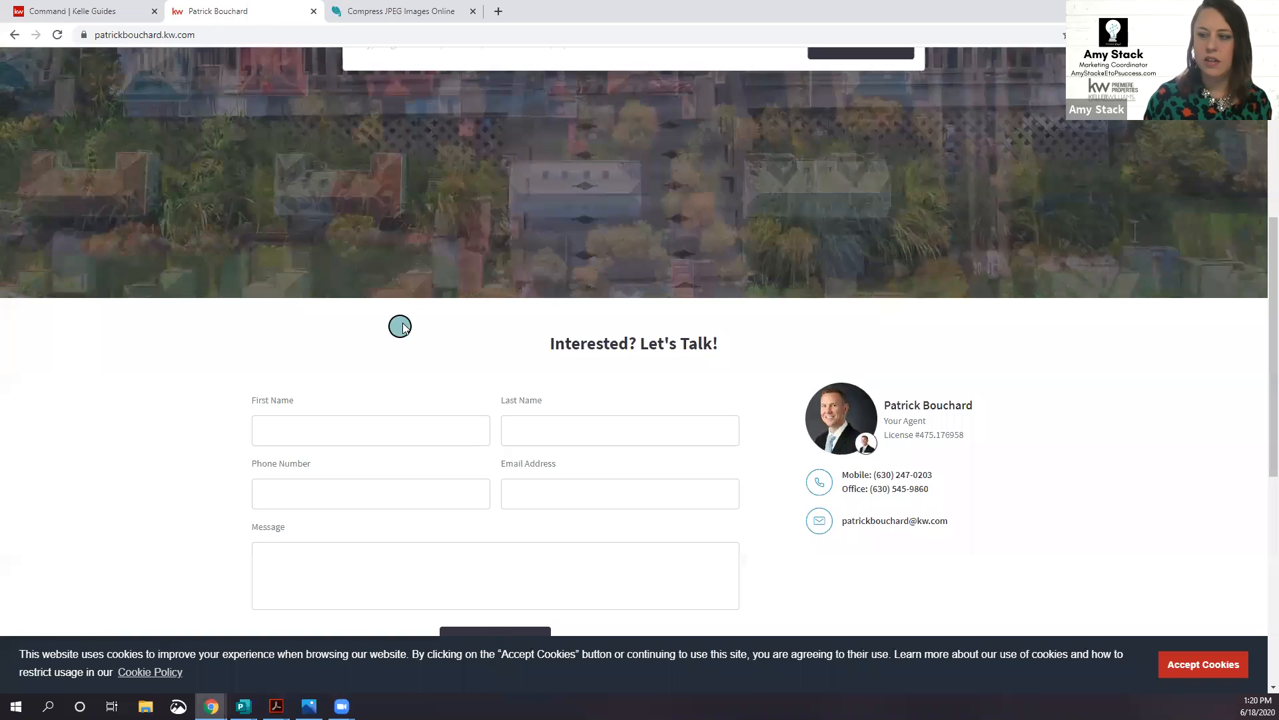
scroll(413, 320, up, 8)
scroll(425, 319, down, 1)
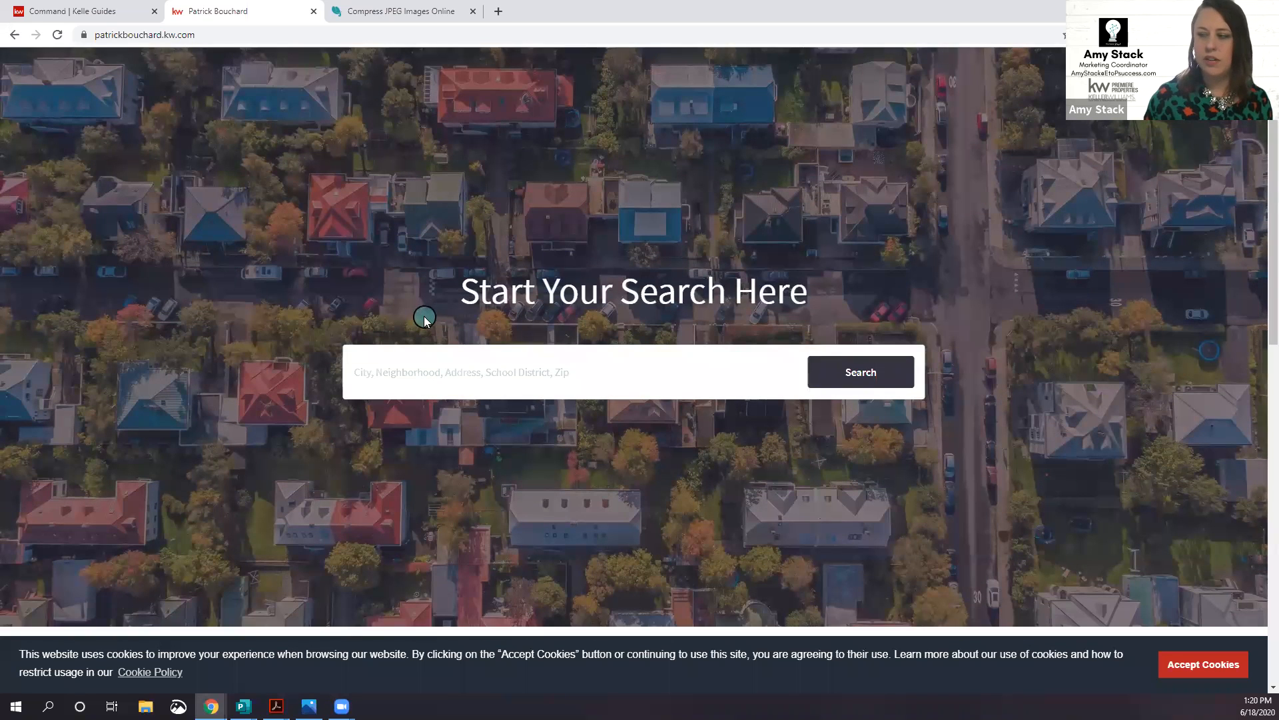
click(1192, 664)
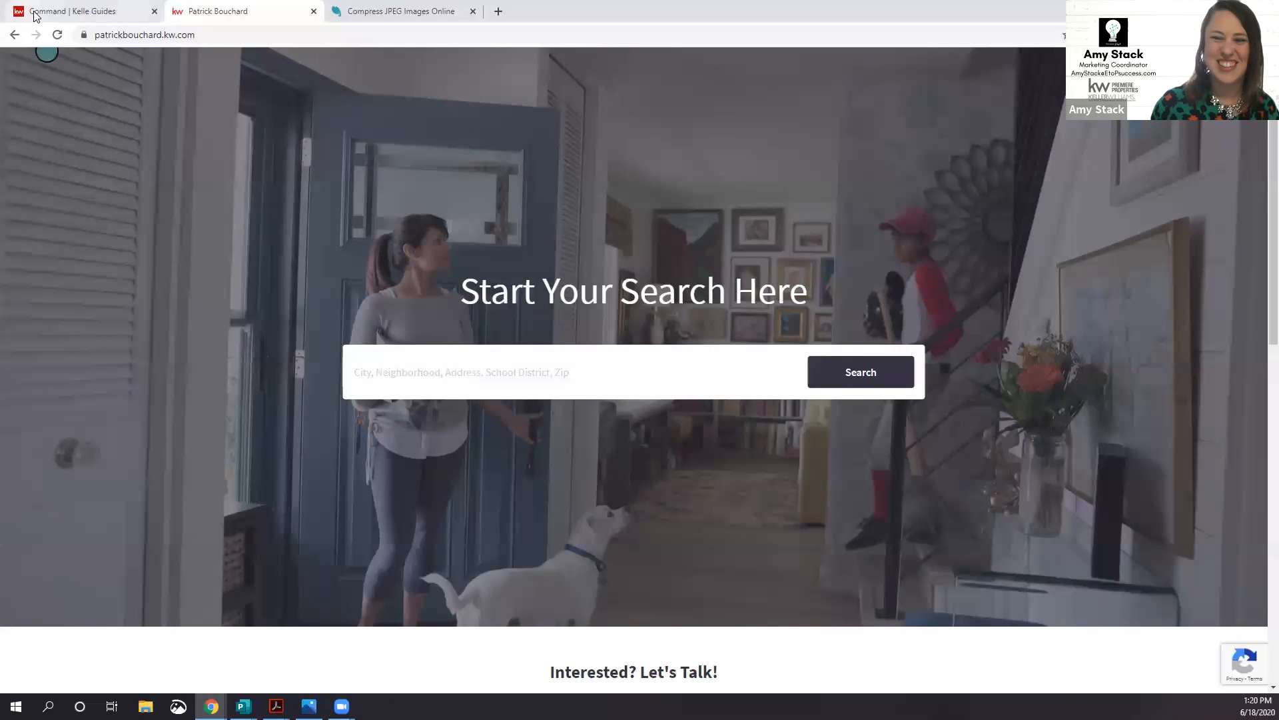
Step: Back in the editor, review the hero image upload guidelines and uploaded images
click(75, 12)
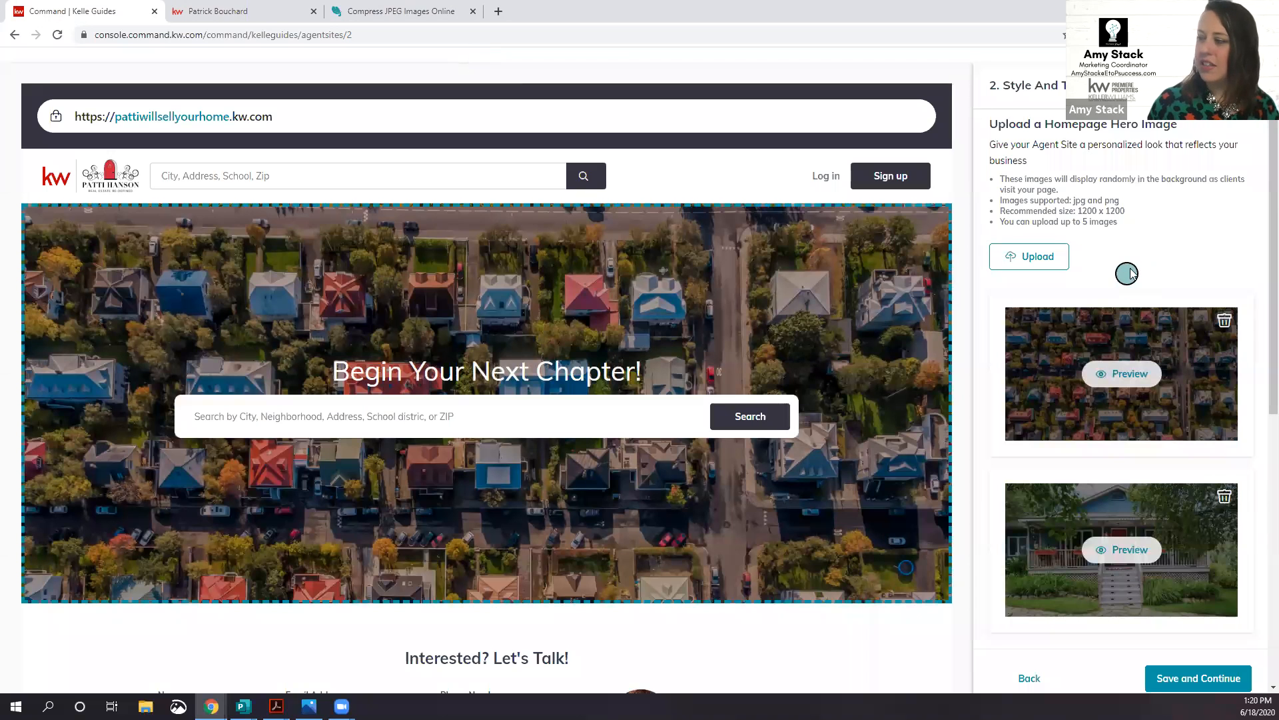
drag(1160, 288, 992, 206)
click(1166, 276)
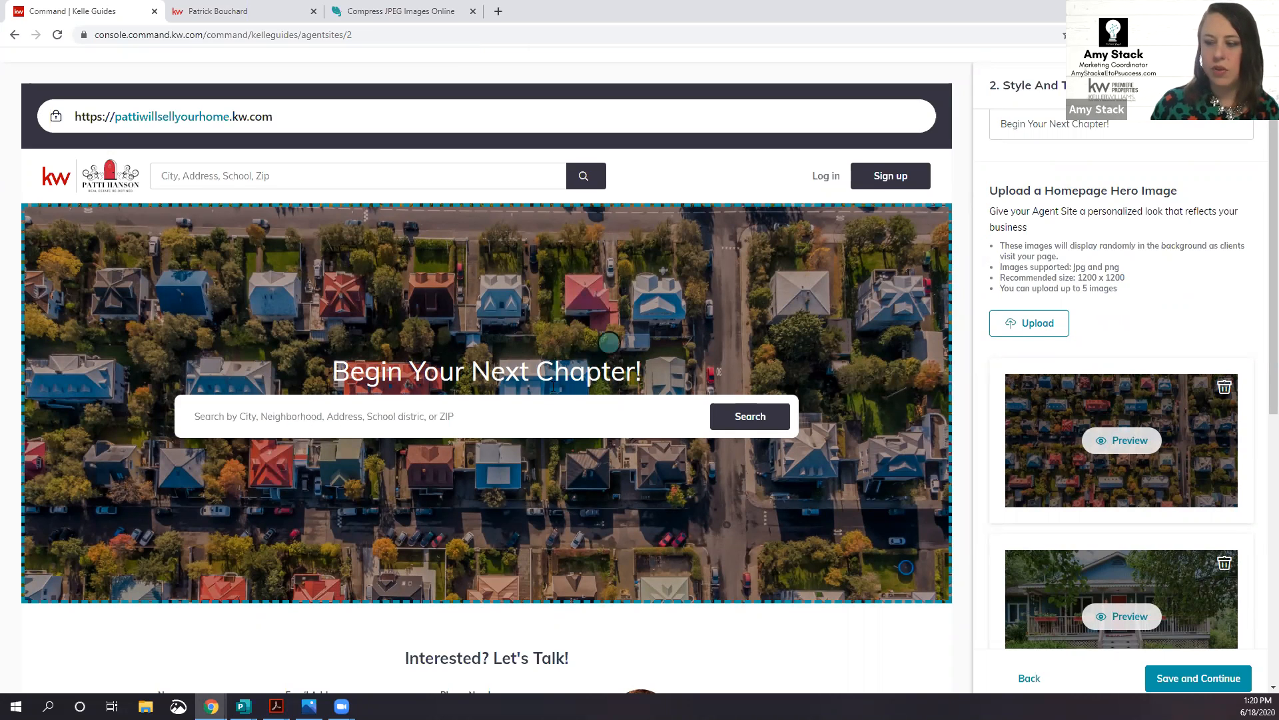
scroll(529, 400, down, 2)
scroll(530, 400, down, 3)
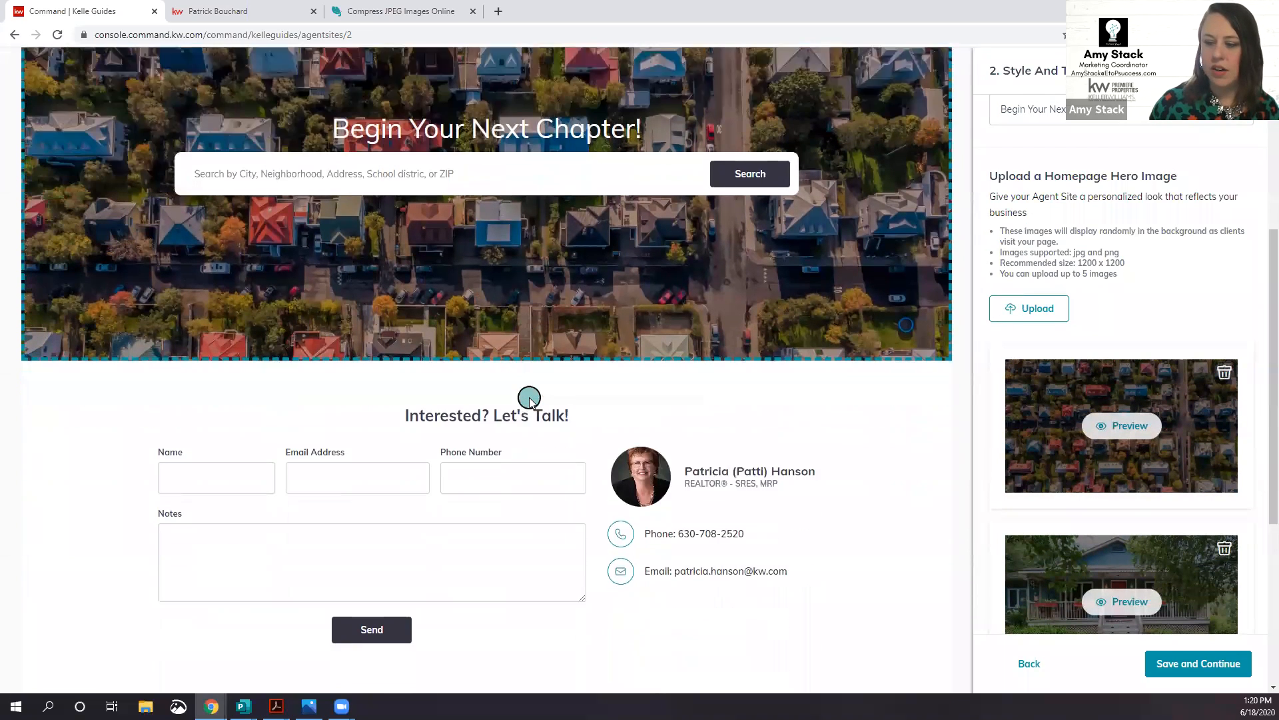
scroll(835, 384, up, 3)
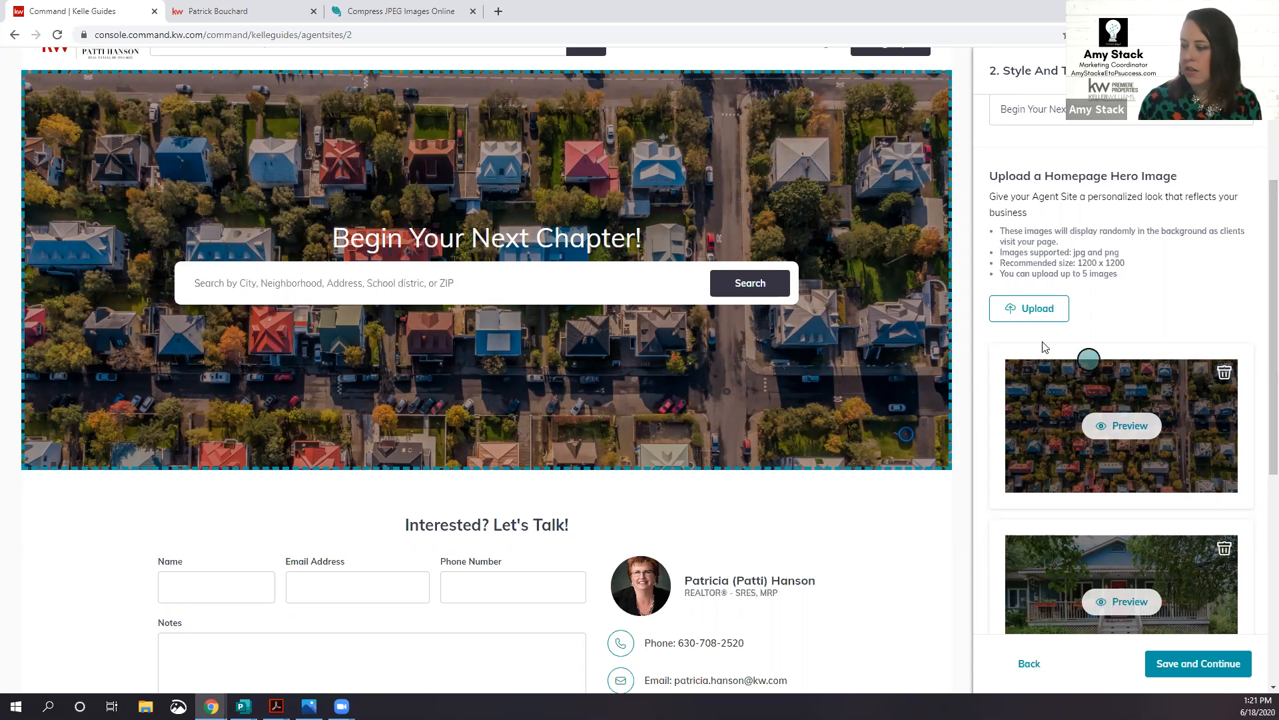
Step: Save the red theme, headline and hero images and continue to step 3, Content
scroll(1042, 346, down, 3)
scroll(1042, 341, down, 5)
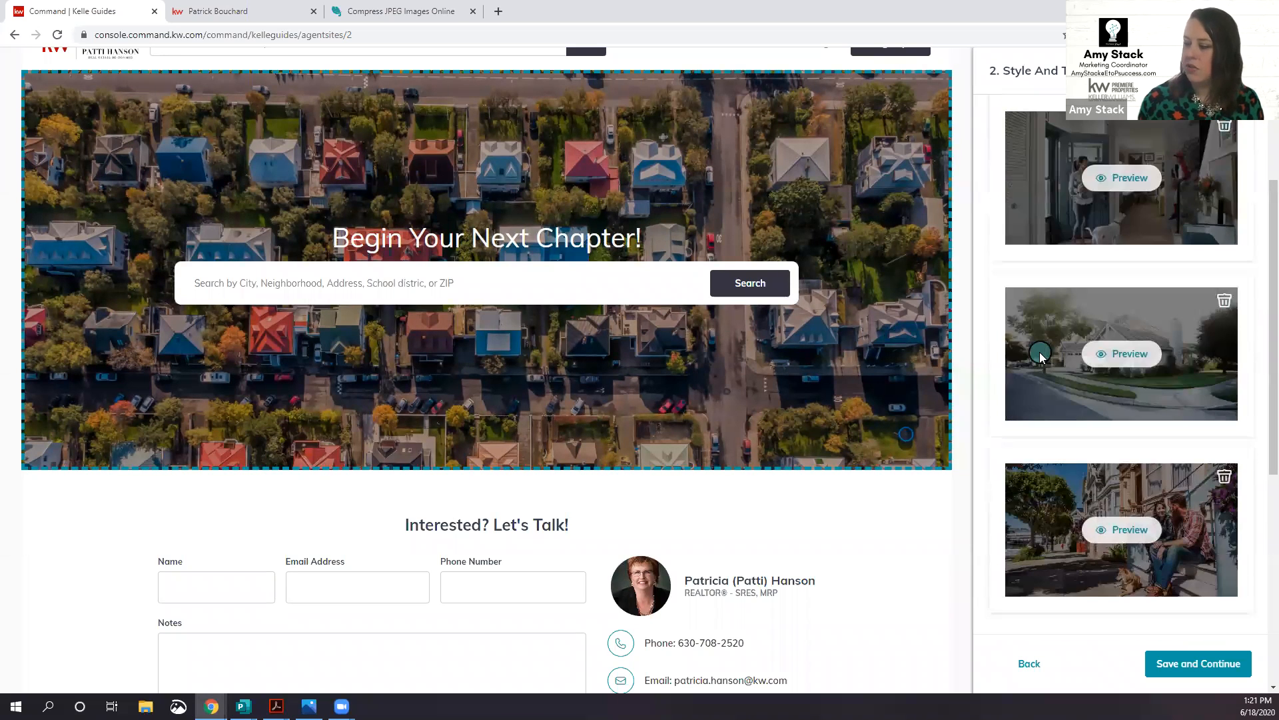
scroll(1096, 450, down, 3)
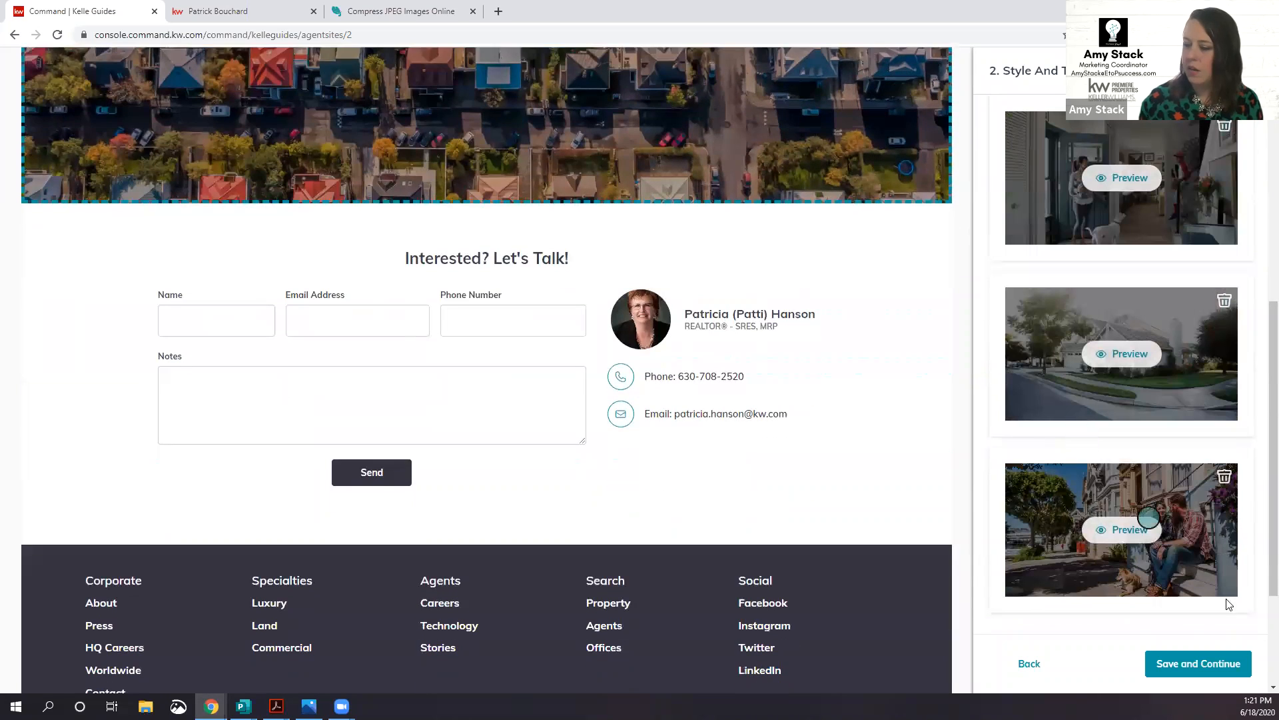
click(1221, 668)
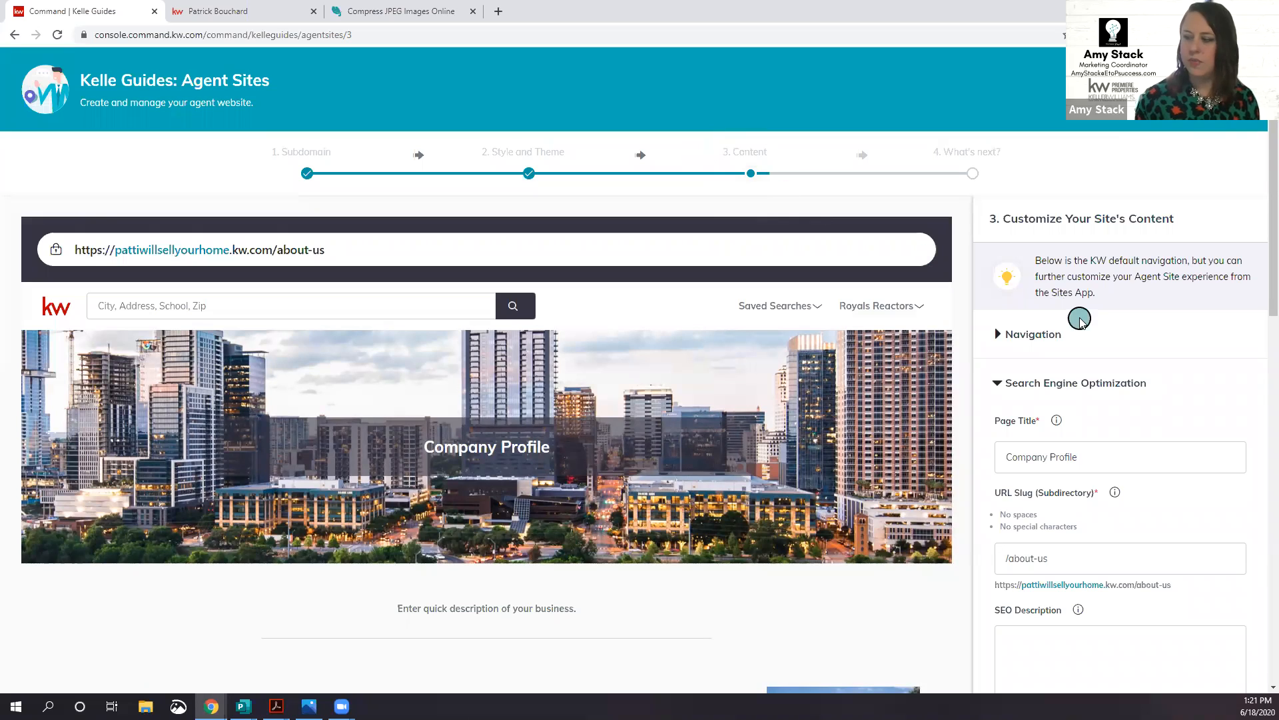
Step: Look over the Company Profile page and SEO fields, then switch to the example agent's site
scroll(1060, 313, down, 3)
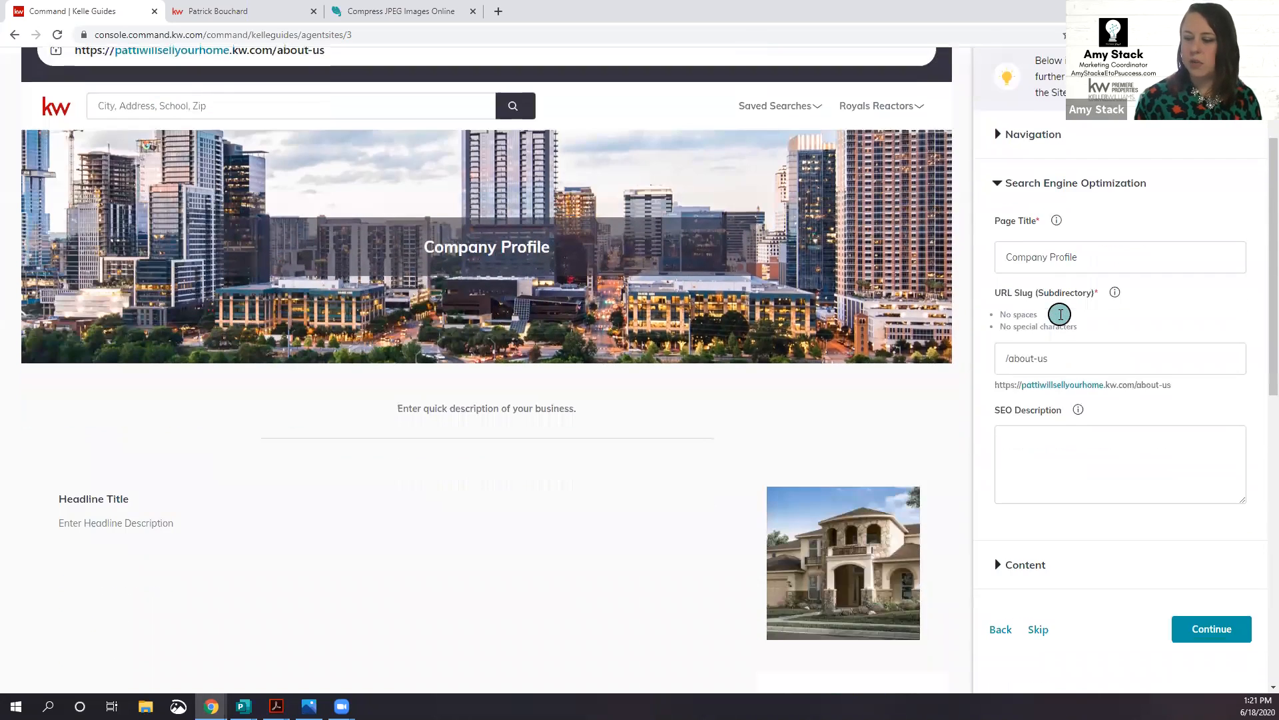
scroll(1060, 313, down, 3)
scroll(1060, 312, up, 2)
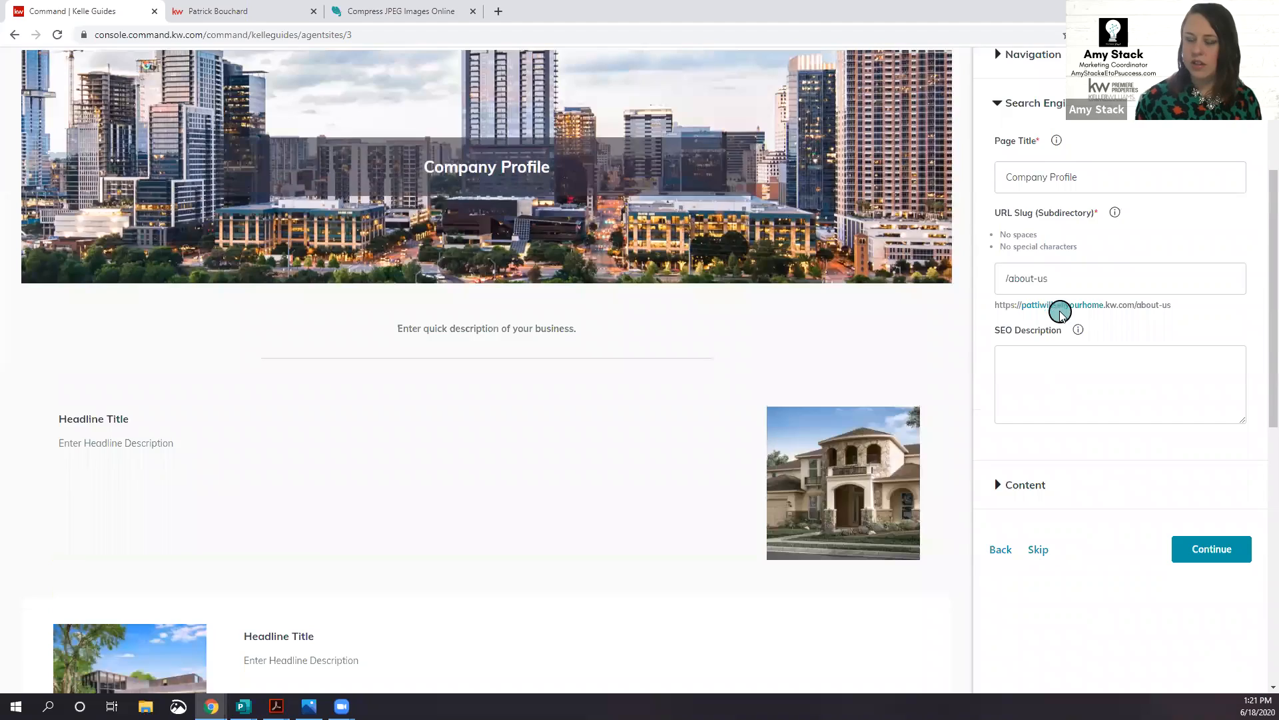
scroll(1061, 312, up, 3)
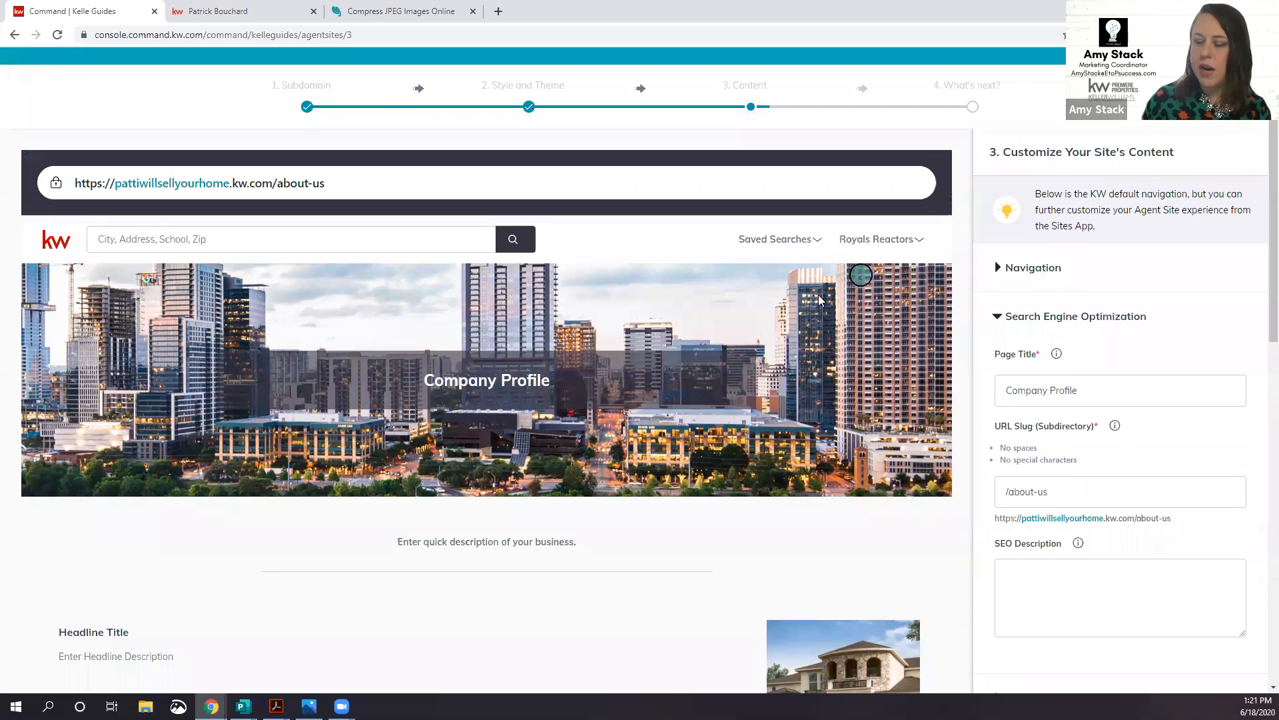
scroll(818, 294, down, 1)
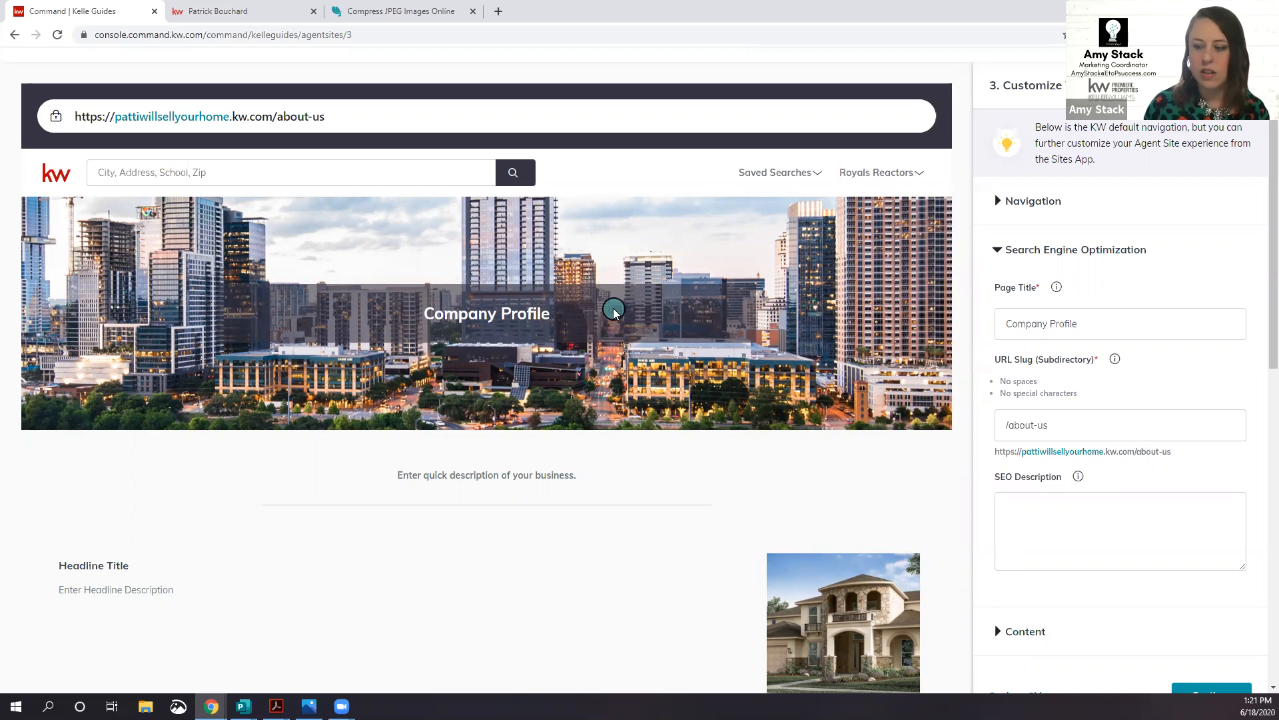
scroll(632, 310, down, 5)
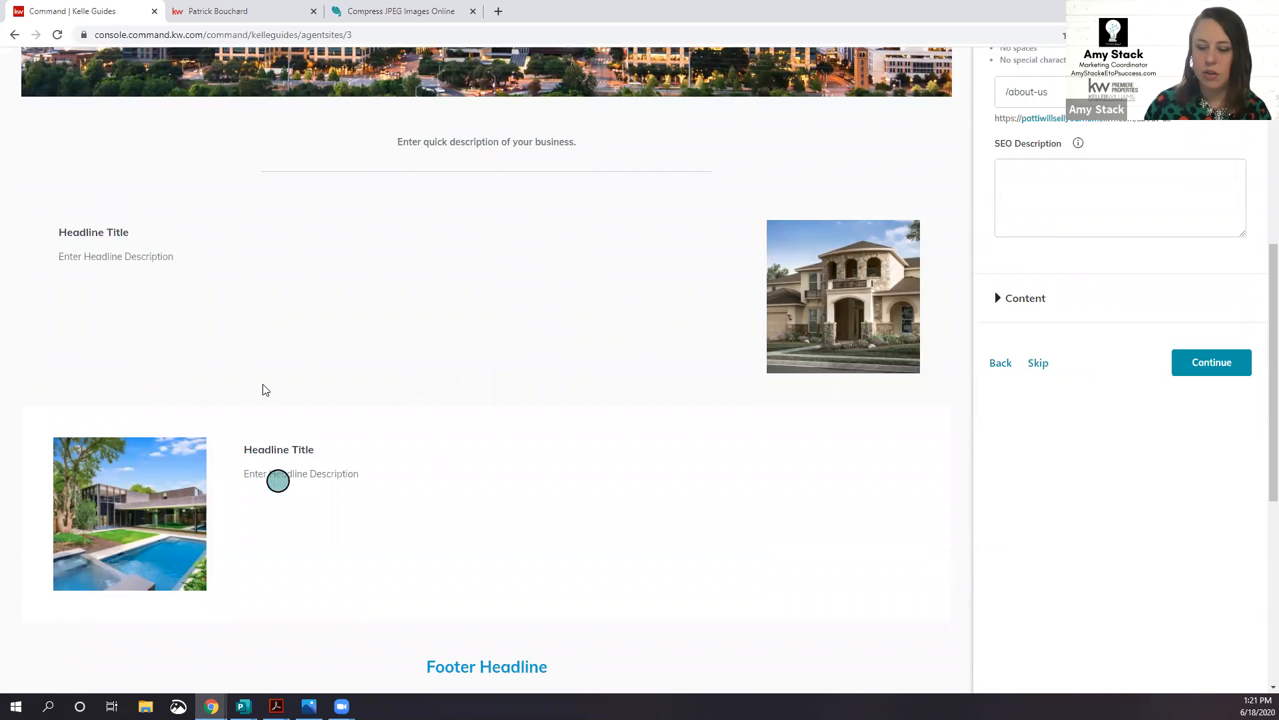
scroll(501, 270, up, 2)
scroll(503, 273, up, 1)
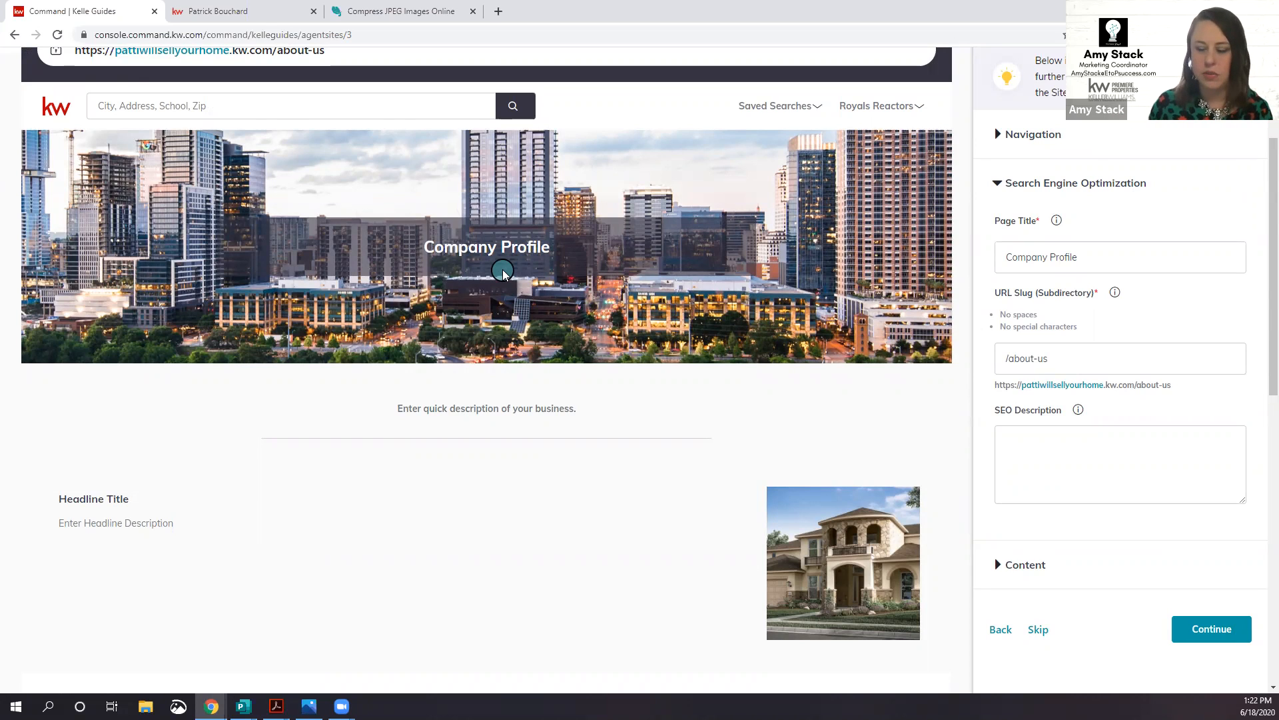
click(263, 16)
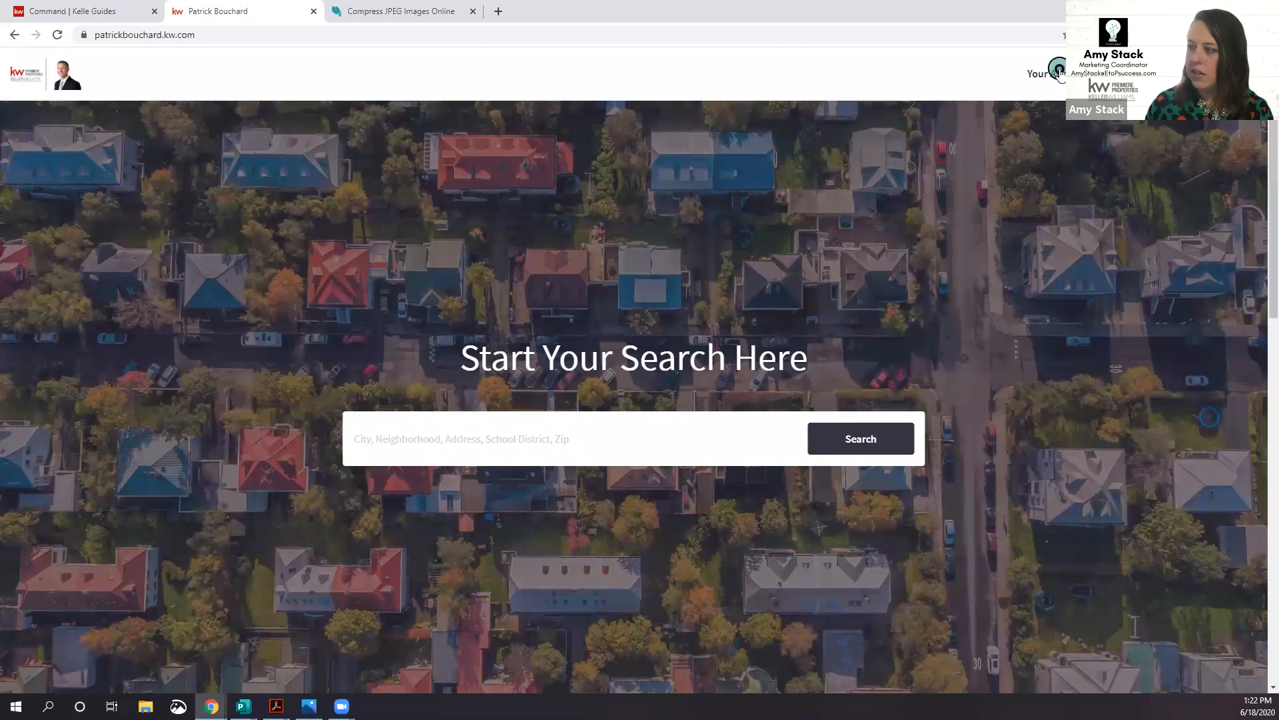
Step: Open the example site's Why Buy page from the Your Agent menu and scroll through it
click(1060, 69)
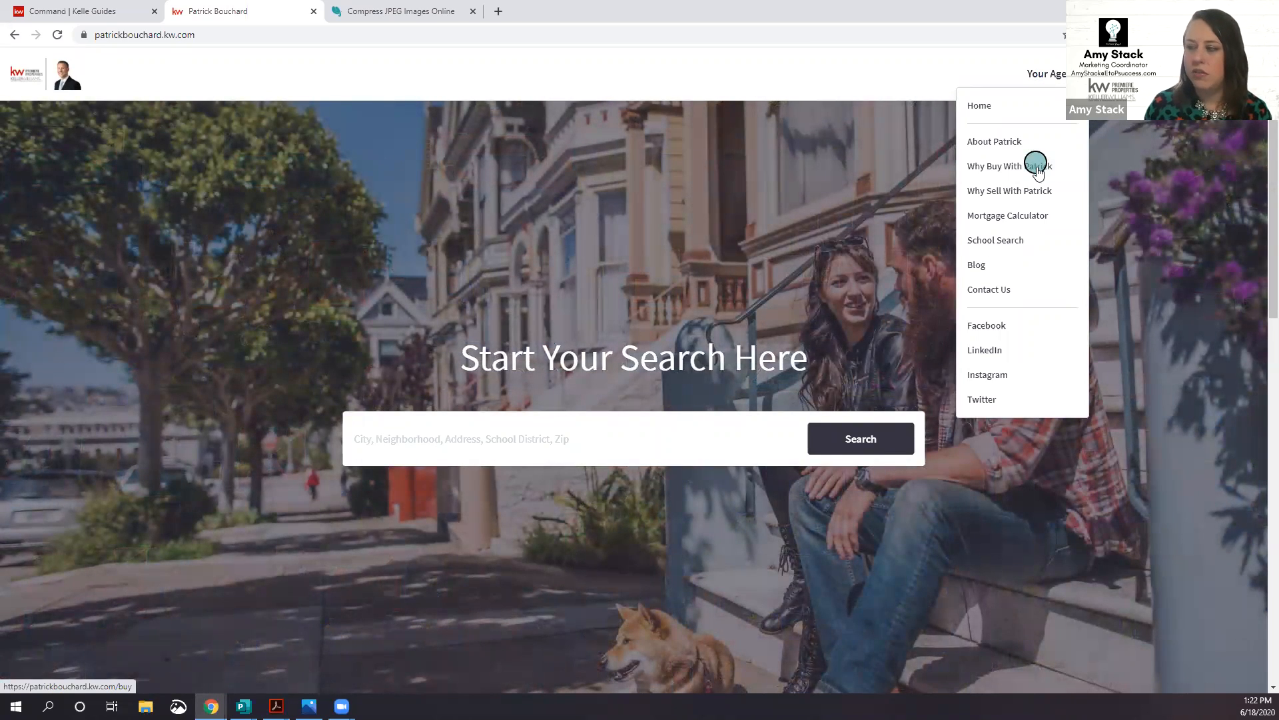
click(1037, 167)
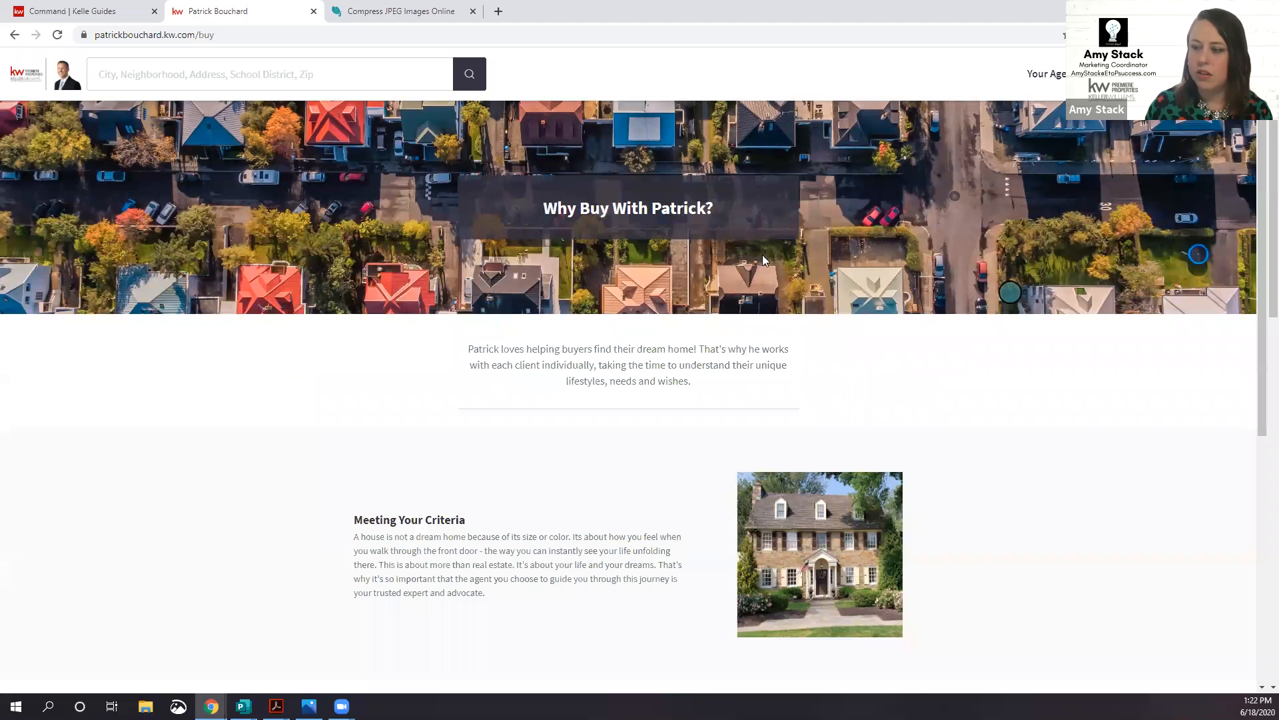
scroll(1021, 351, down, 5)
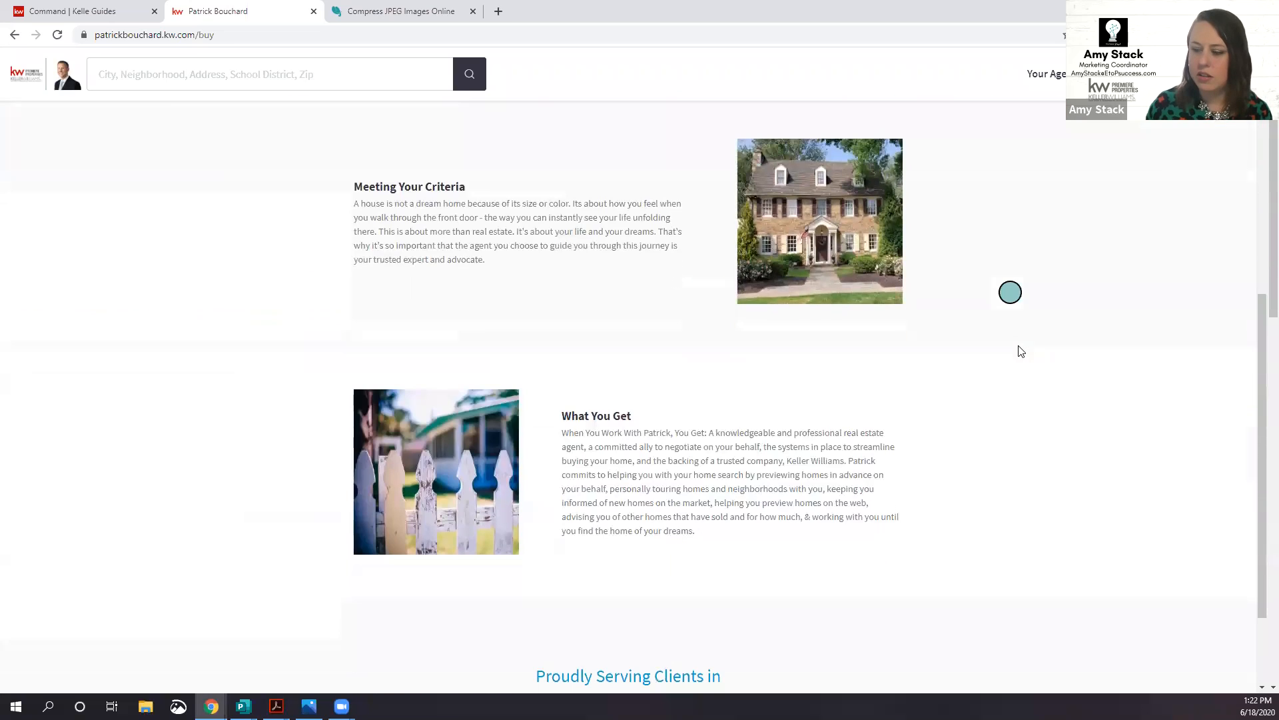
scroll(1021, 351, down, 2)
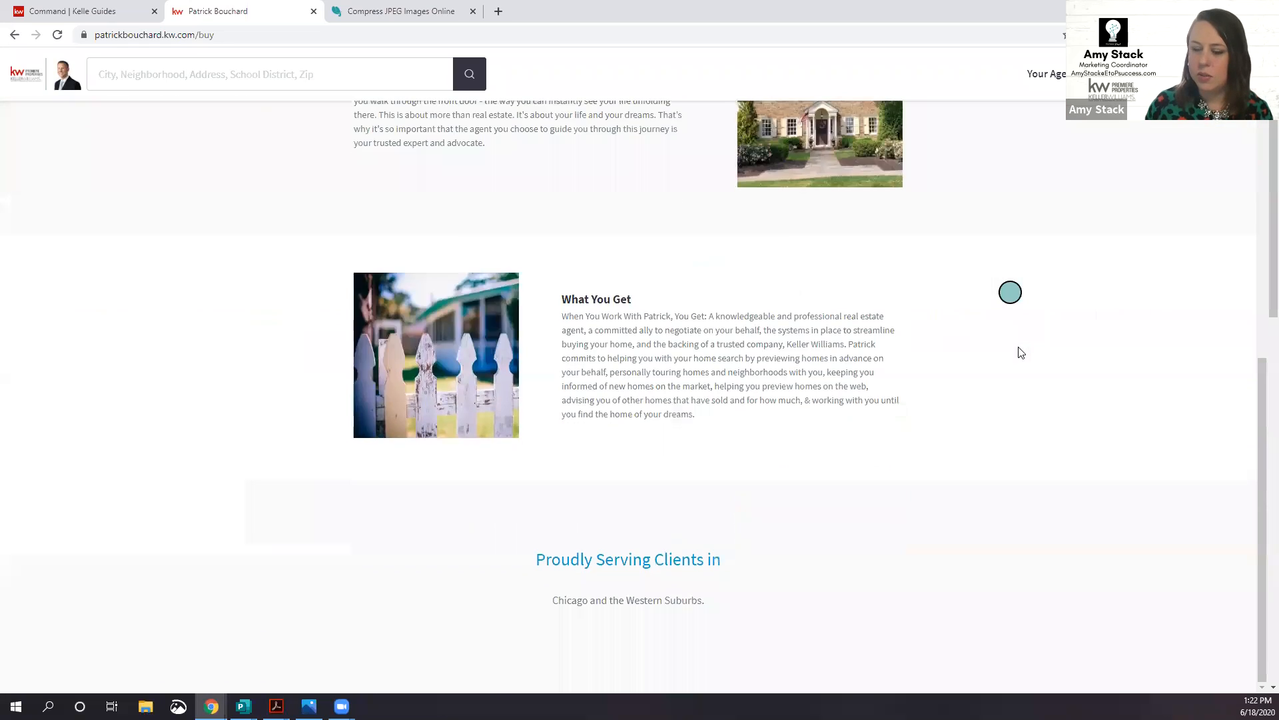
scroll(1021, 352, up, 6)
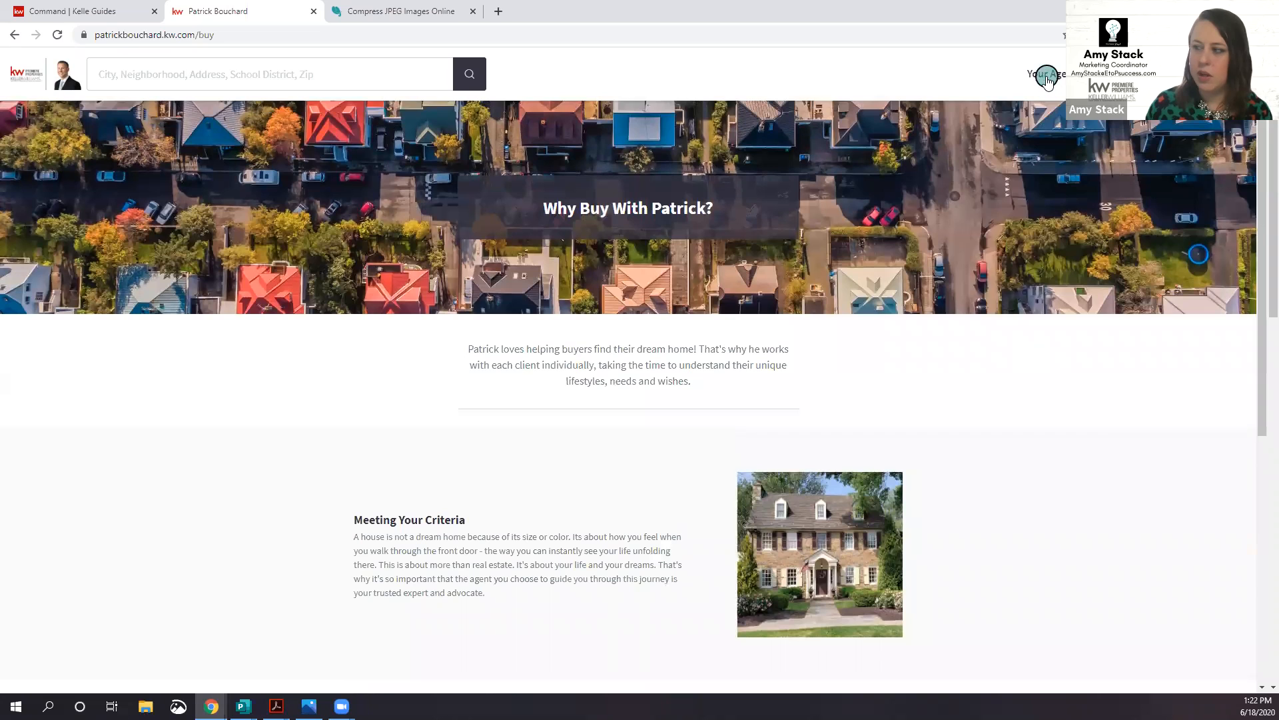
Step: Browse the Why Sell page, then return to the Company Profile editor
click(1050, 75)
click(1046, 193)
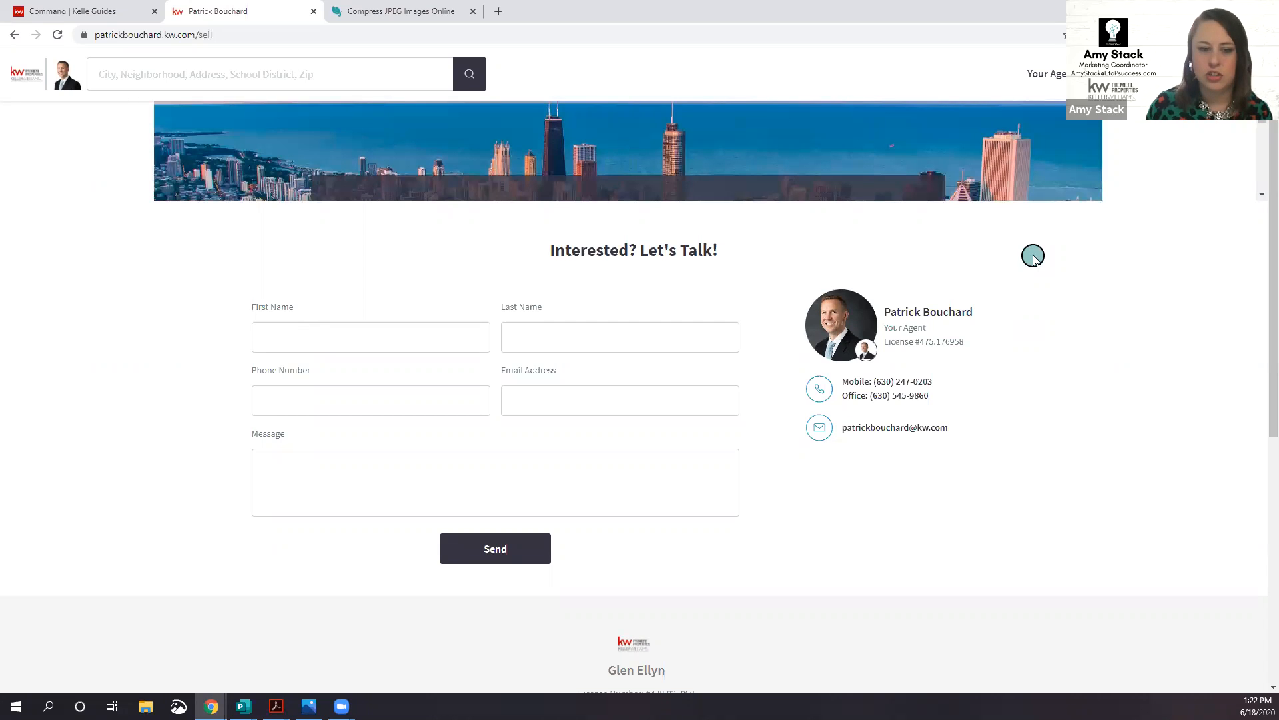
scroll(1033, 256, down, 3)
scroll(1033, 256, up, 3)
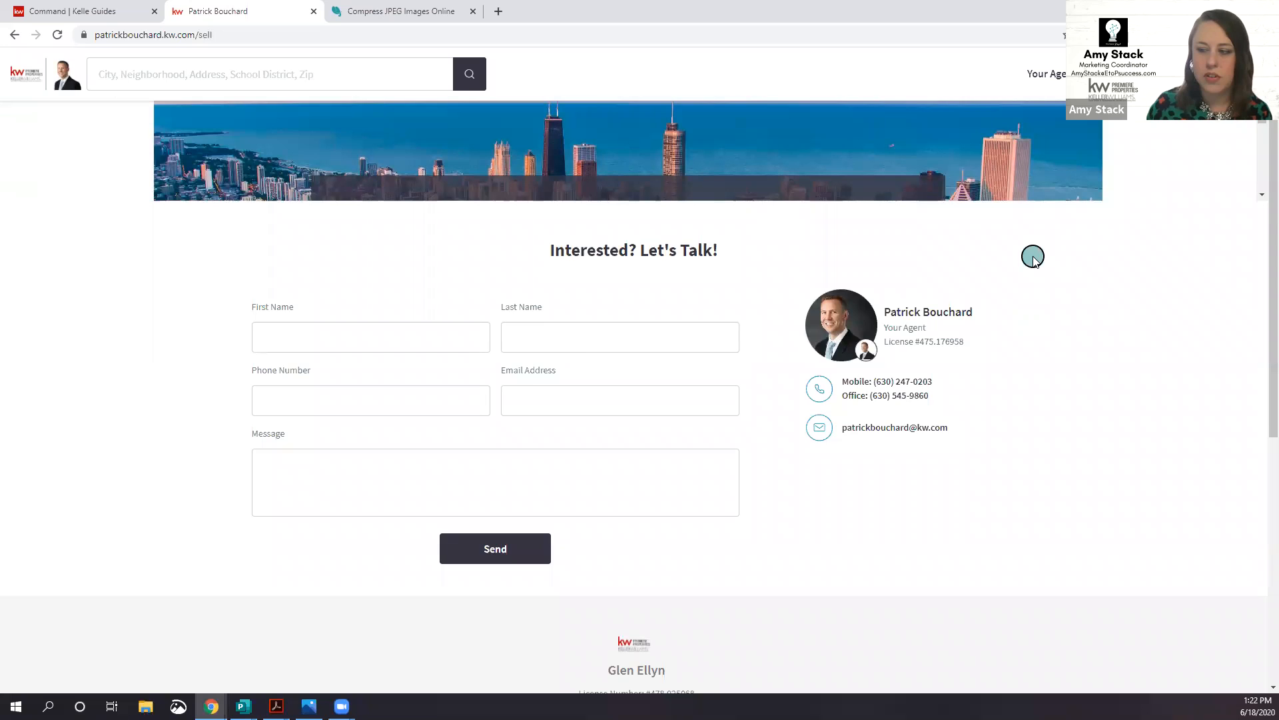
scroll(1033, 256, up, 5)
scroll(1033, 256, down, 6)
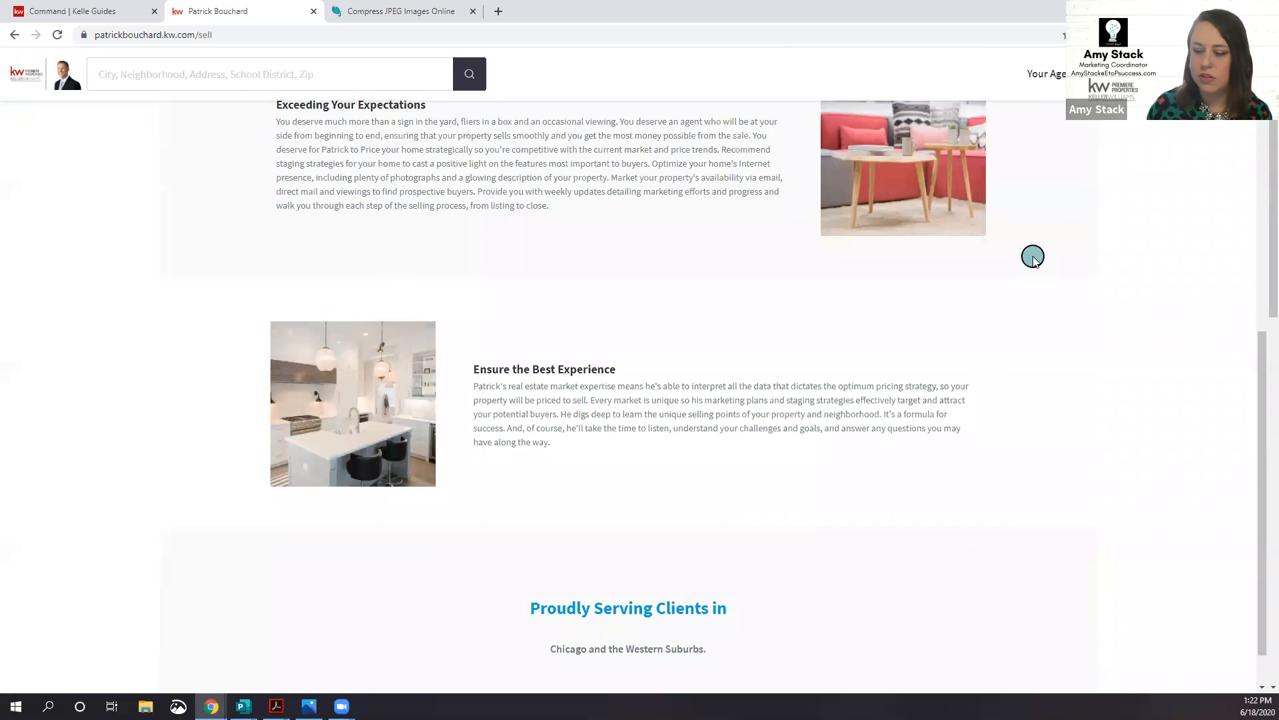
scroll(1033, 256, down, 1)
scroll(1033, 256, up, 5)
scroll(1033, 258, up, 2)
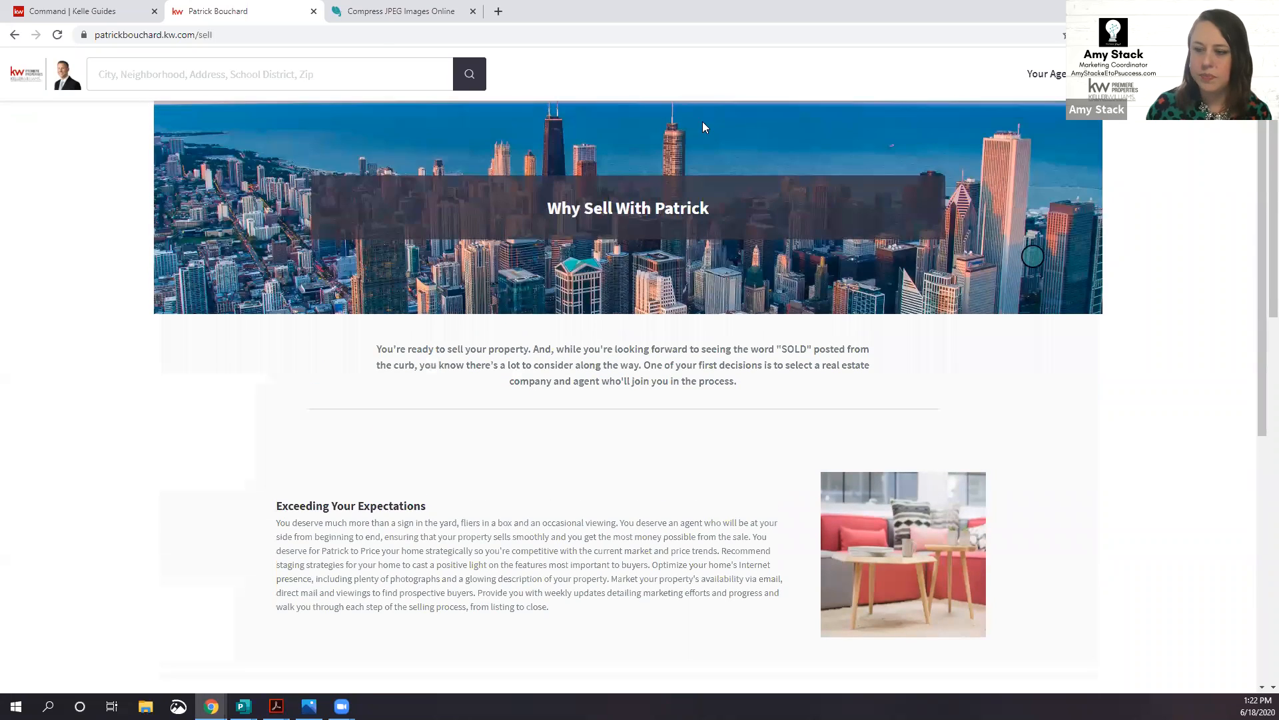
click(97, 17)
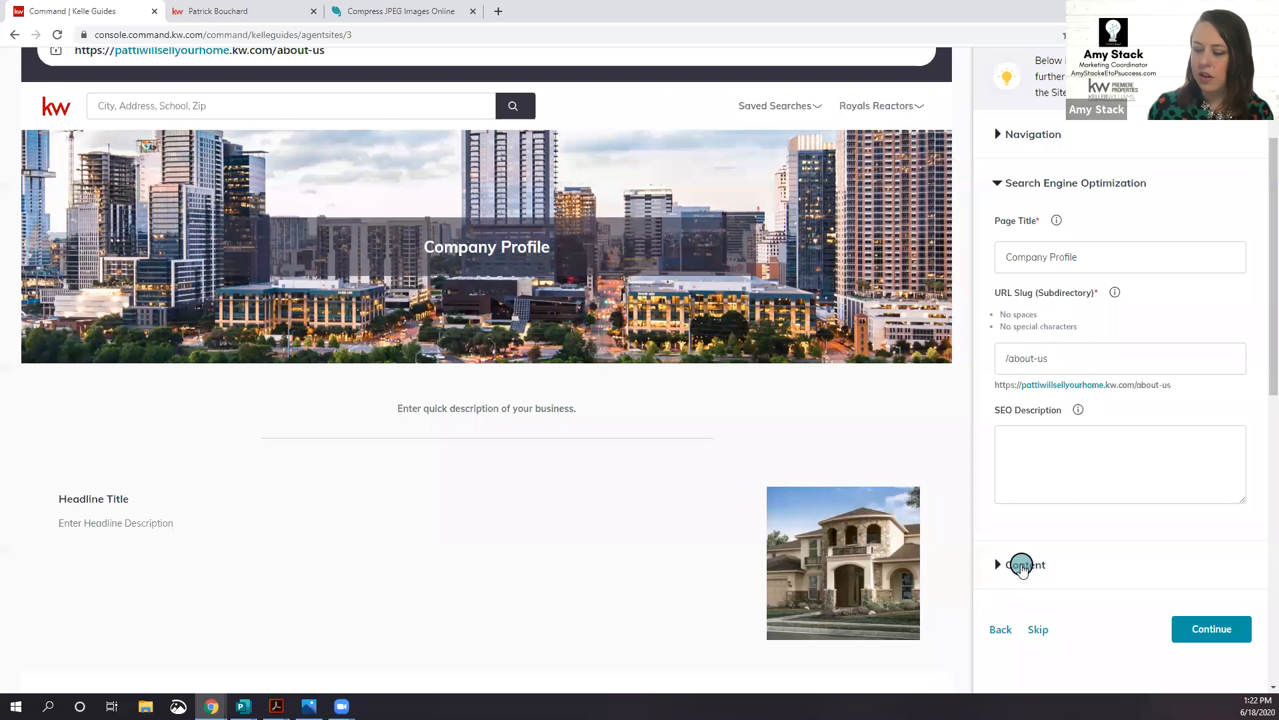
Step: Skip the Company Profile page, leaving its section and footer placeholder text unchanged
click(1022, 565)
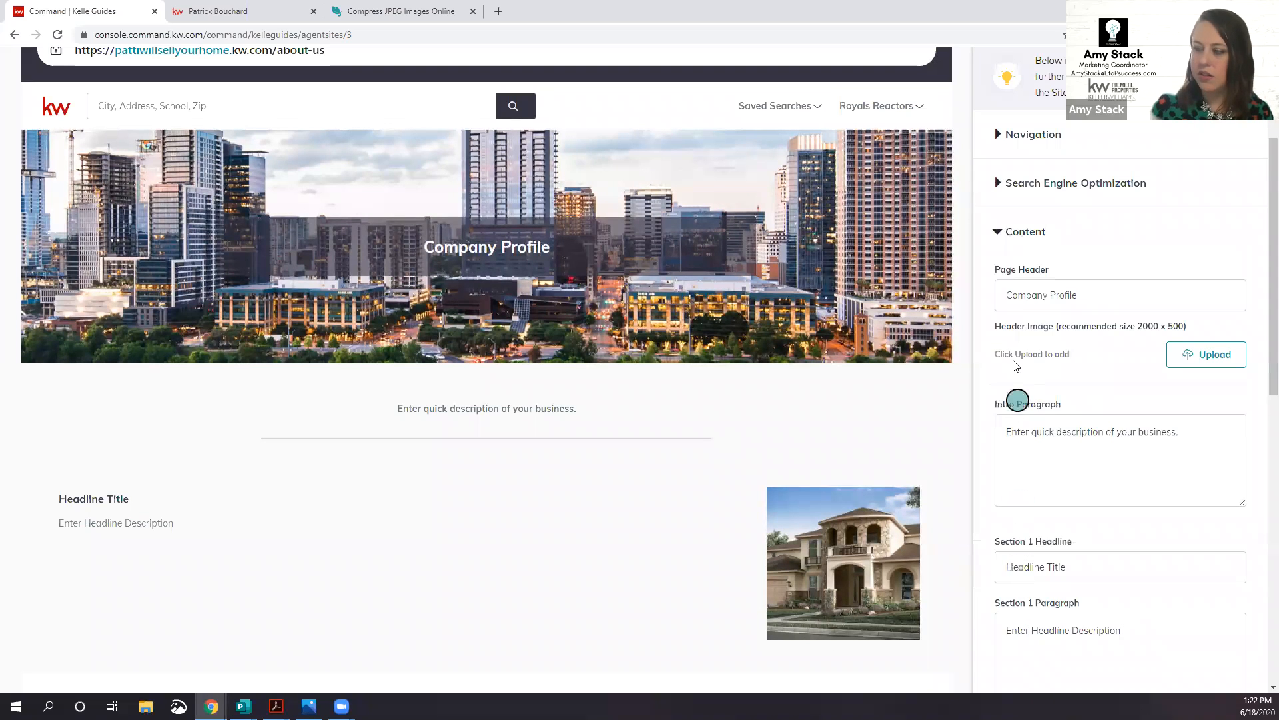
scroll(1017, 344, down, 3)
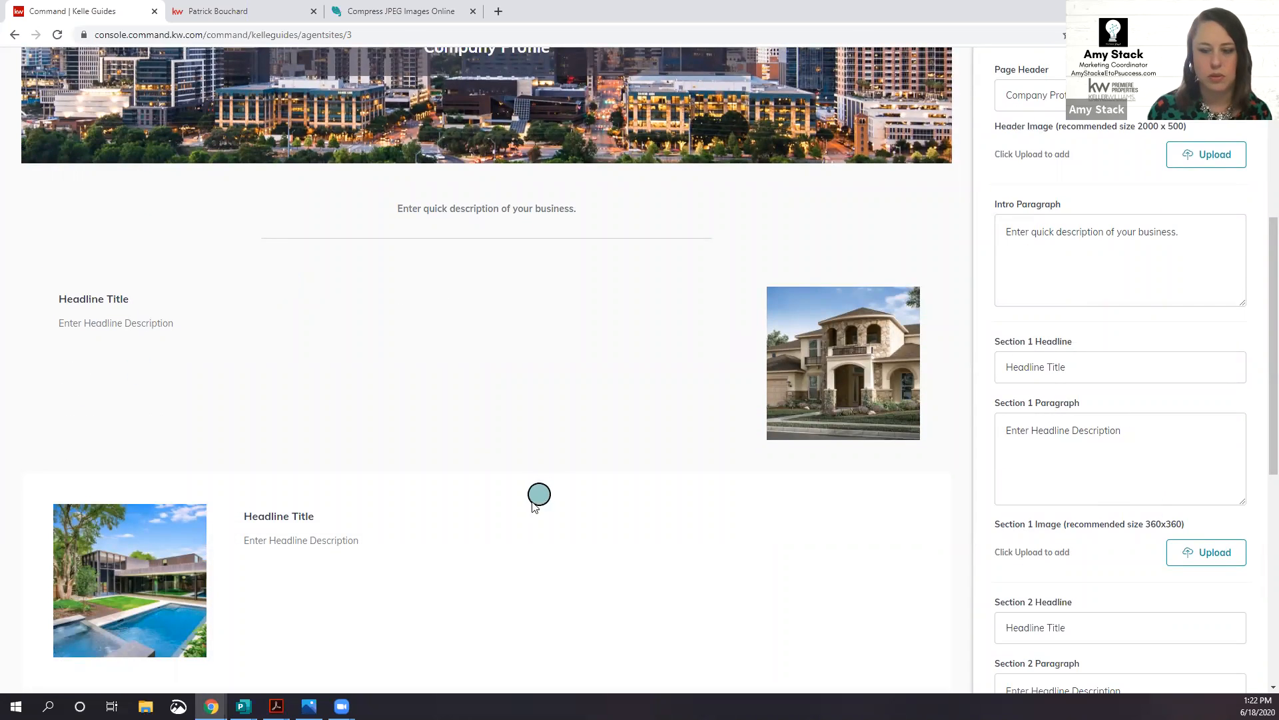
scroll(531, 509, up, 4)
scroll(531, 508, down, 10)
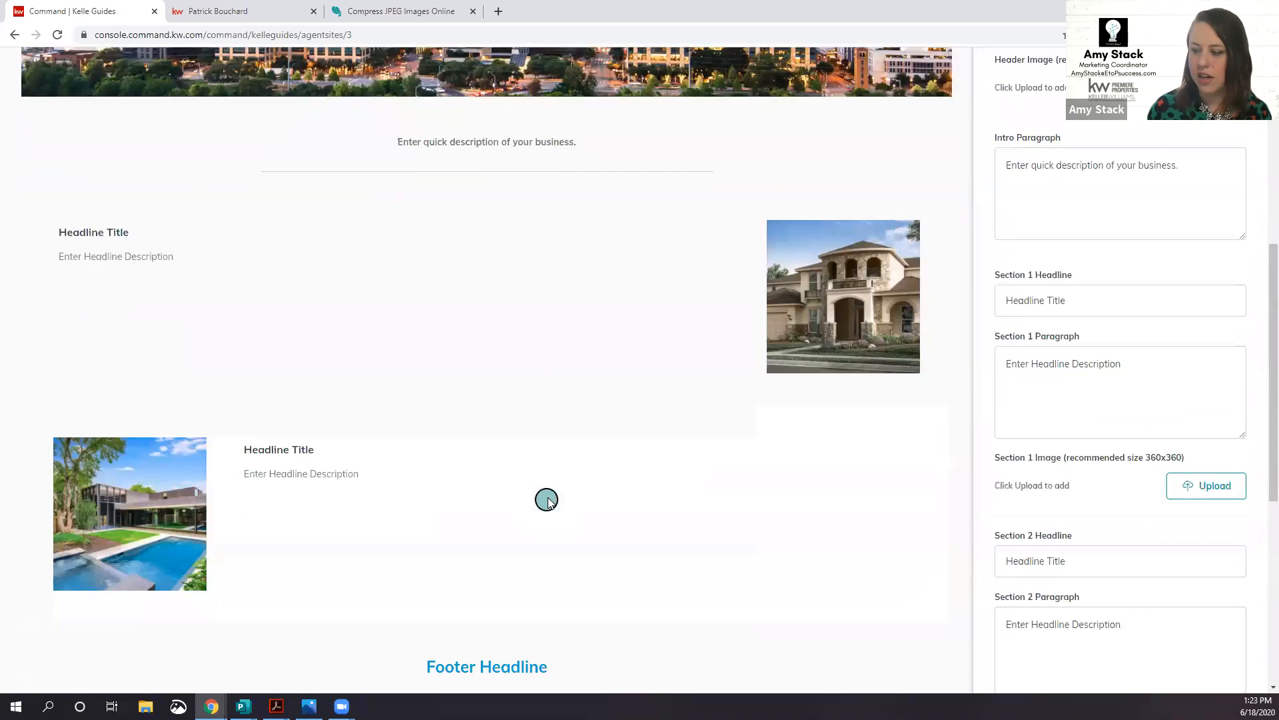
scroll(552, 503, down, 2)
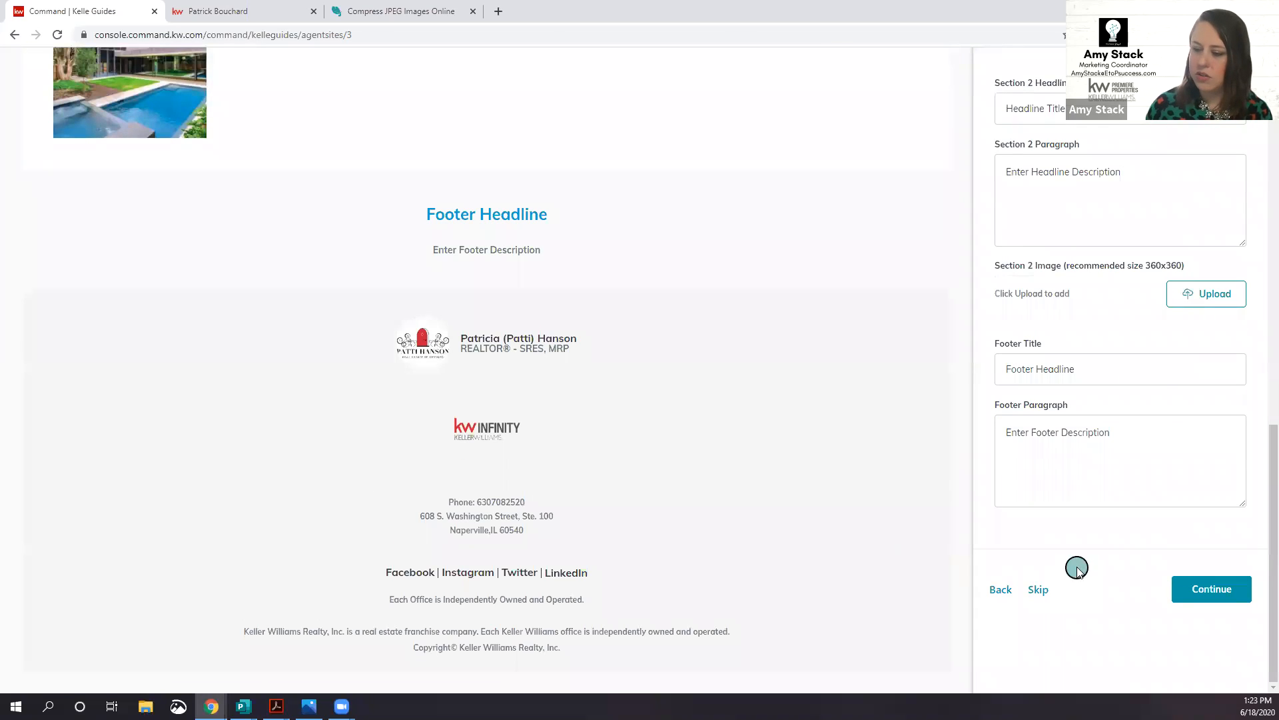
click(1038, 590)
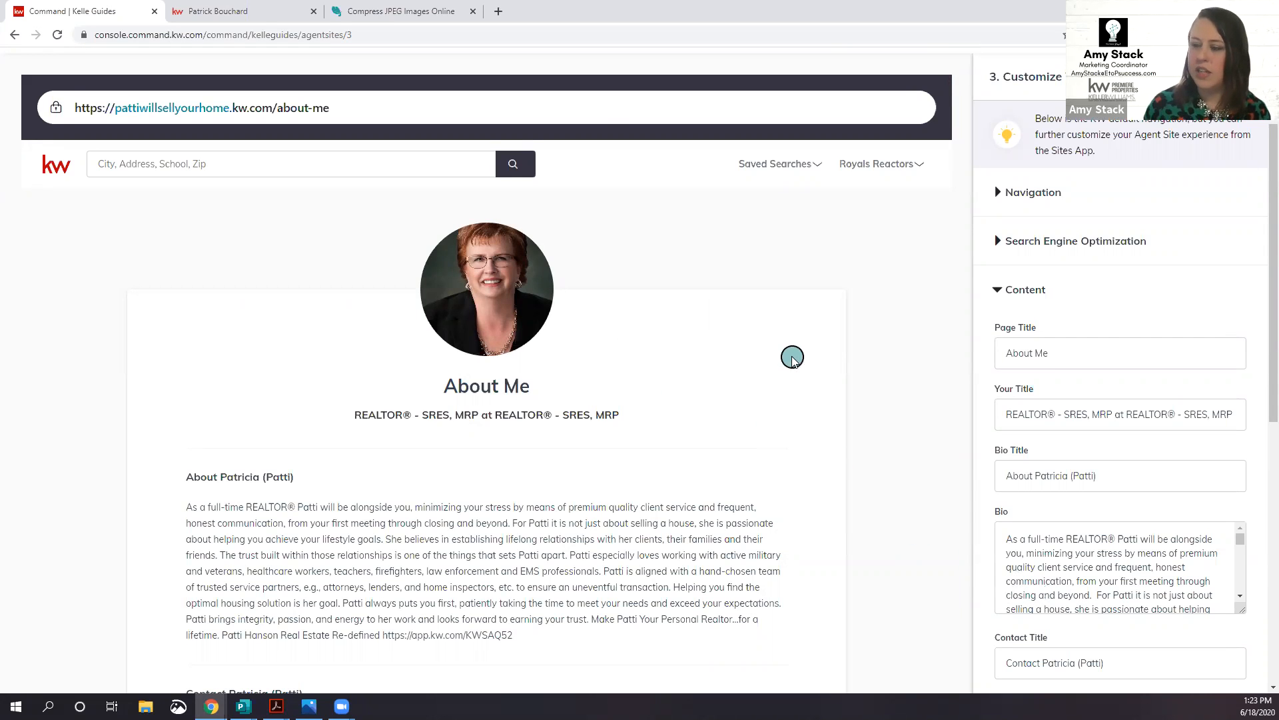
Step: Collapse the About Me Content panel and expand its Search Engine Optimization settings
scroll(792, 355, up, 2)
scroll(811, 362, down, 2)
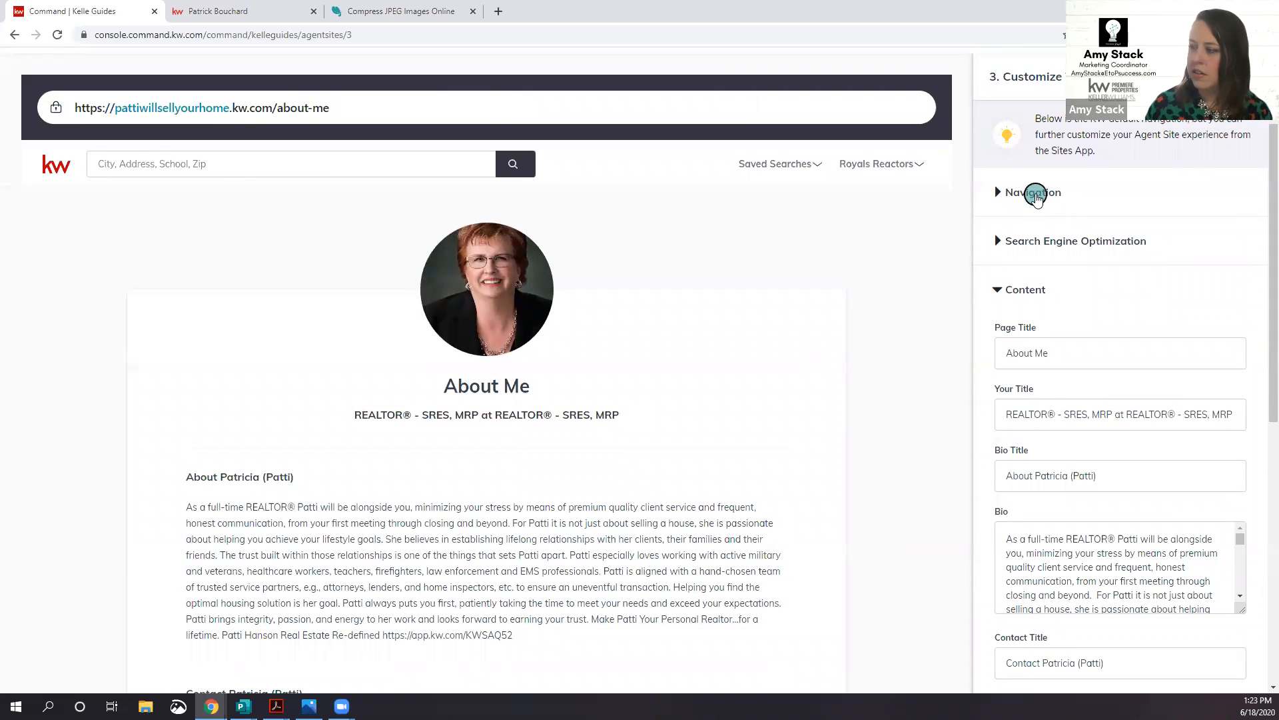
click(1041, 200)
click(1041, 195)
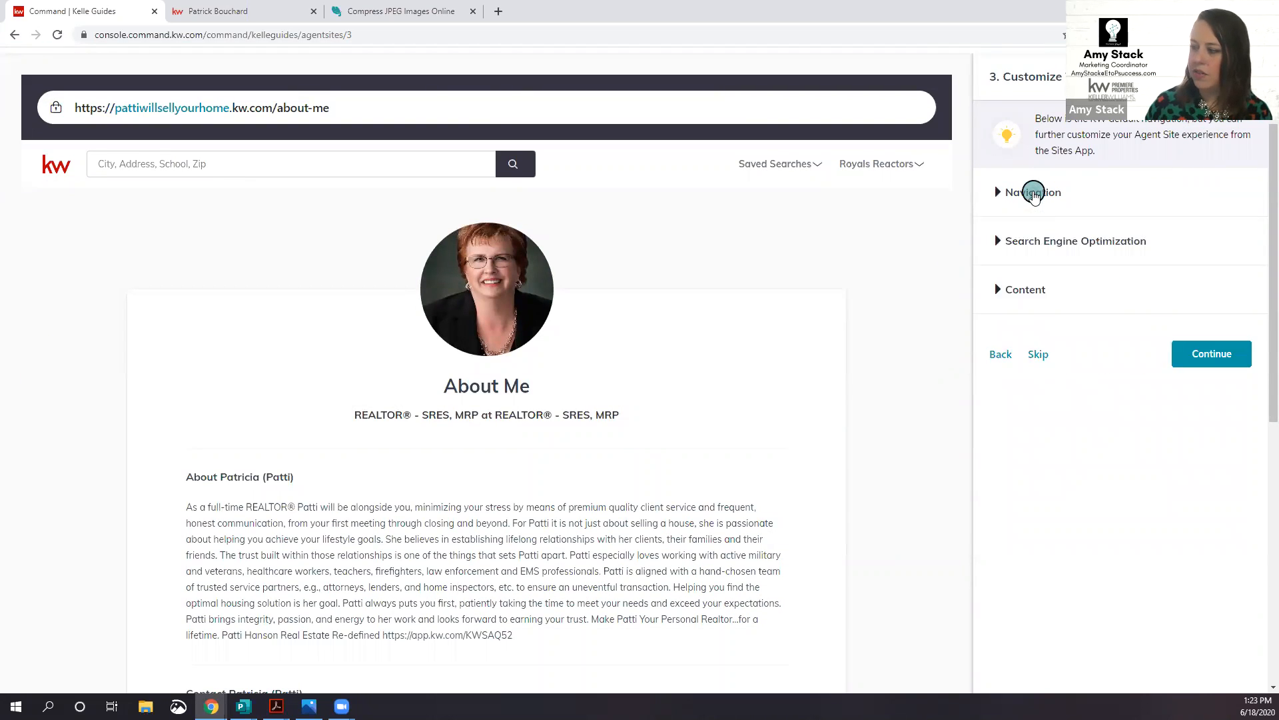
click(1048, 241)
click(1047, 242)
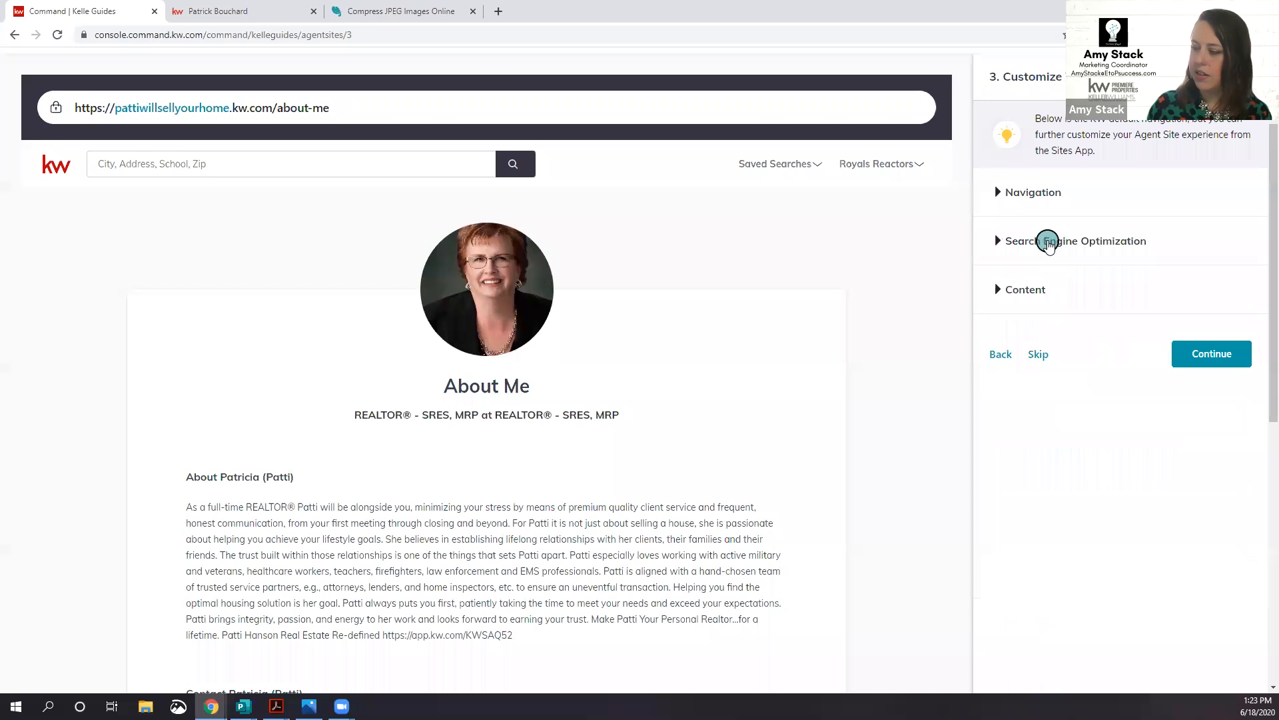
click(1023, 292)
click(1026, 292)
click(1028, 246)
click(1028, 245)
click(1028, 246)
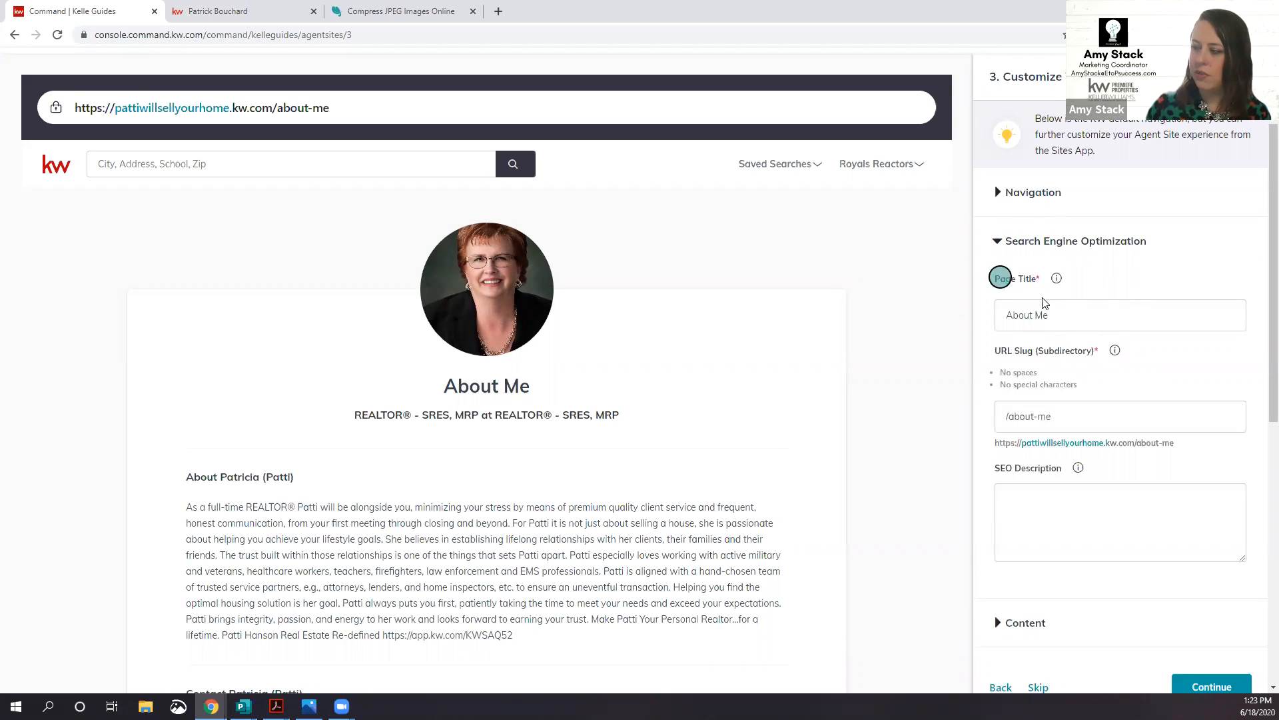
Step: Select the 'About Me' page title text and compare it with the example agent site tab
mouse_move(1057, 280)
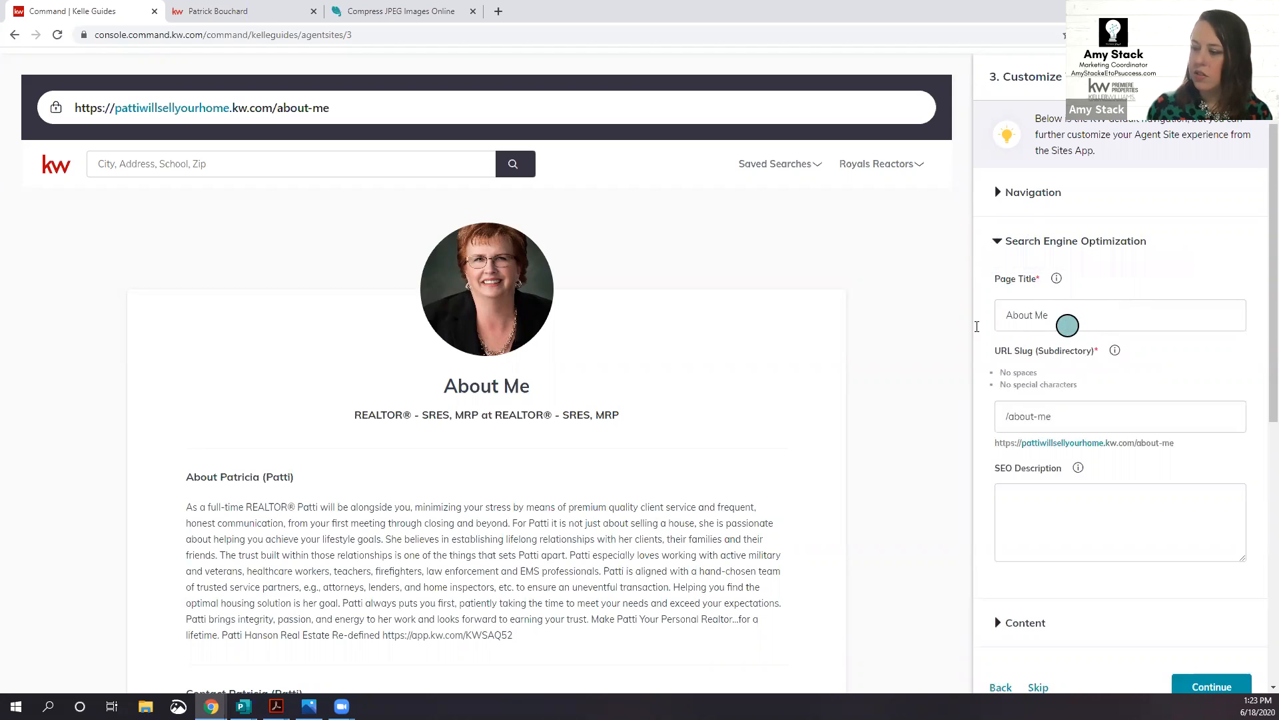
double_click(1012, 315)
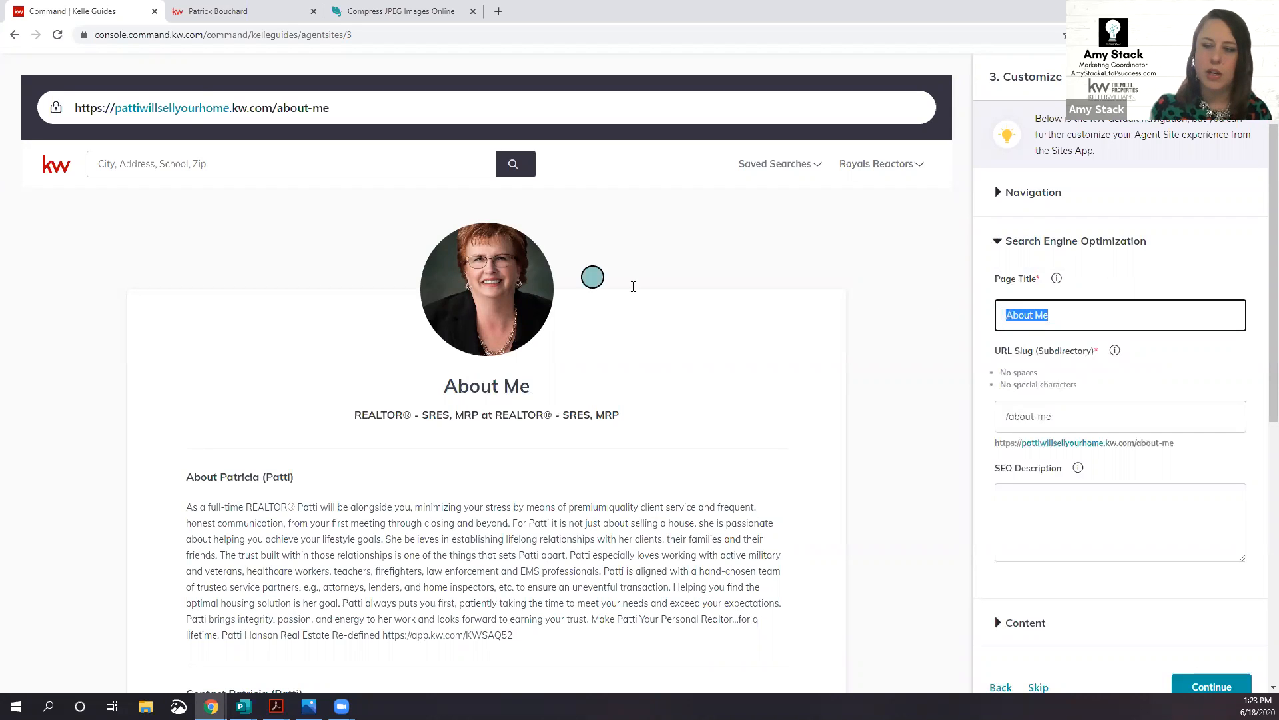
click(257, 12)
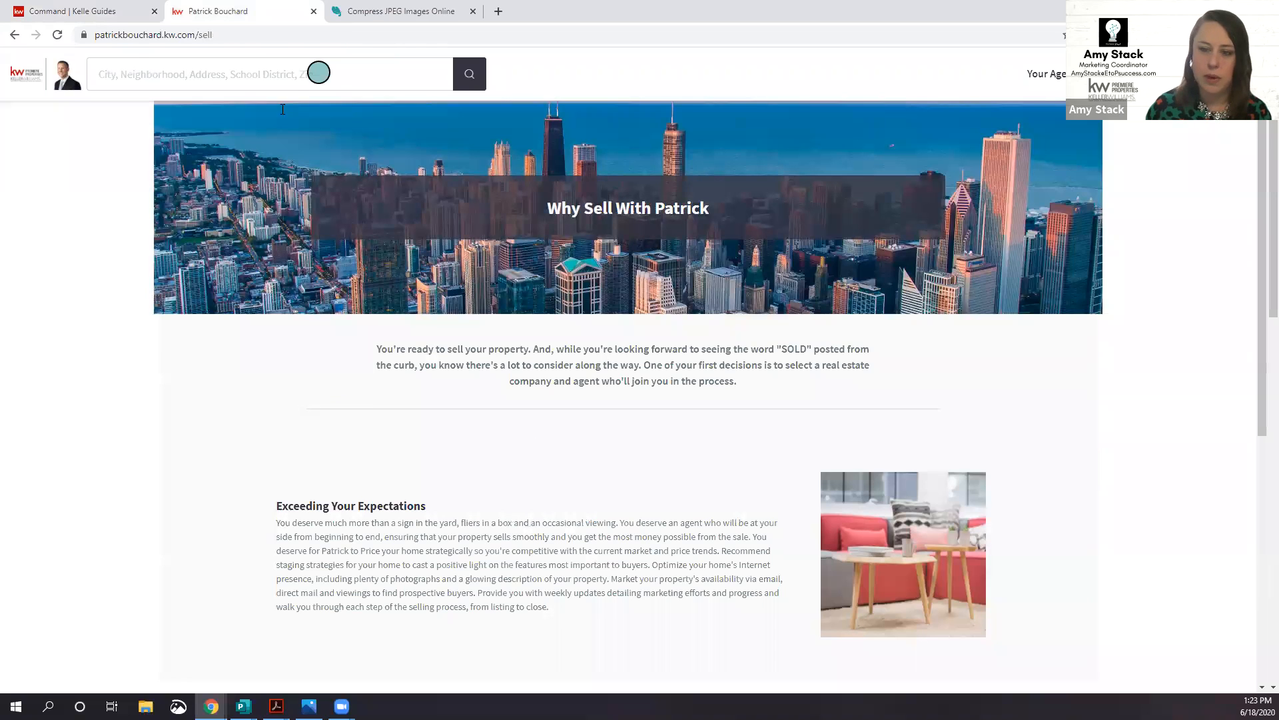
click(67, 15)
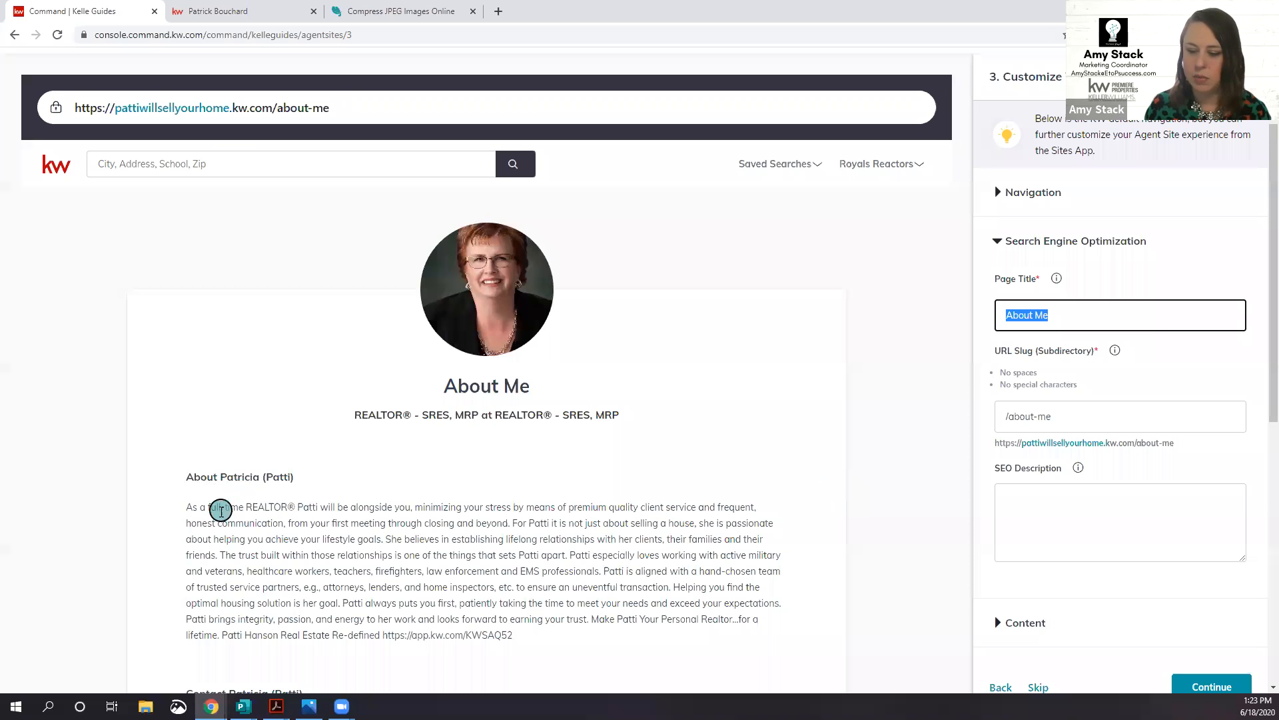
Step: Set the About Me SEO page title to 'About Patti' and review the SEO fields
scroll(500, 571, down, 6)
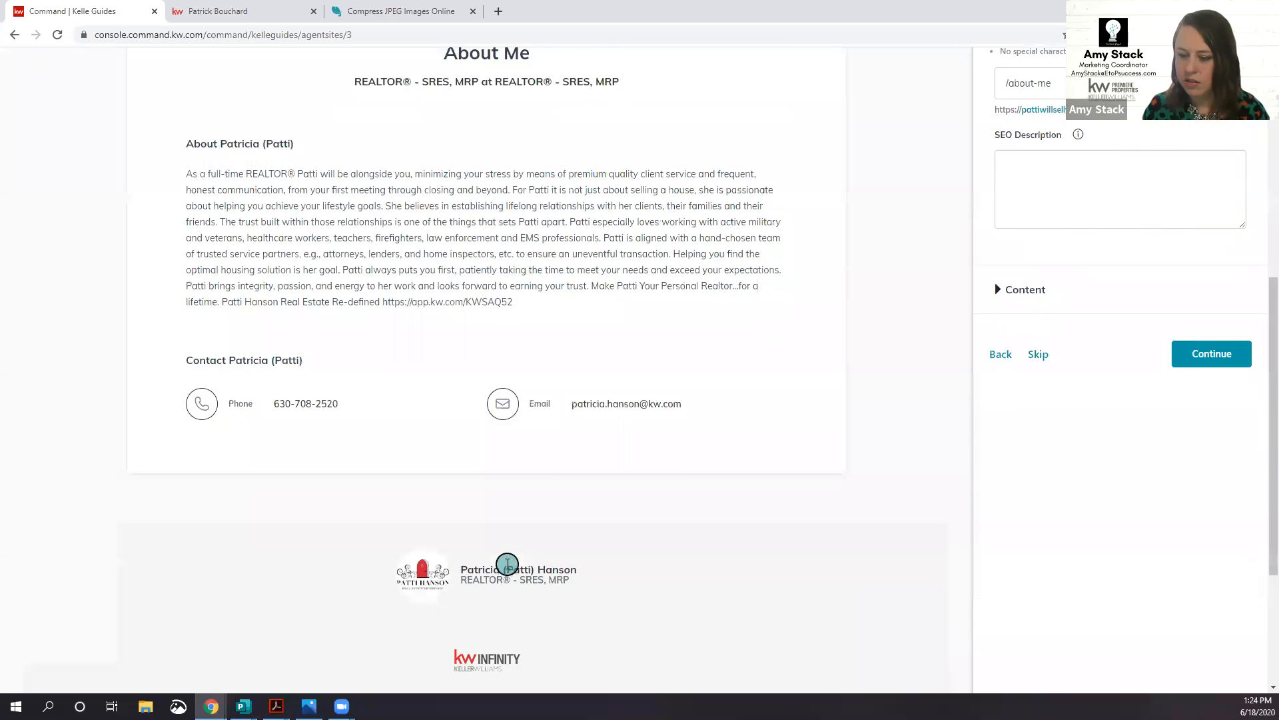
scroll(403, 377, up, 3)
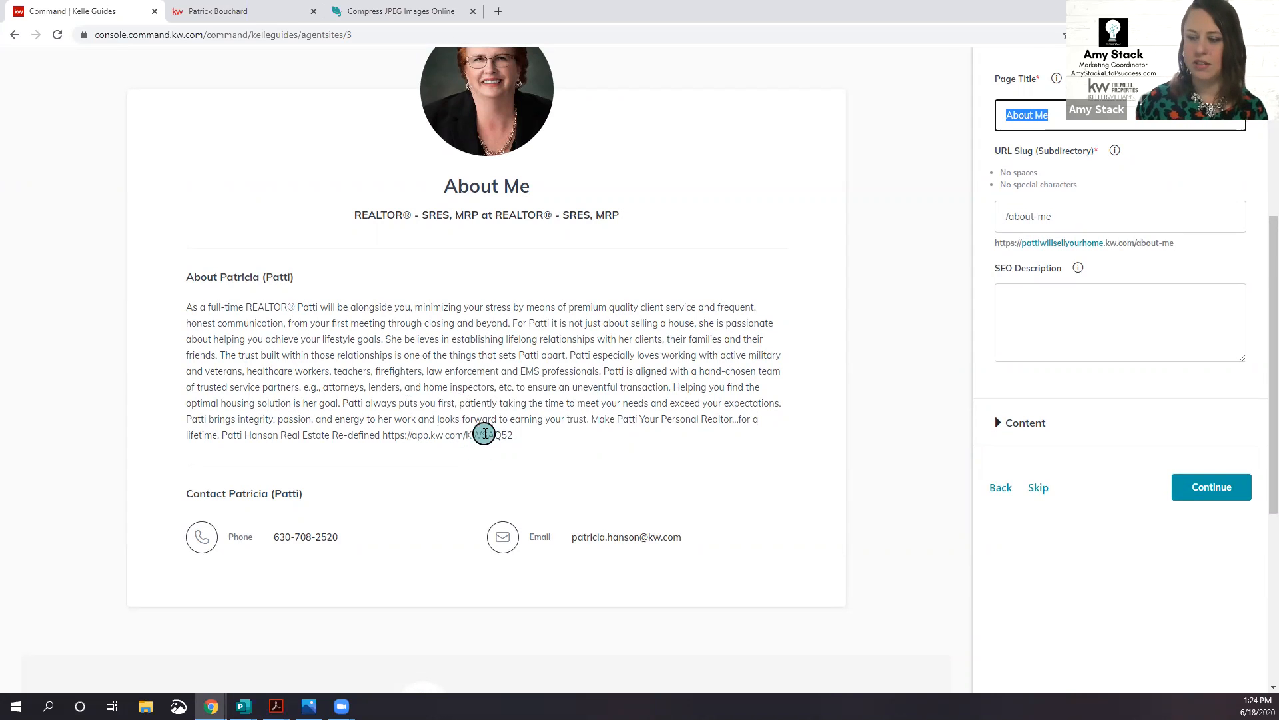
scroll(484, 434, up, 1)
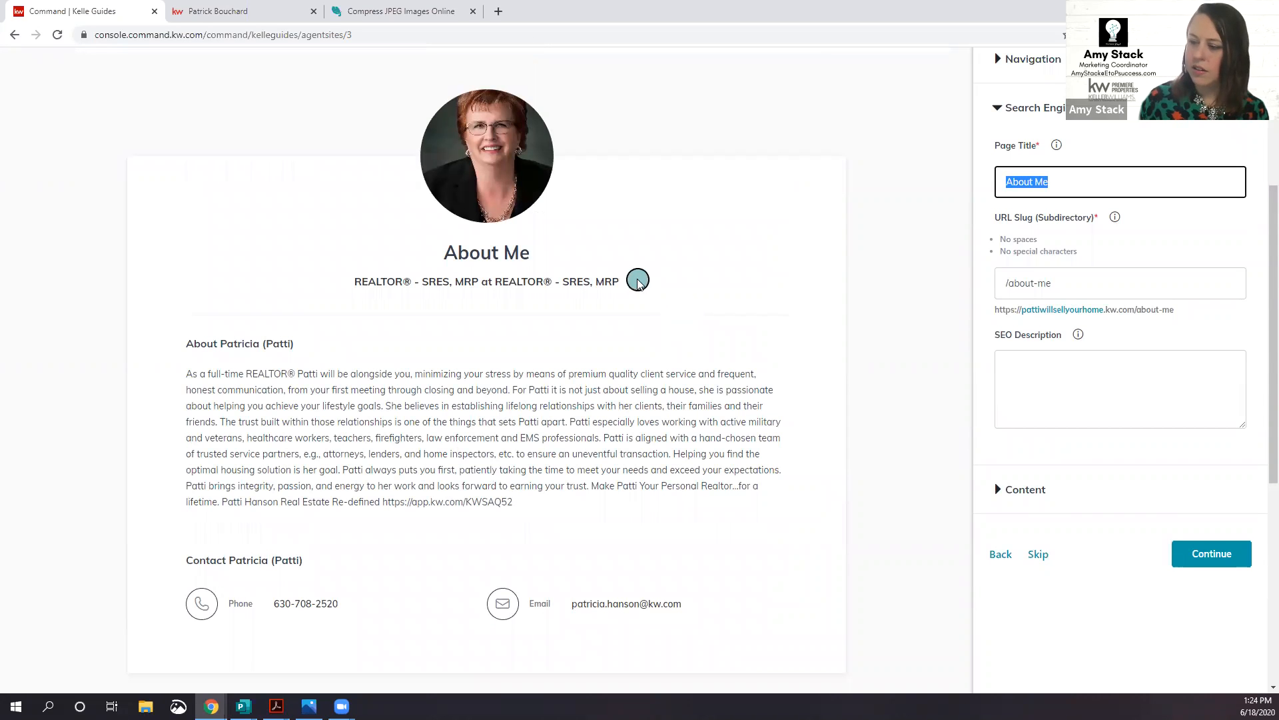
scroll(653, 276, down, 2)
scroll(835, 254, up, 1)
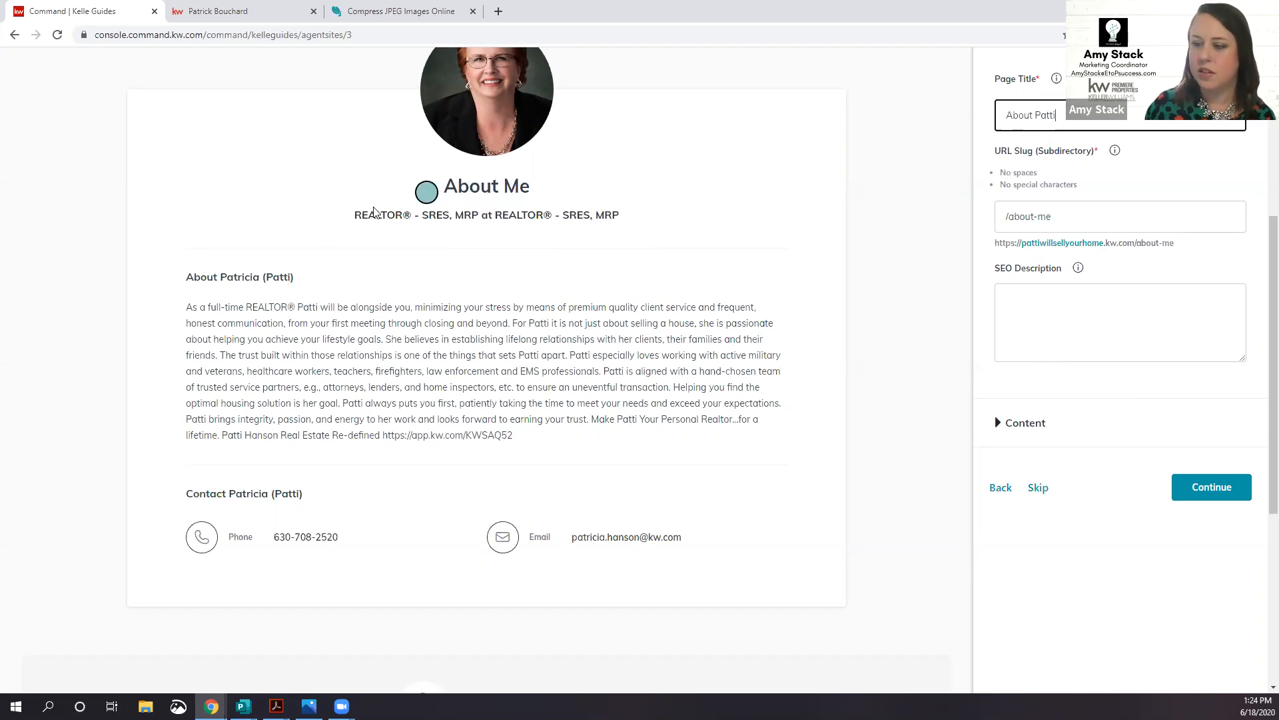
scroll(640, 338, up, 2)
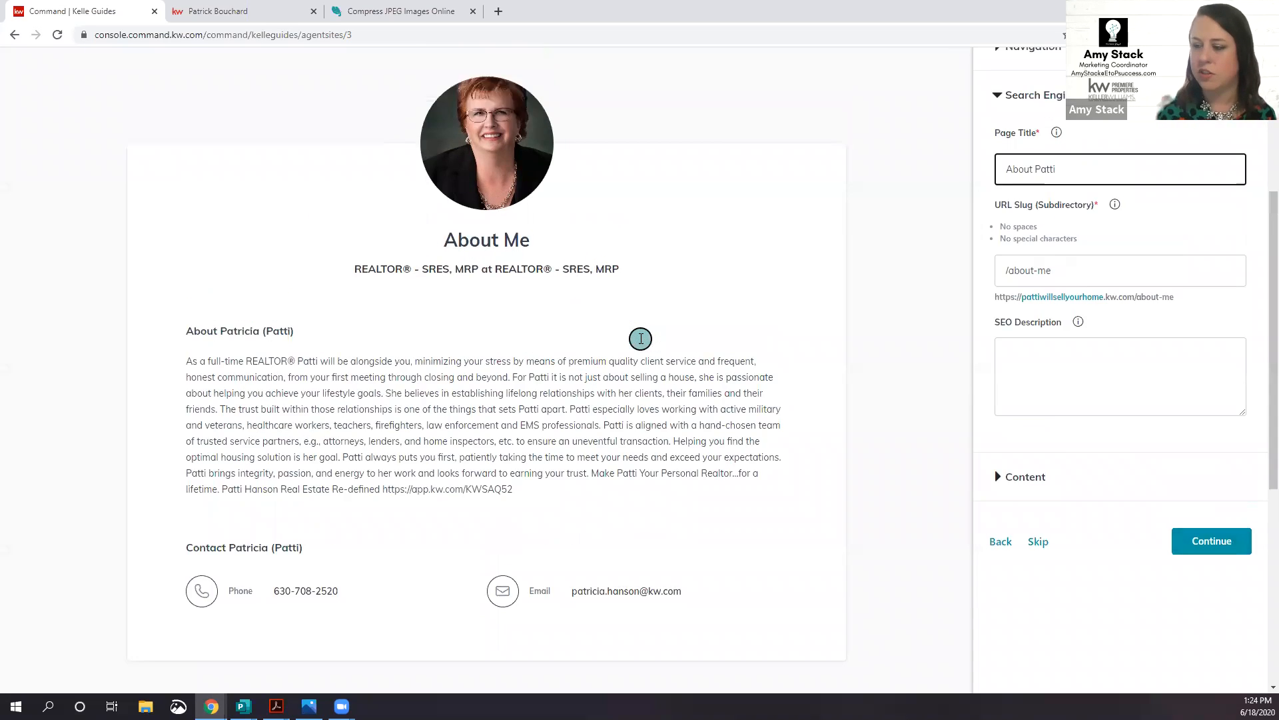
scroll(640, 338, up, 5)
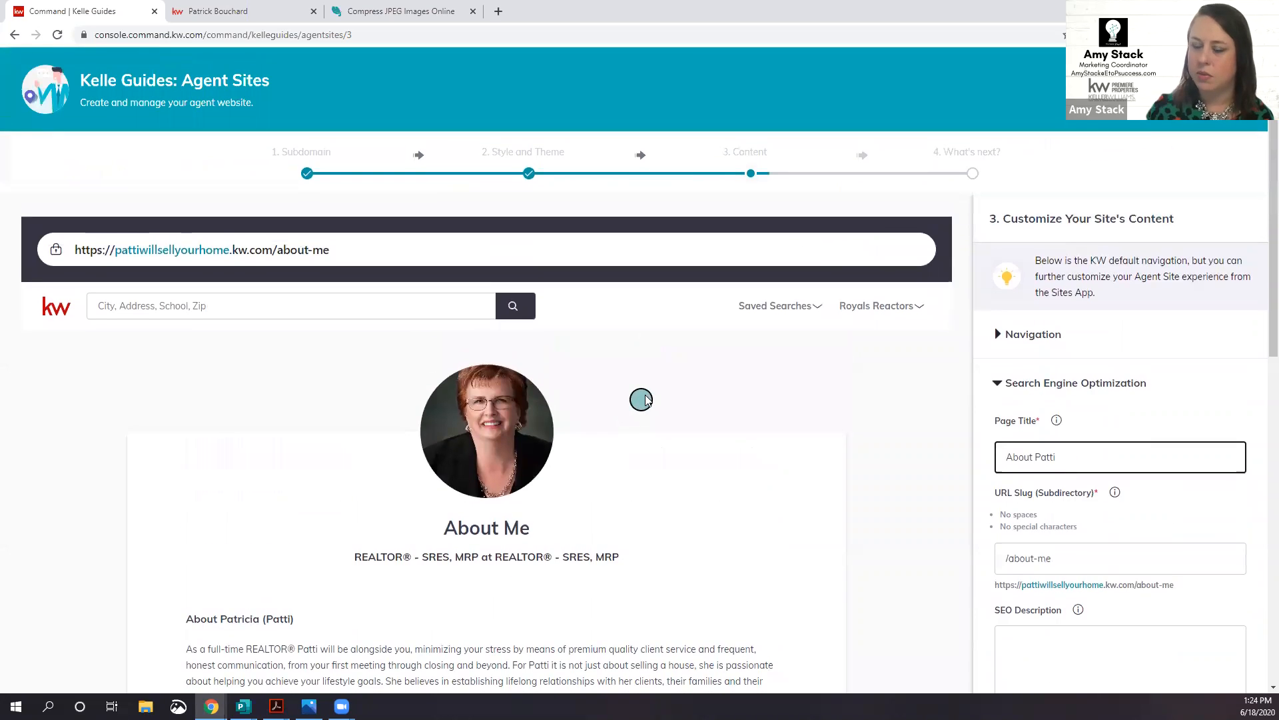
scroll(641, 400, down, 2)
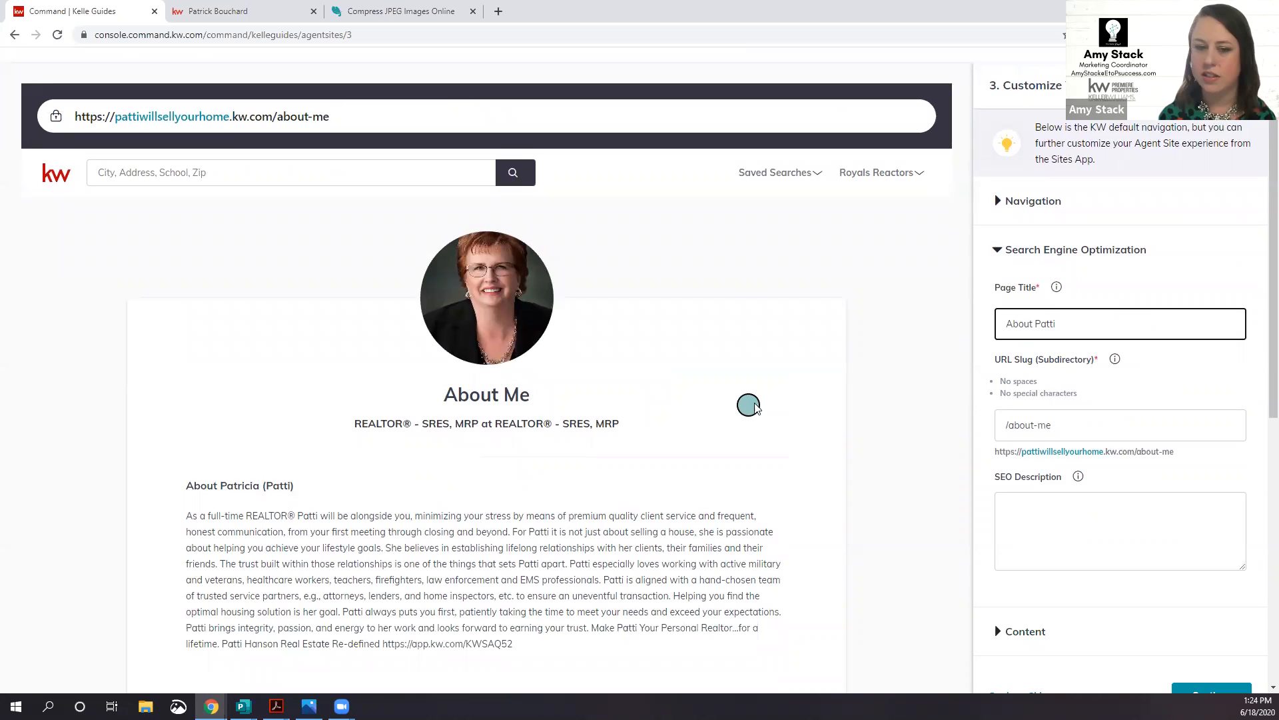
scroll(752, 403, down, 2)
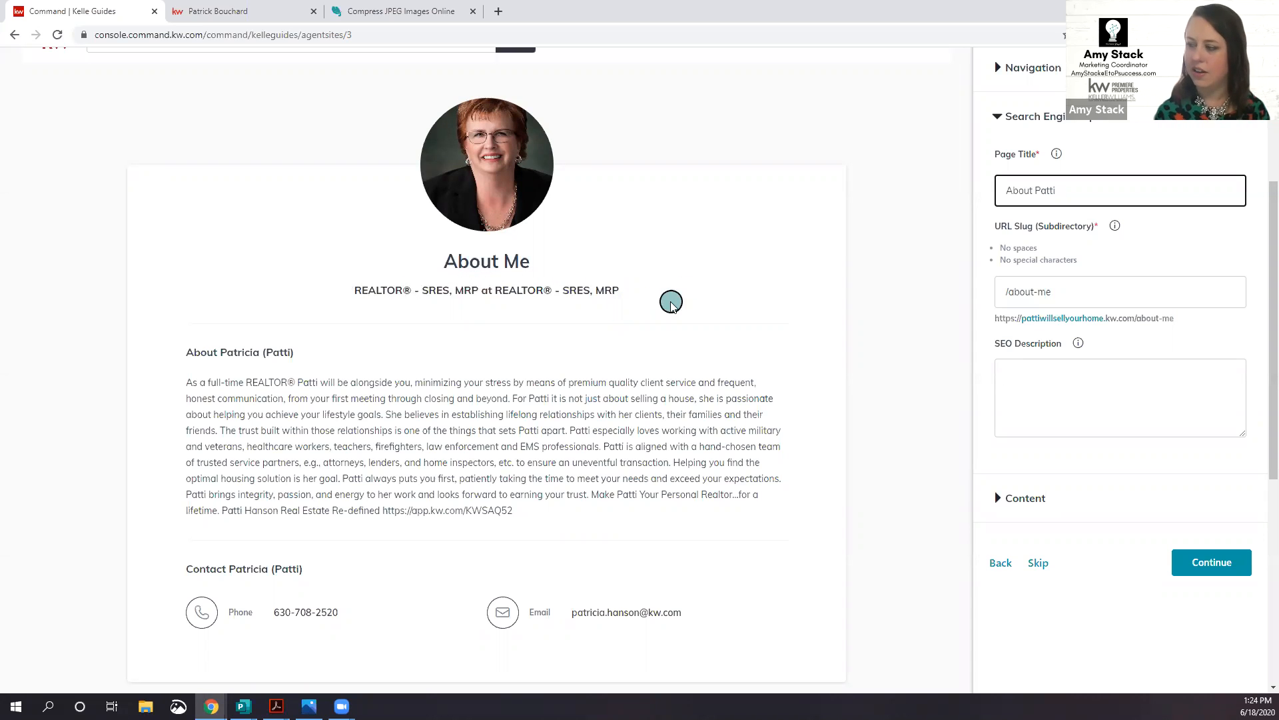
scroll(739, 250, down, 2)
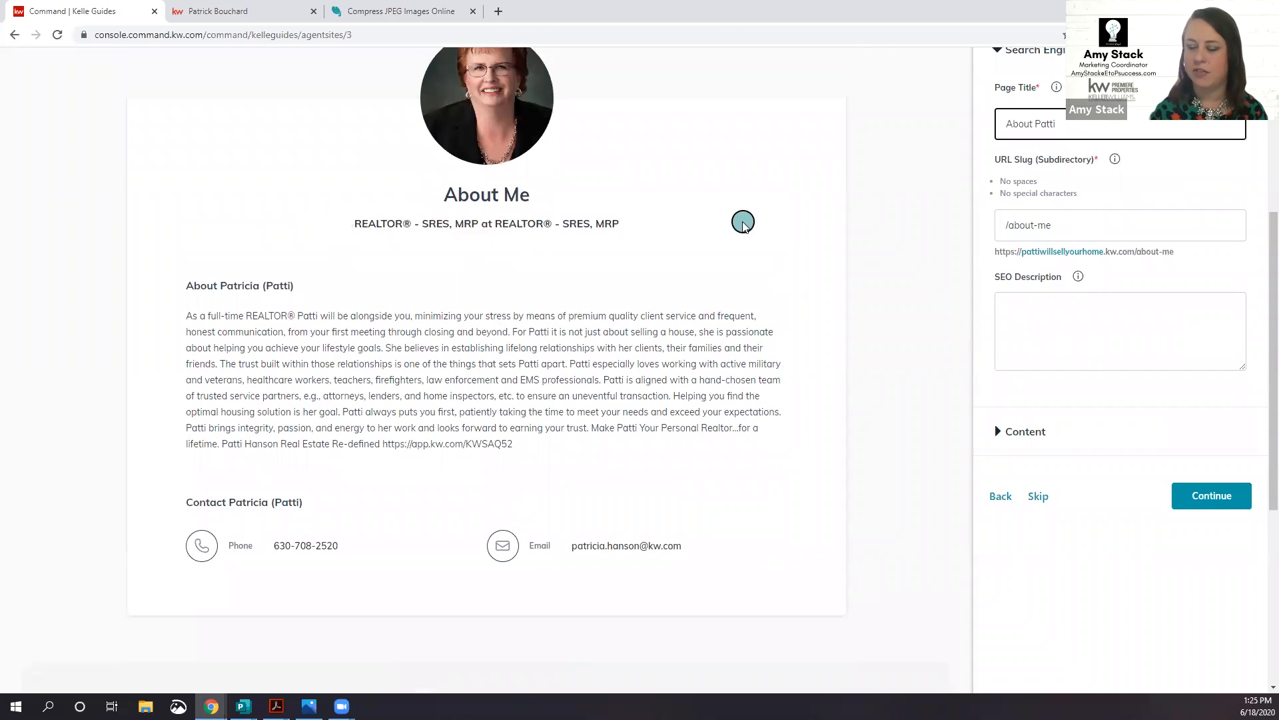
scroll(746, 230, down, 2)
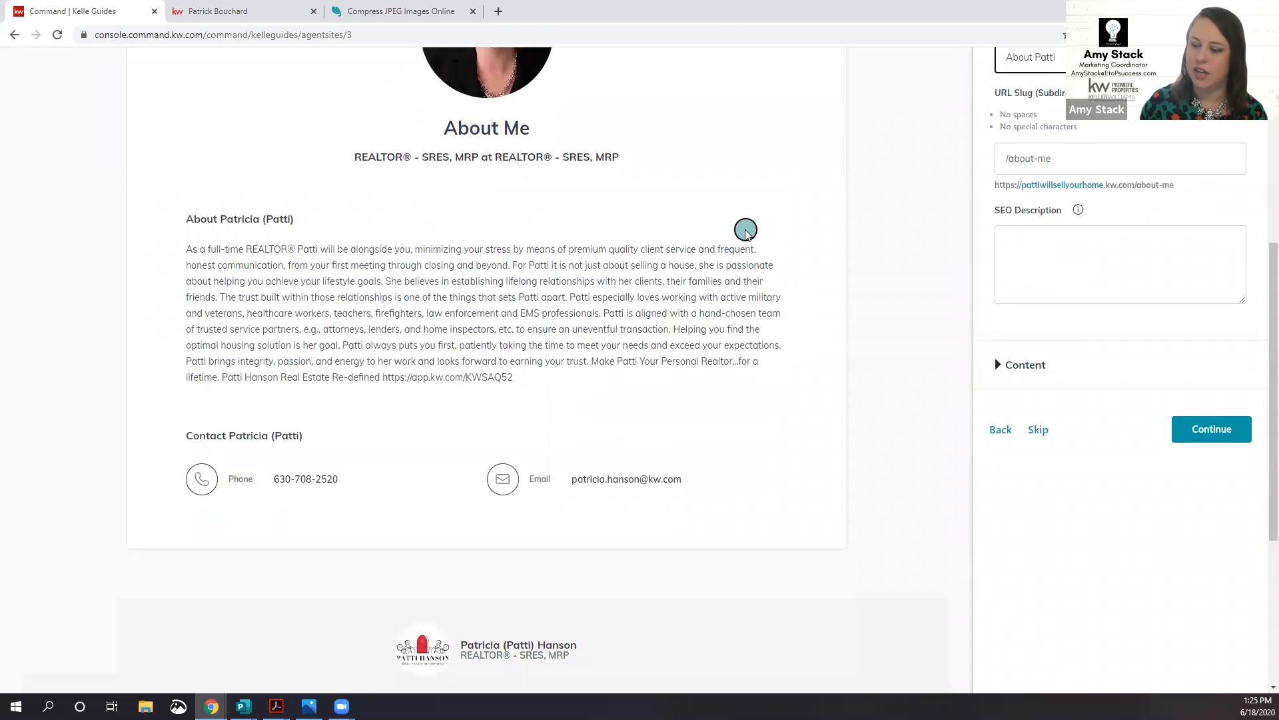
scroll(841, 266, up, 2)
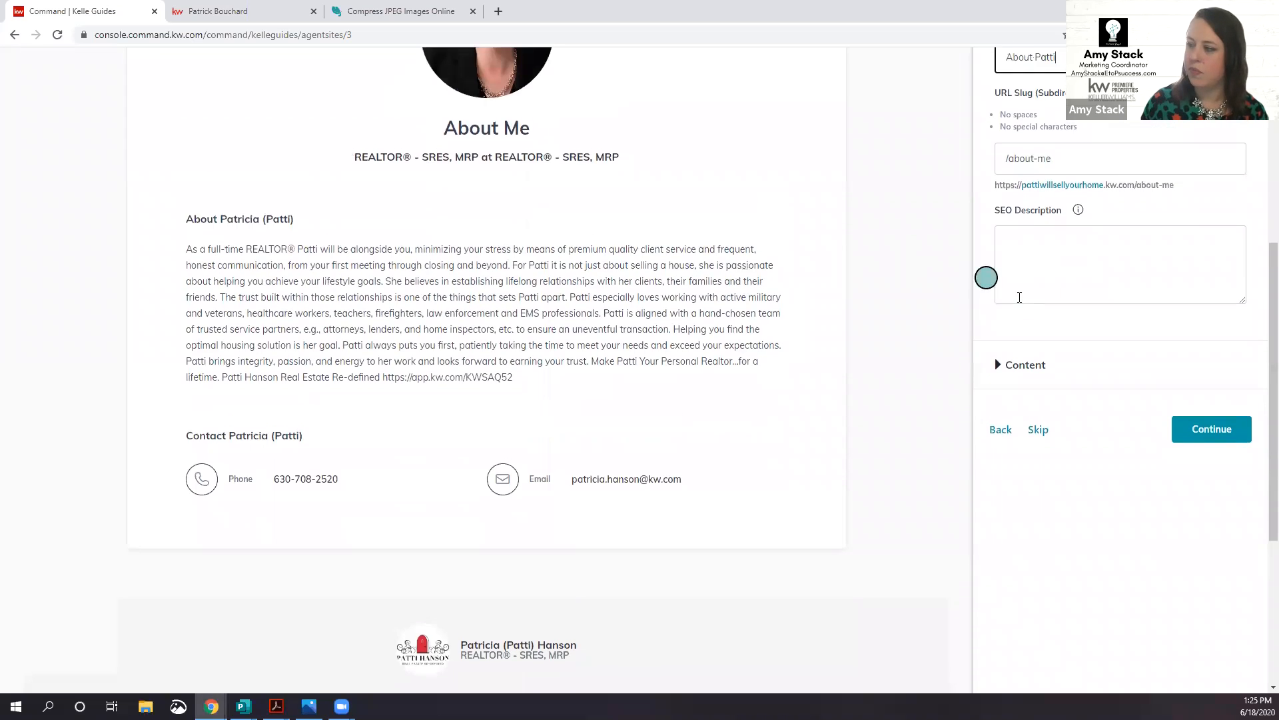
Step: Expand the About Me Content settings and look through the bio and contact details
click(1025, 434)
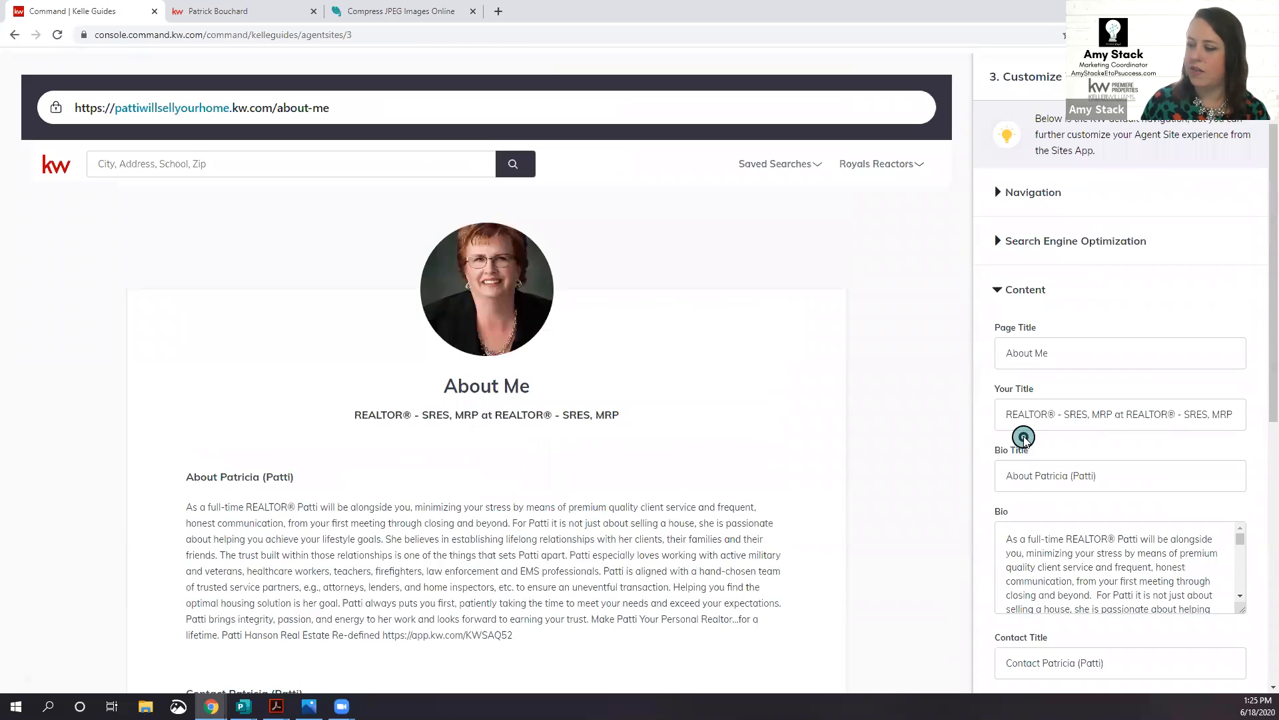
scroll(894, 421, down, 3)
scroll(1037, 369, down, 5)
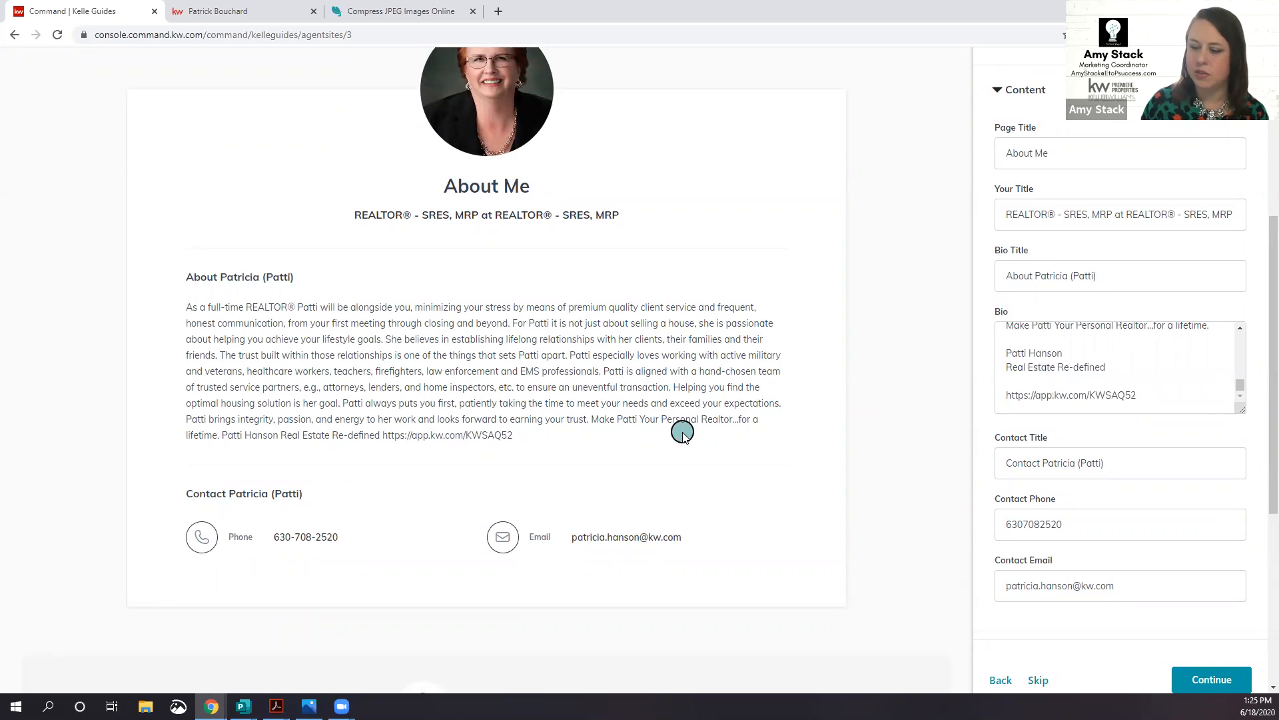
scroll(596, 412, up, 2)
scroll(623, 400, down, 2)
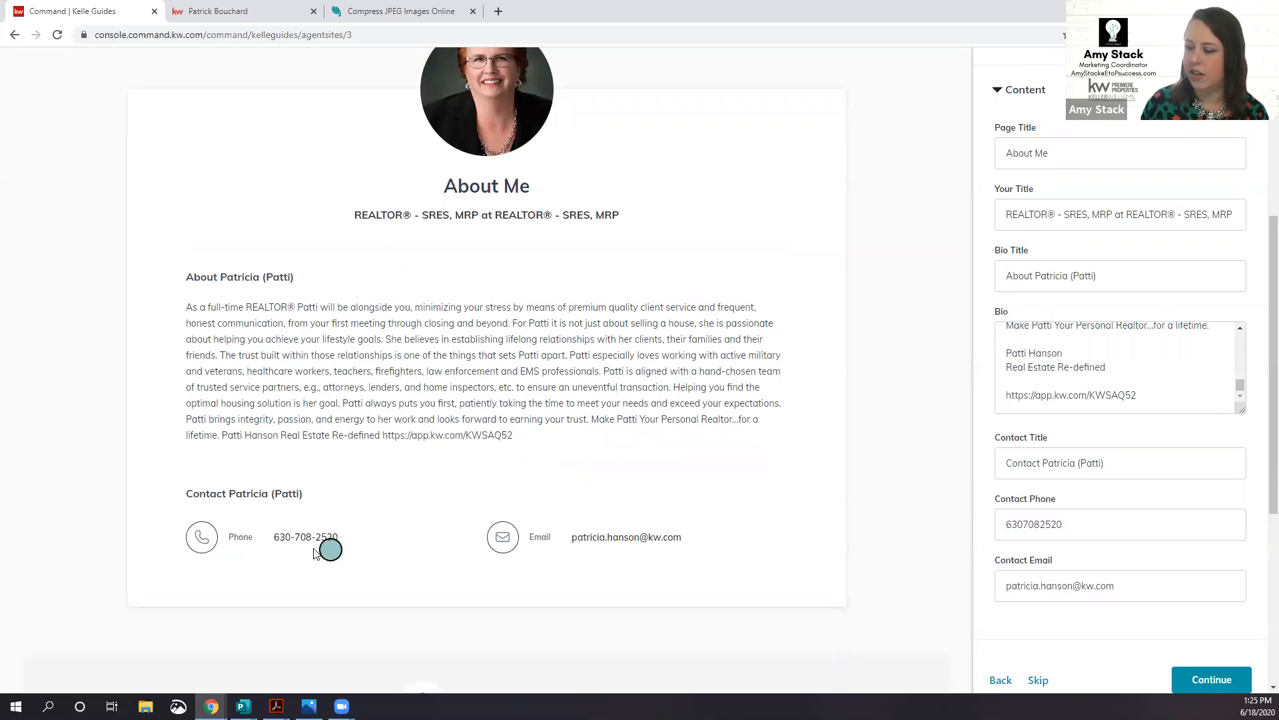
scroll(703, 520, down, 1)
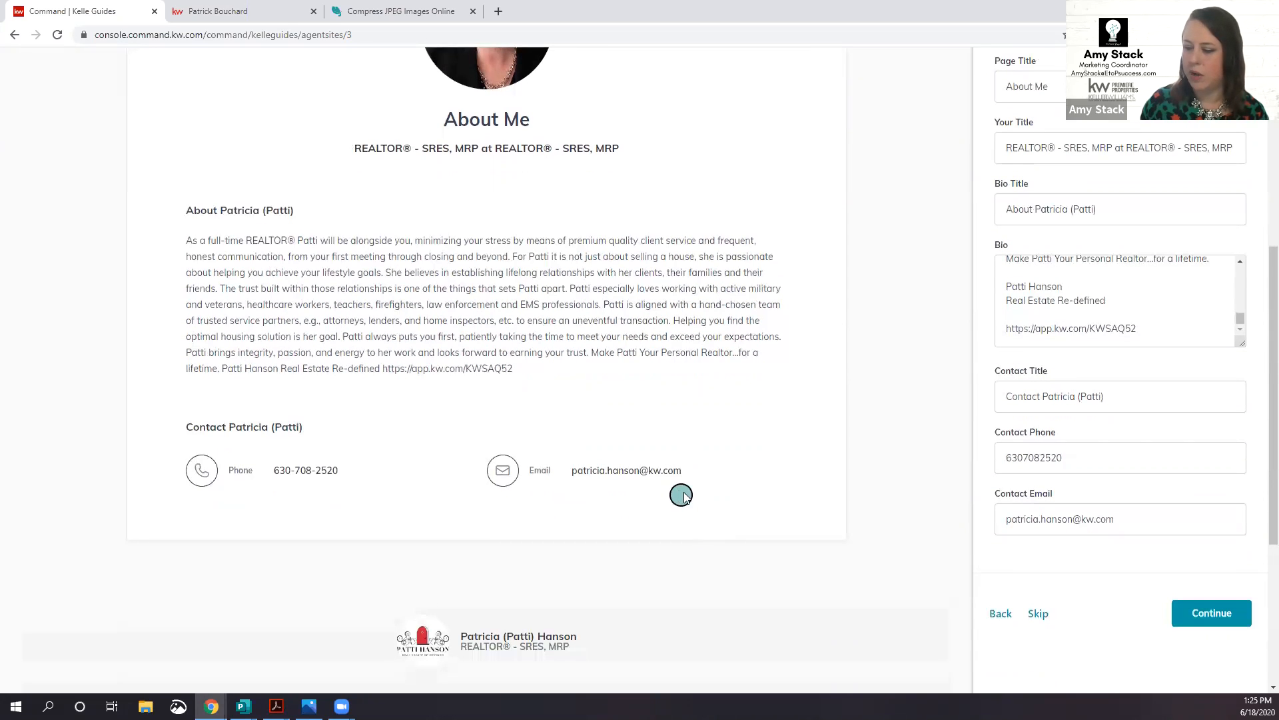
Step: Move to the Contact Us page and set its intro paragraph to 'Looking to learn more?'
click(1212, 616)
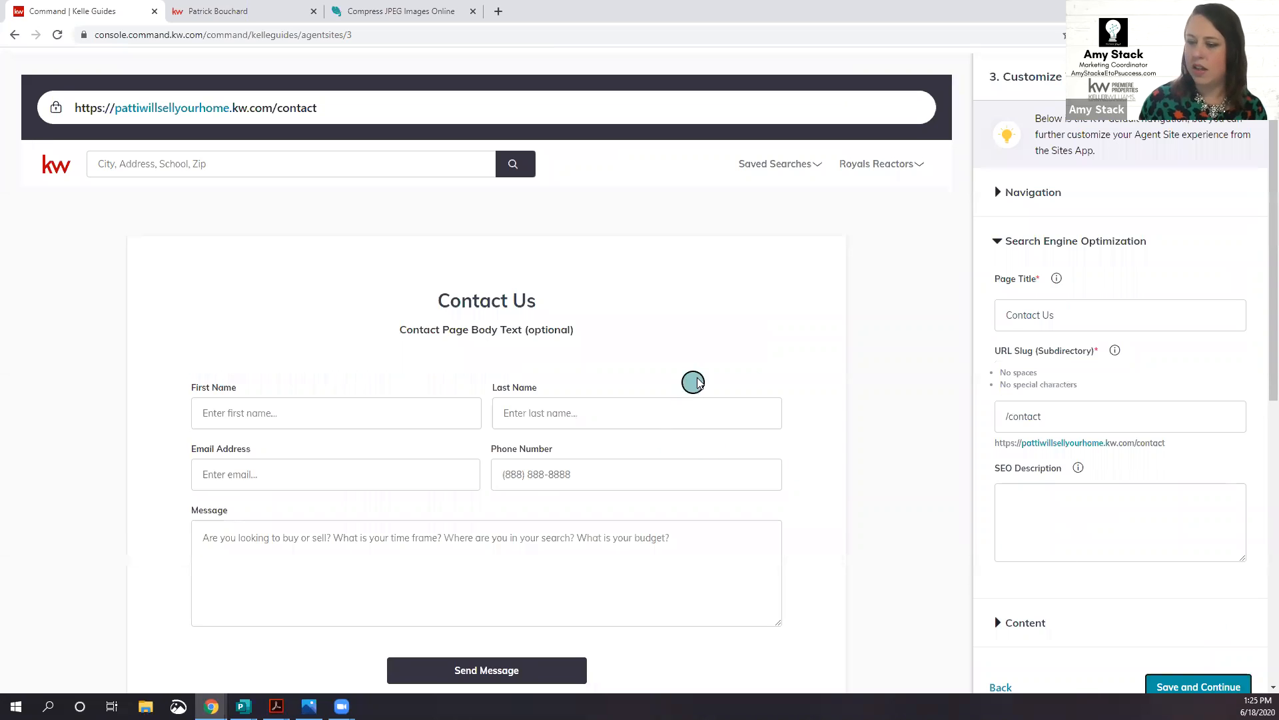
click(1042, 315)
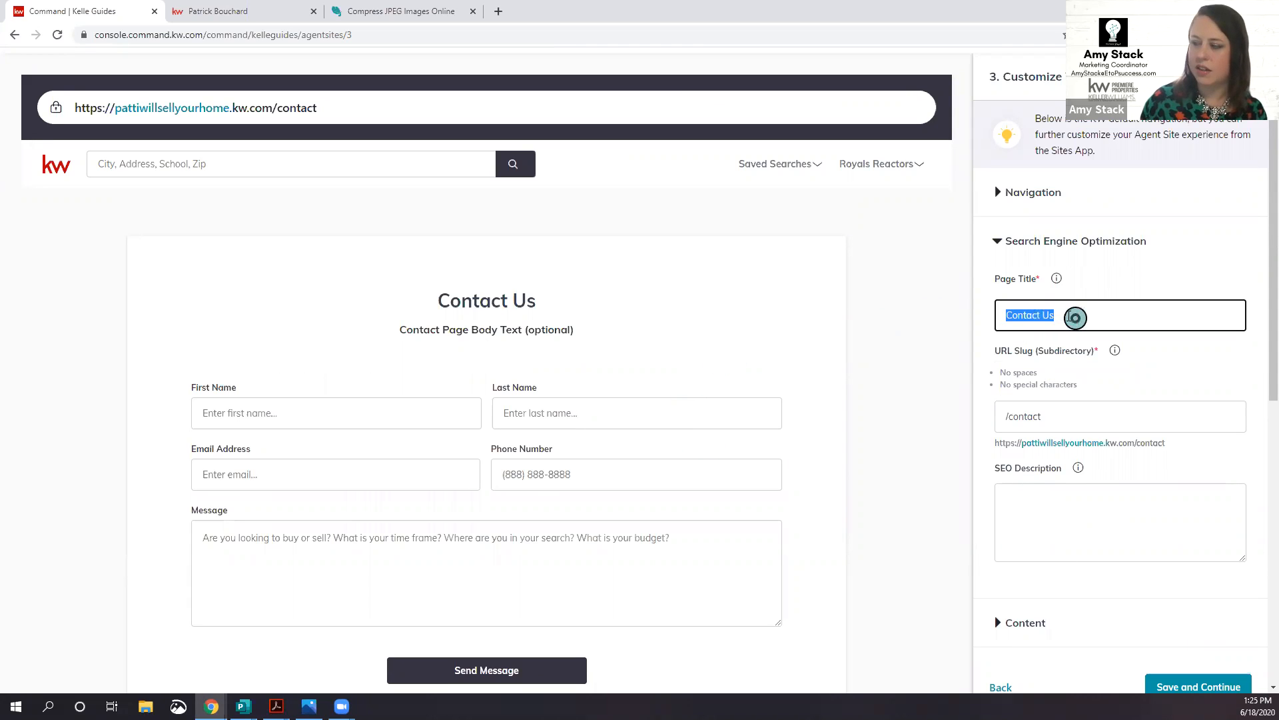
click(1061, 313)
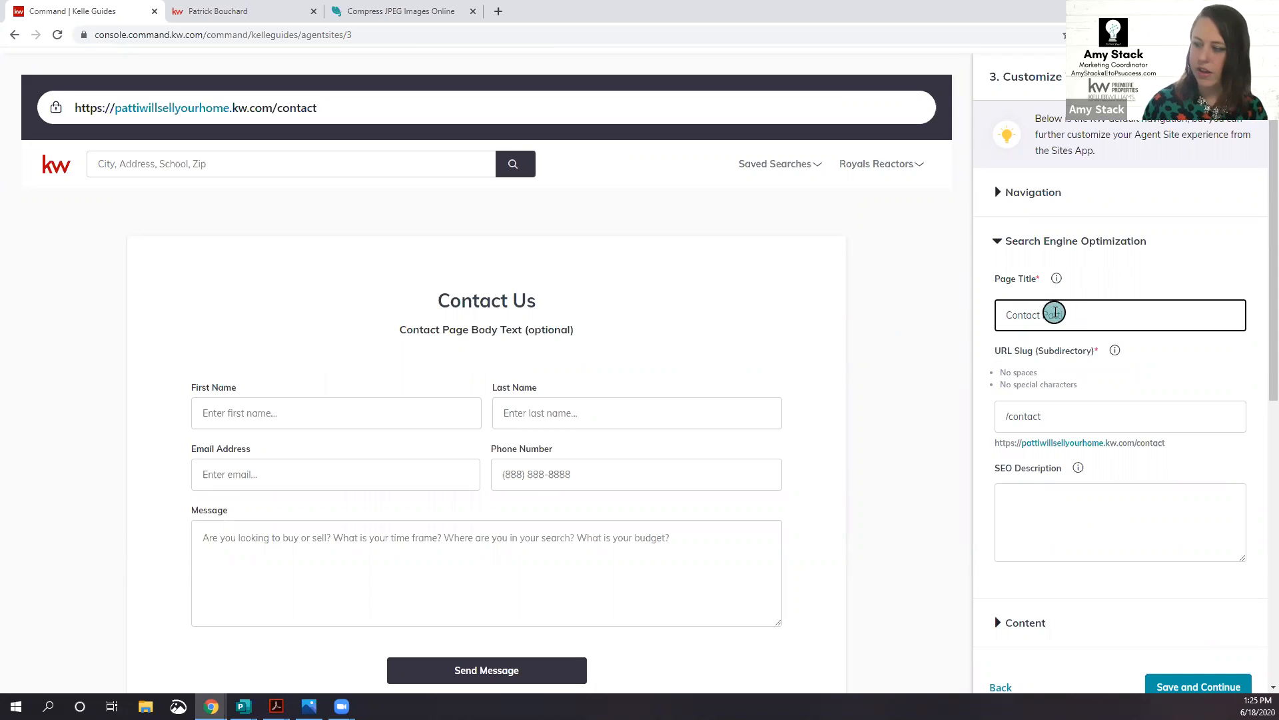
click(1023, 620)
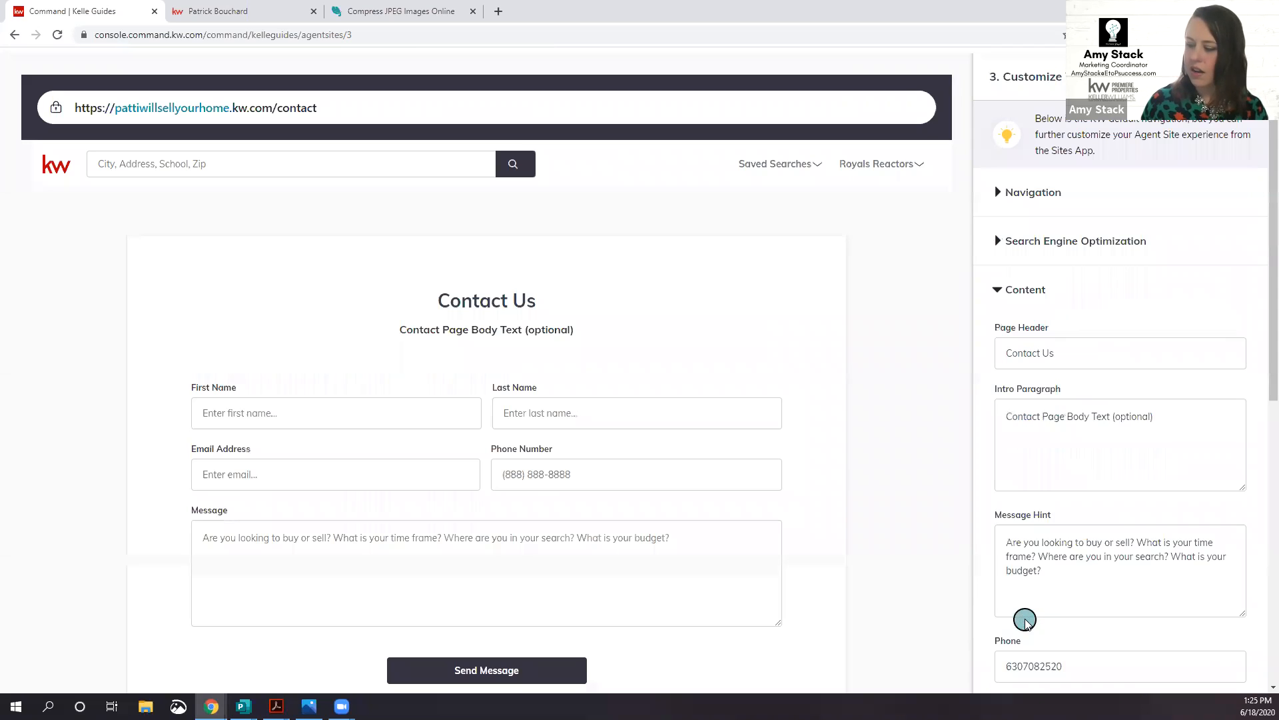
scroll(982, 424, down, 1)
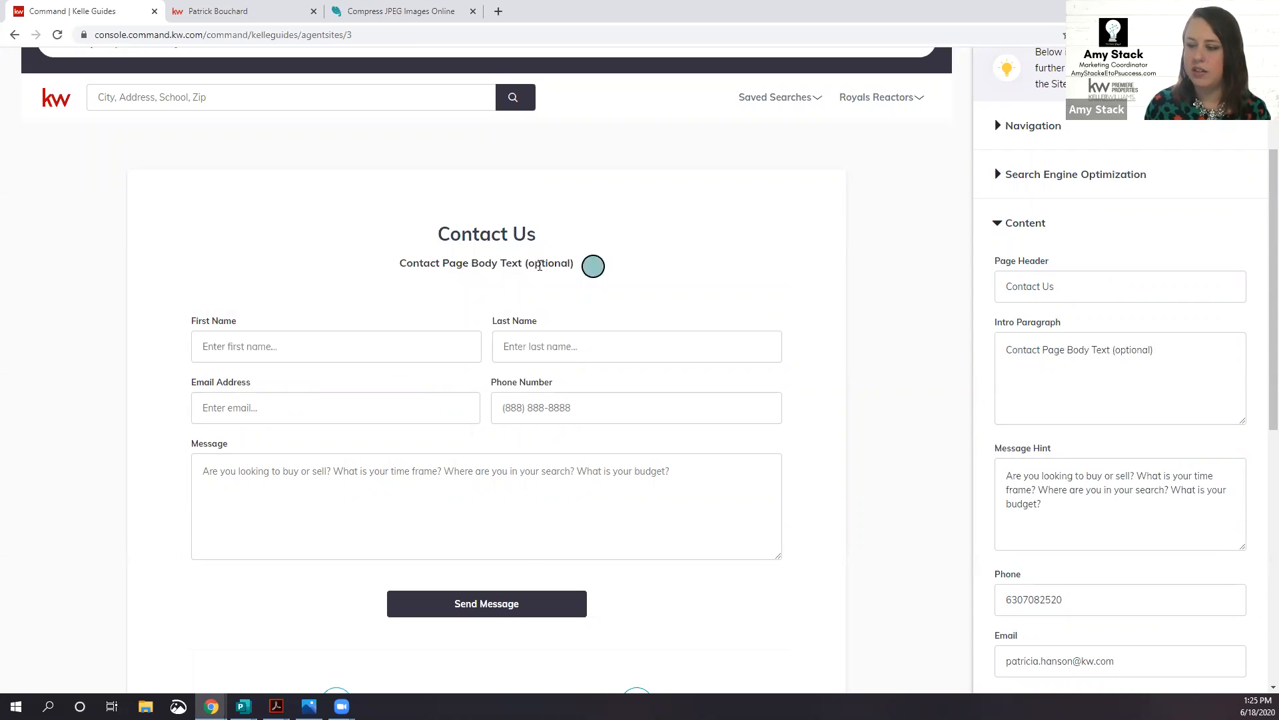
double_click(1052, 351)
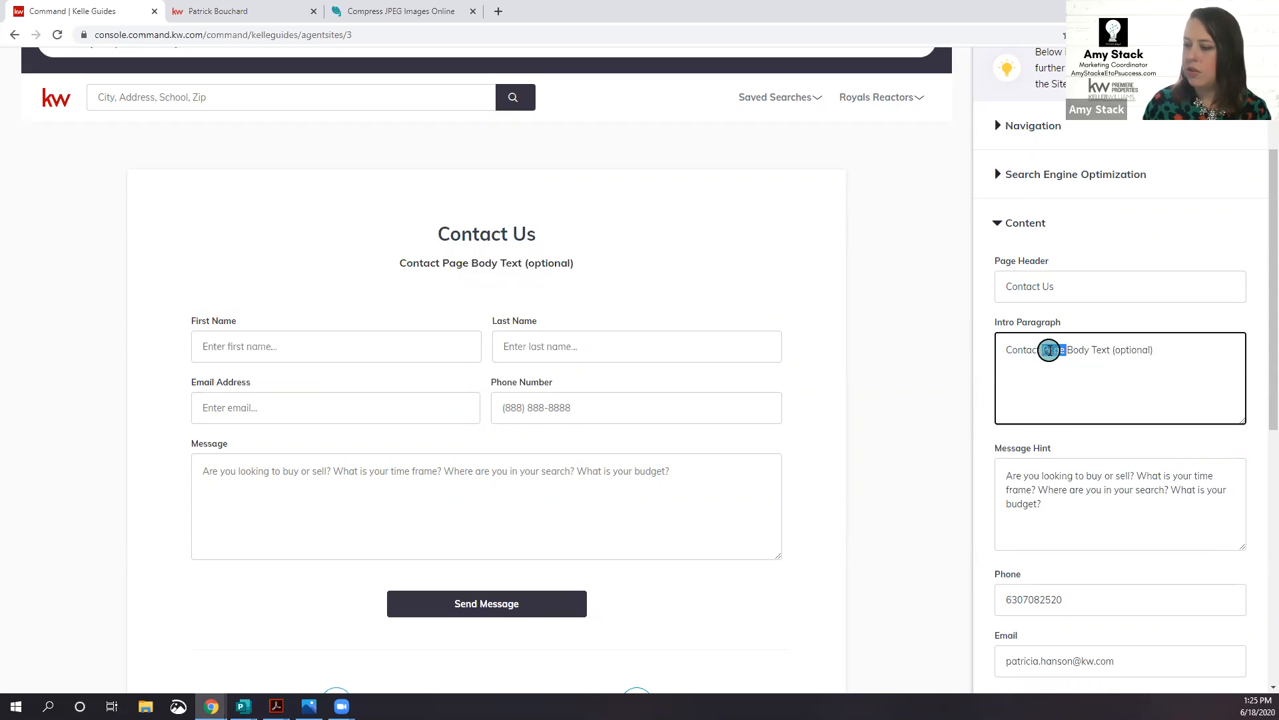
triple_click(1050, 350)
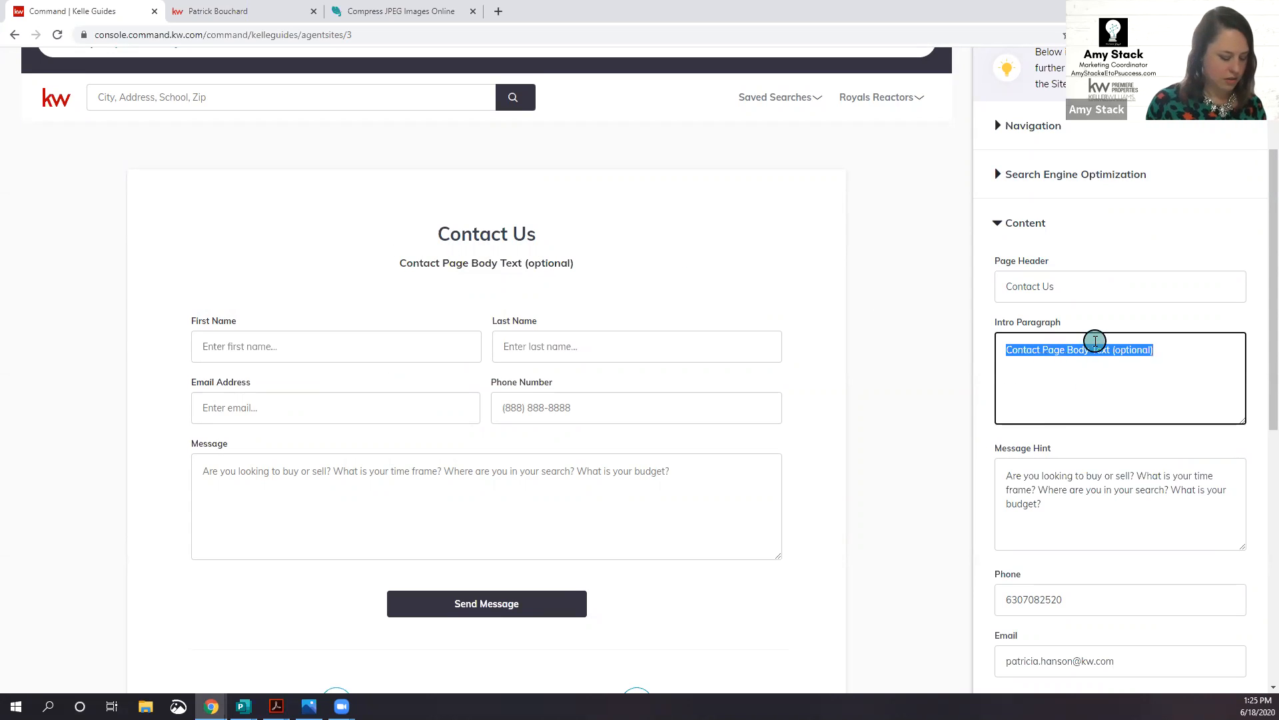
text(Looking to learn more?)
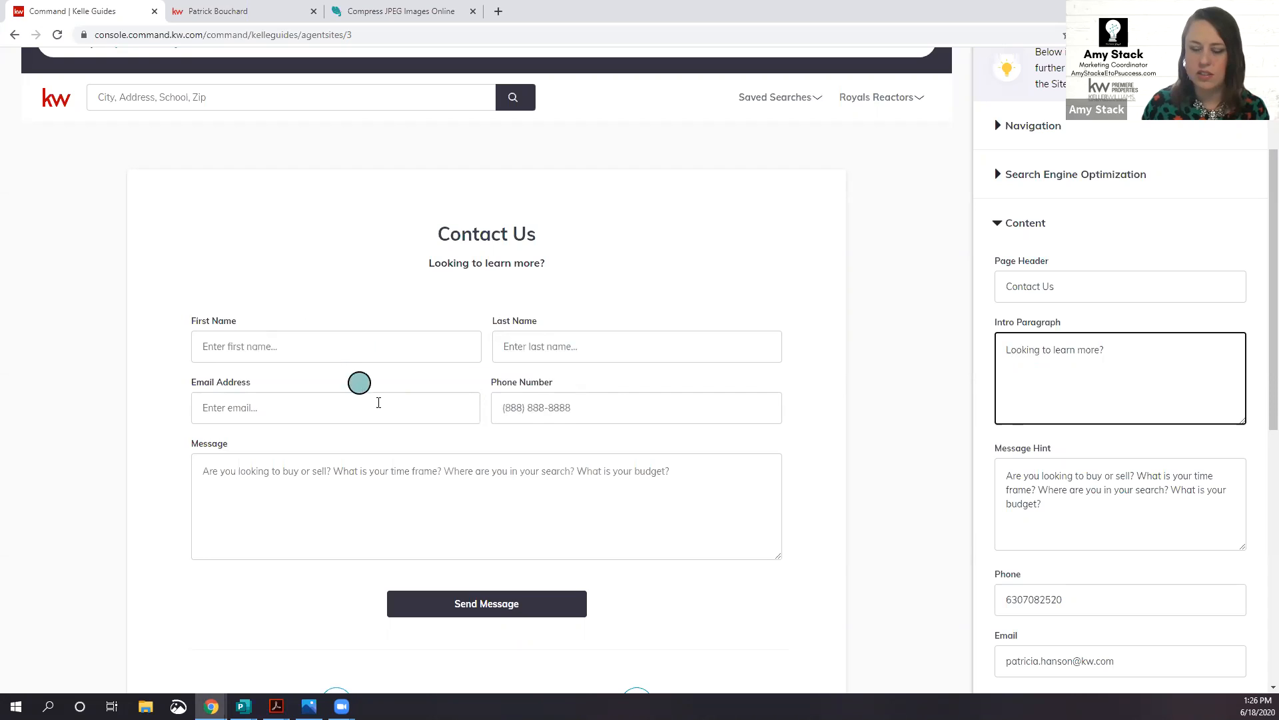
Step: Scroll the preview to check the contact form and its message box
scroll(619, 395, down, 3)
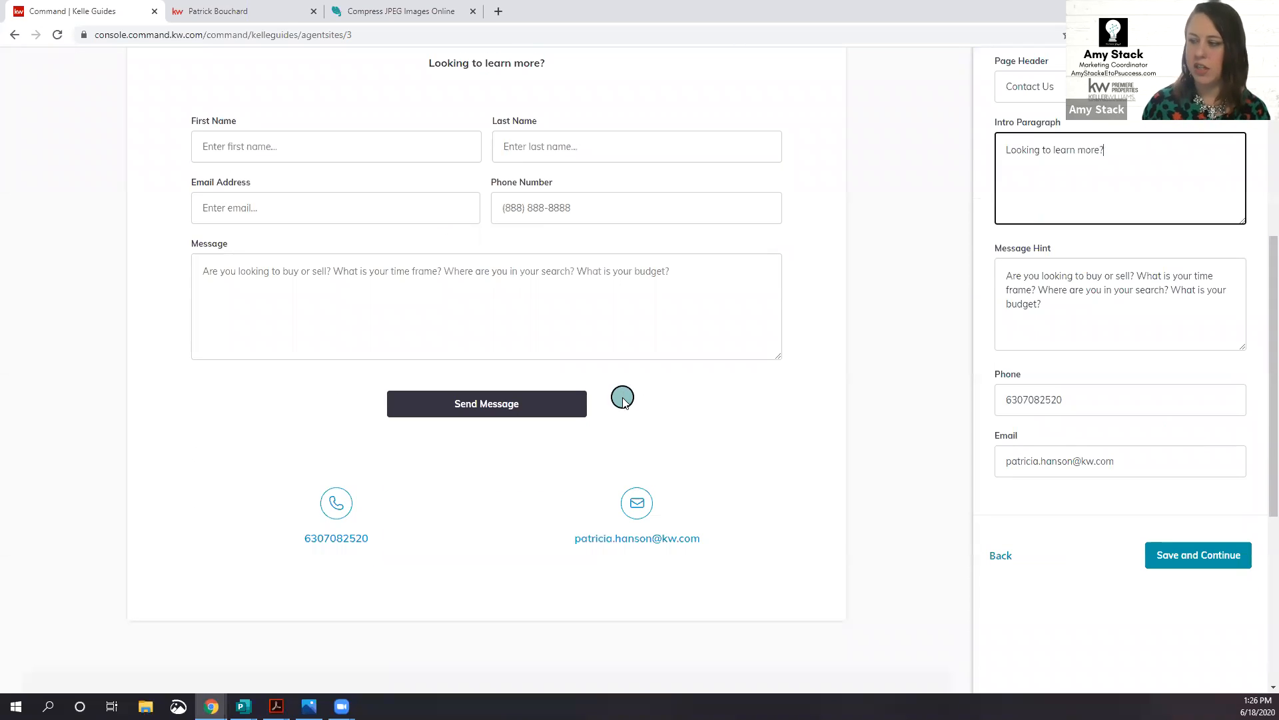
click(335, 271)
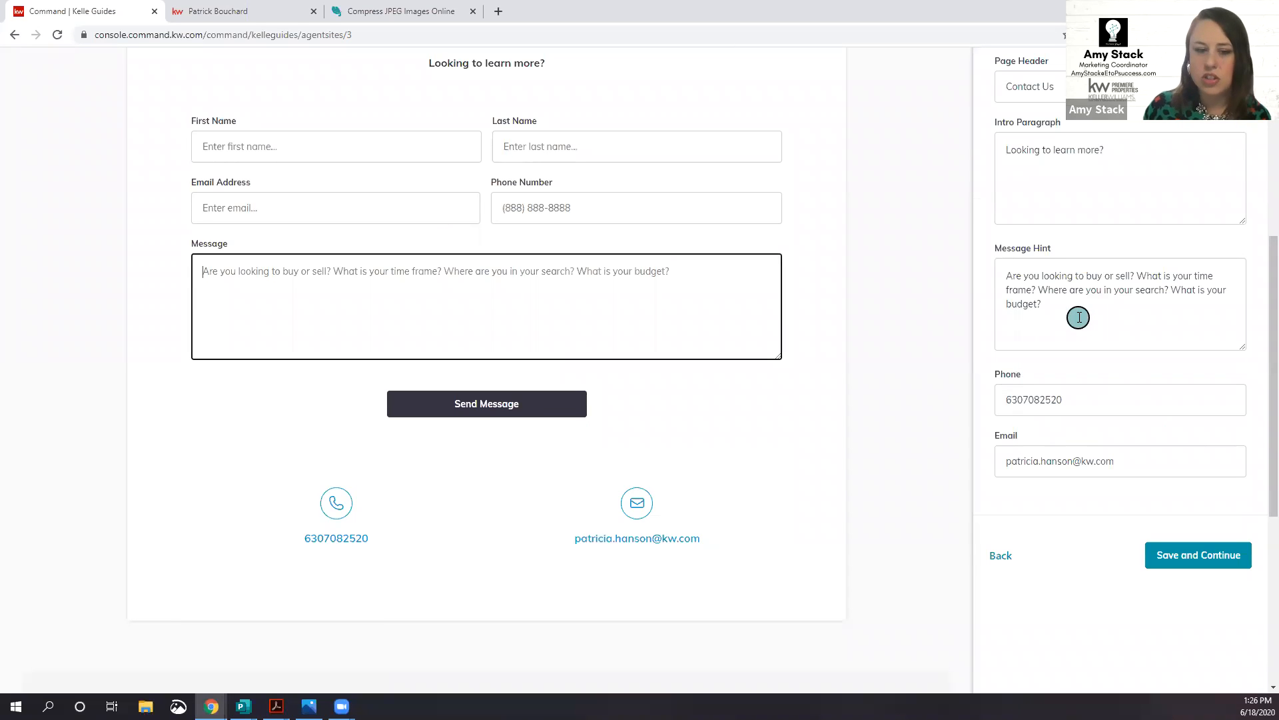
scroll(720, 304, up, 3)
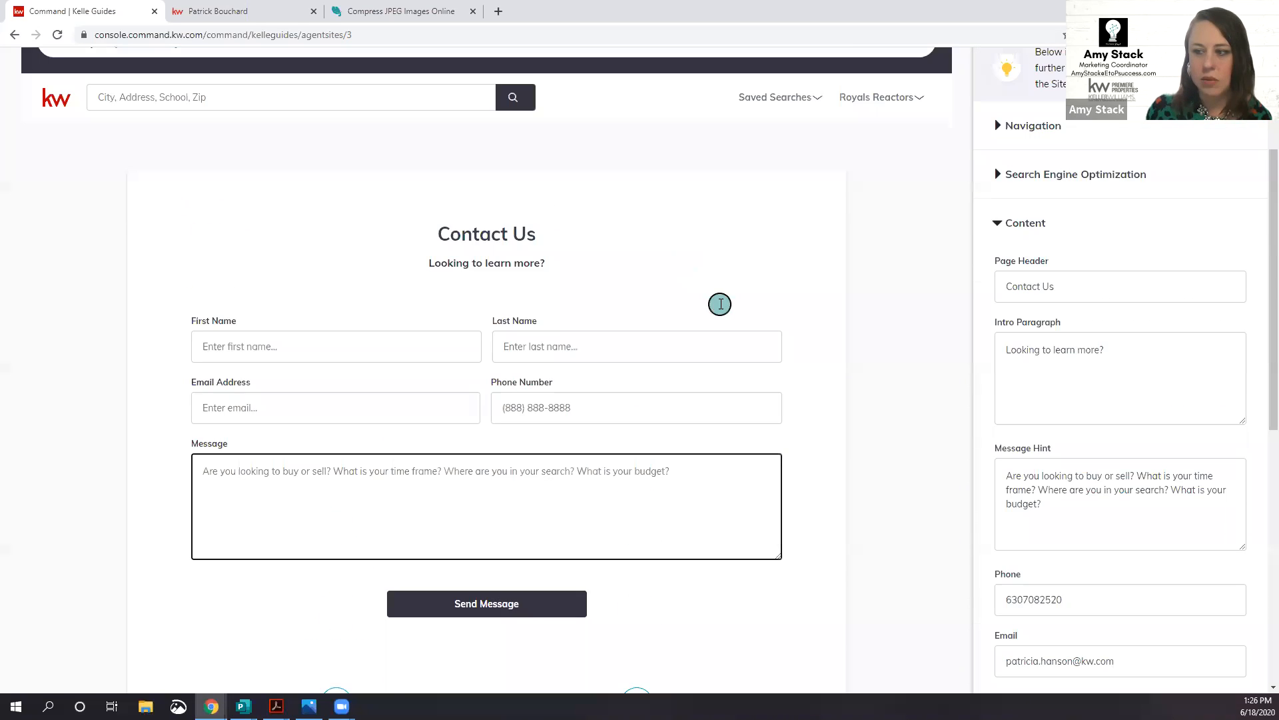
scroll(720, 304, down, 4)
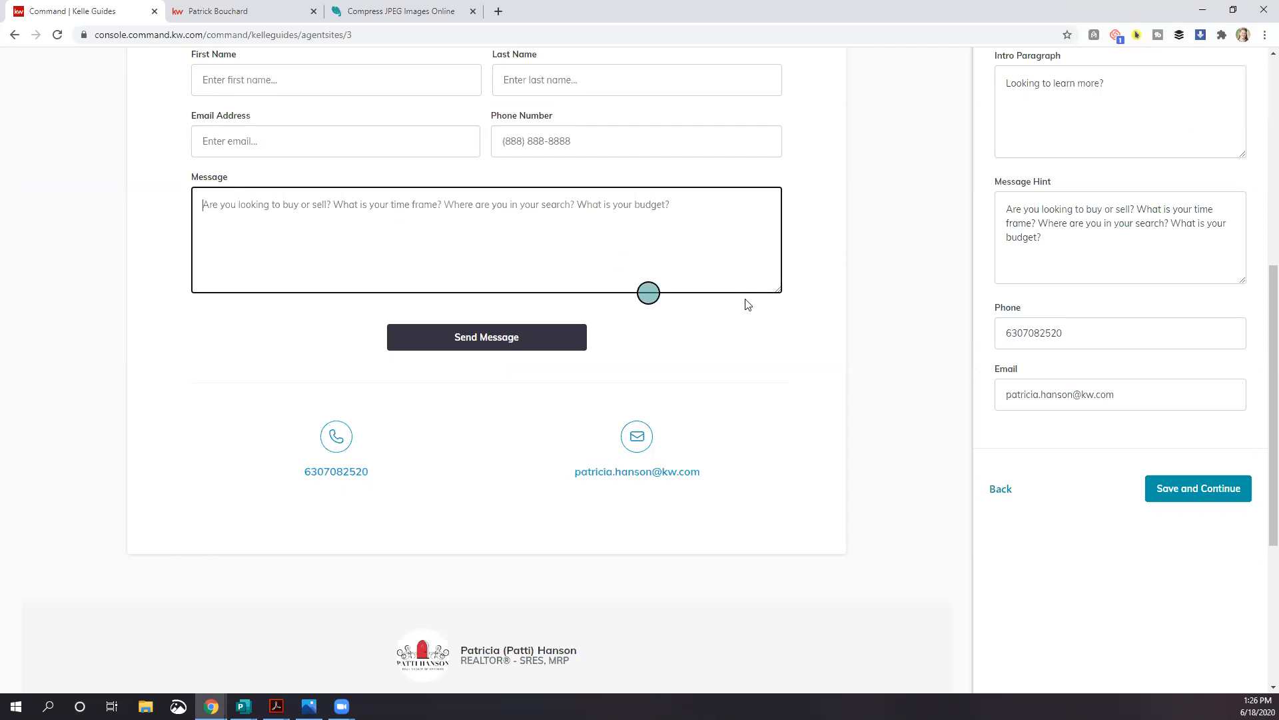
scroll(736, 545, up, 2)
scroll(736, 545, down, 2)
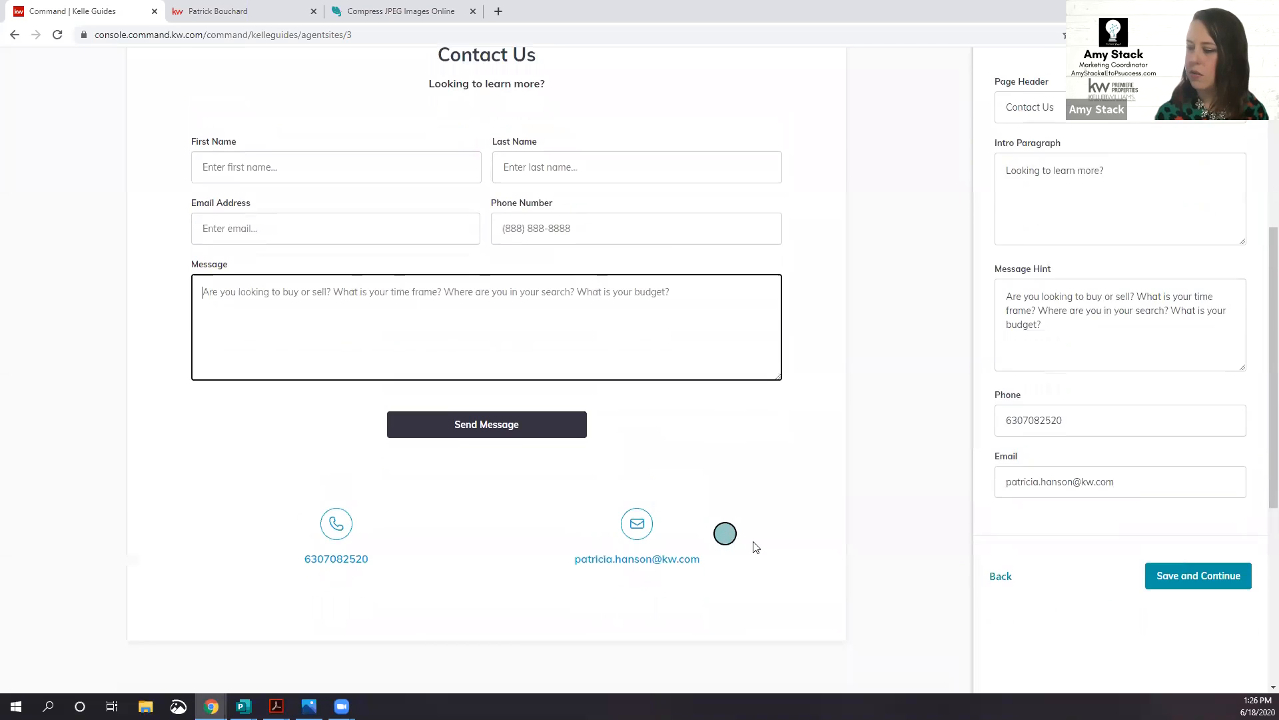
Step: Save the Contact Us page and view the Agent Site Pages list with aboutme and contactus
click(1211, 501)
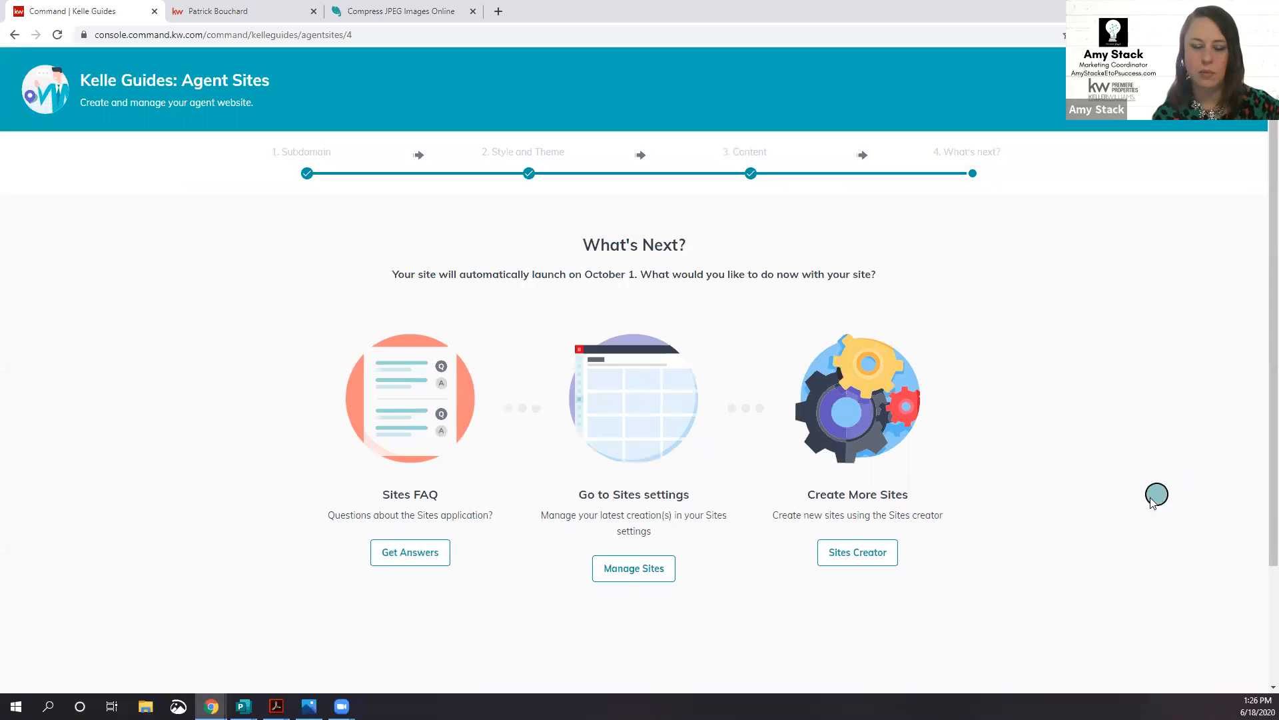
scroll(737, 442, down, 3)
scroll(741, 457, up, 3)
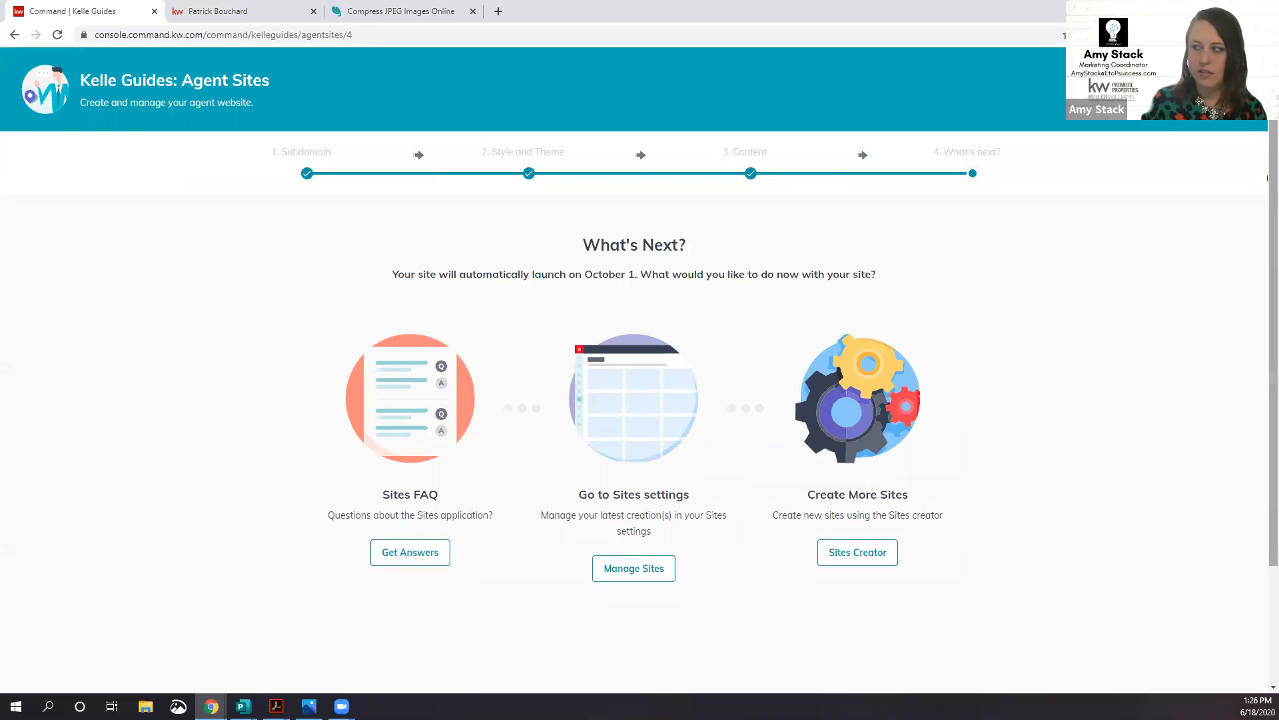
click(1239, 89)
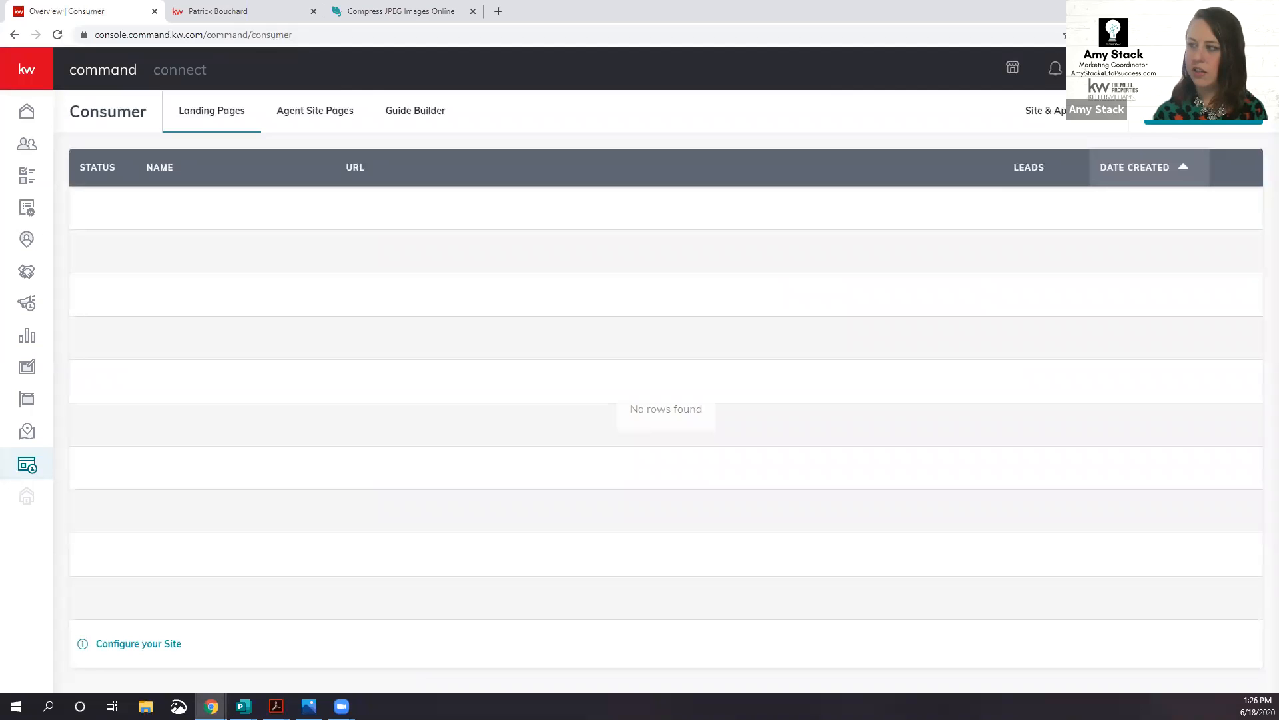
click(310, 115)
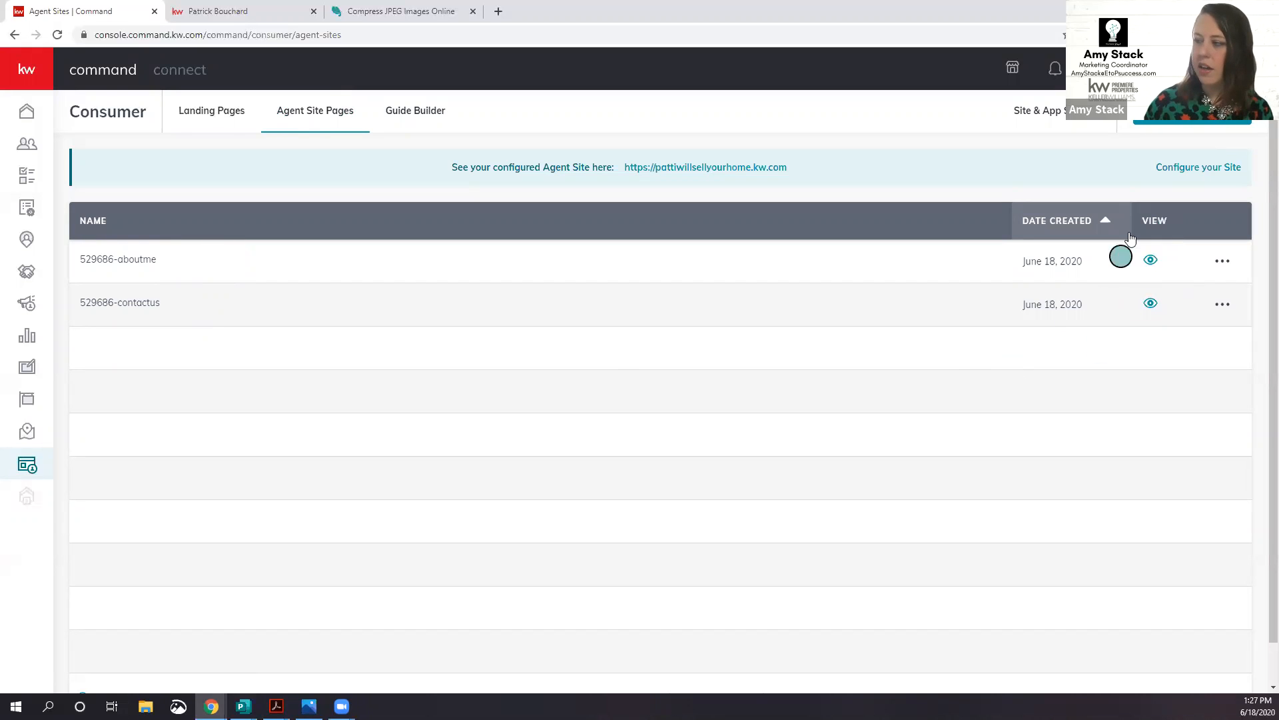
Step: View the live About Me page in a new tab, then return to the pages list
click(1151, 261)
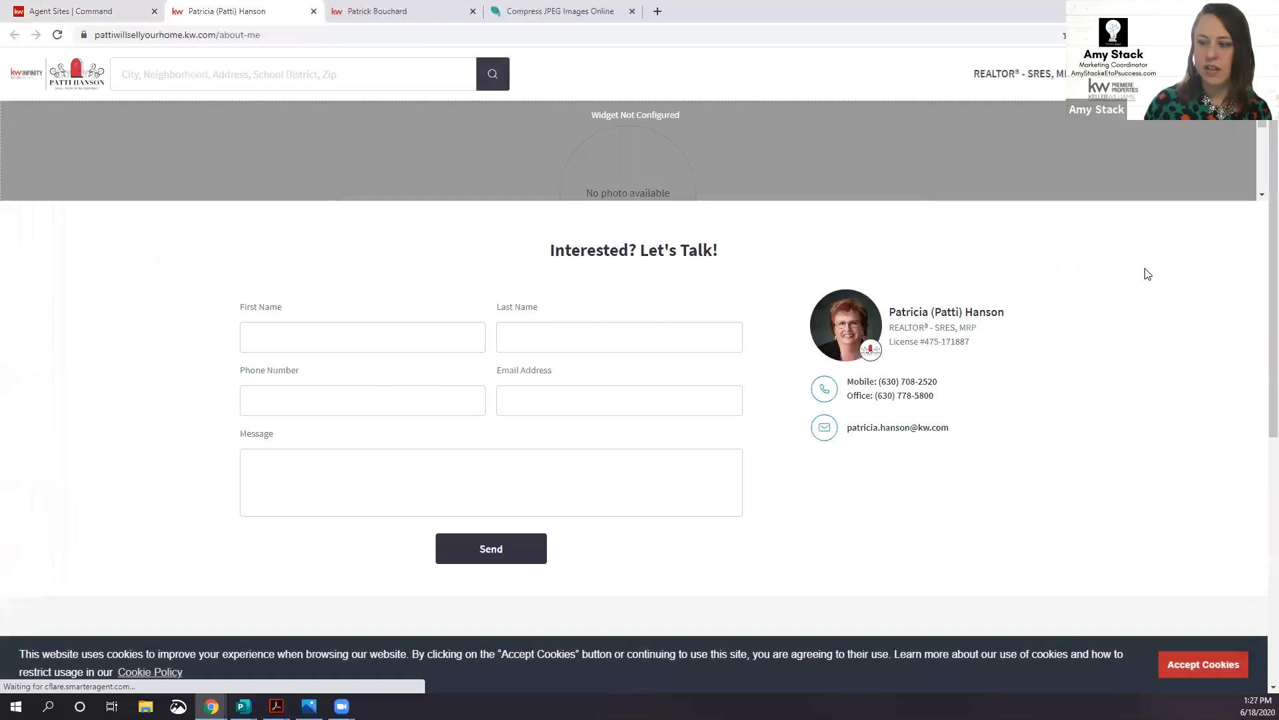
scroll(1246, 338, down, 1)
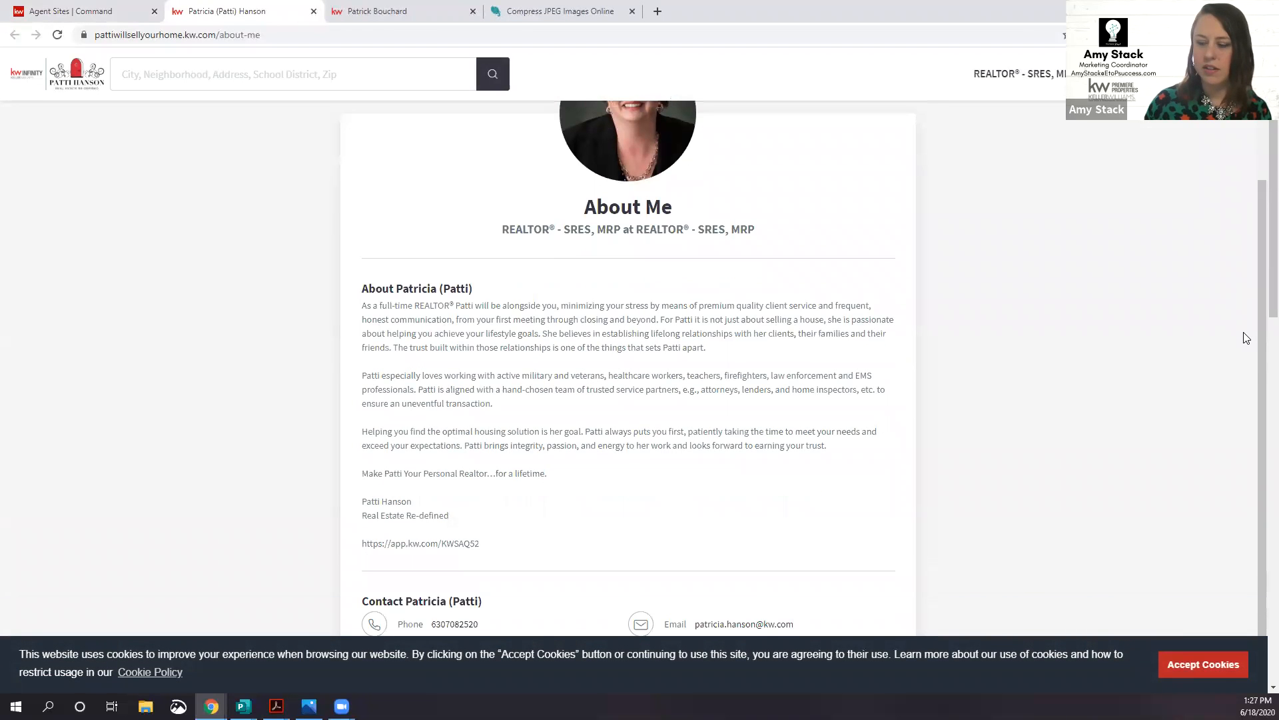
scroll(1246, 338, up, 1)
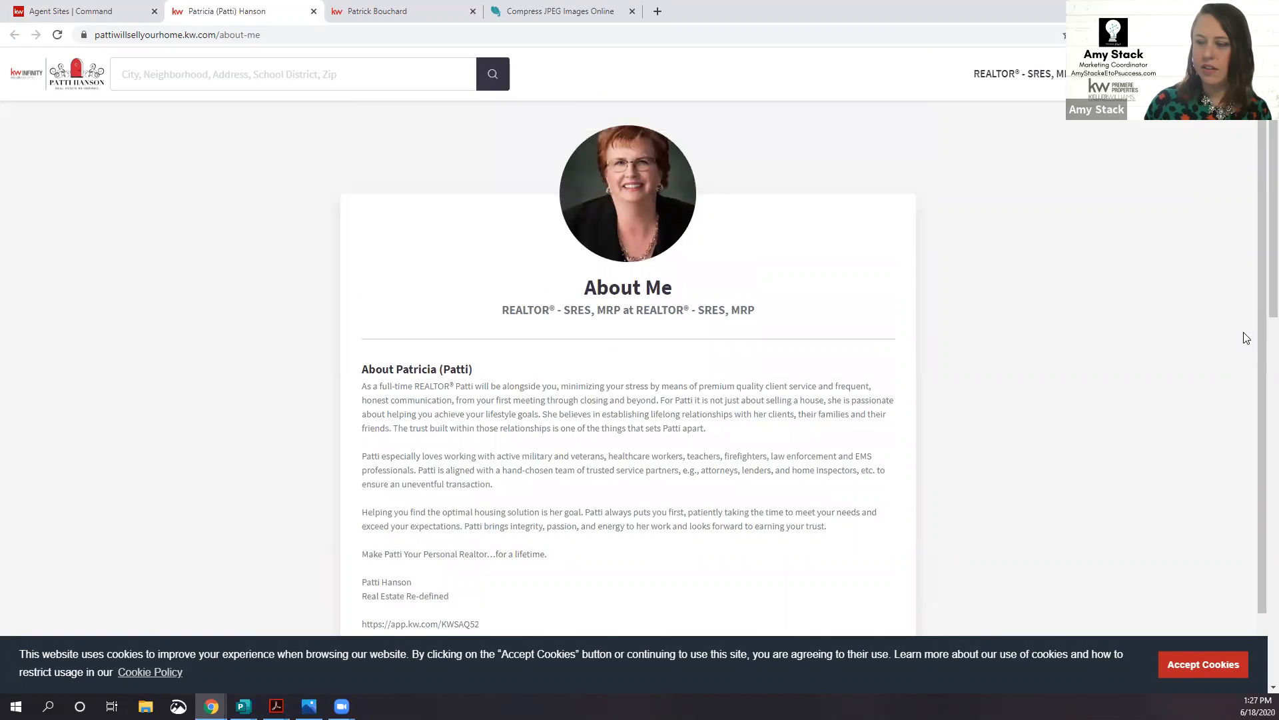
click(104, 11)
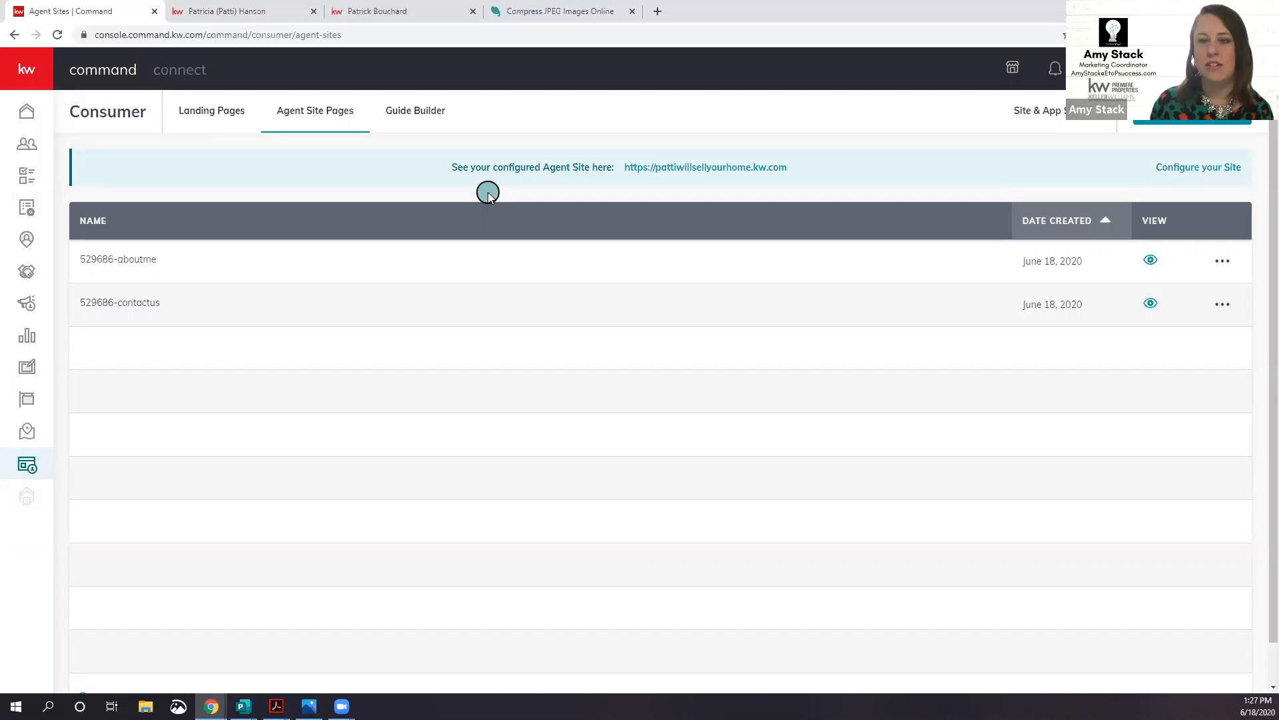
Step: Open Site & App settings, review the General tab's hero text, and switch to URLs
click(1058, 111)
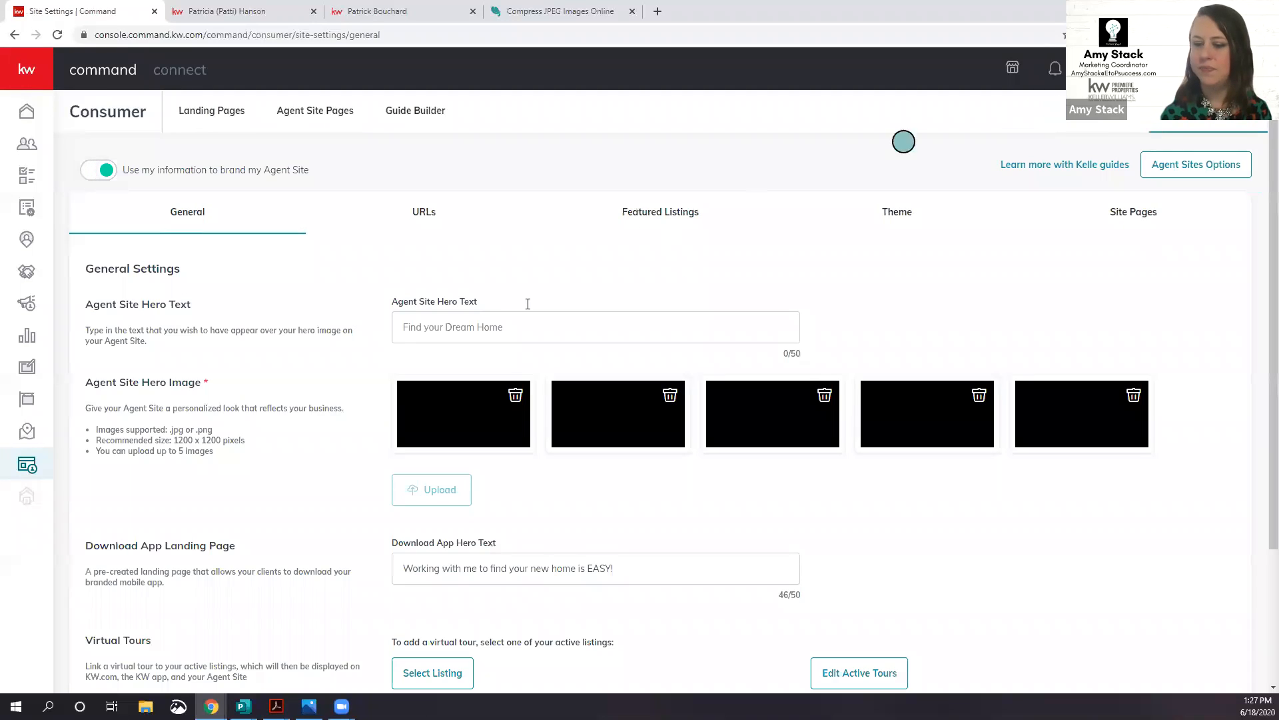
scroll(245, 409, down, 3)
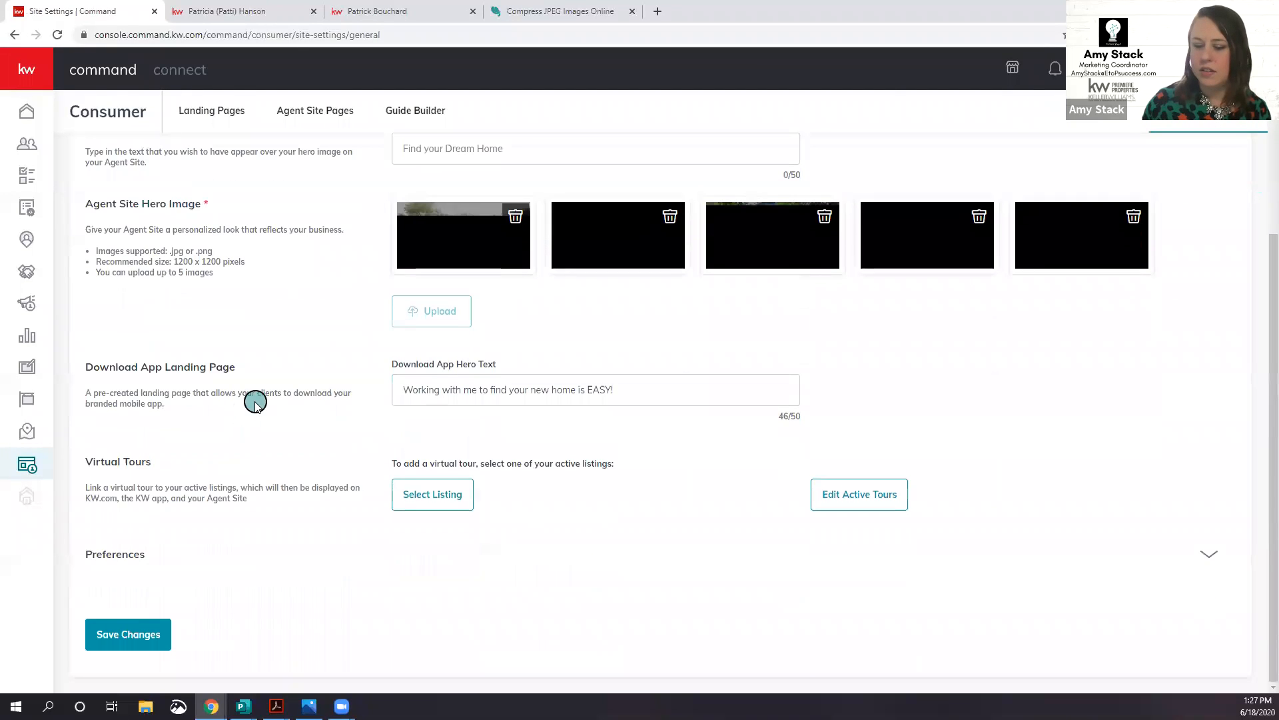
scroll(270, 416, up, 1)
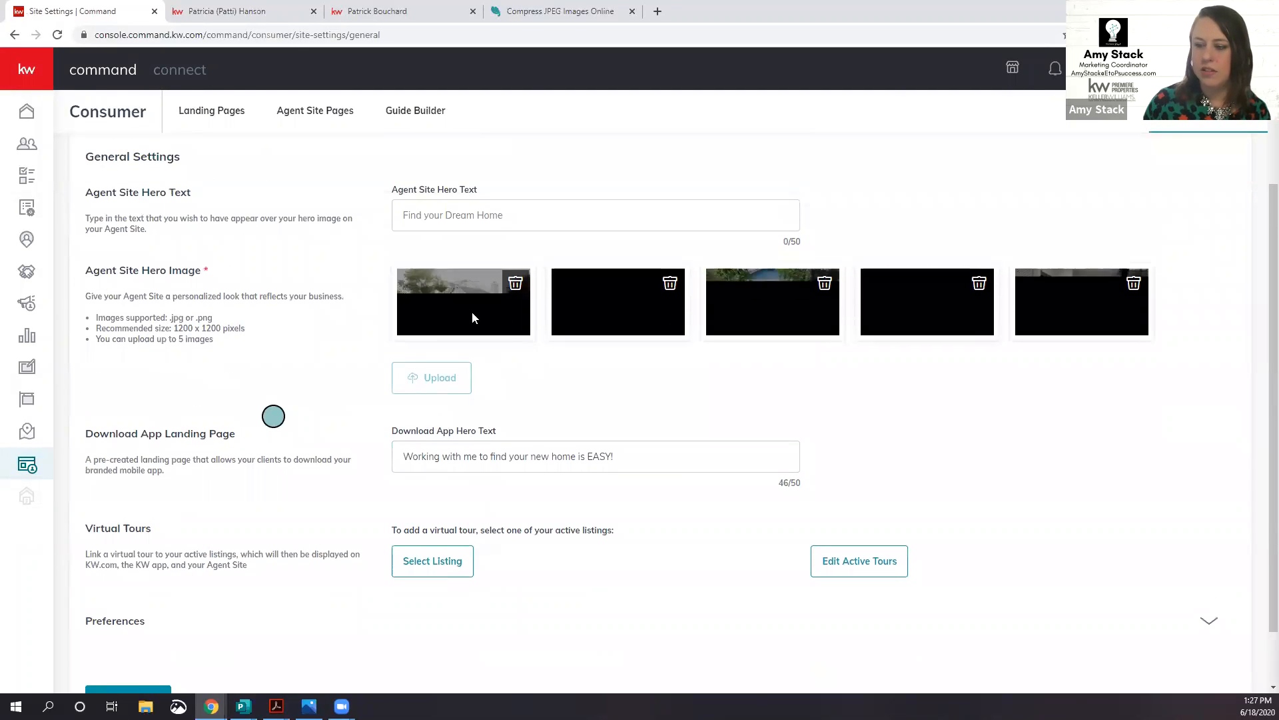
click(541, 217)
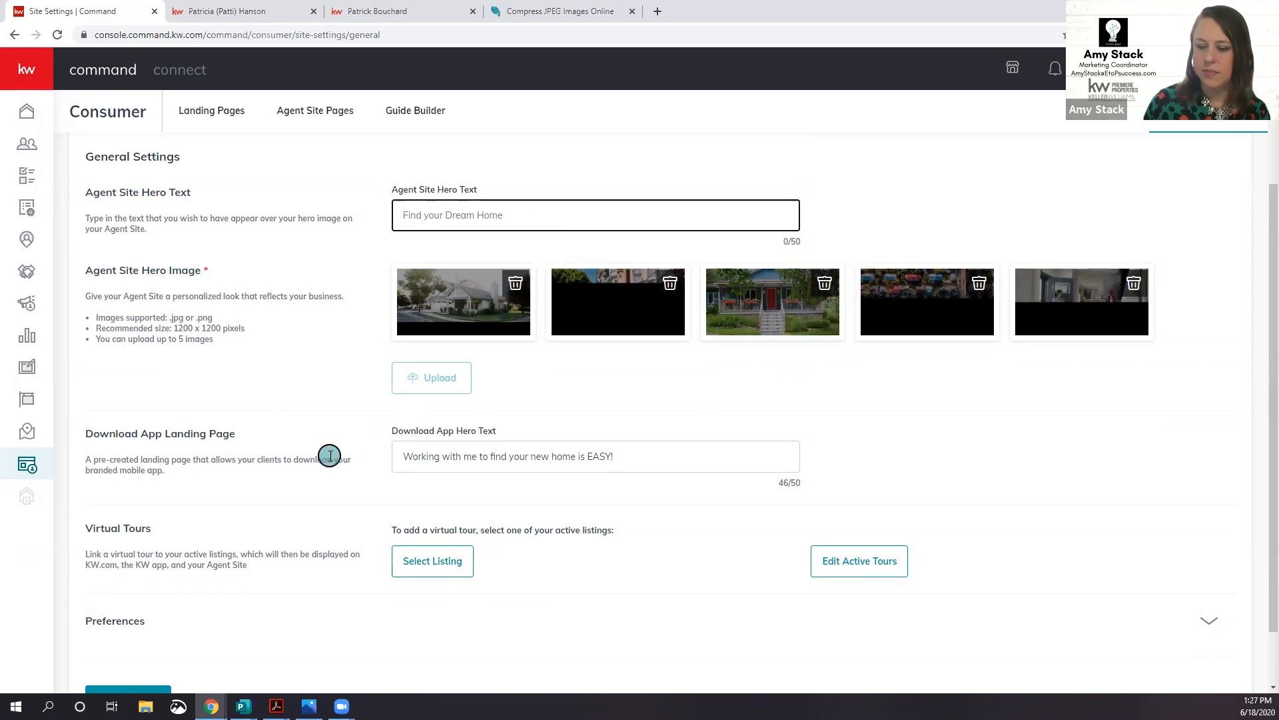
scroll(329, 456, down, 1)
scroll(329, 456, up, 3)
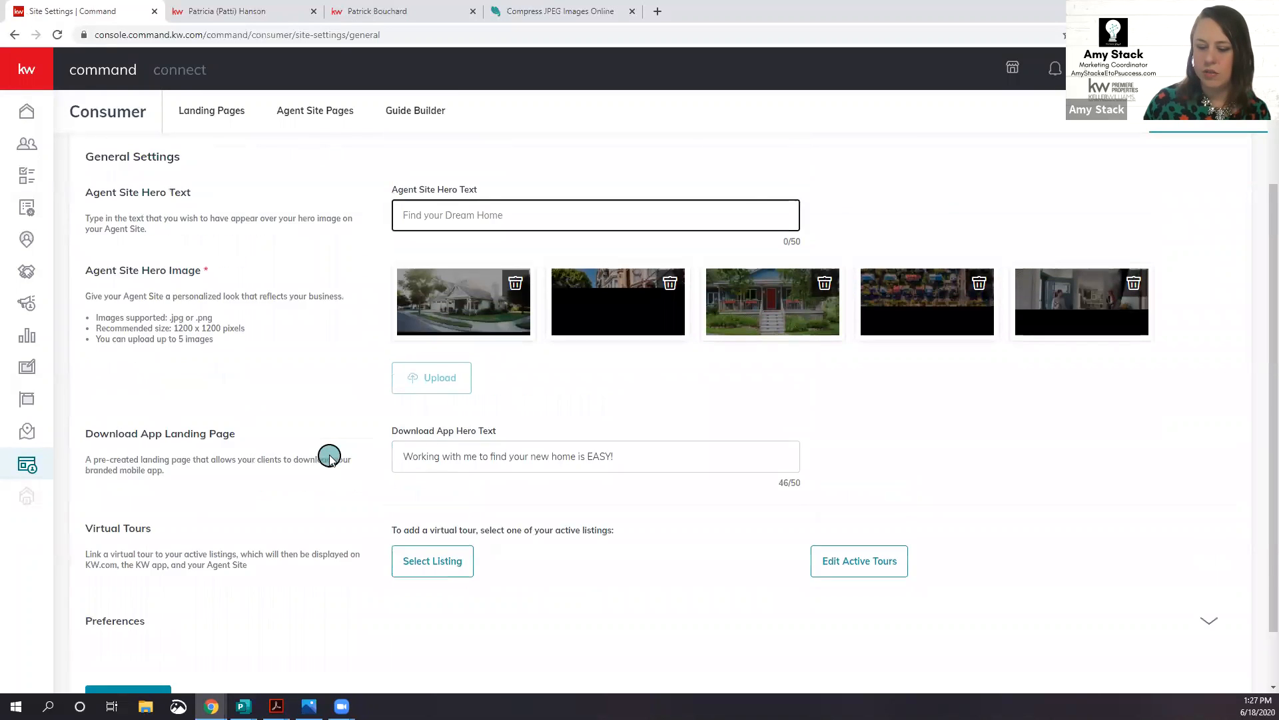
click(422, 213)
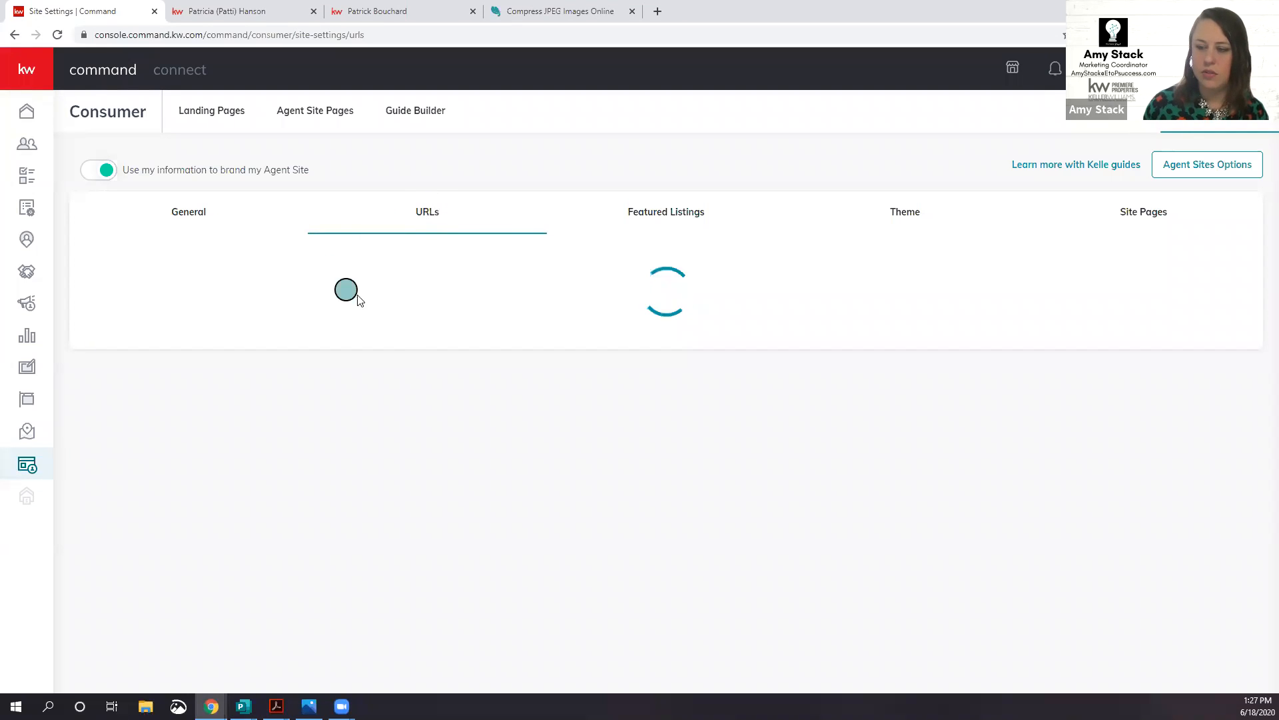
double_click(561, 379)
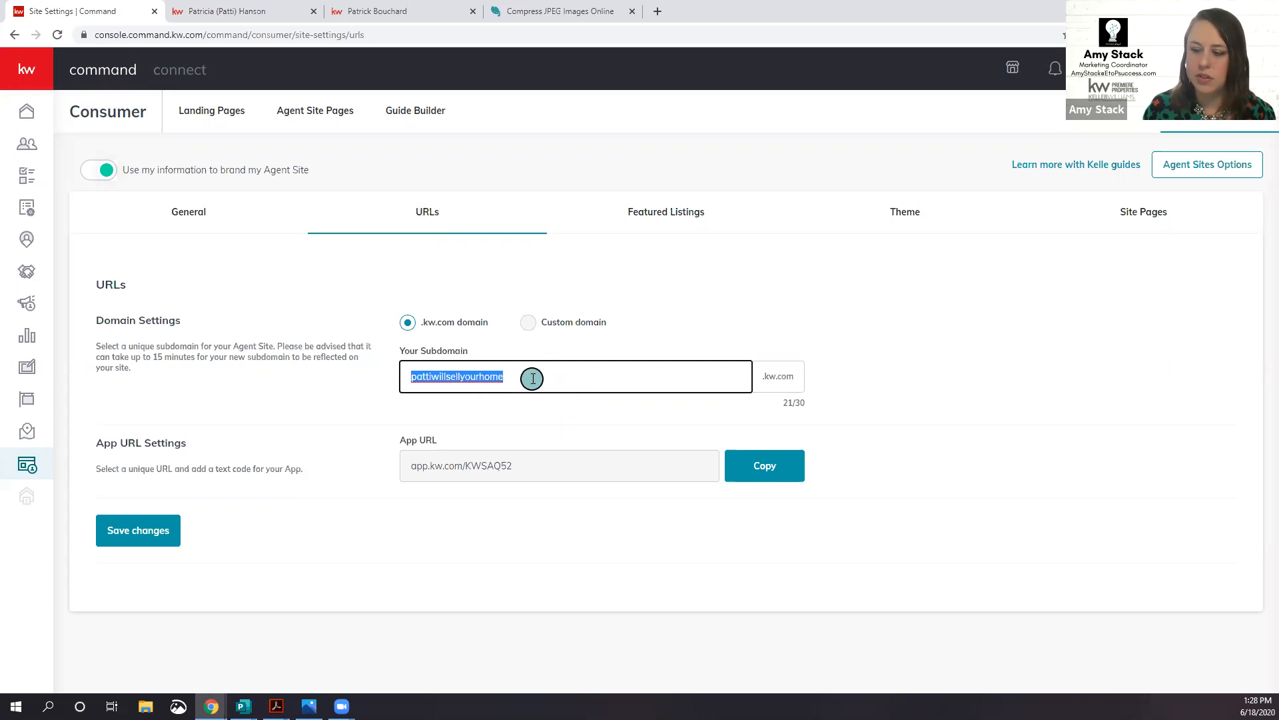
click(557, 467)
double_click(556, 467)
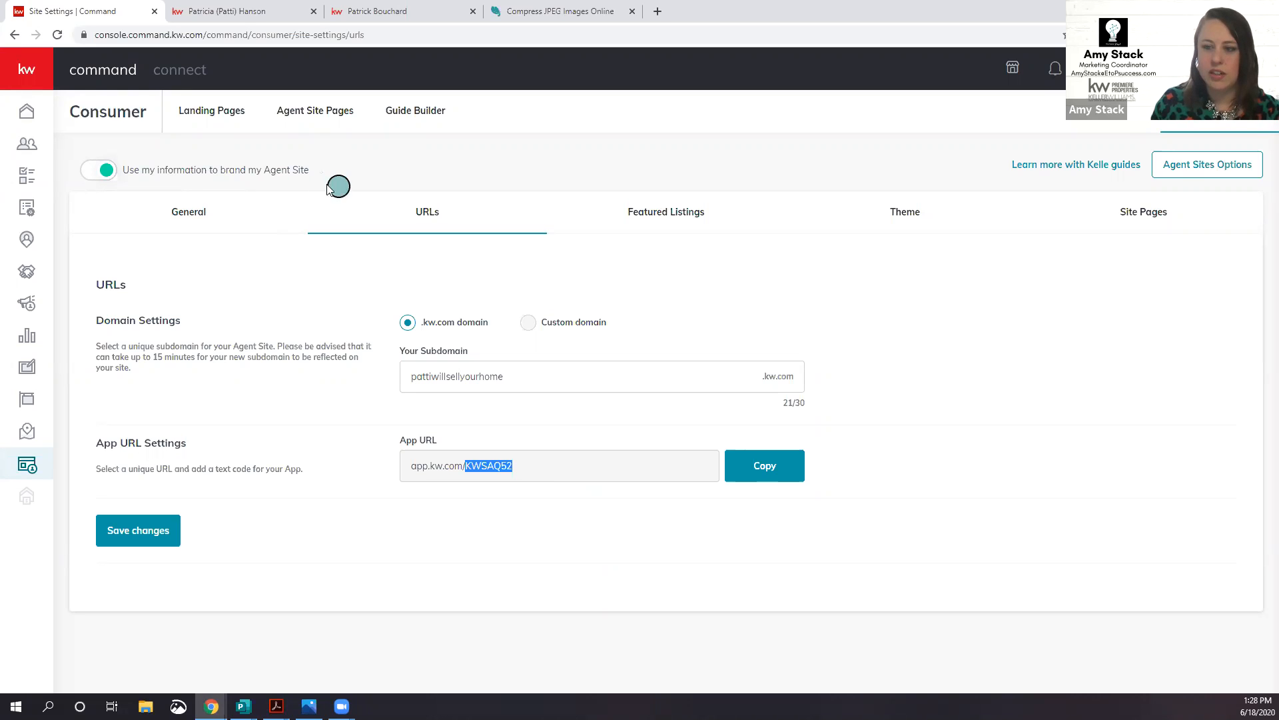
Step: Turn agent site branding off and reload the live site to see the effect
click(99, 169)
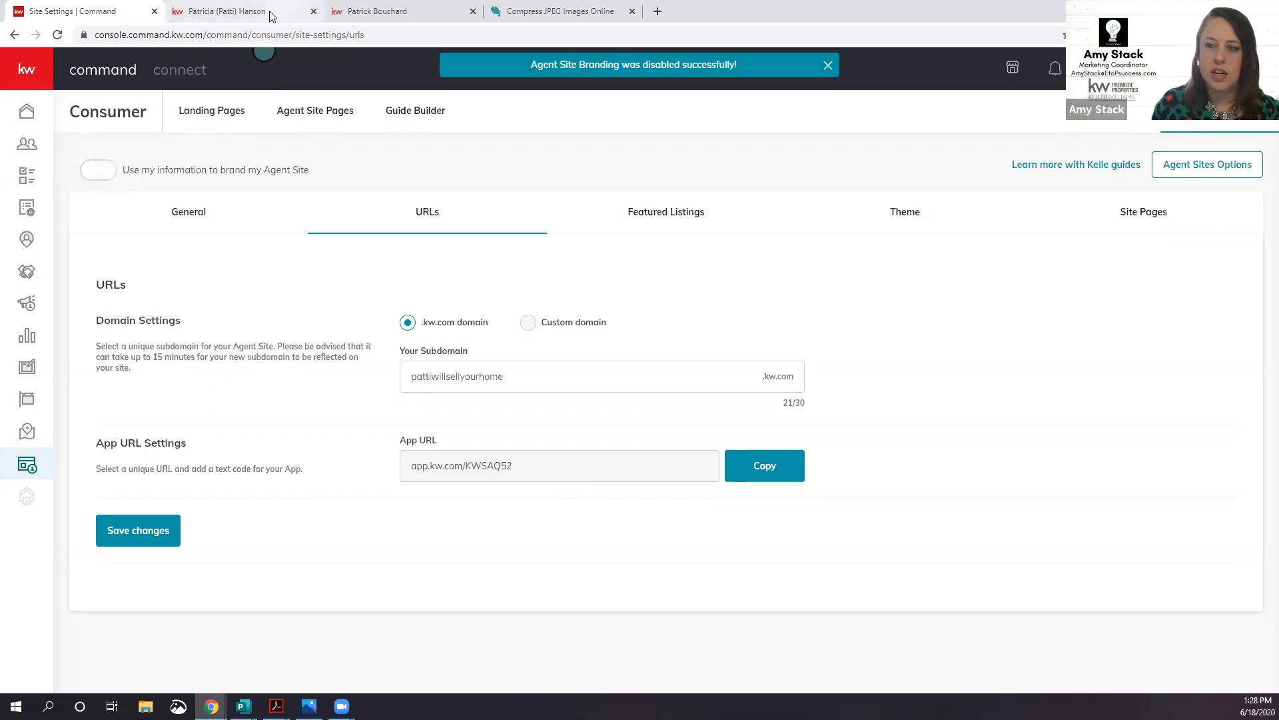
click(240, 11)
click(57, 34)
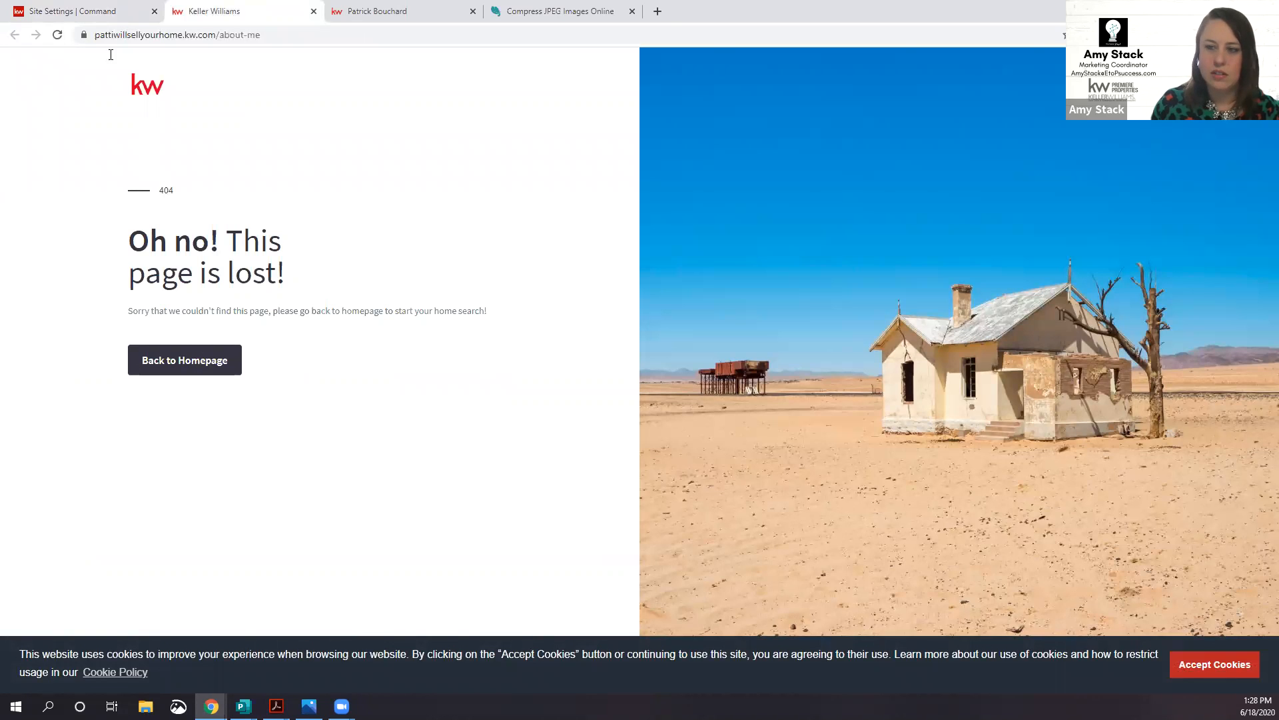
click(80, 11)
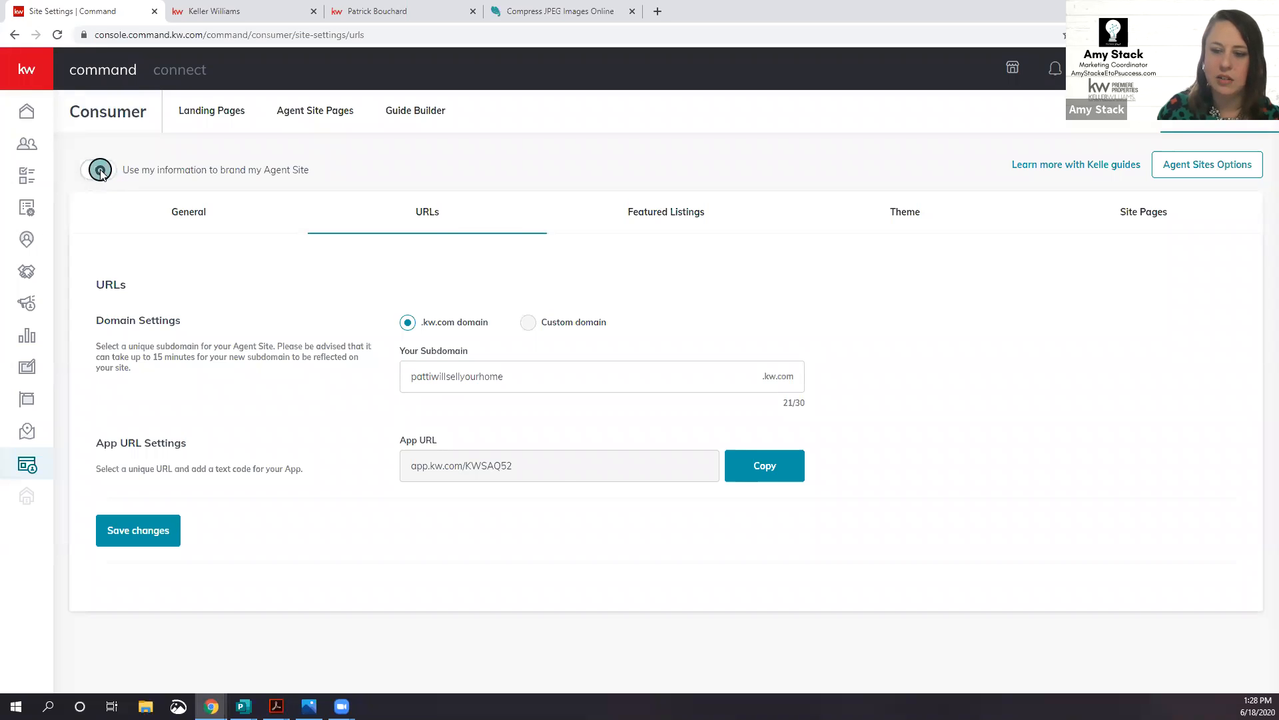
Step: Turn agent site branding back on, acknowledge the compliance reminder, and reload the live About Me page
click(99, 171)
click(676, 504)
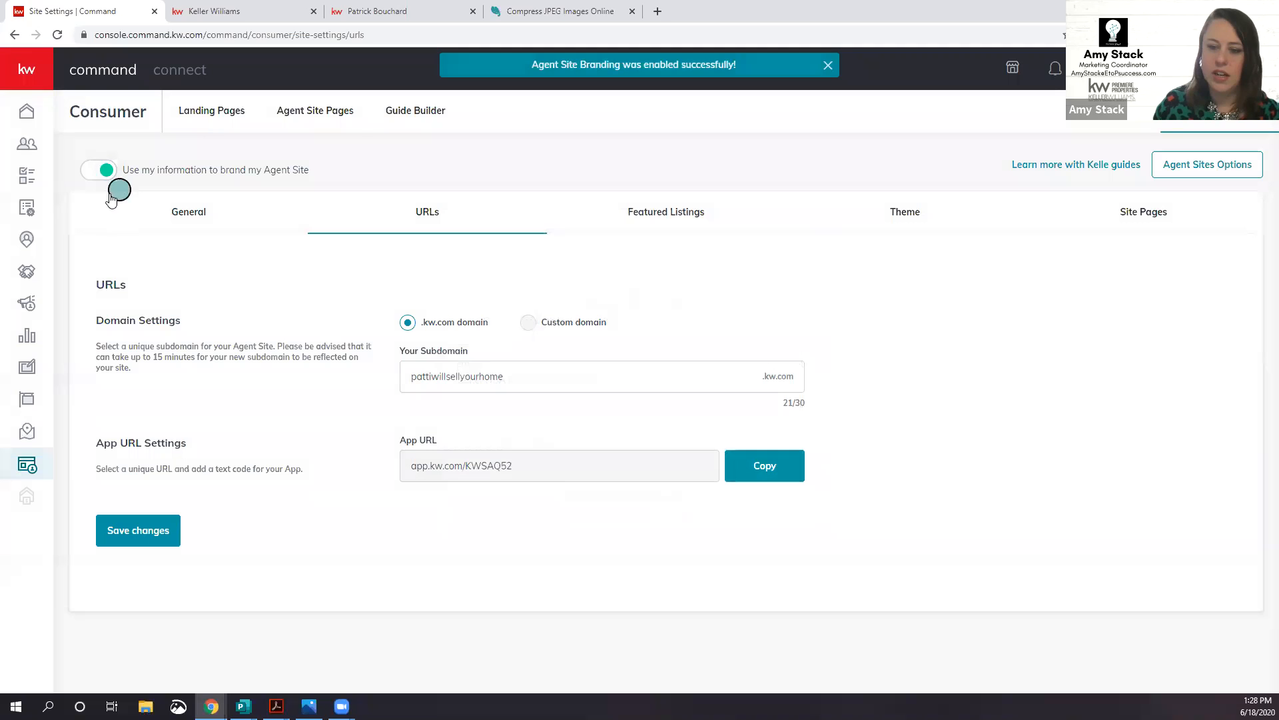
click(213, 13)
click(58, 35)
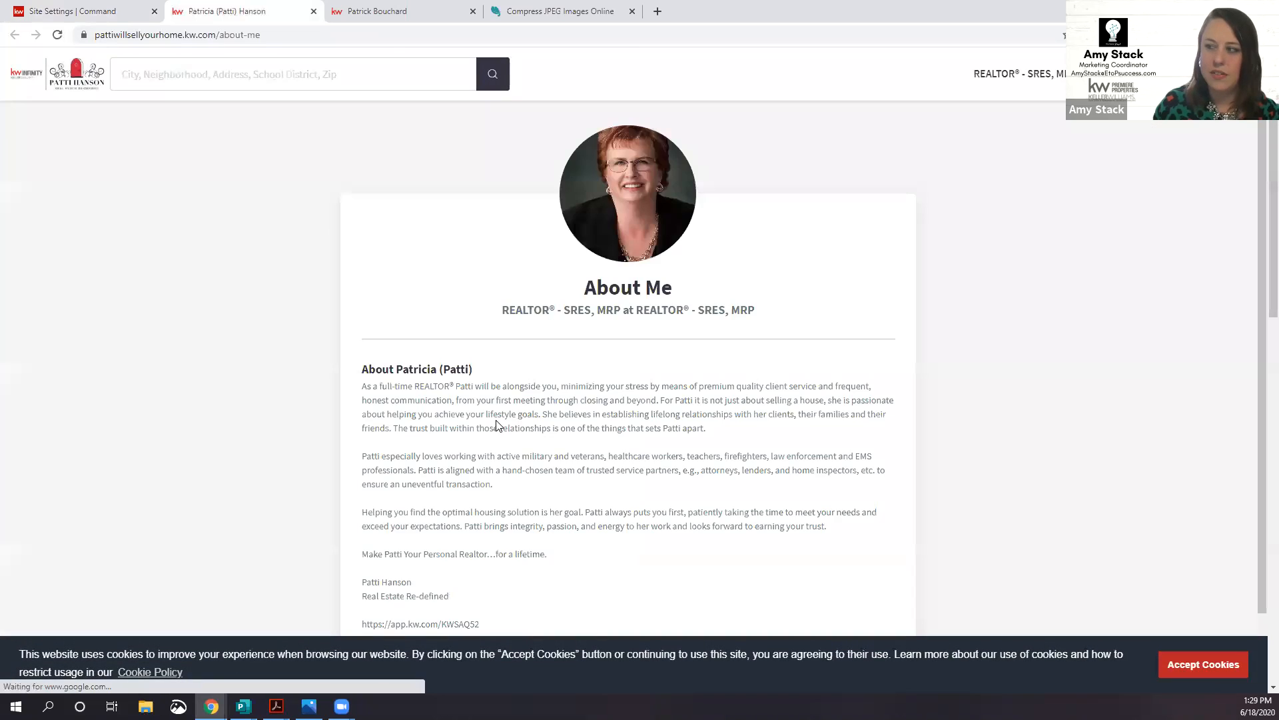
Step: Scroll through the restored About Me page and go back to the Site Settings tab
scroll(470, 418, down, 1)
scroll(468, 430, up, 1)
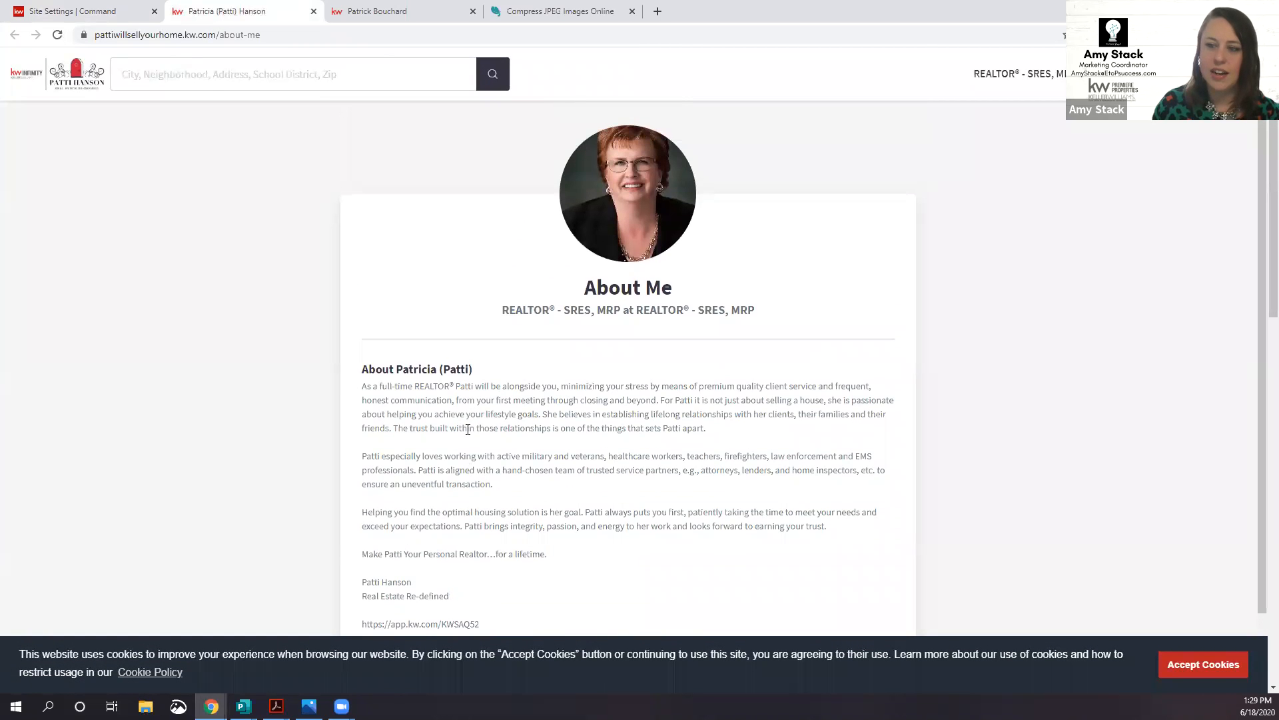
scroll(468, 430, down, 1)
click(74, 8)
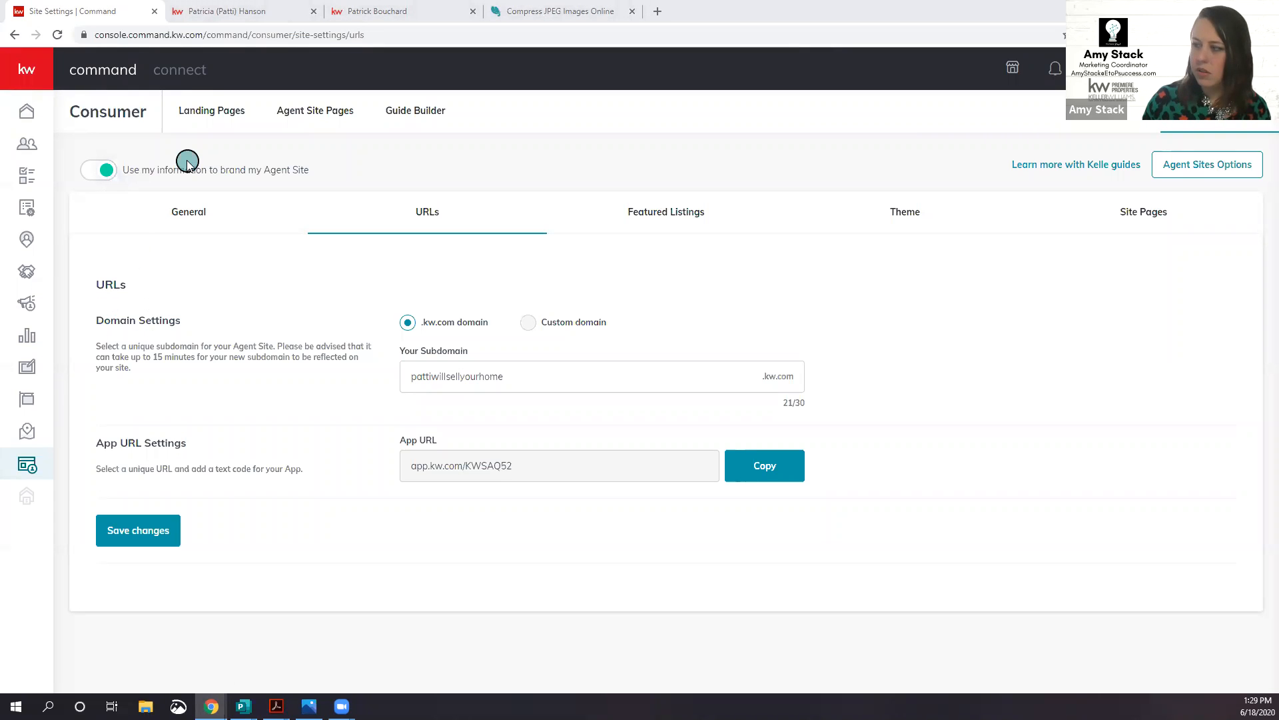
Step: Choose to use the new KW Agent Sites and start the Agent Sites guide
click(1198, 163)
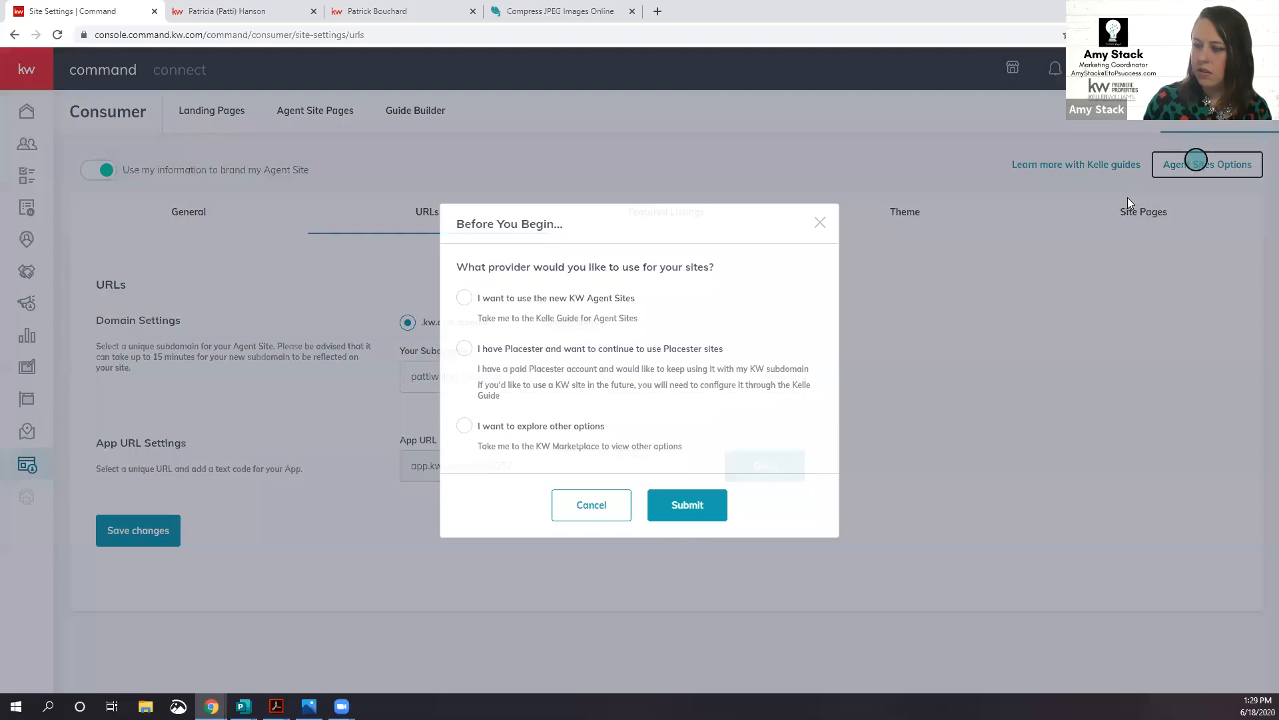
click(617, 303)
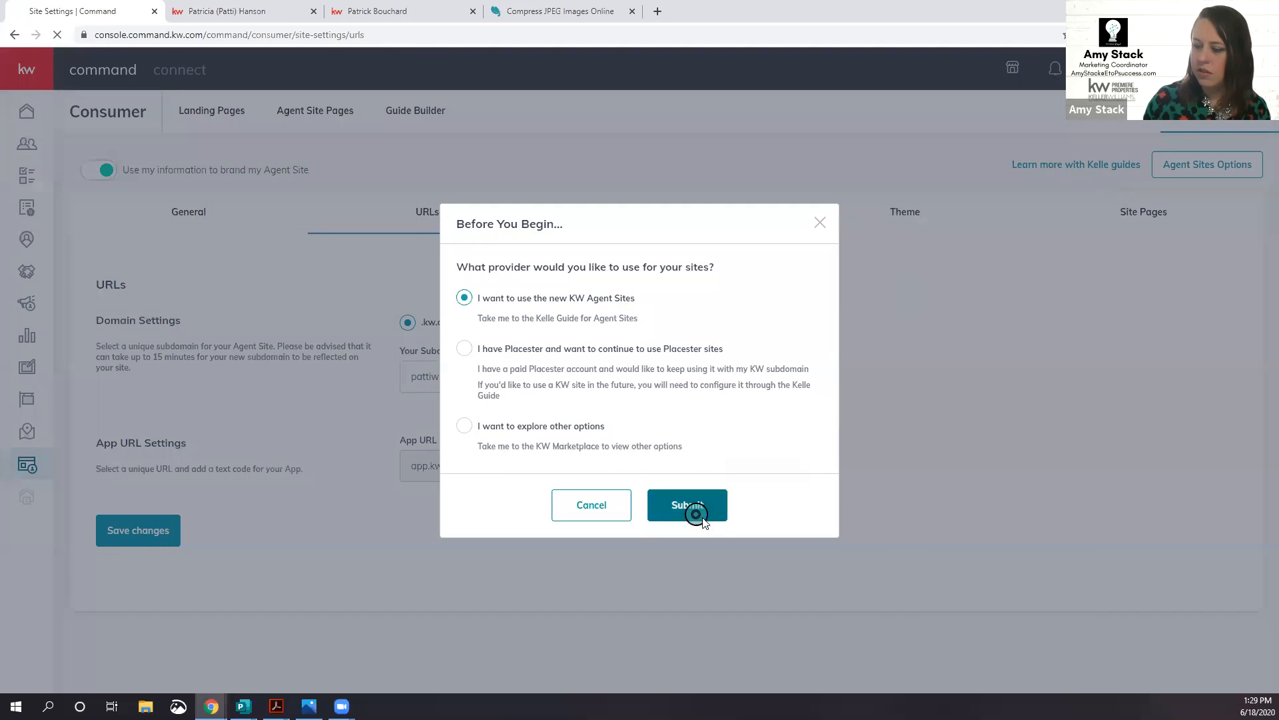
click(683, 507)
click(634, 587)
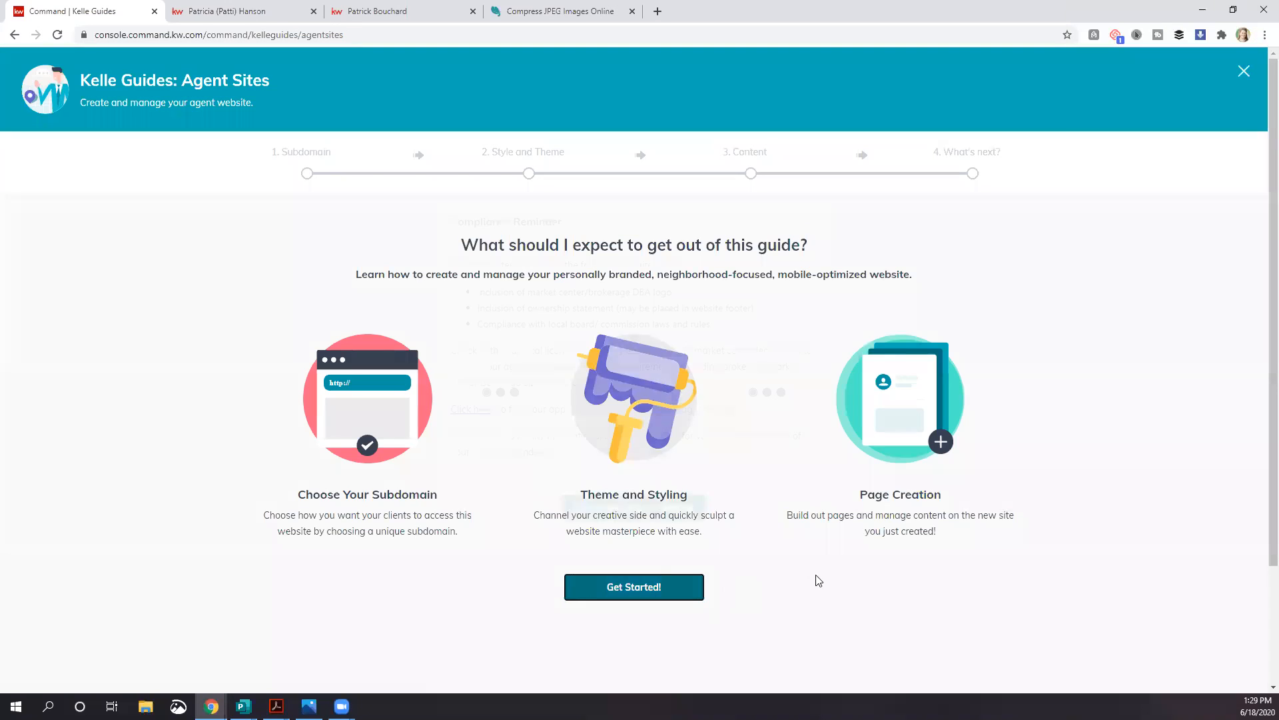
click(651, 508)
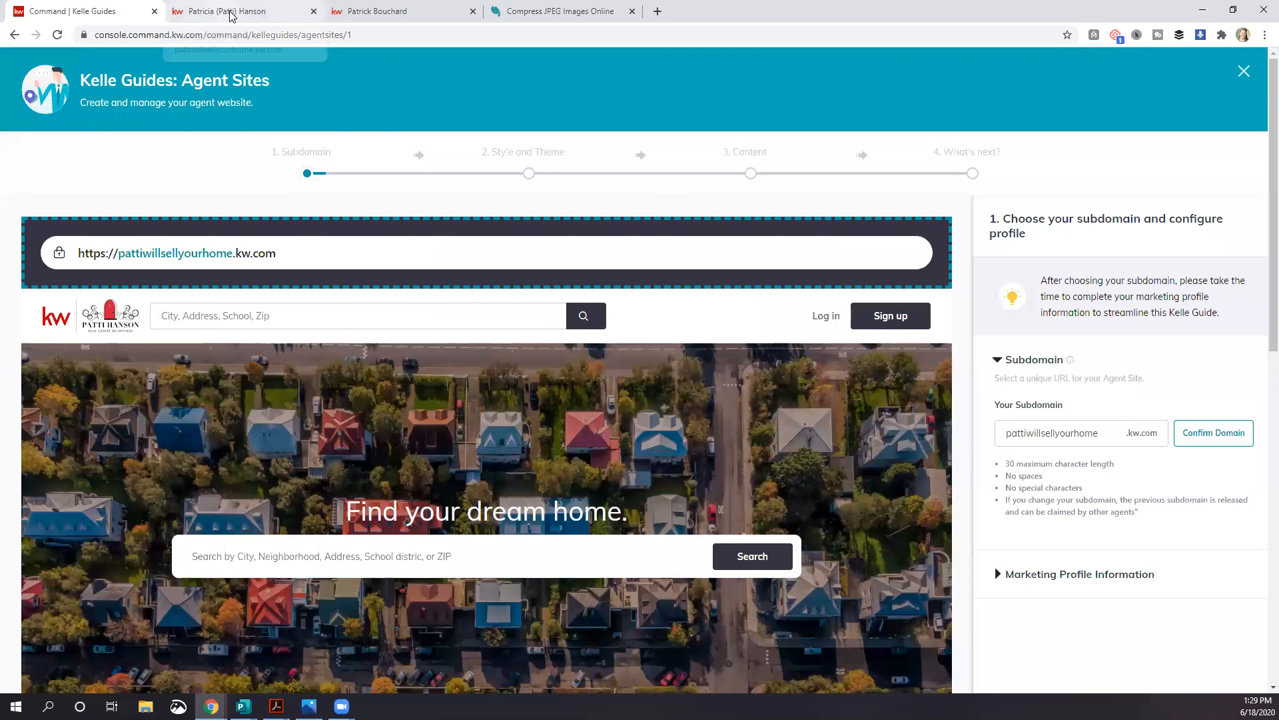
Step: Clear the Team or Business Name in Marketing Profile Information and save to reach Style and Theme
click(280, 11)
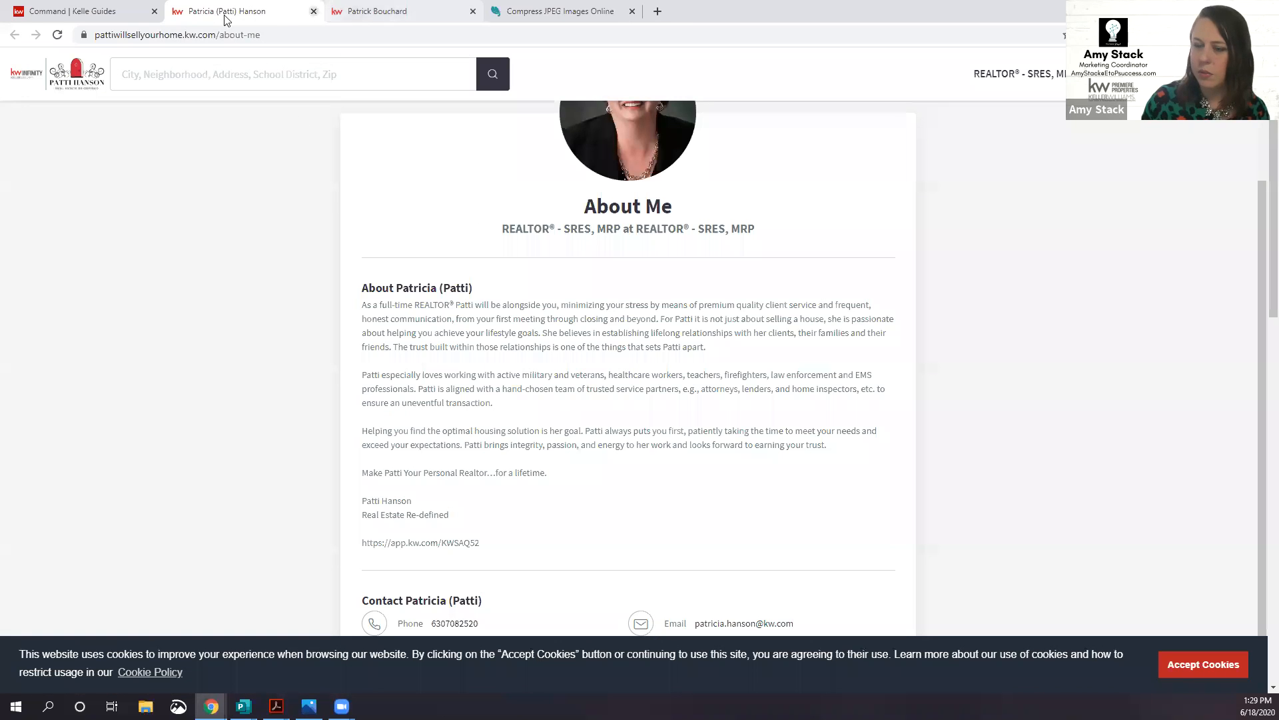
click(126, 9)
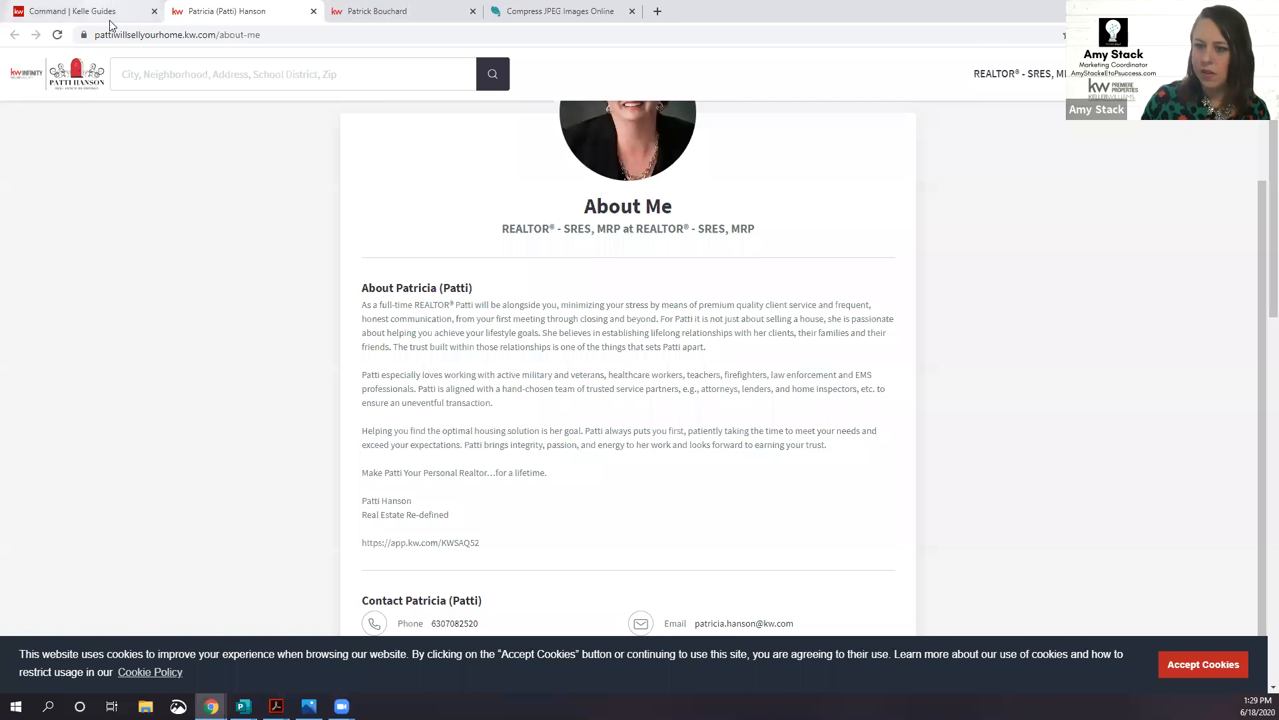
scroll(1061, 481, down, 5)
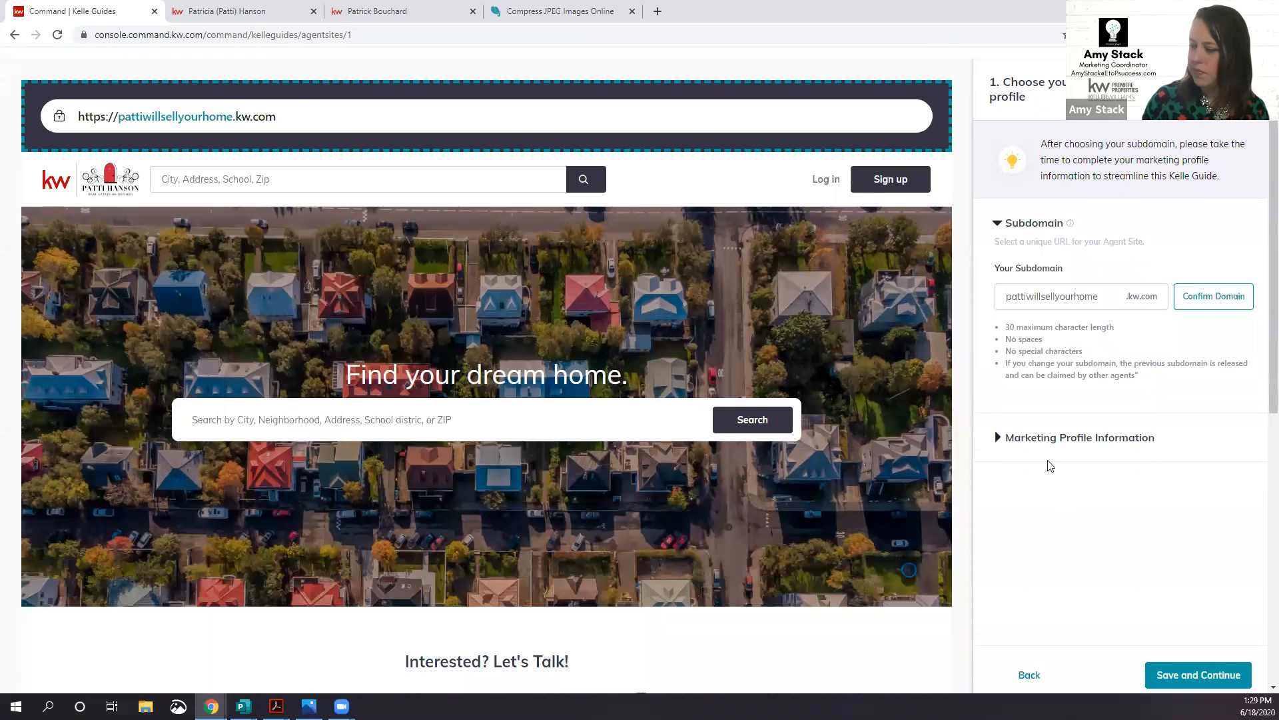
click(1054, 426)
scroll(1049, 422, down, 4)
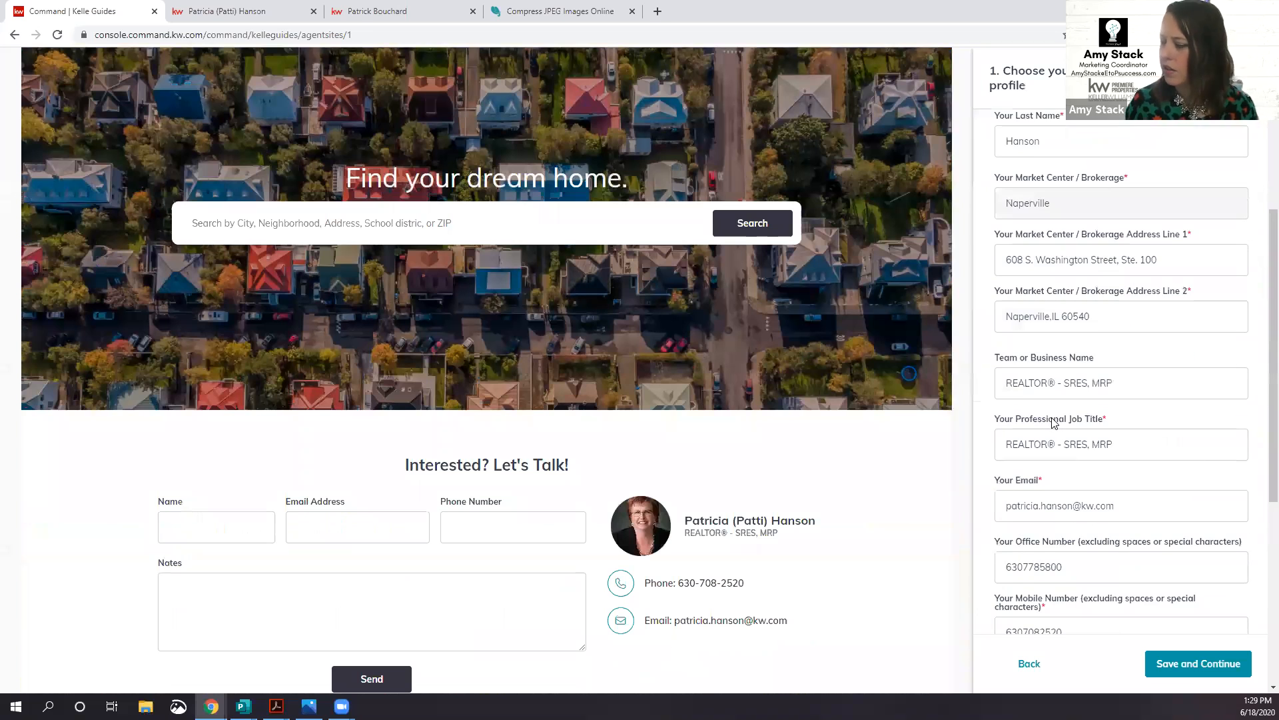
triple_click(1063, 379)
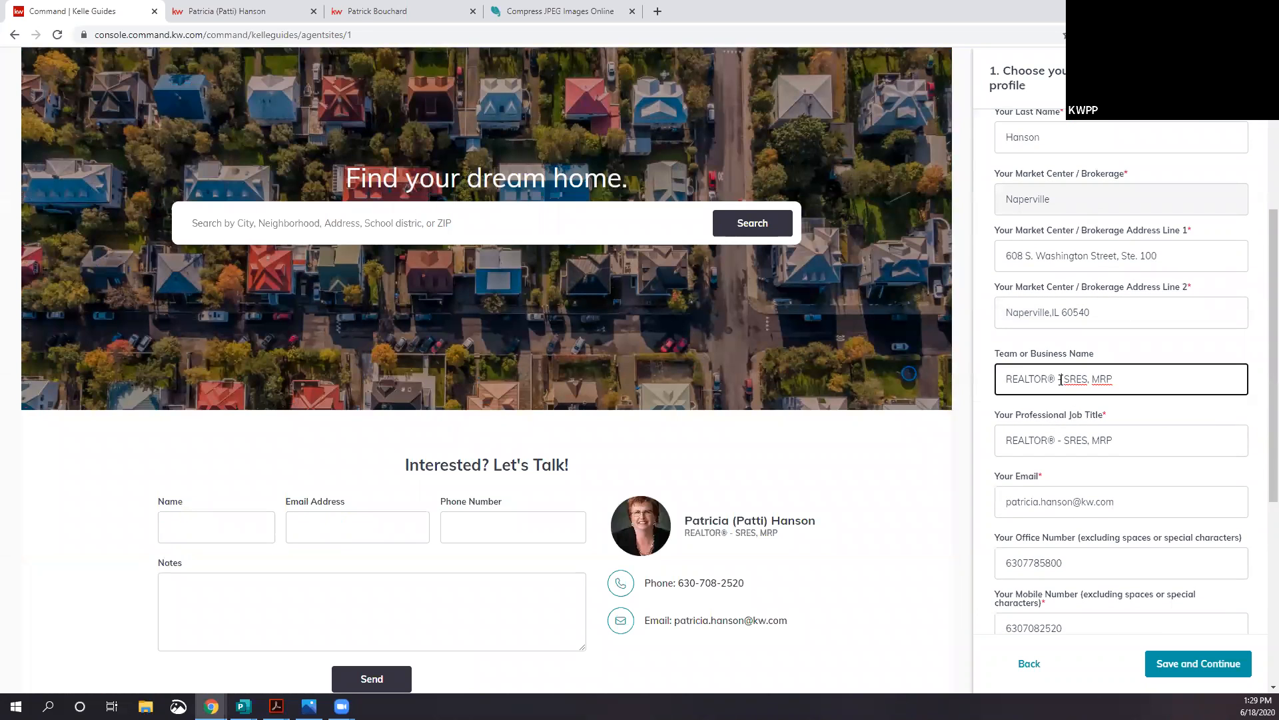
key(BackSpace)
click(1198, 663)
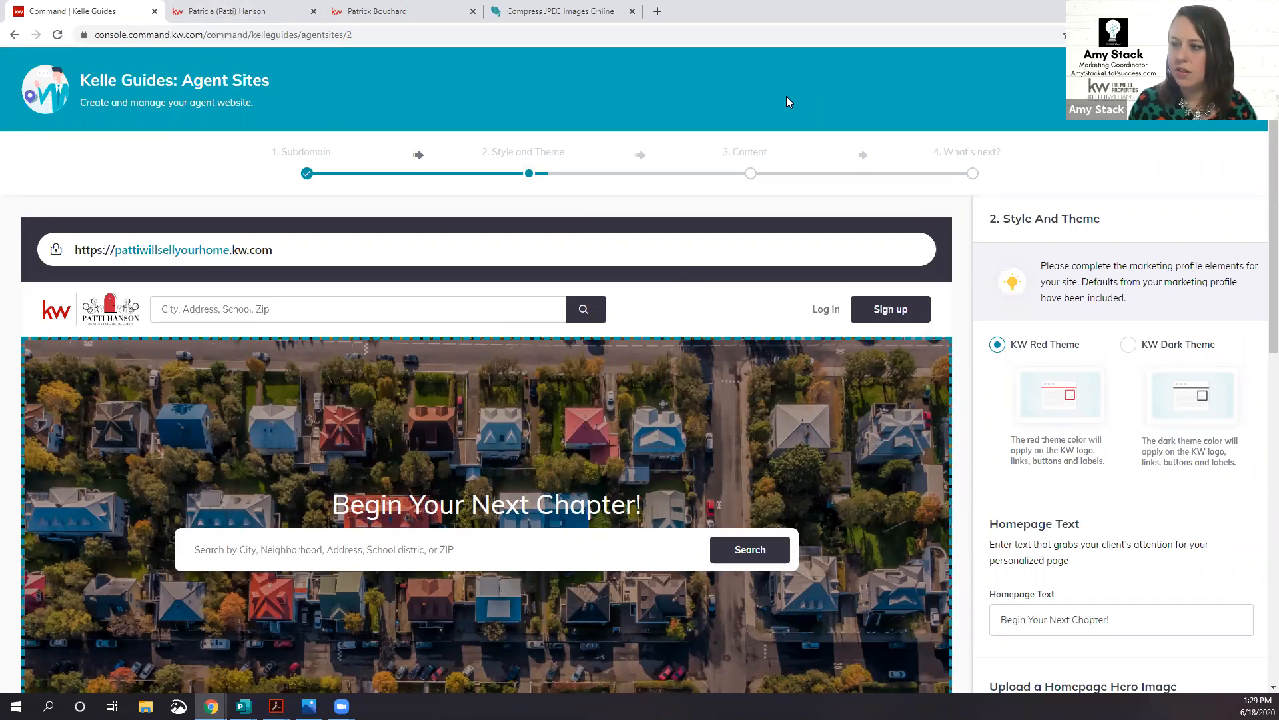
Step: In a new tab at agent.kw.com, open Consumer > Site & Apps site settings
key(ctrl+t)
text(agen)
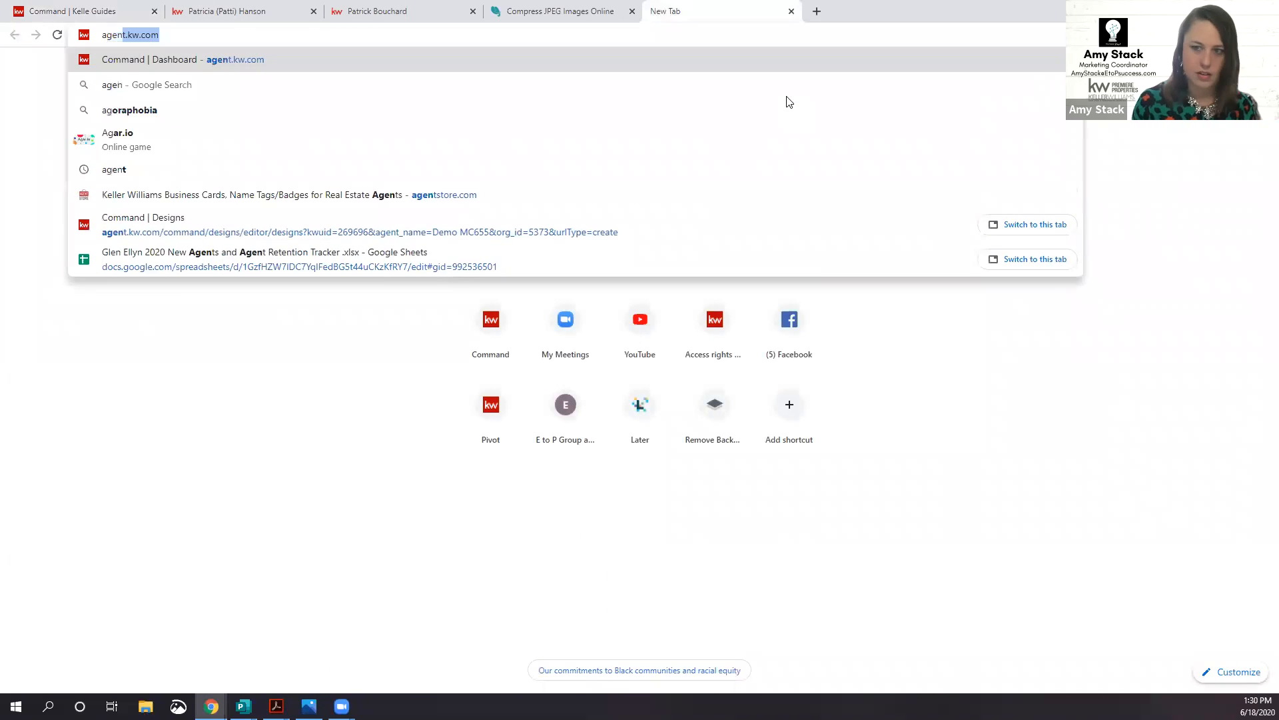
key(Return)
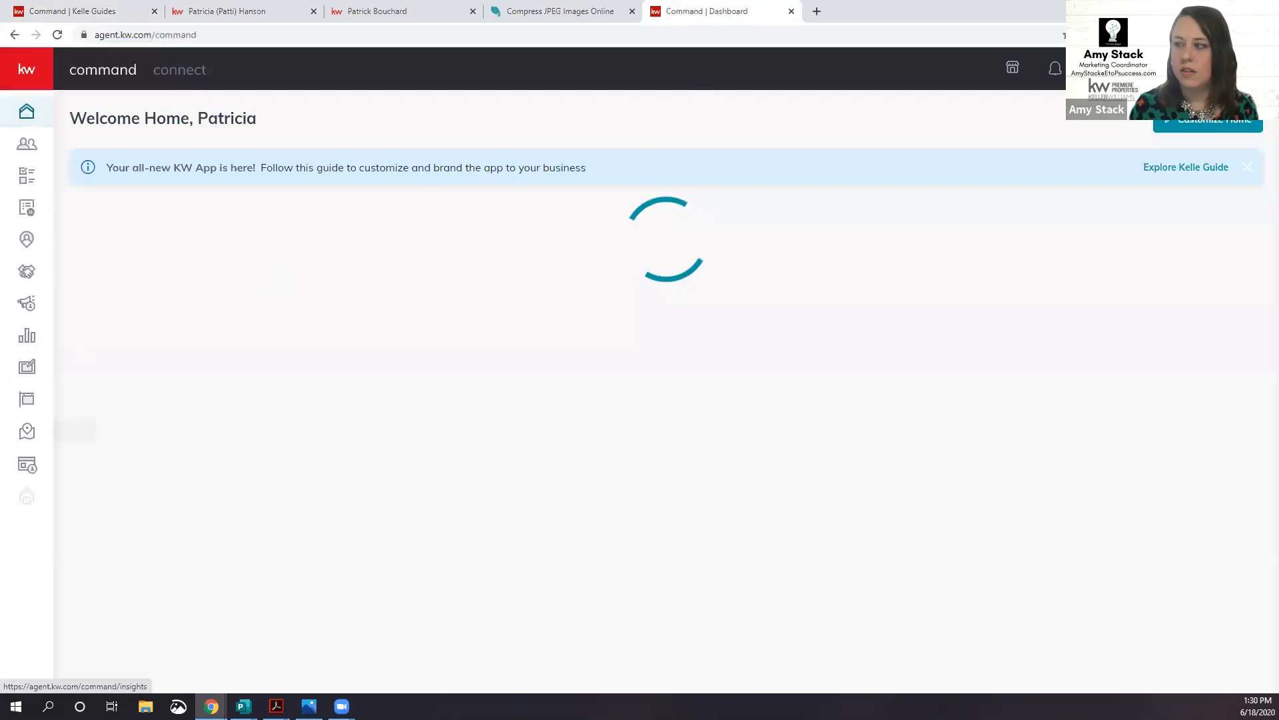
click(27, 465)
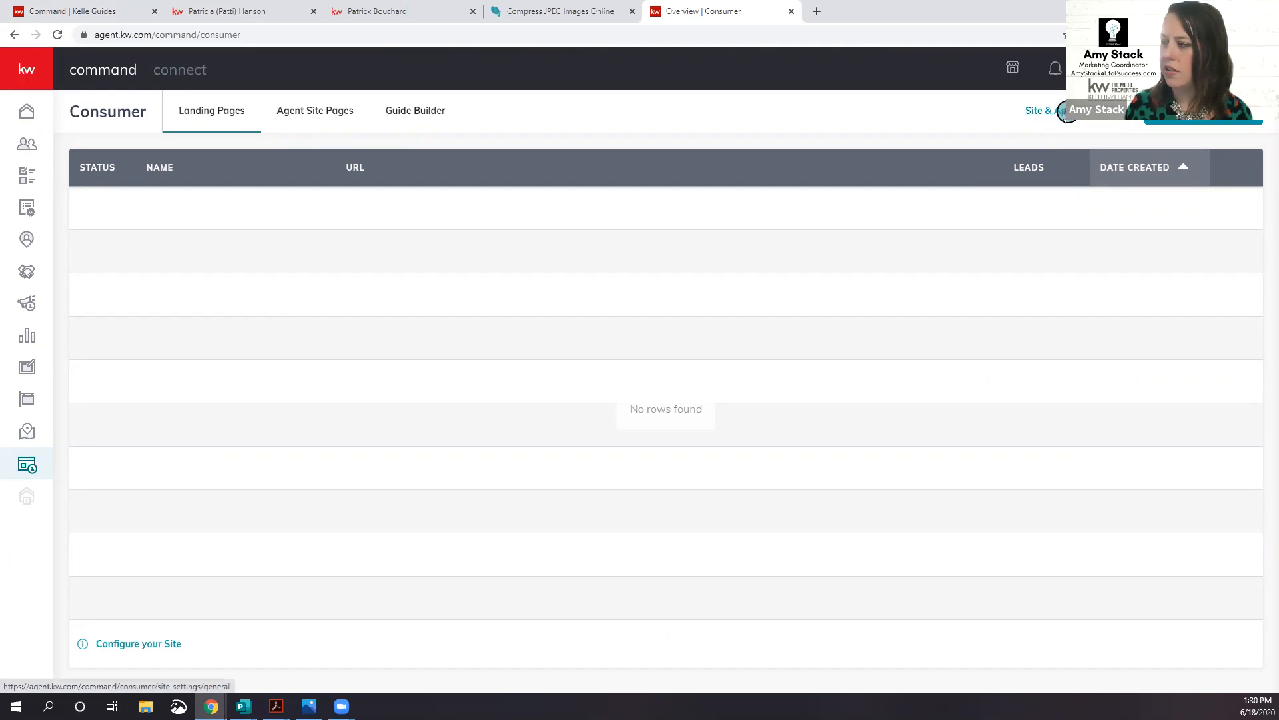
click(1066, 111)
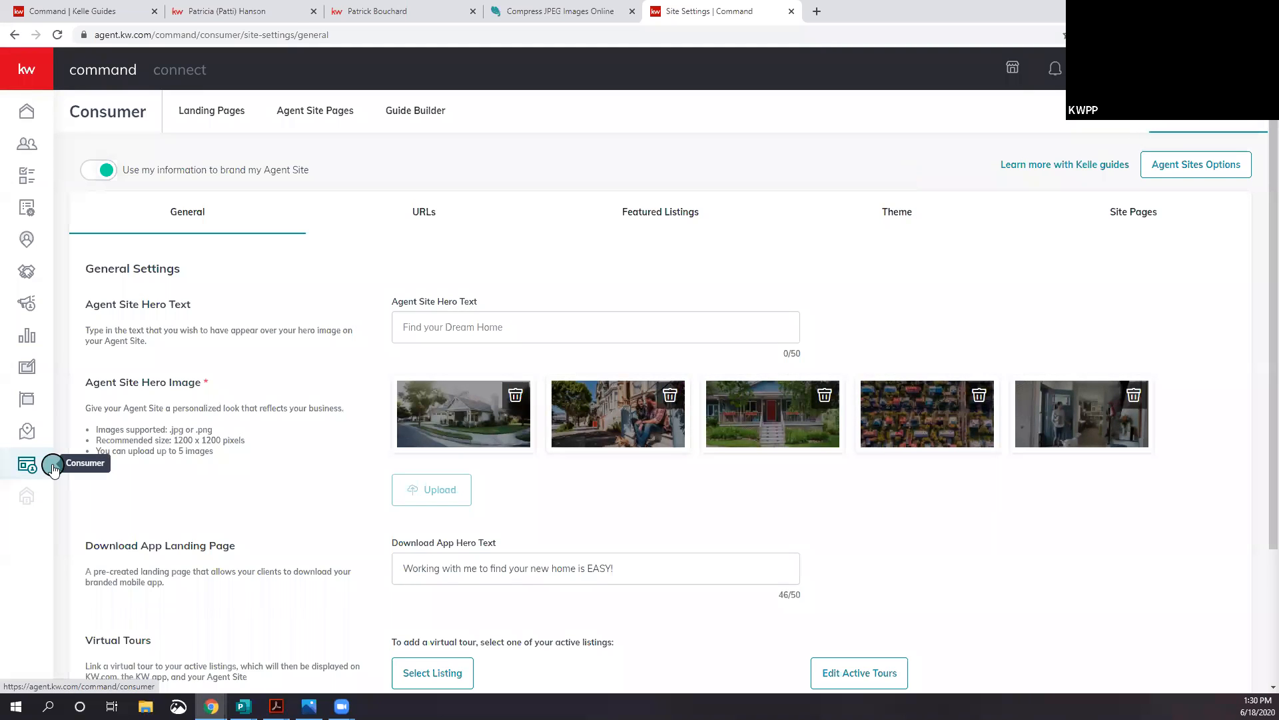
Step: Cancel leaving Site Settings for account settings, then return to the Style and Theme step
click(1167, 69)
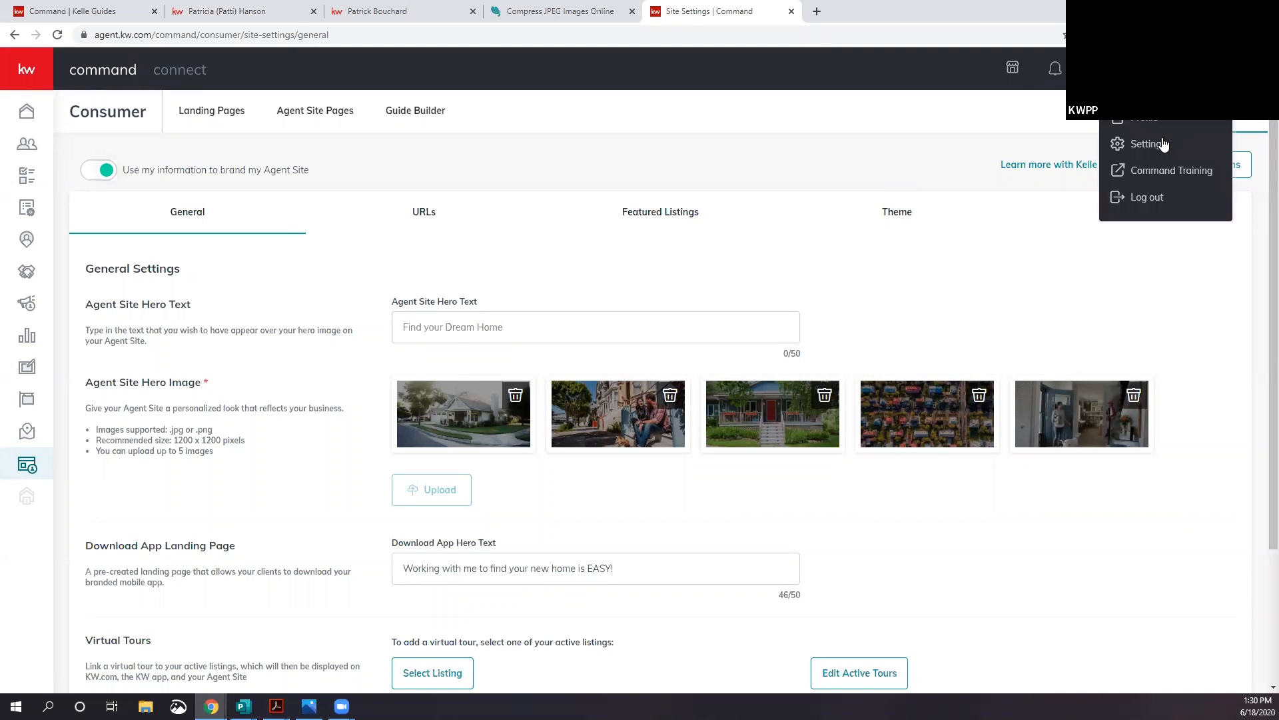
click(1162, 144)
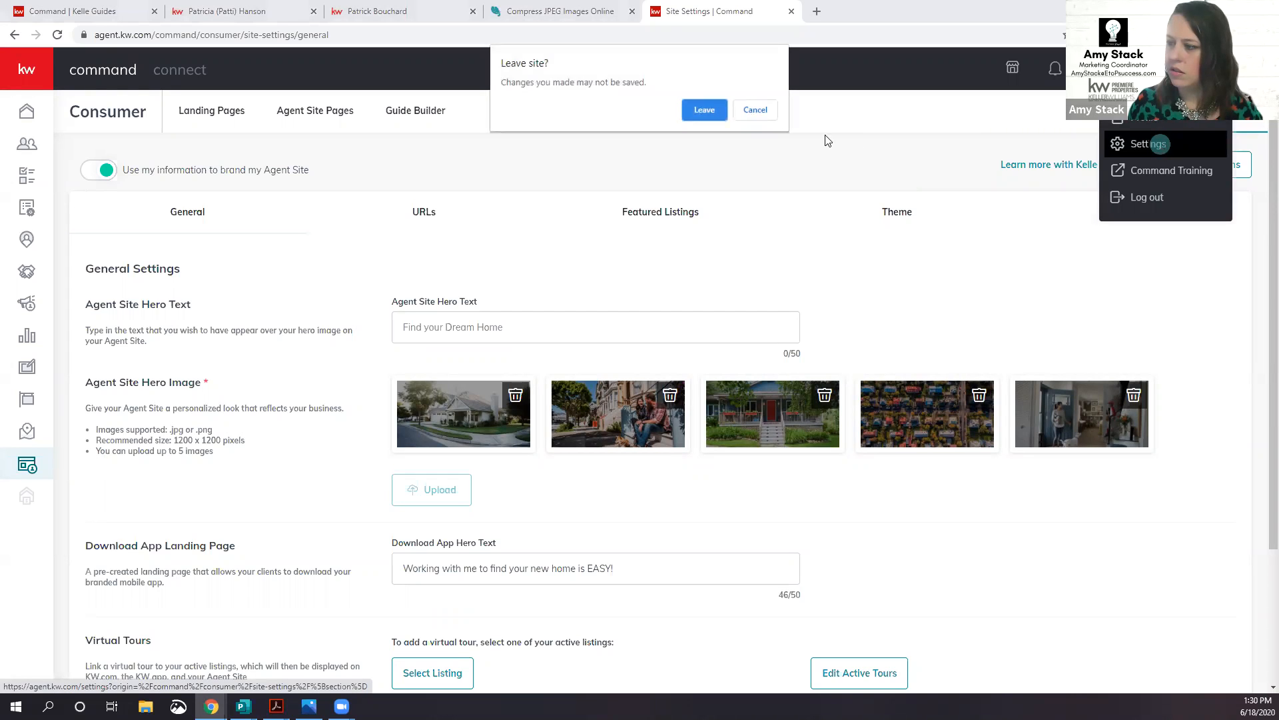
click(760, 109)
click(265, 12)
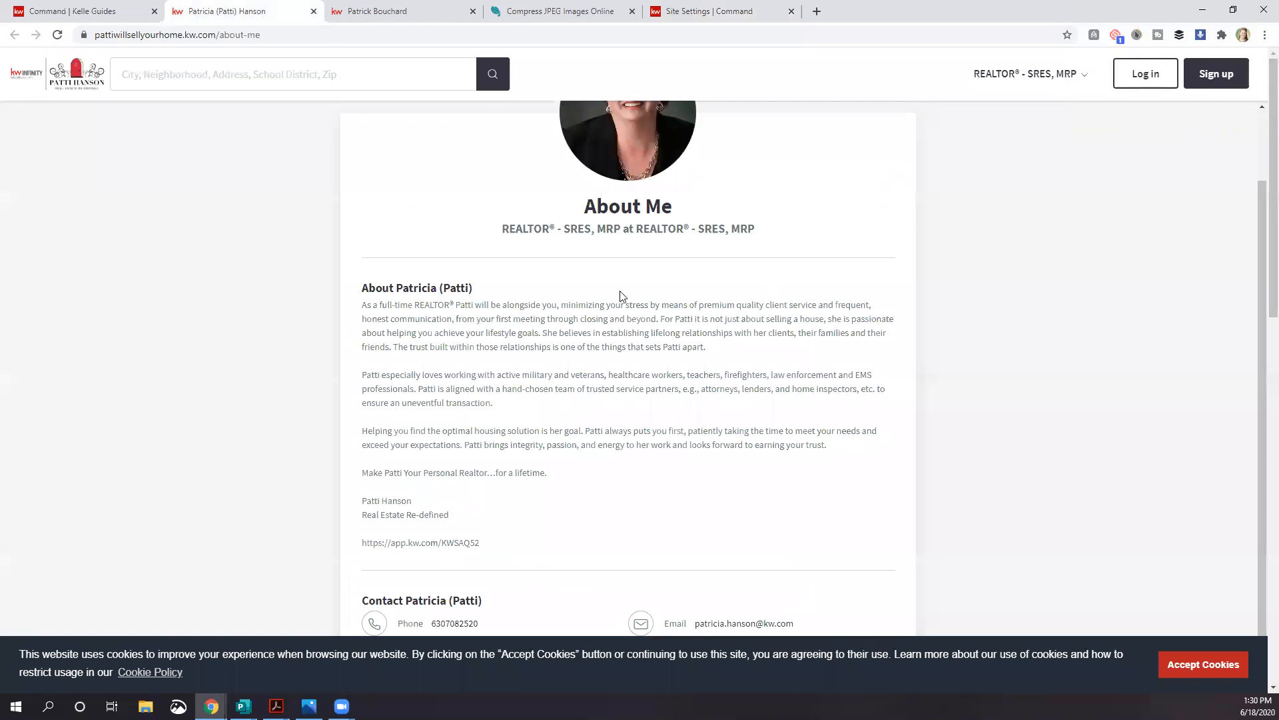
click(80, 20)
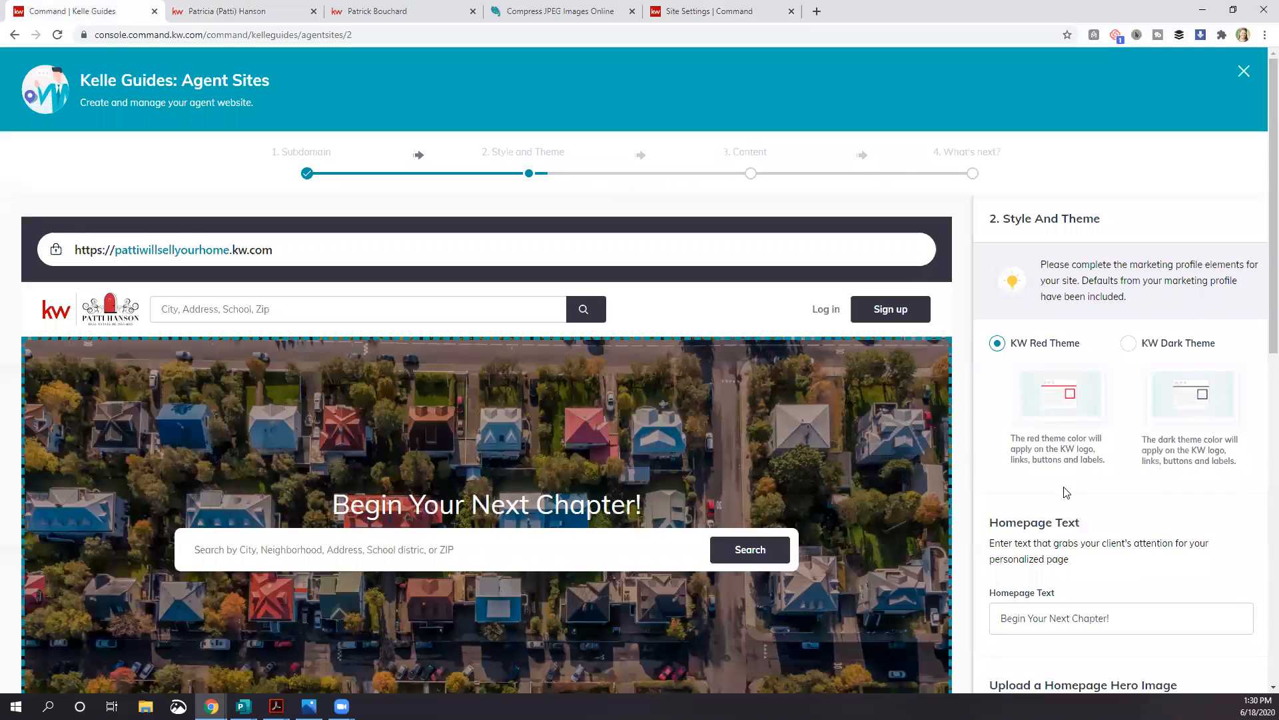
scroll(1059, 490, down, 2)
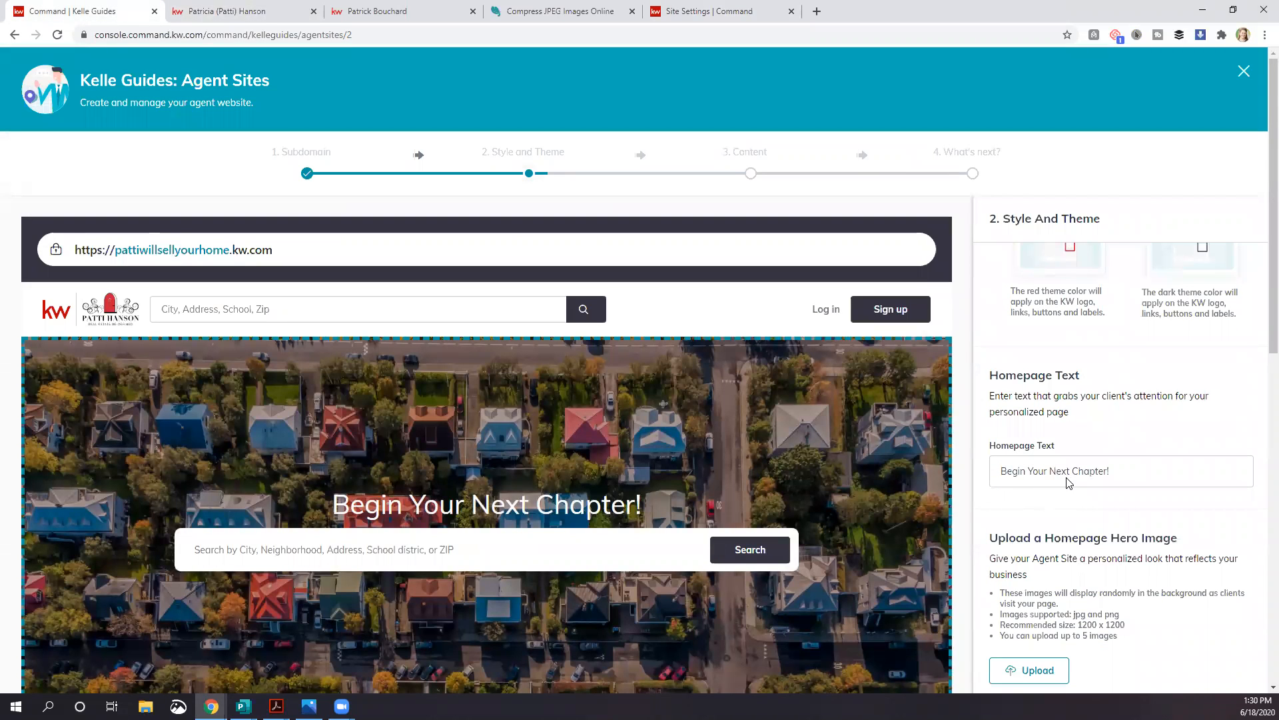
scroll(1052, 499, down, 3)
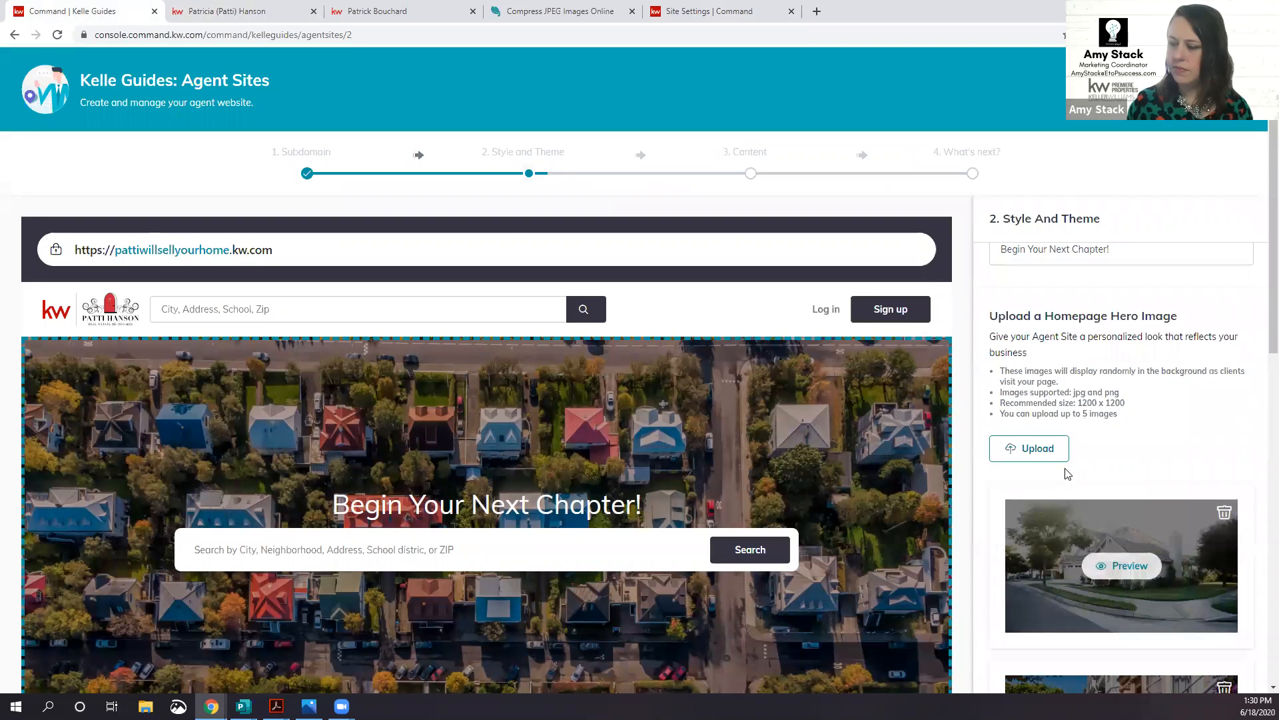
Step: Save the Style and Theme step with KW Red Theme and hero images
scroll(1059, 475, down, 5)
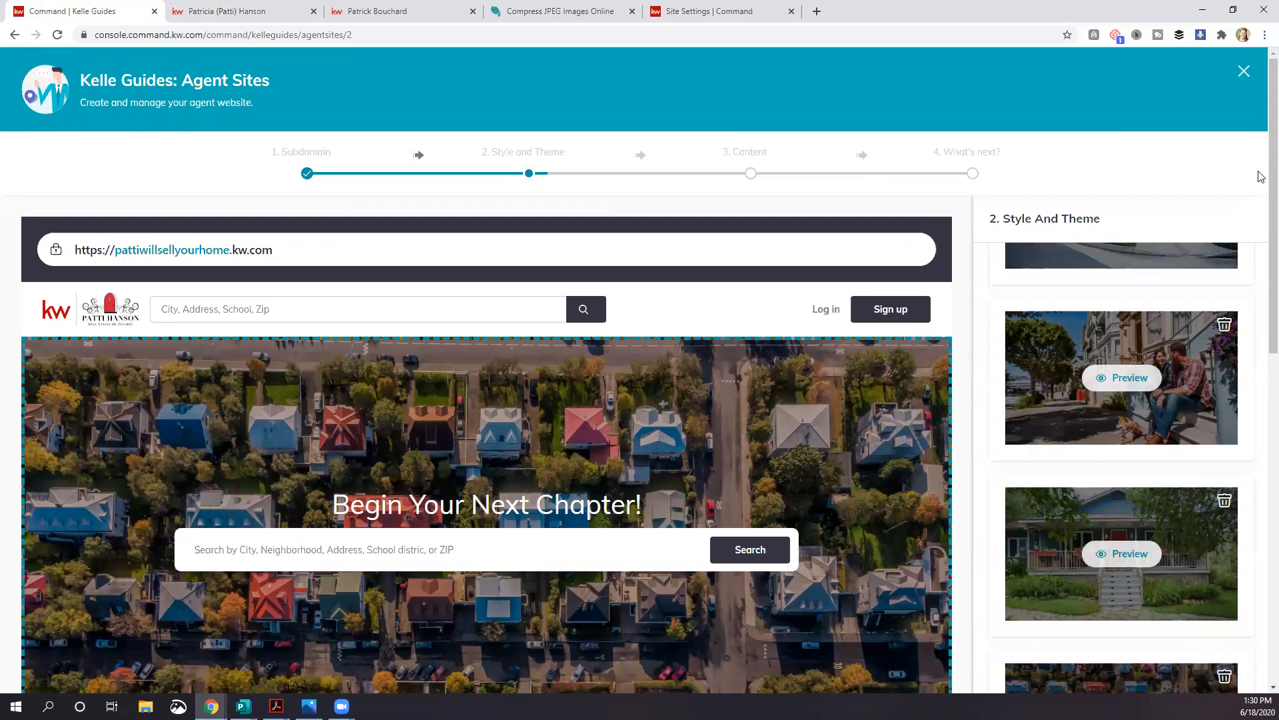
scroll(1262, 177, down, 3)
scroll(1262, 181, down, 10)
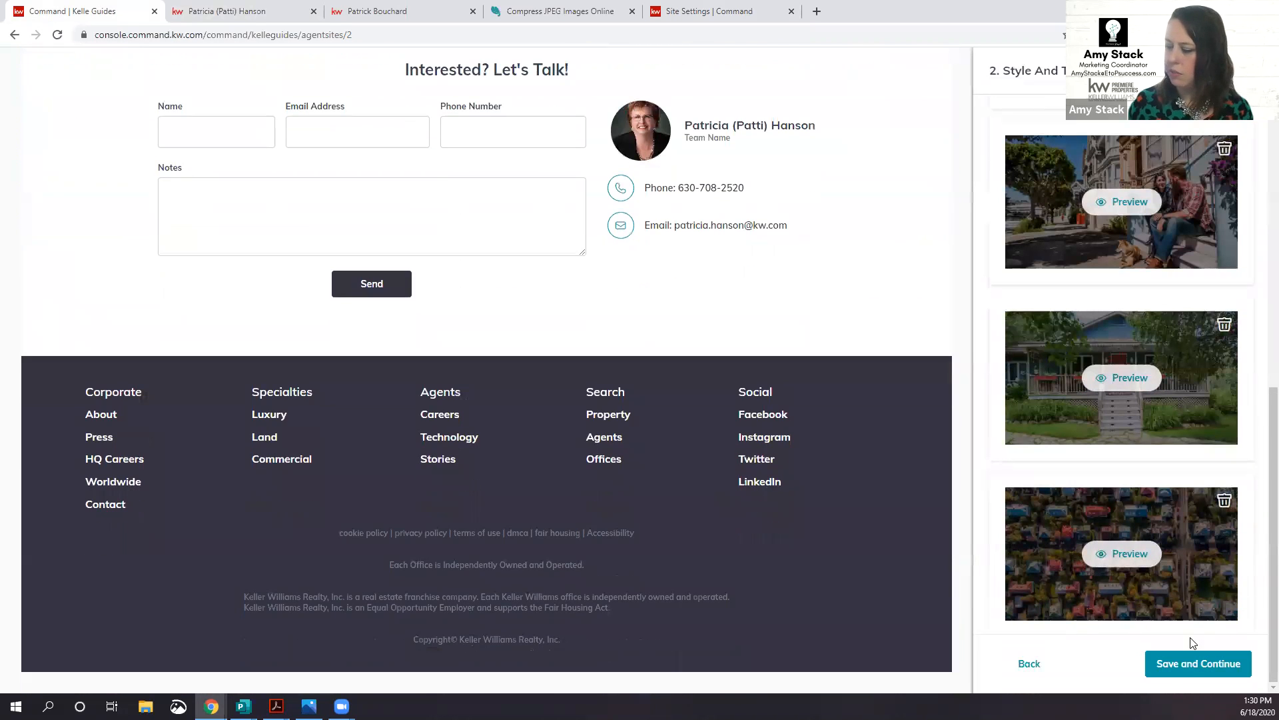
click(1193, 664)
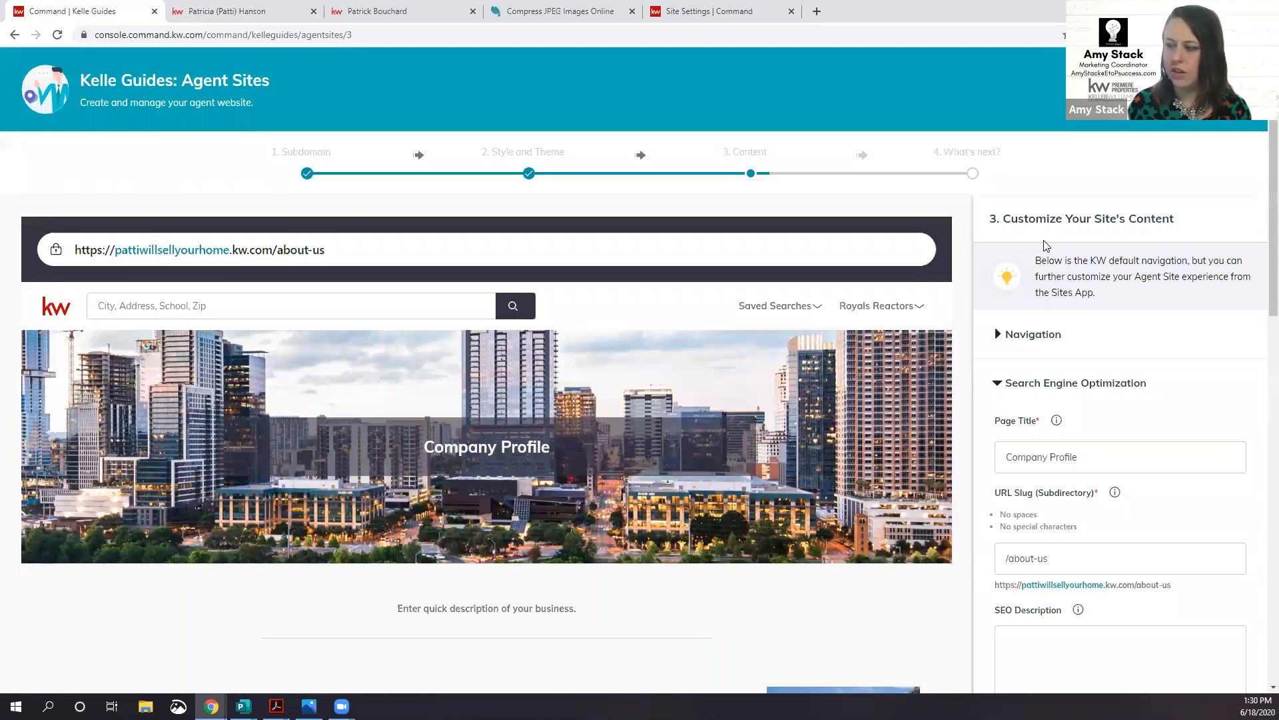
Step: Step back from Content to recheck the hero image thumbnails, then view the live About Me page
scroll(1106, 308, down, 3)
scroll(1109, 311, down, 3)
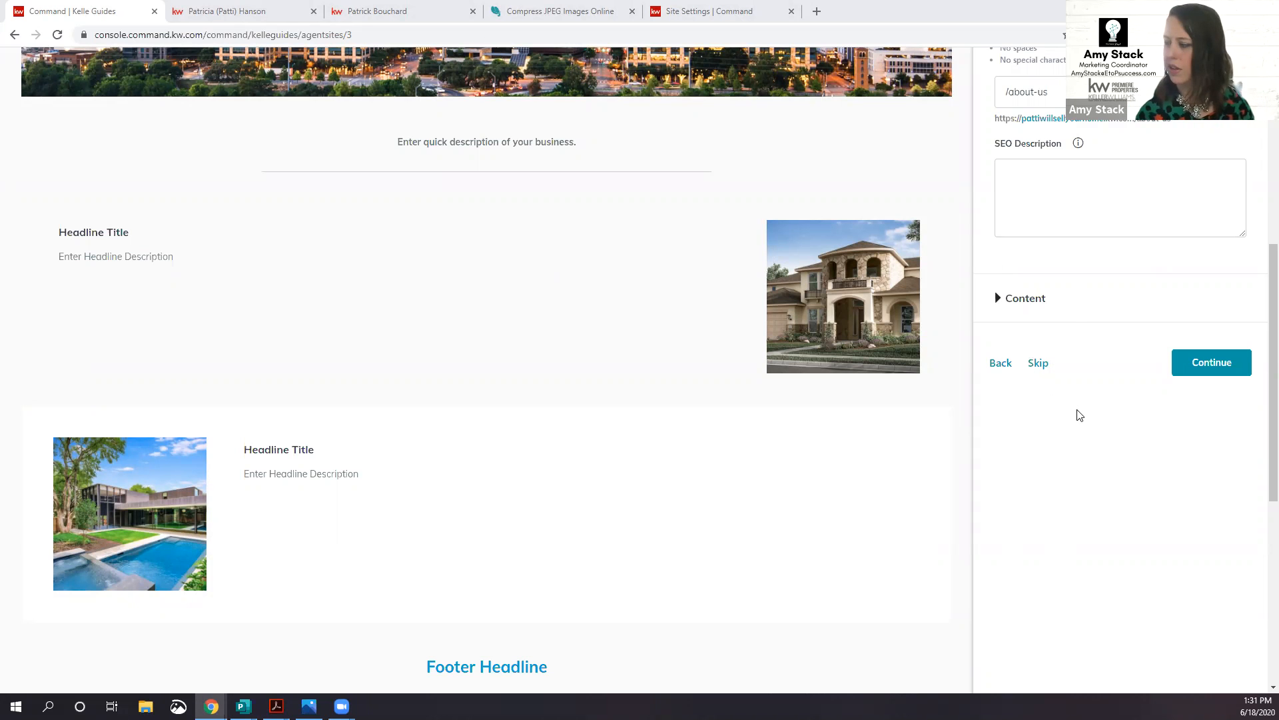
scroll(1080, 416, up, 7)
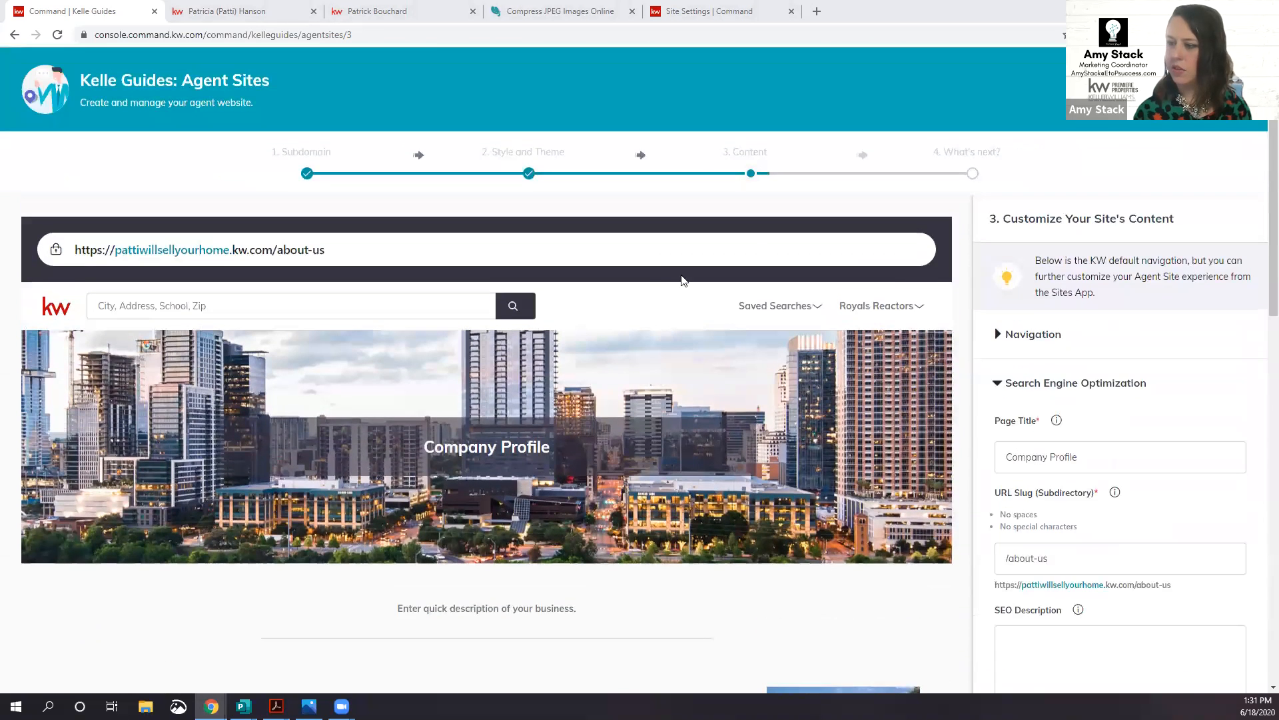
scroll(1102, 503, down, 8)
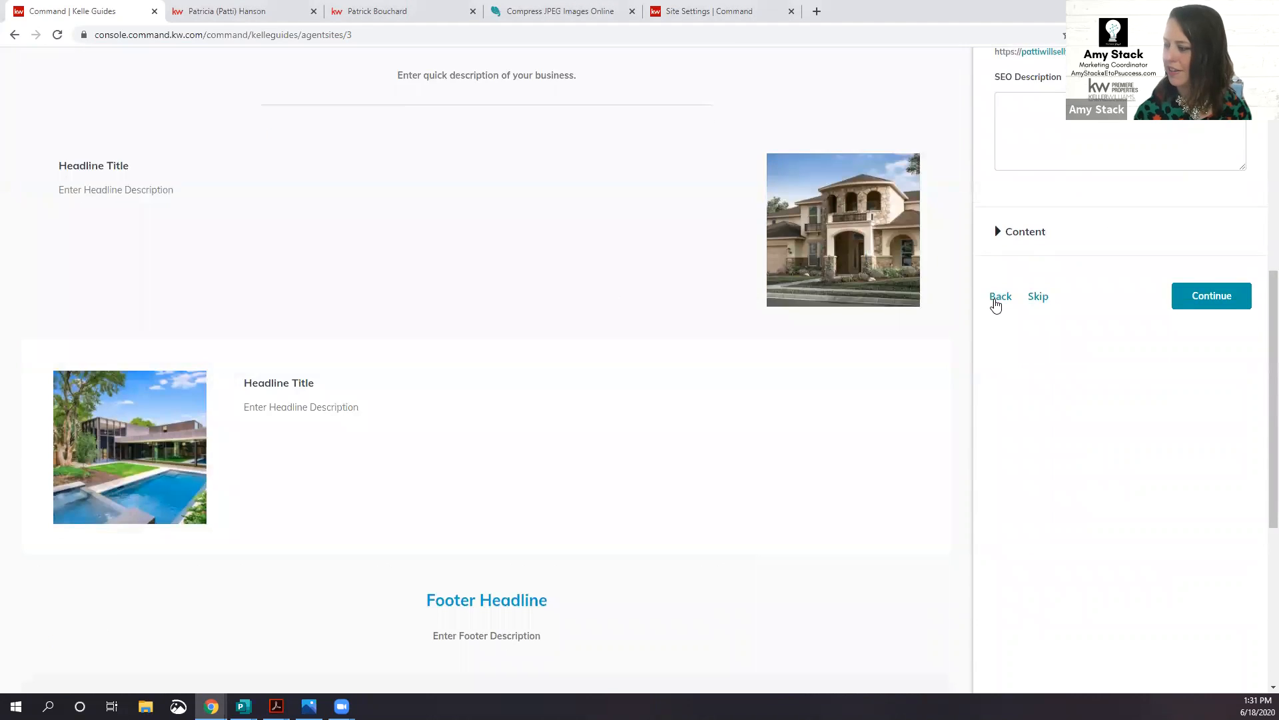
click(993, 298)
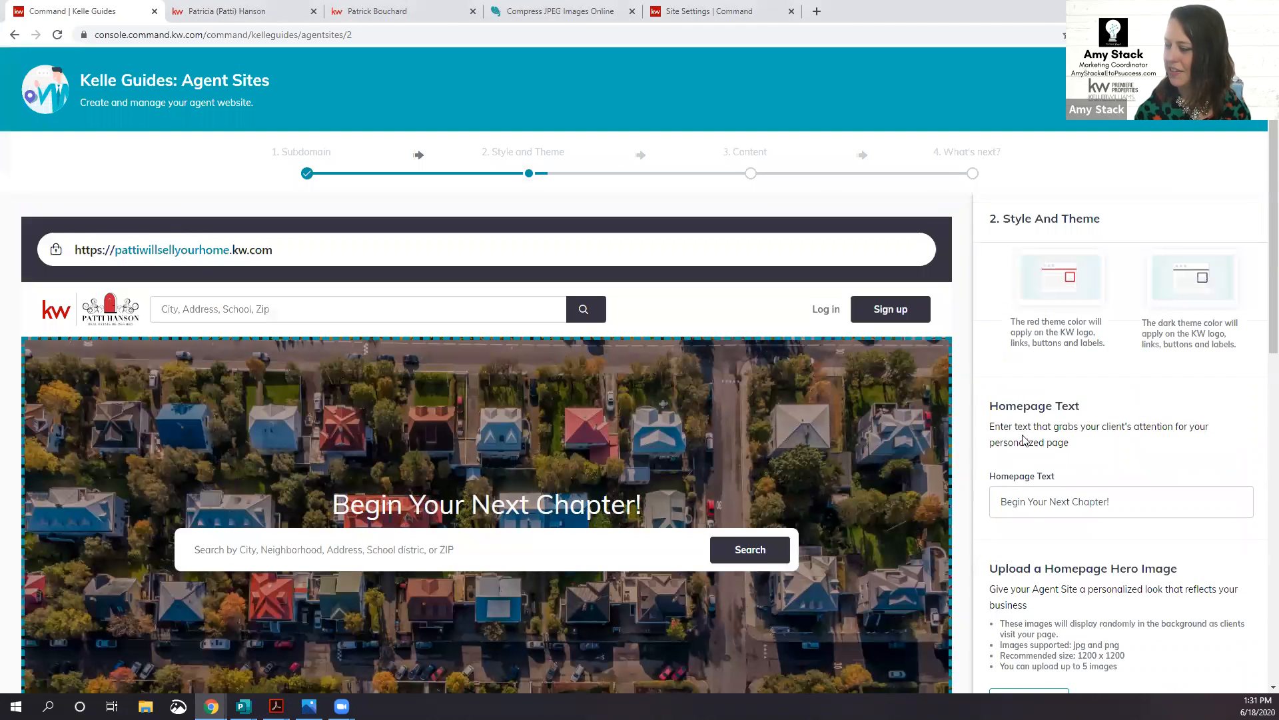
scroll(1064, 545, down, 3)
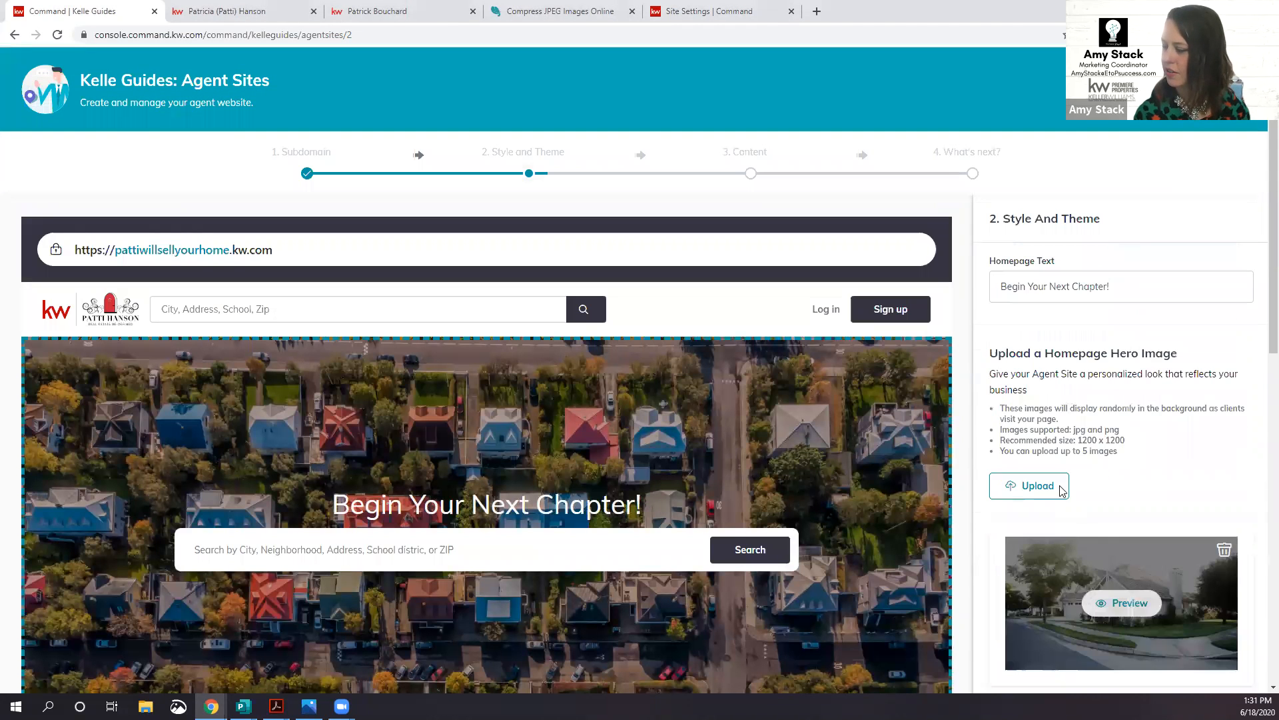
scroll(1079, 374, down, 6)
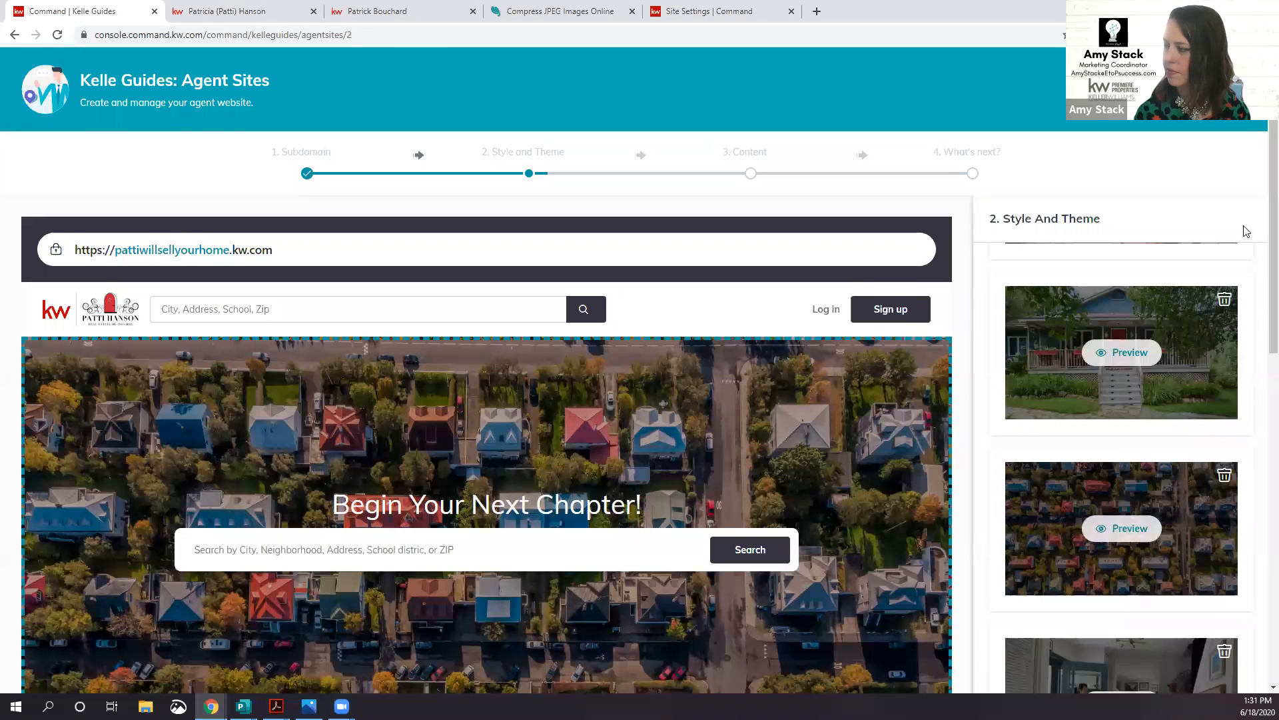
scroll(1246, 231, down, 5)
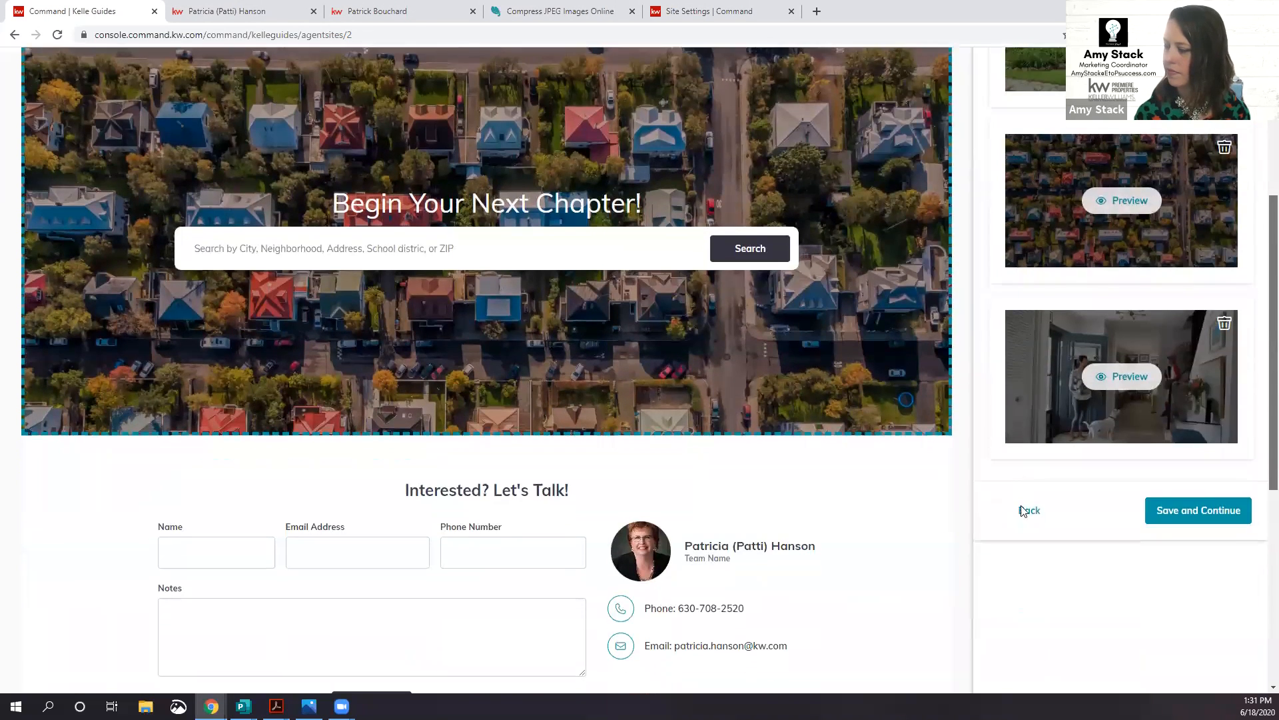
scroll(1215, 288, up, 2)
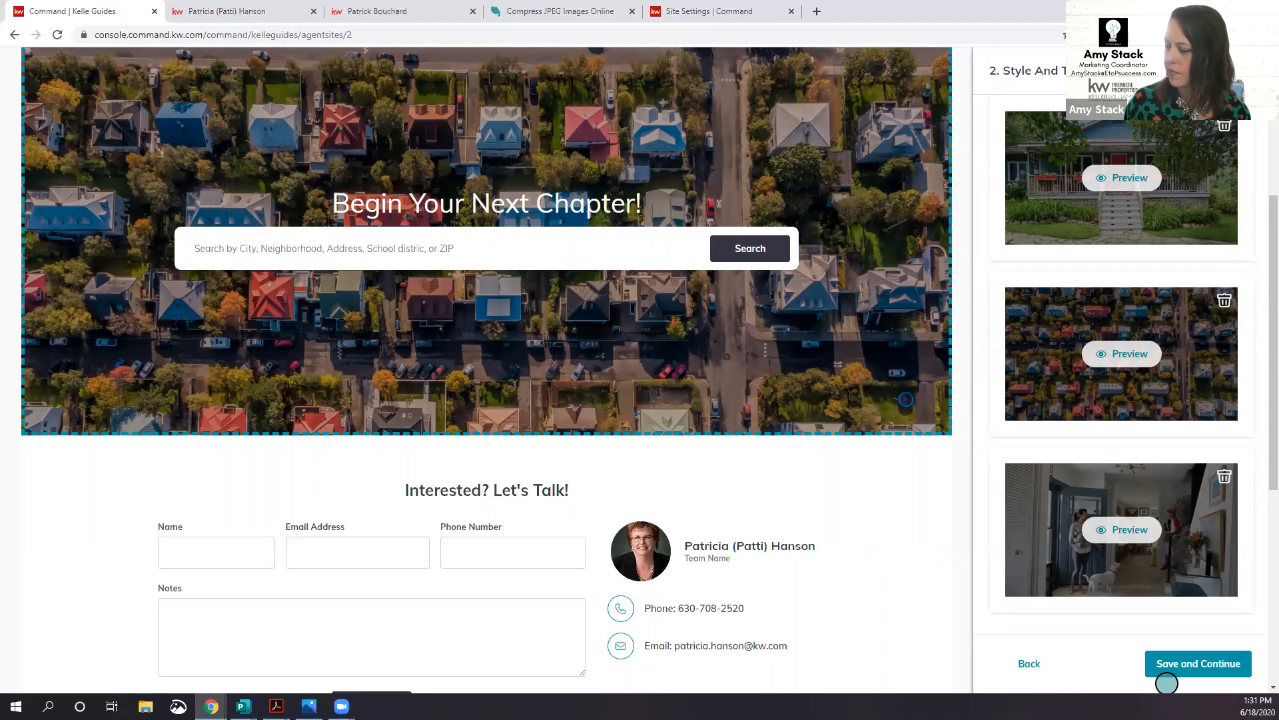
click(260, 14)
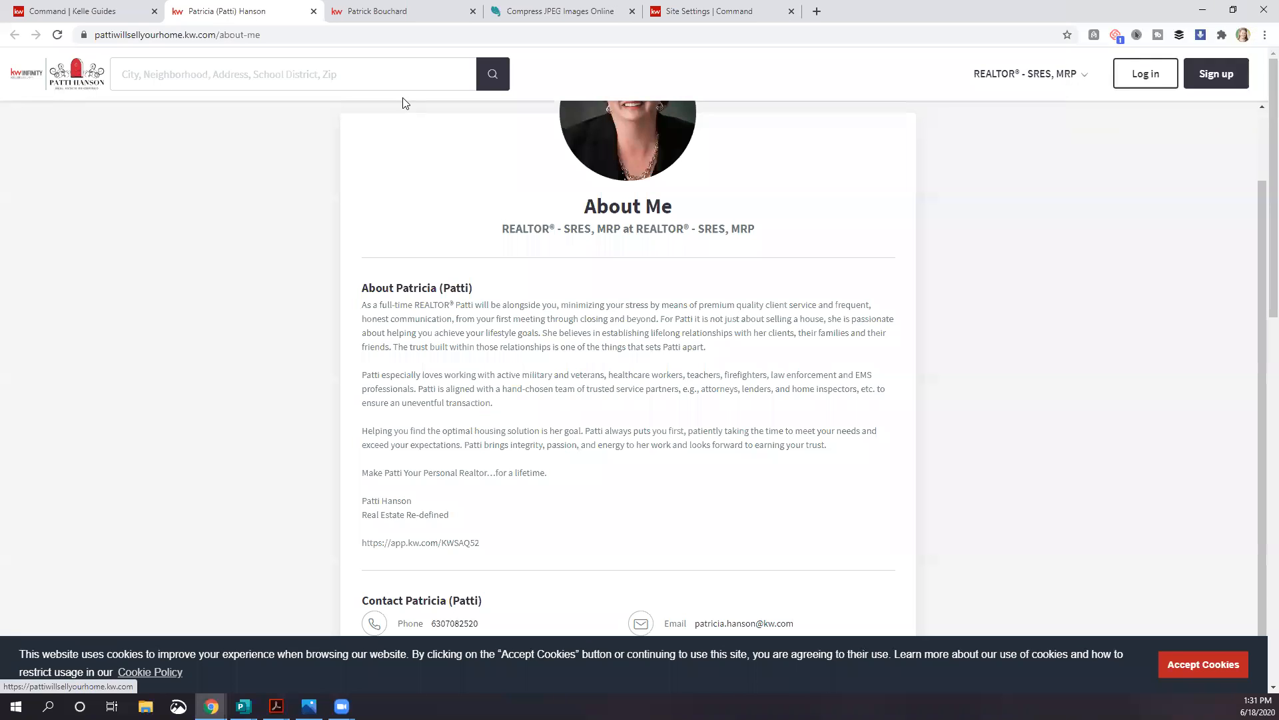
Step: Check the live home page's contact card, then return the guide to step 1, Subdomain
click(1002, 77)
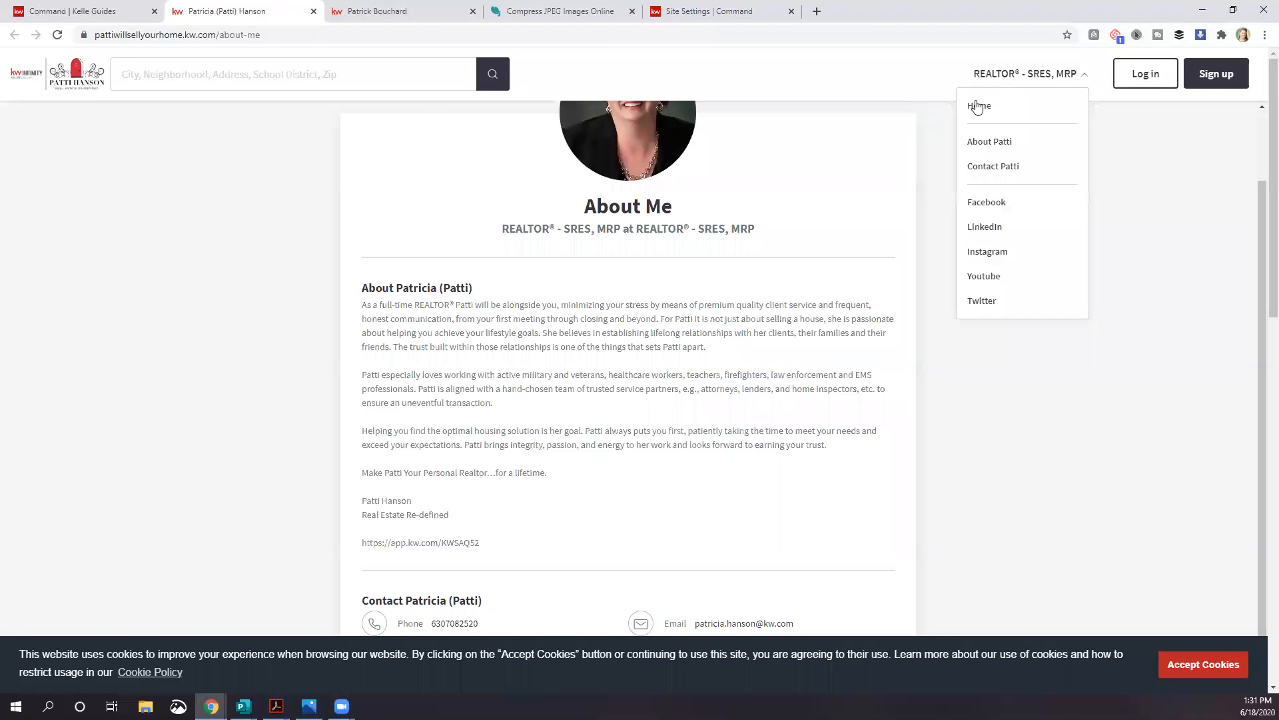
click(978, 106)
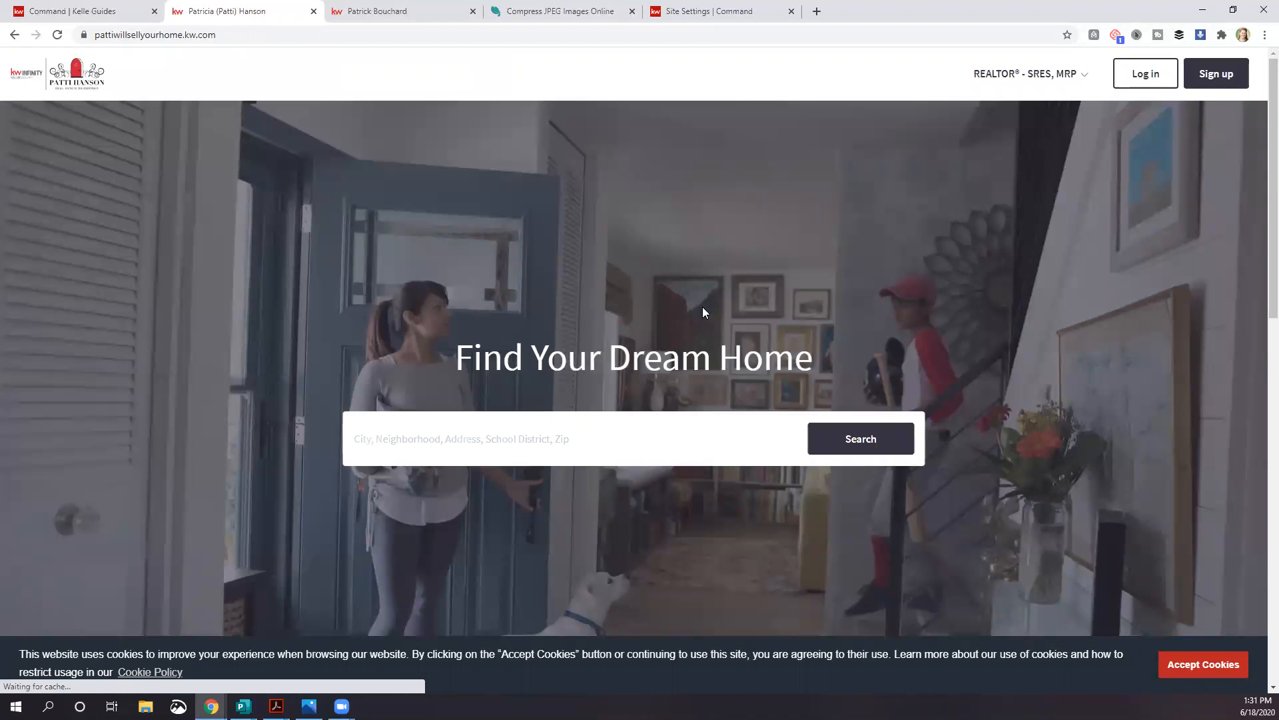
scroll(703, 308, down, 6)
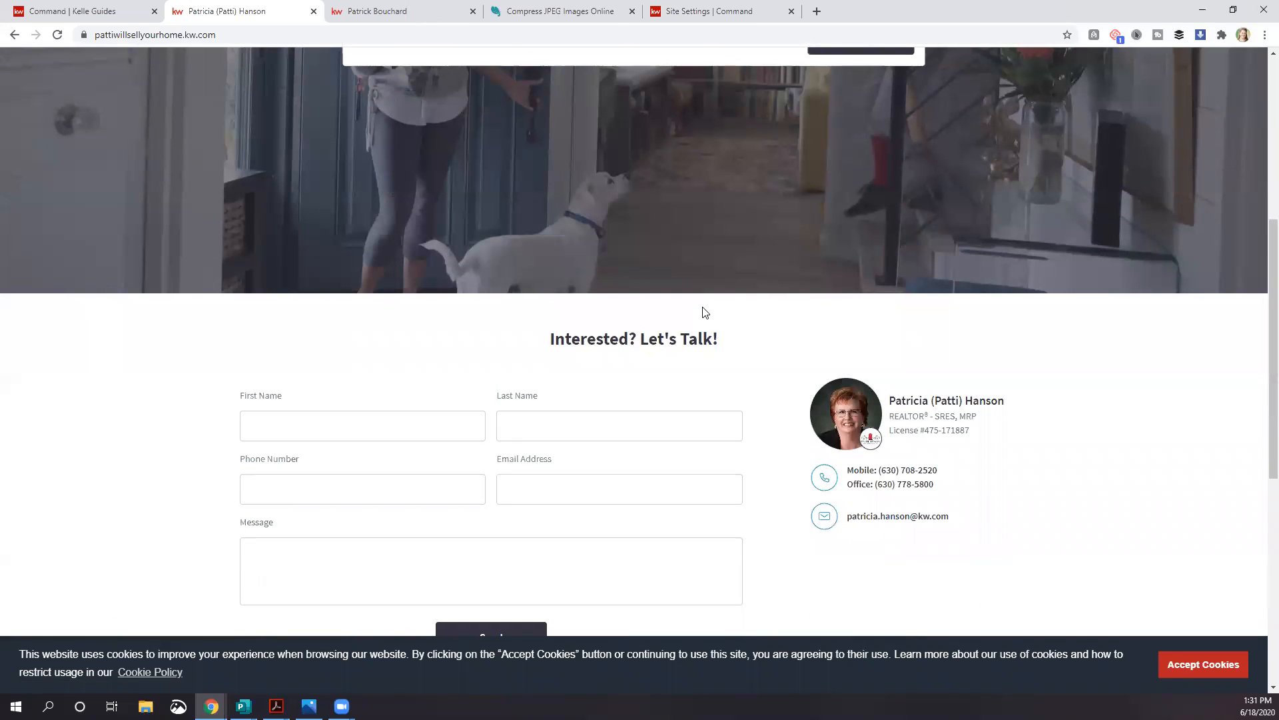
scroll(705, 312, down, 2)
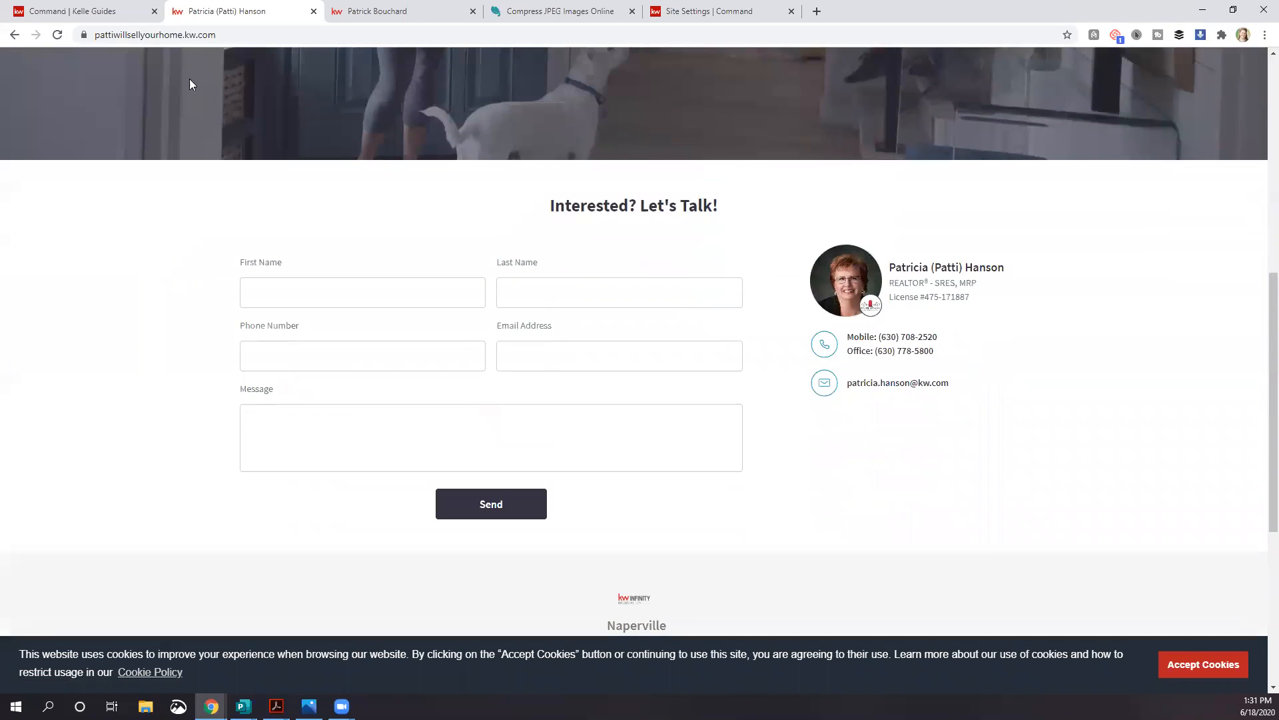
click(116, 12)
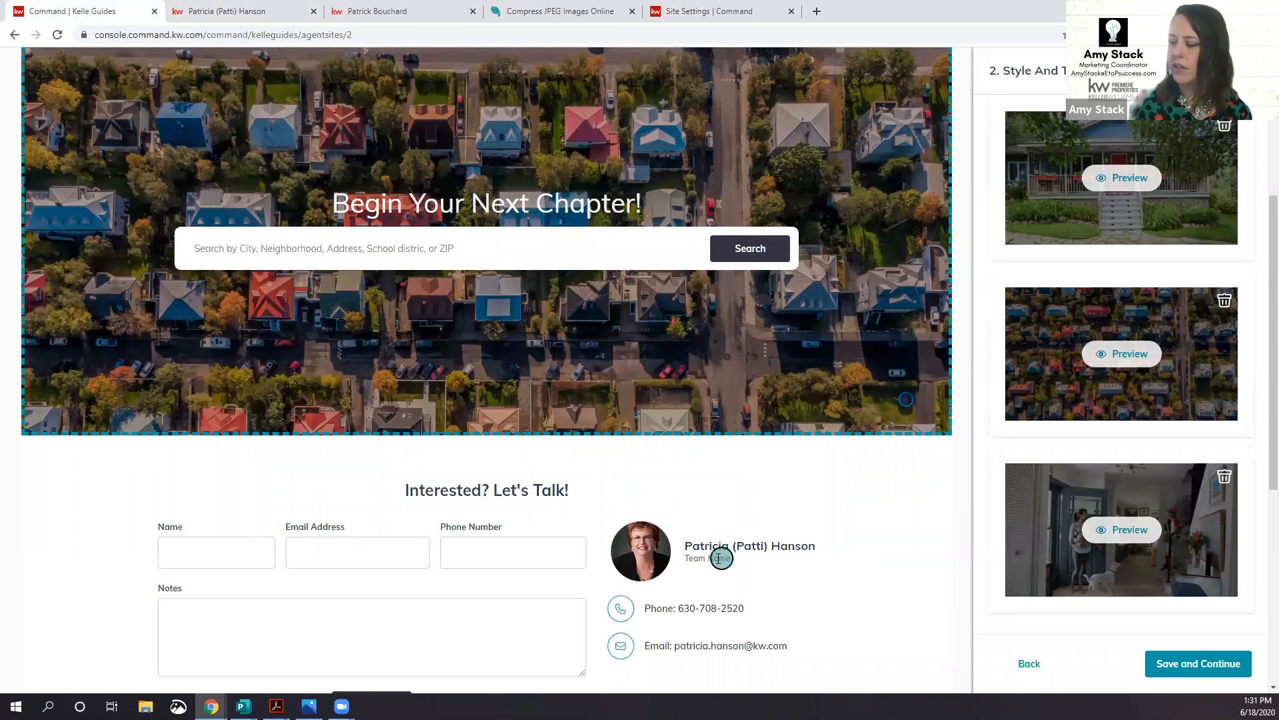
click(1027, 663)
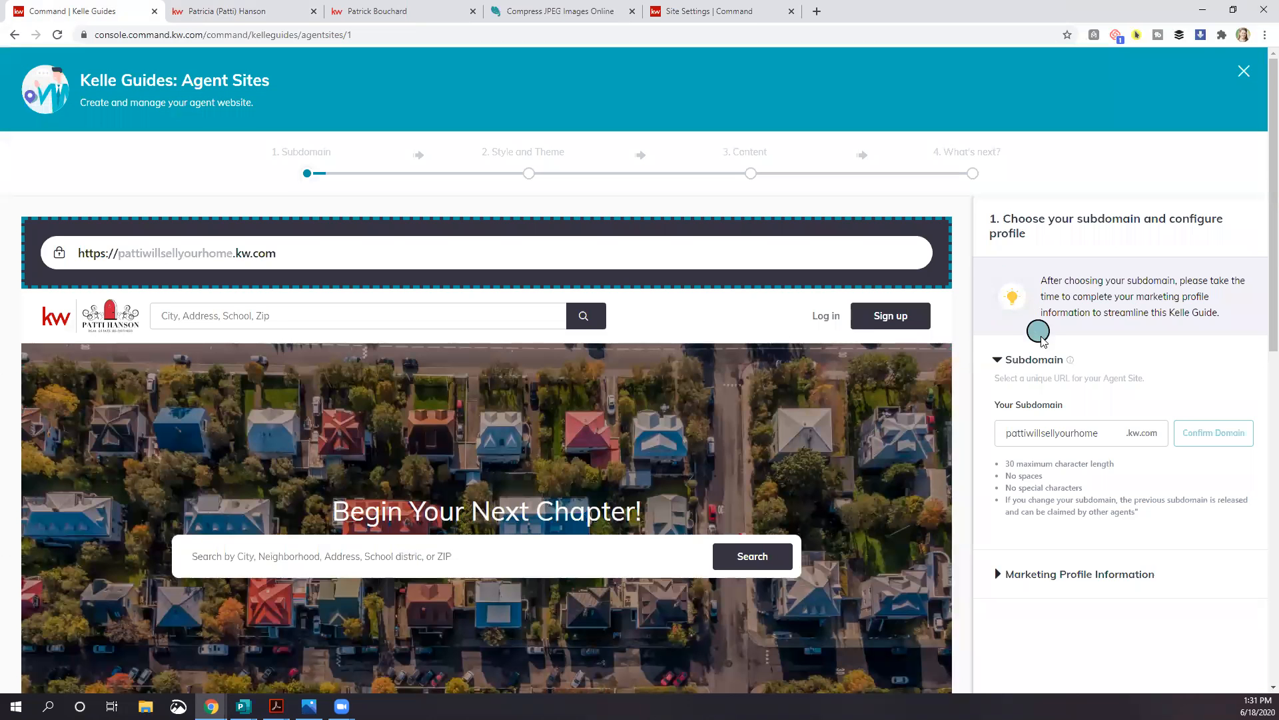
Step: Enter 'Keller Williams Infinity' as Team or Business Name under Marketing Profile Information and save
scroll(1040, 309, down, 7)
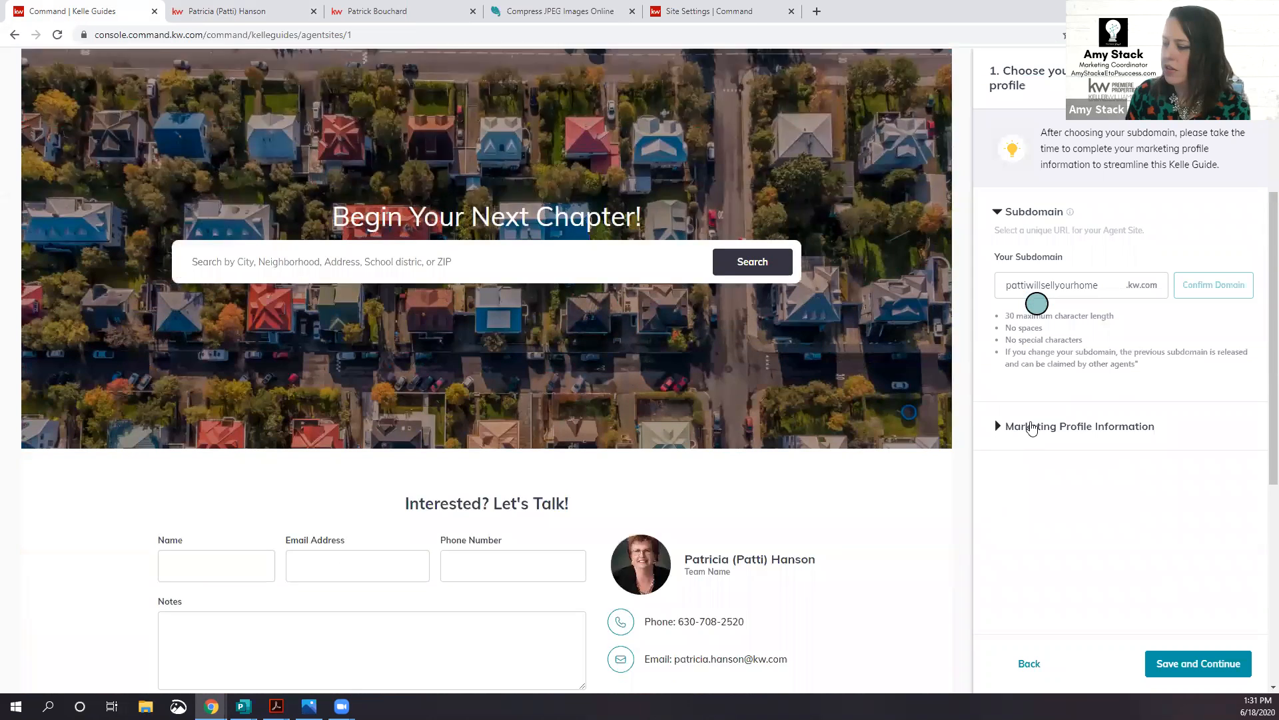
click(1031, 426)
scroll(1043, 373, down, 5)
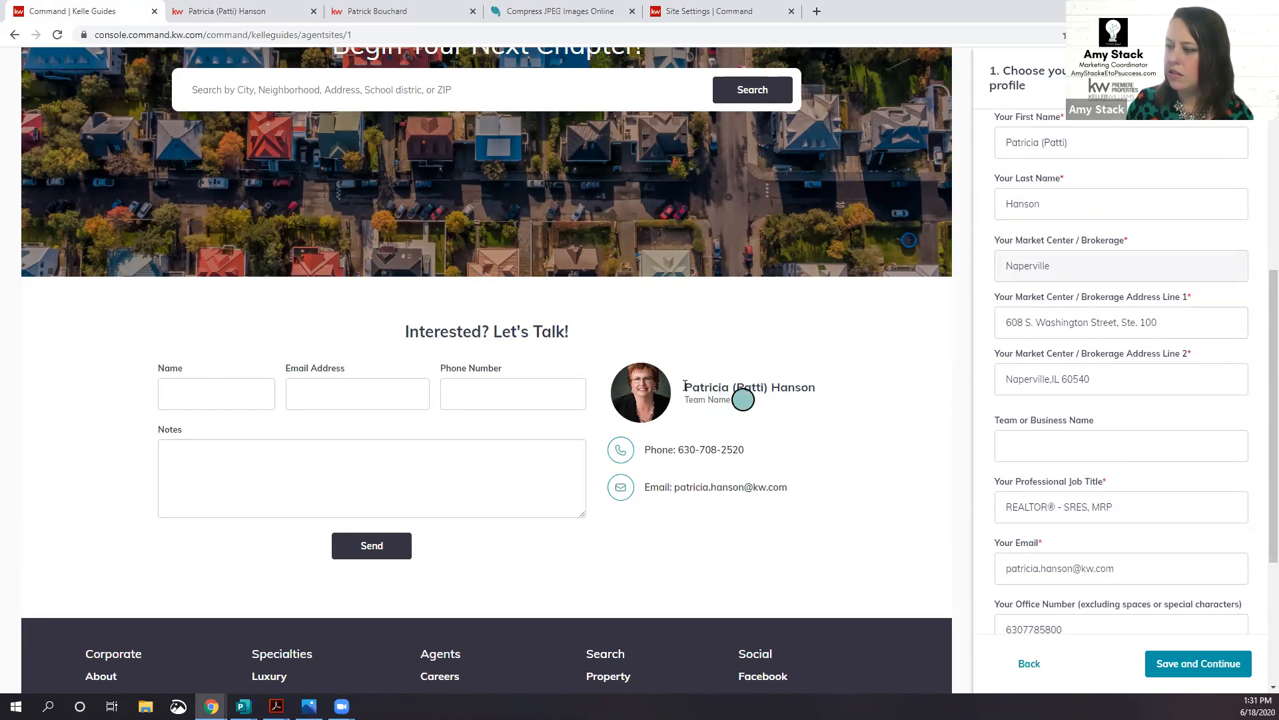
click(246, 12)
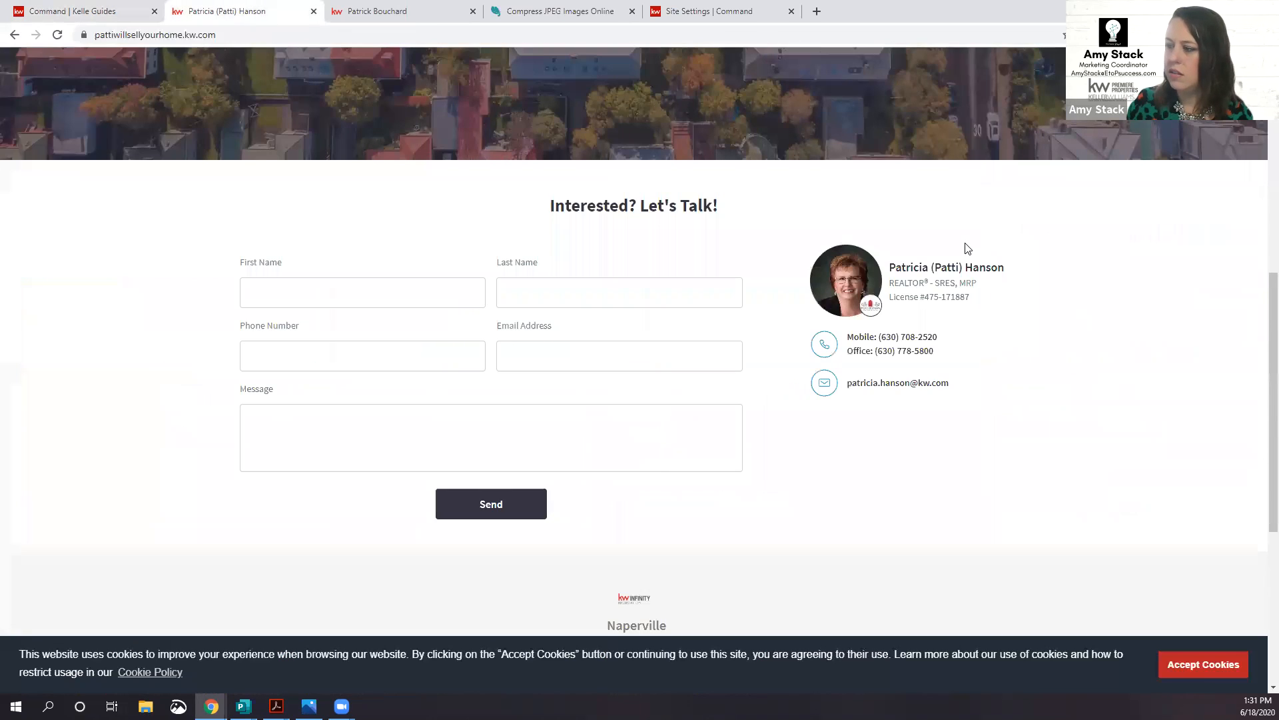
scroll(968, 248, up, 8)
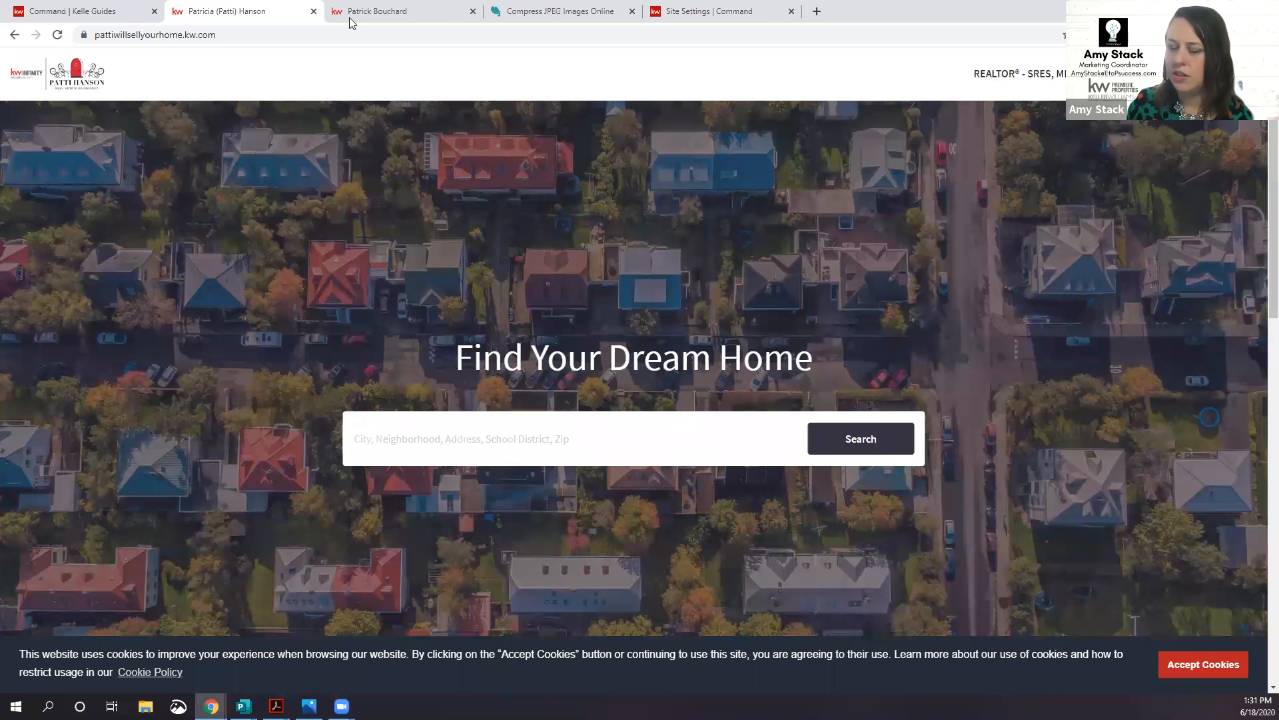
click(93, 12)
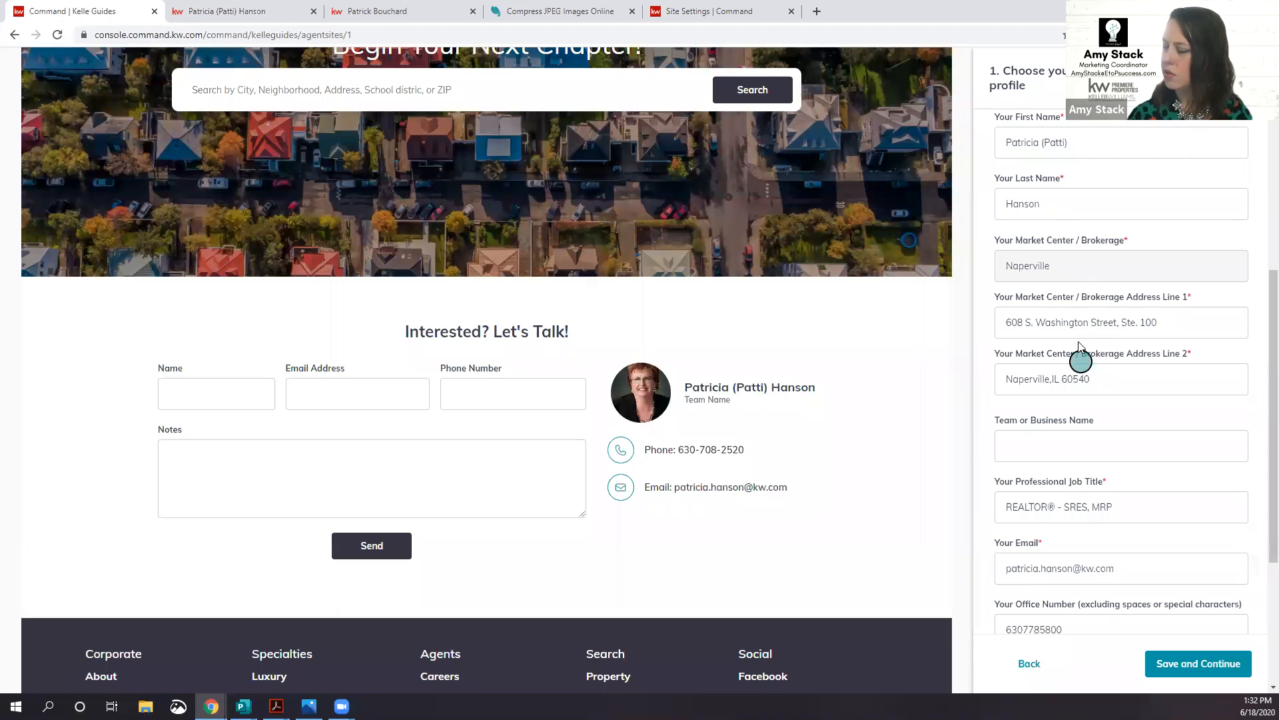
click(1076, 442)
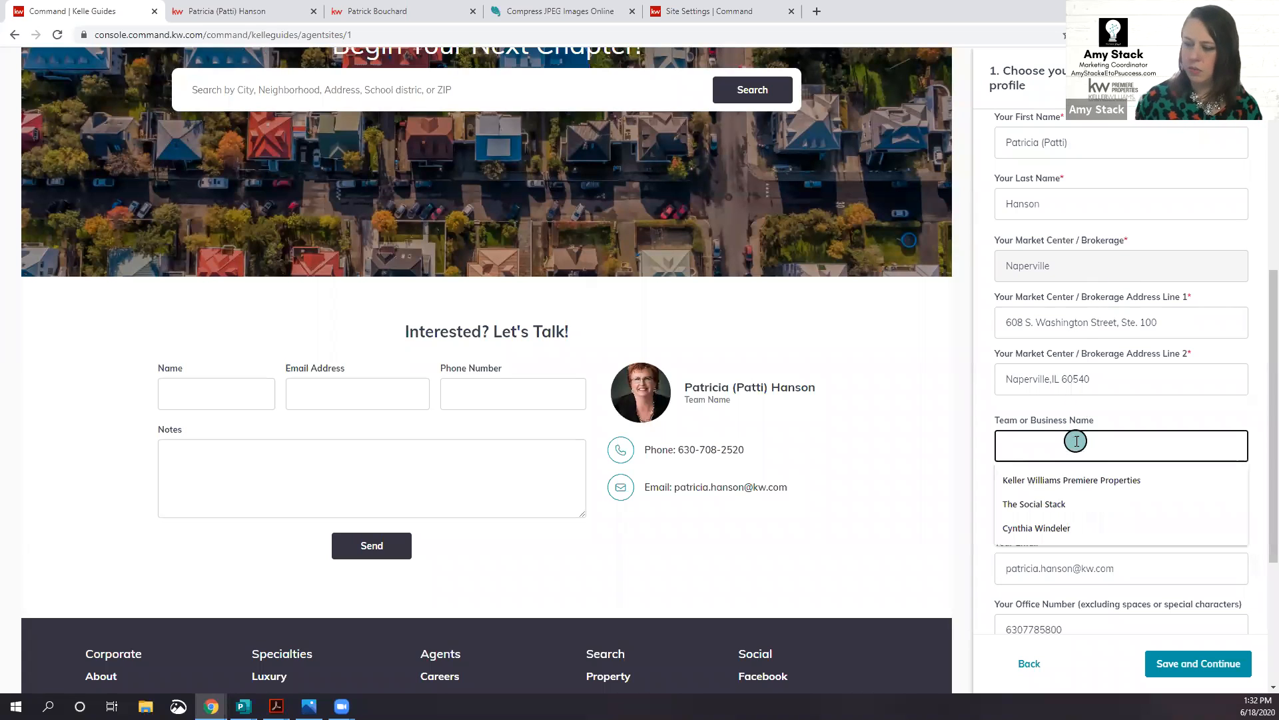
text(Keller)
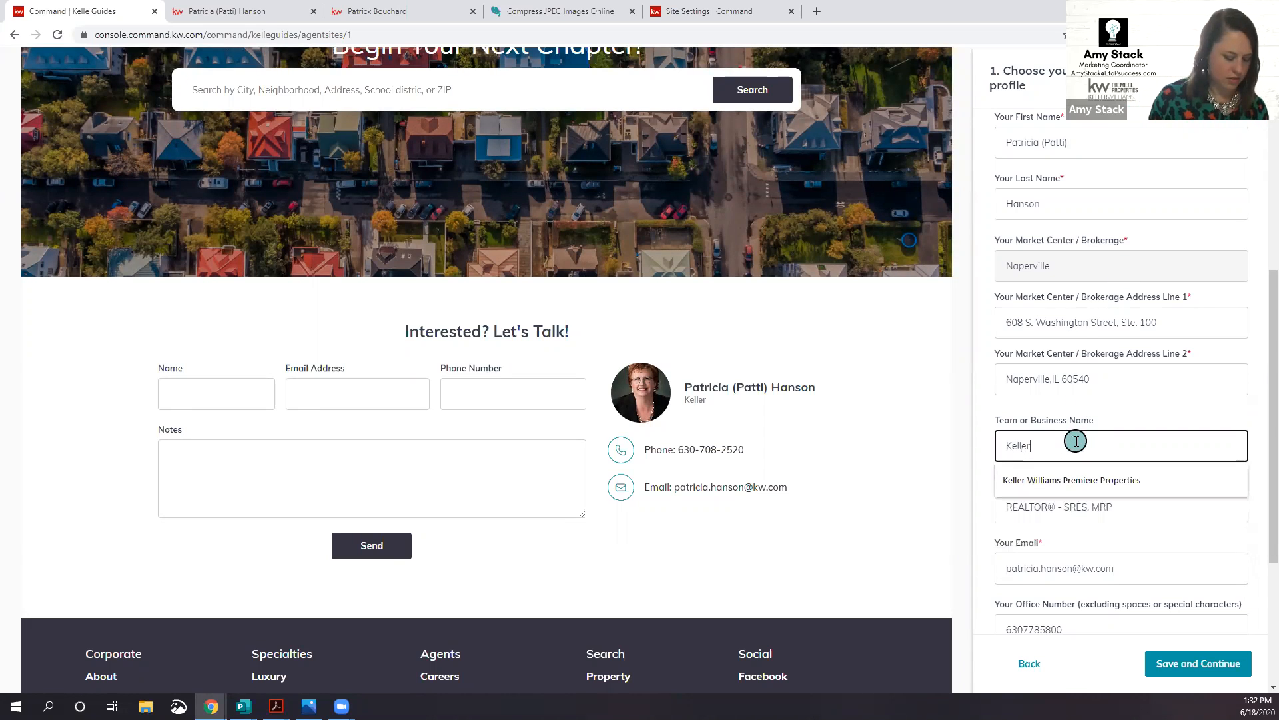
text( Williams)
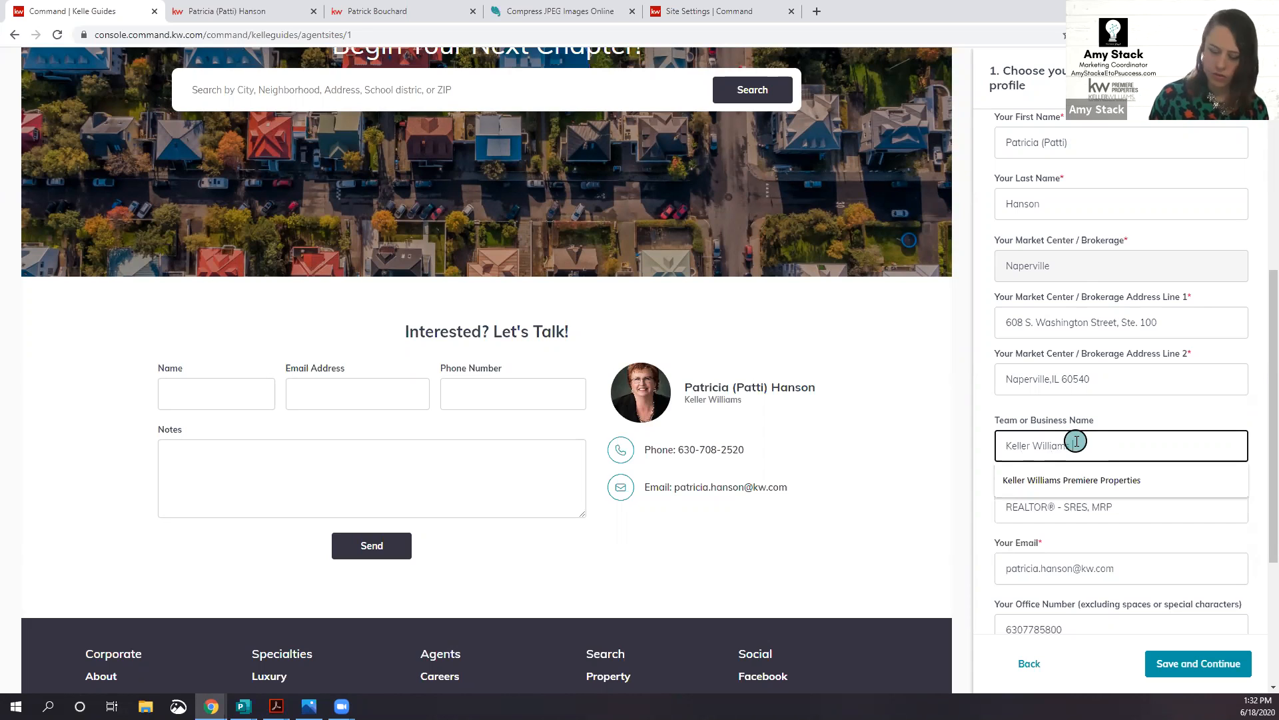
text( I)
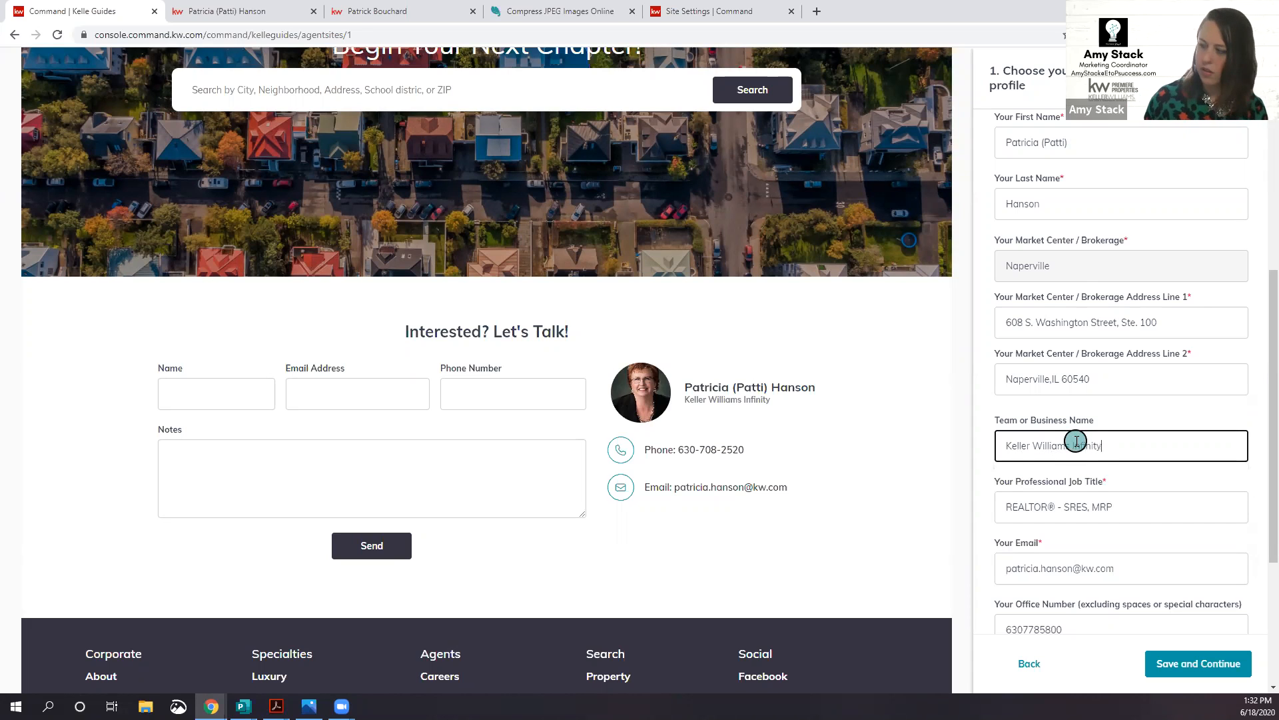
text(nfinity)
click(1200, 666)
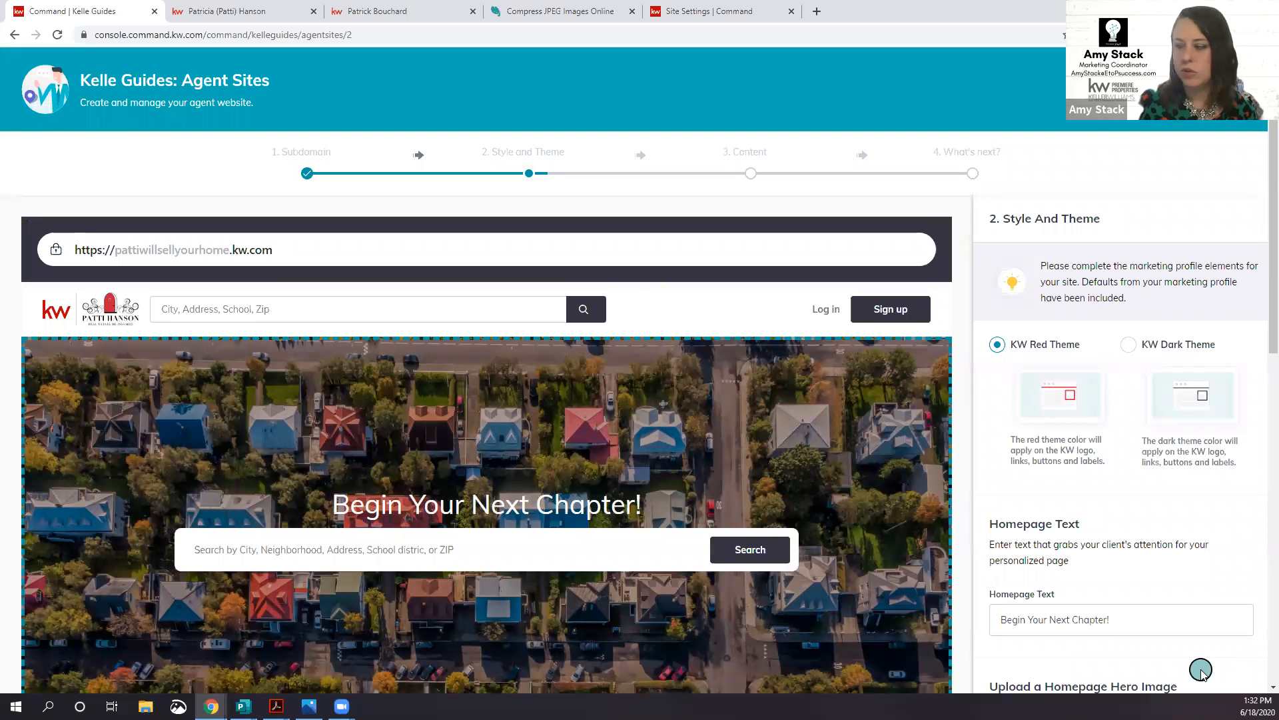
Step: Save the Style and Theme step again and view the live home page
scroll(1100, 523, down, 4)
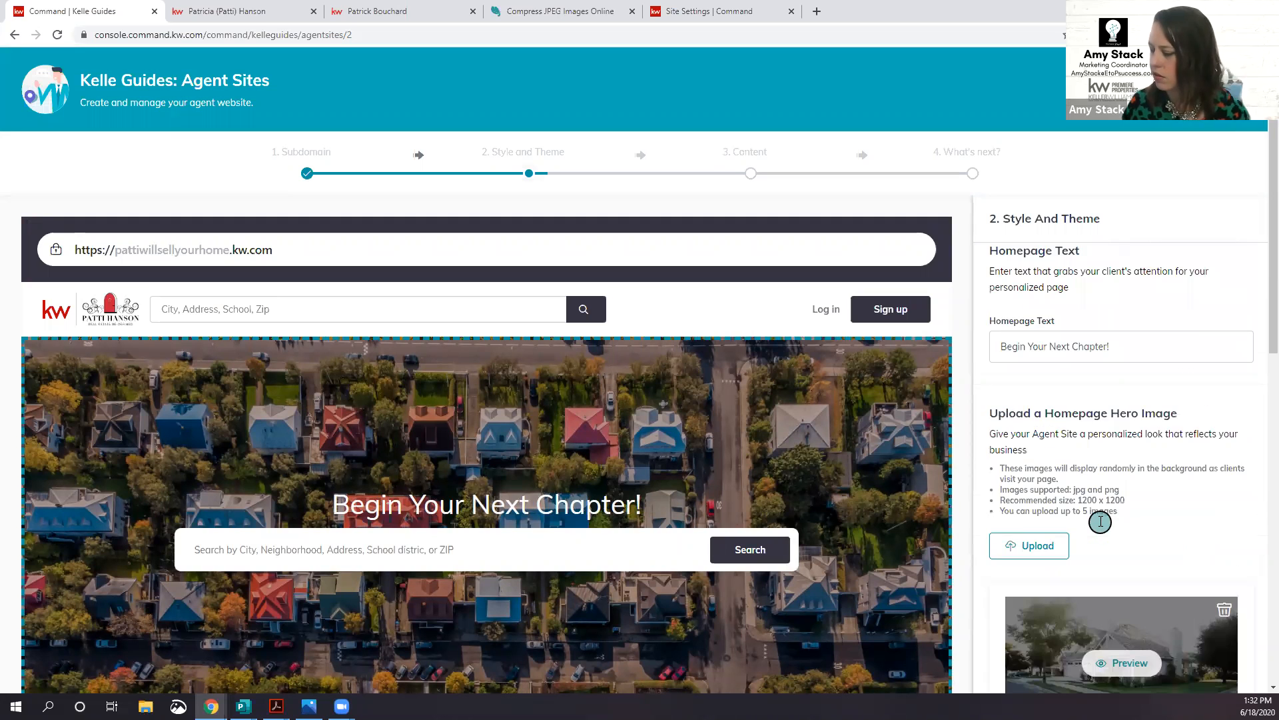
scroll(1157, 422, down, 10)
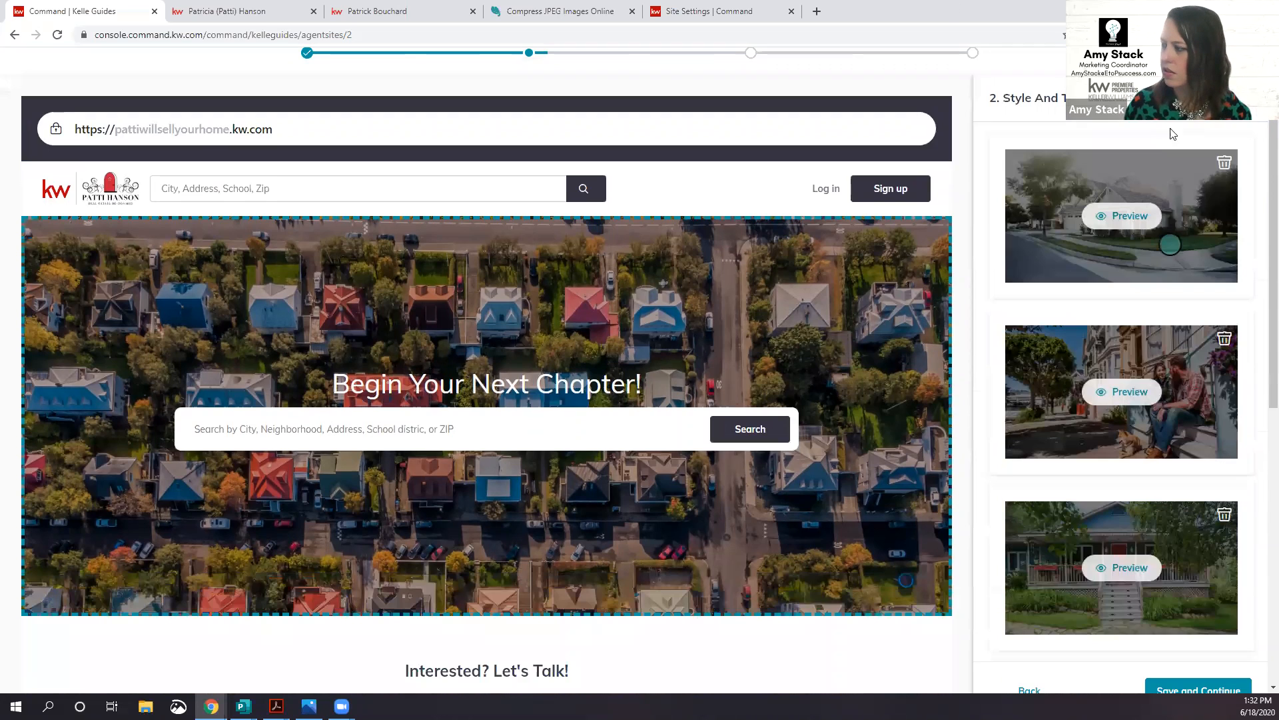
scroll(1189, 636, down, 1)
click(1186, 656)
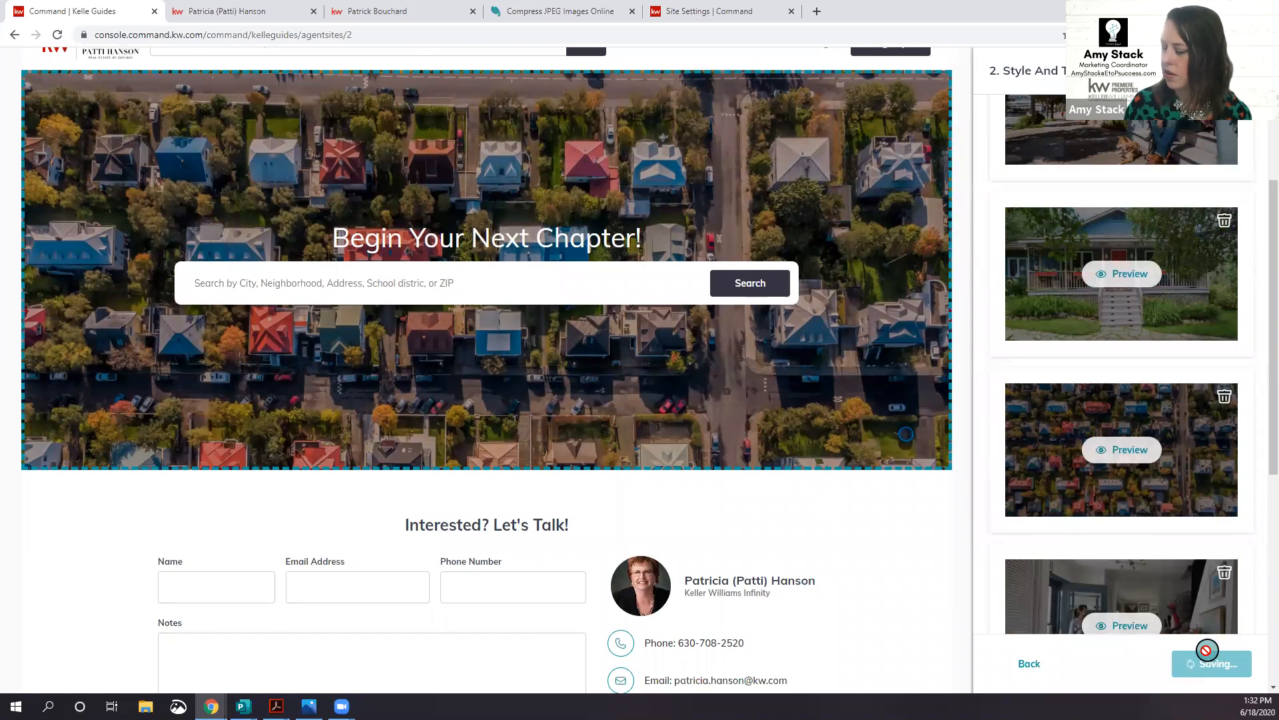
click(200, 14)
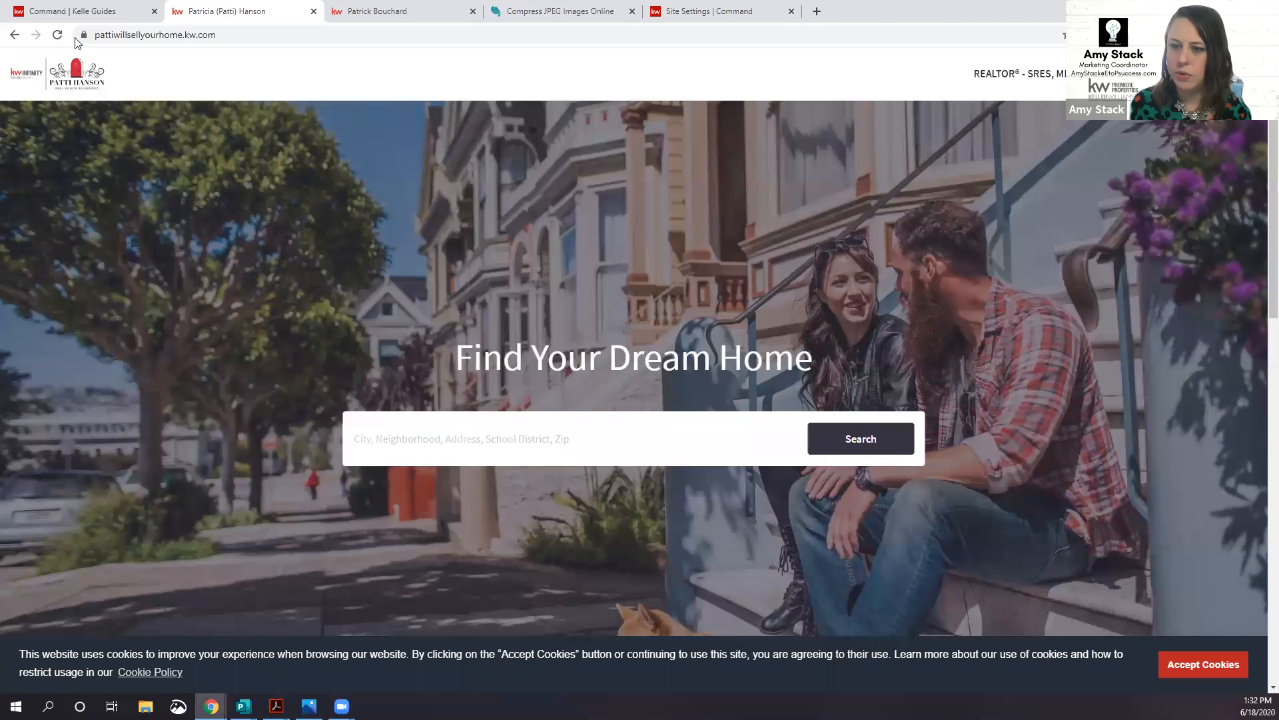
Step: Reload the live home page to see Keller Williams Infinity under the agent's name
click(57, 34)
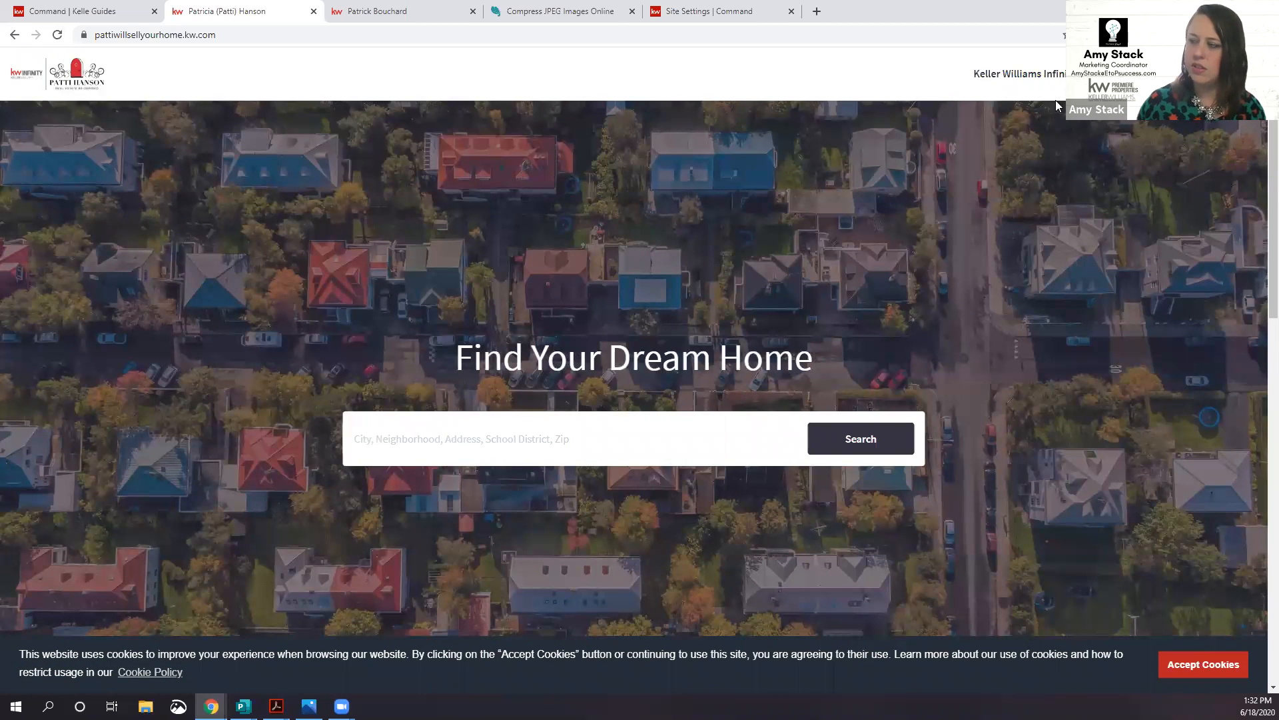
scroll(997, 359, down, 6)
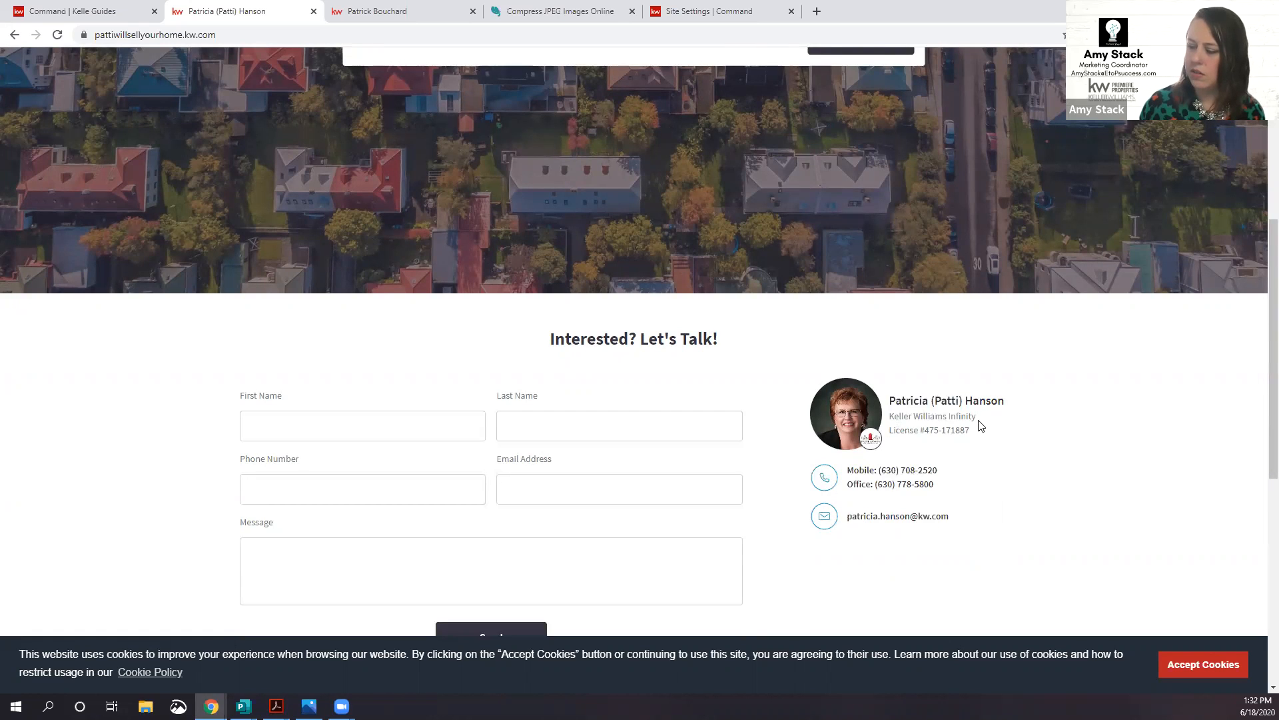
click(112, 12)
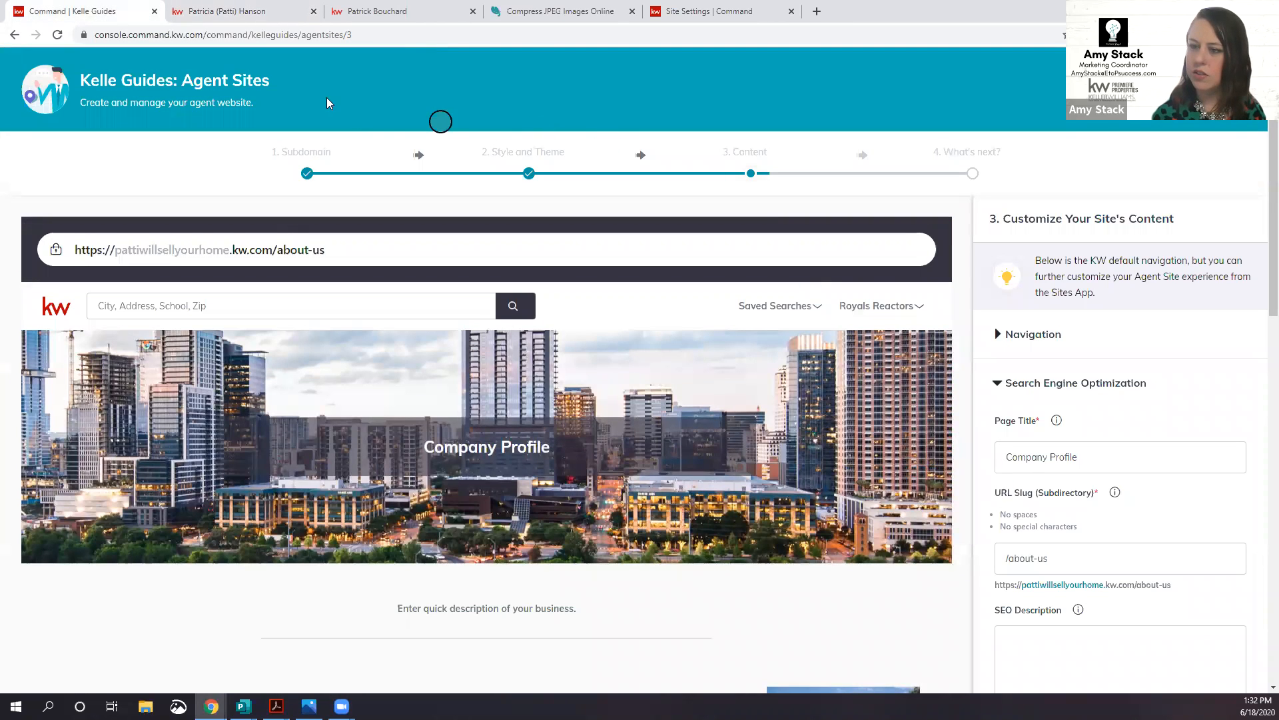
Step: Open and reload the Meet Patti About Me page, then return to the Command Content step
click(267, 11)
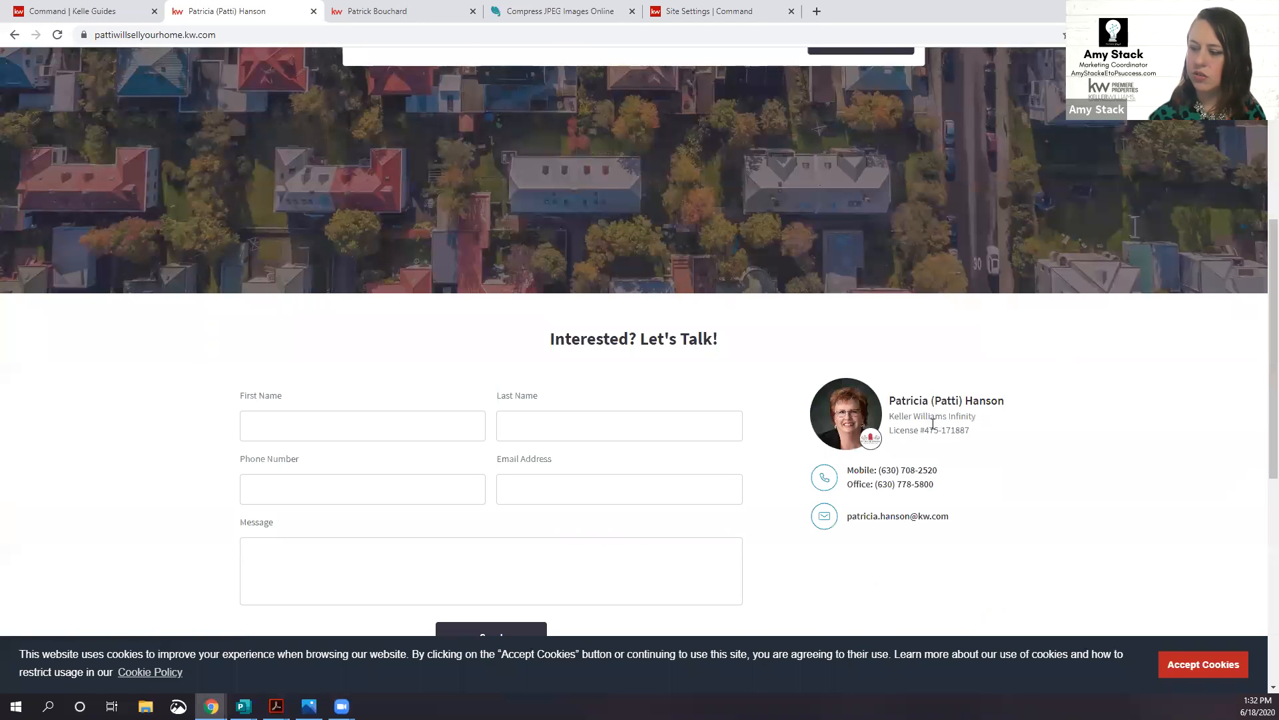
scroll(1027, 196, up, 6)
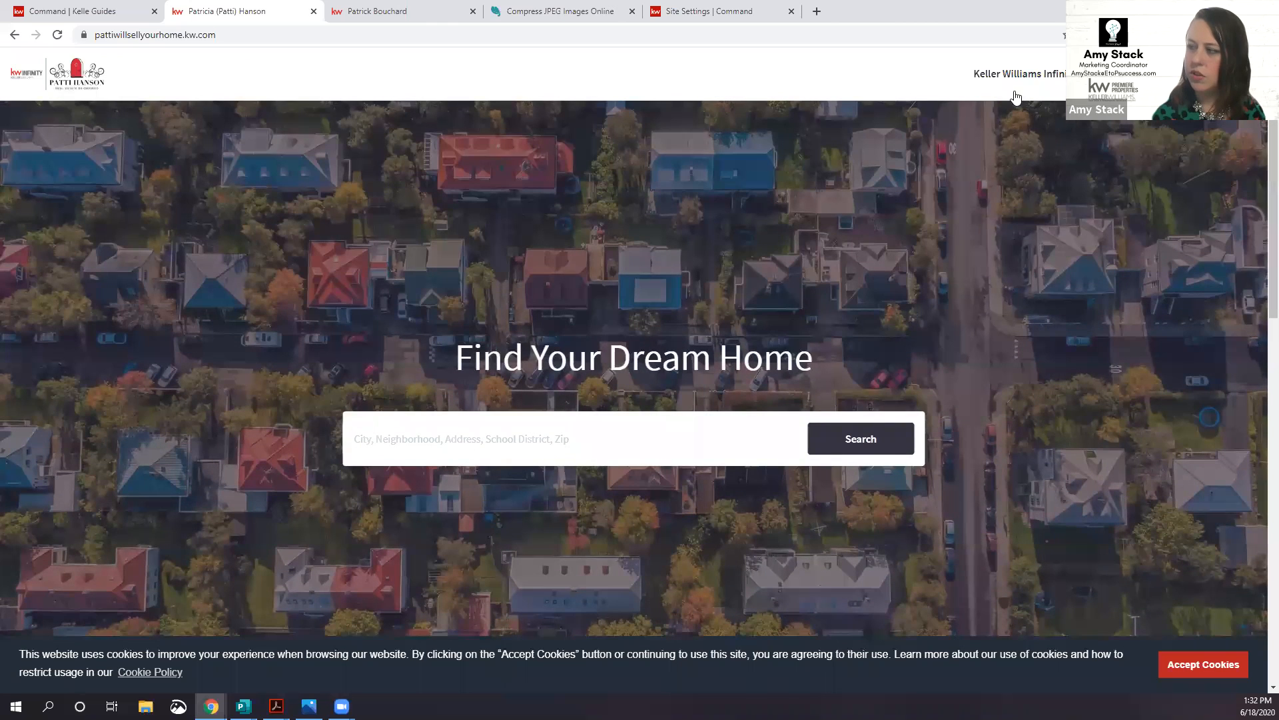
mouse_move(1023, 82)
click(992, 141)
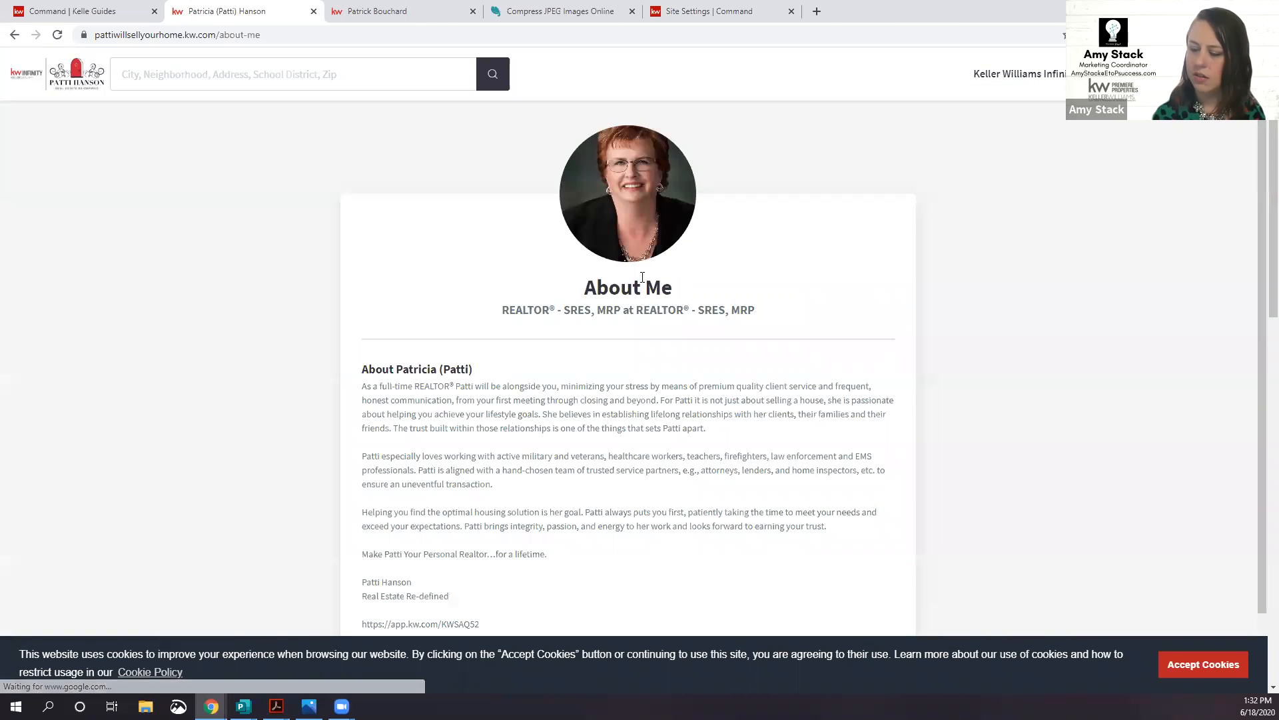
scroll(880, 363, down, 1)
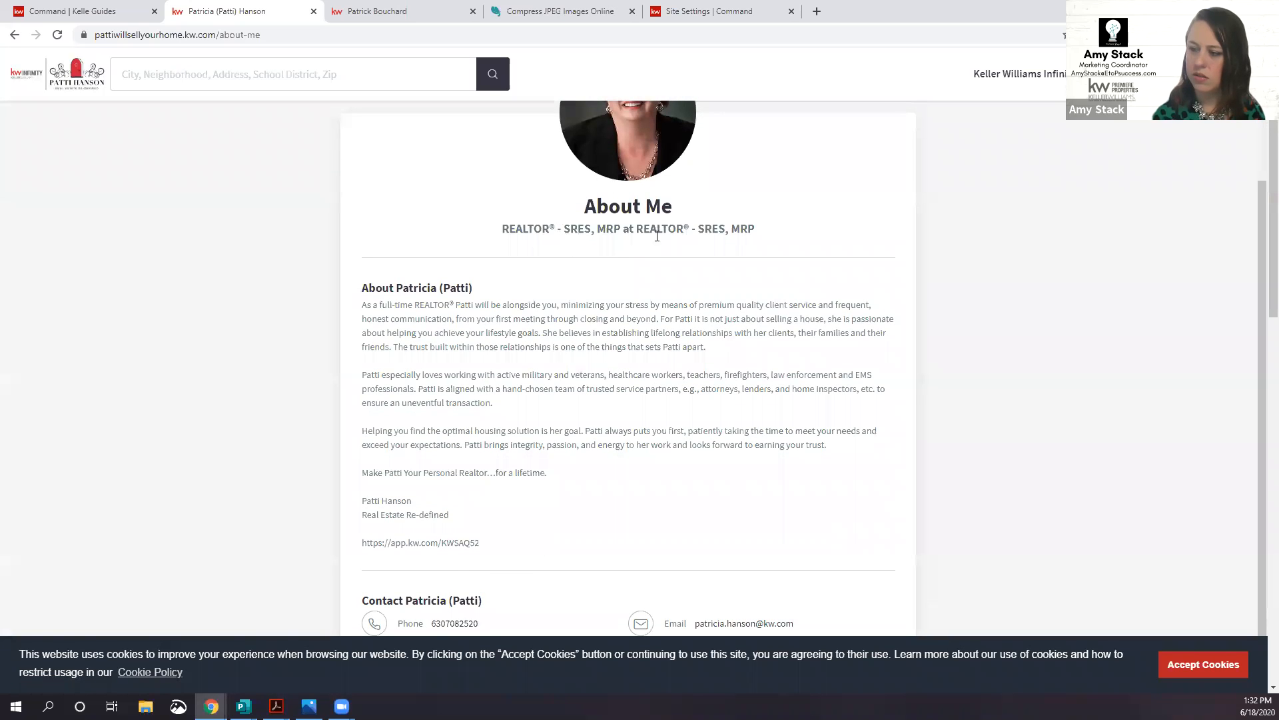
click(59, 35)
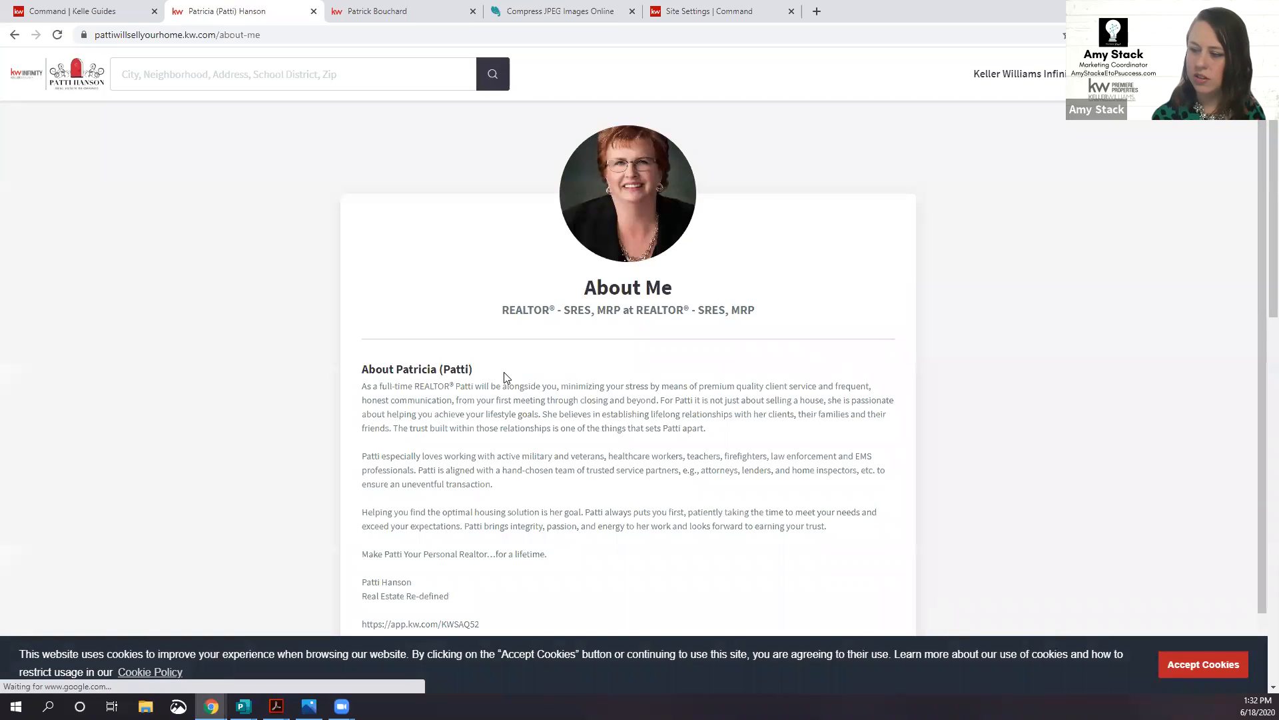
click(90, 14)
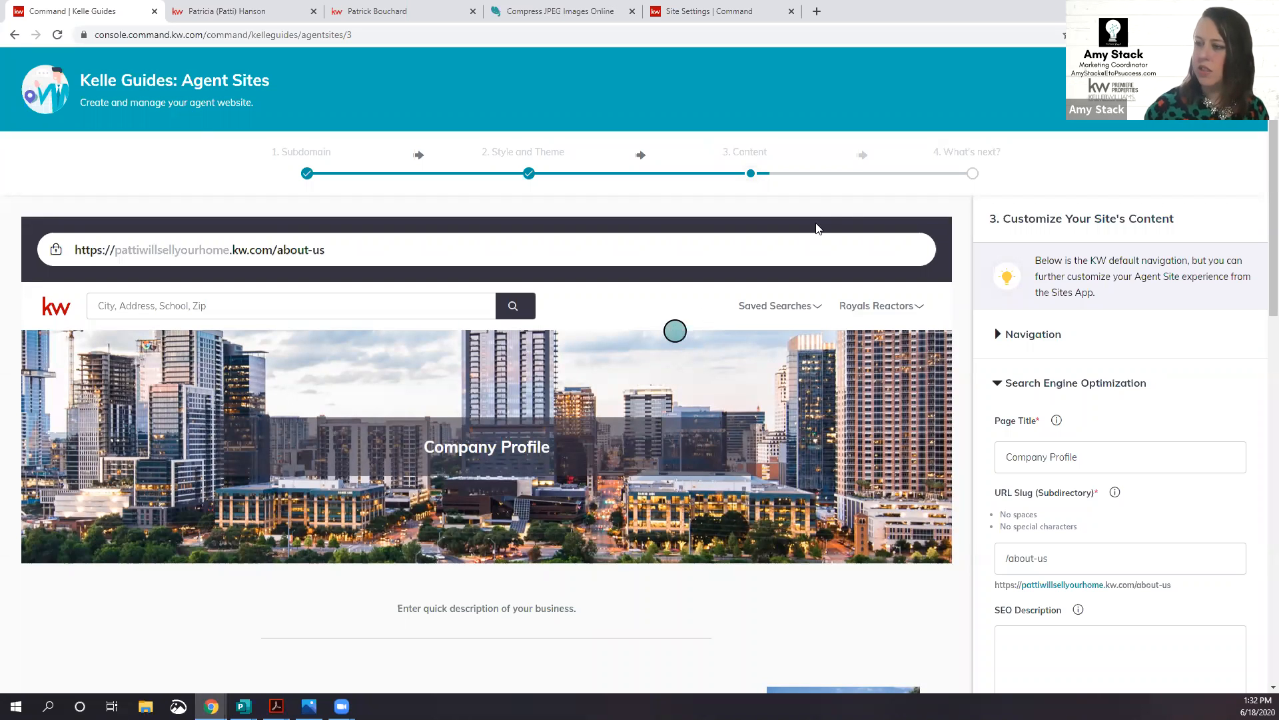
Step: Close the Kelle Guides wizard to return to Consumer > Landing Pages
click(1214, 89)
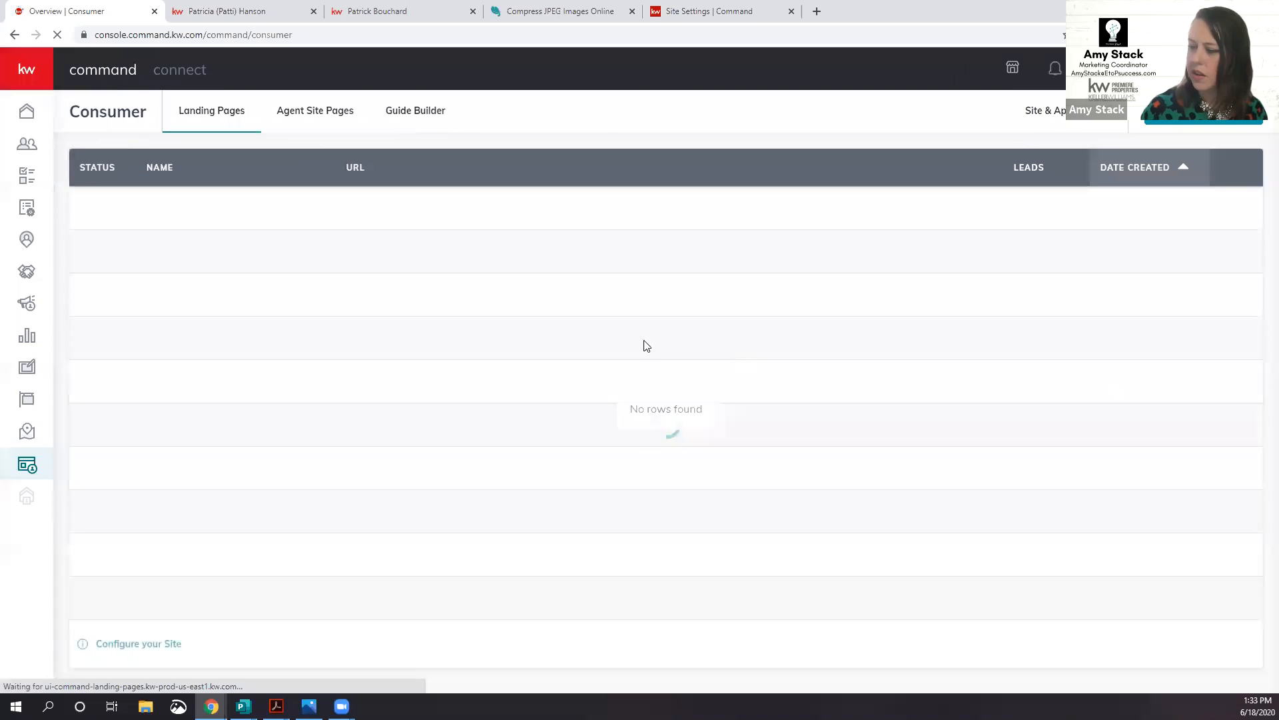
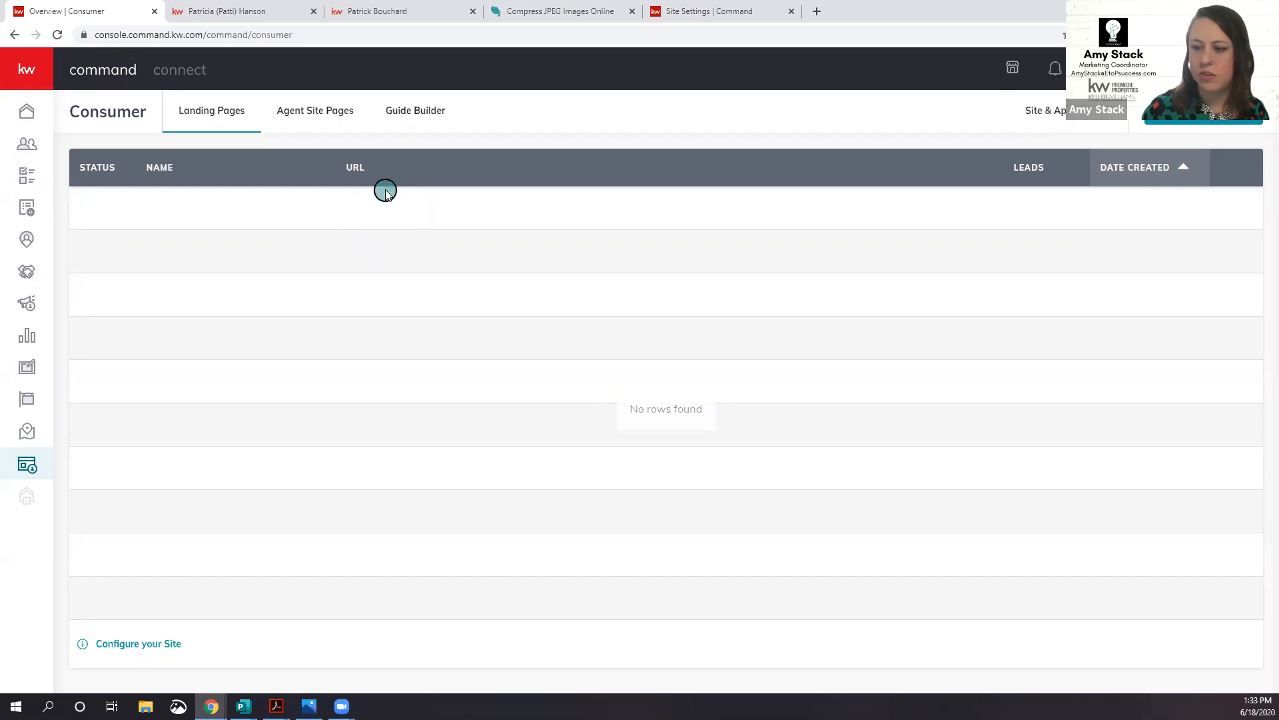
Step: Show the Agent Site Pages list (aboutme, contactus) and begin adding a new page
click(316, 115)
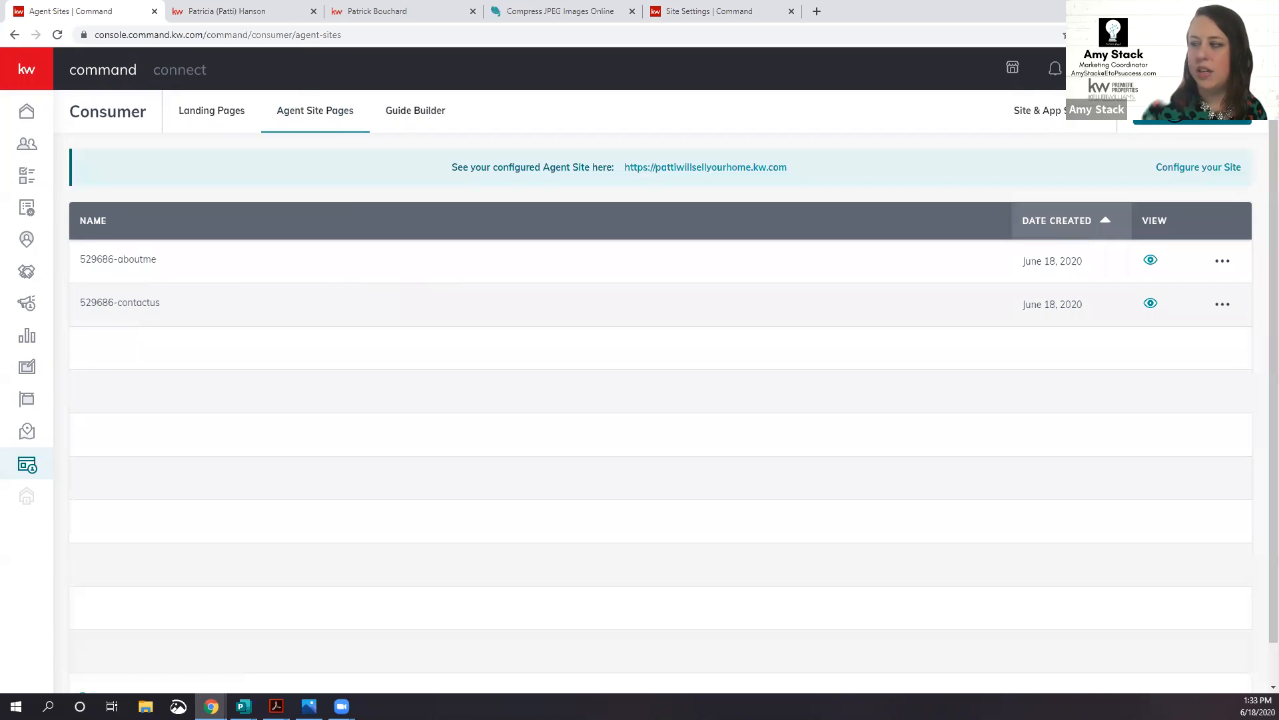
click(1193, 112)
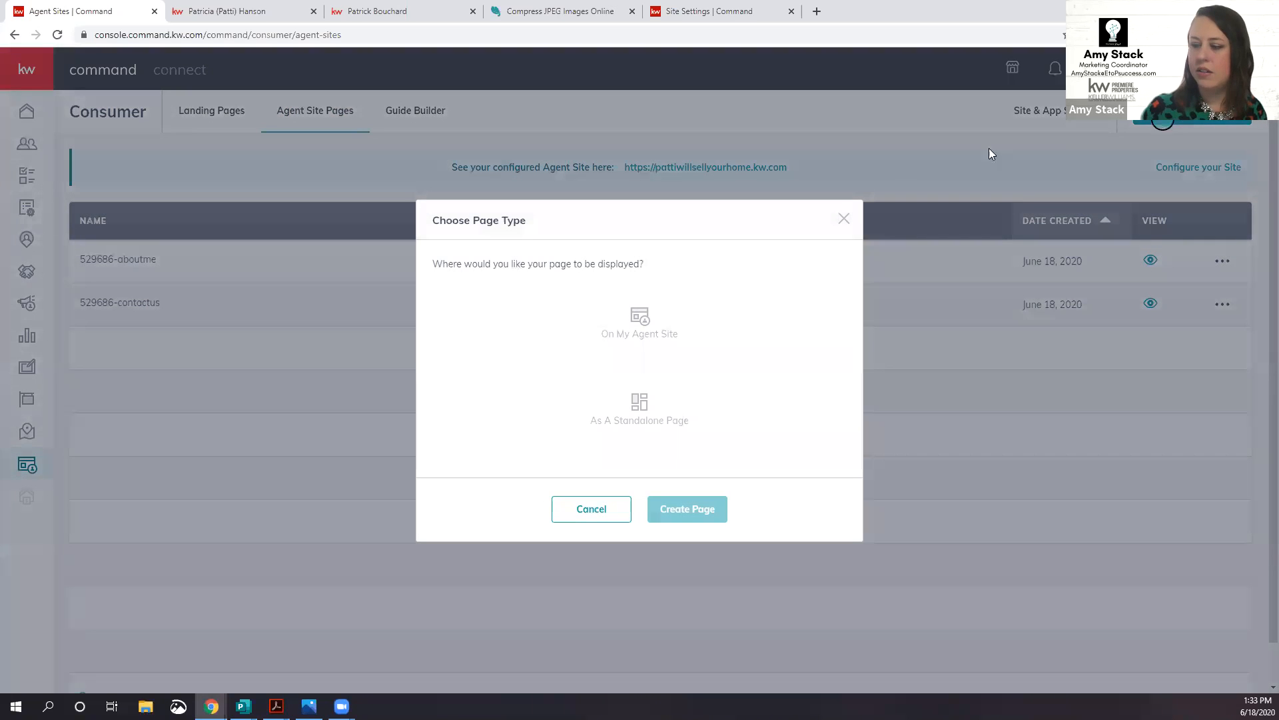
Step: Create a new page placed On My Agent Site rather than as a standalone page
click(646, 323)
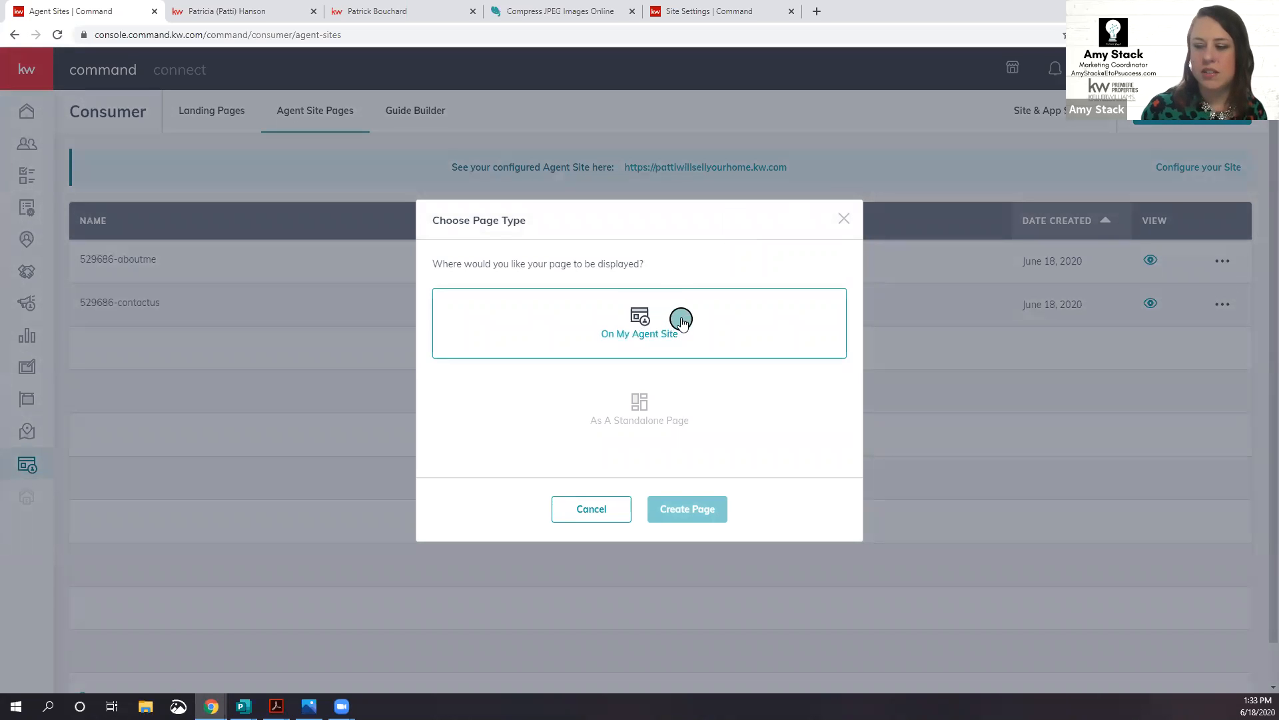
click(692, 429)
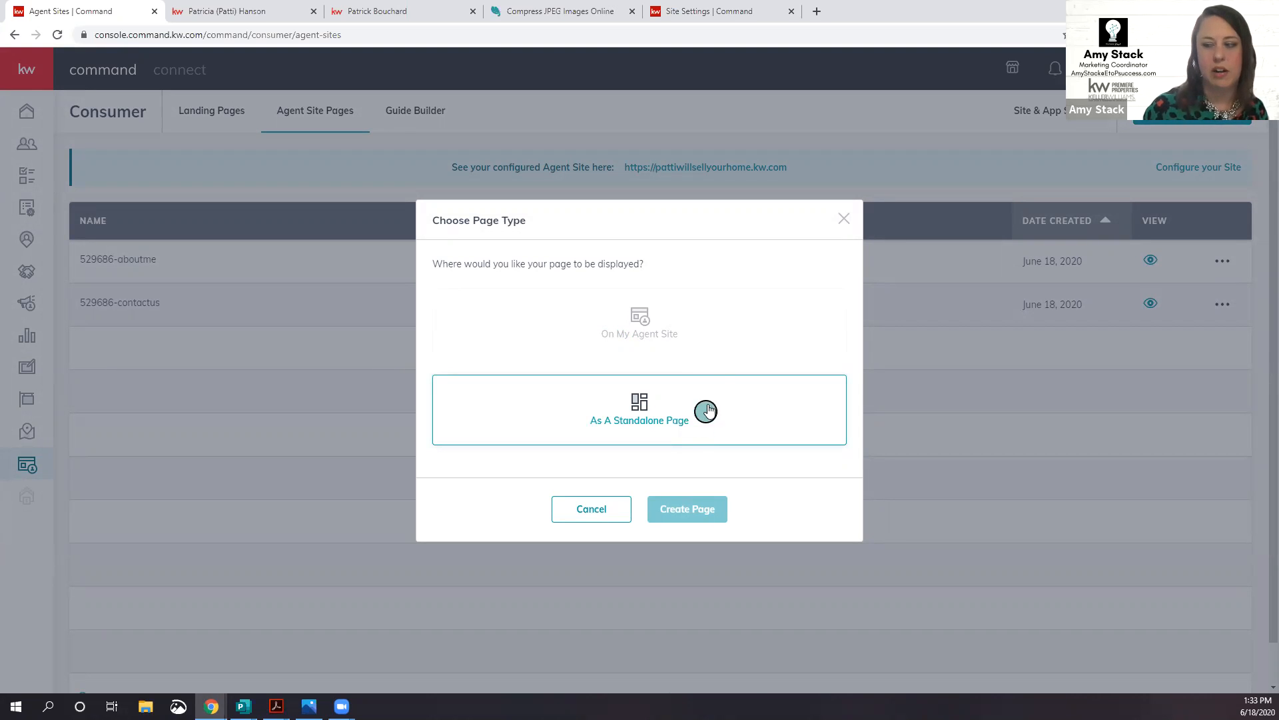
click(681, 333)
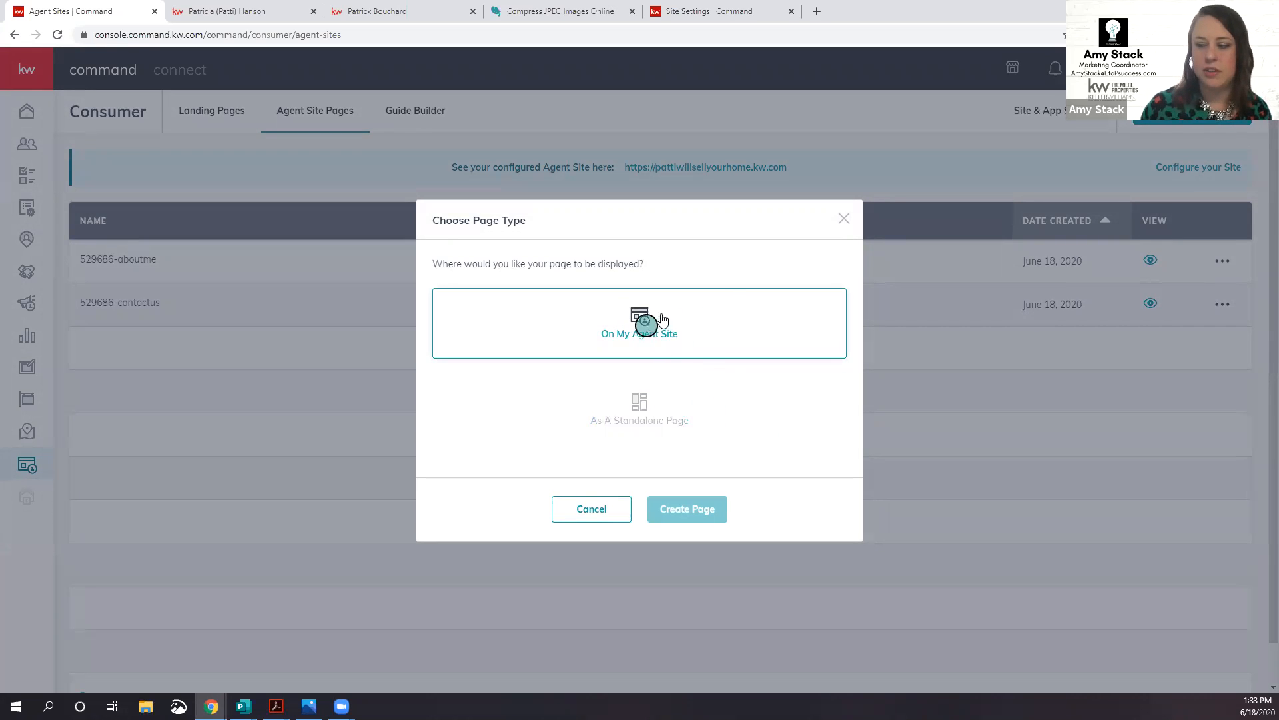
click(691, 510)
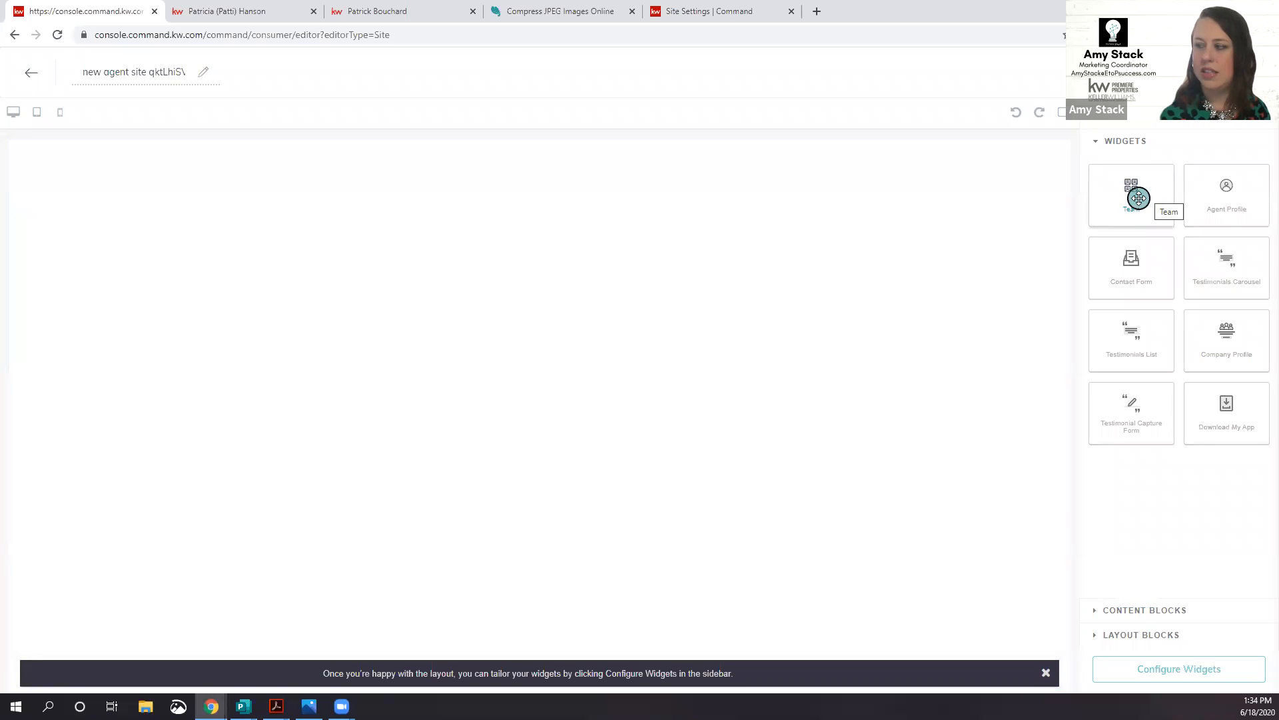
Step: Drag the Team widget onto the blank page to add a Meet The Team section
drag(1135, 186, 877, 214)
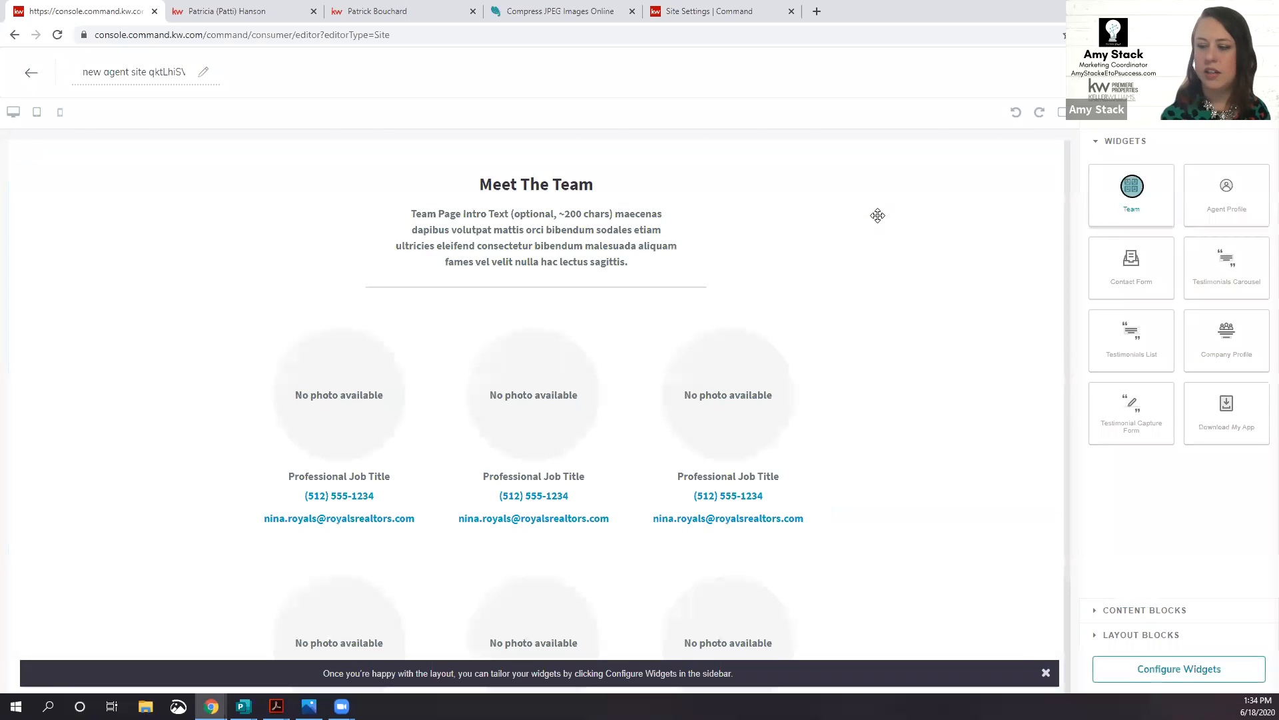
scroll(885, 300, down, 2)
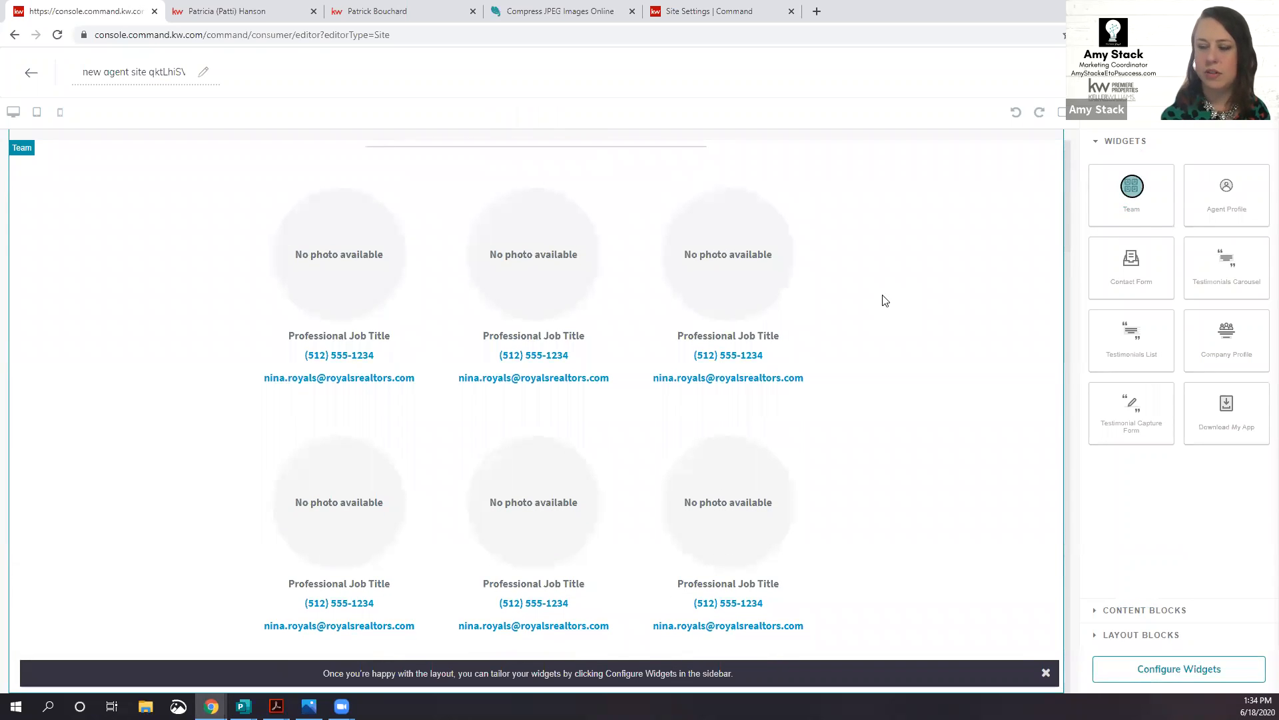
scroll(884, 300, up, 2)
scroll(885, 301, down, 2)
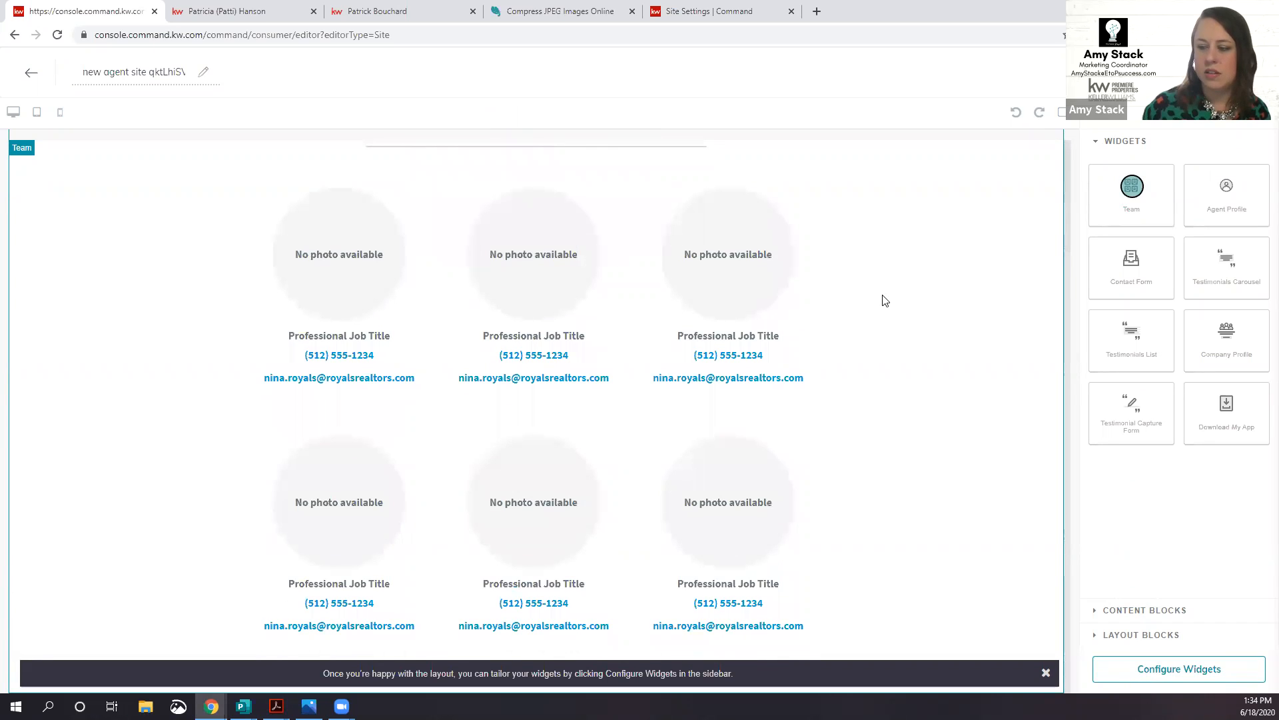
Step: Check the Team section's team dropdown, which is empty, and return to the Agent Site Pages list
click(1163, 667)
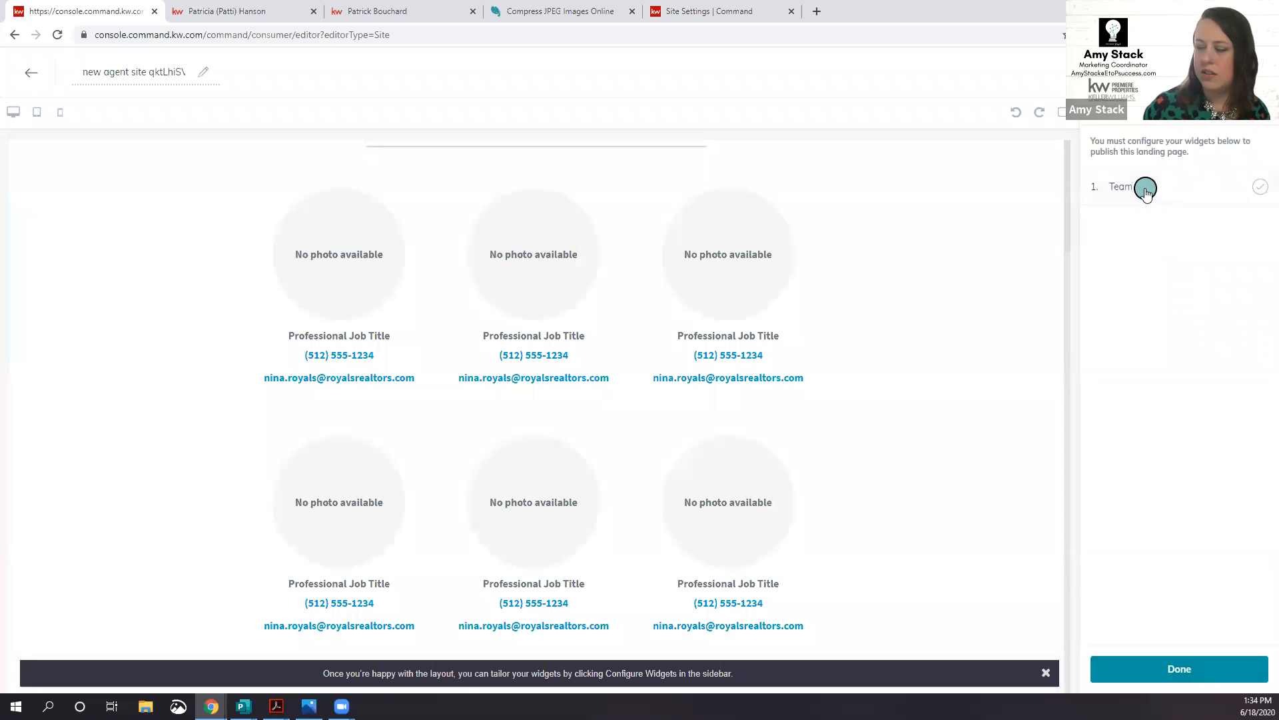
click(1145, 190)
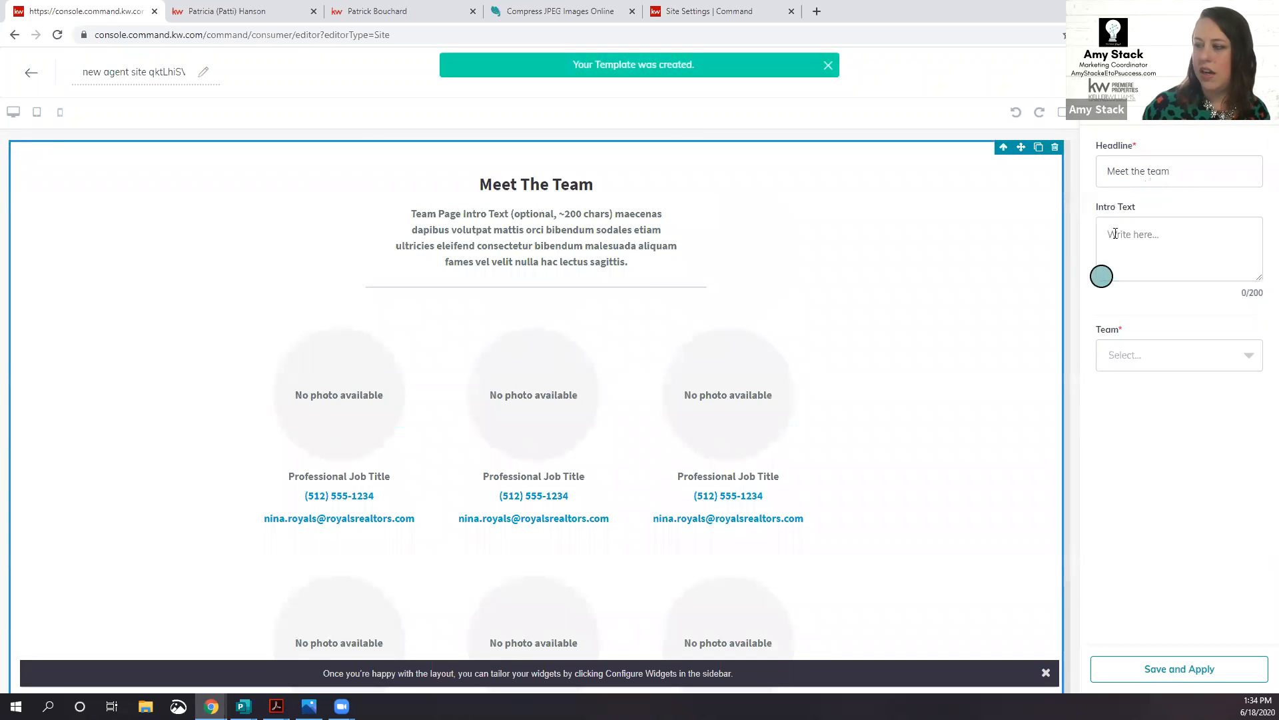
click(1165, 356)
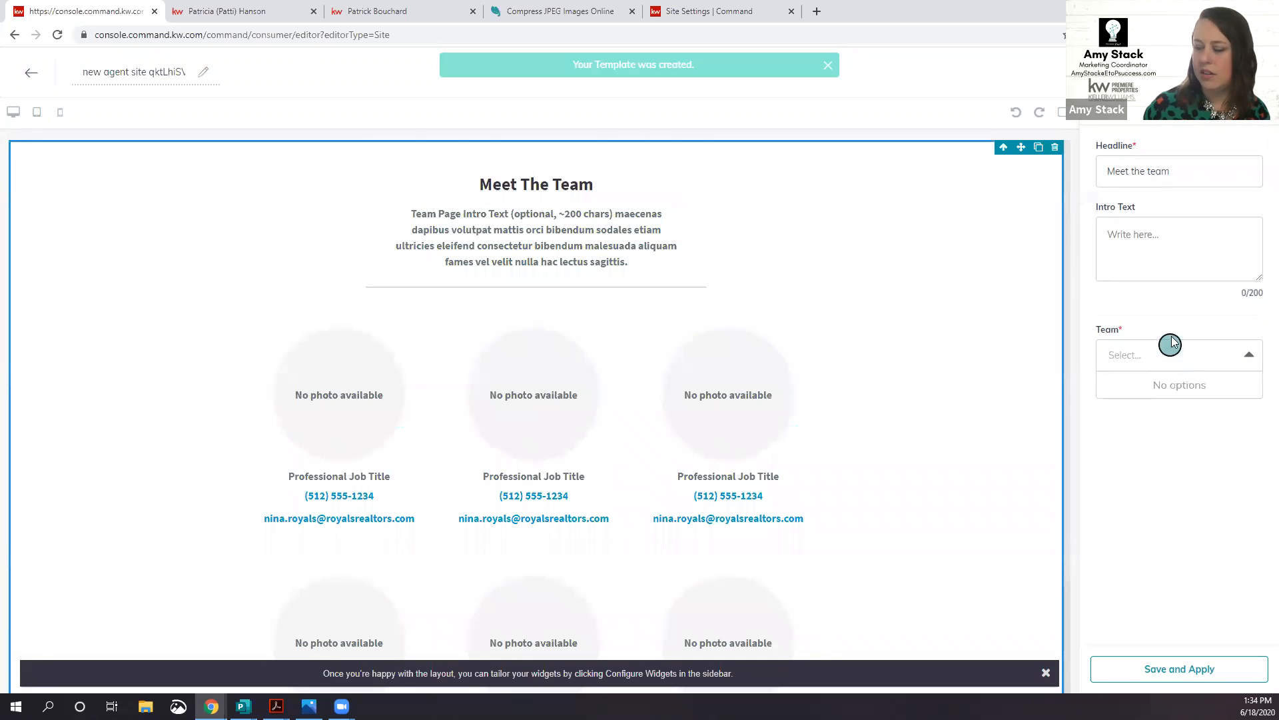
click(1181, 310)
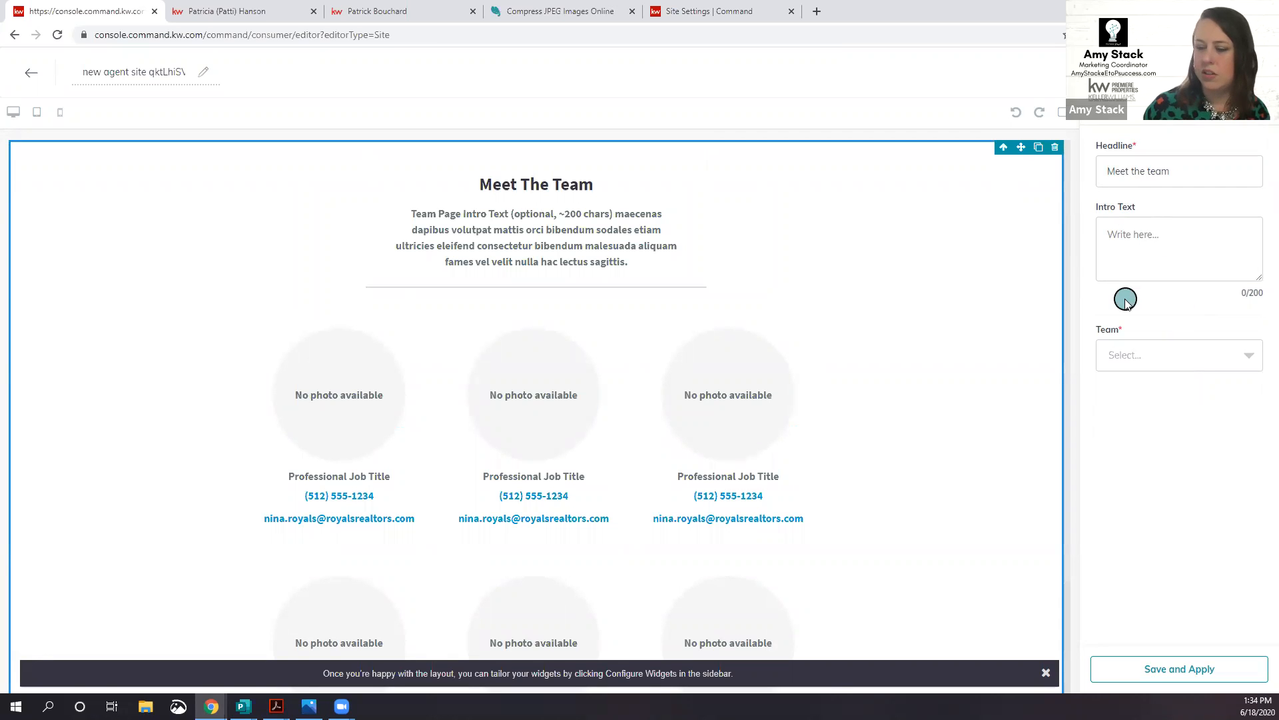
click(1163, 356)
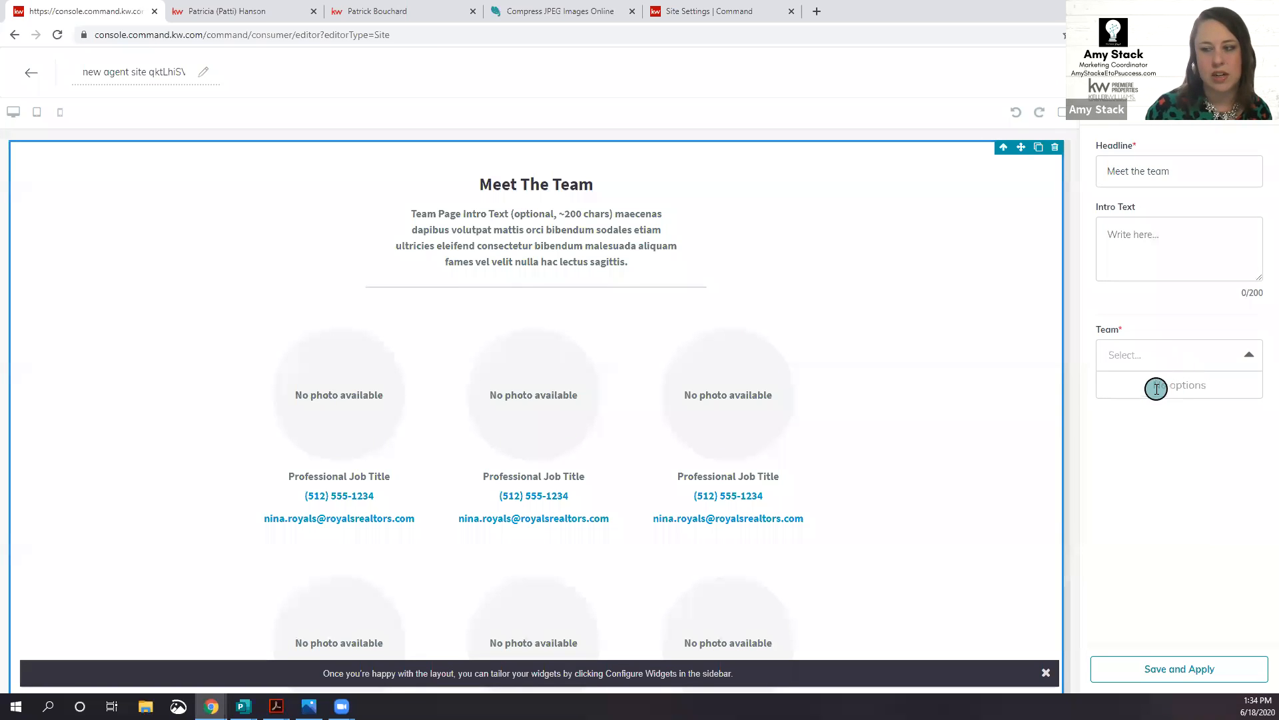
scroll(636, 441, down, 2)
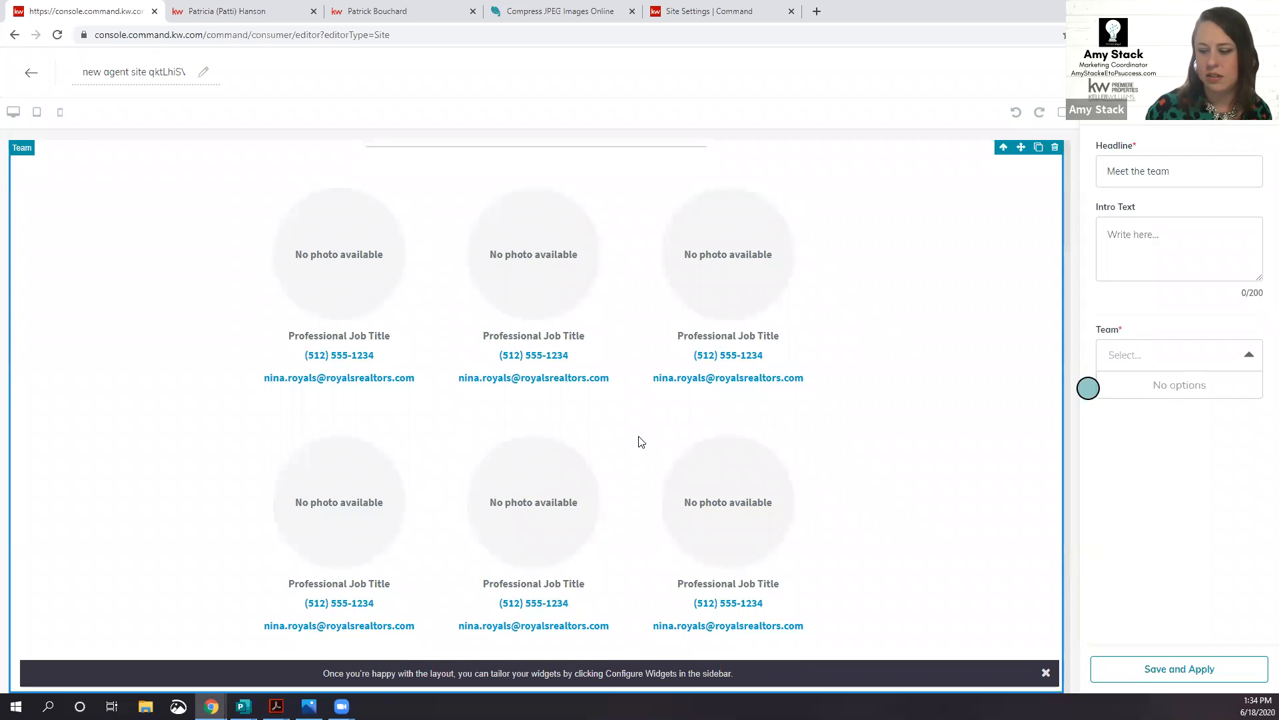
scroll(638, 441, up, 2)
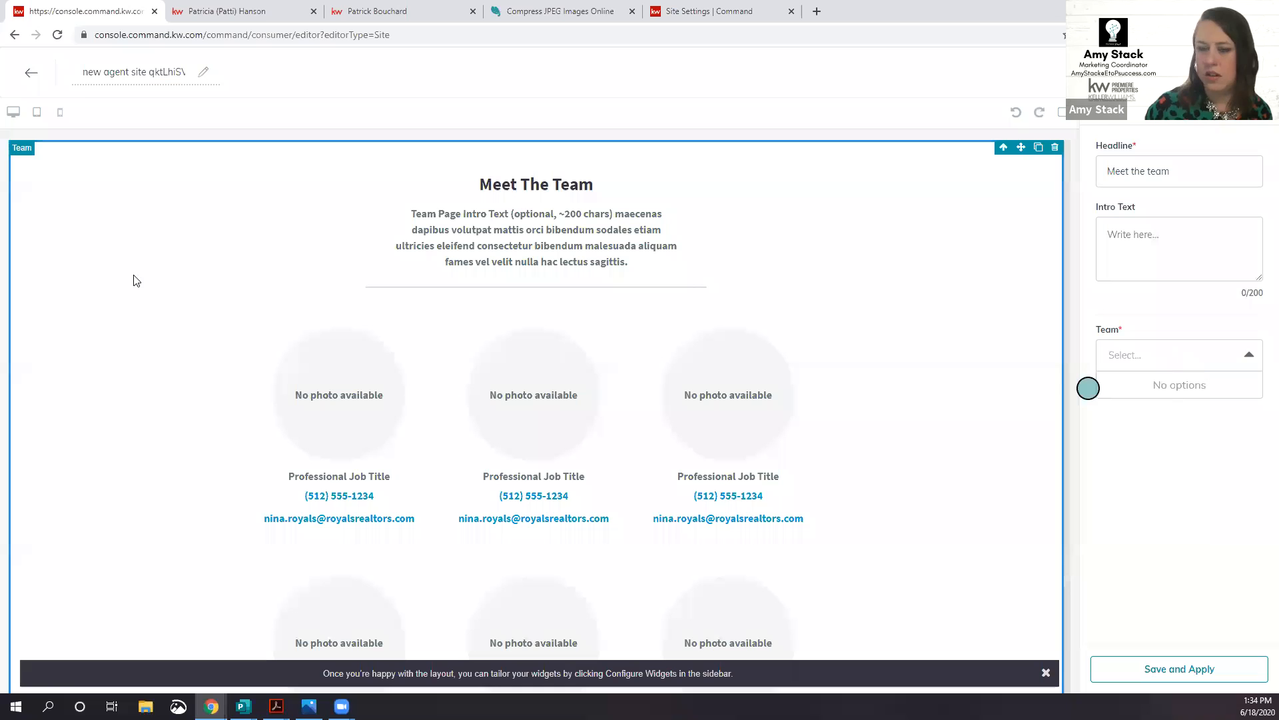
click(30, 72)
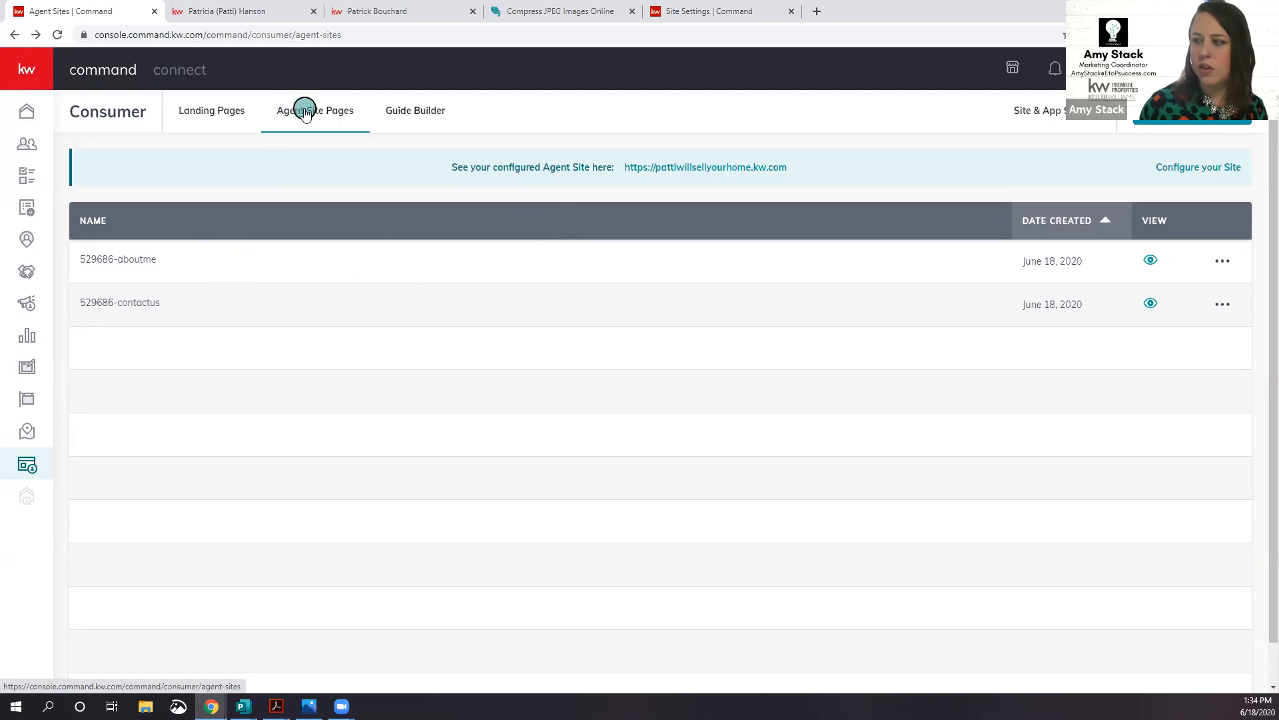
Step: Under Configure your Site > Featured Listings, bring up the Select Listings search panel
click(1058, 110)
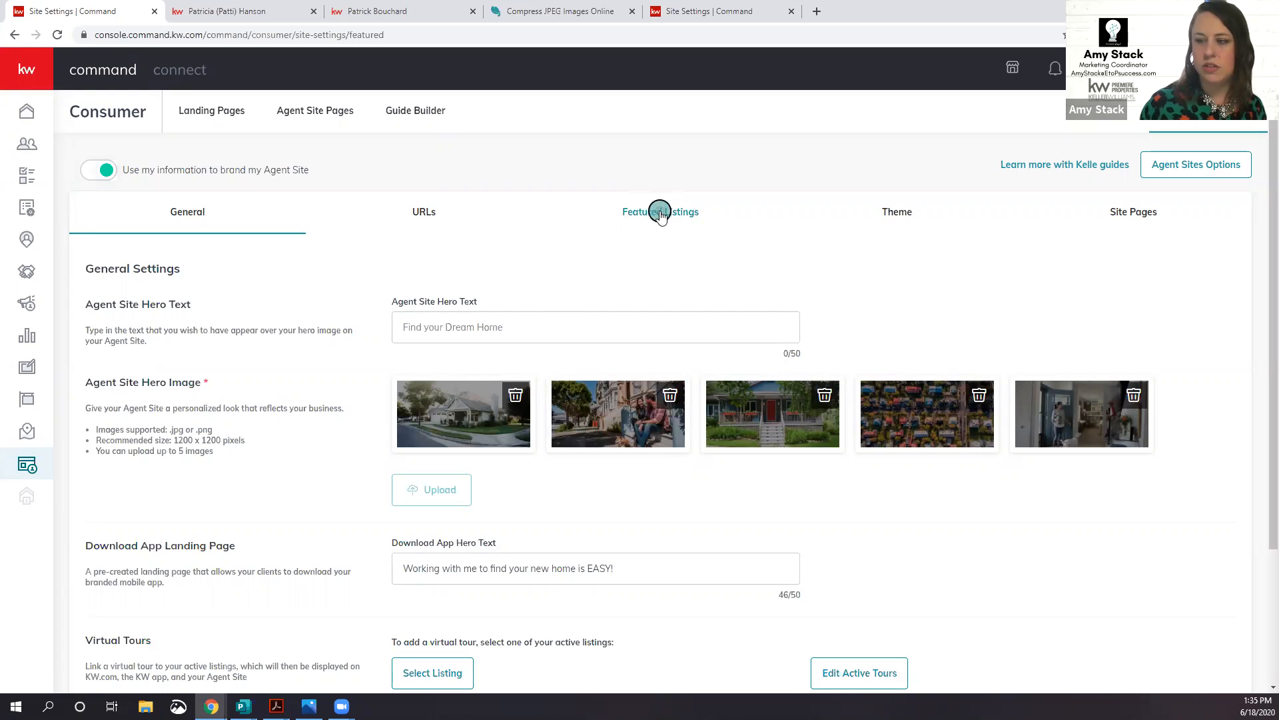
click(660, 213)
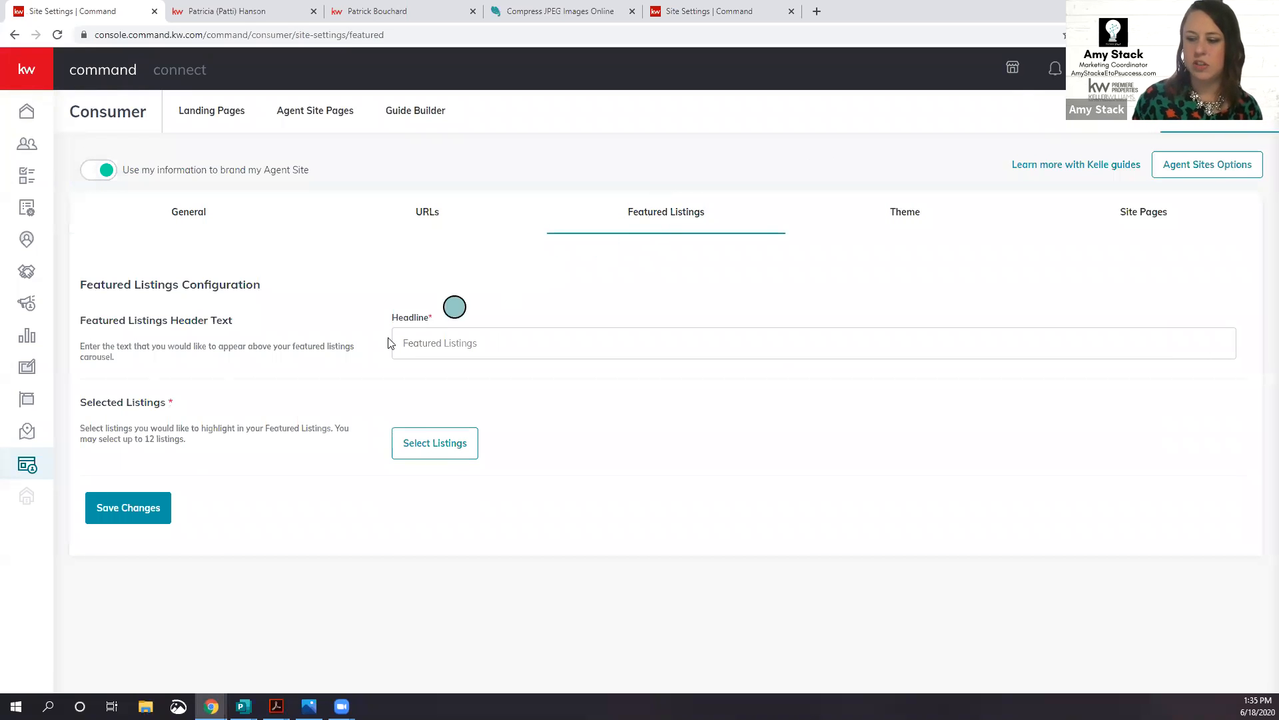
click(463, 445)
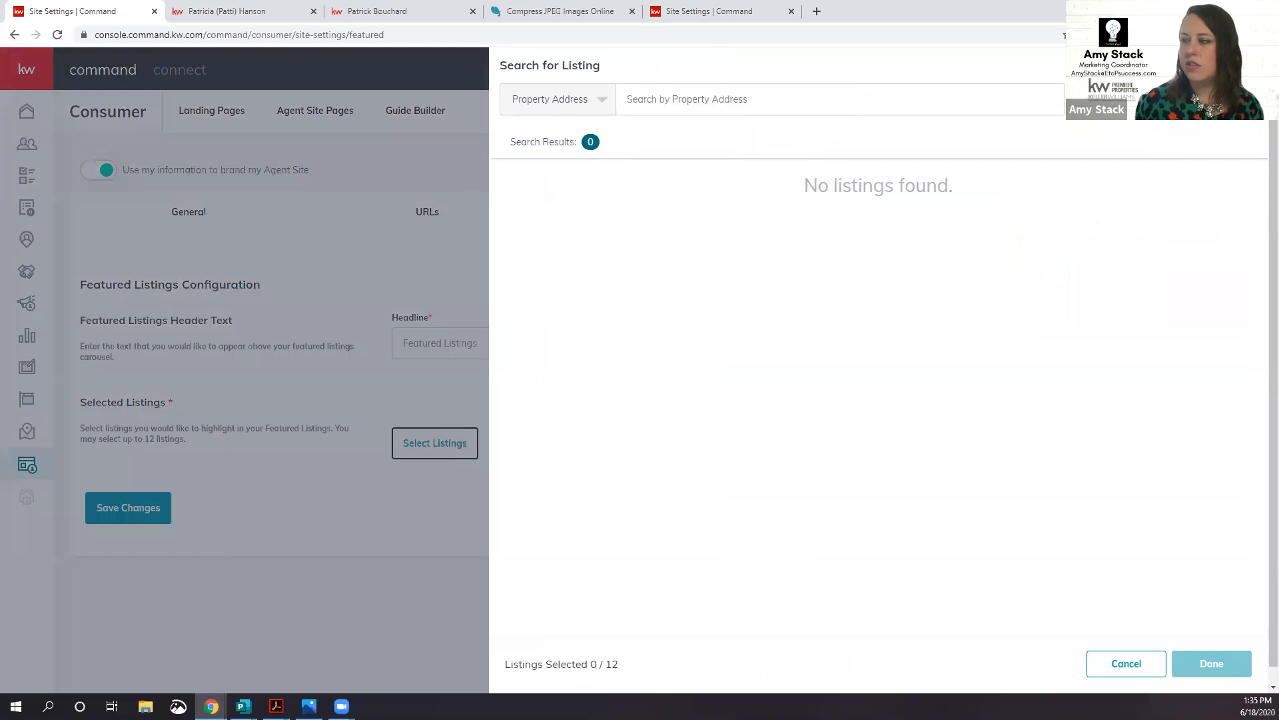
Step: Search All Listings for 'main' and feature the $240000 6Th & Main Street, Caldwell listing
click(1185, 99)
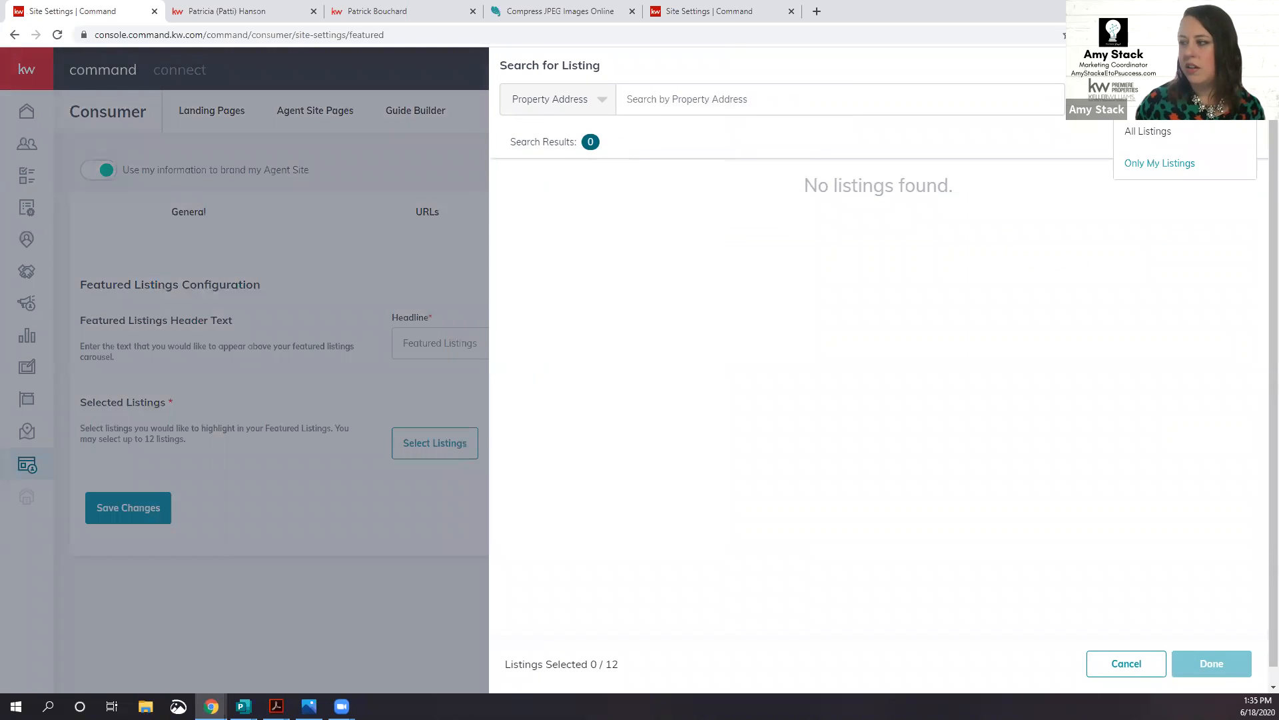
click(1191, 133)
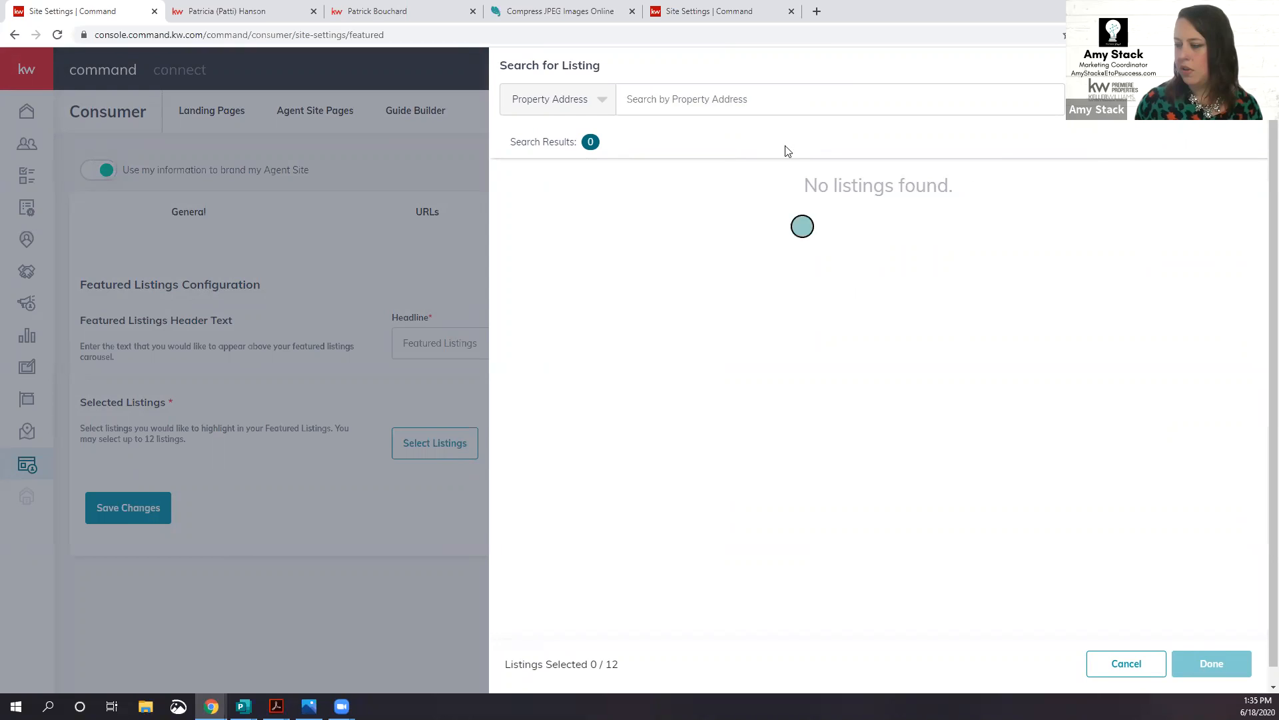
click(794, 102)
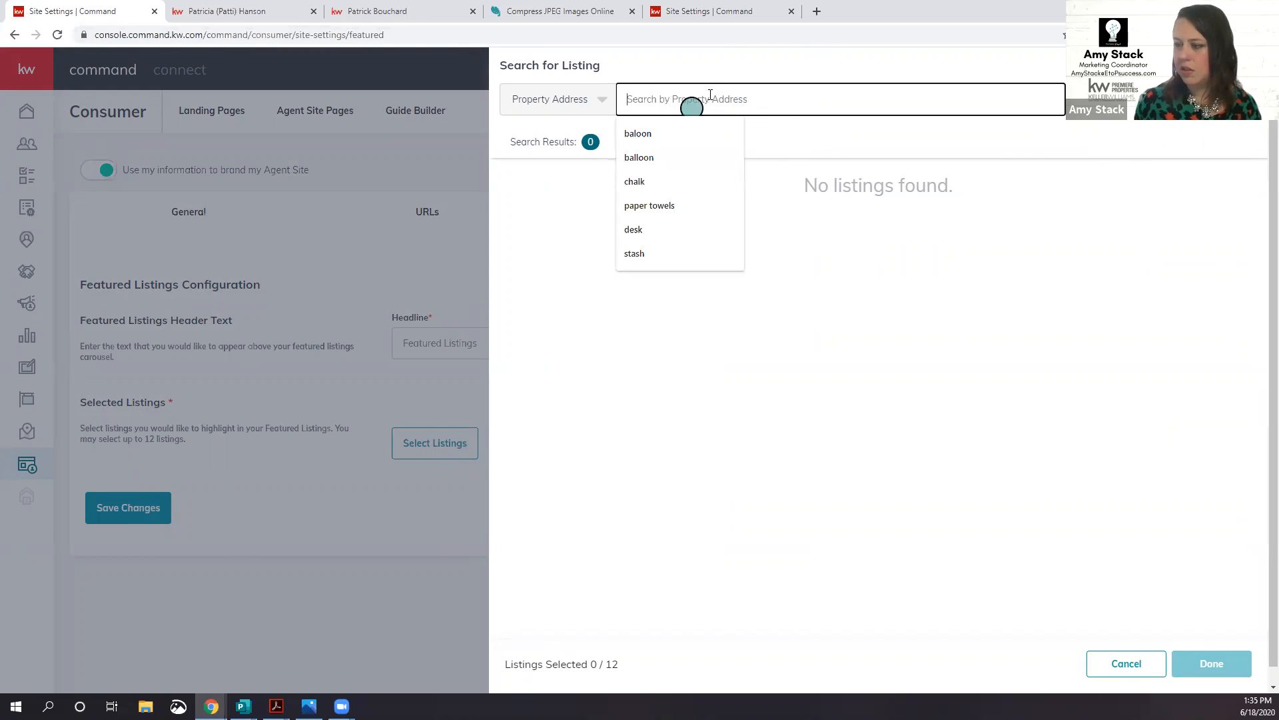
text(main)
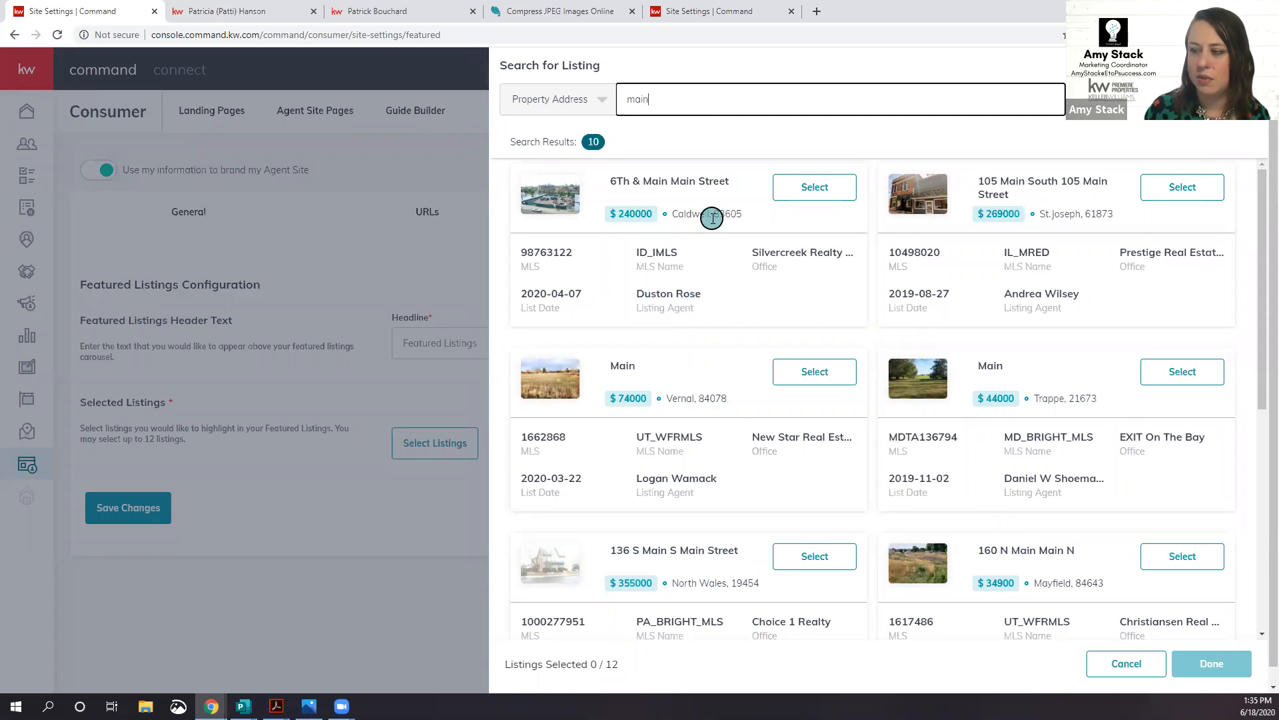
click(816, 189)
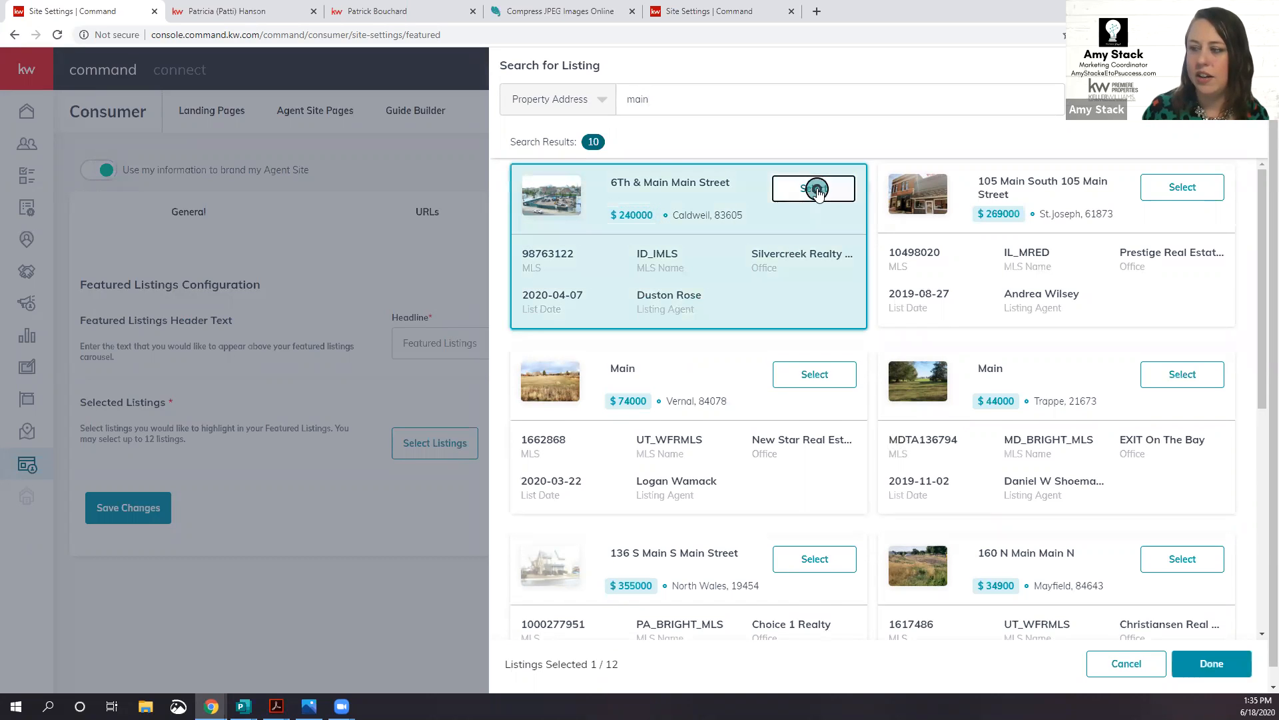
click(1222, 669)
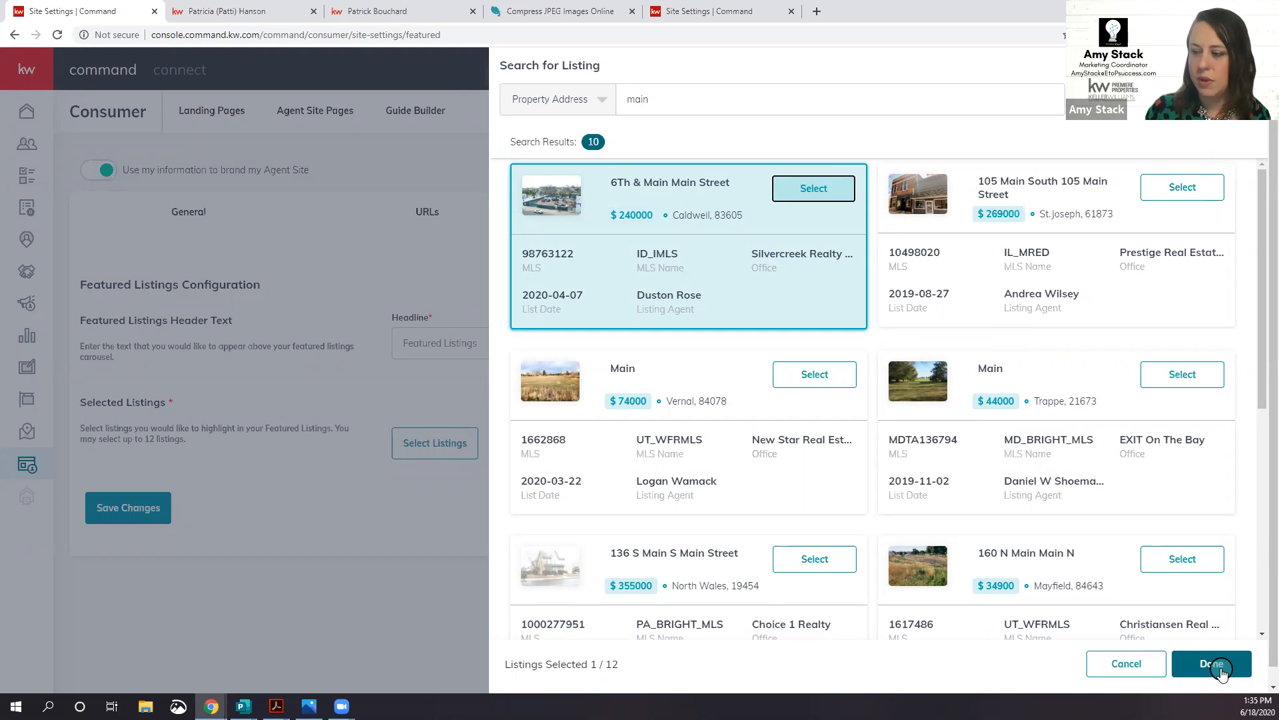
scroll(1100, 573, down, 6)
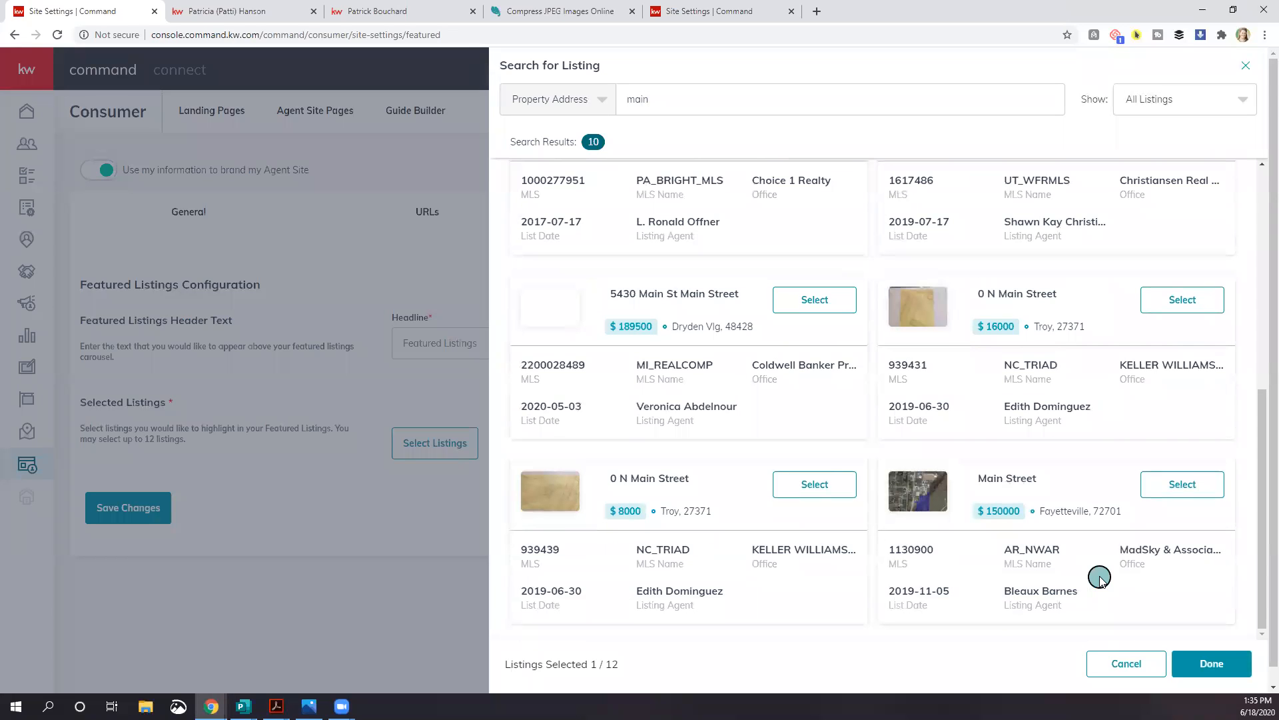
scroll(1099, 577, up, 6)
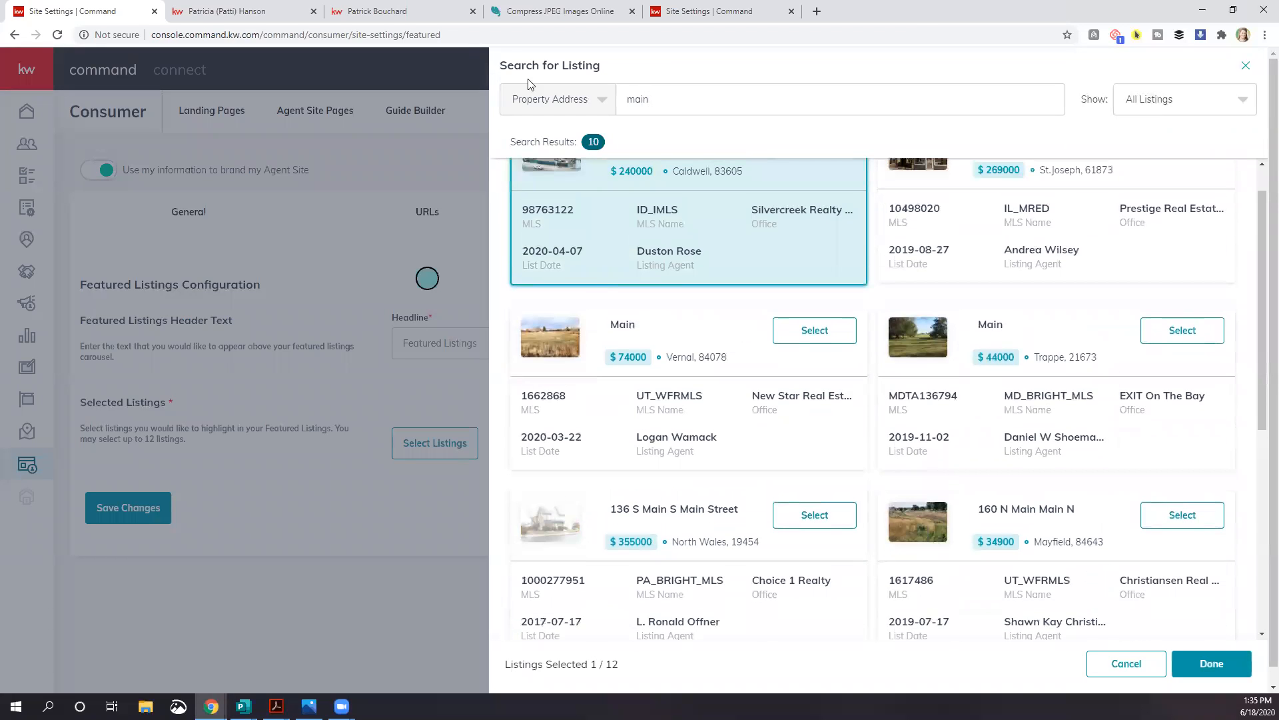
click(352, 21)
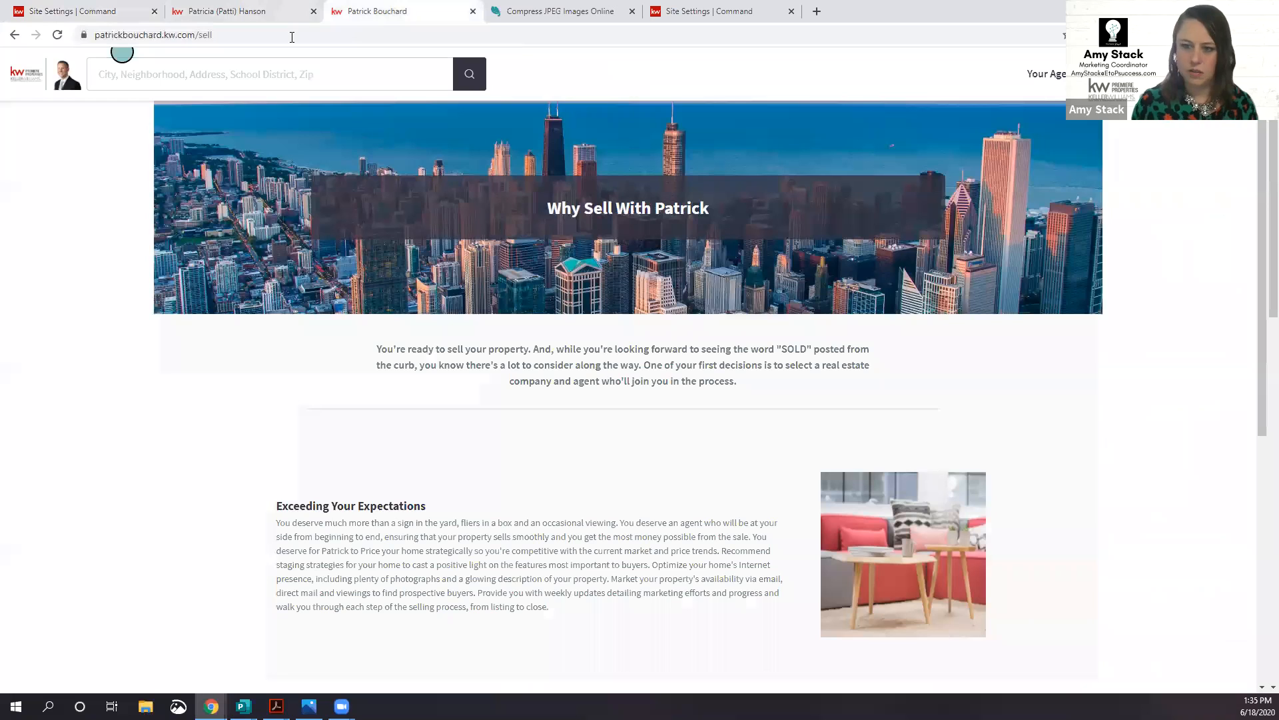
Step: Visit the example agent sites pete.kw.com and eahomes.net
click(292, 35)
text(pete)
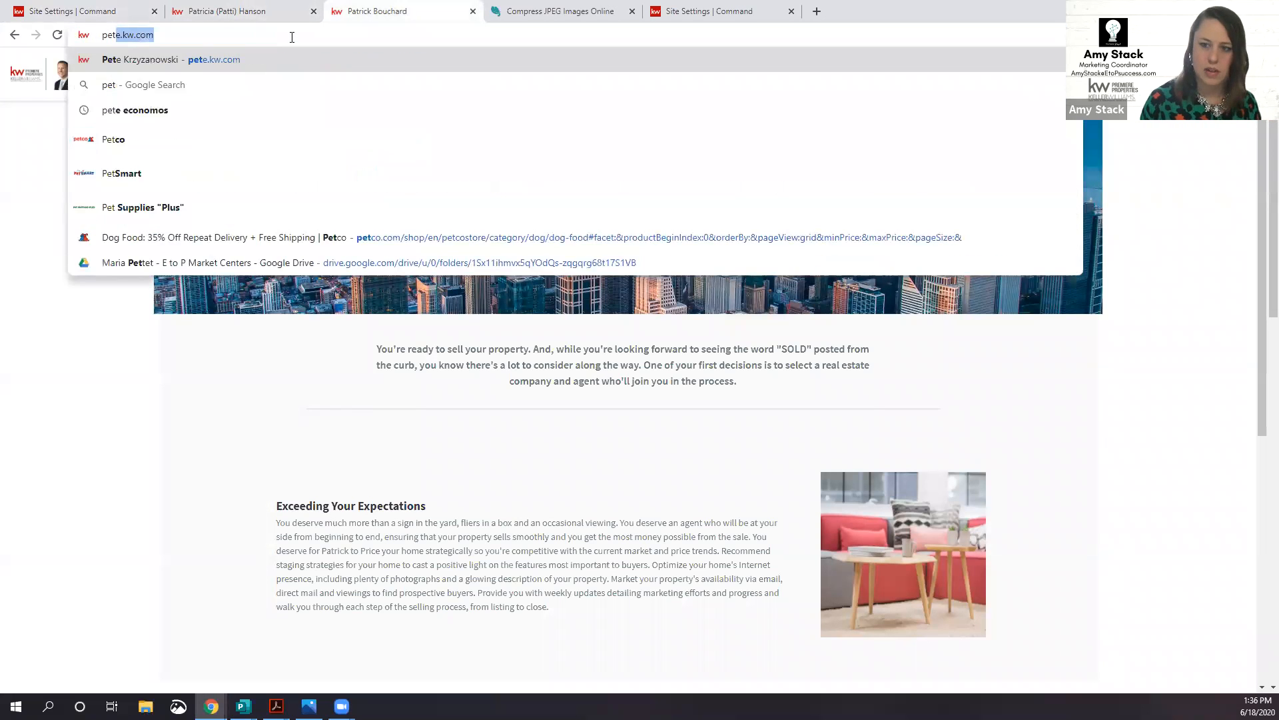
key(Return)
click(292, 35)
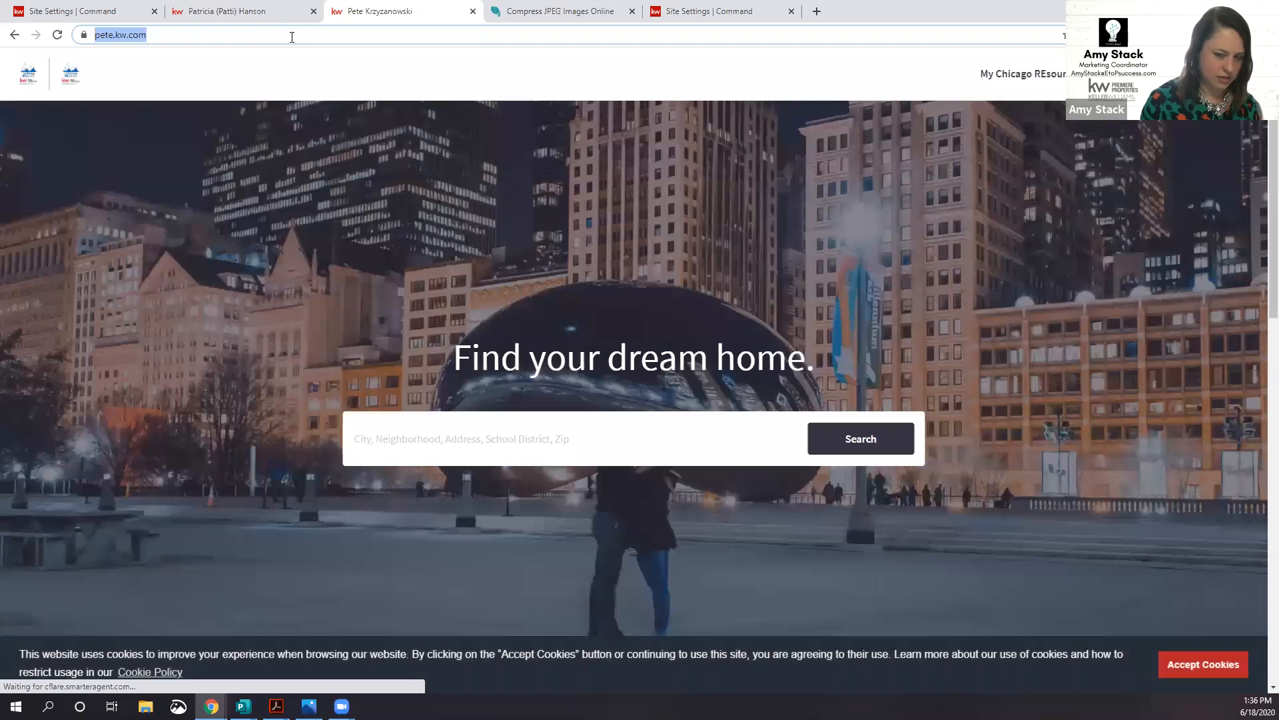
text(ea)
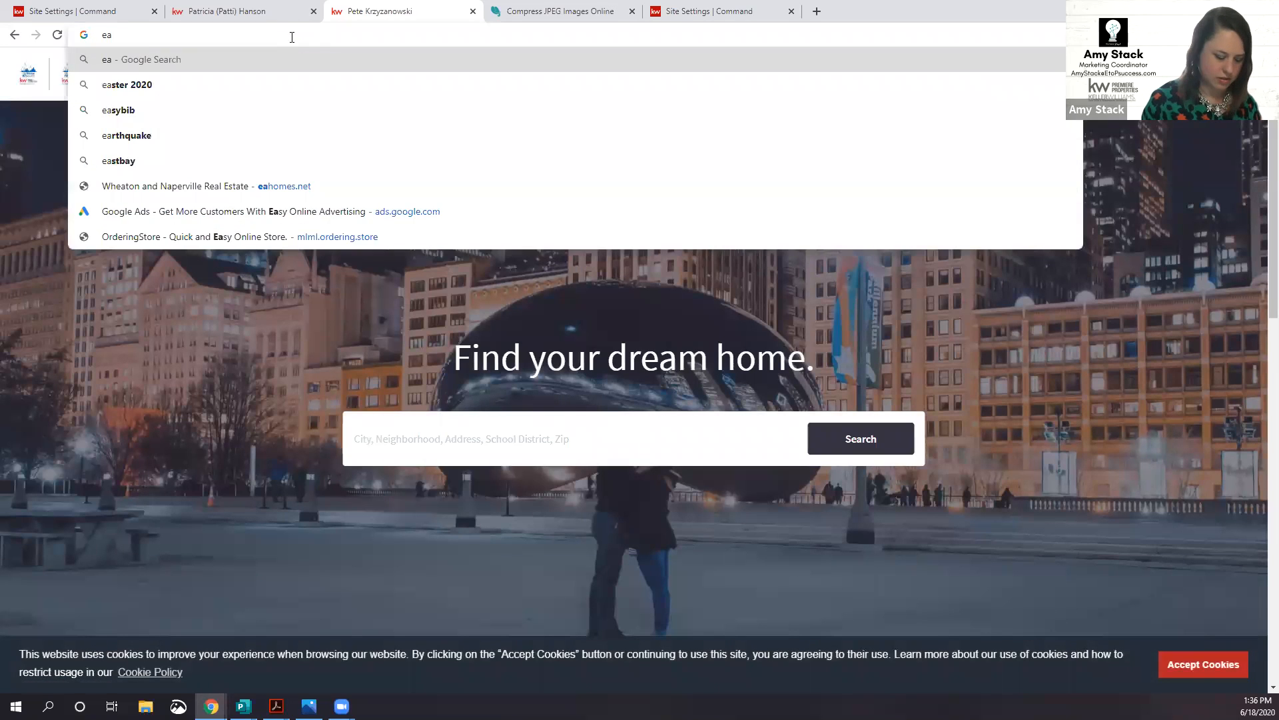
text(hom)
key(Return)
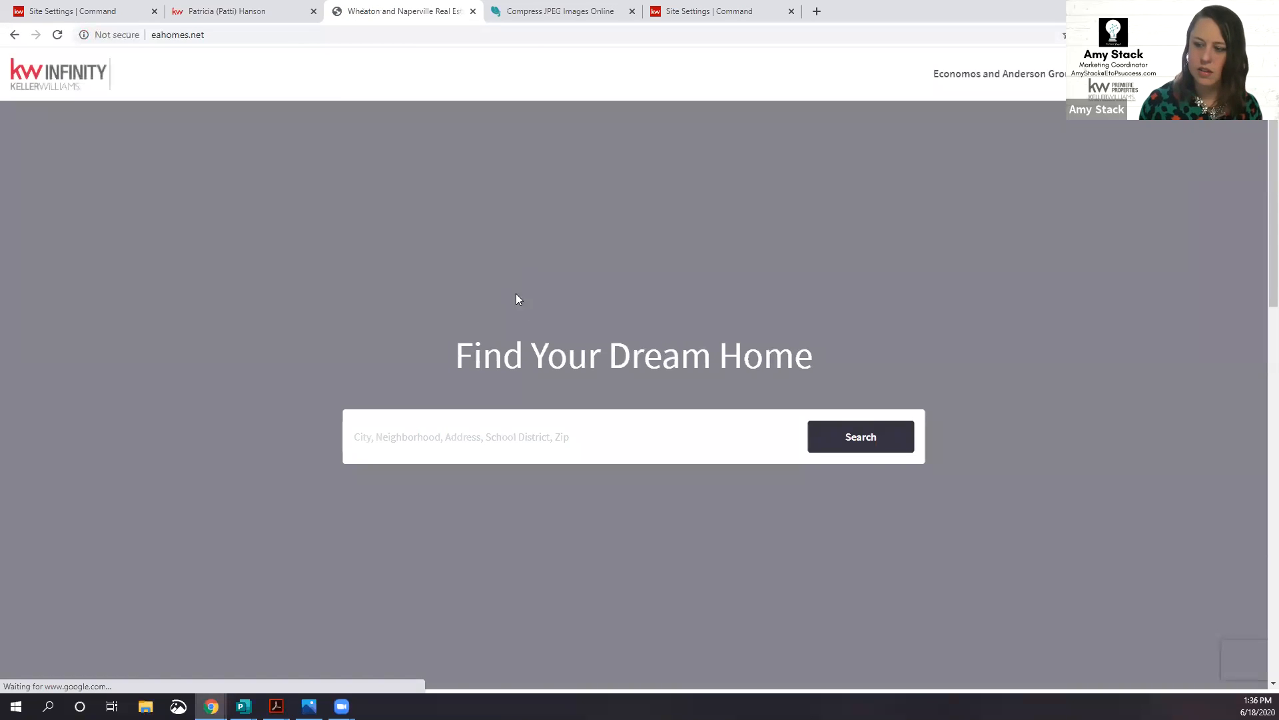
Step: Browse the eahomes.net Featured Listings carousel, then return to the Command listing search
scroll(533, 293, down, 9)
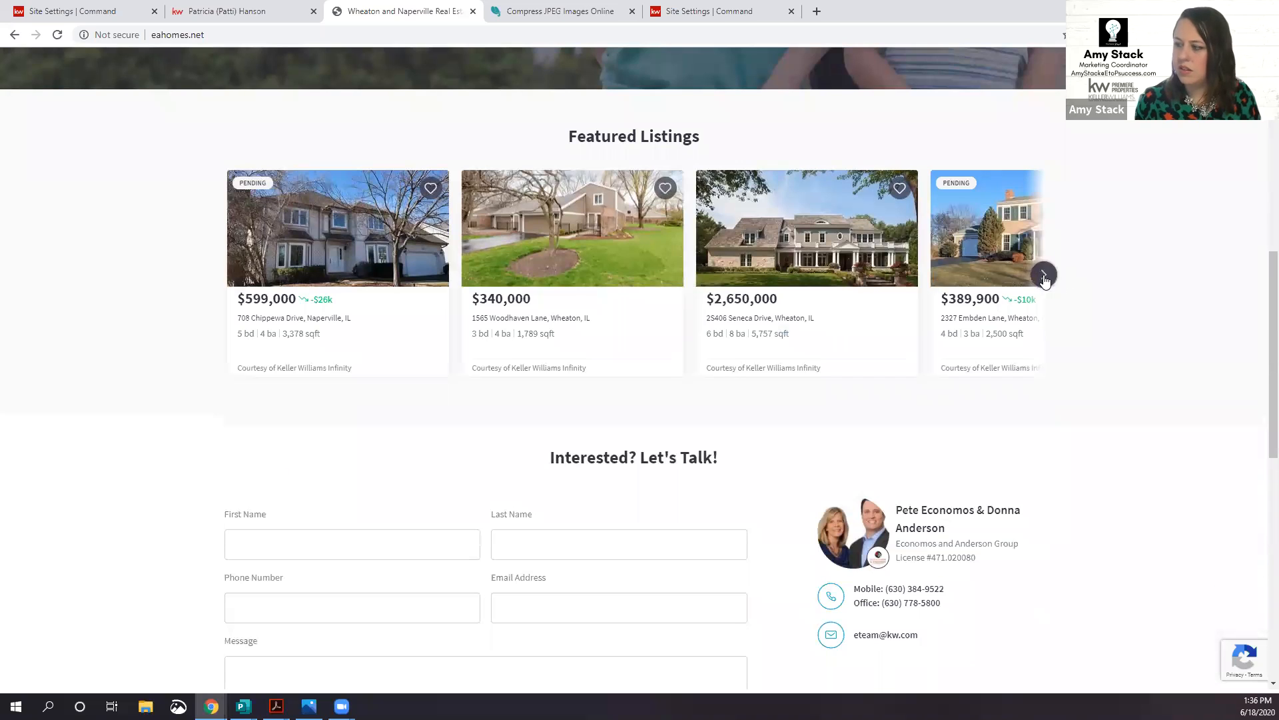
click(1043, 276)
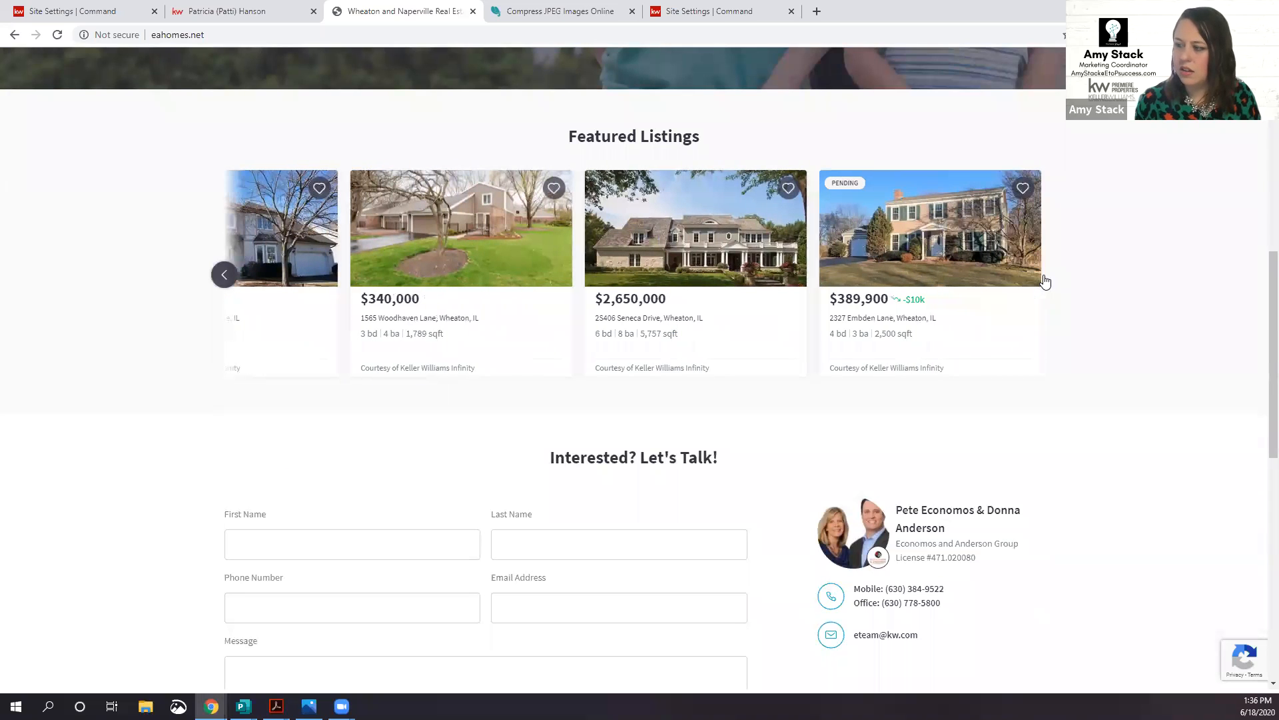
click(224, 274)
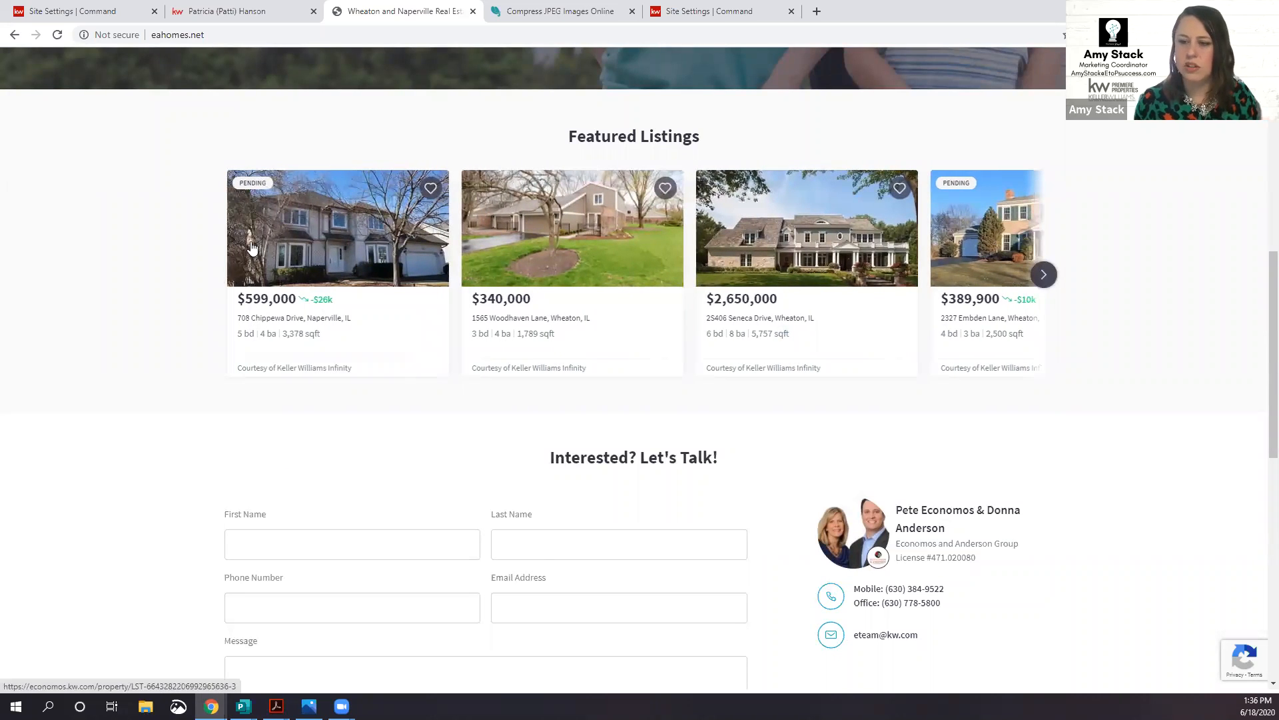
scroll(599, 326, up, 10)
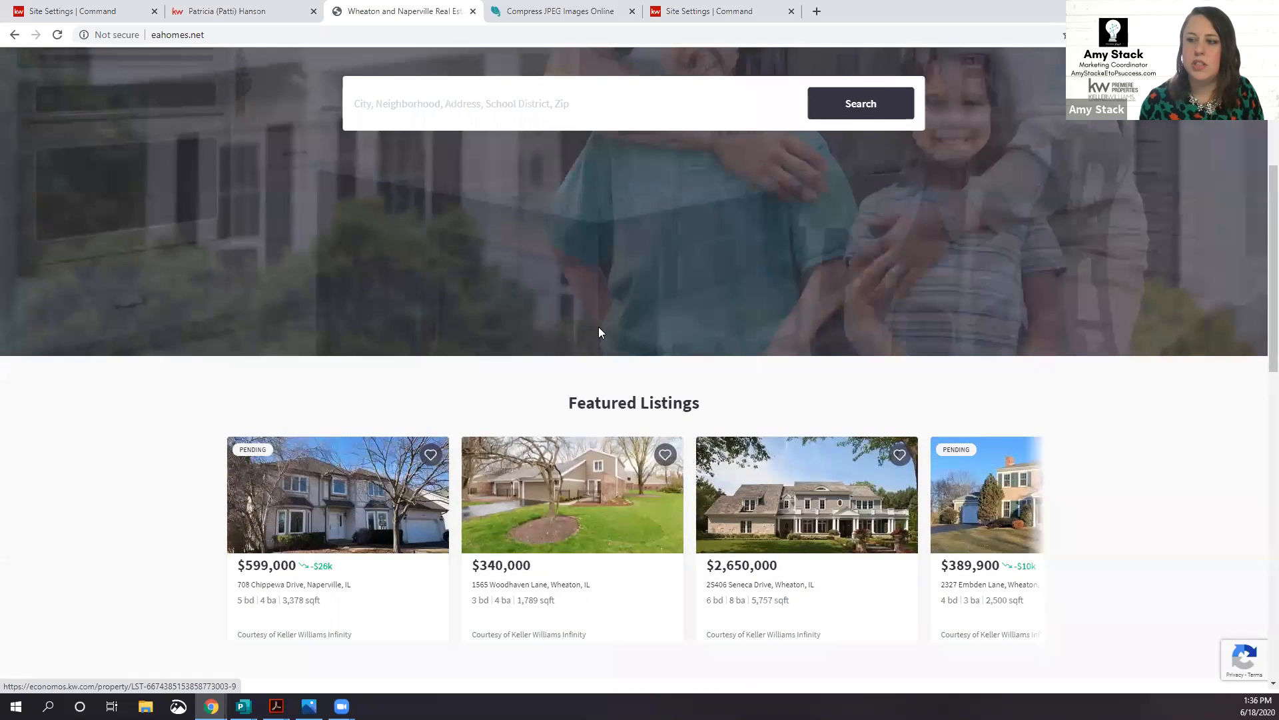
scroll(540, 442, down, 7)
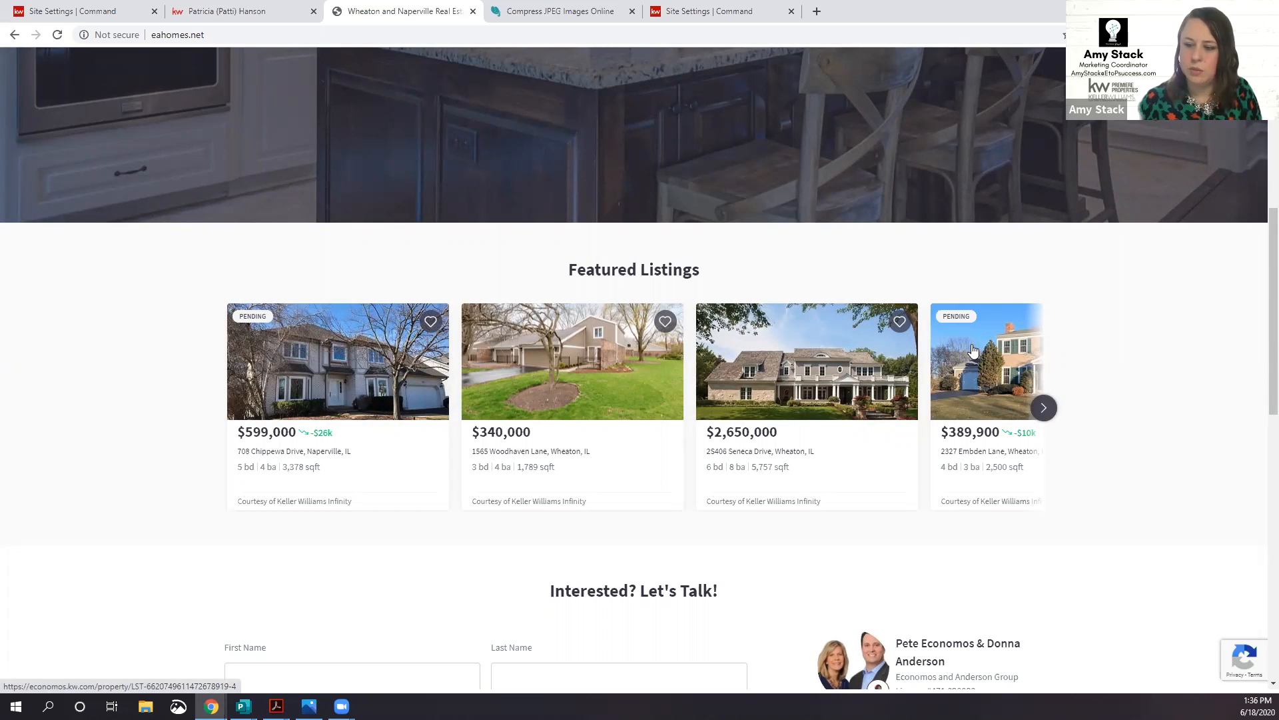
click(1044, 408)
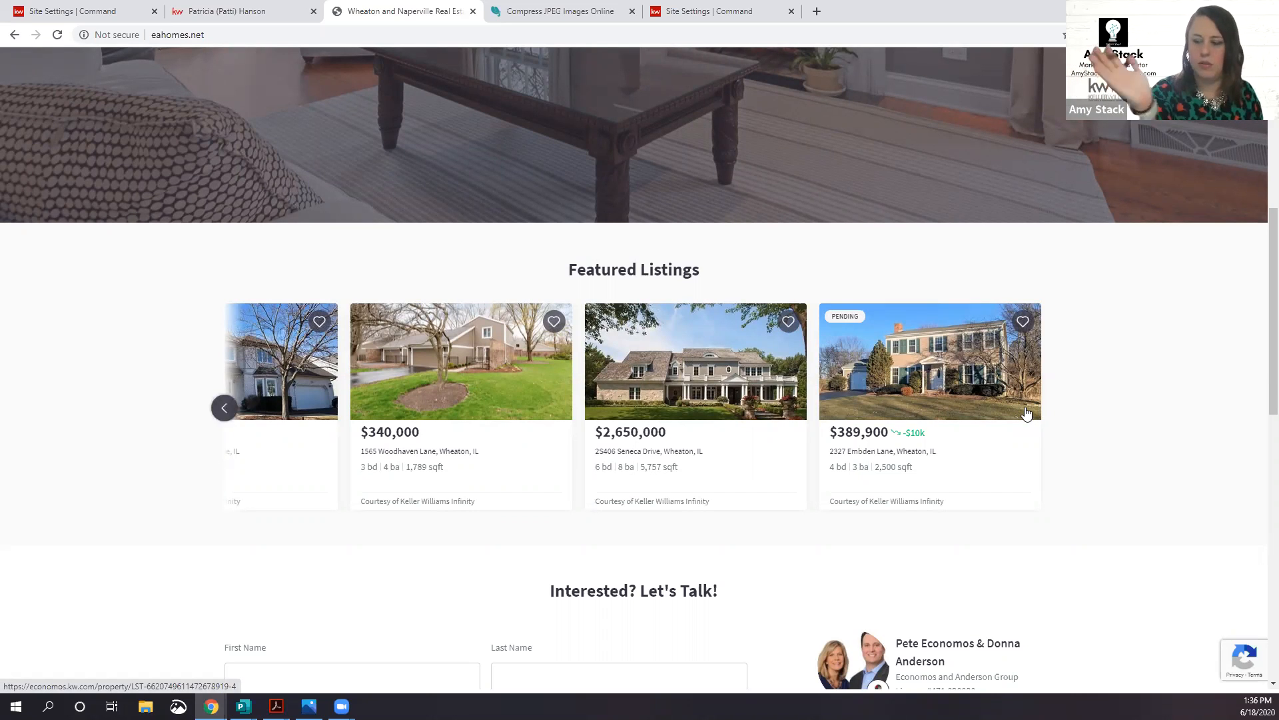
scroll(820, 559, down, 5)
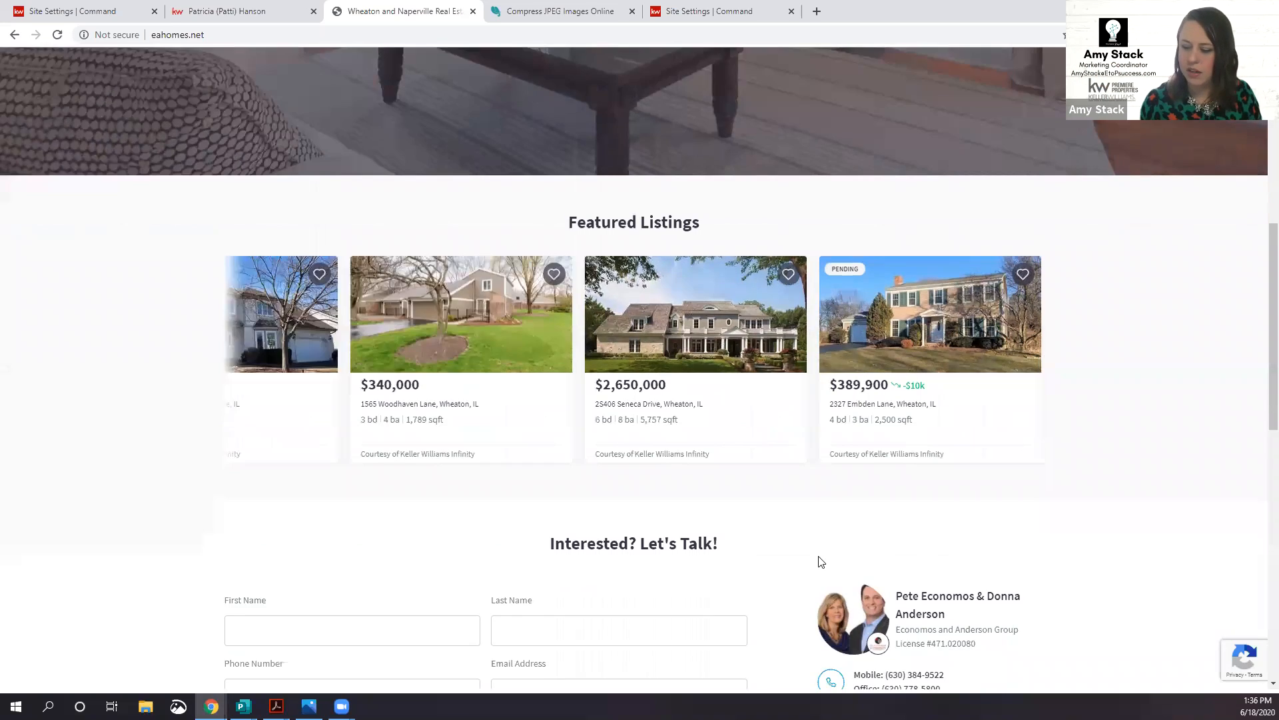
click(273, 13)
click(110, 16)
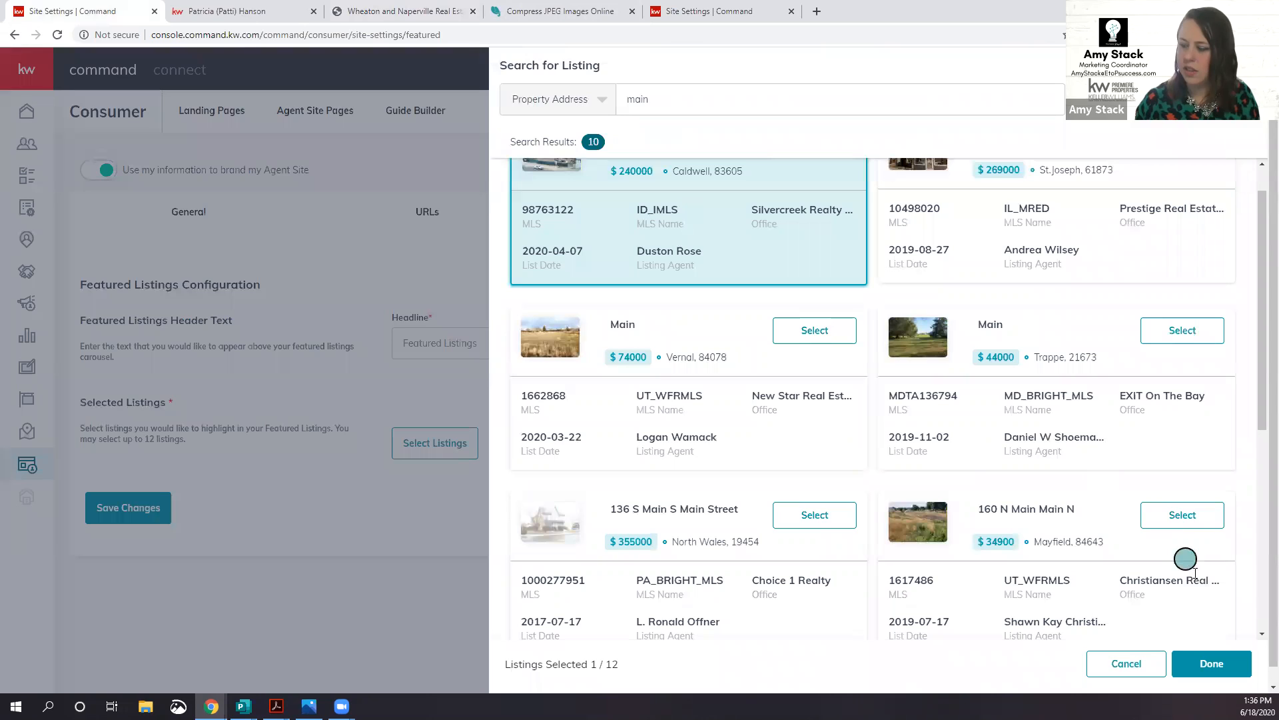
Step: Cancel the listing search without adding listings and load mykw.kw.com in a new tab
click(1137, 664)
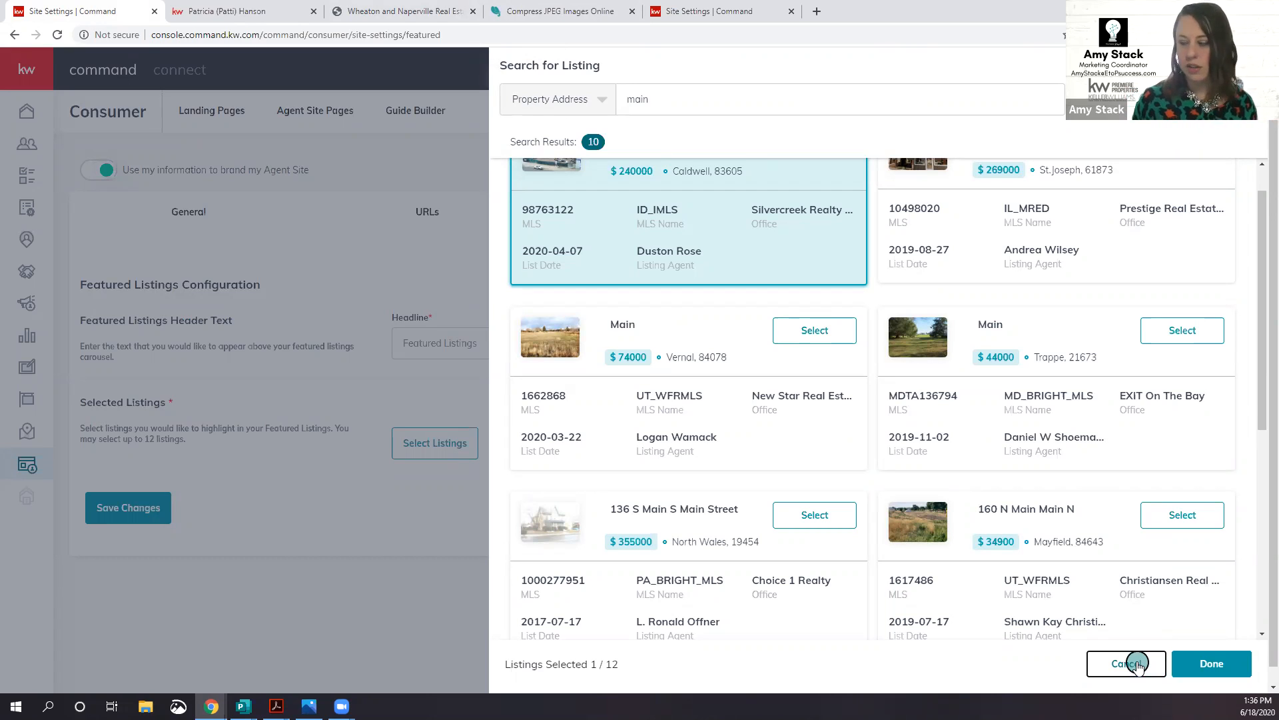
click(1138, 664)
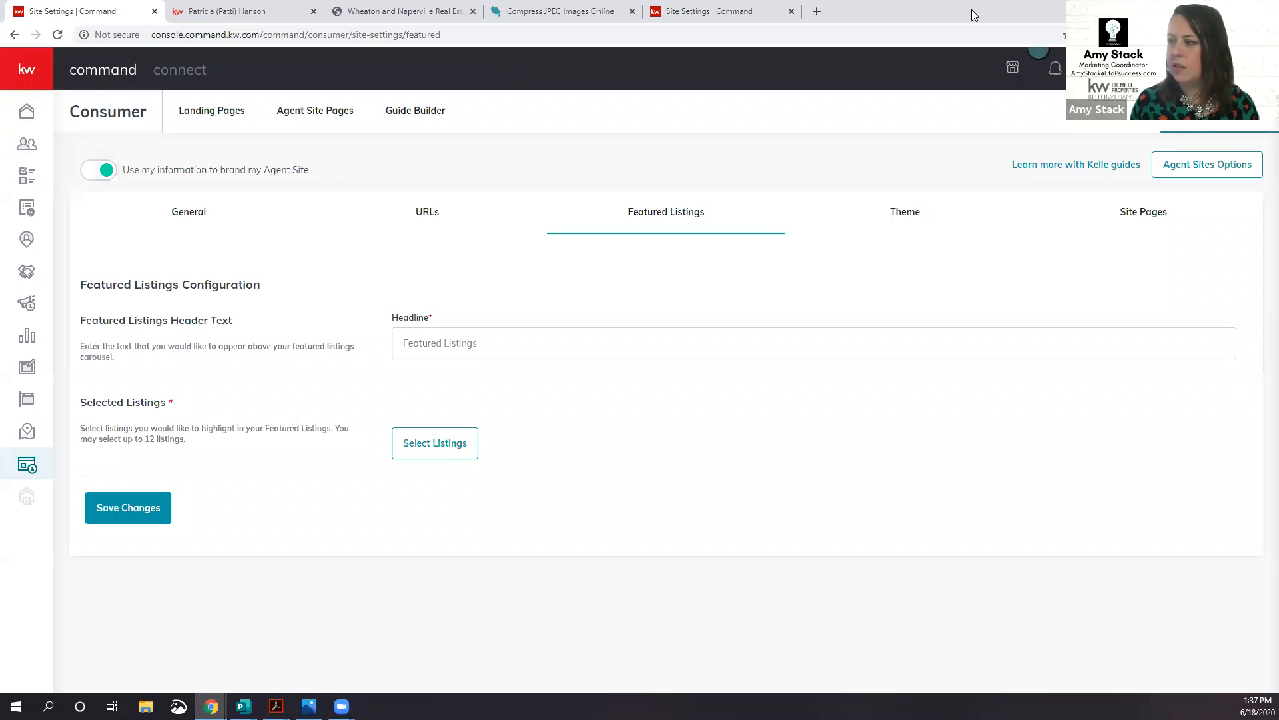
key(ctrl+t)
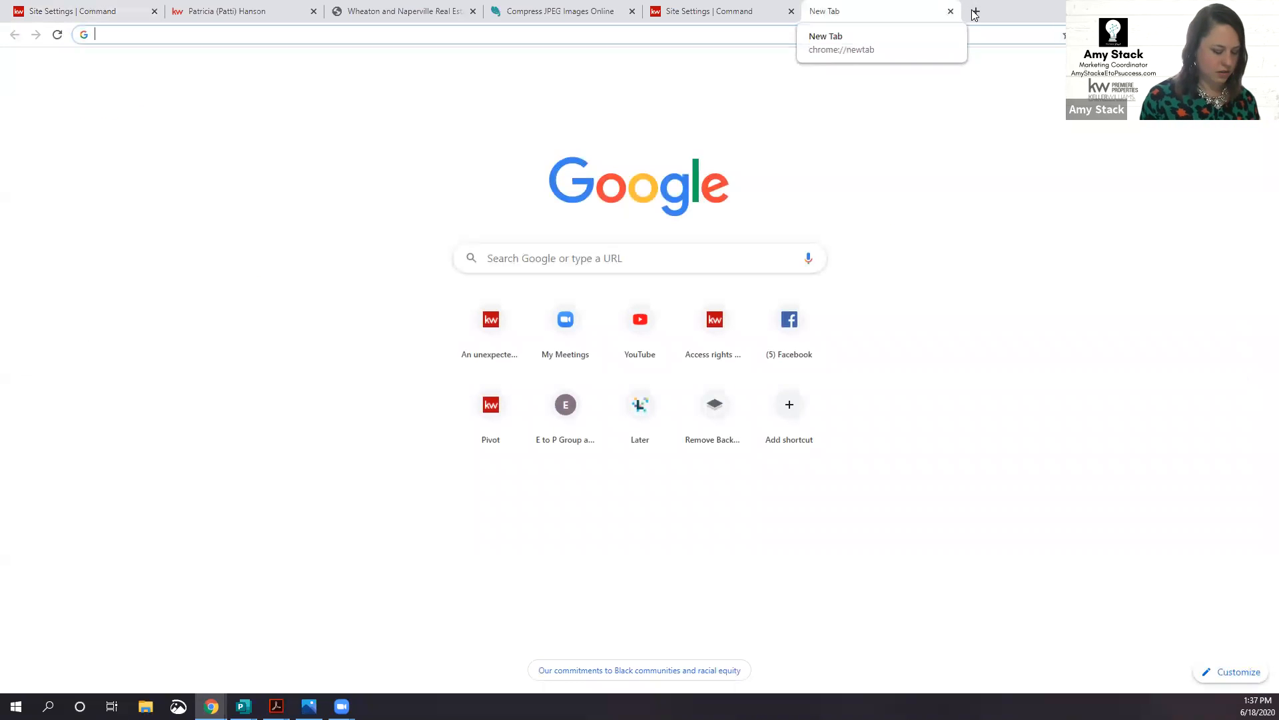
text(myk)
key(Return)
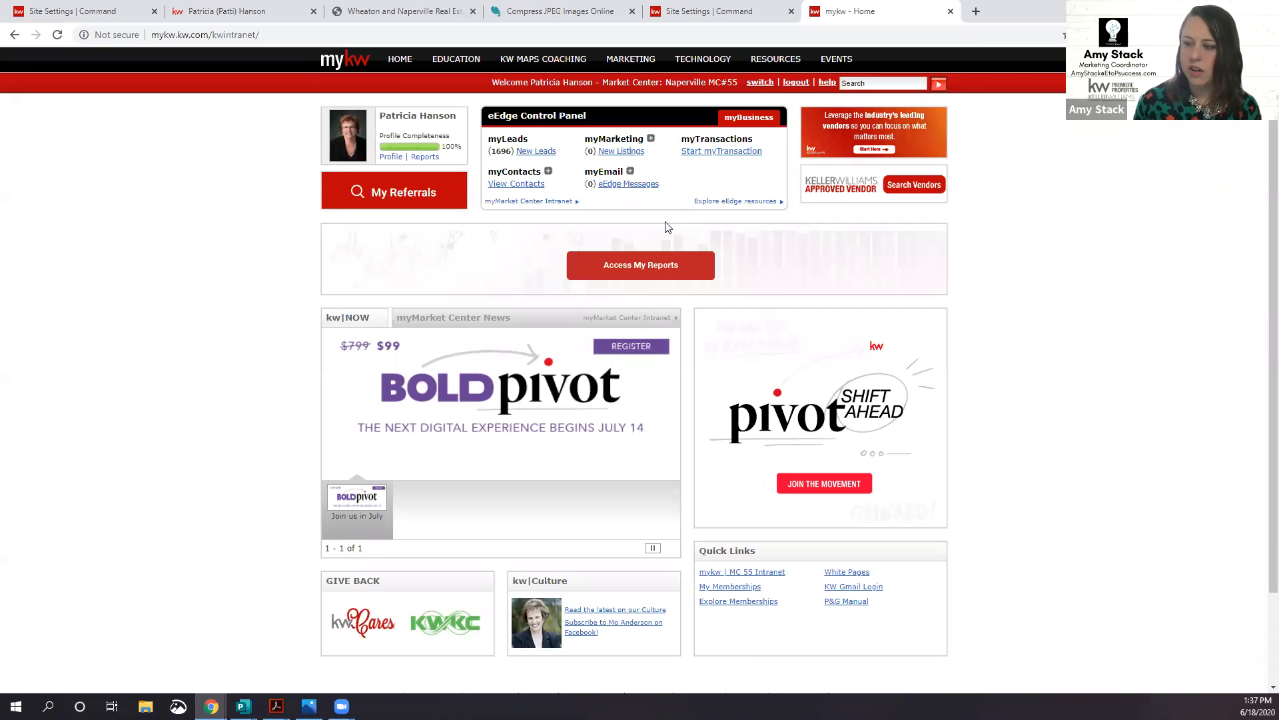
Step: Review the KW Email (Google Apps for Business) page under TECHNOLOGY, then close that tab
mouse_move(703, 69)
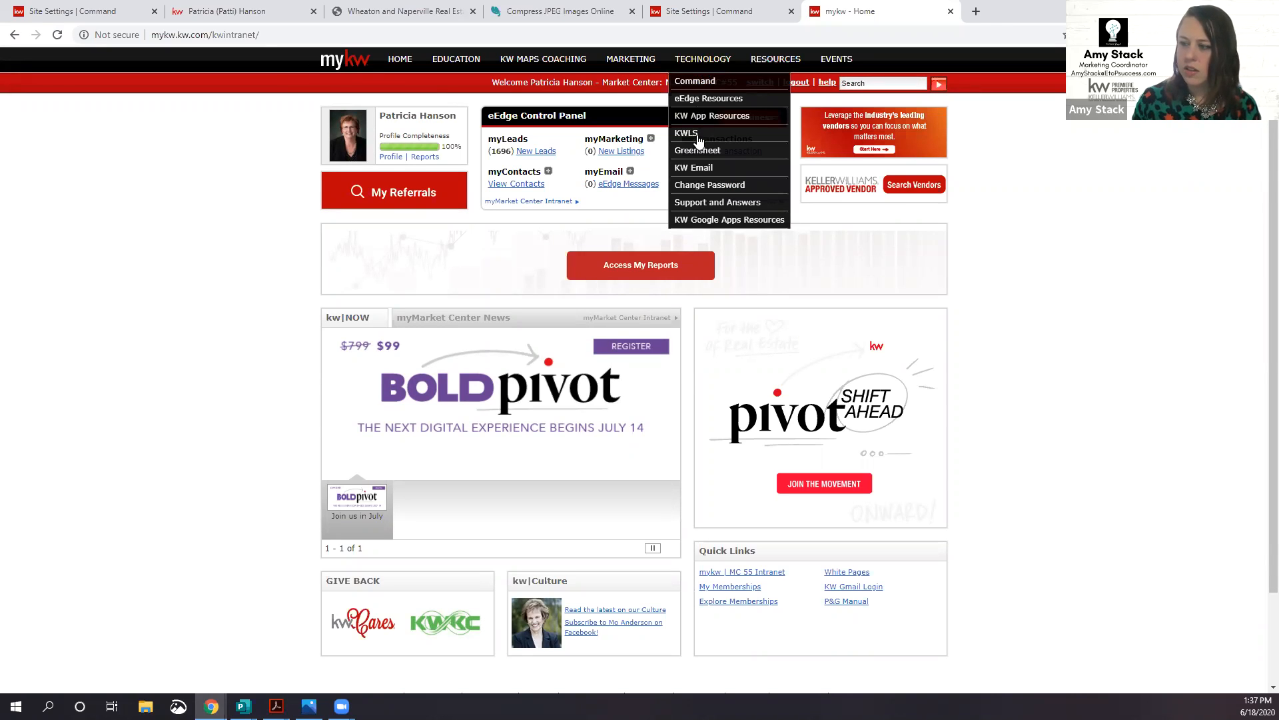
click(693, 171)
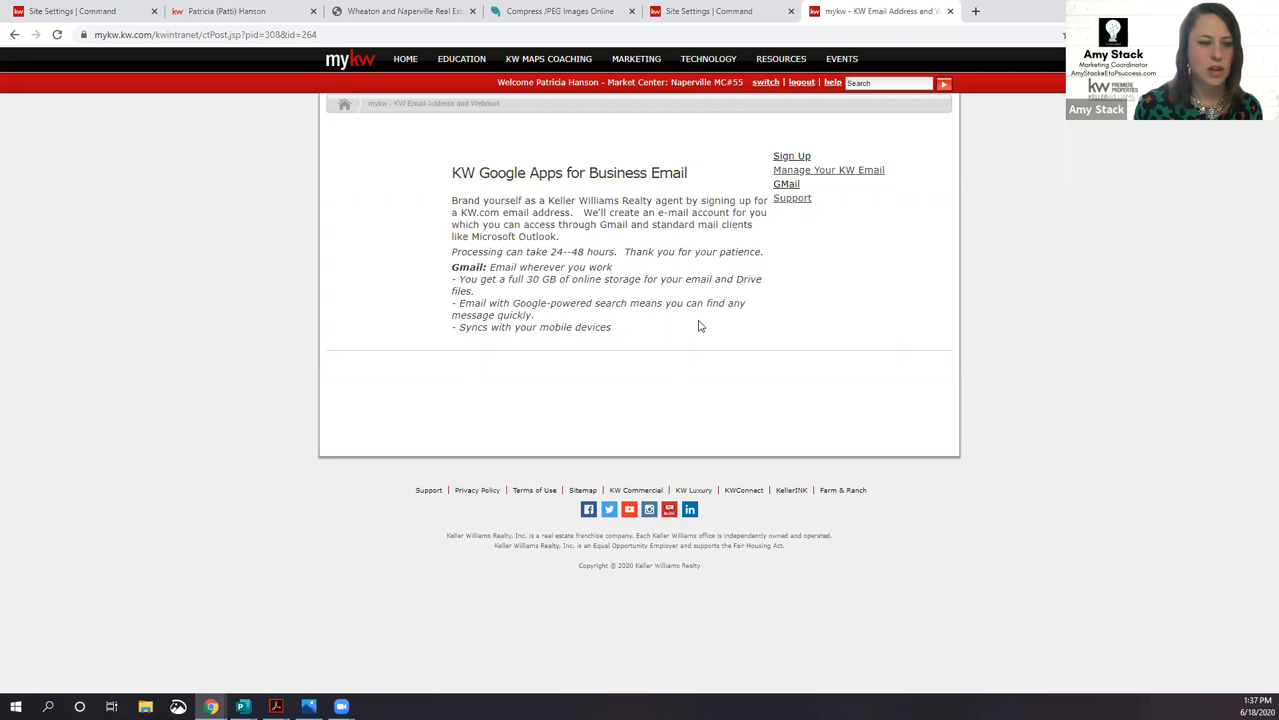
click(951, 11)
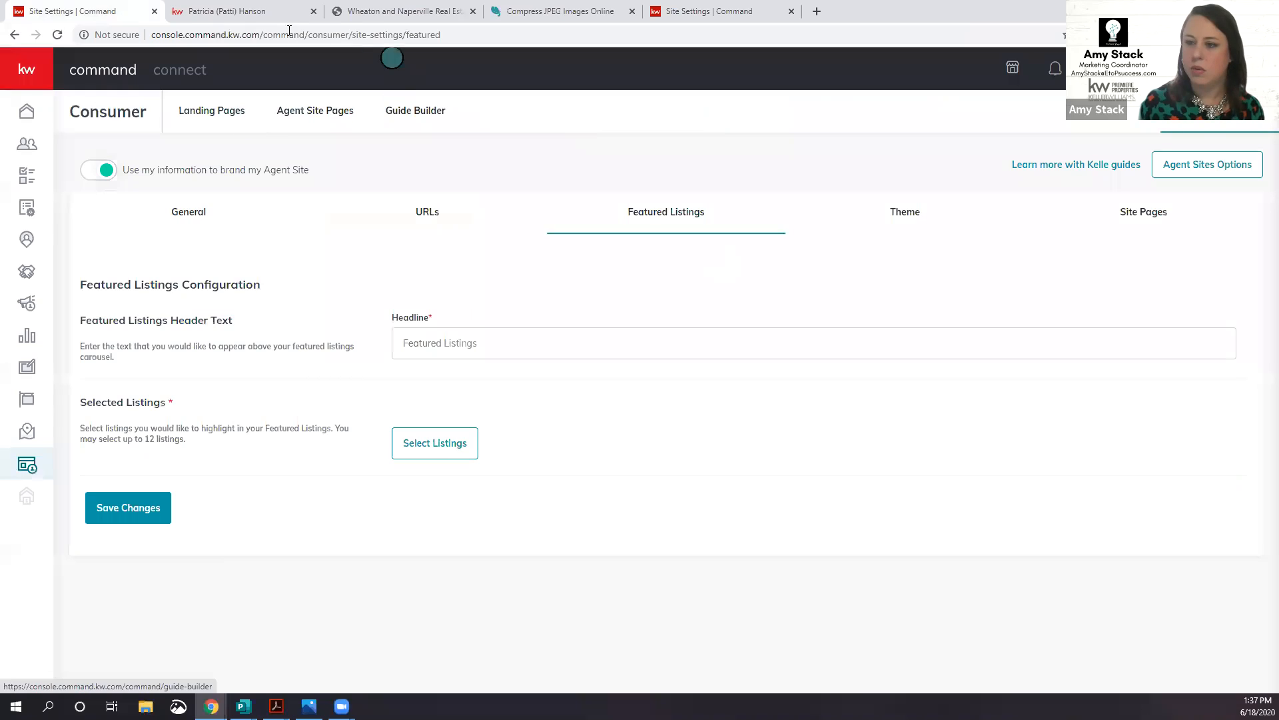
Step: Open the 529686-aboutme page's options on Agent Site Pages and close them without deleting
click(230, 12)
click(87, 12)
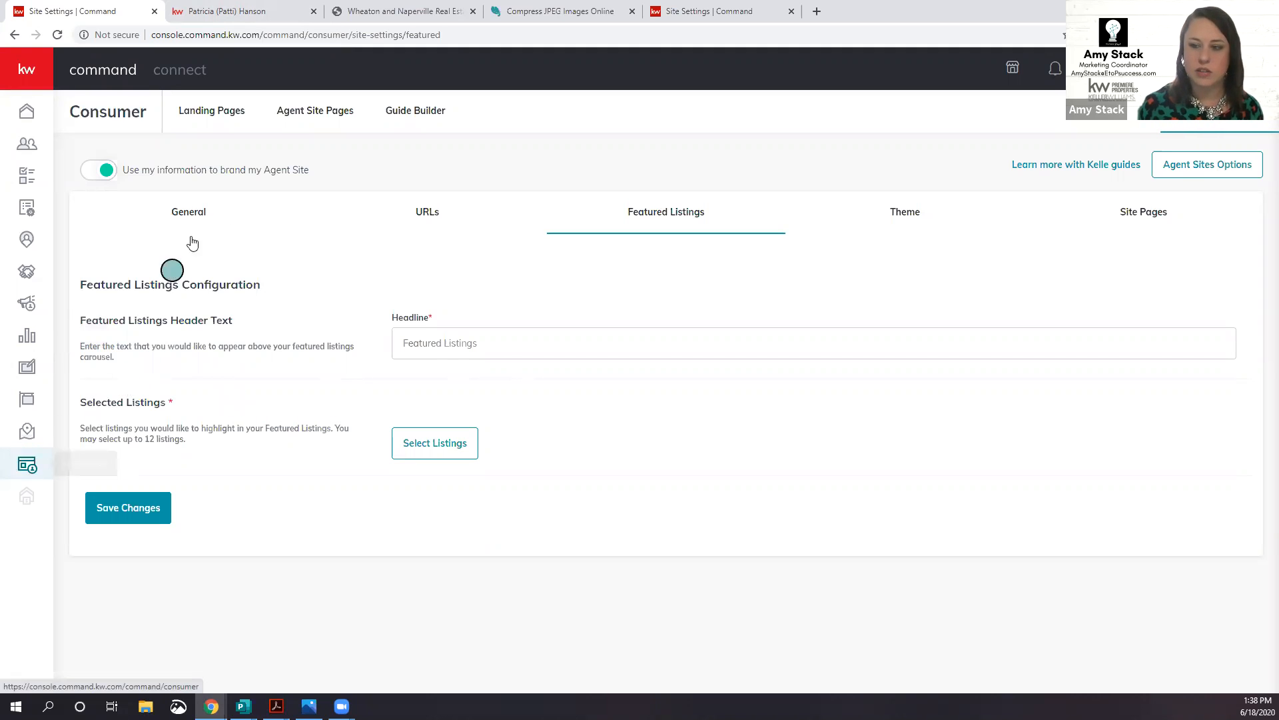
click(312, 112)
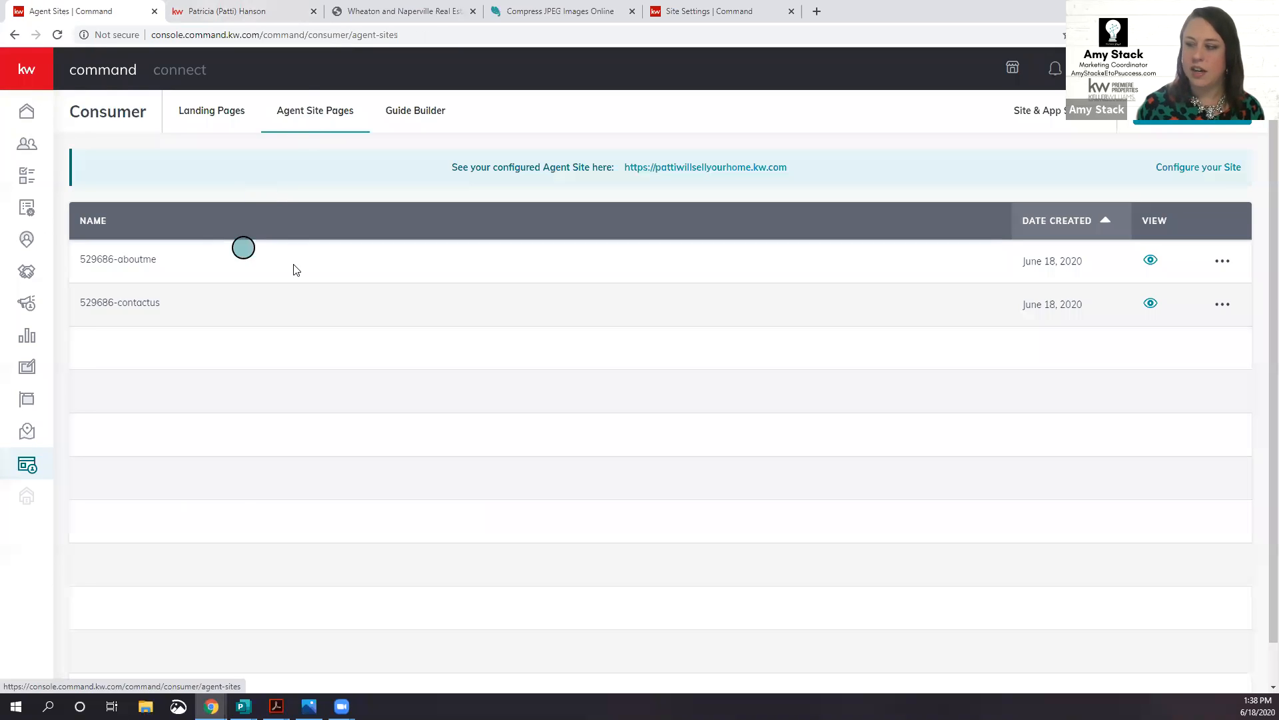
click(1223, 260)
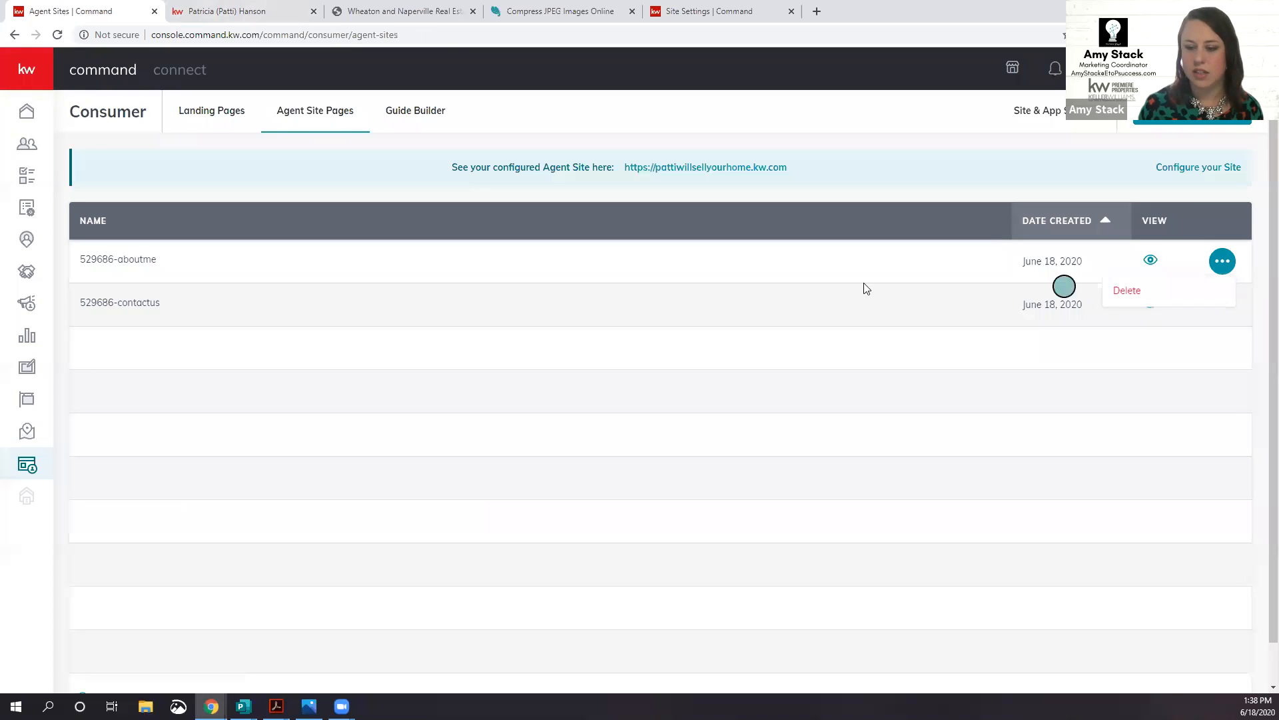
click(690, 267)
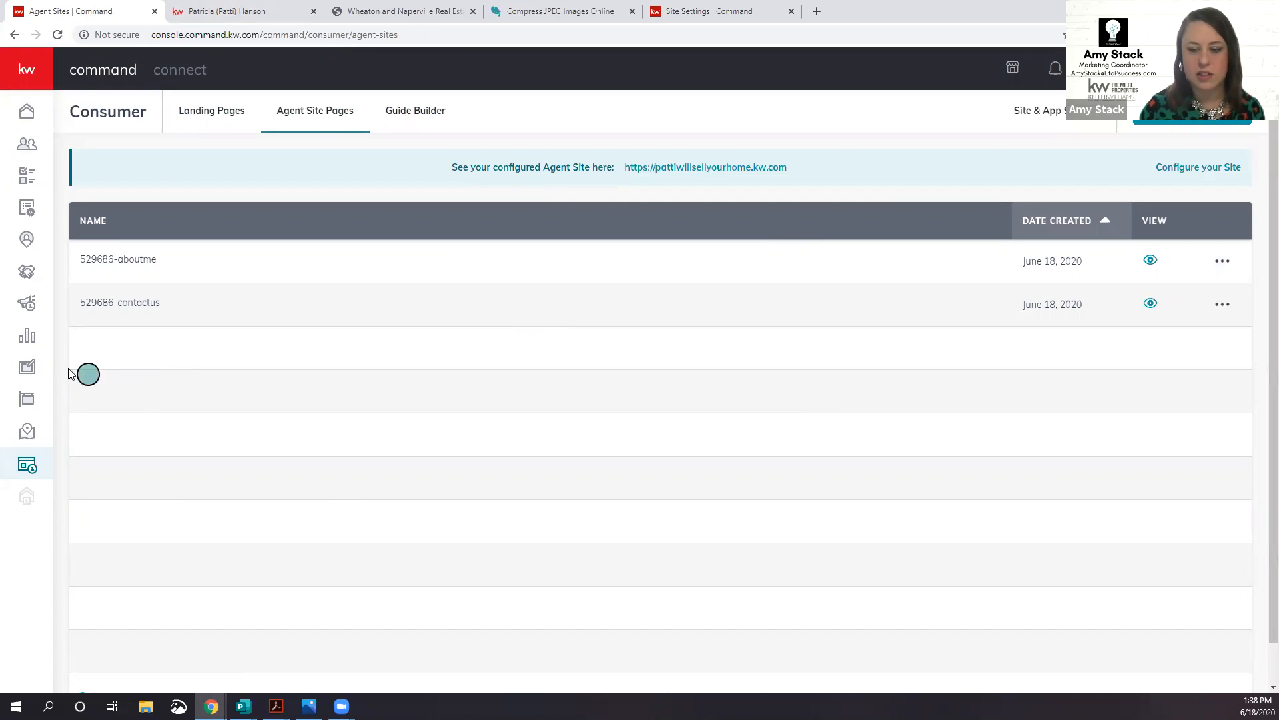
click(28, 368)
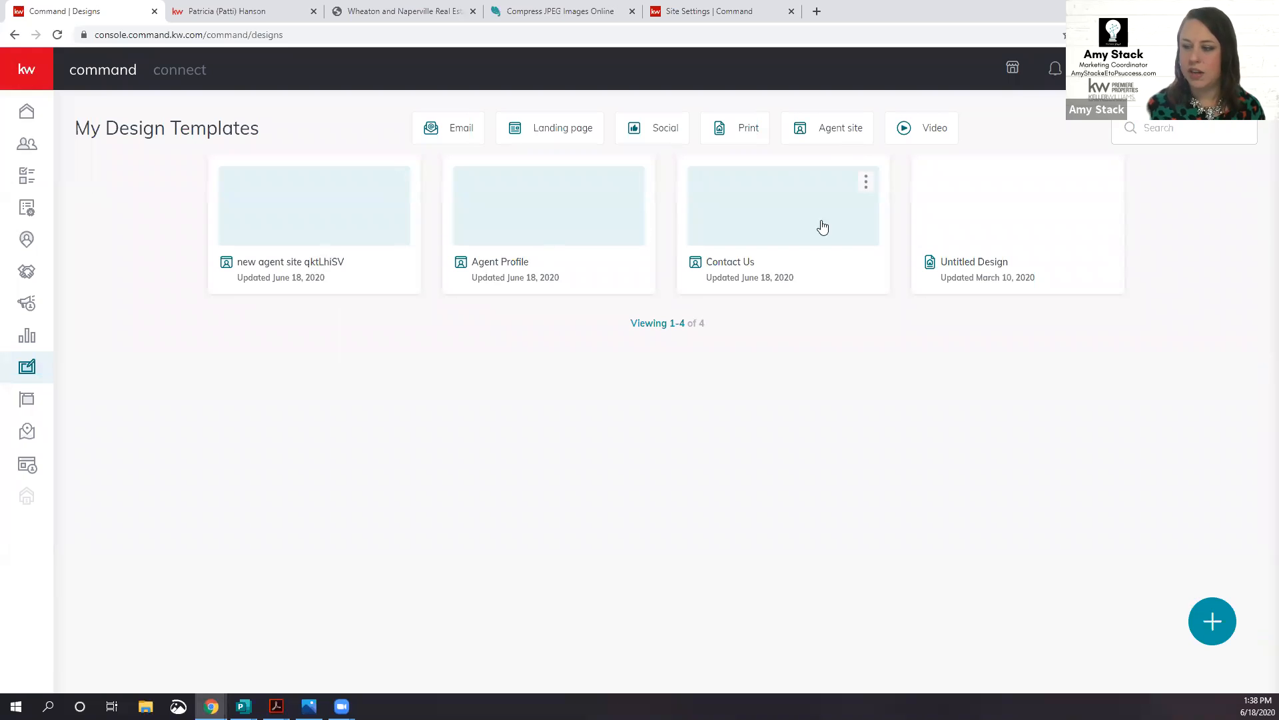
Step: Filter My Design Templates to Agent site and open the Agent Profile design
click(837, 137)
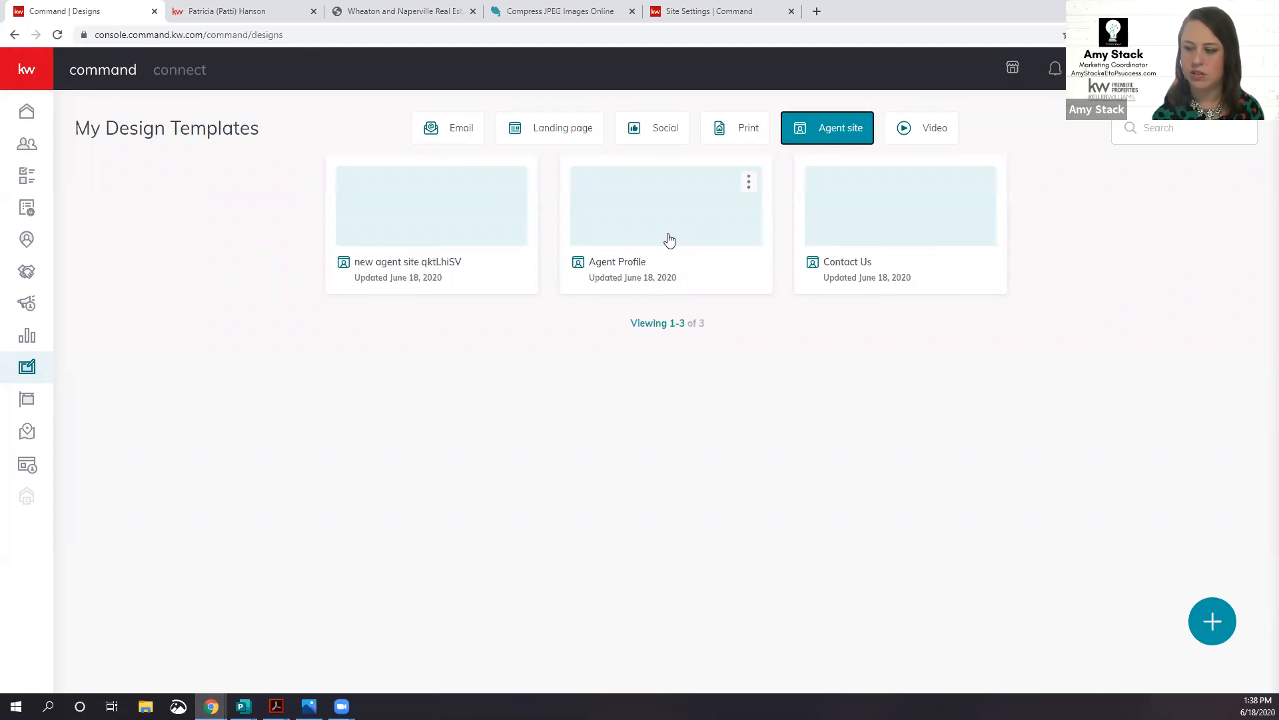
click(660, 231)
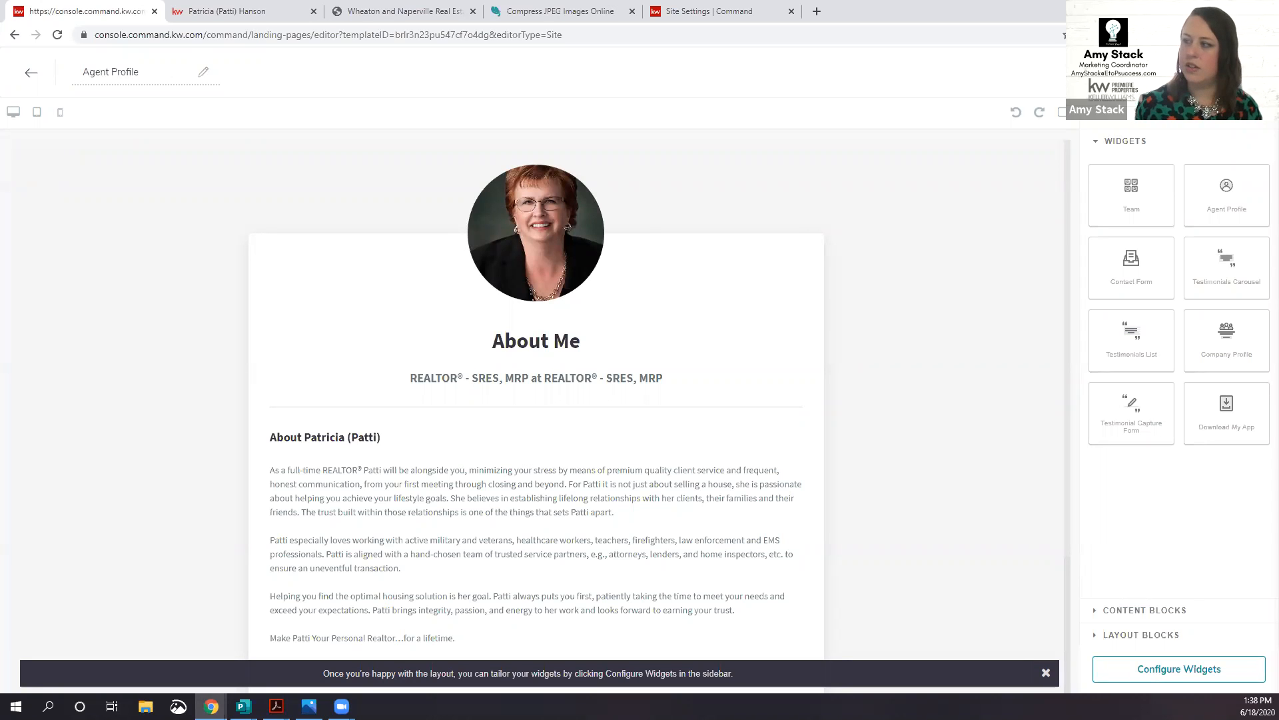
Step: Change the Agent Profile page title from About Me to About plus the agent's first name
scroll(634, 433, down, 3)
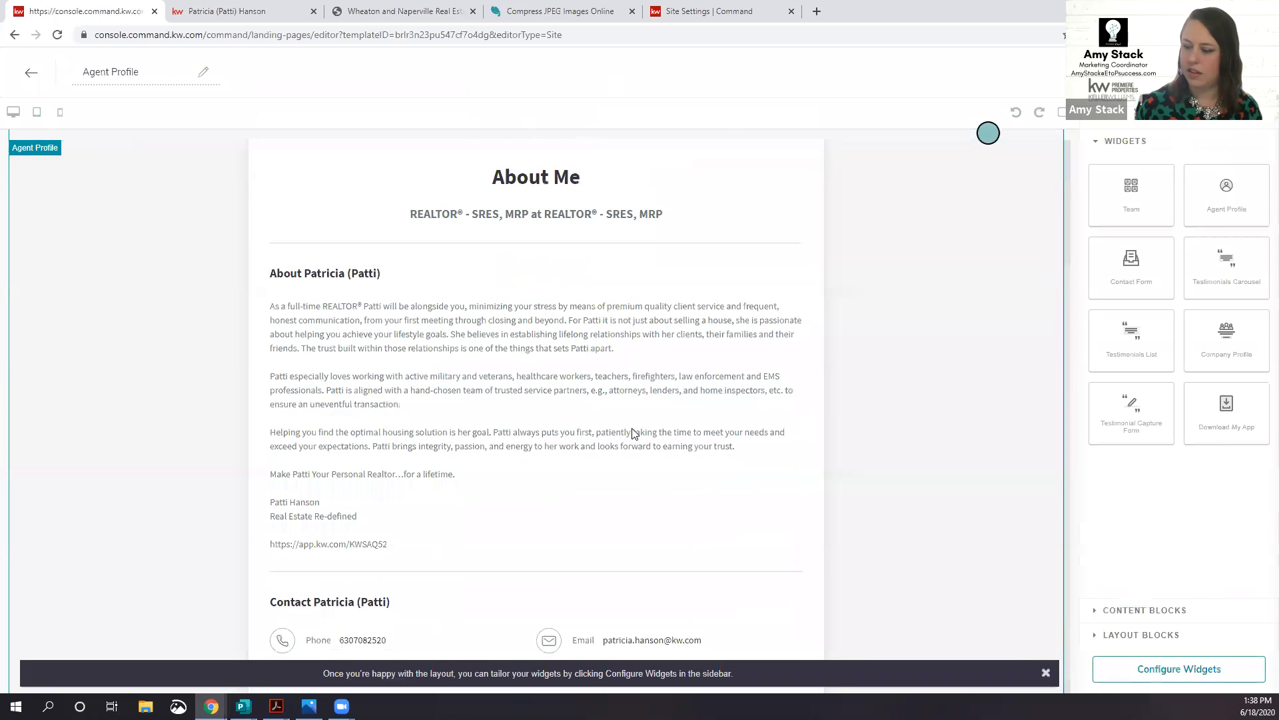
click(1168, 670)
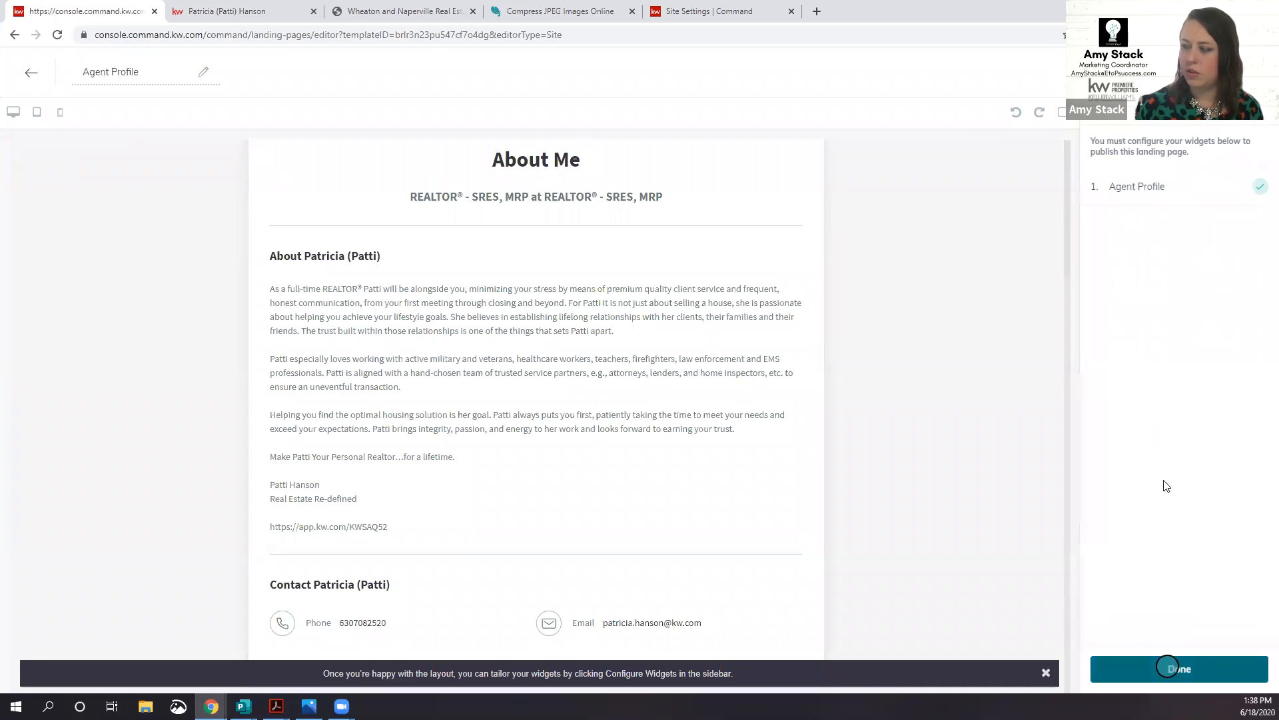
click(1135, 190)
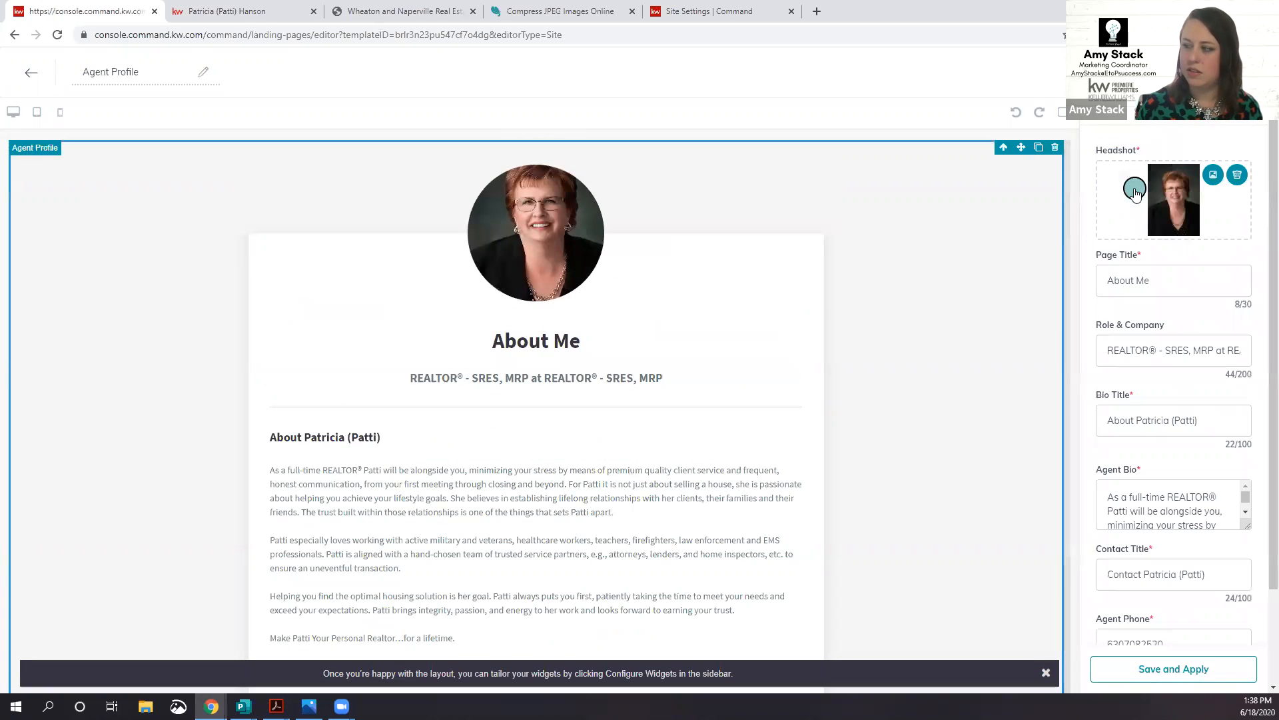
click(1163, 278)
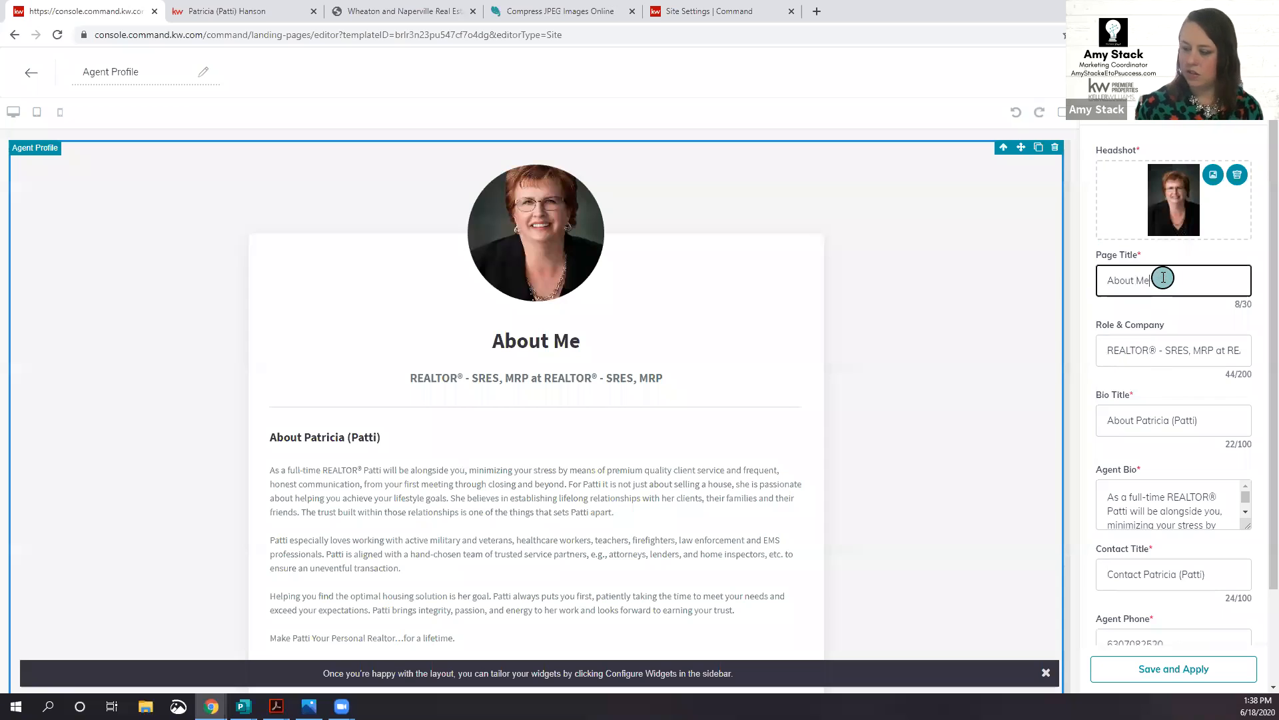
key(BackSpace)
key(BackSpace)
text(Patti)
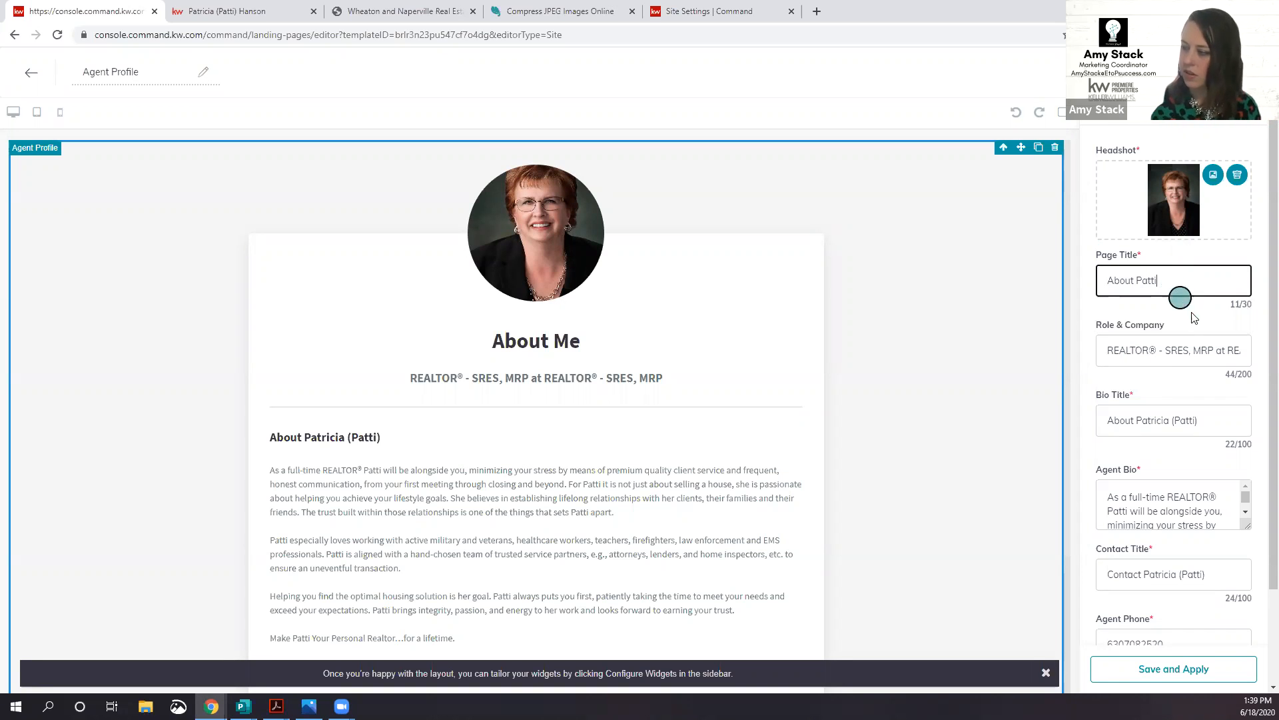
Step: Trim the role line to REALTOR® - SRES, MRP and apply the profile edits
triple_click(1136, 351)
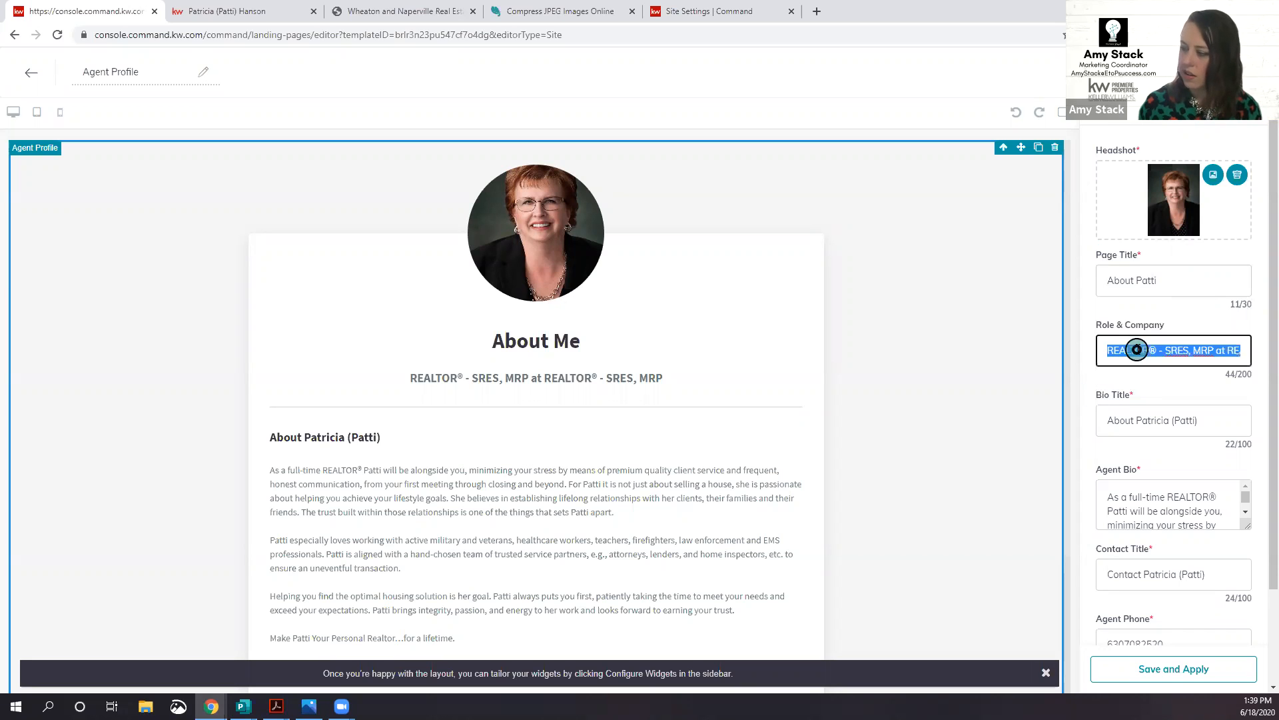
click(1225, 351)
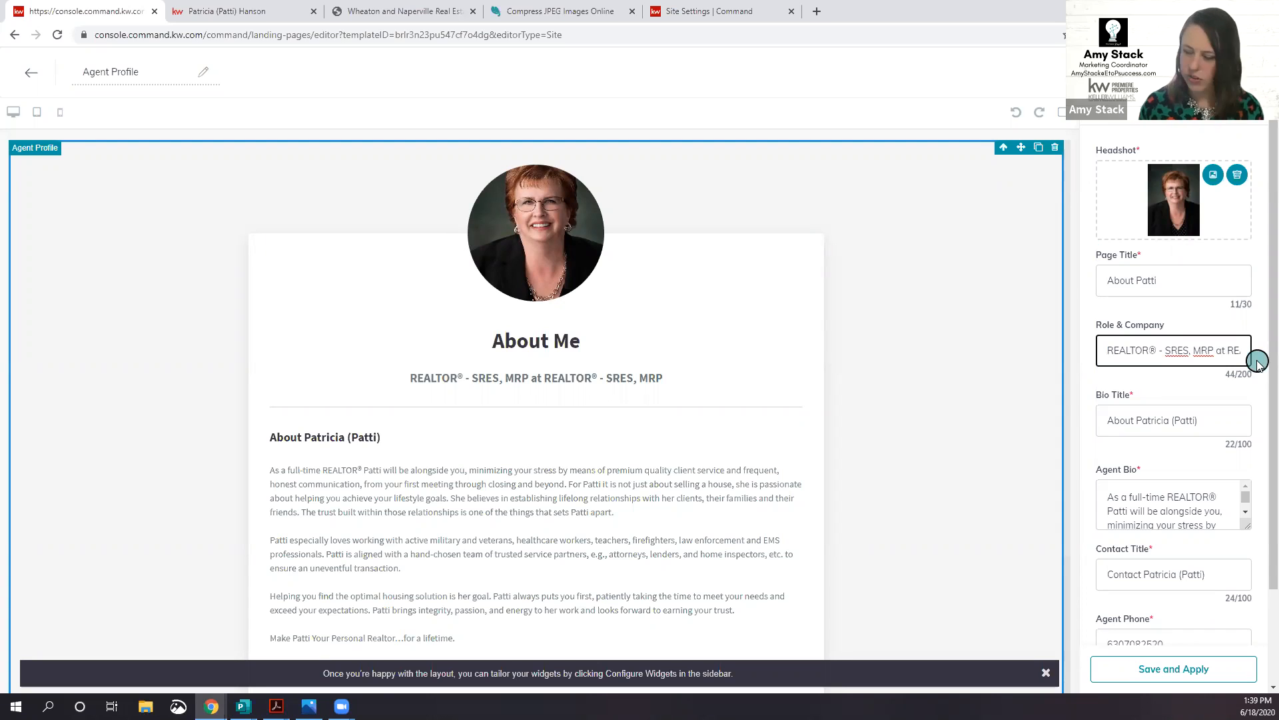
key(BackSpace)
key(BackSpace)
key(BackSpace)
key(BackSpace)
key(BackSpace)
key(BackSpace)
key(BackSpace)
key(BackSpace)
key(BackSpace)
key(BackSpace)
key(BackSpace)
key(BackSpace)
key(BackSpace)
key(BackSpace)
key(BackSpace)
key(BackSpace)
key(BackSpace)
key(BackSpace)
key(BackSpace)
key(BackSpace)
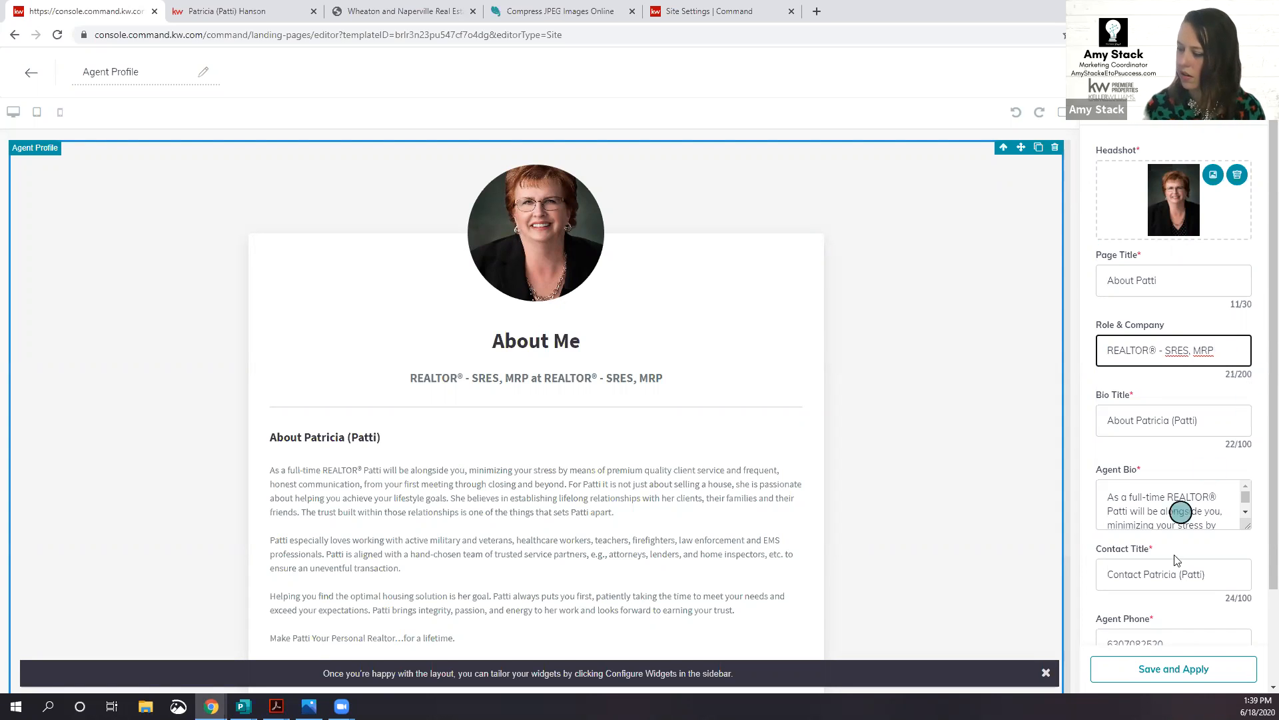
click(1182, 673)
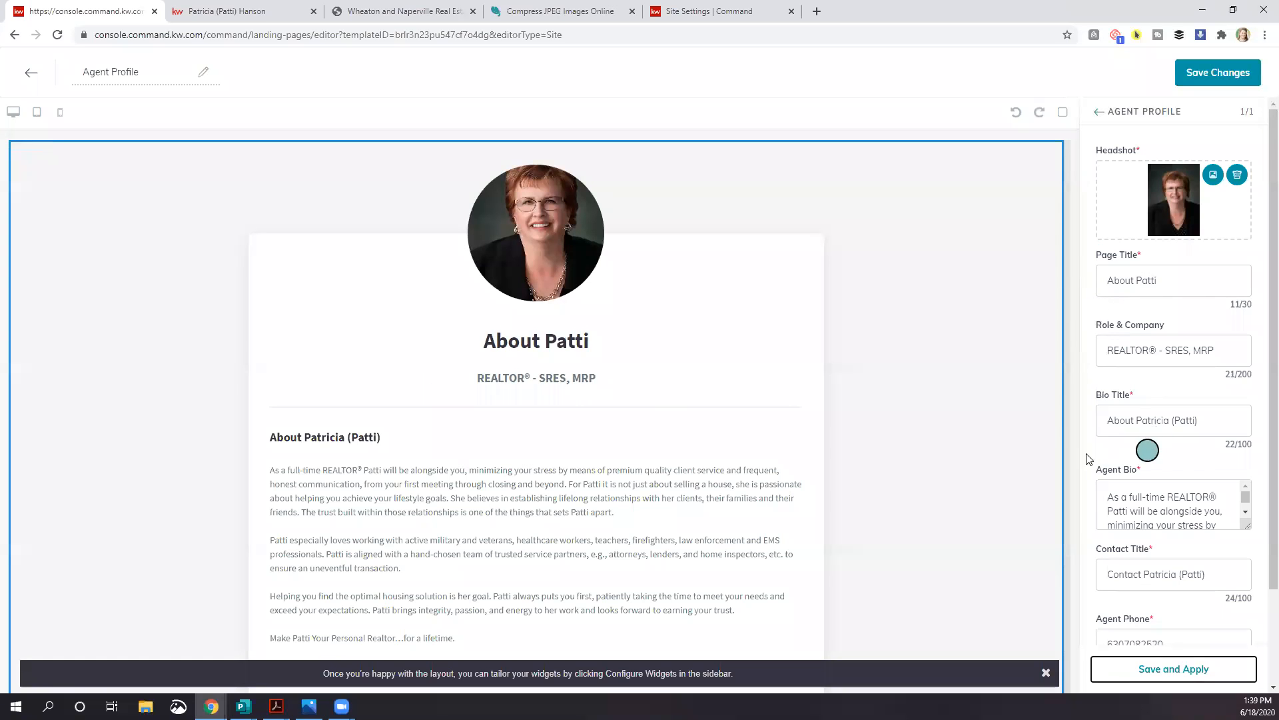
scroll(1191, 466, down, 2)
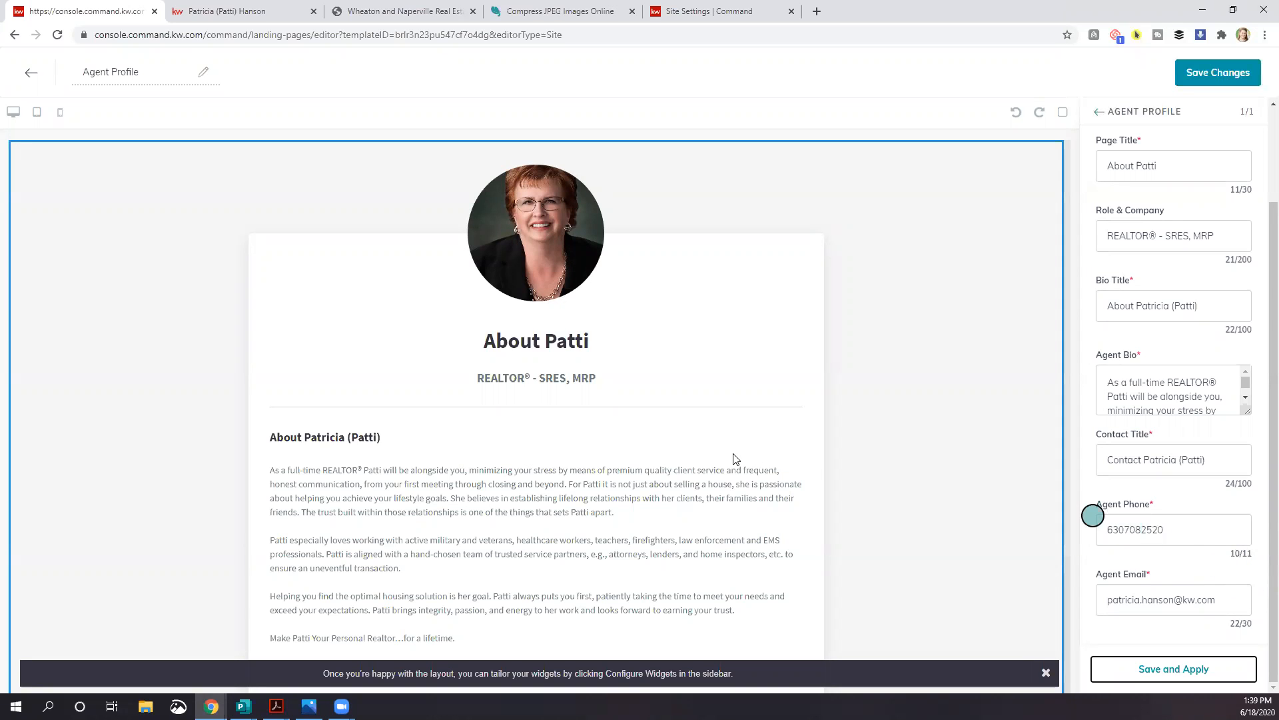
scroll(560, 438, down, 3)
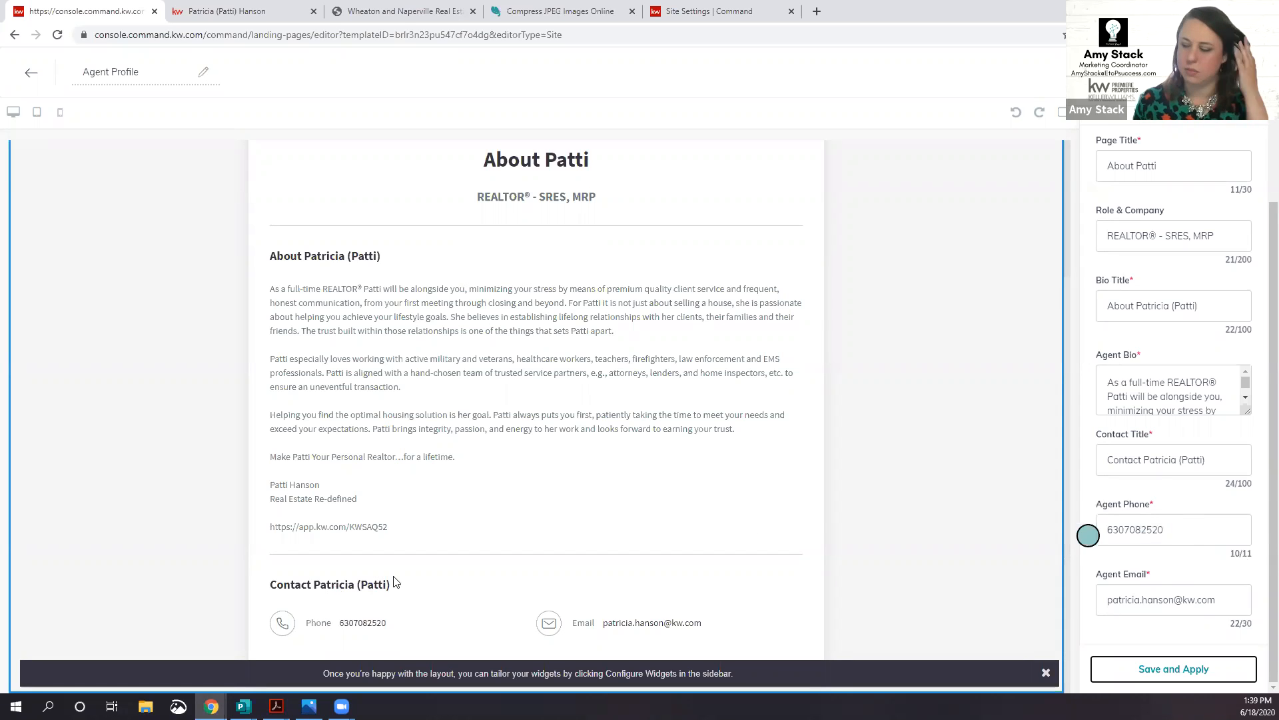
scroll(1156, 526, up, 2)
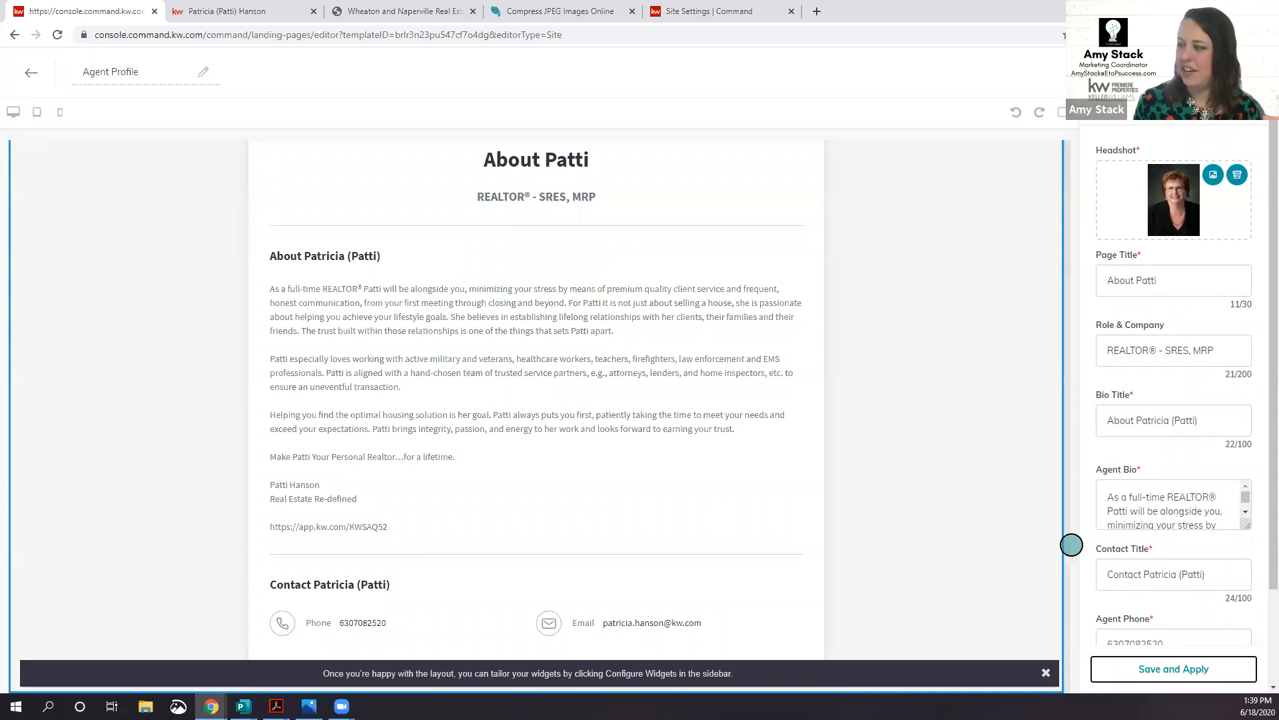
scroll(1013, 307, up, 3)
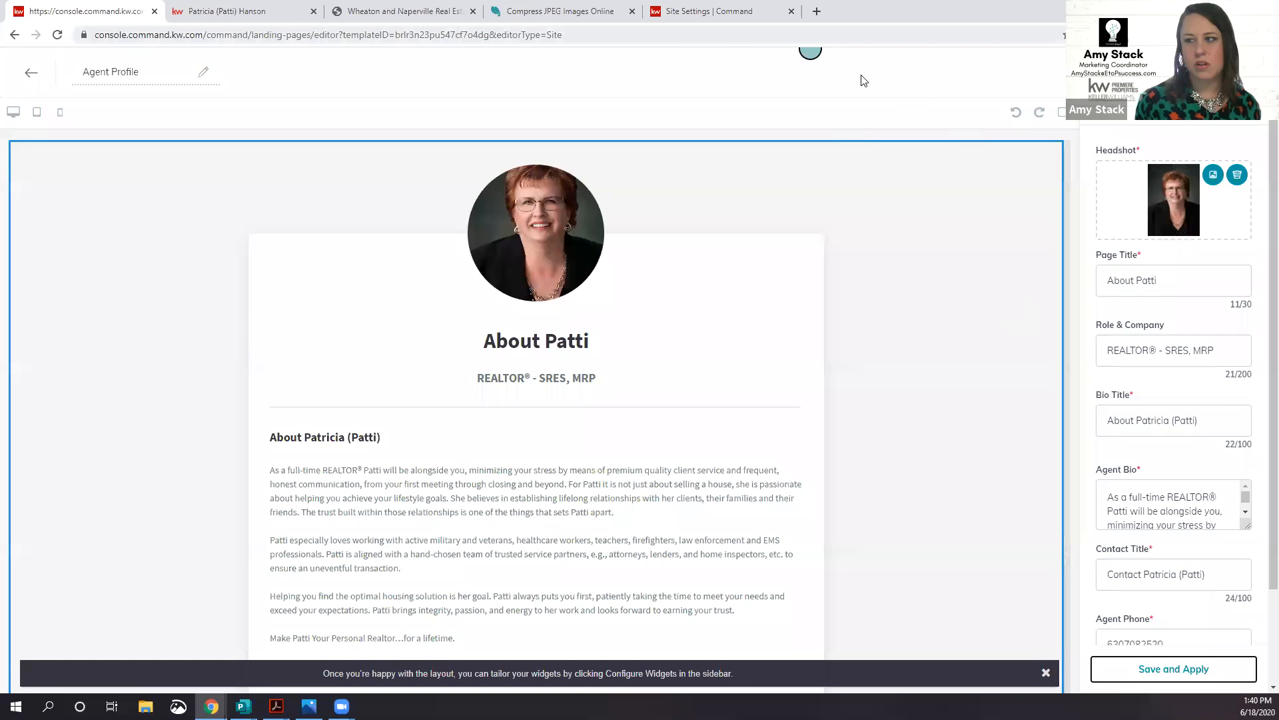
Step: Load the eahomes.net example agent site in a new browser tab
key(ctrl+t)
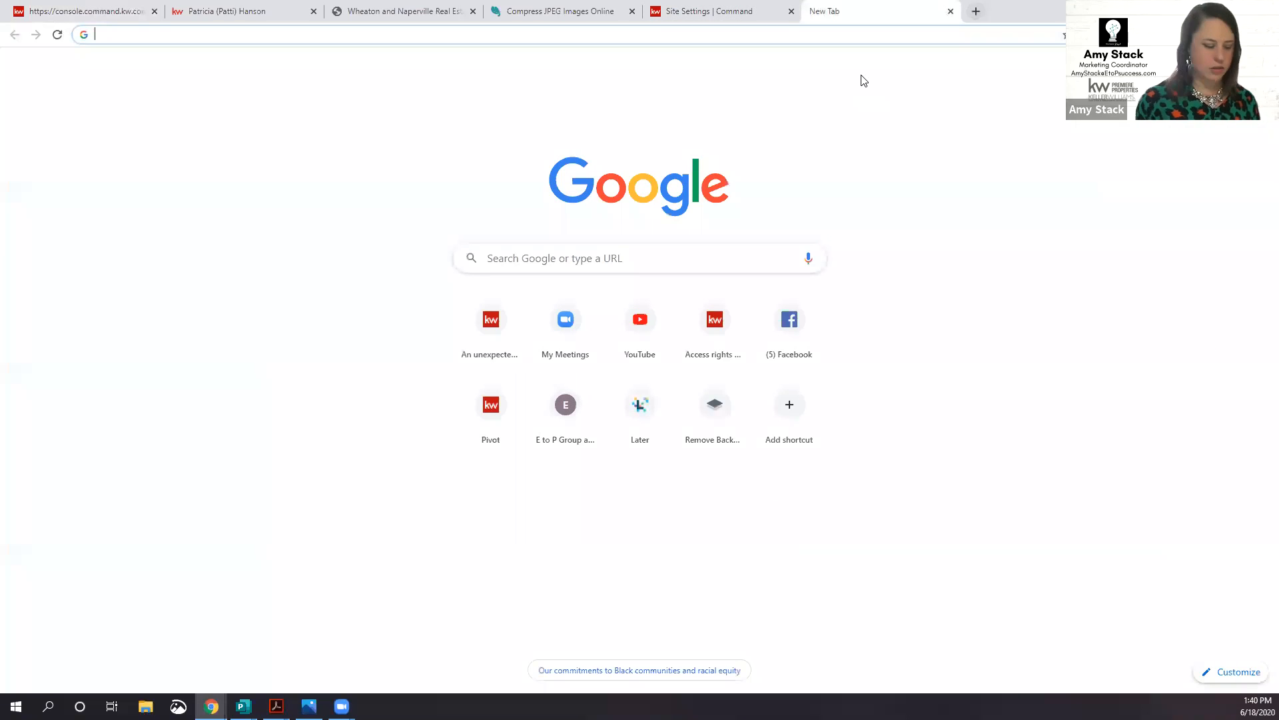
text(eahomes)
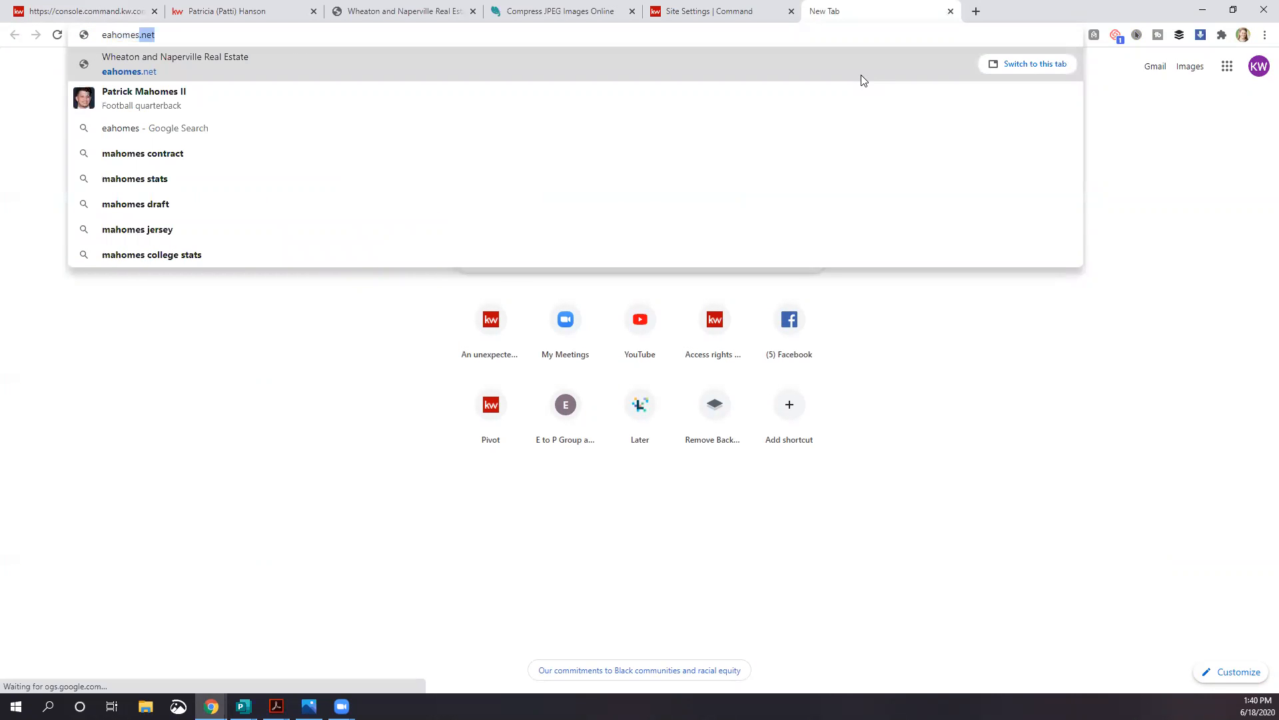
text(.net)
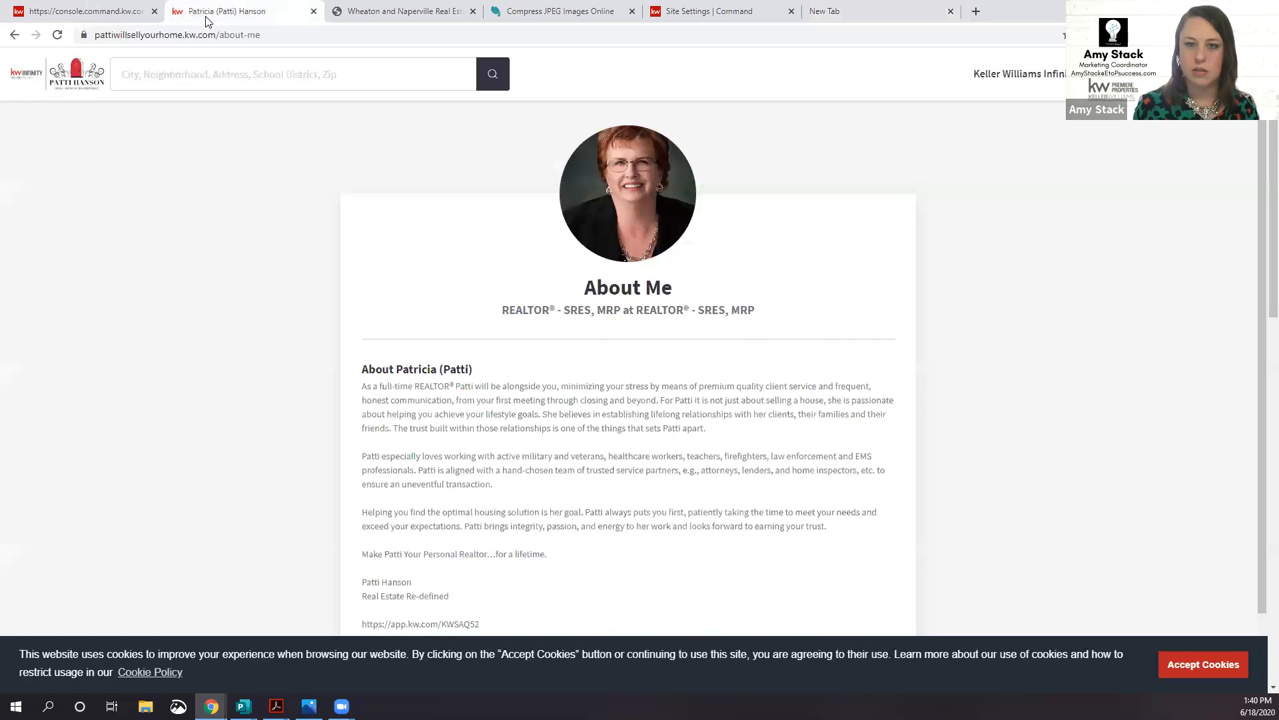
click(208, 13)
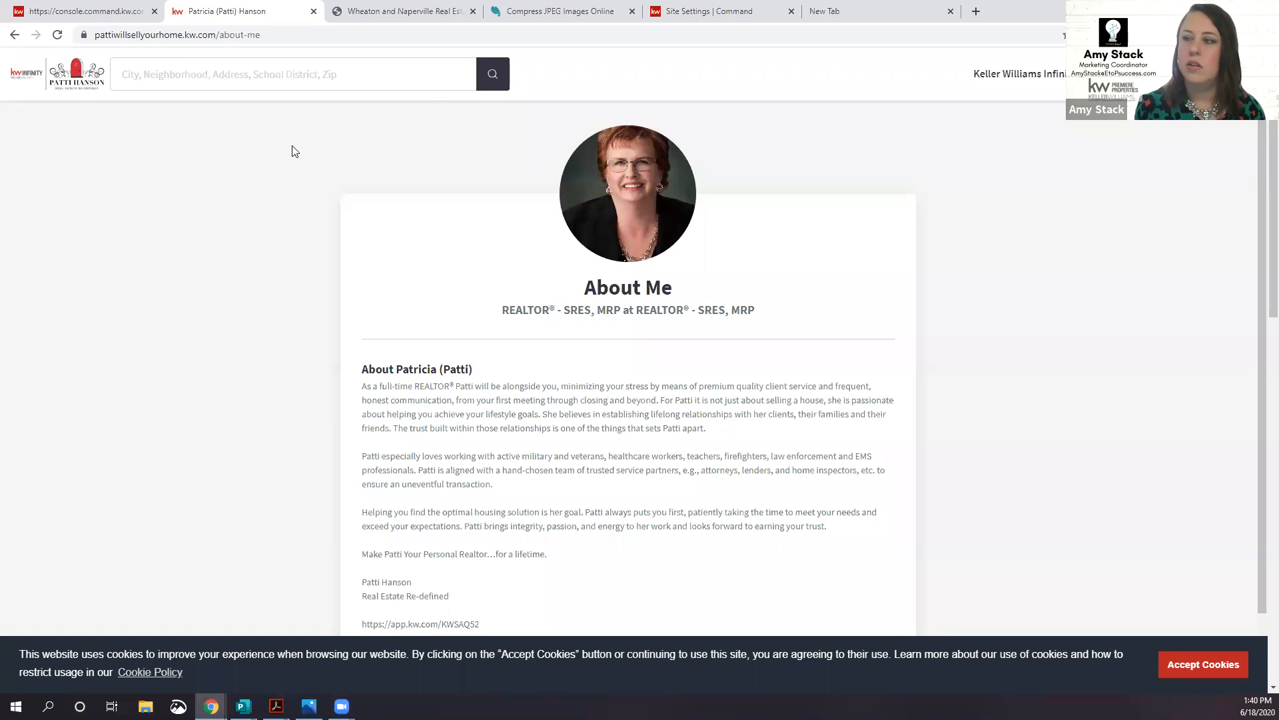
click(922, 12)
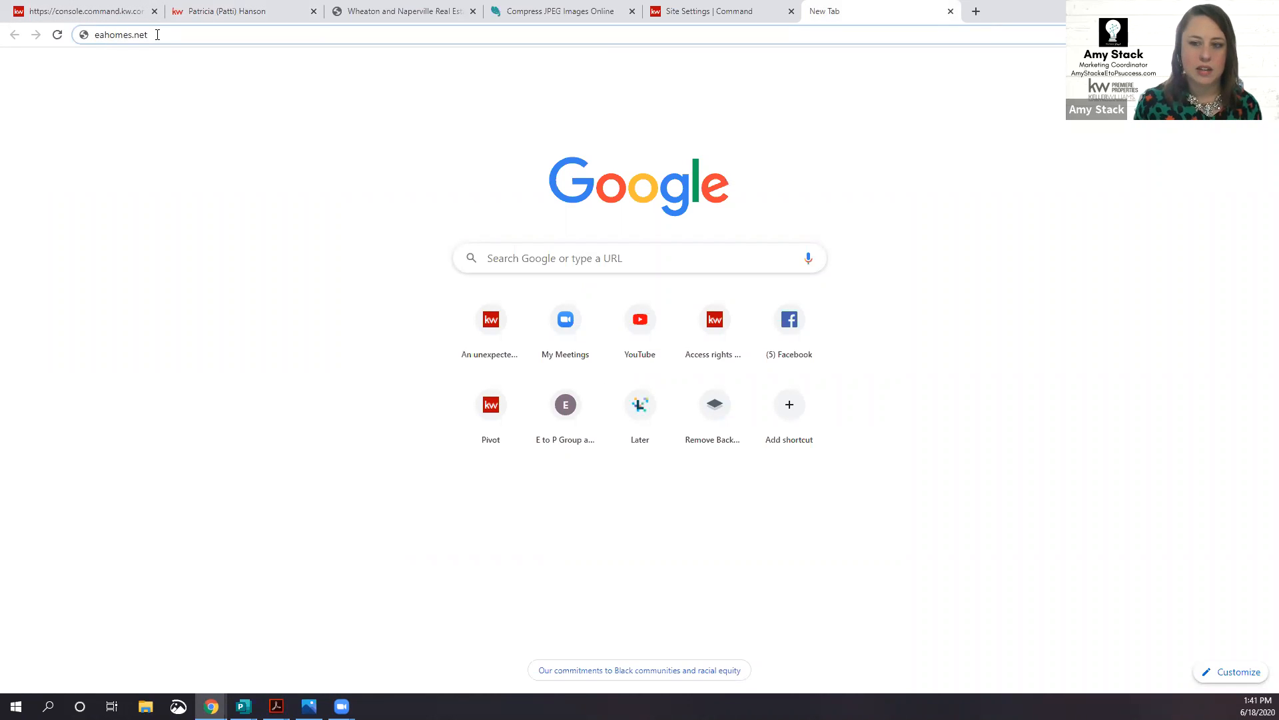
key(Return)
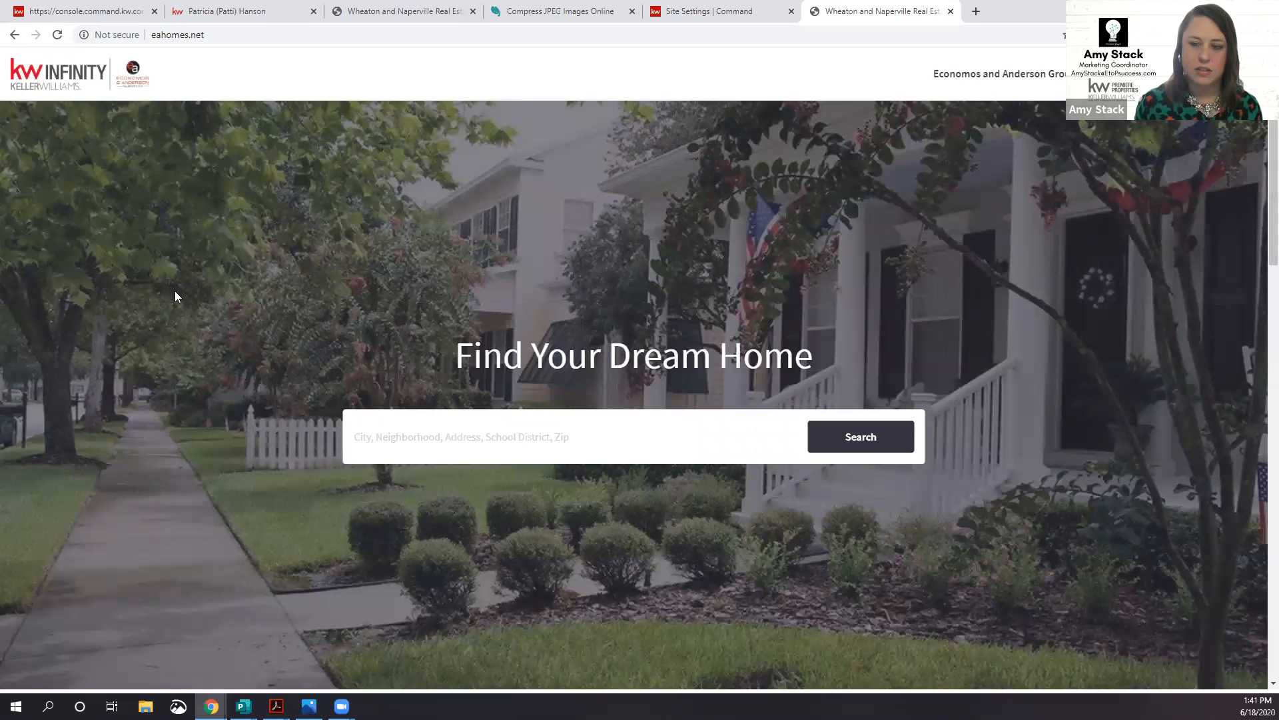
scroll(193, 329, down, 1)
scroll(194, 329, down, 6)
scroll(196, 329, up, 8)
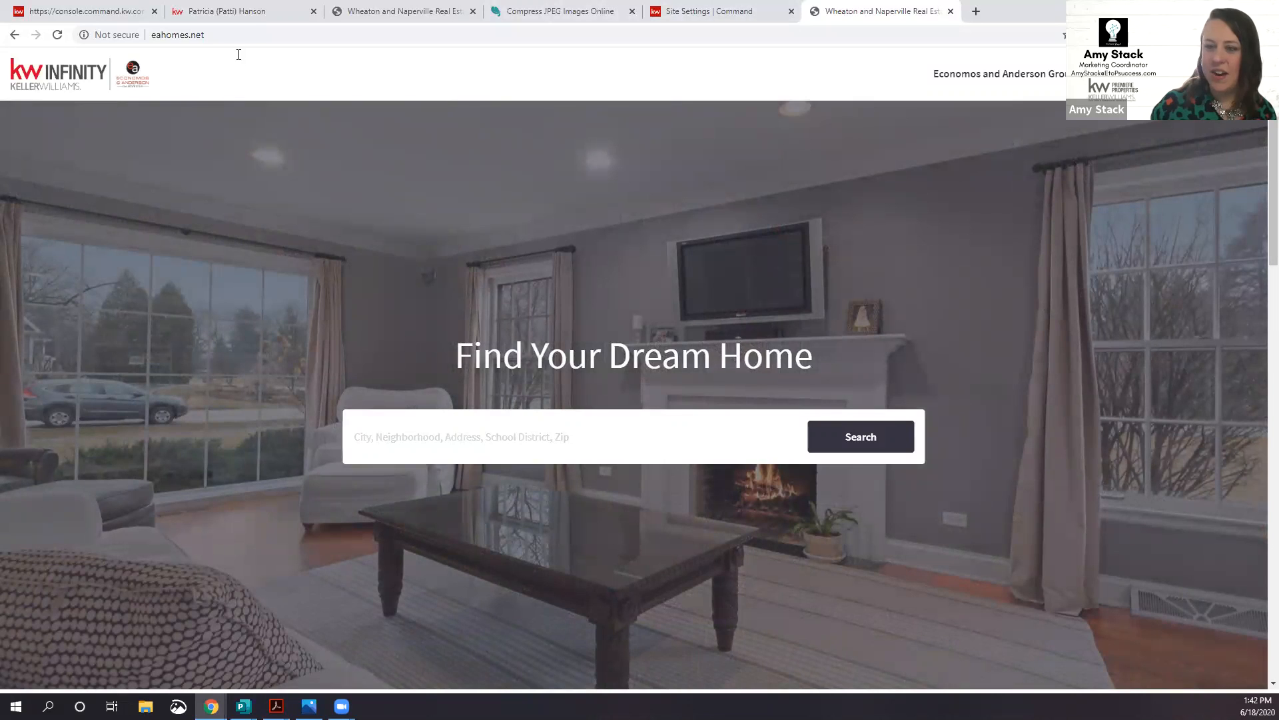
Step: Accept the cookie notice on the agent's About Me page
click(241, 20)
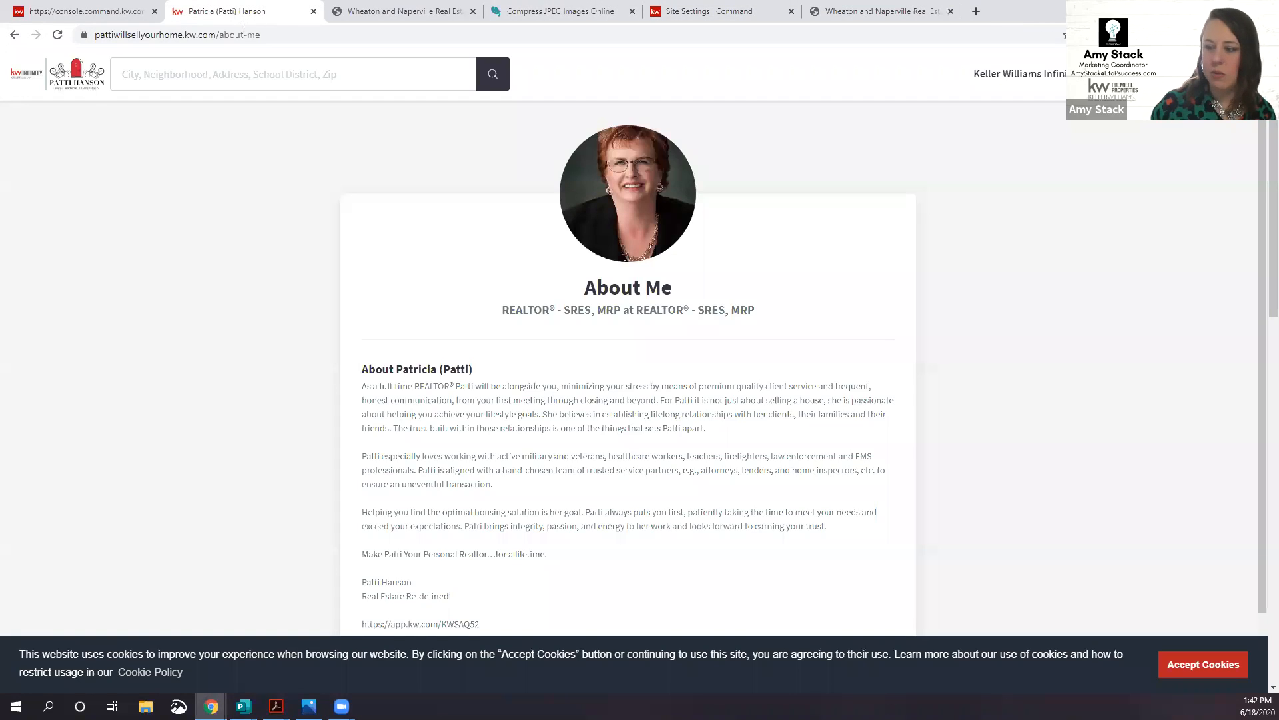
scroll(307, 352, down, 1)
click(1227, 678)
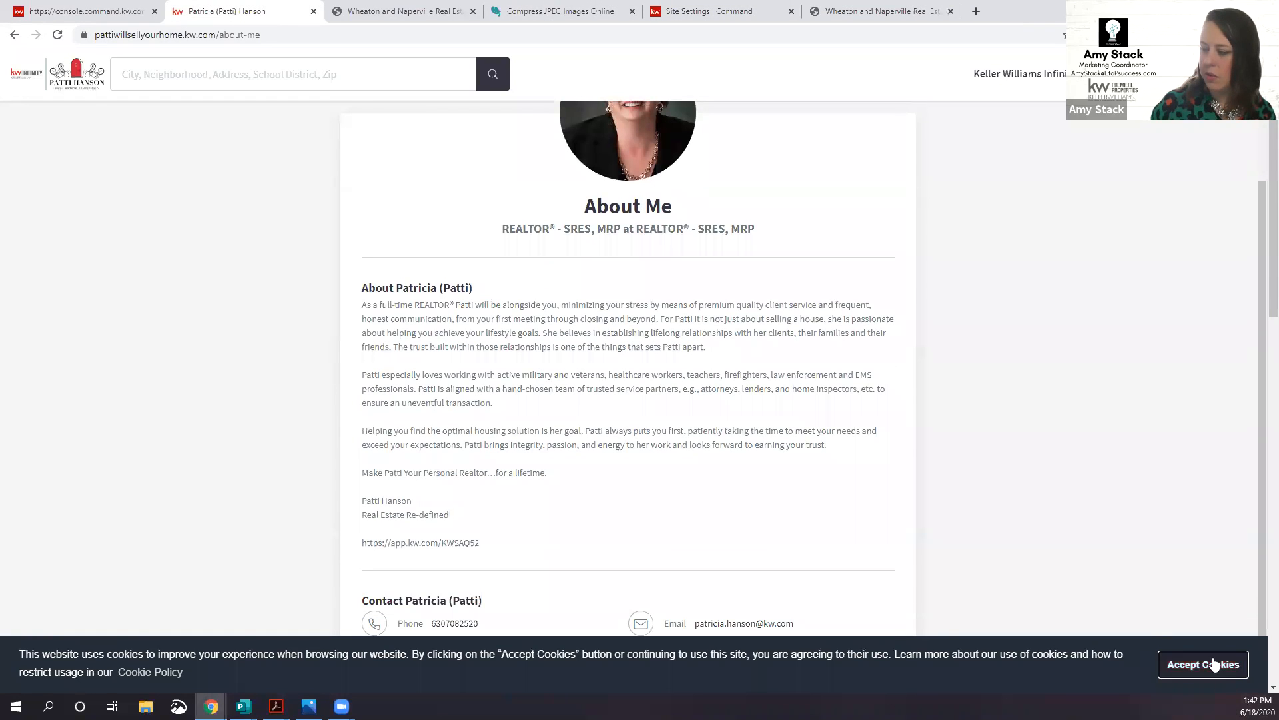
scroll(432, 331, up, 1)
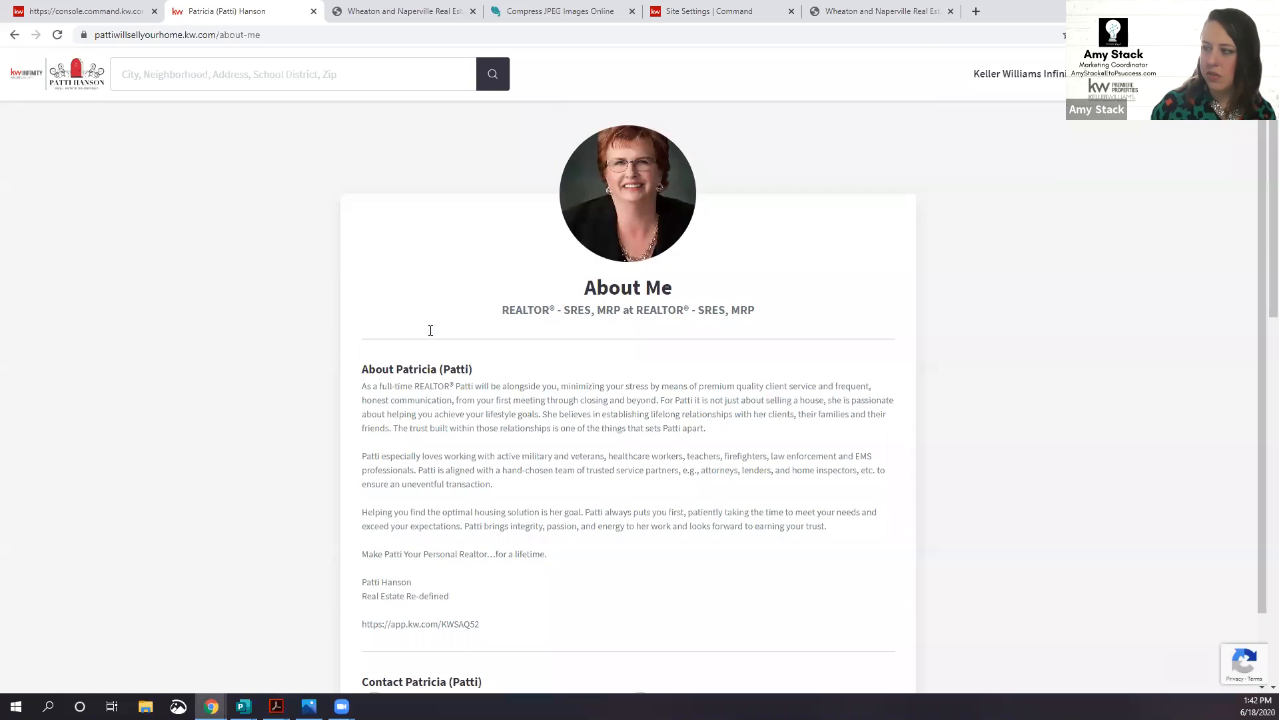
Step: Close the duplicate eahomes.net tab and clear the mistyped text from the address bar
click(342, 14)
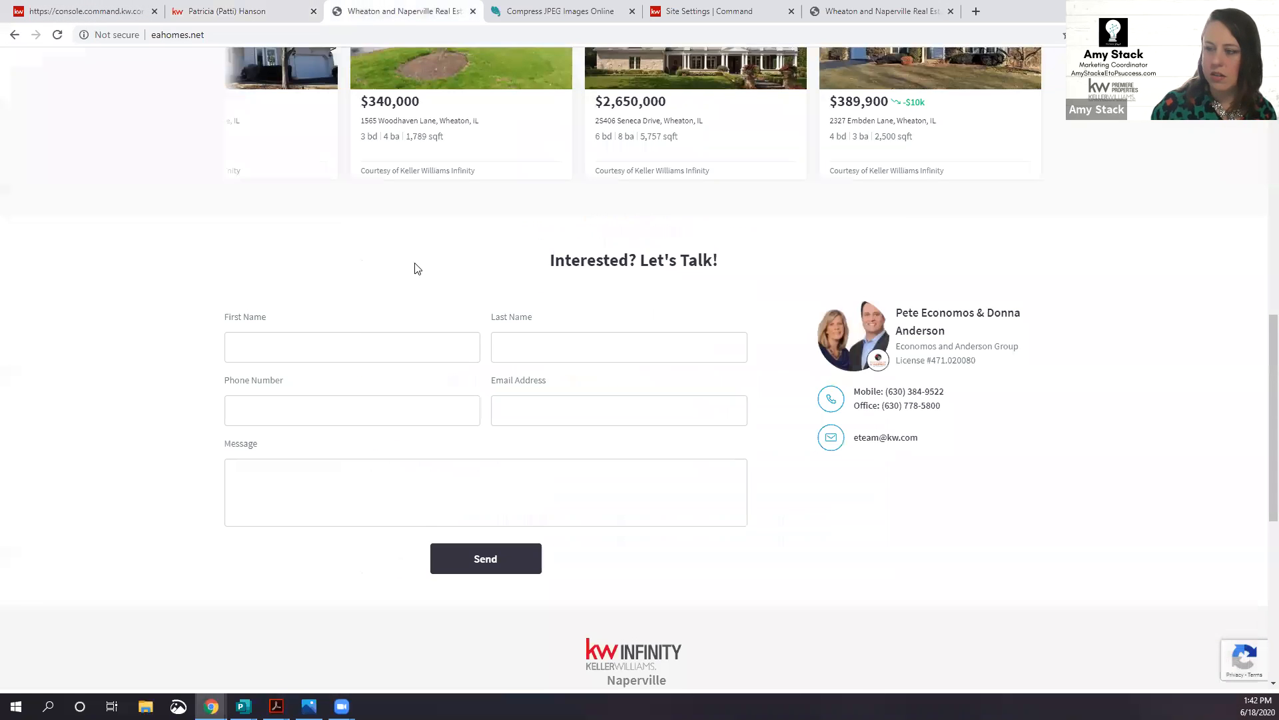
scroll(414, 266, up, 12)
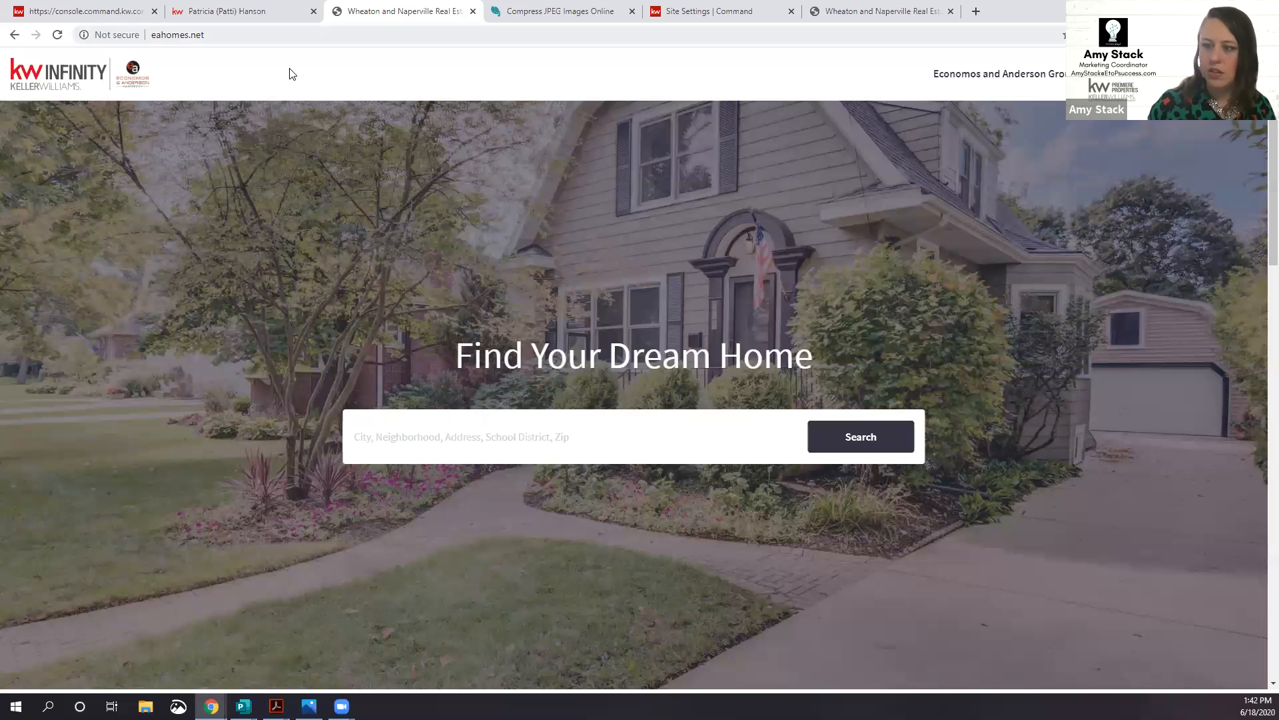
click(293, 35)
click(951, 12)
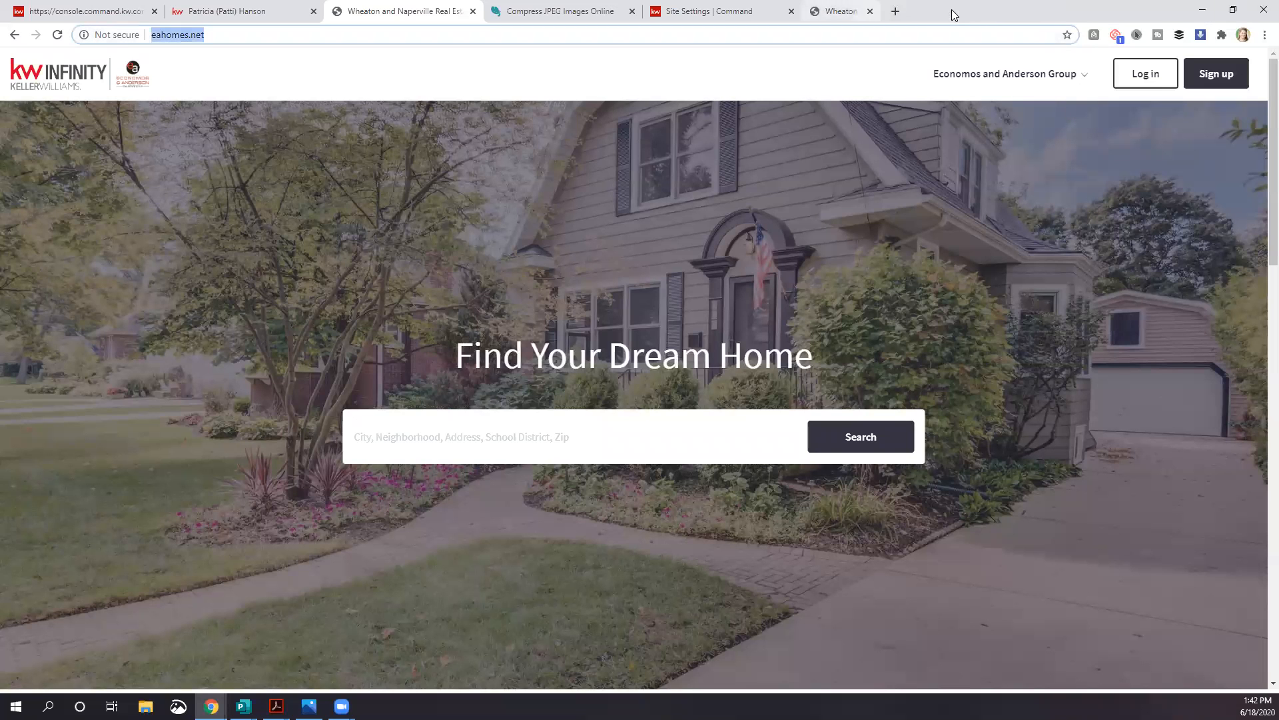
double_click(298, 31)
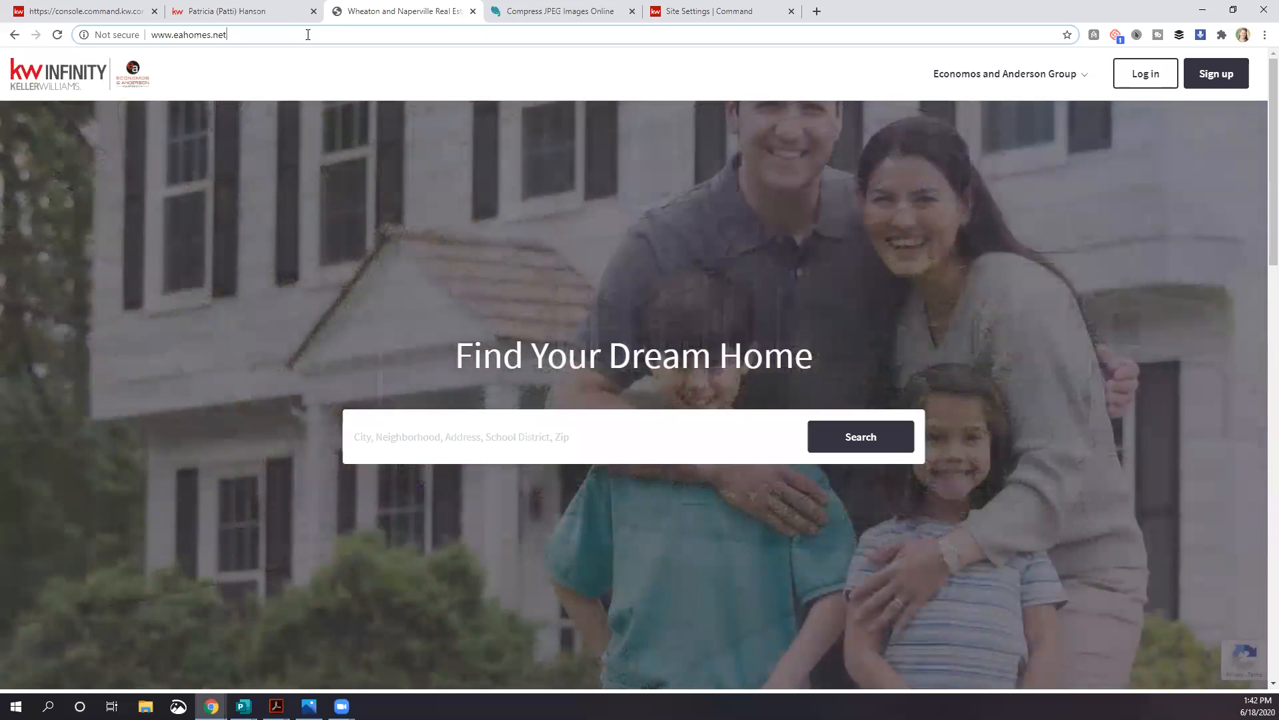
triple_click(307, 35)
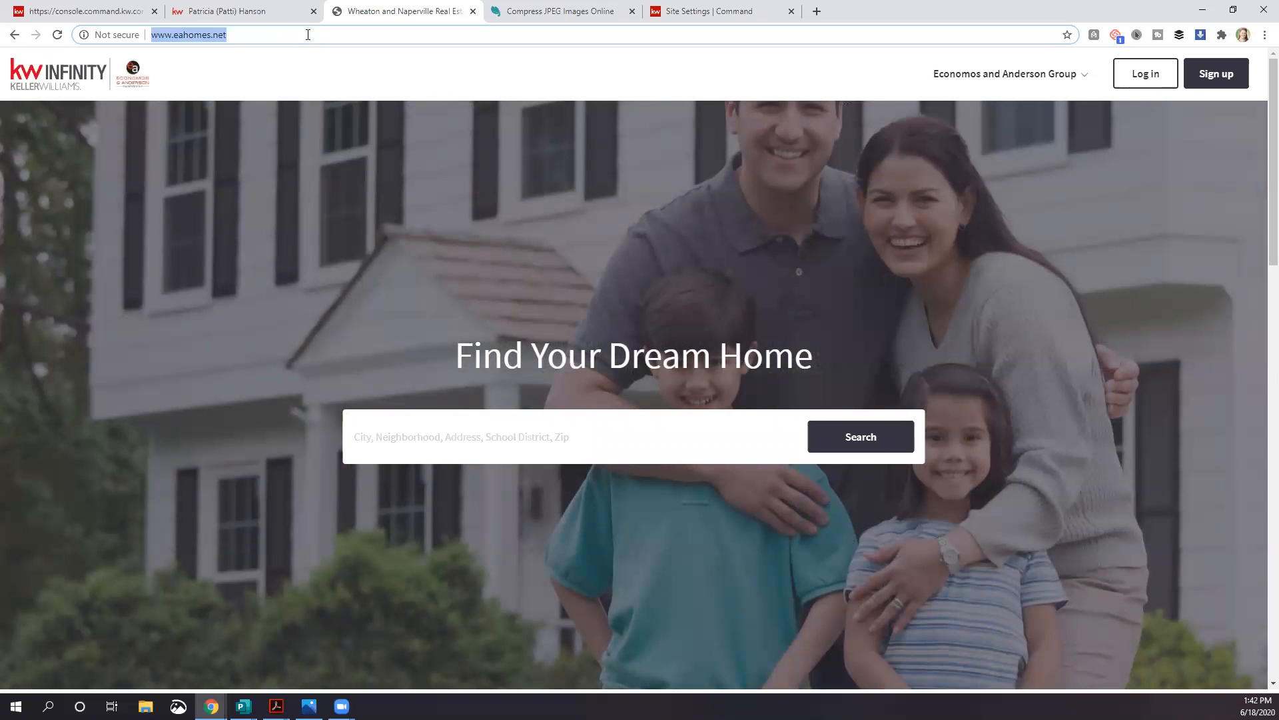
text(renn)
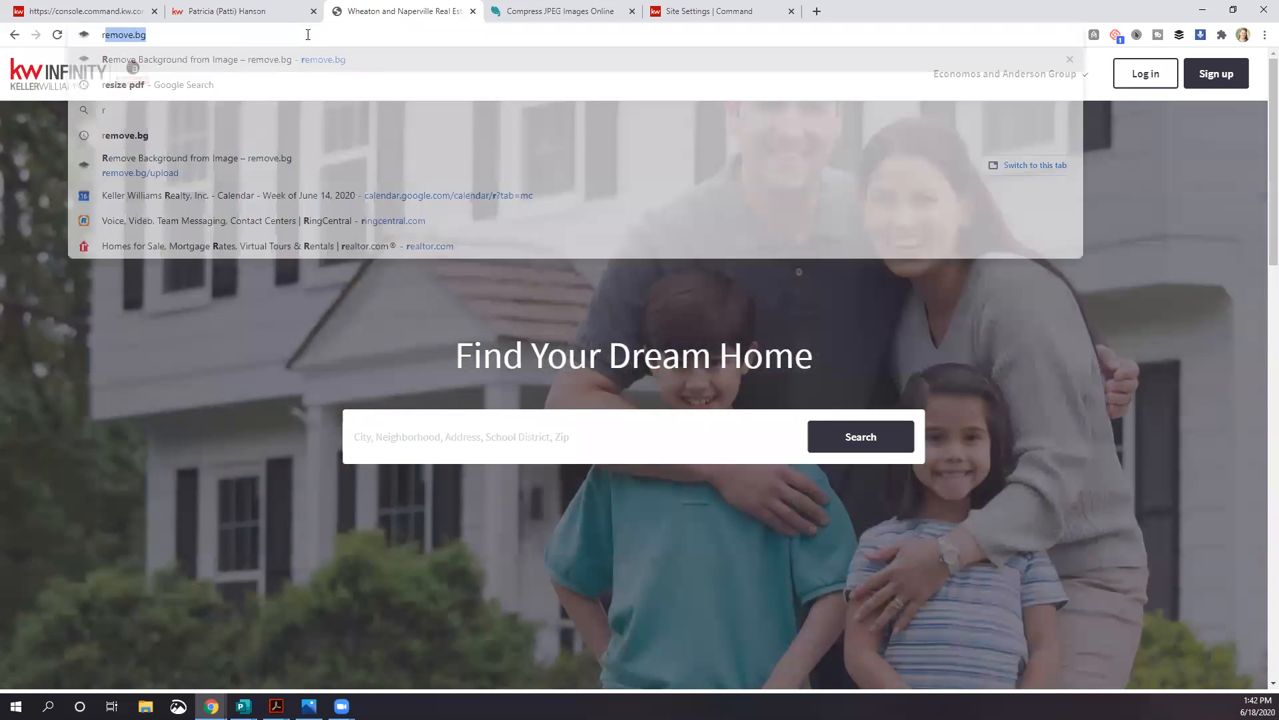
key(BackSpace)
key(BackSpace)
key(BackSpace)
key(BackSpace)
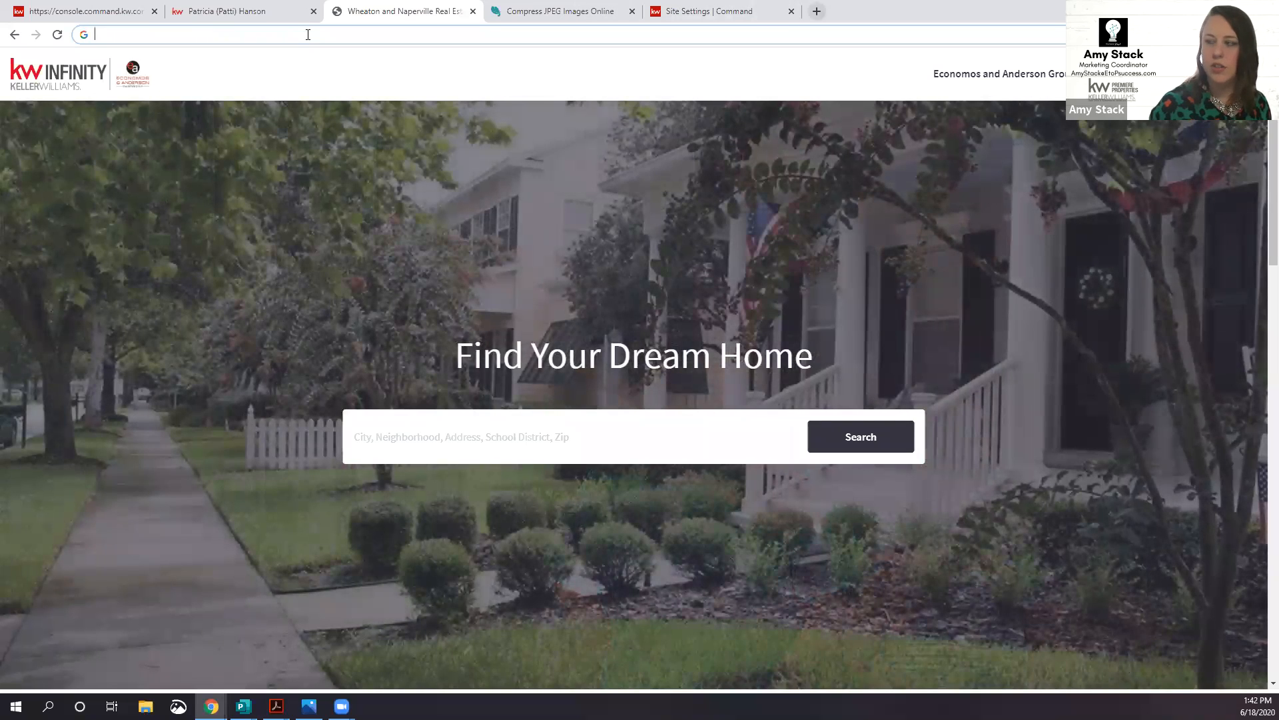
Step: Load facebook.com in a new browser tab
key(ctrl+t)
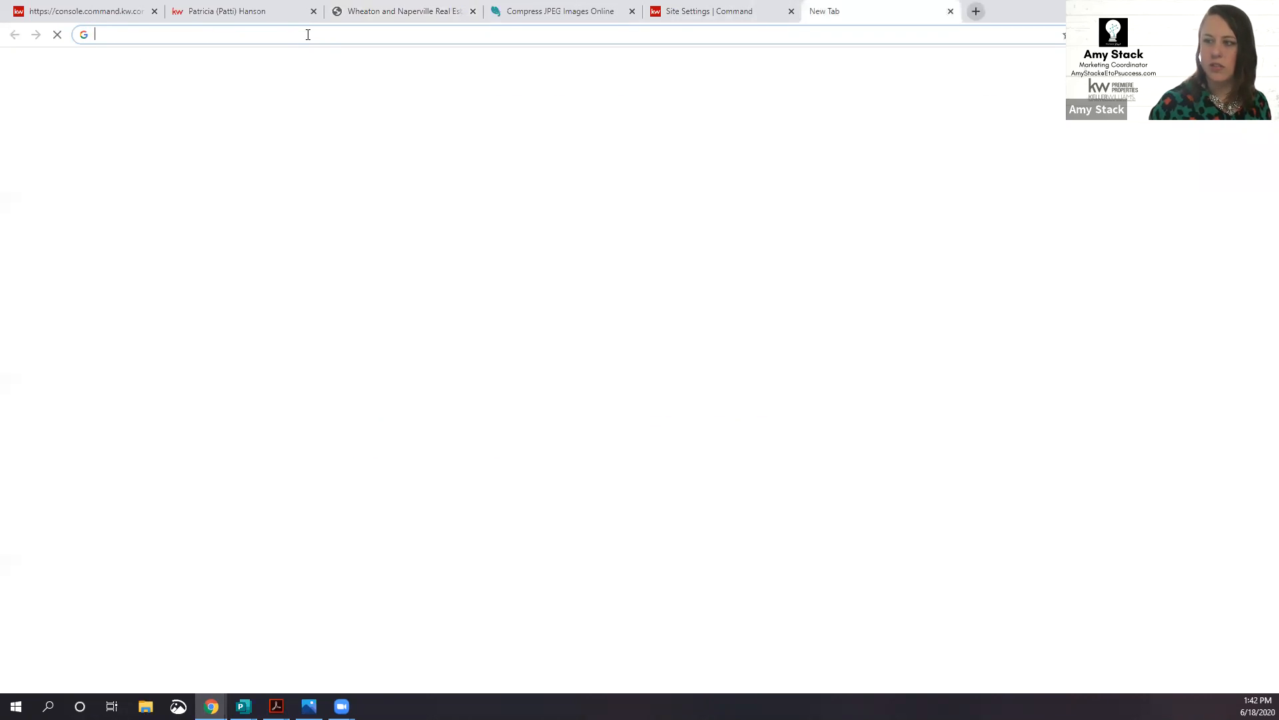
text(facebook)
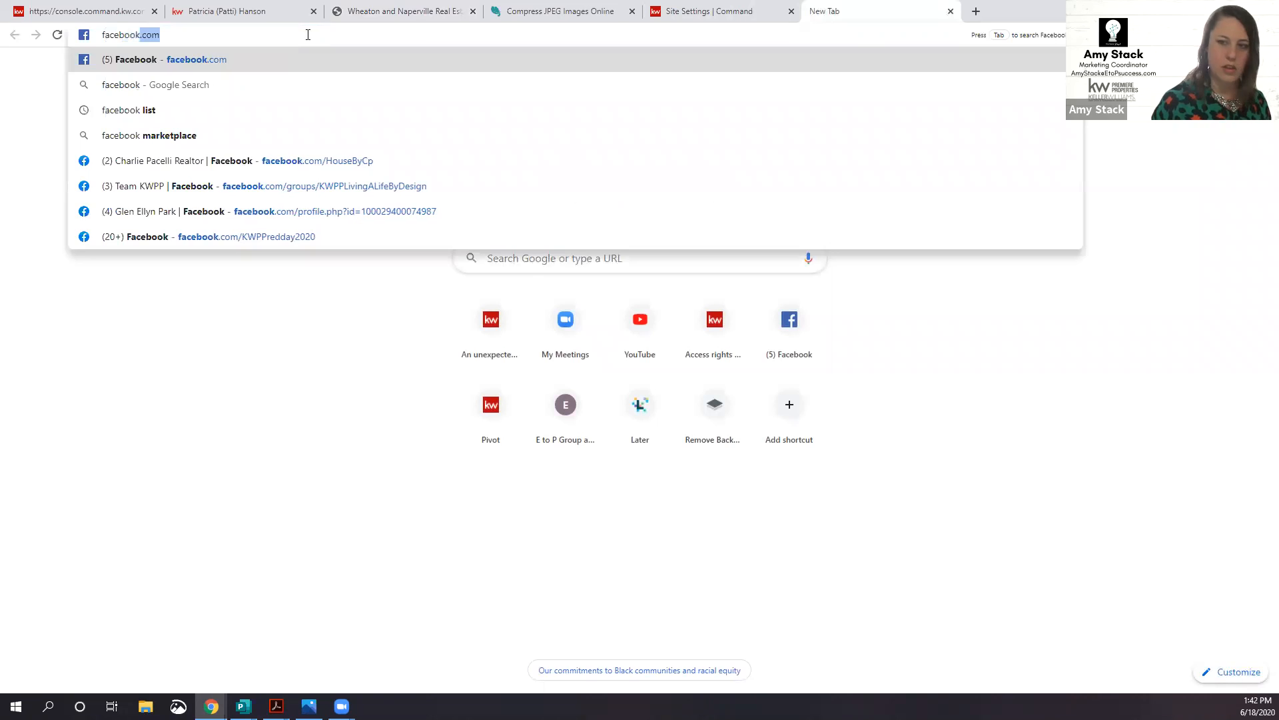
key(Return)
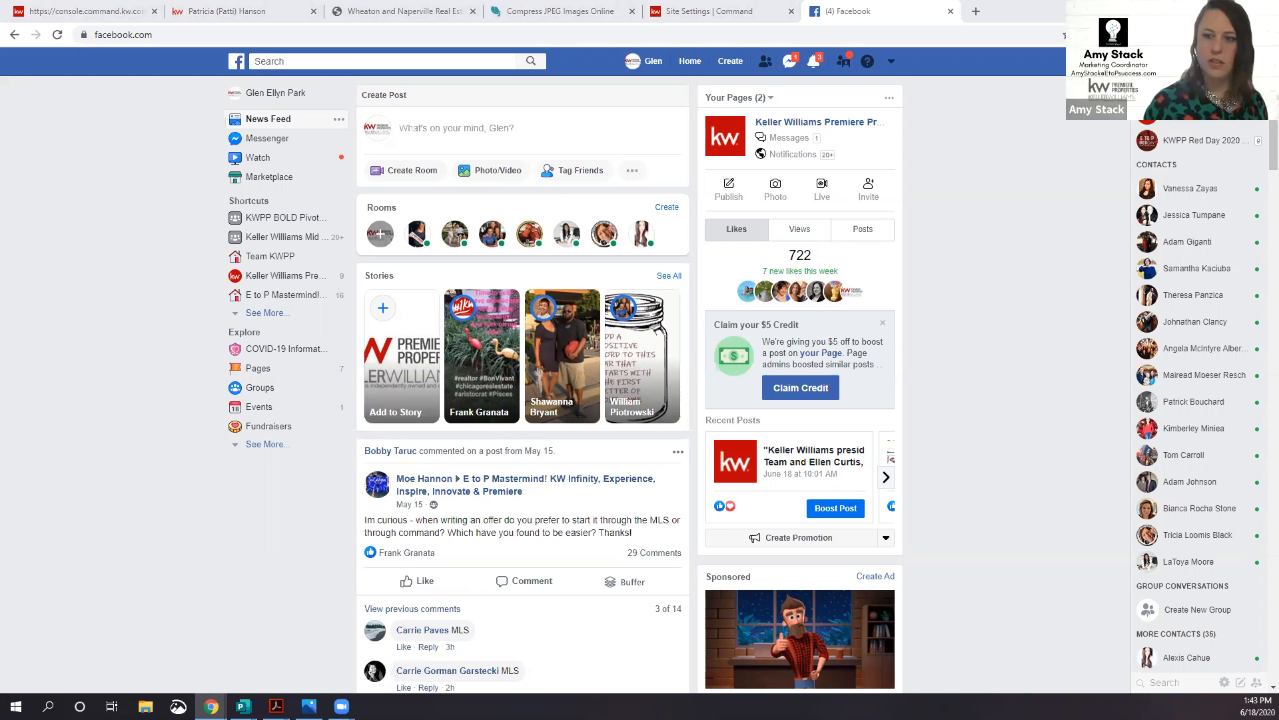
Step: Paste the agent's Facebook business page address into the address bar, then open a blank tab
click(211, 36)
text(https://www.facebook.com/PattiHansonHomesPoweredbyKWInfinity/?eid=ARAkuHiNTKmiynSJjsLY30SxFMxT79HISAq9YMISd6qarxY-JvFRtQvSeNuaNc0-C30K5wb0nebfbM6o)
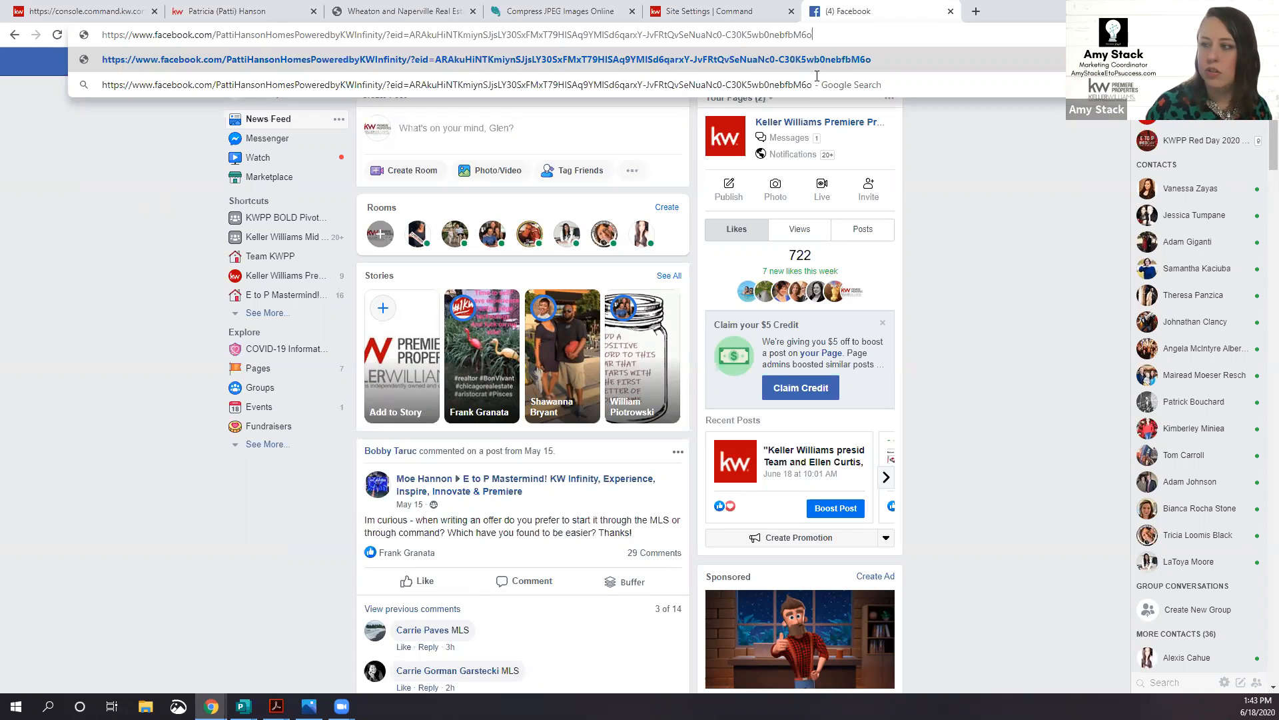
click(975, 12)
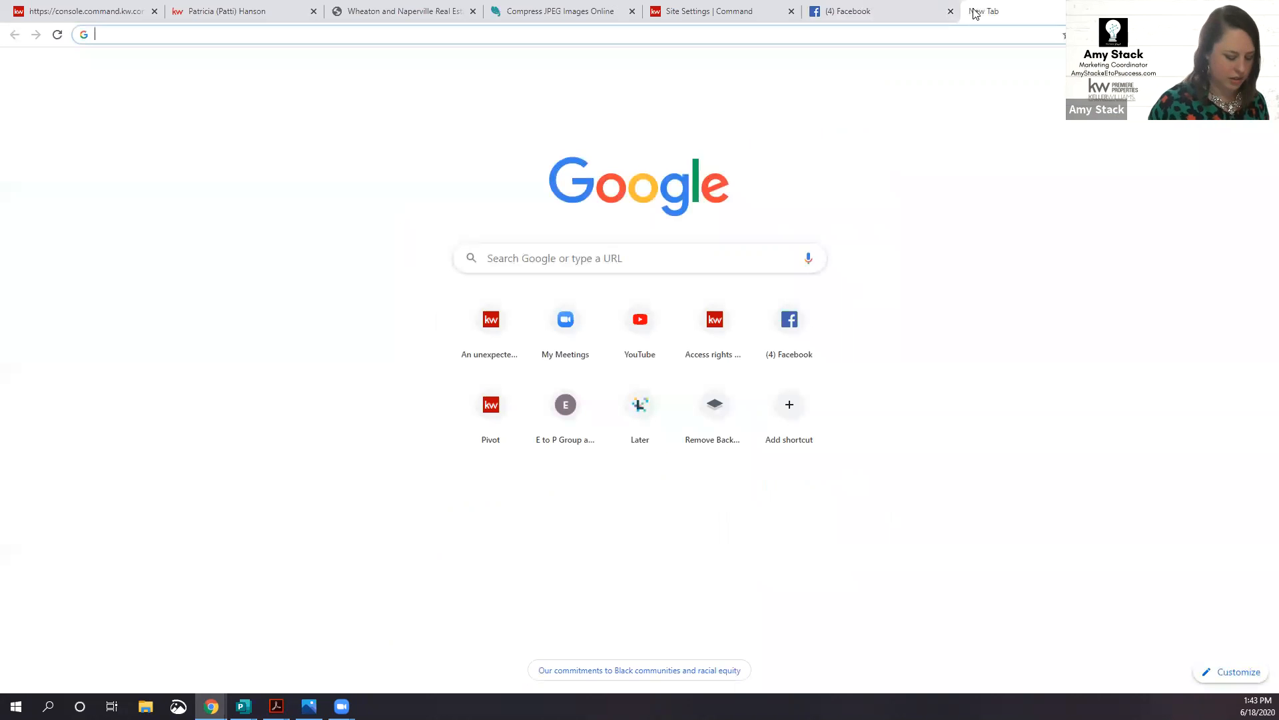
Step: Go to bit.ly and start a new short link from the dashboard
text(bit.l)
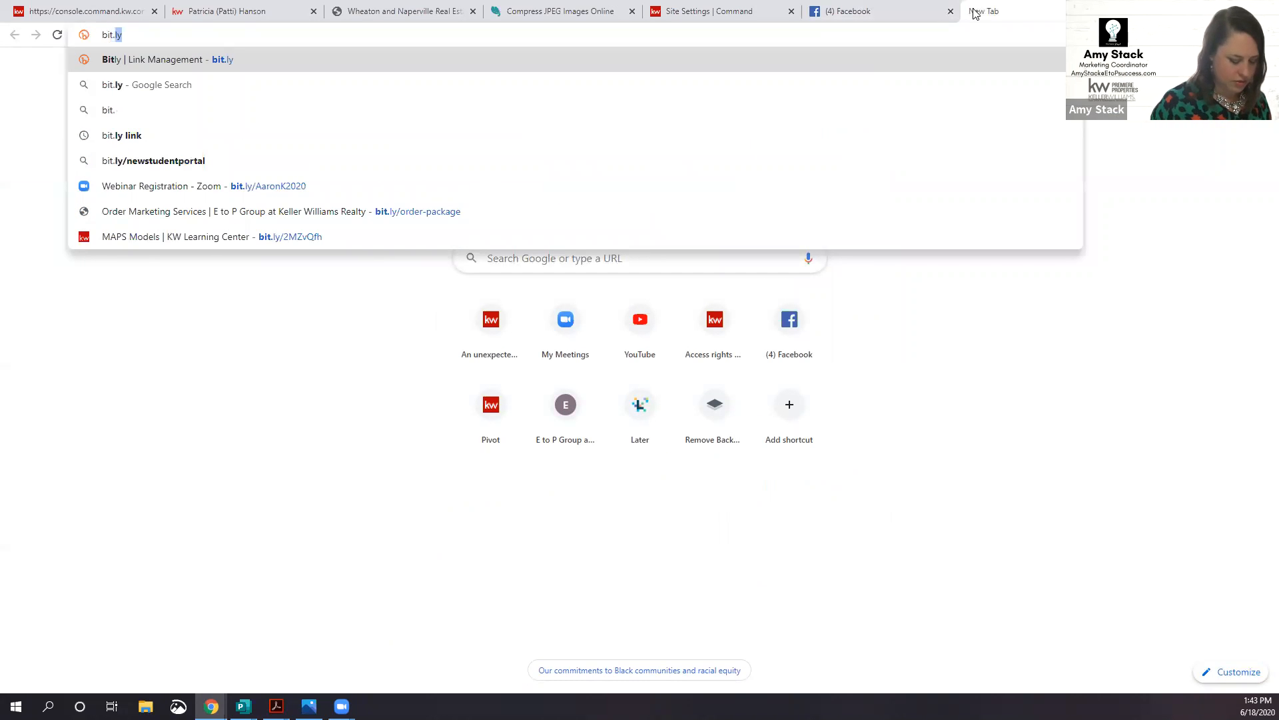
text(y)
key(Return)
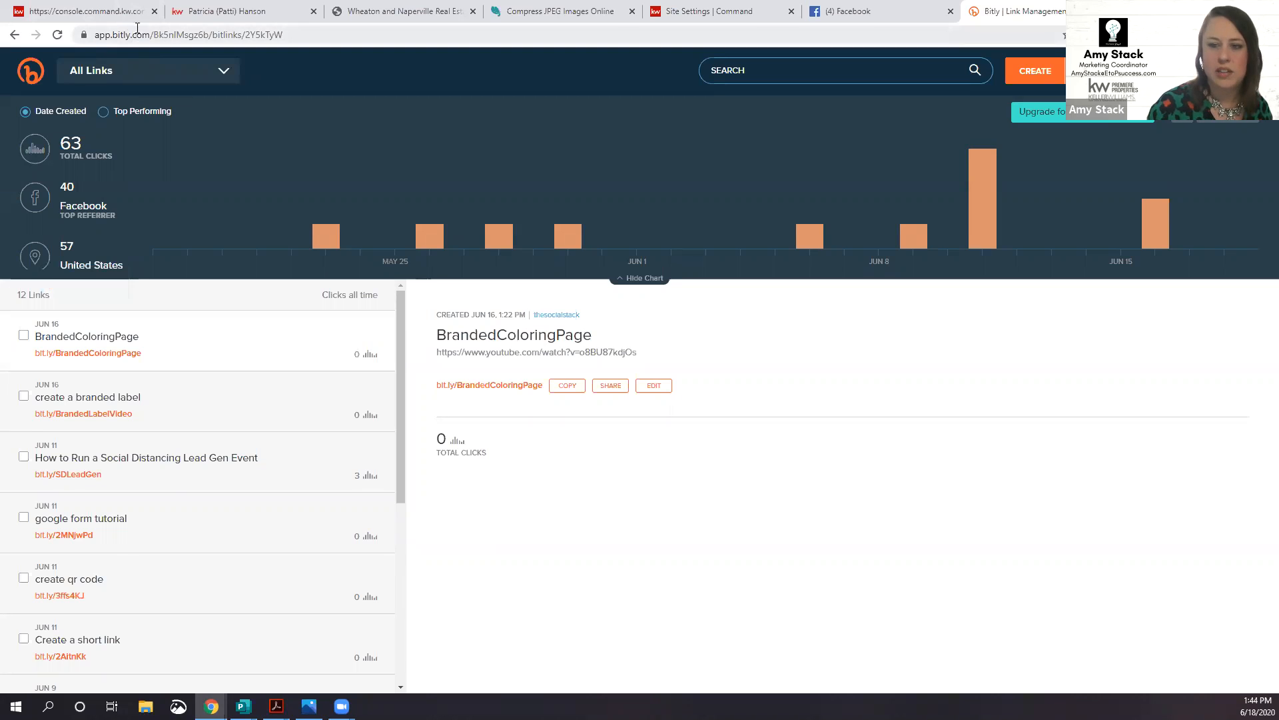
click(1036, 73)
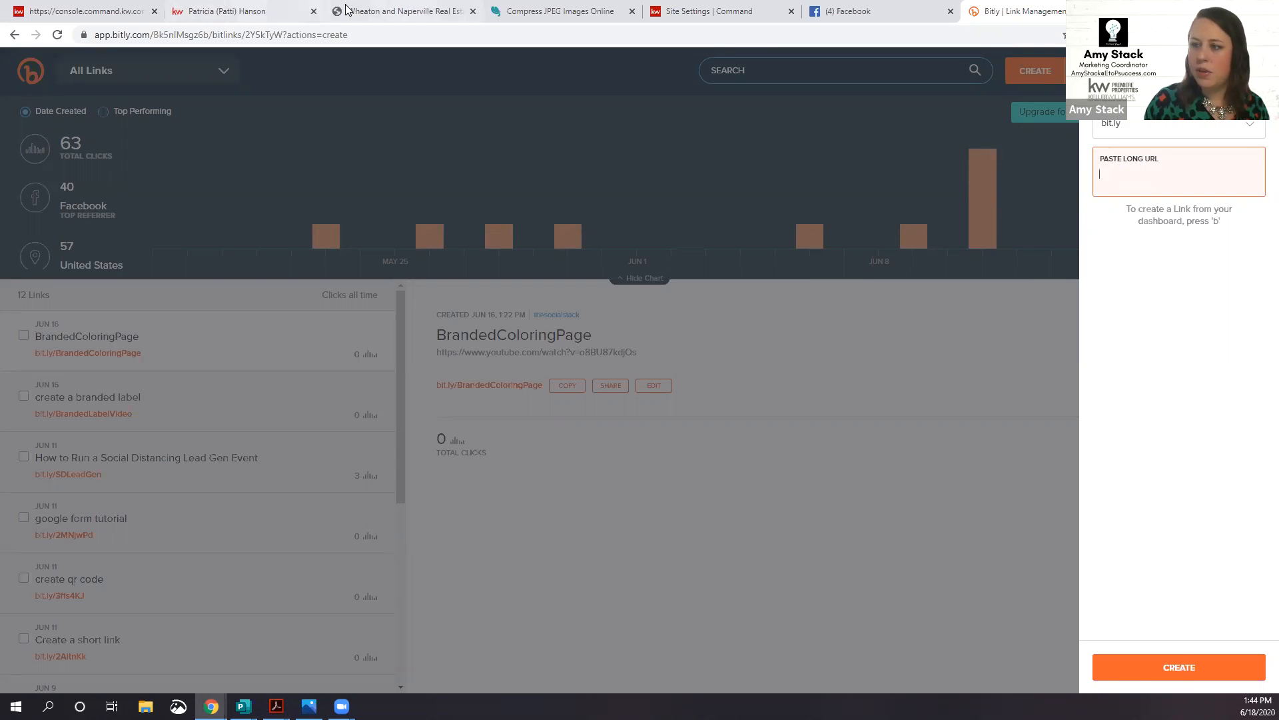
Step: Shorten the copied Facebook page address into the new link bit.ly/3hDCshn
click(833, 11)
key(ctrl+l)
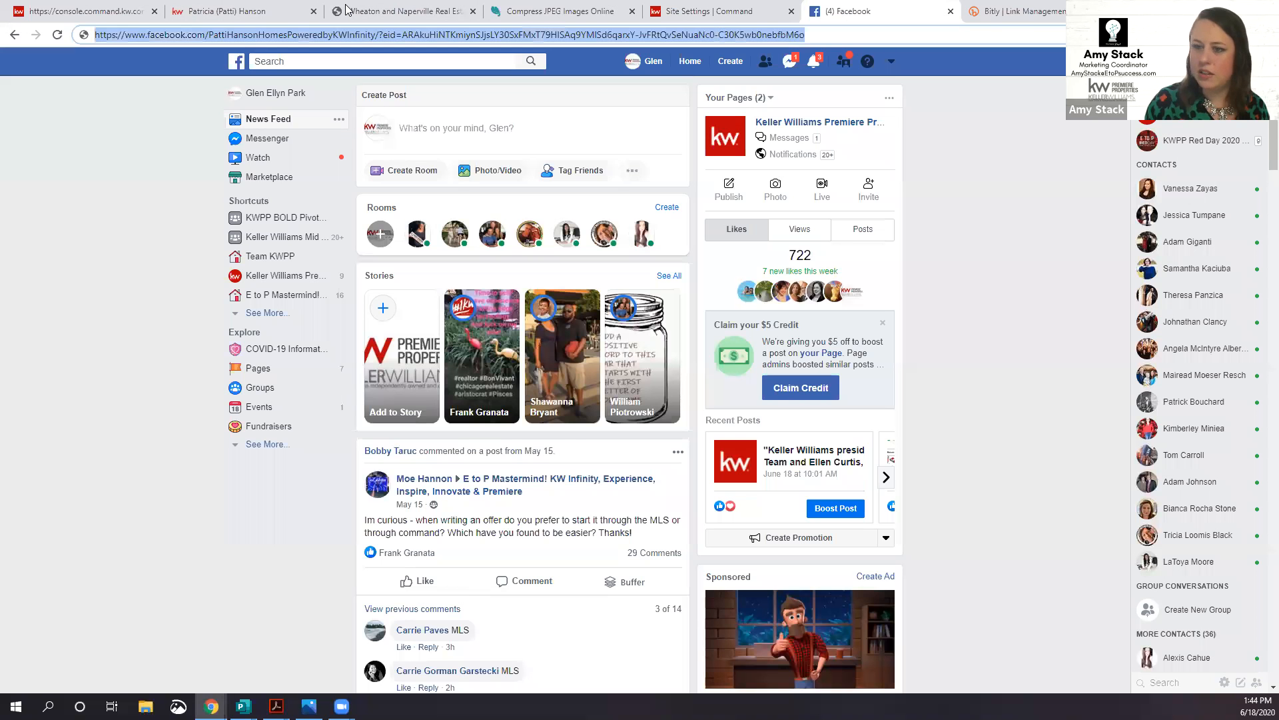
click(1016, 11)
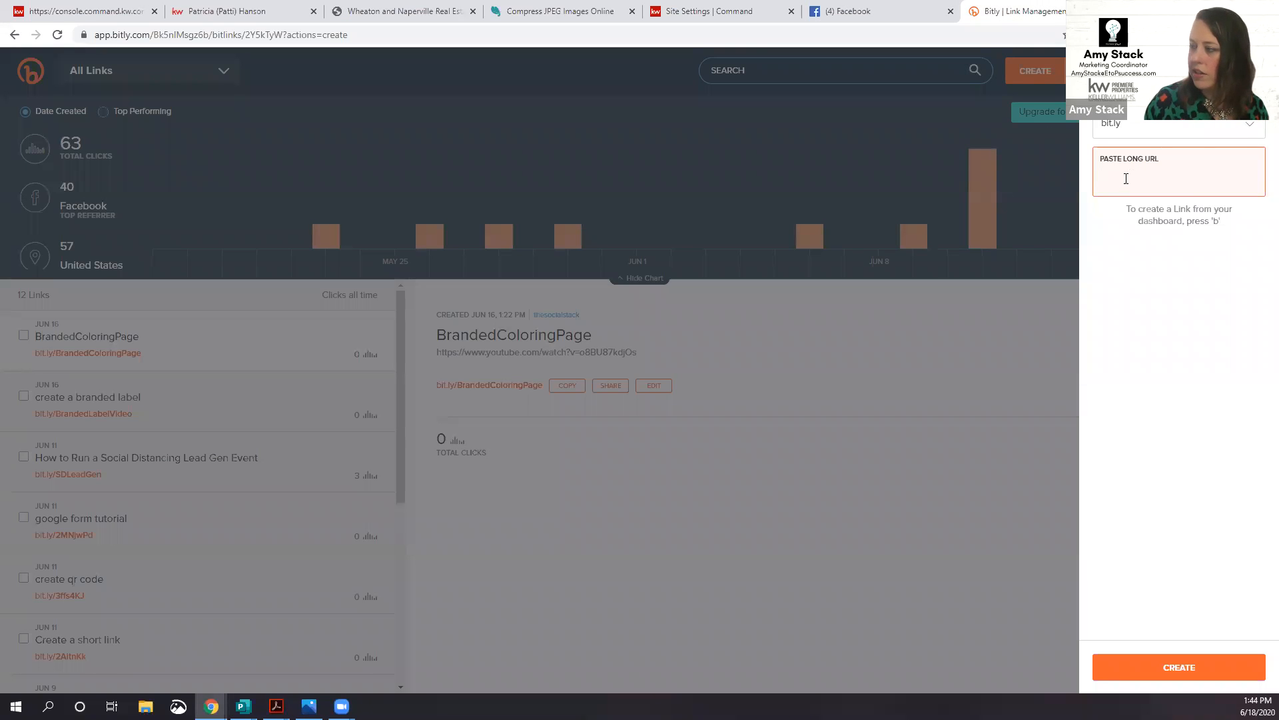
text(https://www.facebook.com/PattiHansonHomesPoweredbyKWInfinity/?eid=ARAkuHiNTKmiynSJjsLY30SxFMxT79HlSAq9YMlSd6garxY-JvFRtQvSeNuaNc0-C30K5wb0nebfM6o)
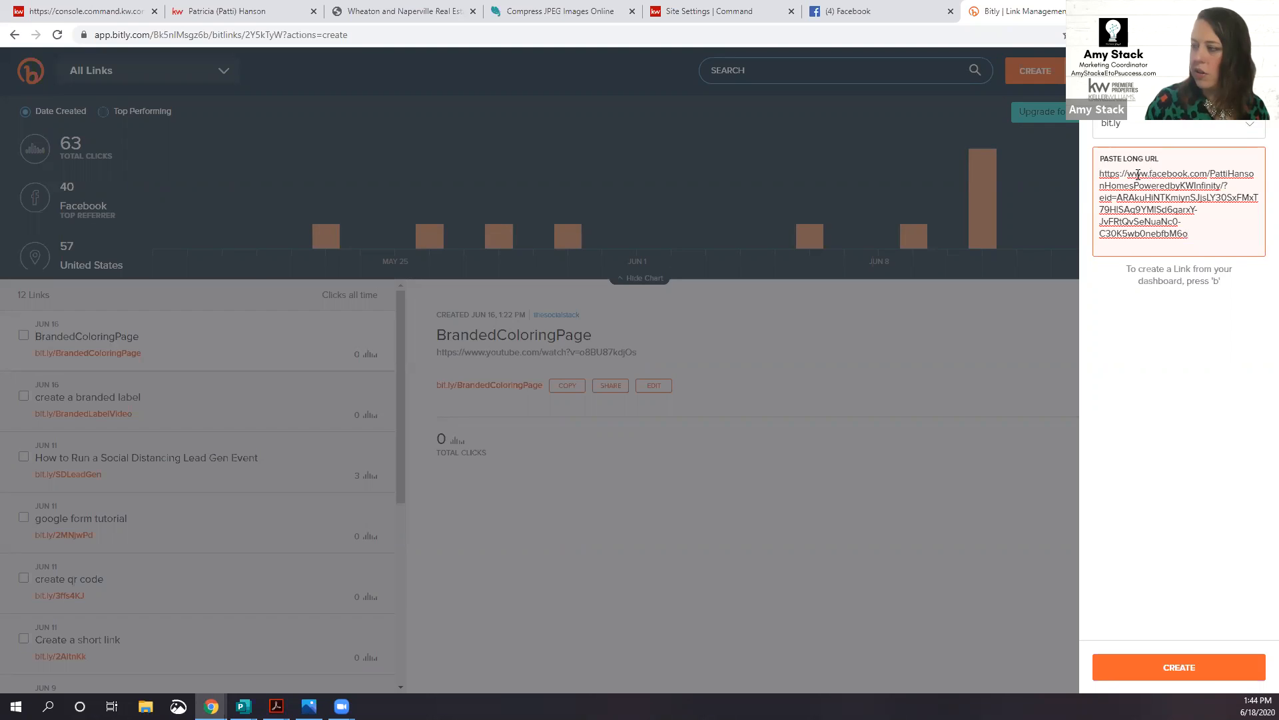
key(Return)
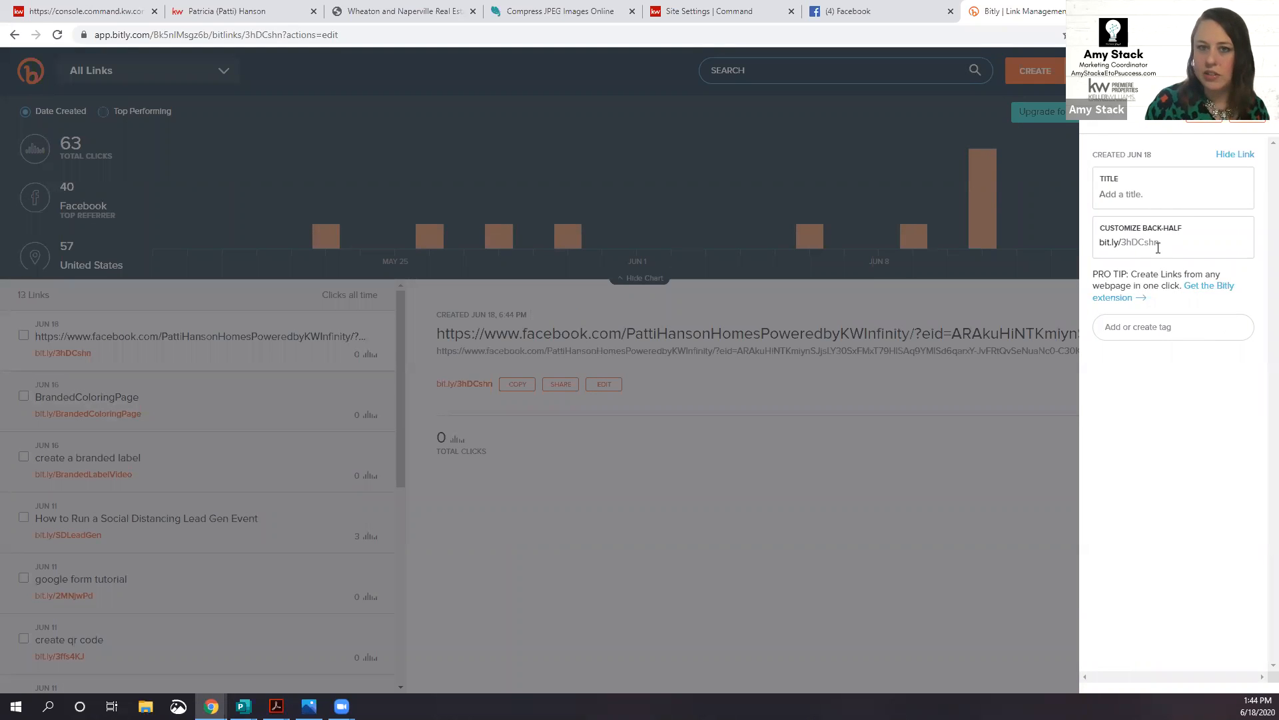
double_click(1153, 243)
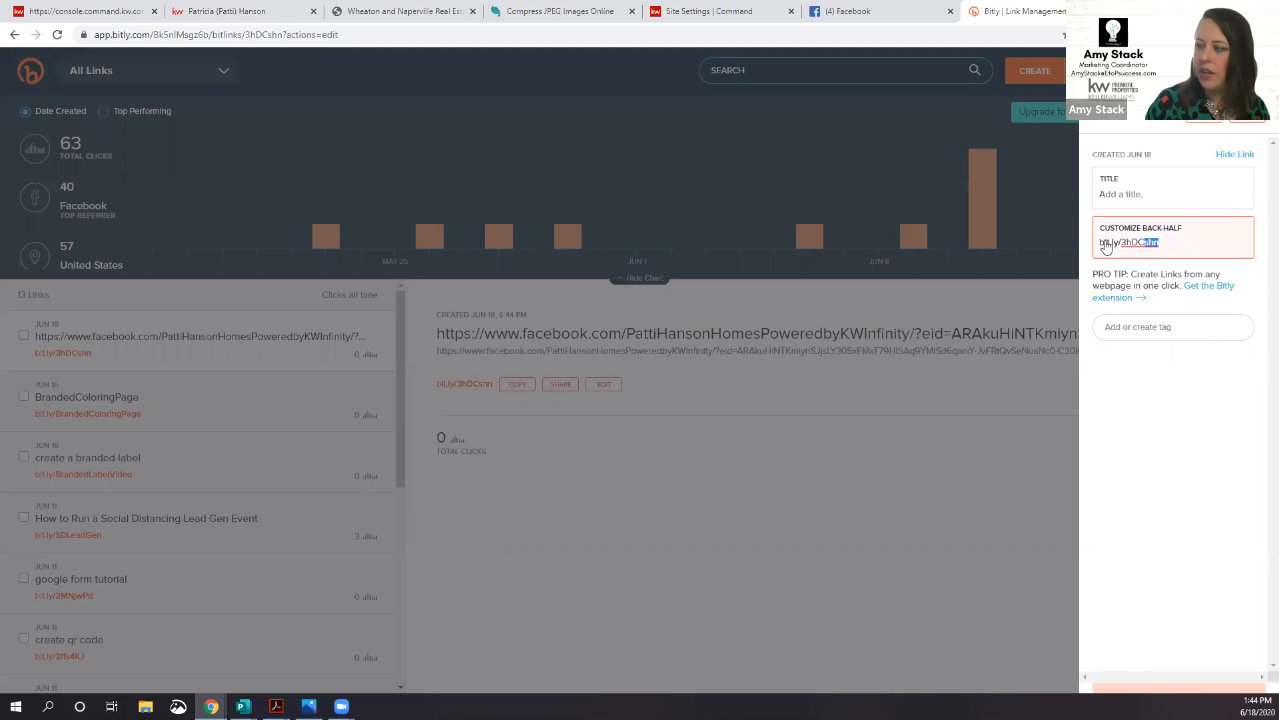
click(1054, 243)
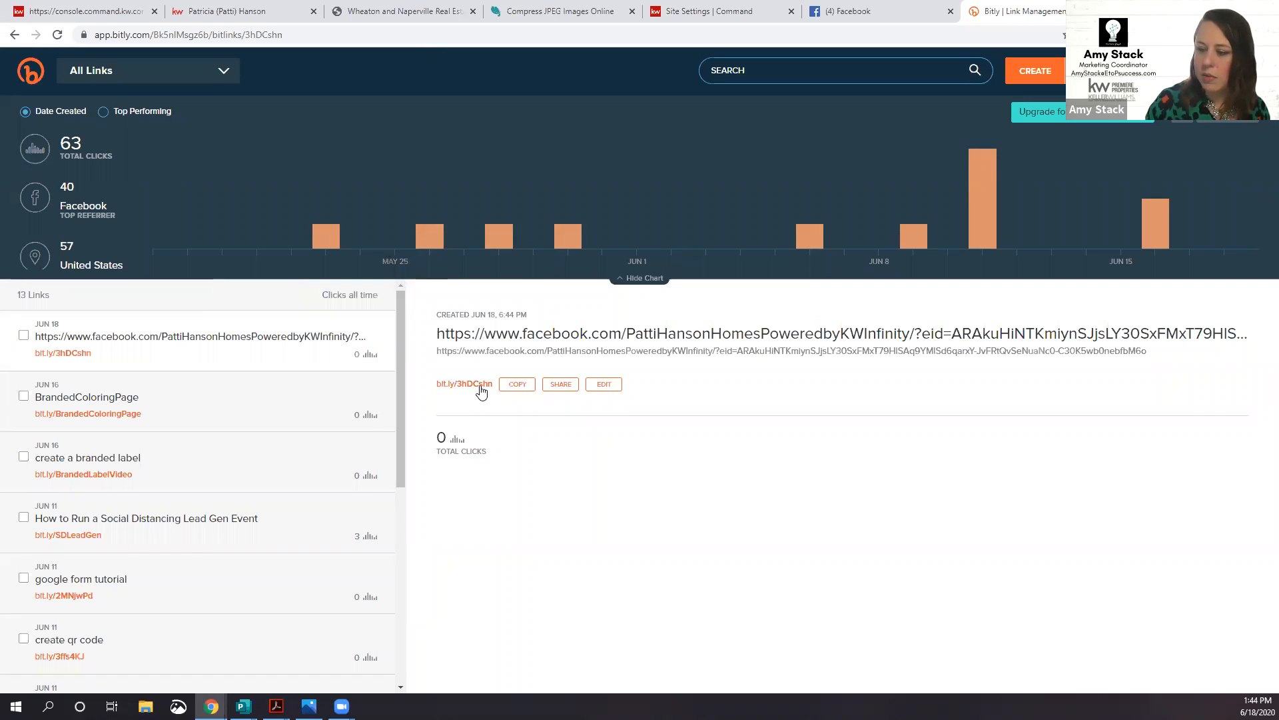
Step: Try a back-half of the agent's first name plus FB, which Bitly rejects as taken
click(605, 385)
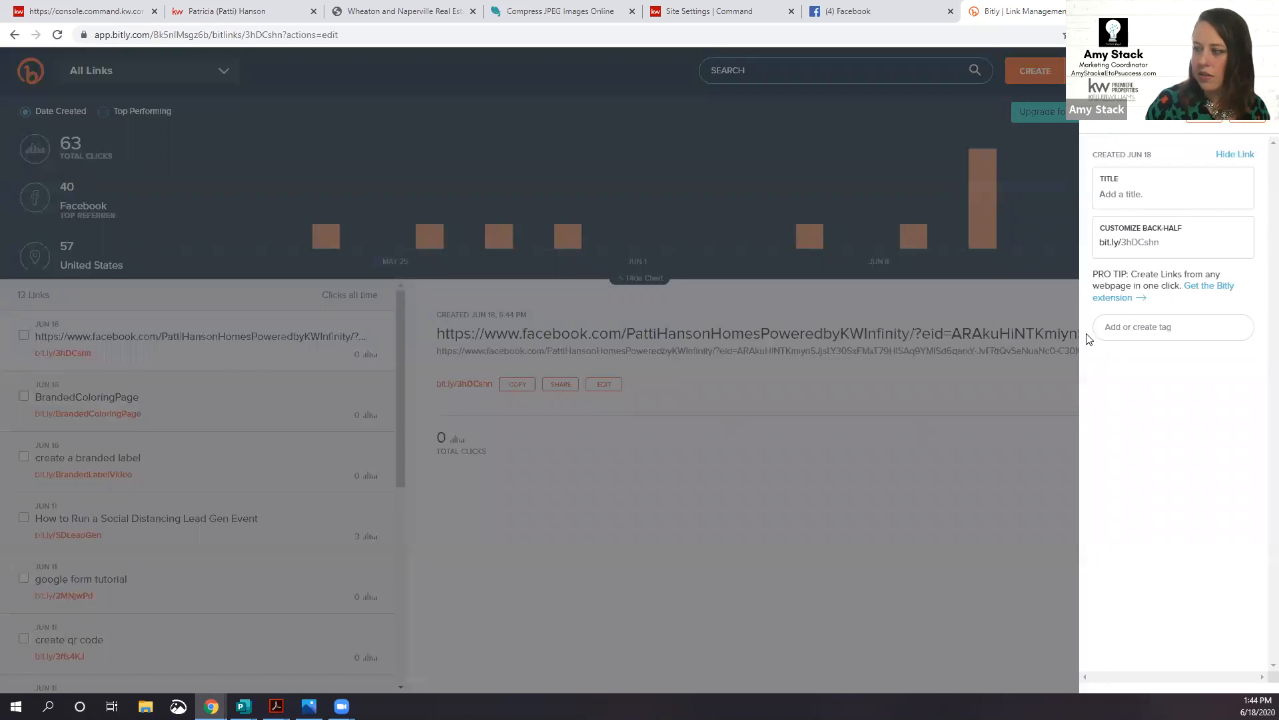
double_click(1119, 244)
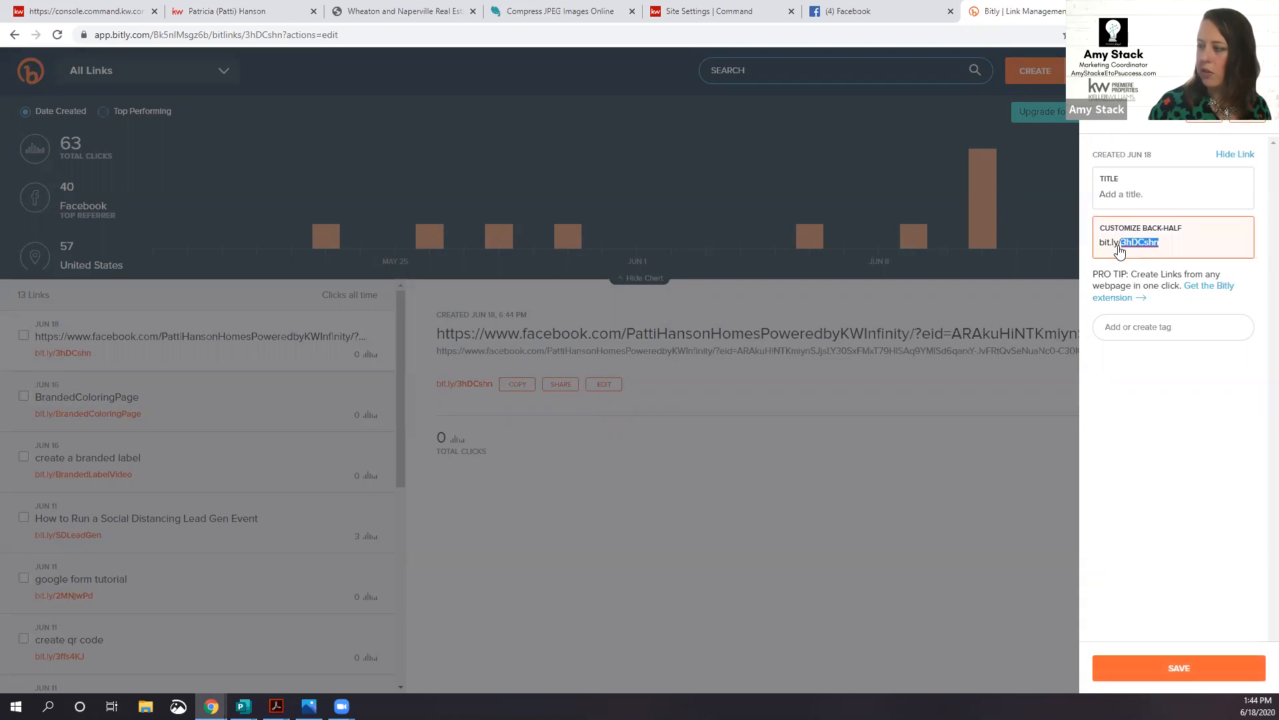
text(PattiFB)
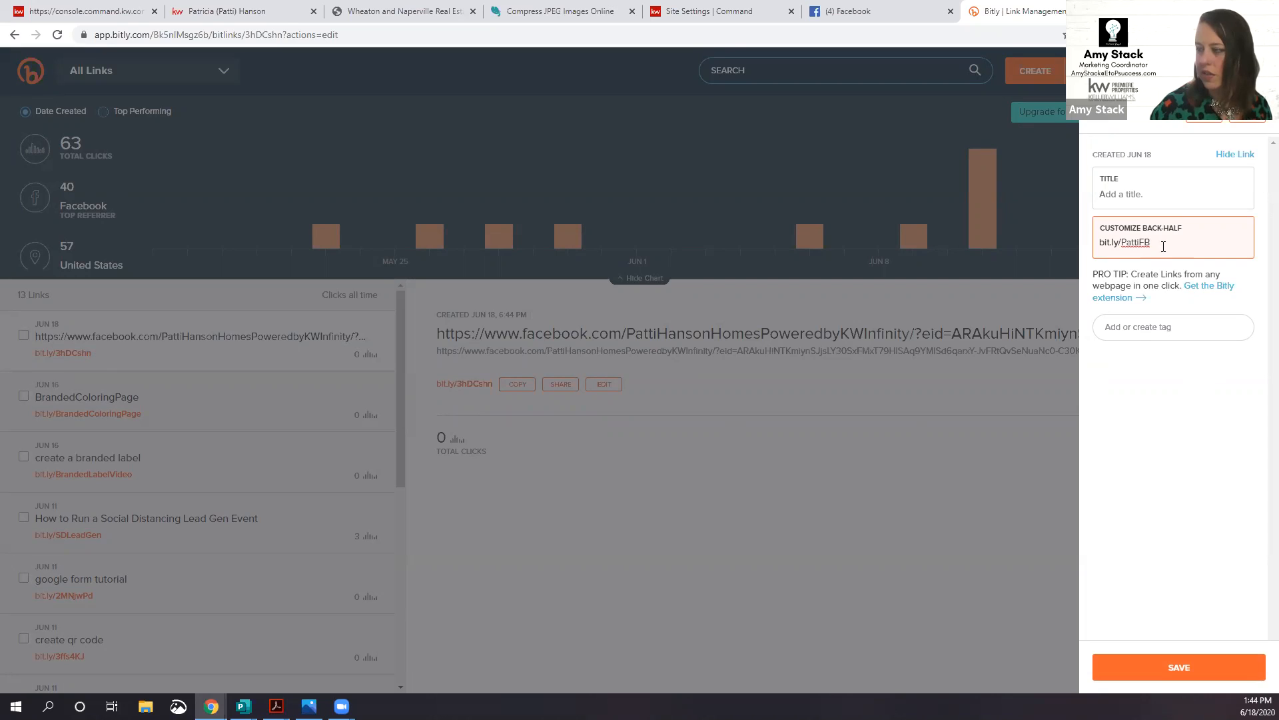
key(Return)
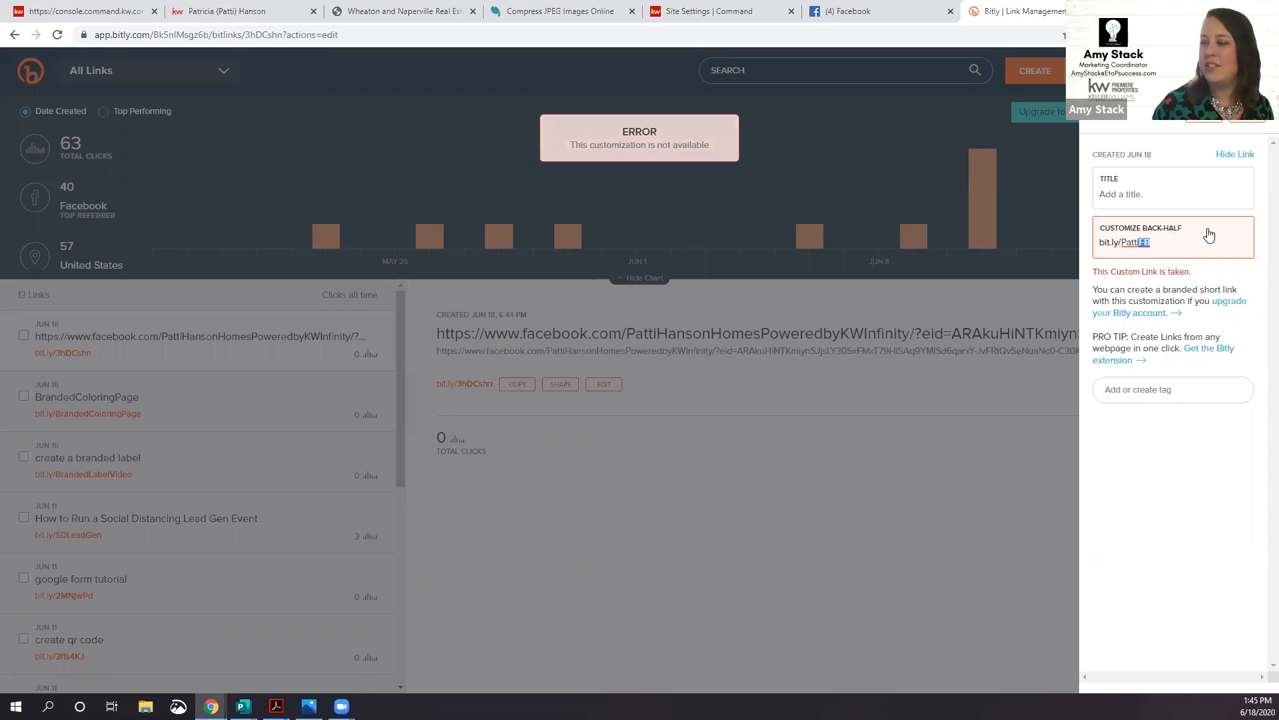
Step: Change the back-half to the agent's full name plus Home, fixing spelling and capitalisation
click(1210, 235)
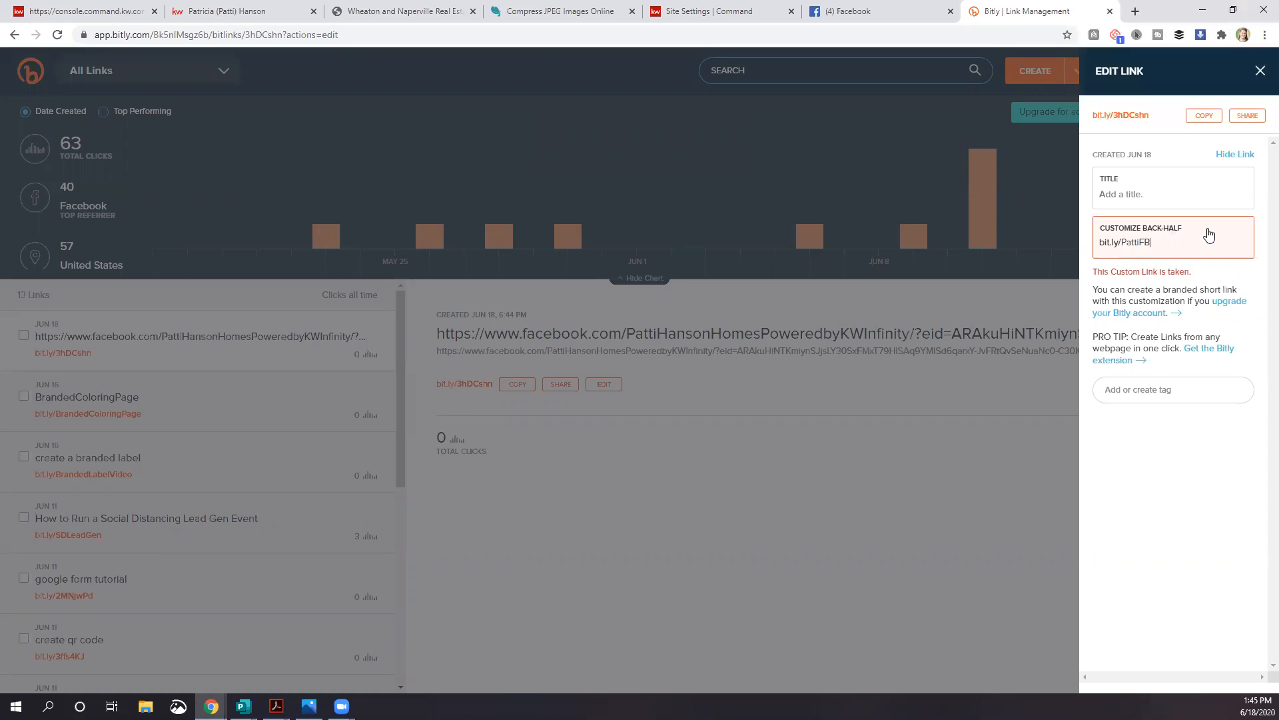
key(BackSpace)
text(HannsonHOmes)
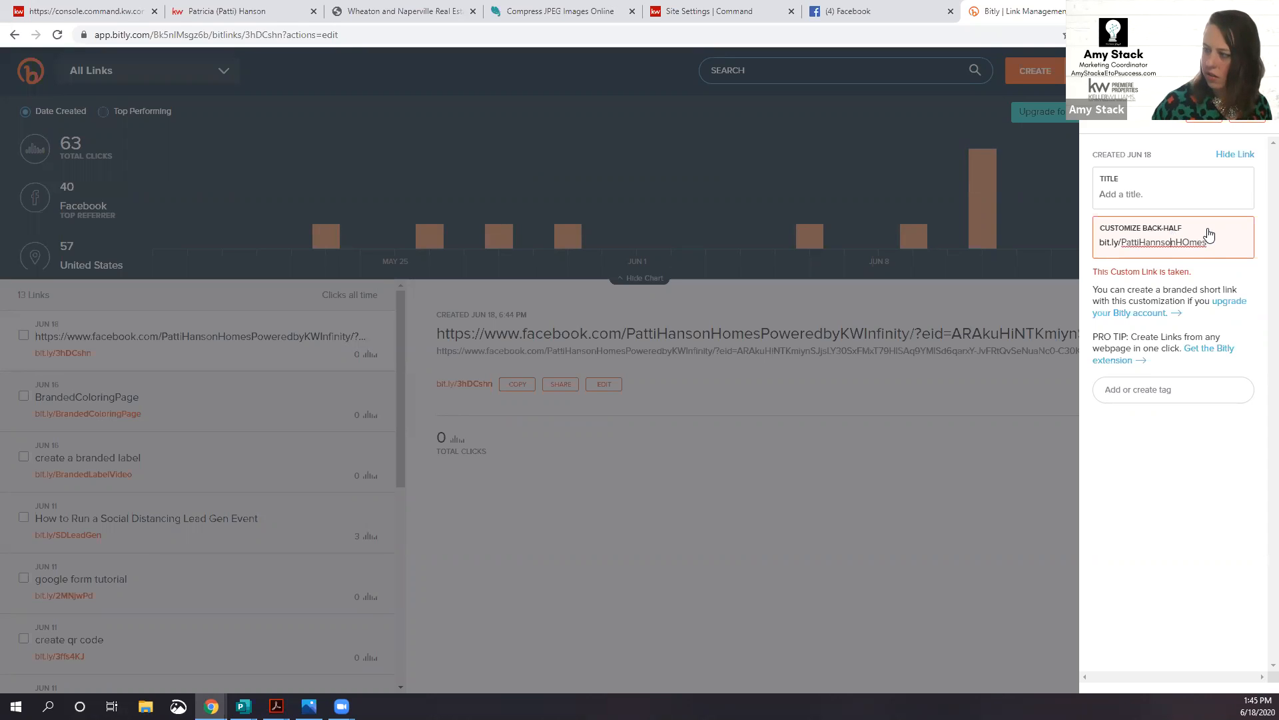
key(BackSpace)
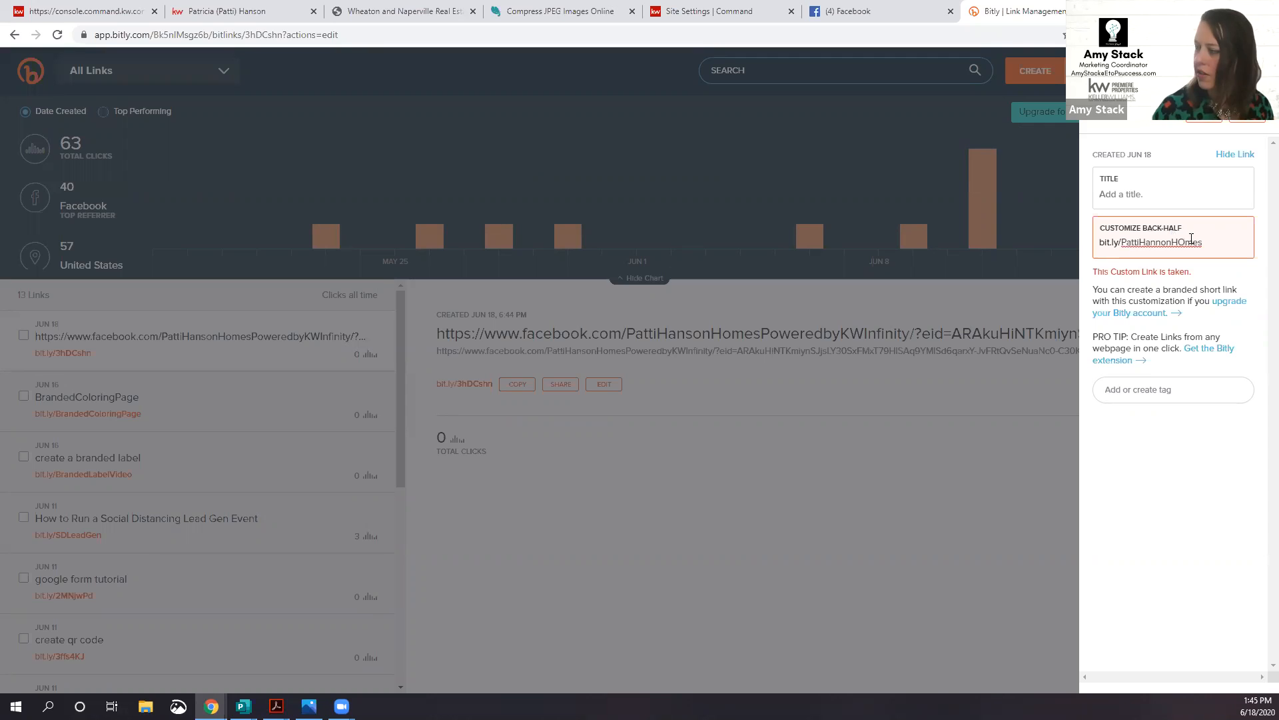
click(1185, 241)
key(BackSpace)
text(o)
click(1209, 243)
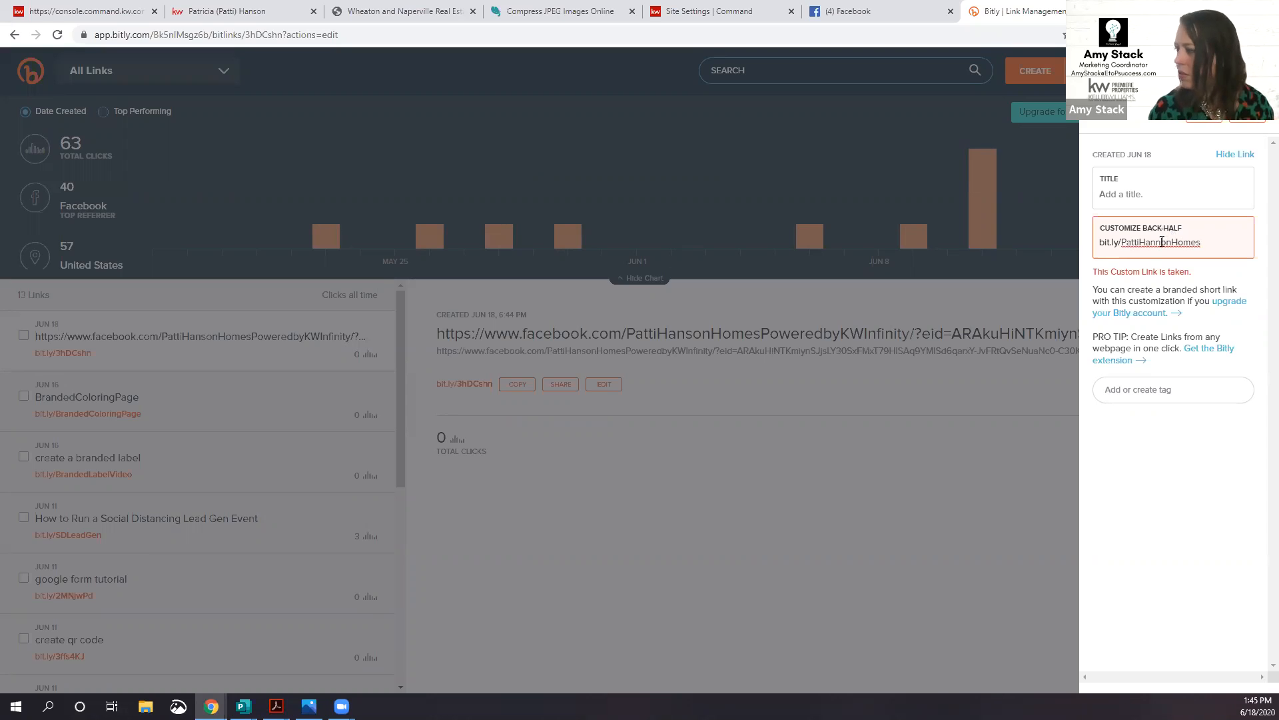
click(1166, 242)
key(BackSpace)
text(s)
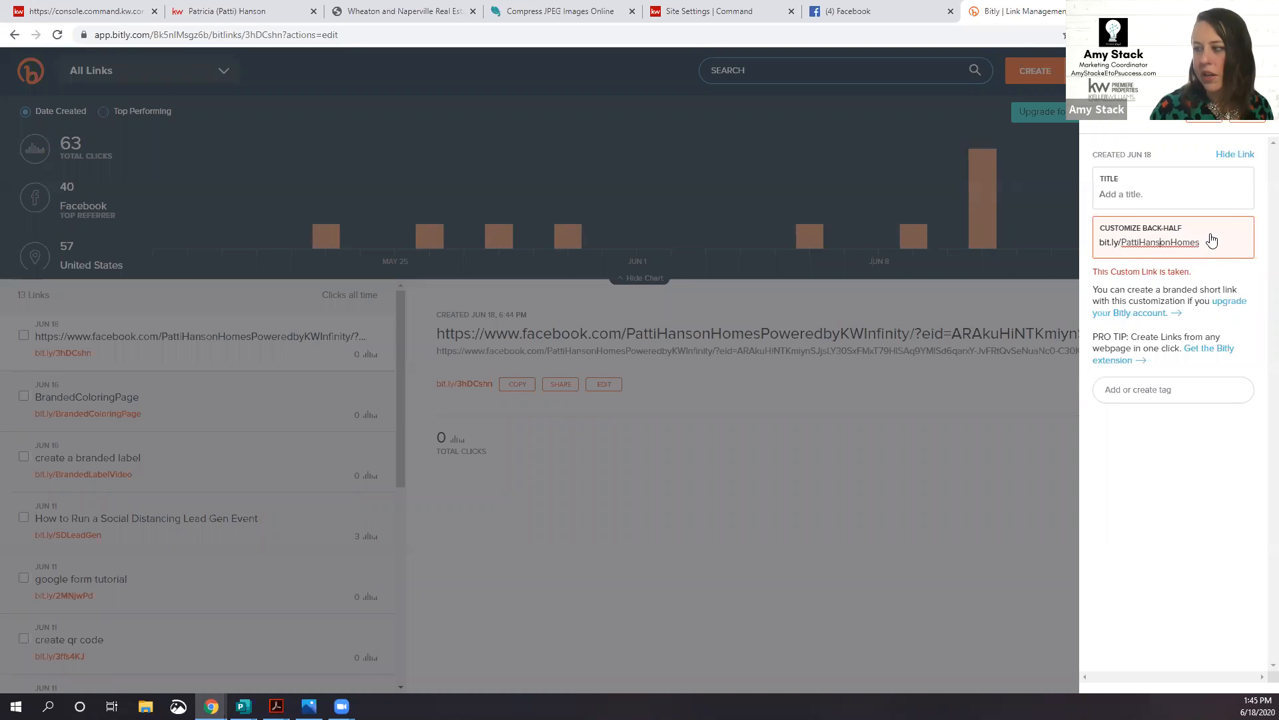
Step: Retype the back-half as the lowercase name plus homes, save it, and copy the short link
drag(1210, 243, 1113, 239)
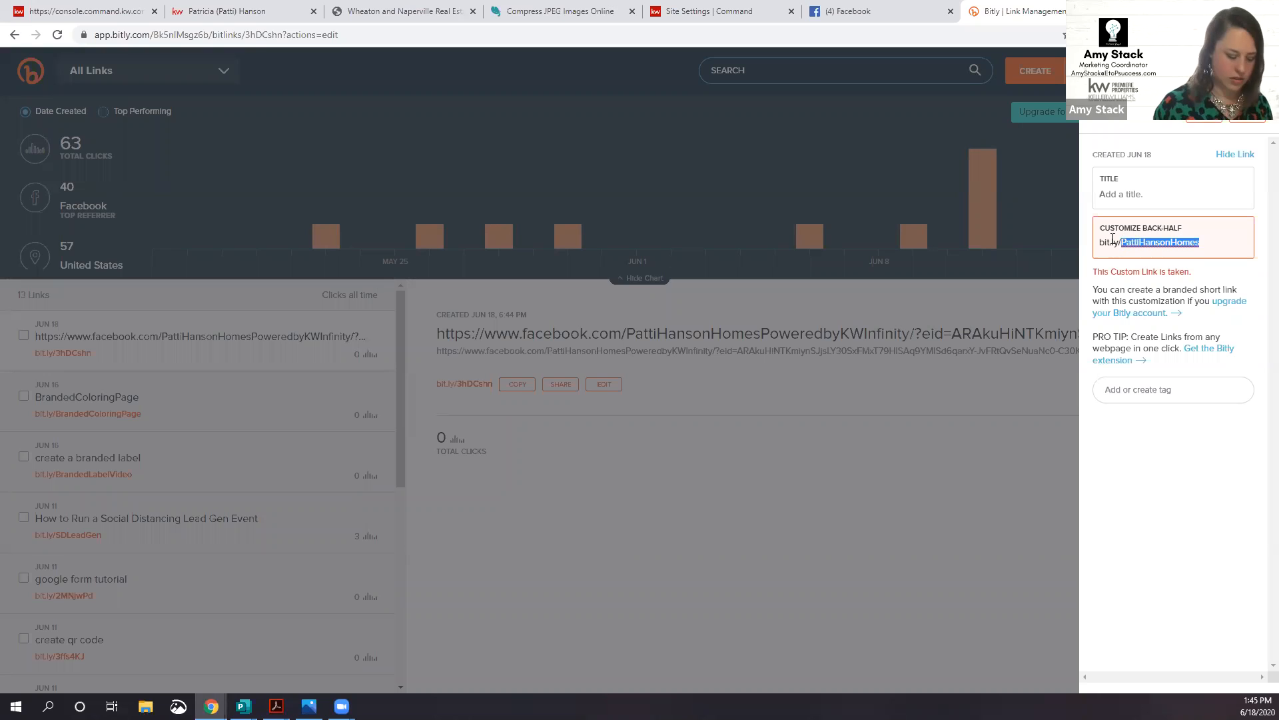
text(pattihanson)
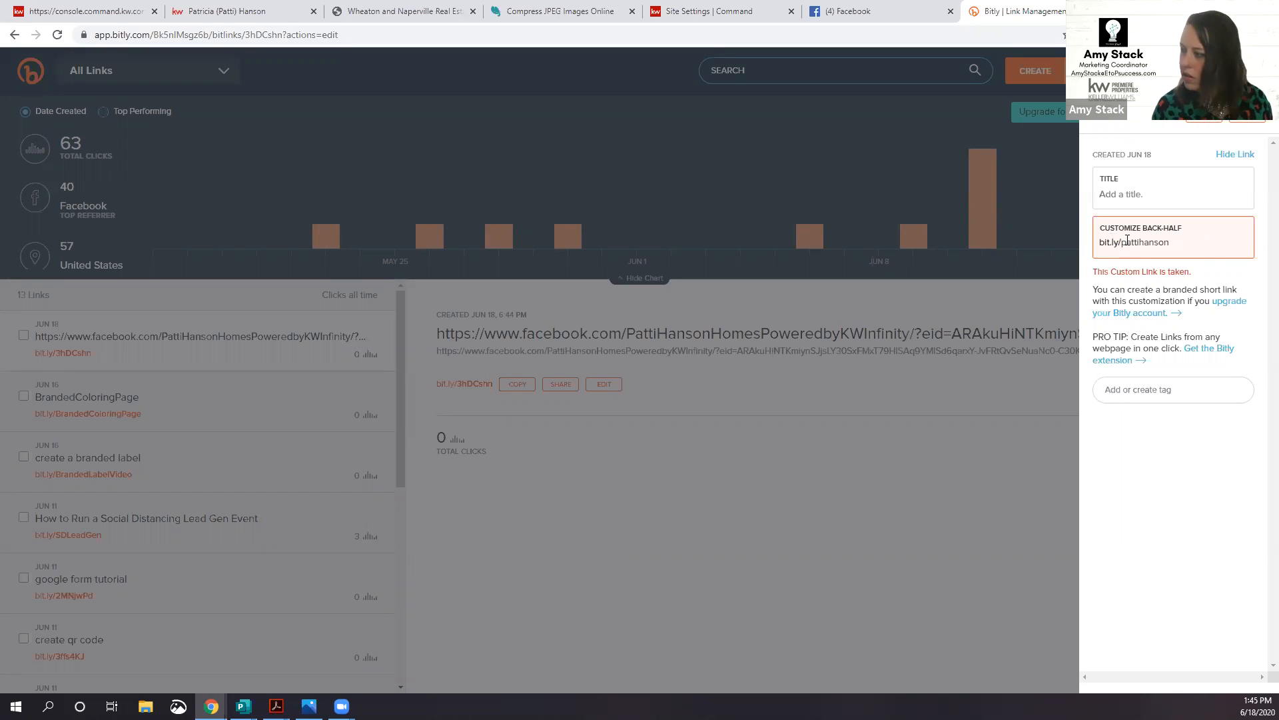
text(hones)
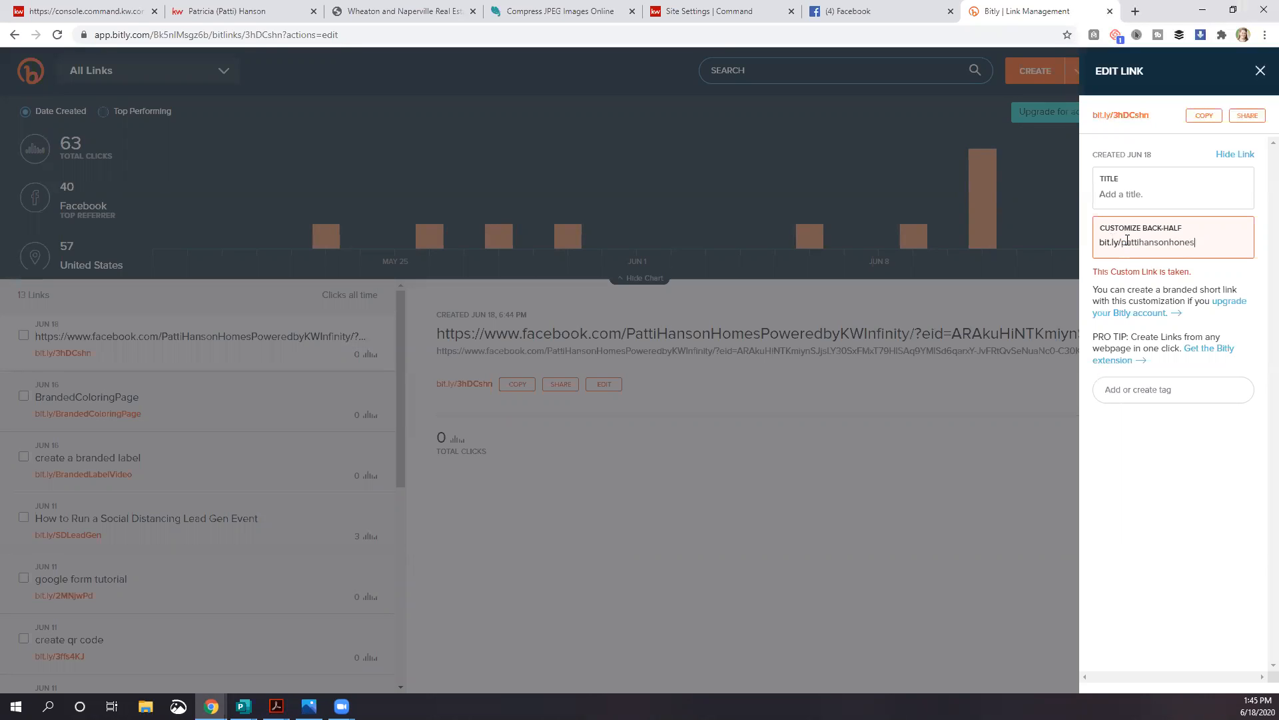
key(BackSpace)
key(BackSpace)
key(BackSpace)
text(mes)
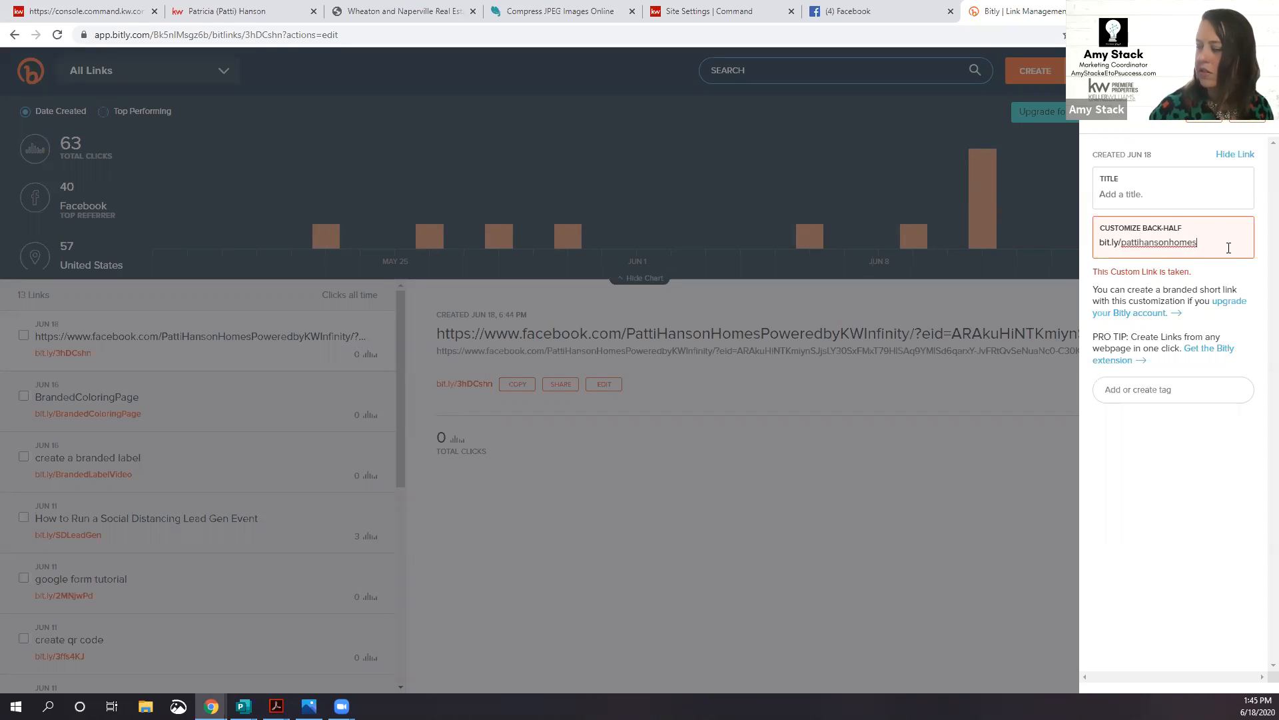
key(Return)
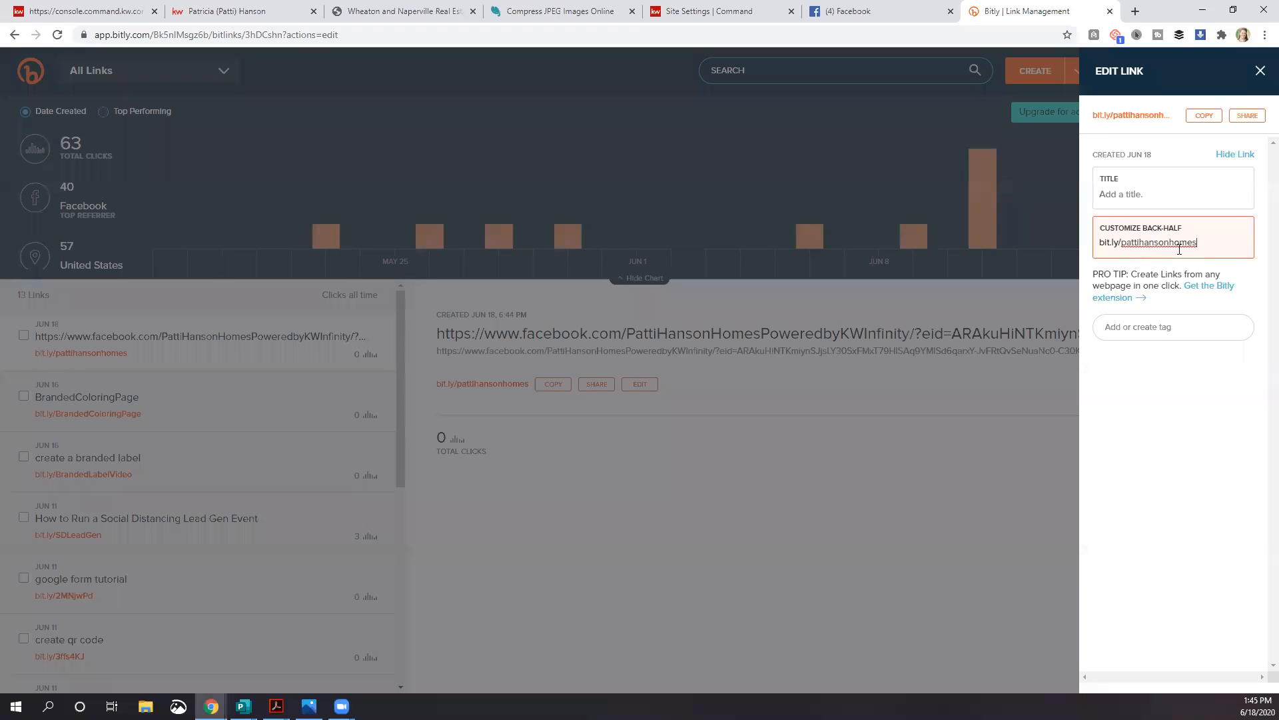
click(1205, 120)
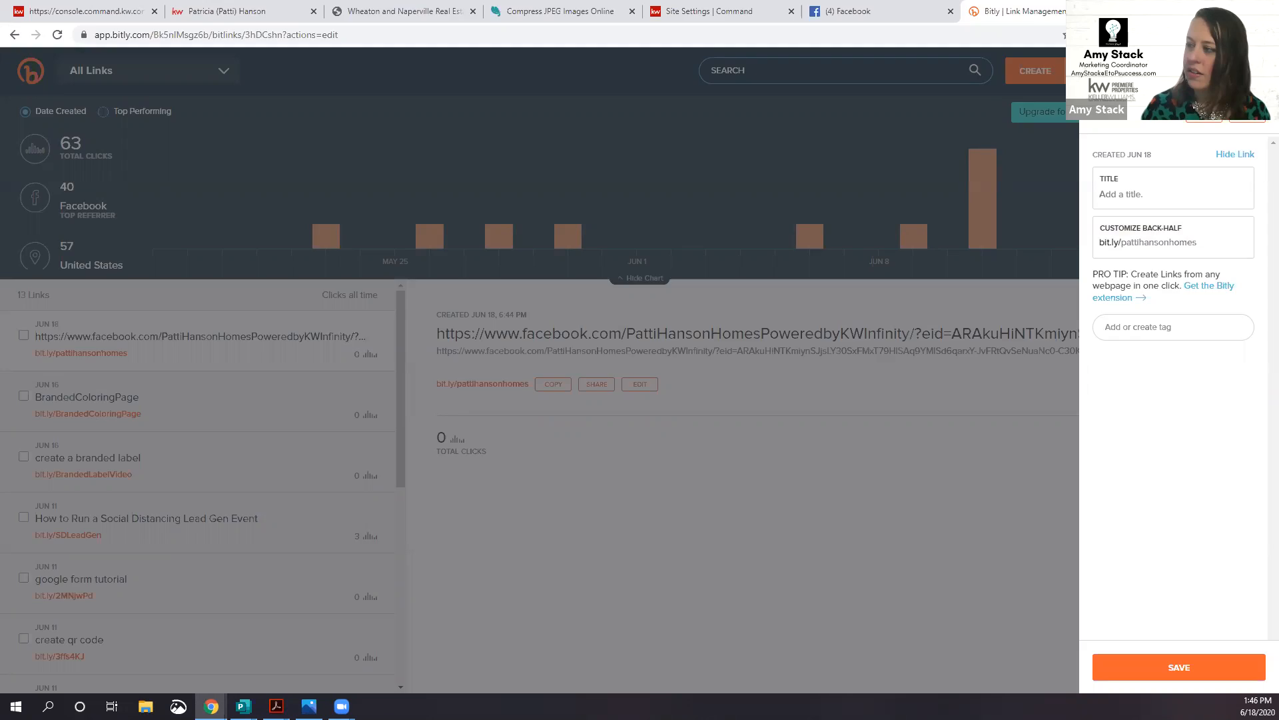
Step: Test the new short link in a new tab, then close it and return to the About Me page
key(ctrl+t)
key(ctrl+v)
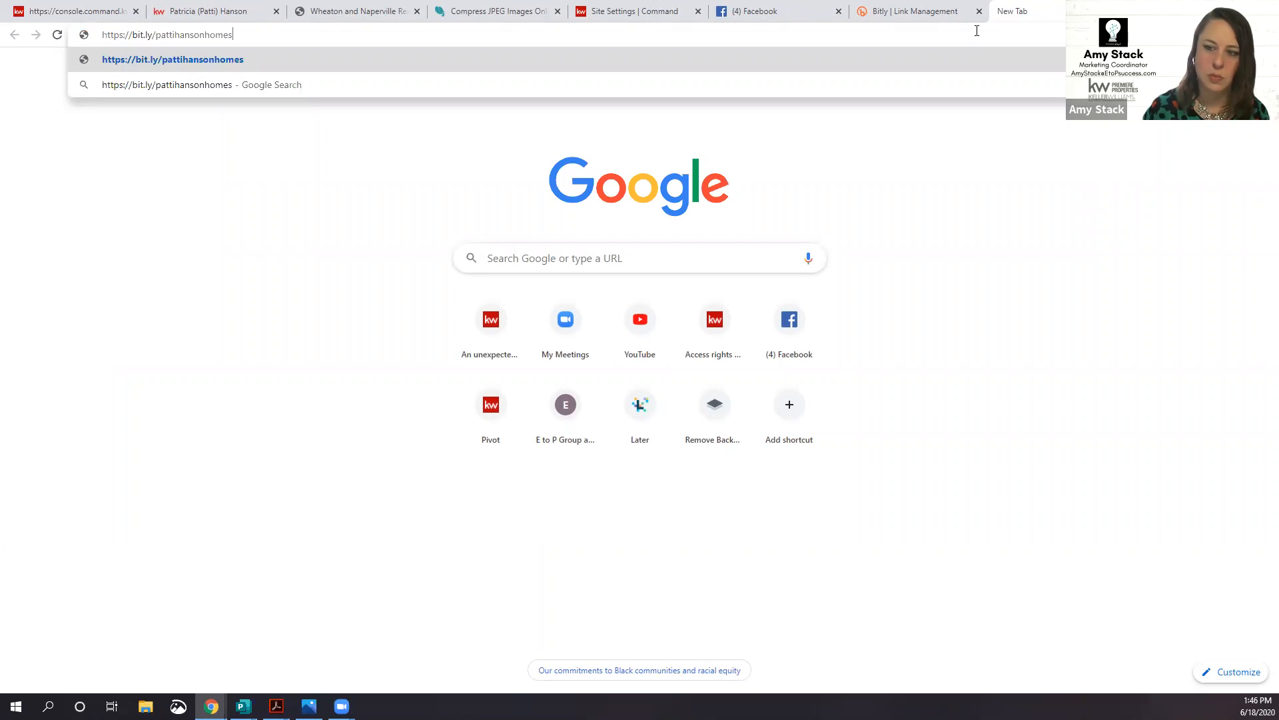
key(Return)
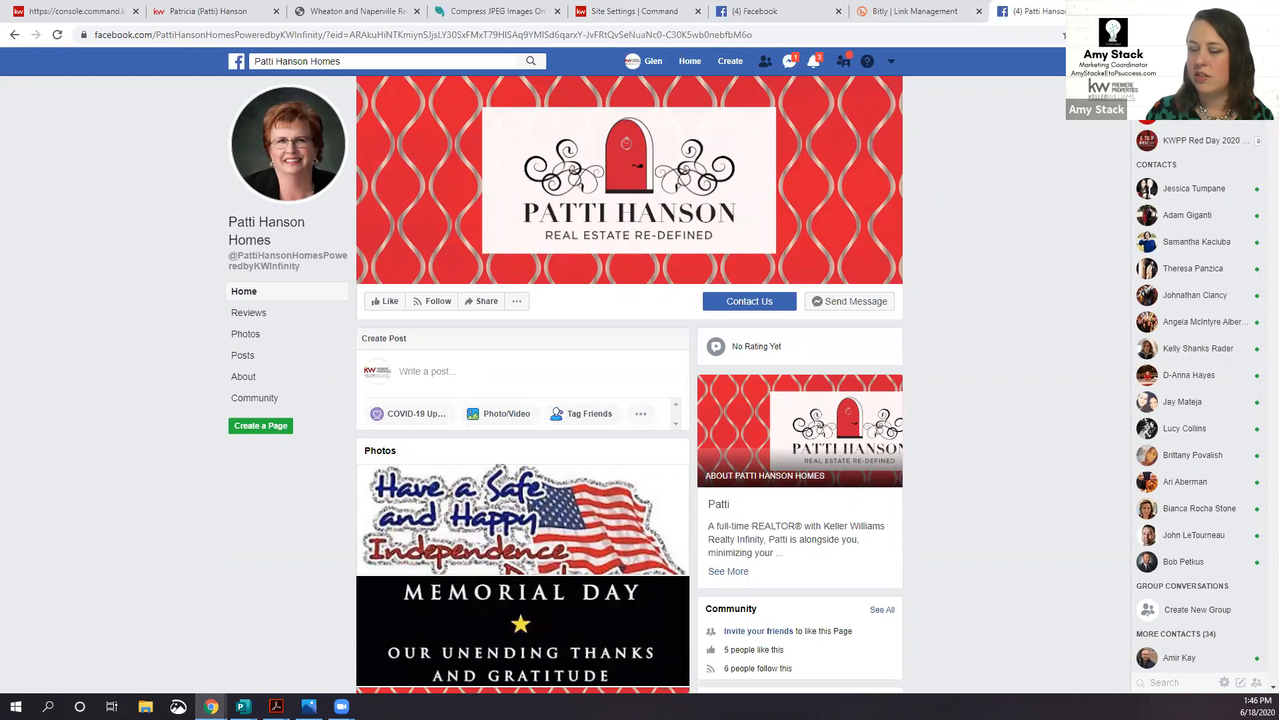
key(ctrl+w)
key(ctrl+w)
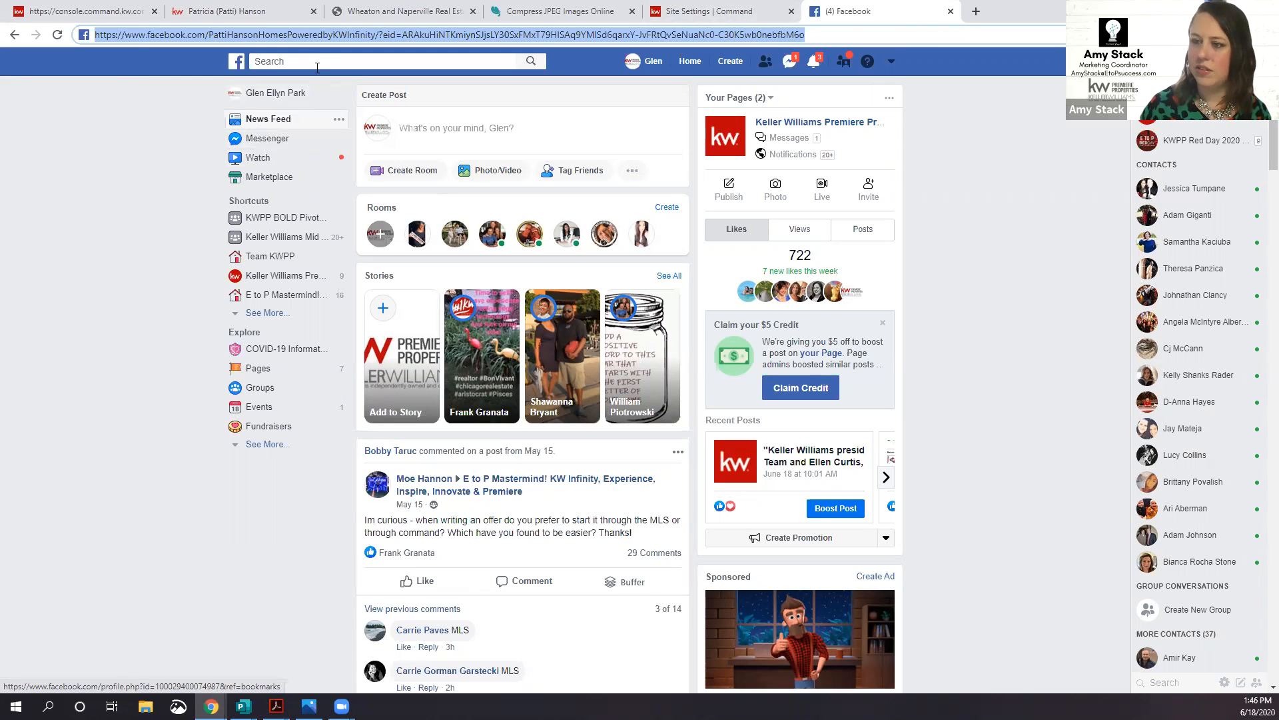
click(200, 11)
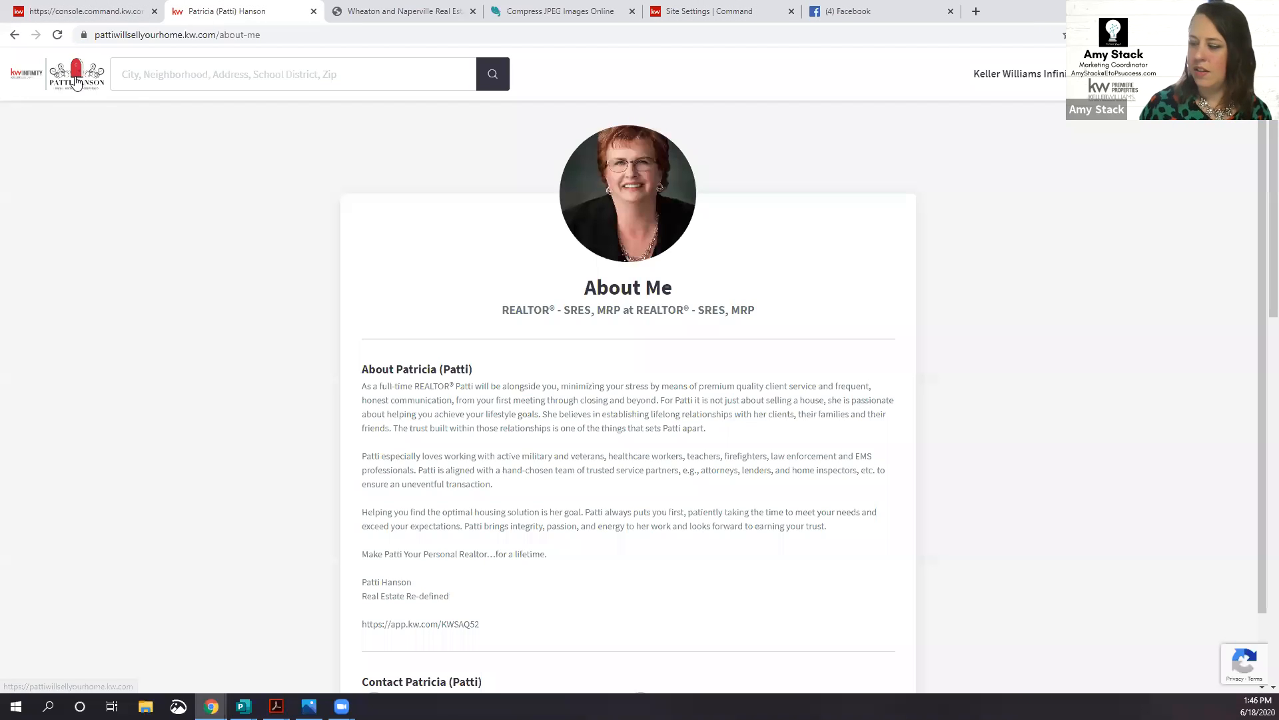
Step: Save and apply the pending Agent Profile changes, then go to the Consumer landing pages
click(103, 12)
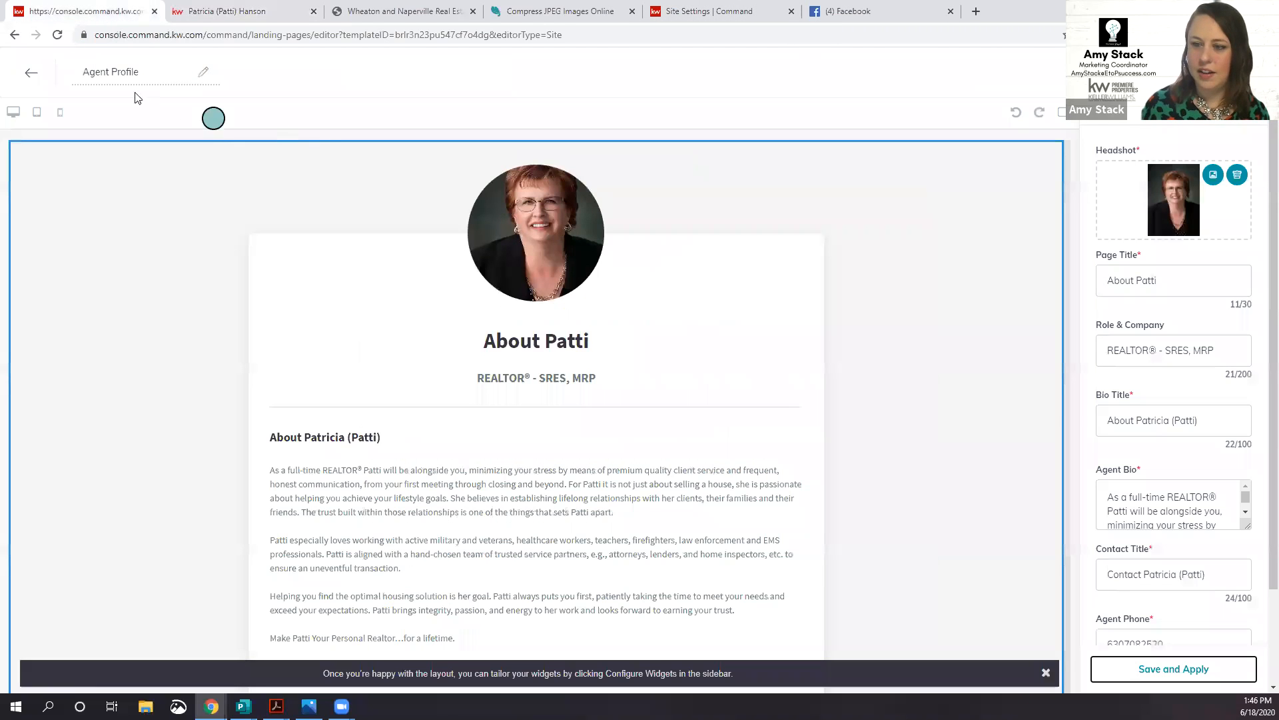
click(31, 74)
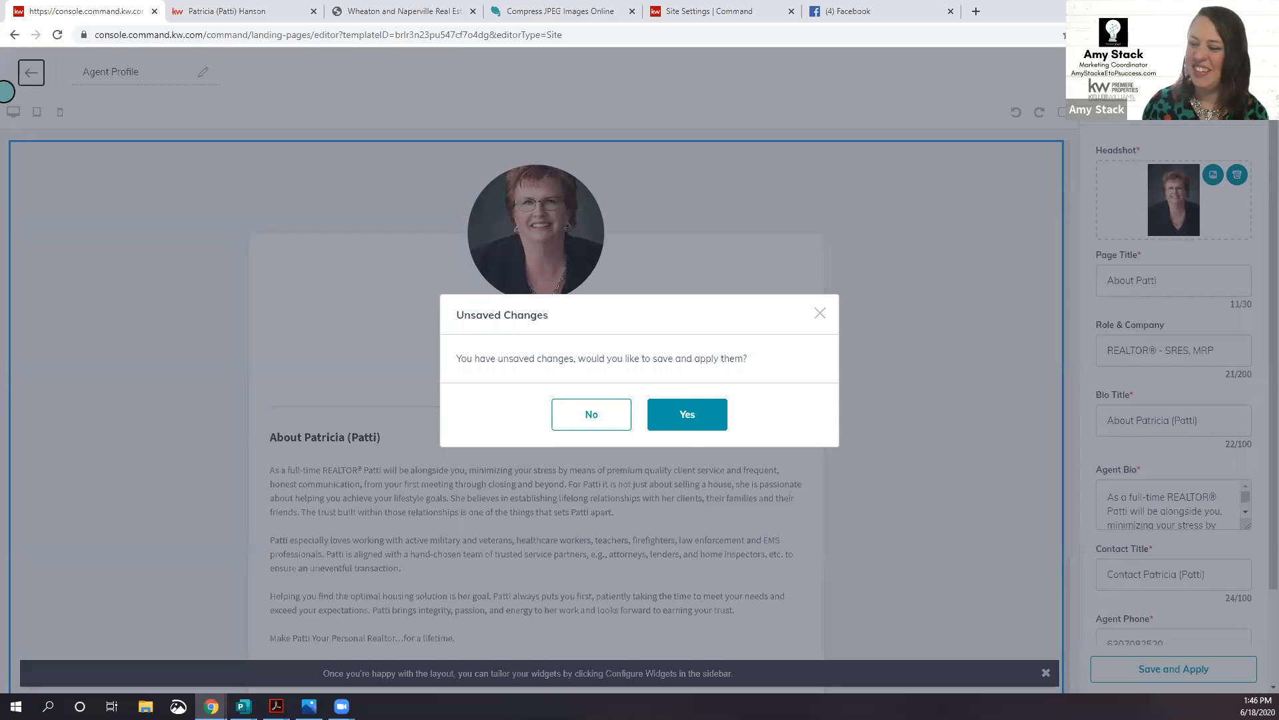
click(688, 415)
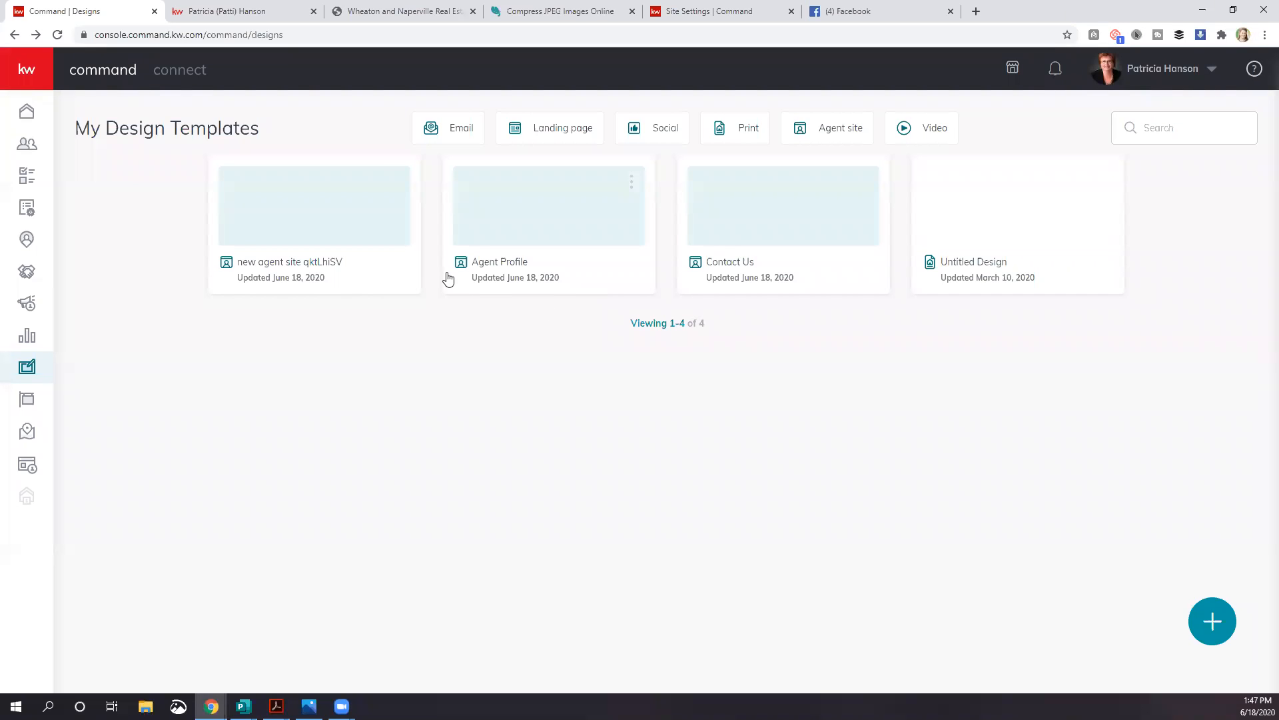
click(25, 469)
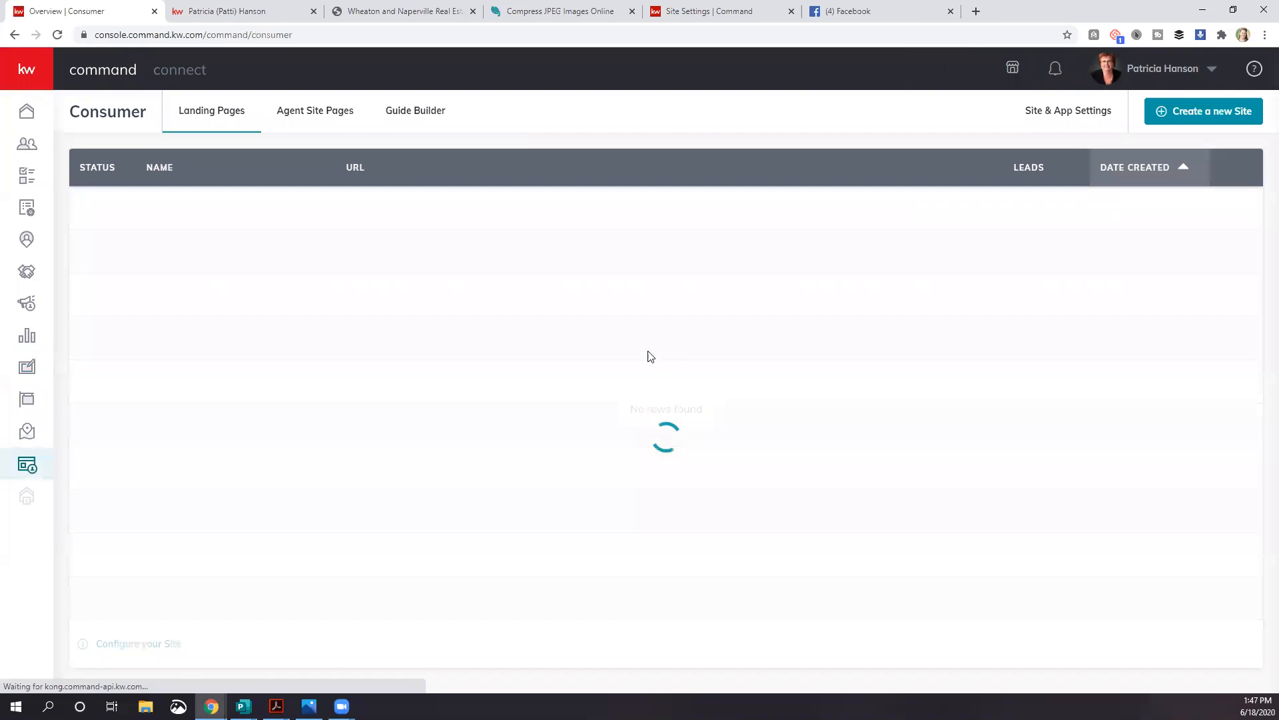
click(975, 13)
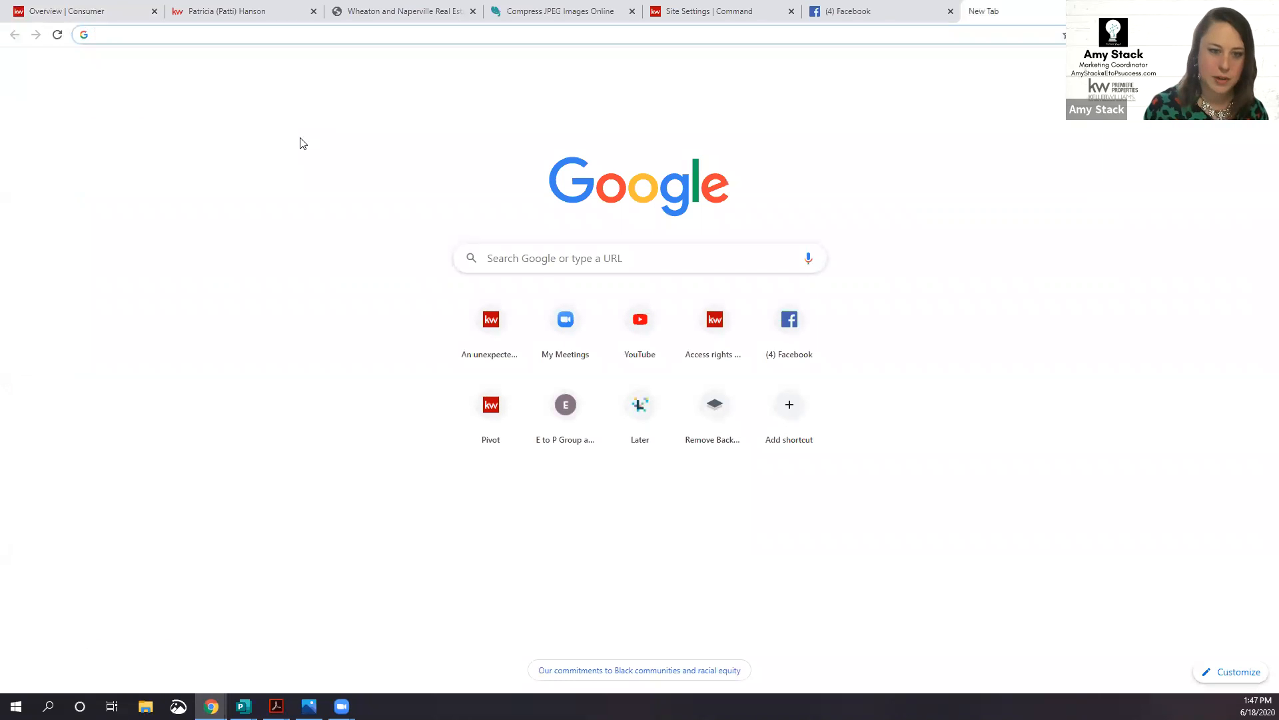
Step: Load unsplash.com in the new tab, then return to the Command Consumer pages
text(unsp)
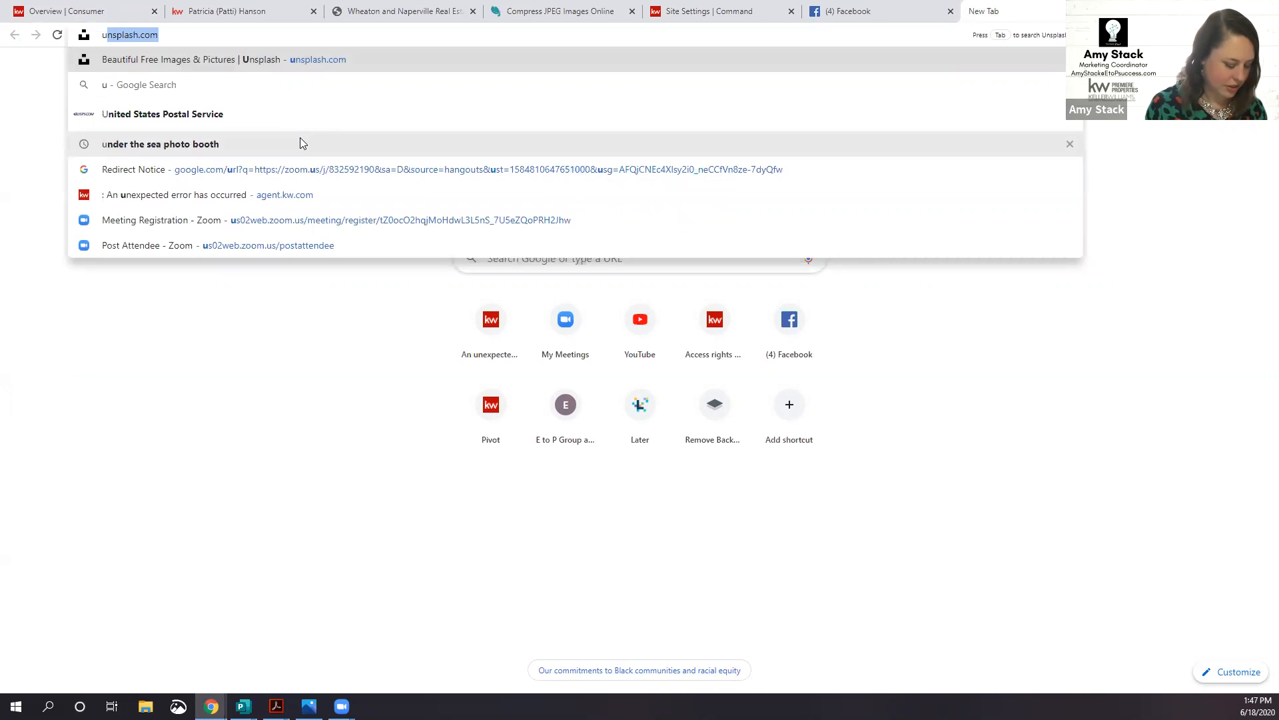
key(Return)
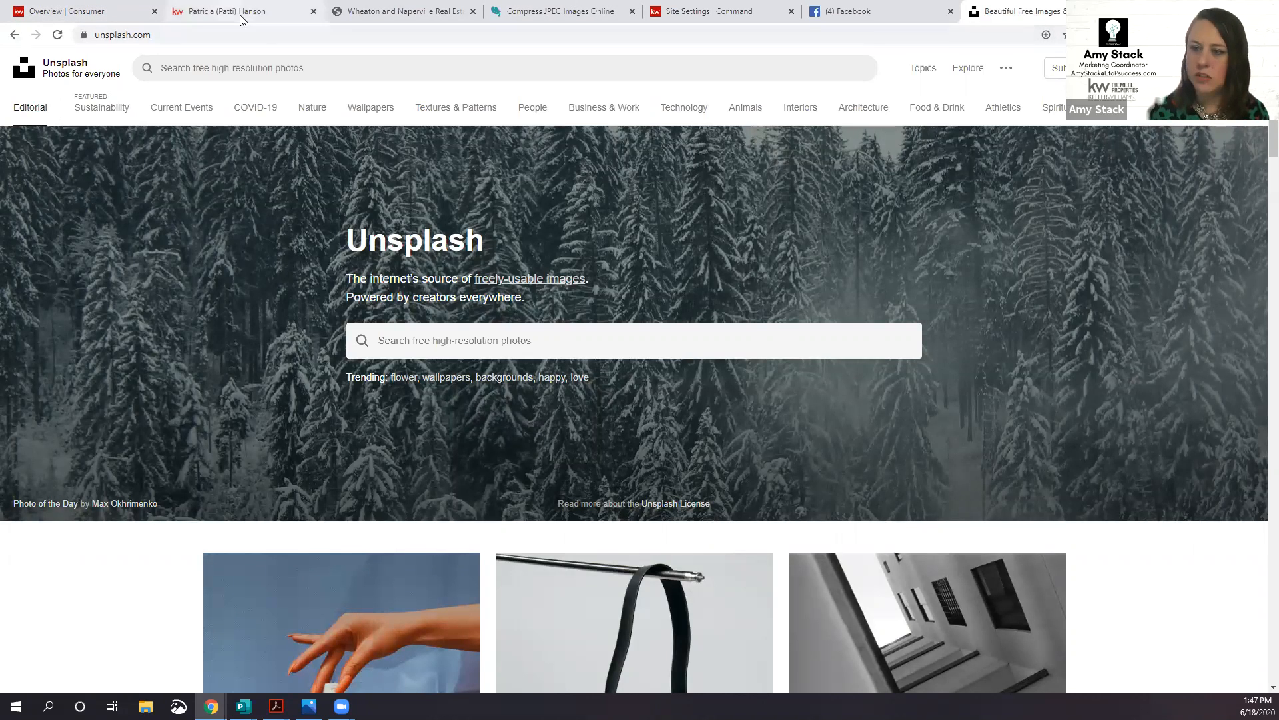
click(181, 12)
click(135, 12)
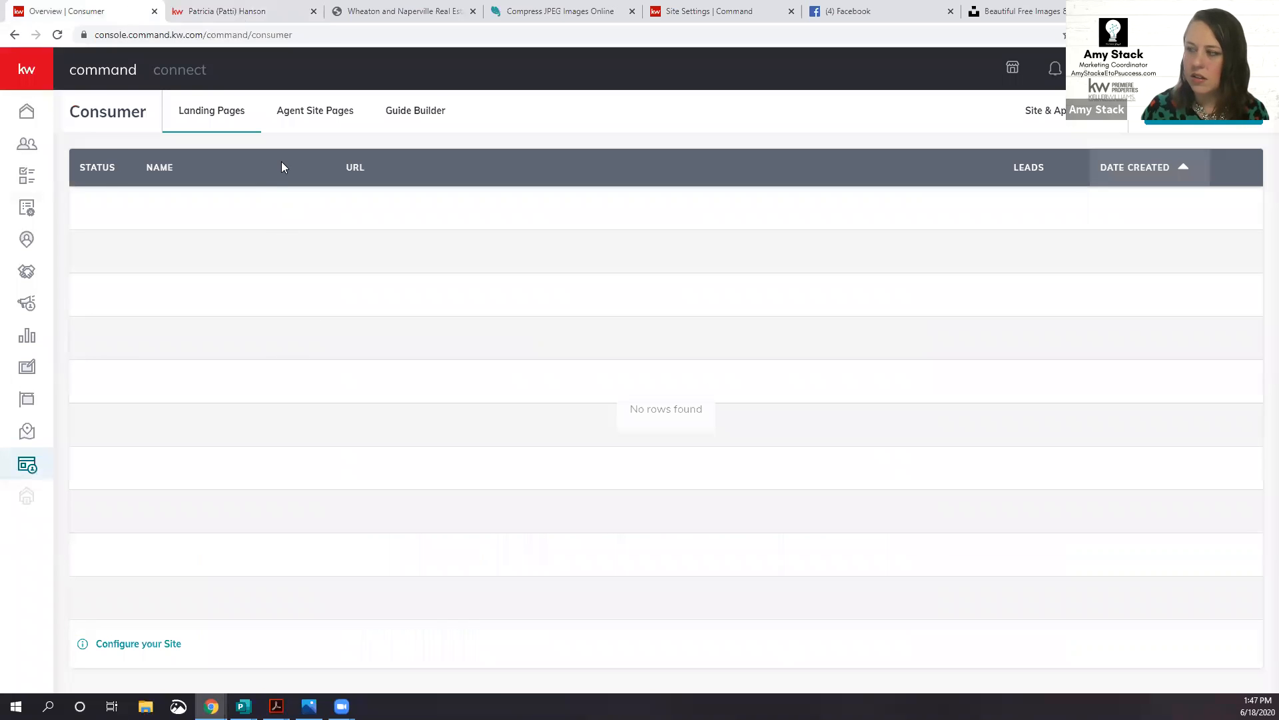
Step: Show the agent site's General settings and highlight the 1200 x 1200 pixels hero image size
click(311, 115)
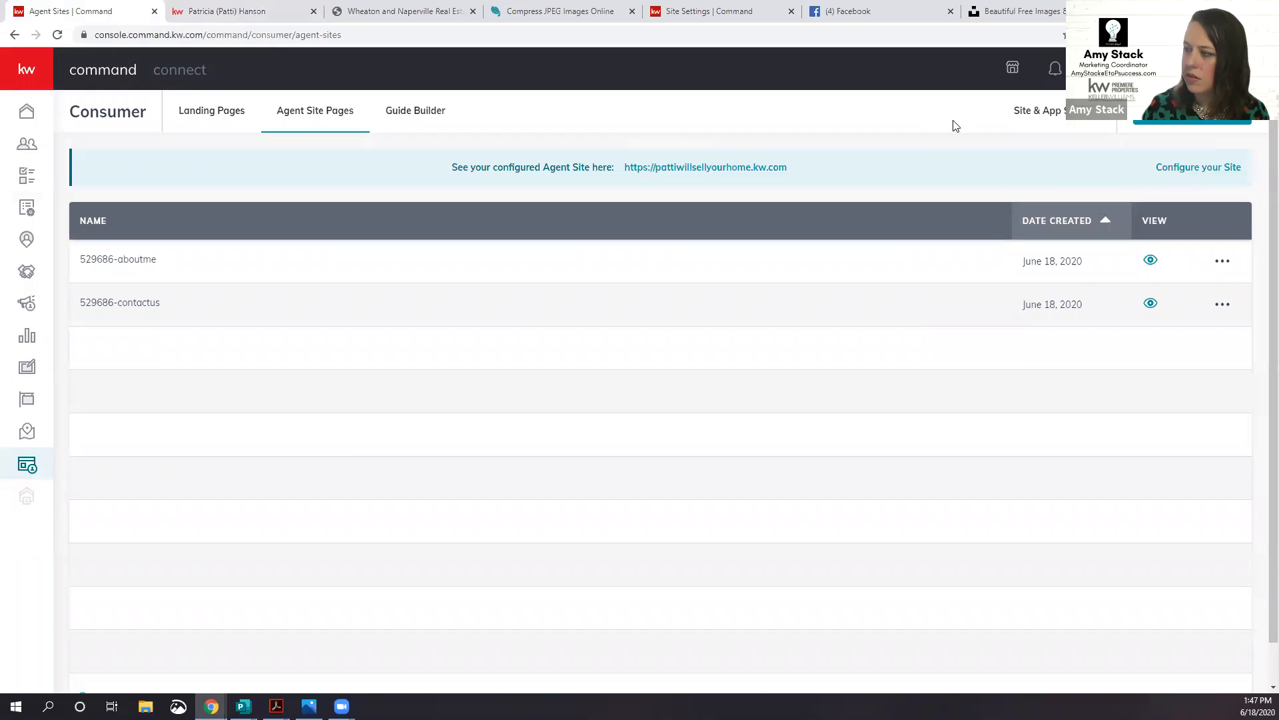
click(1020, 118)
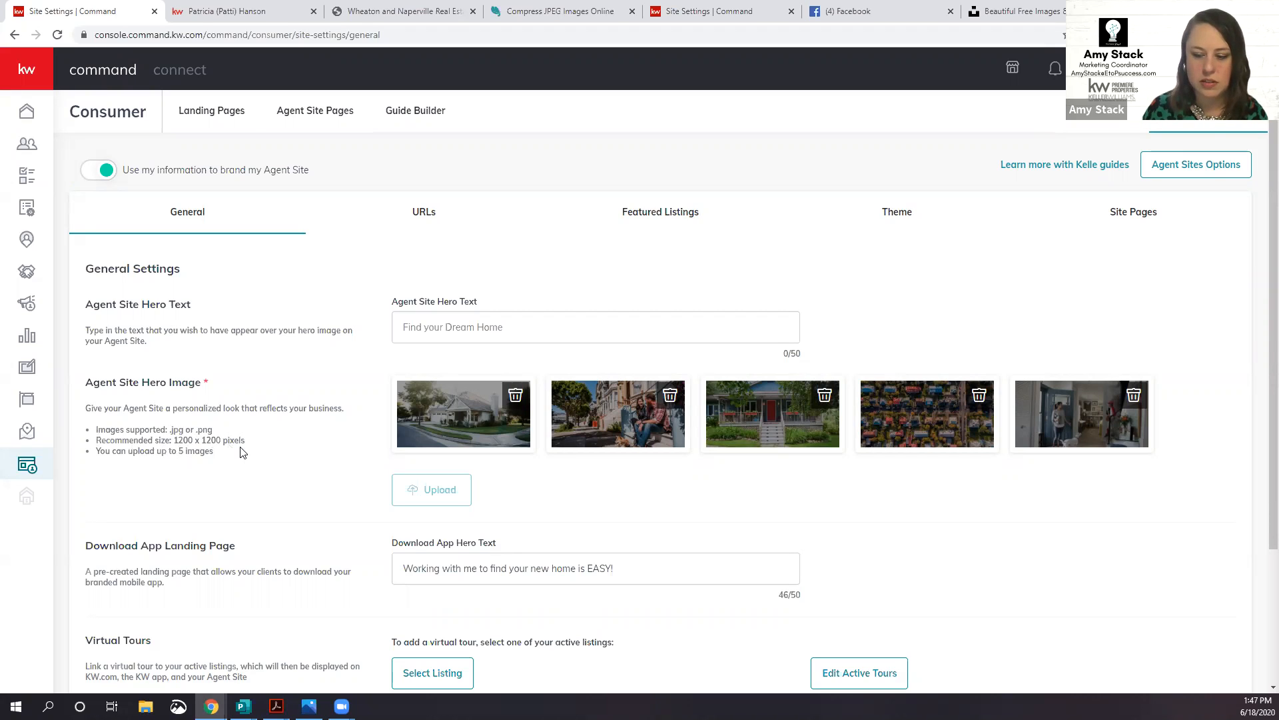
drag(169, 440, 248, 448)
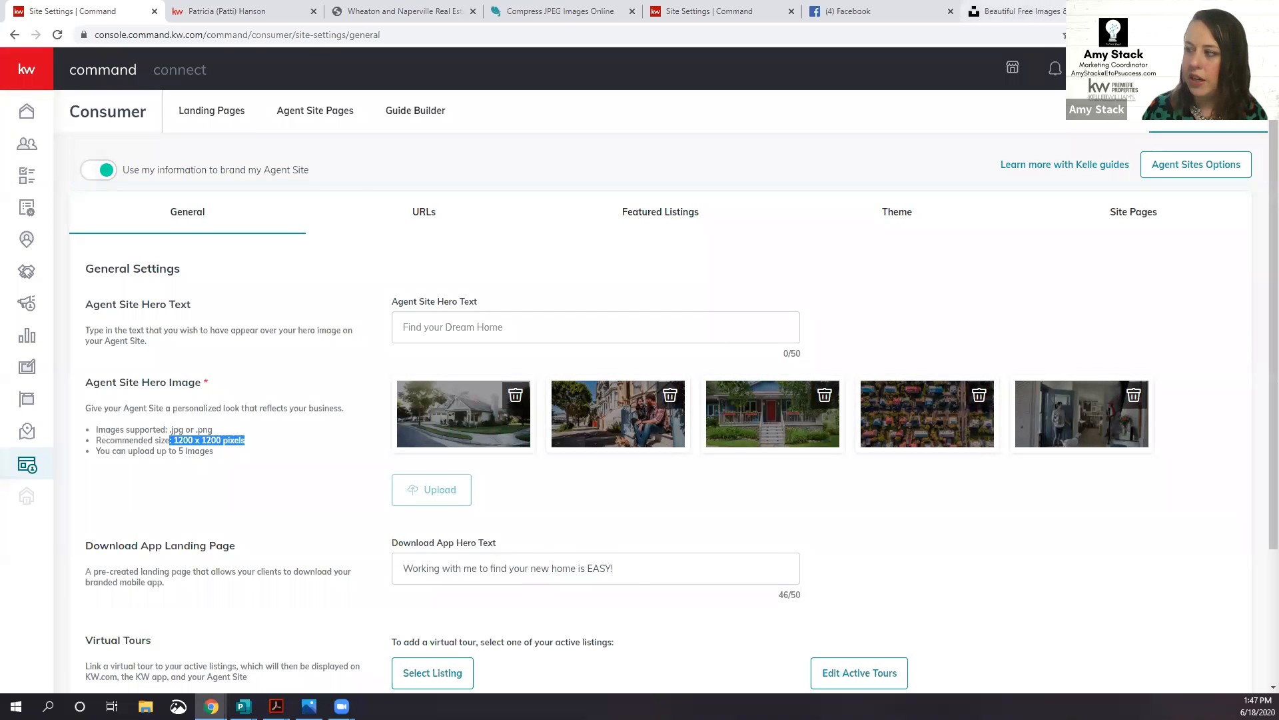
click(1013, 11)
Step: Download the United Nations COVID-19 Response hand-sanitizer photo from the Unsplash feed
scroll(488, 407, down, 5)
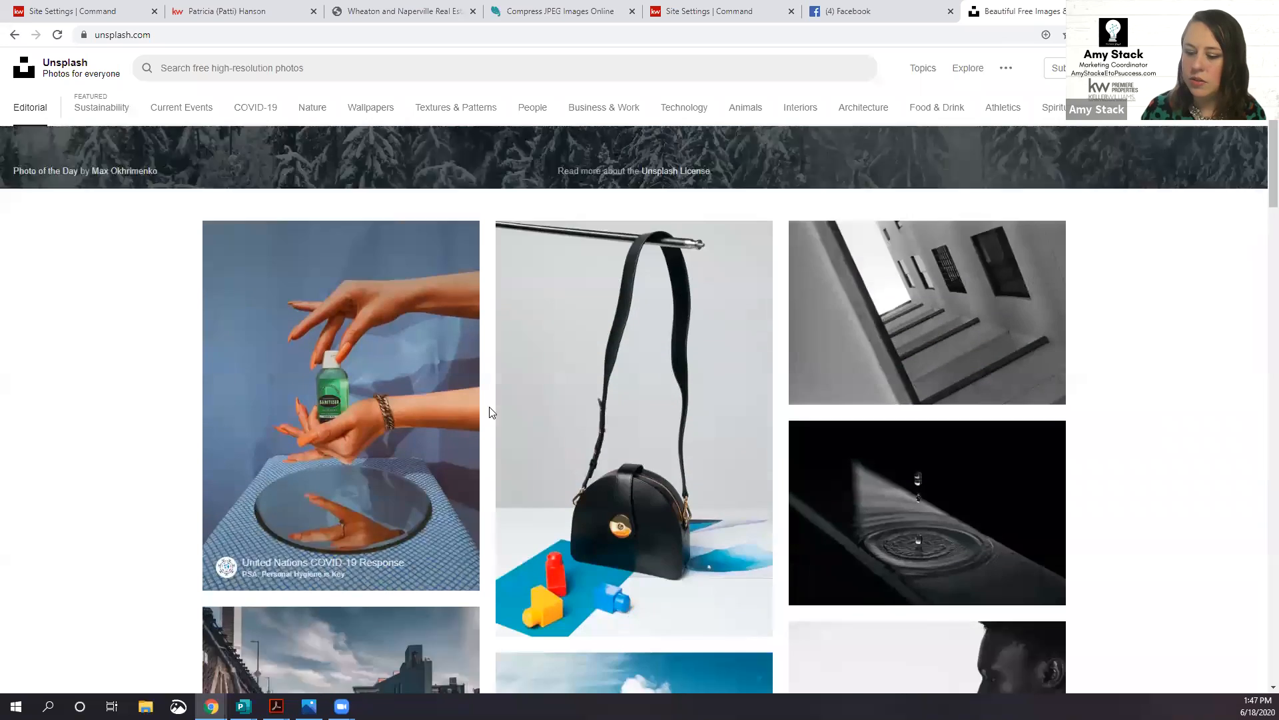
scroll(489, 411, down, 2)
click(454, 434)
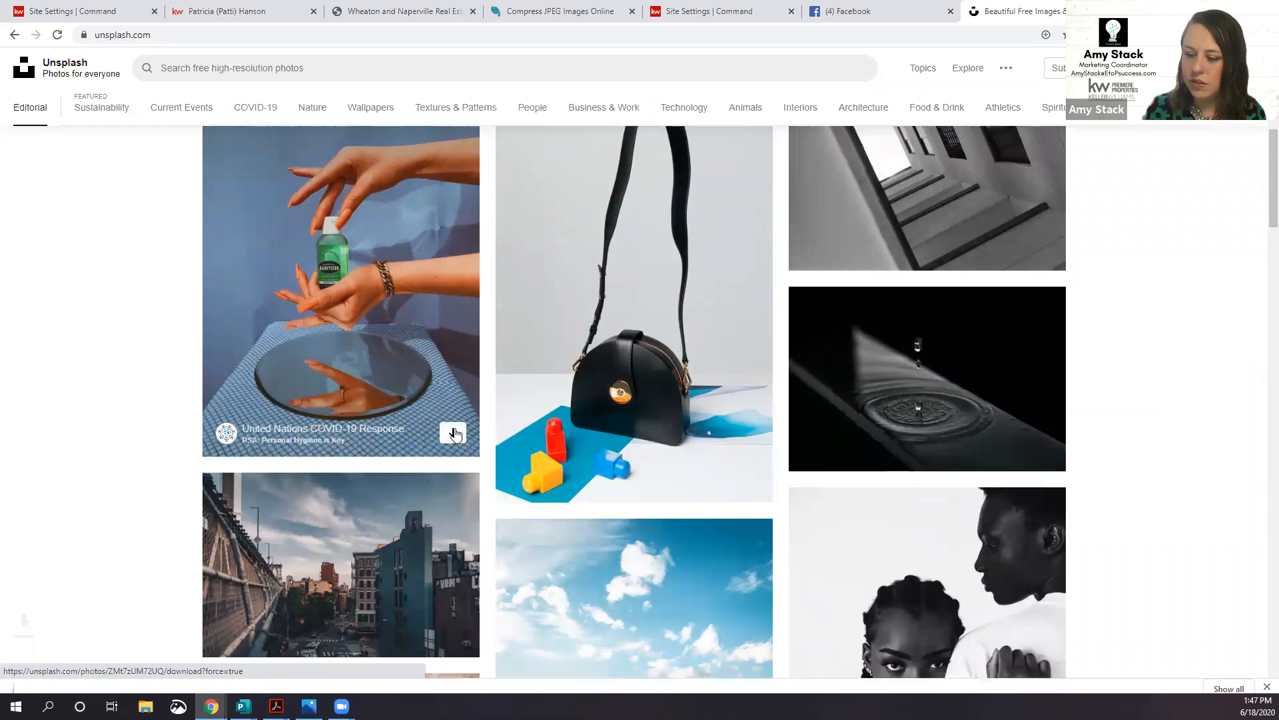
Step: Open the sanitizer photo's detail view and check its download size options
right_click(388, 322)
click(380, 321)
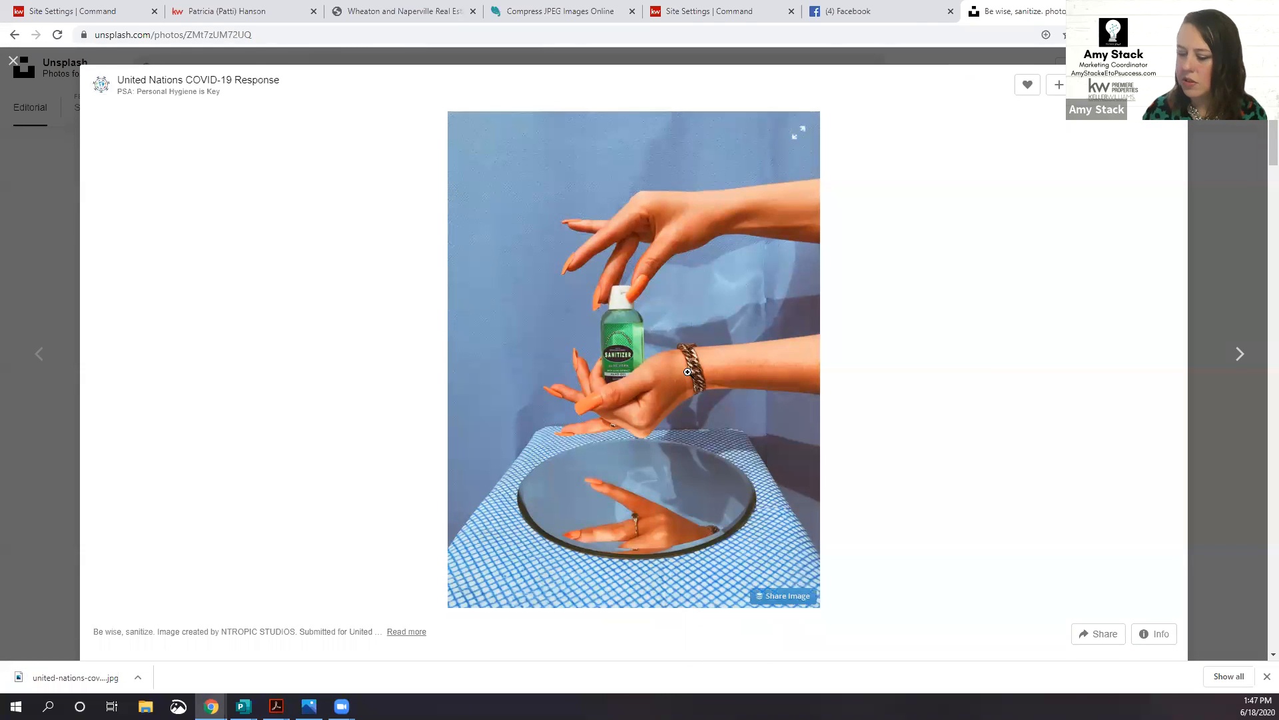
scroll(687, 372, down, 4)
scroll(688, 373, up, 4)
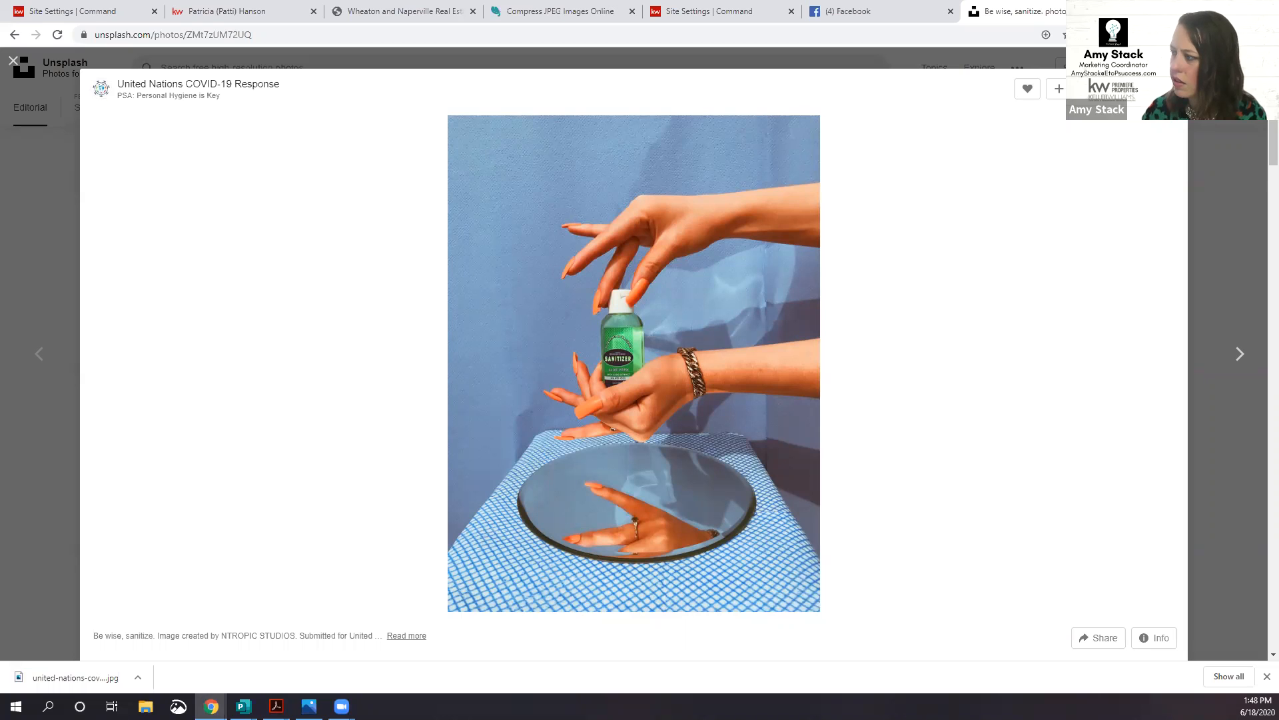
click(1168, 89)
click(1241, 198)
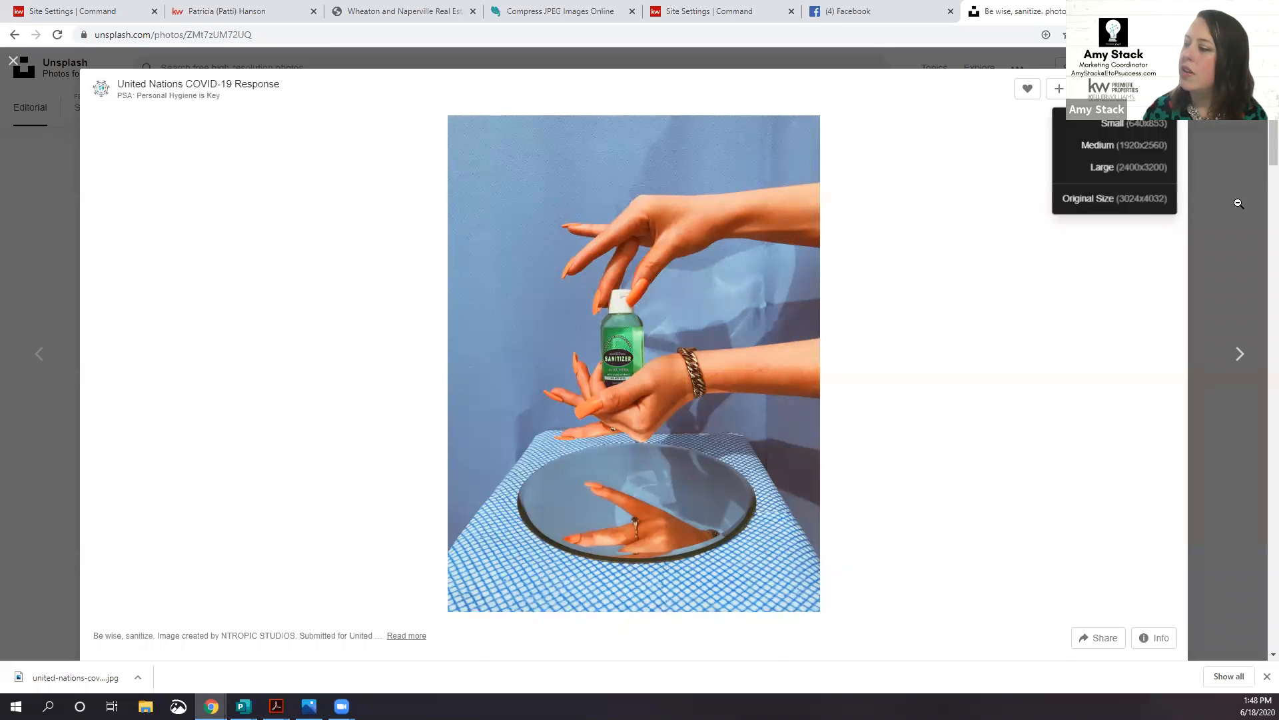
Step: Reopen the sanitizer photo and review its download sizes again
click(1239, 213)
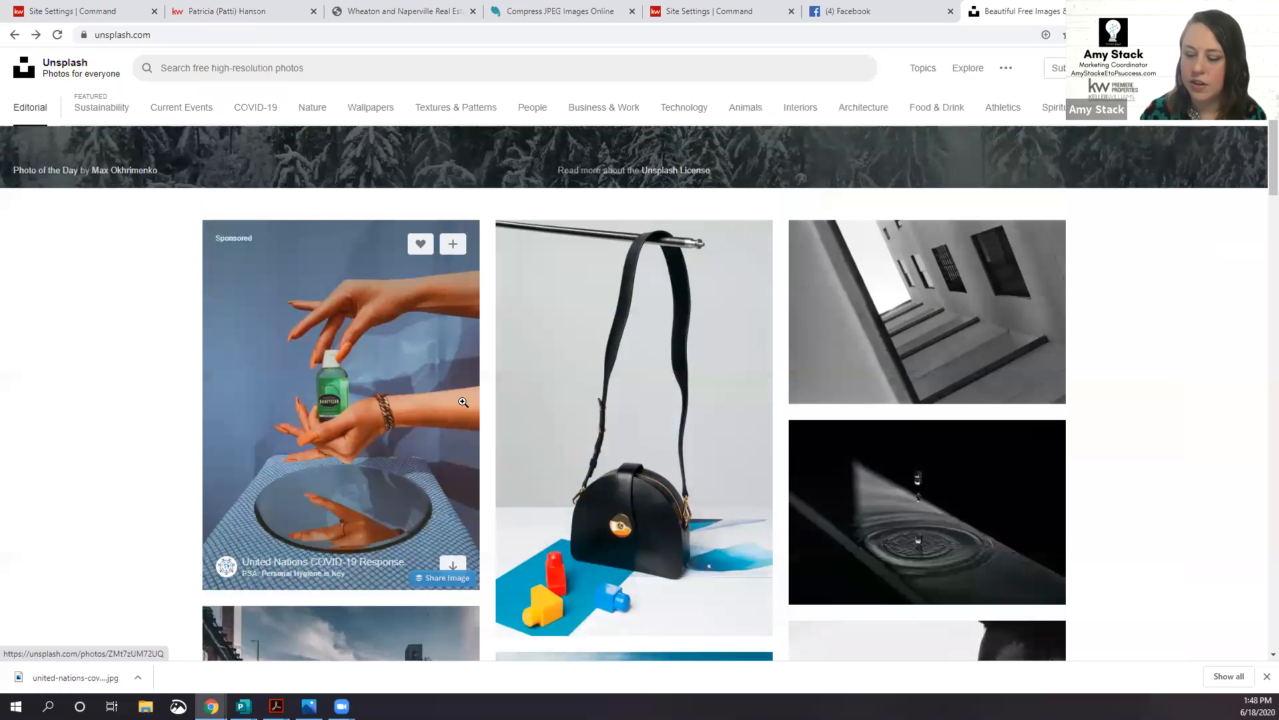
scroll(505, 379, down, 1)
scroll(505, 379, down, 4)
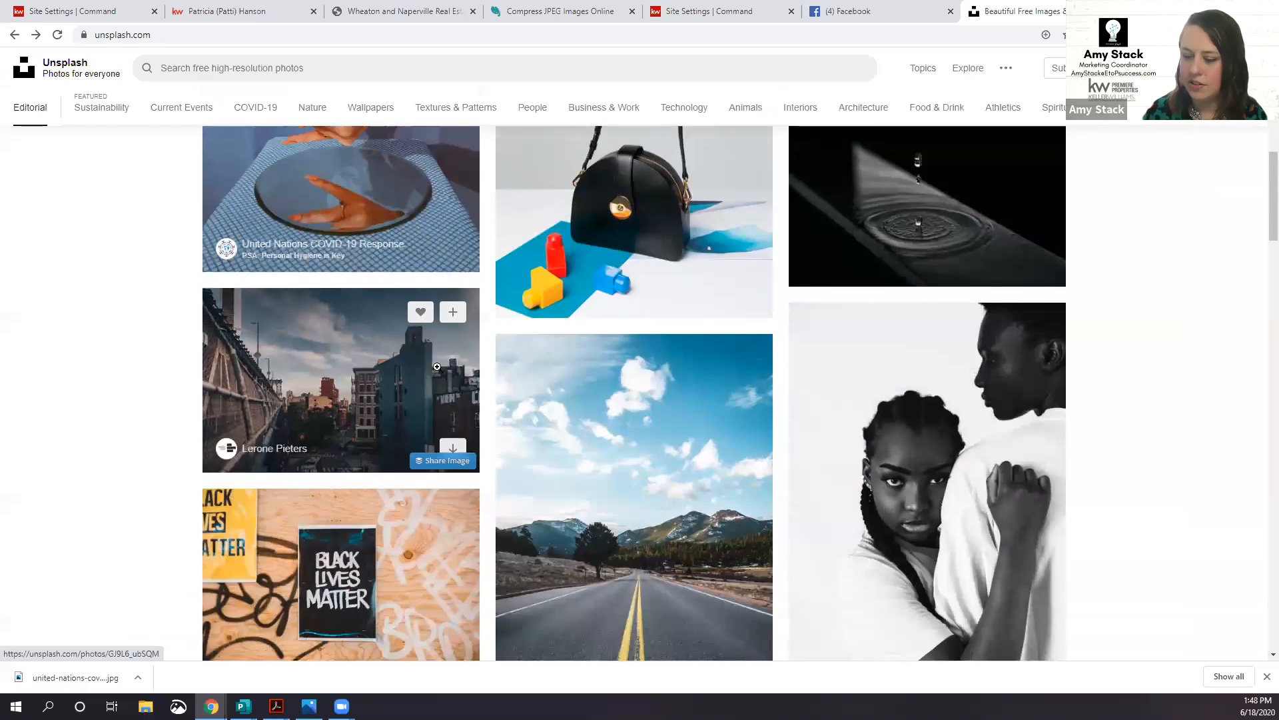
scroll(413, 320, up, 3)
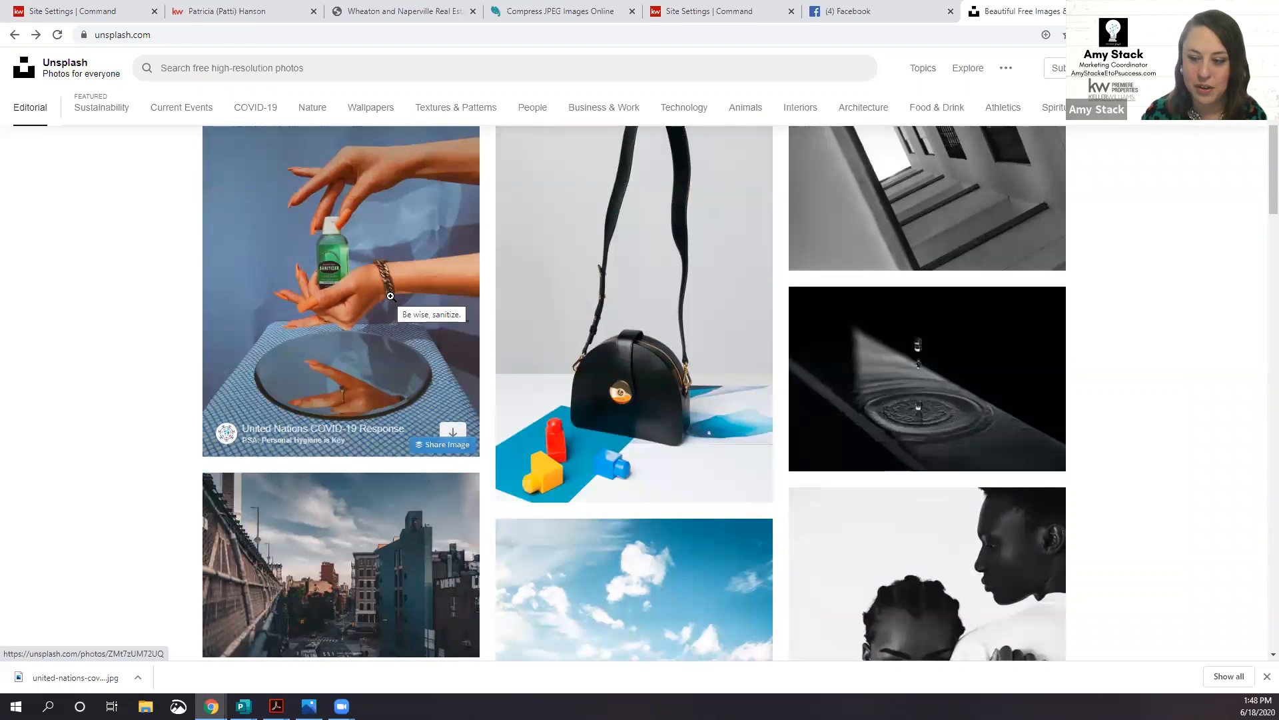
click(390, 296)
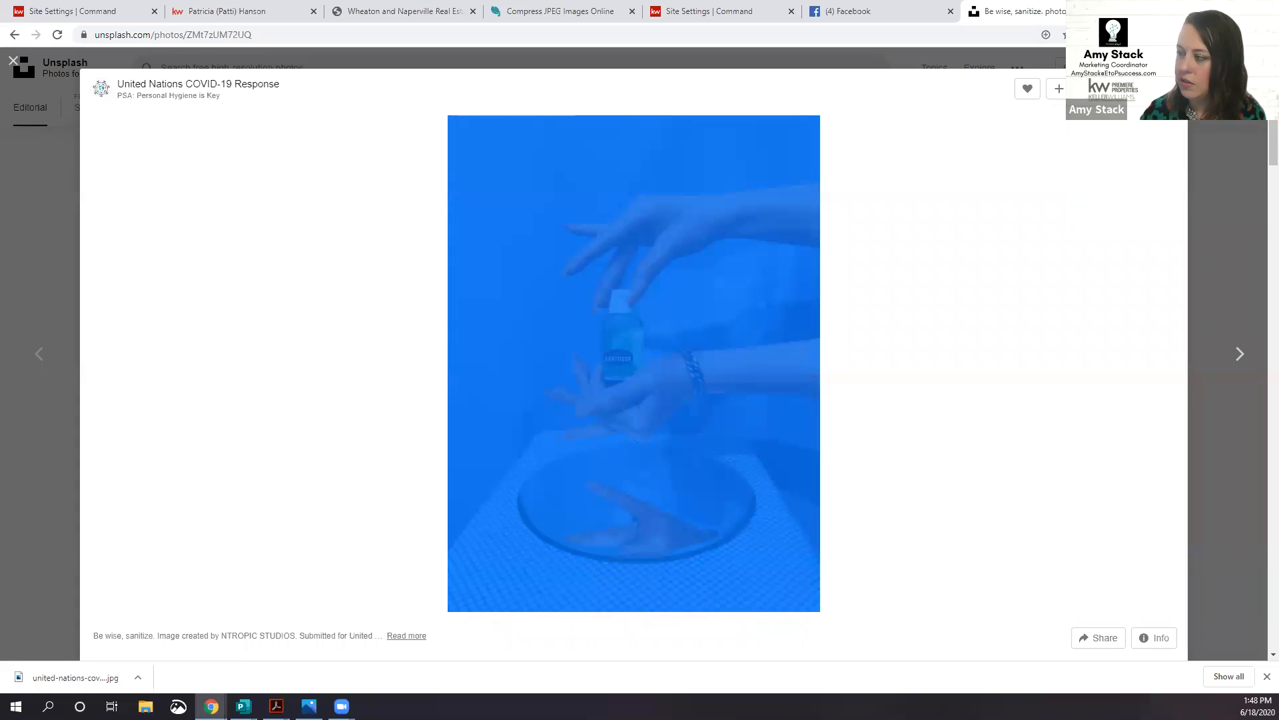
click(1165, 89)
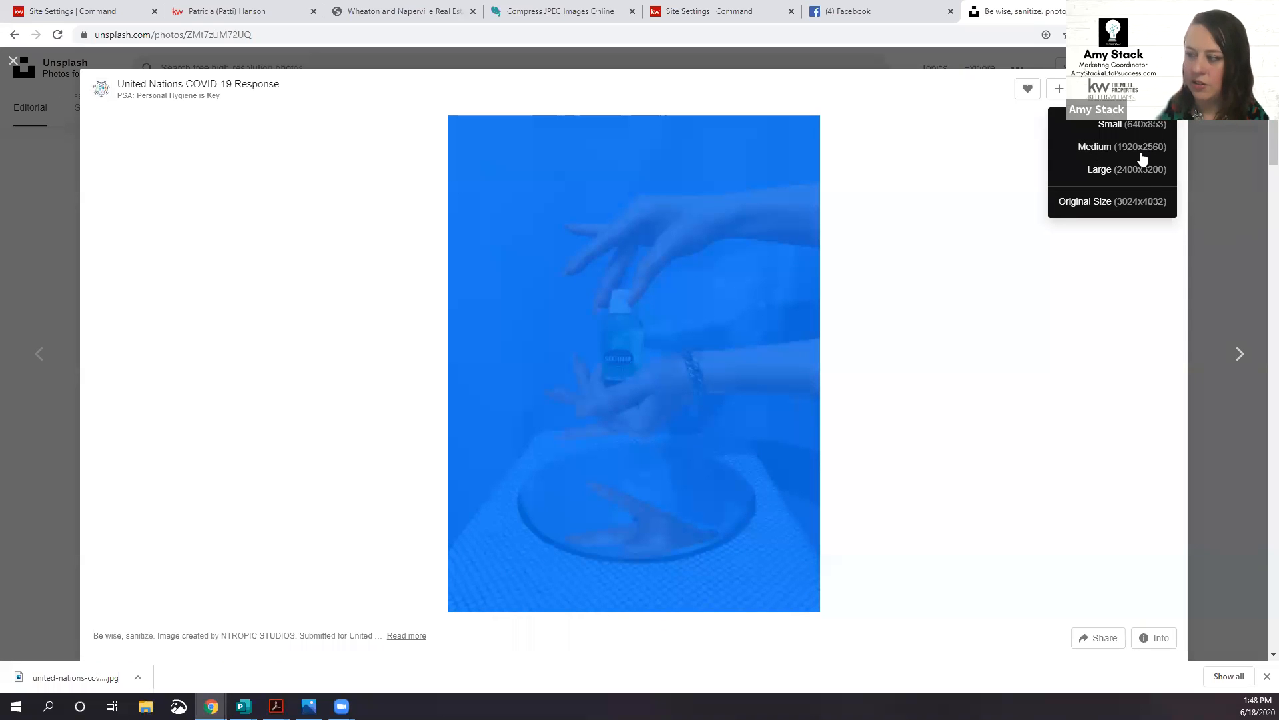
click(1217, 165)
Step: Search Unsplash for 'town' and scroll through the 90.8k photo results
click(1171, 168)
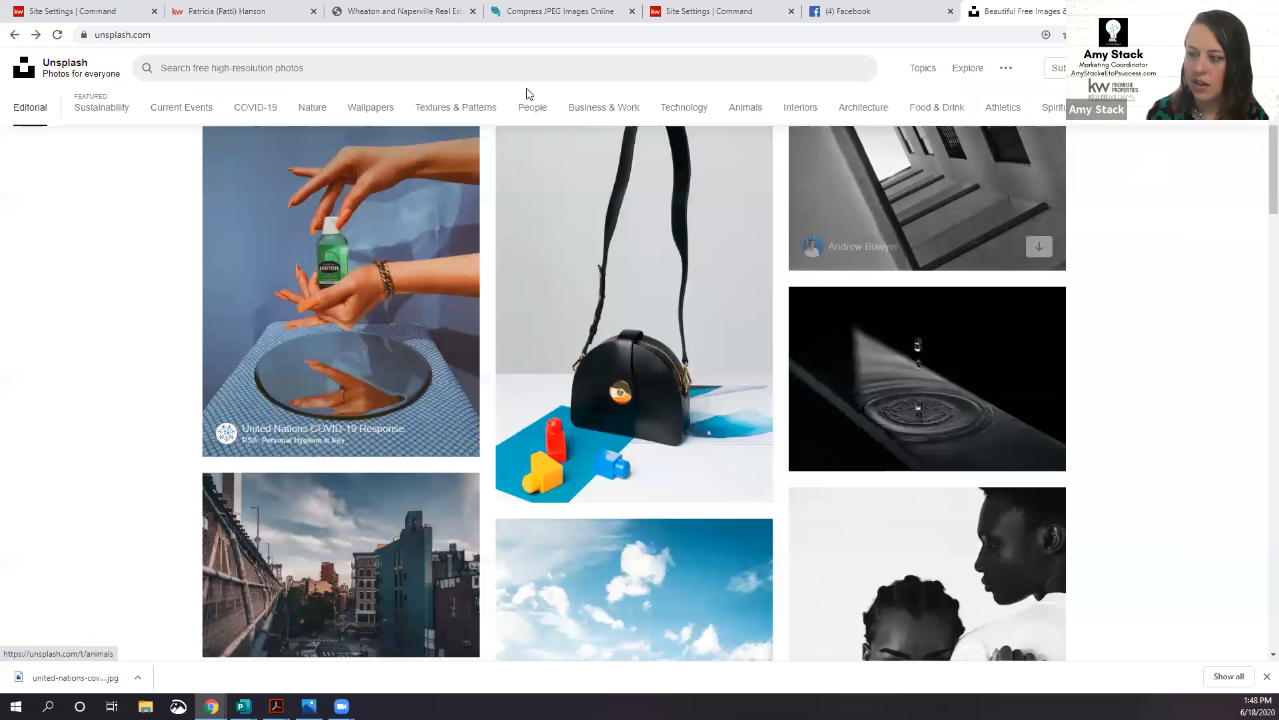
text(town)
key(Return)
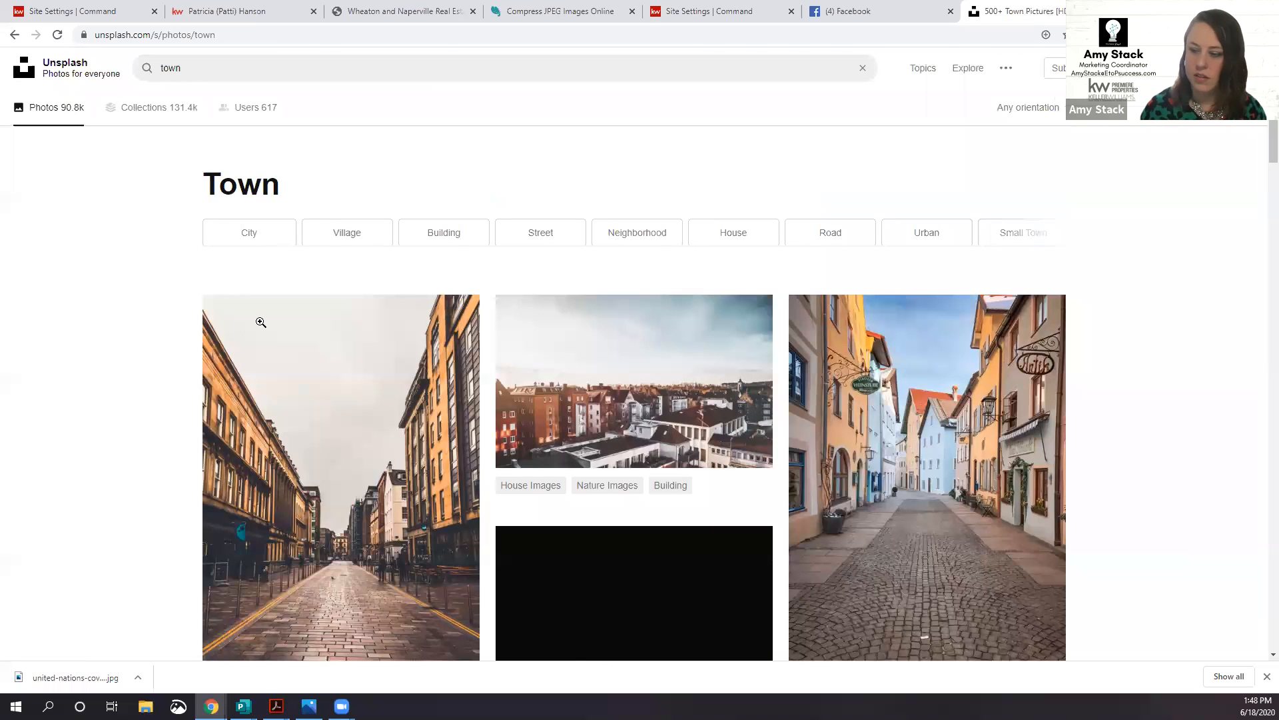
scroll(260, 323, down, 6)
scroll(253, 338, down, 3)
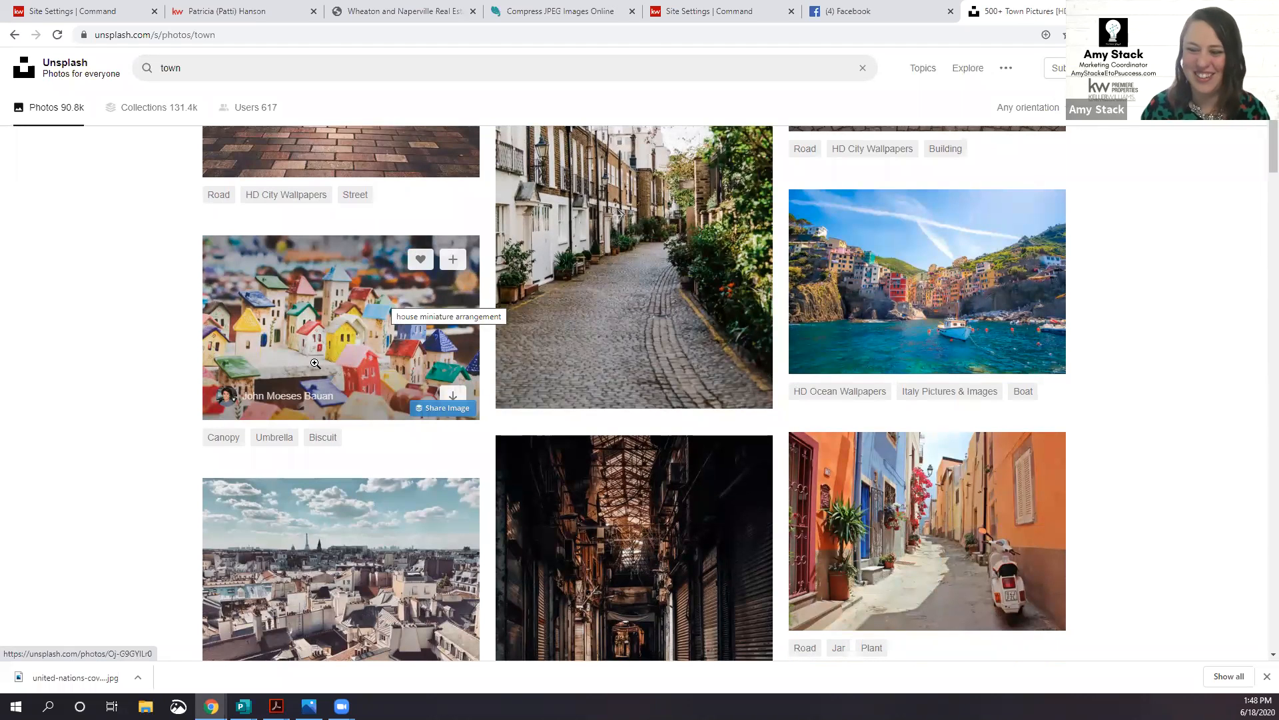
scroll(342, 311, down, 5)
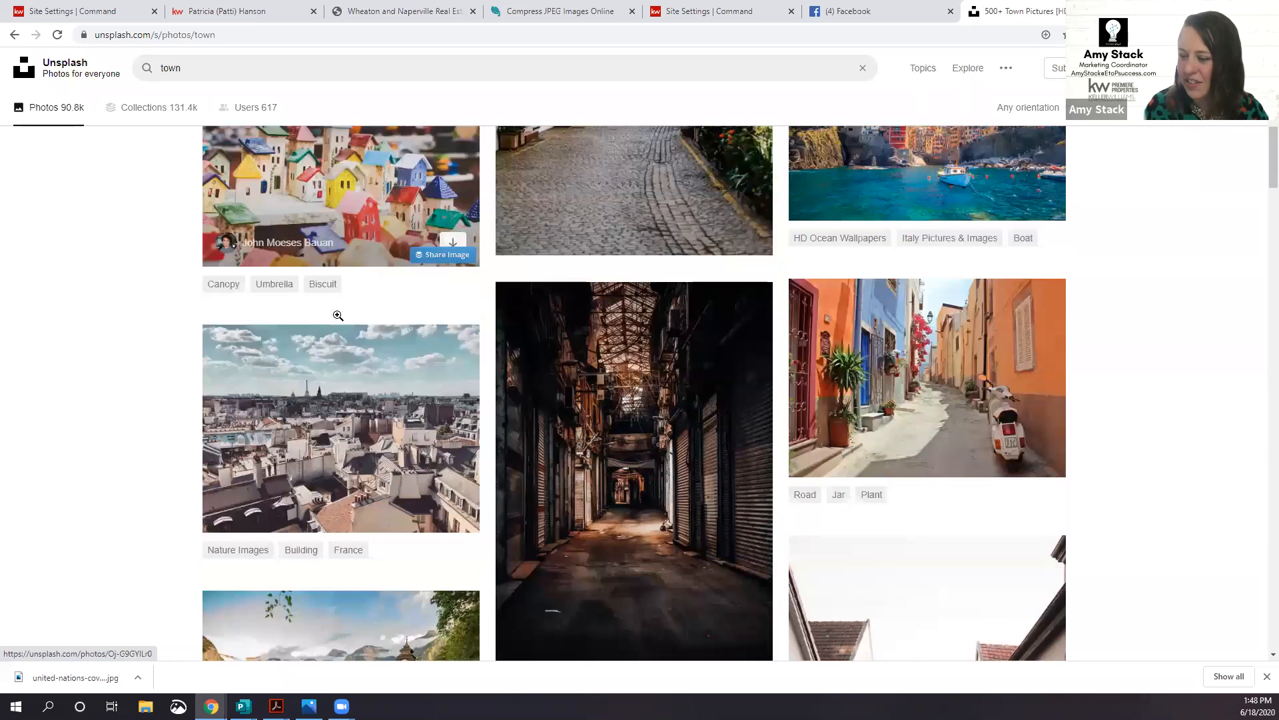
scroll(338, 315, up, 2)
scroll(277, 286, down, 4)
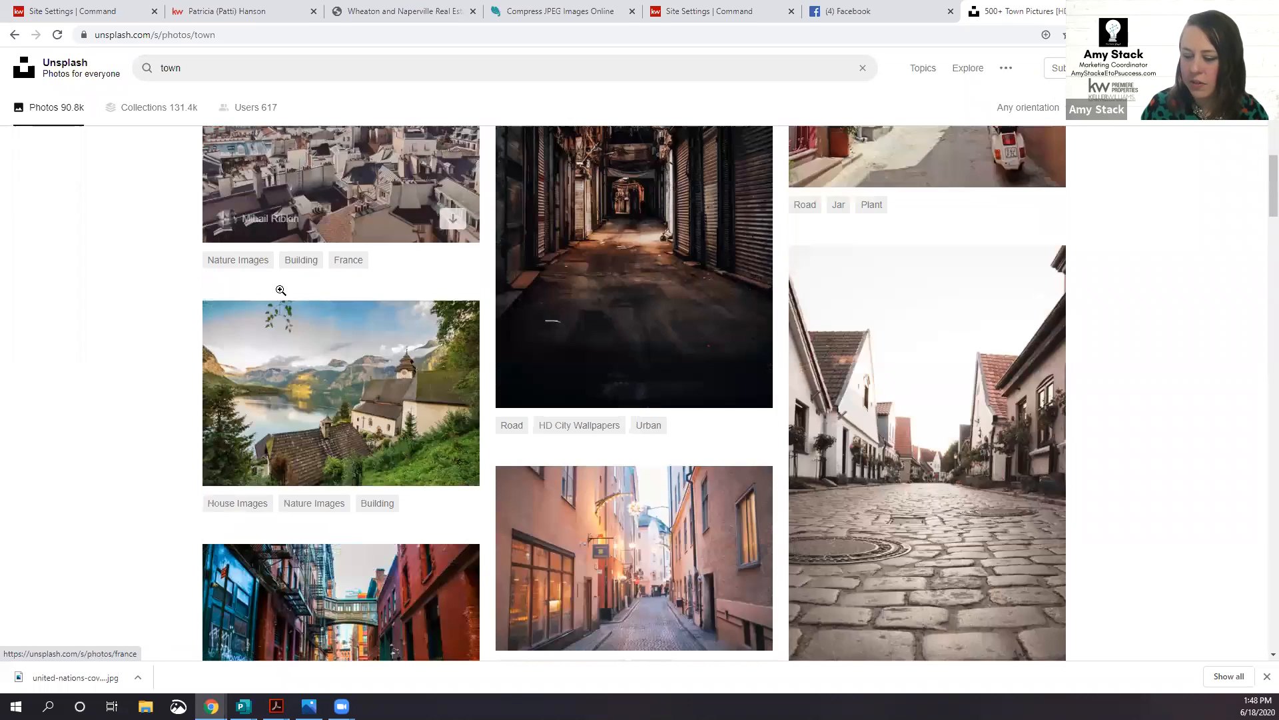
click(248, 67)
Step: Search Unsplash for 'suburb' and browse the 9.4k aerial neighborhood photos
text(suburb)
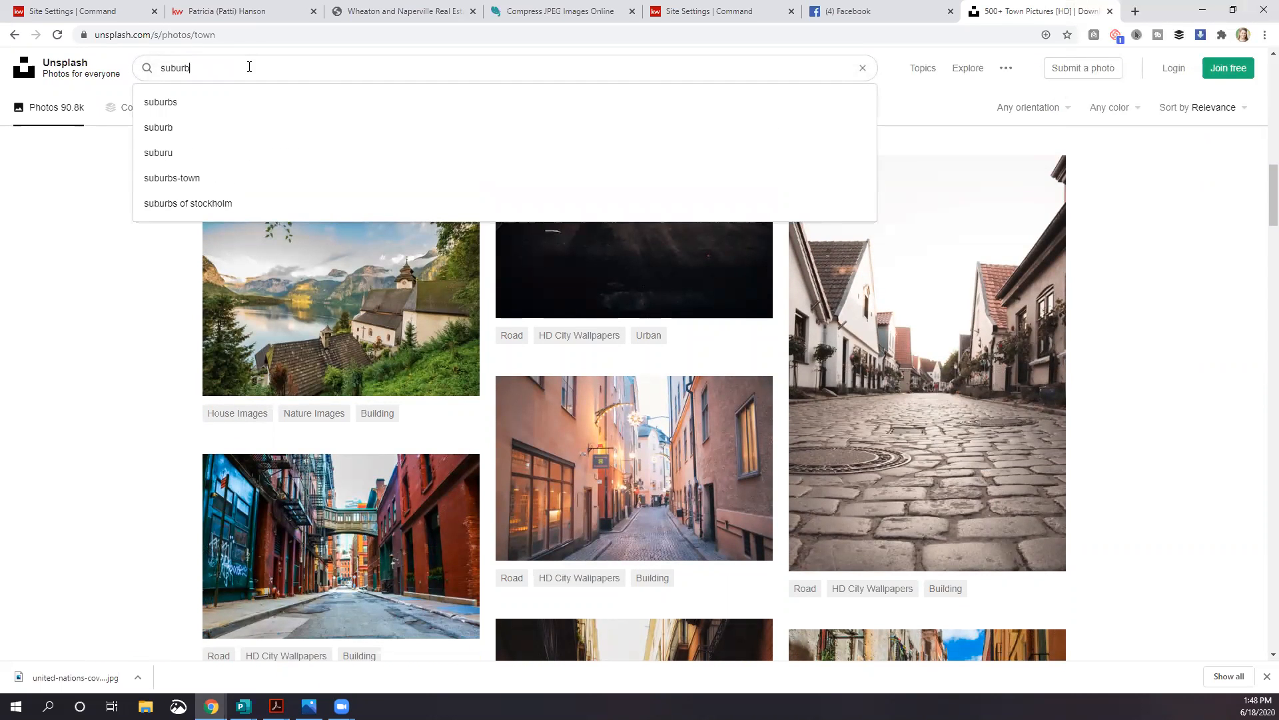
key(Return)
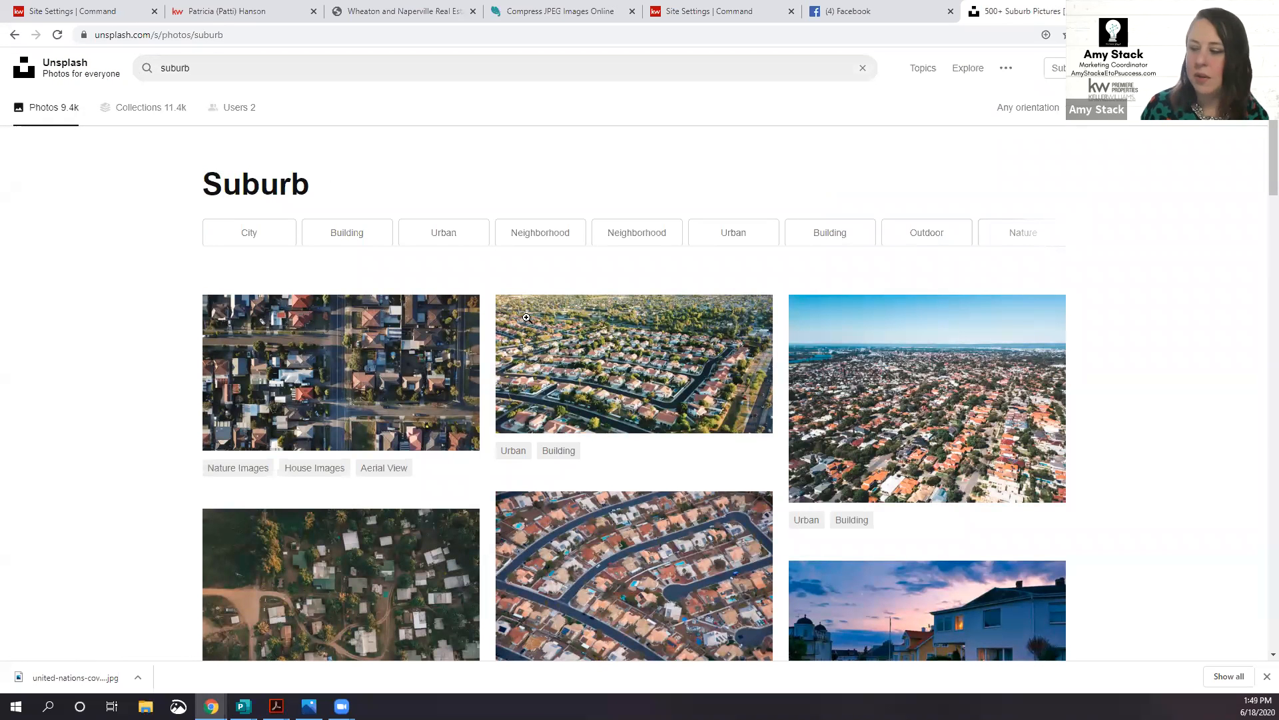
scroll(534, 386, down, 3)
scroll(534, 386, down, 6)
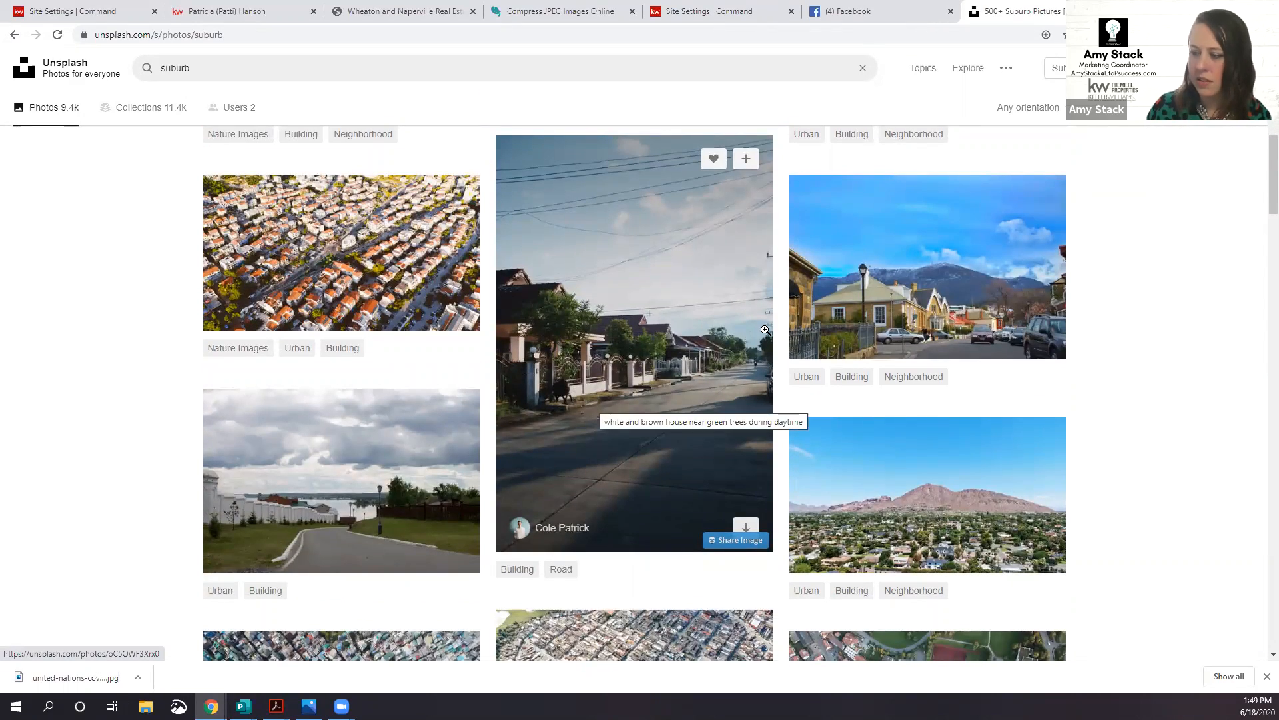
scroll(311, 387, down, 2)
scroll(281, 385, down, 4)
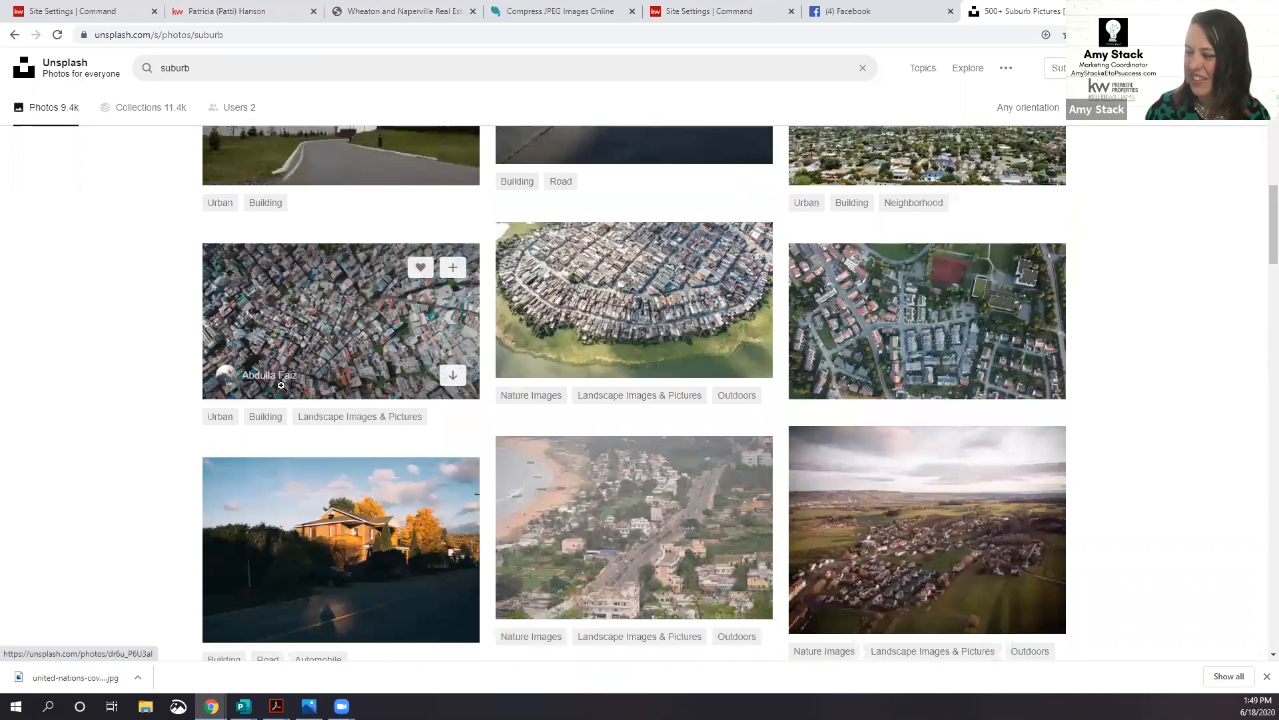
scroll(282, 385, down, 3)
scroll(281, 385, down, 8)
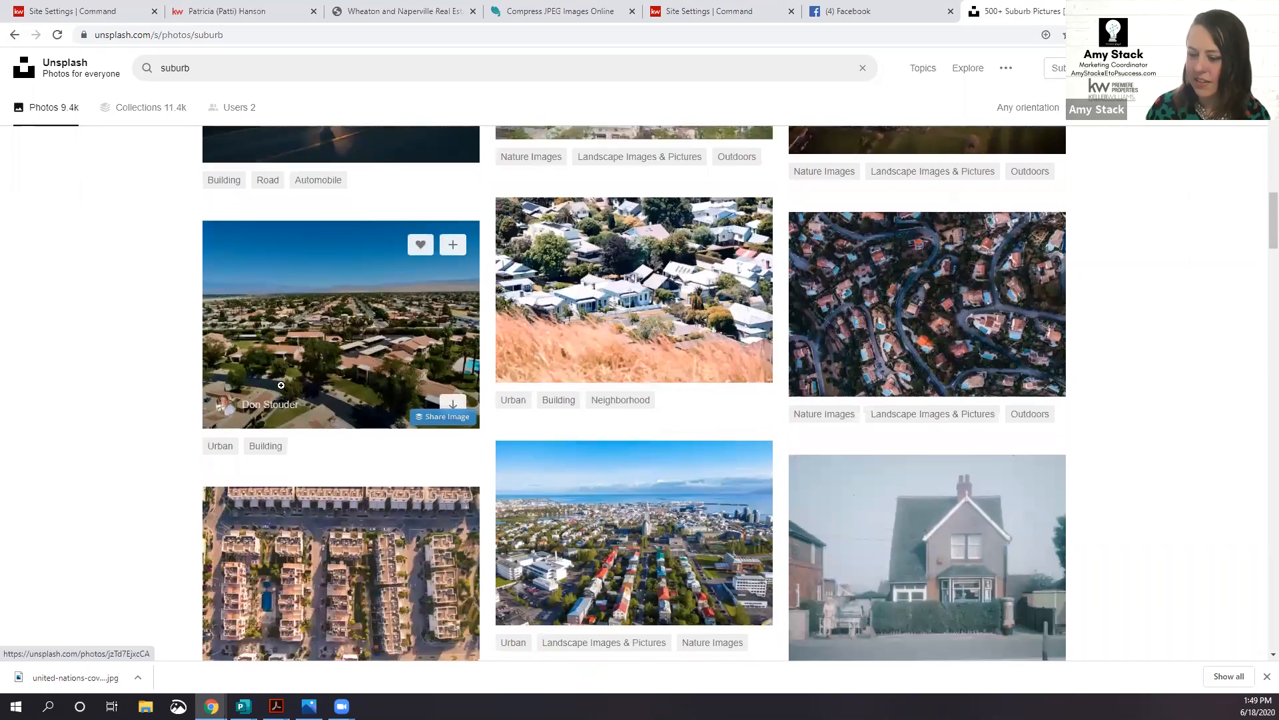
scroll(282, 391, down, 7)
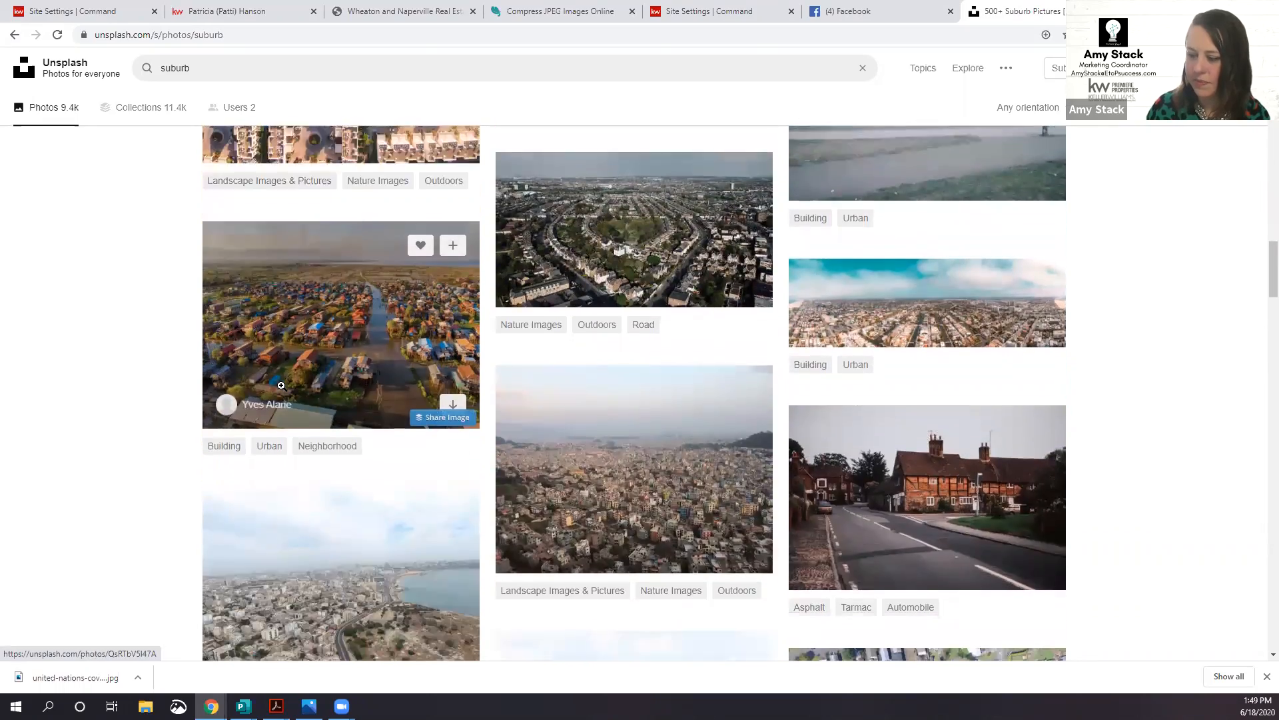
scroll(282, 384, down, 8)
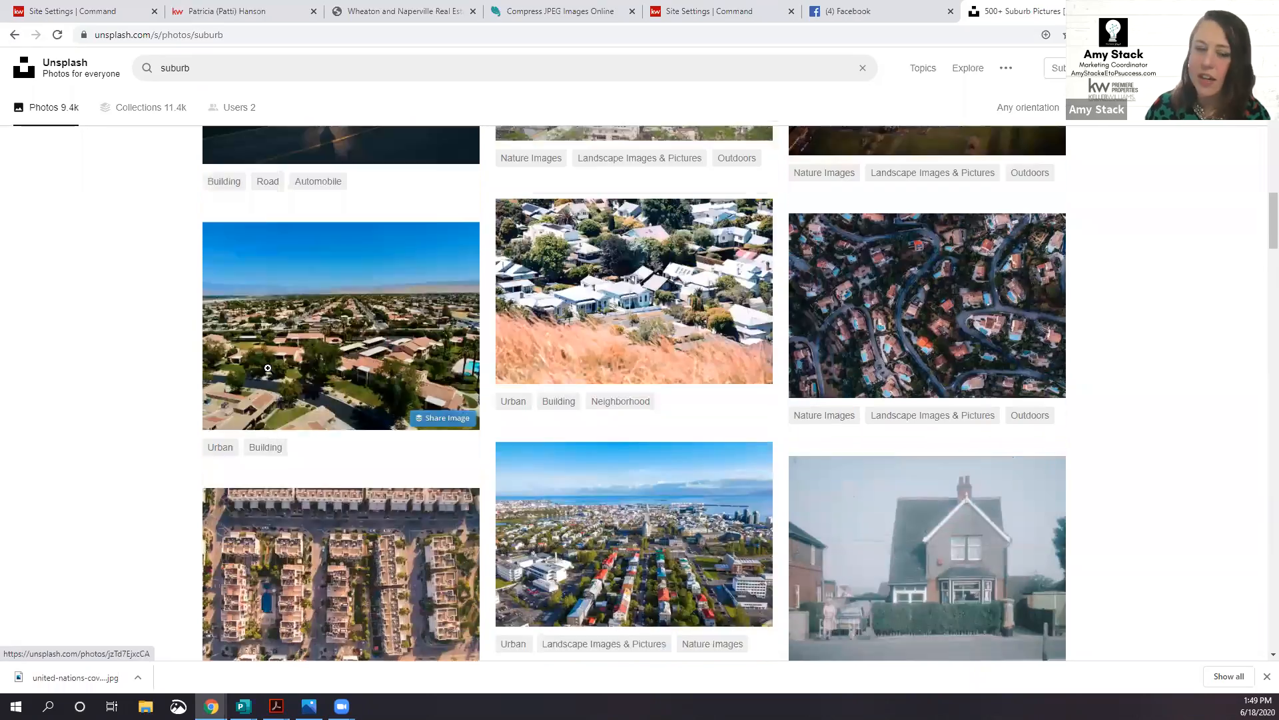
scroll(267, 368, up, 20)
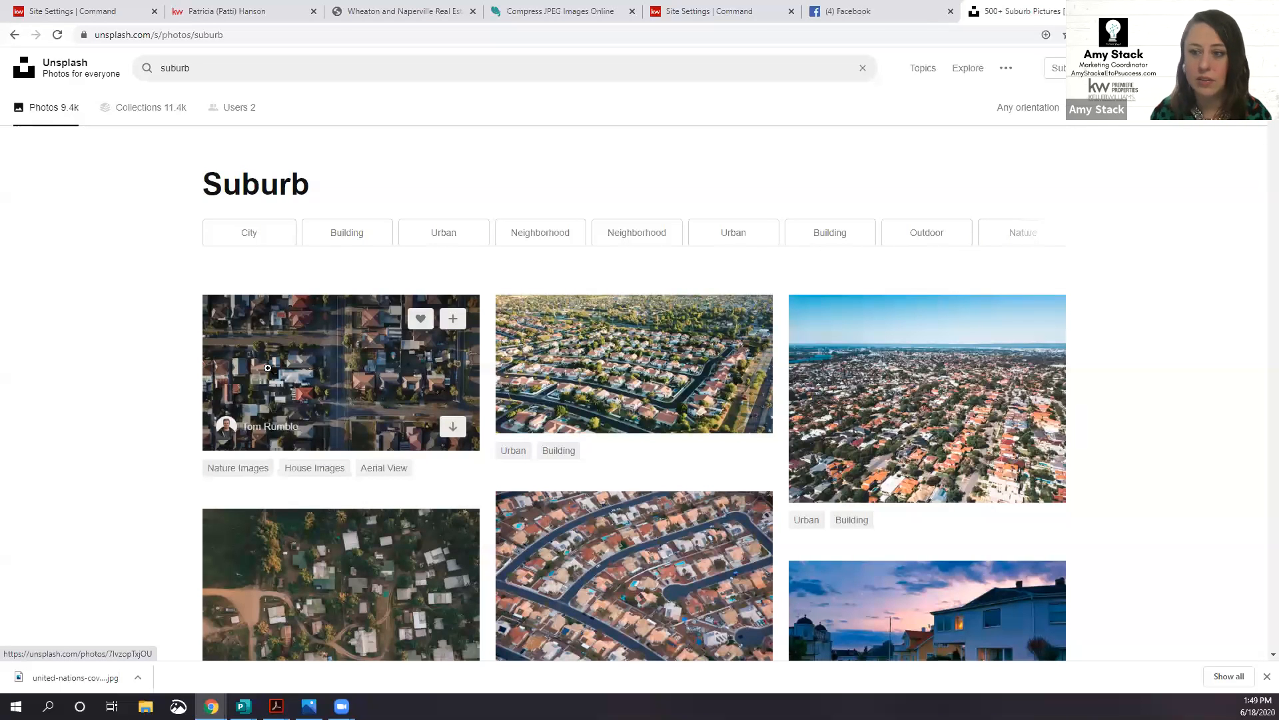
Step: Check the live About Me page, then return to the General settings' five hero images
click(239, 14)
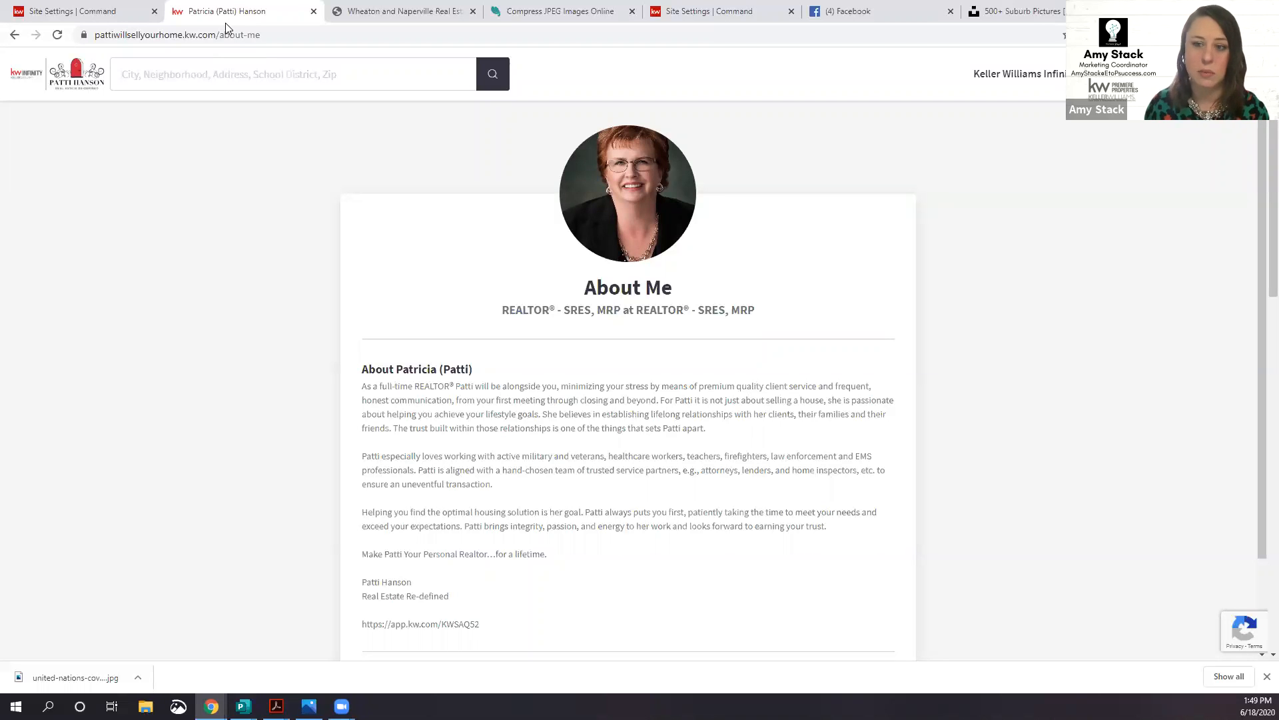
click(68, 12)
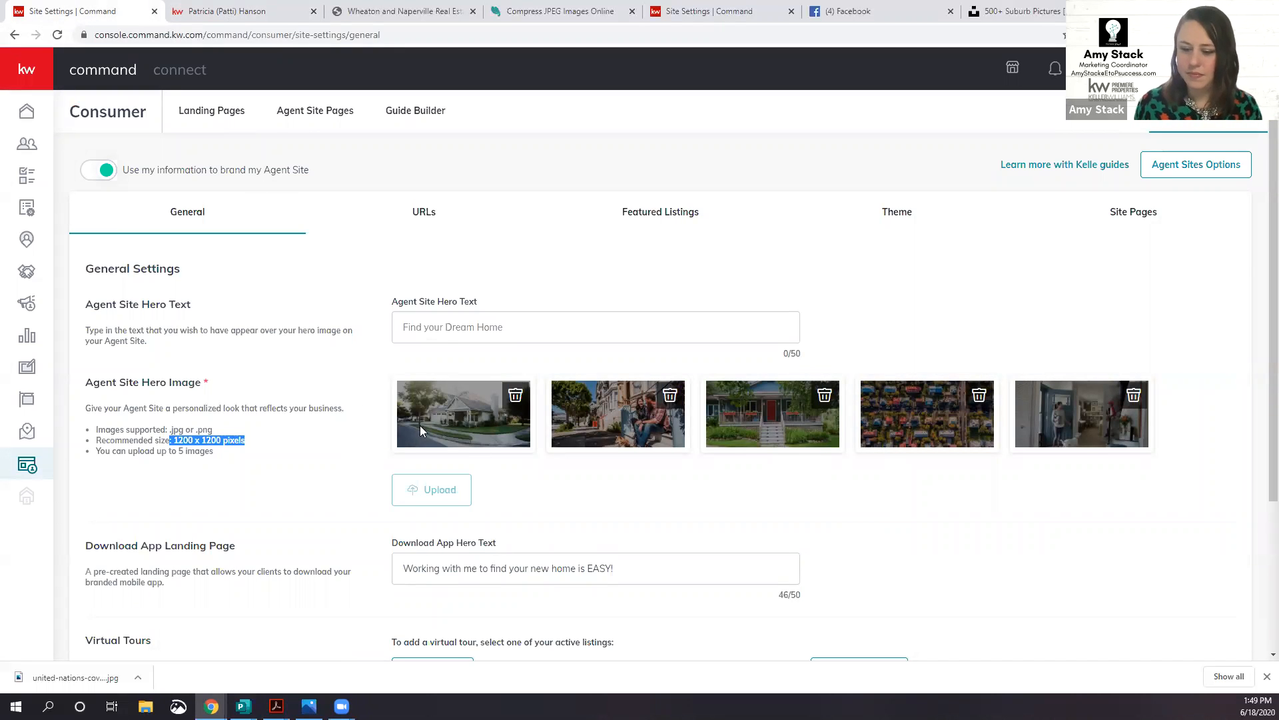
scroll(338, 407, down, 3)
scroll(335, 408, up, 3)
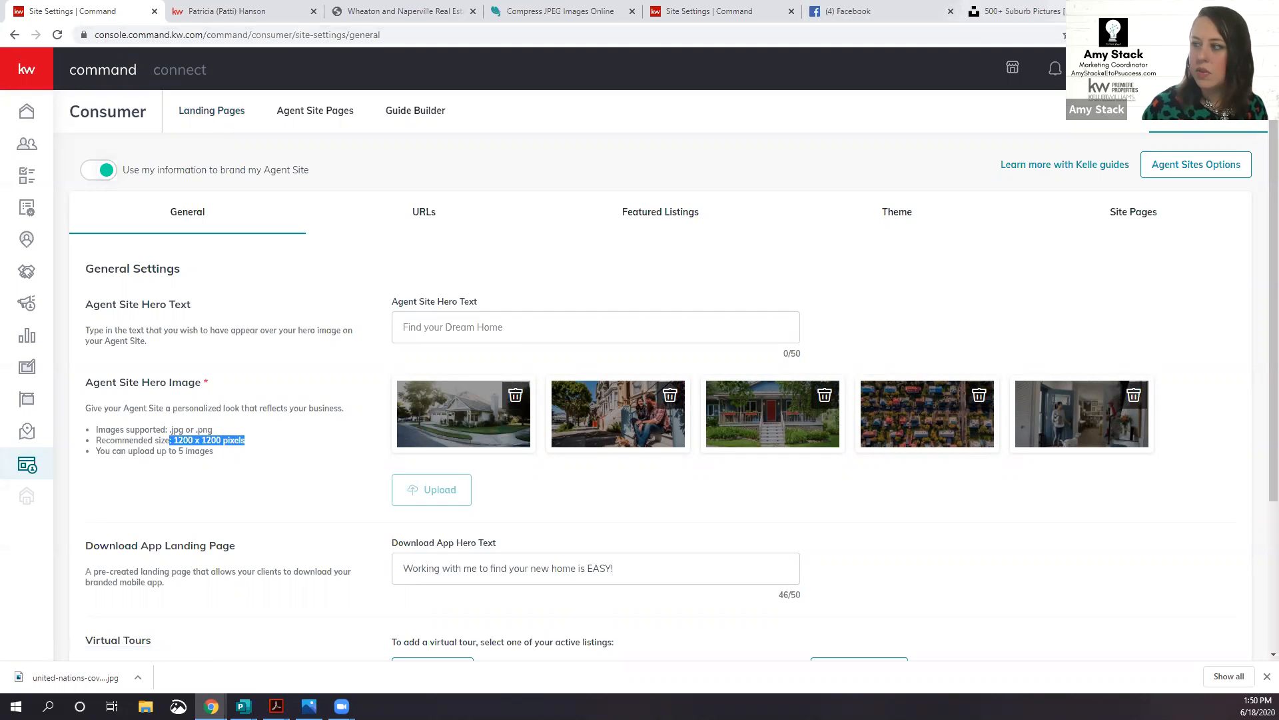
Step: Load the pasted pages.kw.com property page URL in a new Chrome tab
key(ctrl+t)
text(p)
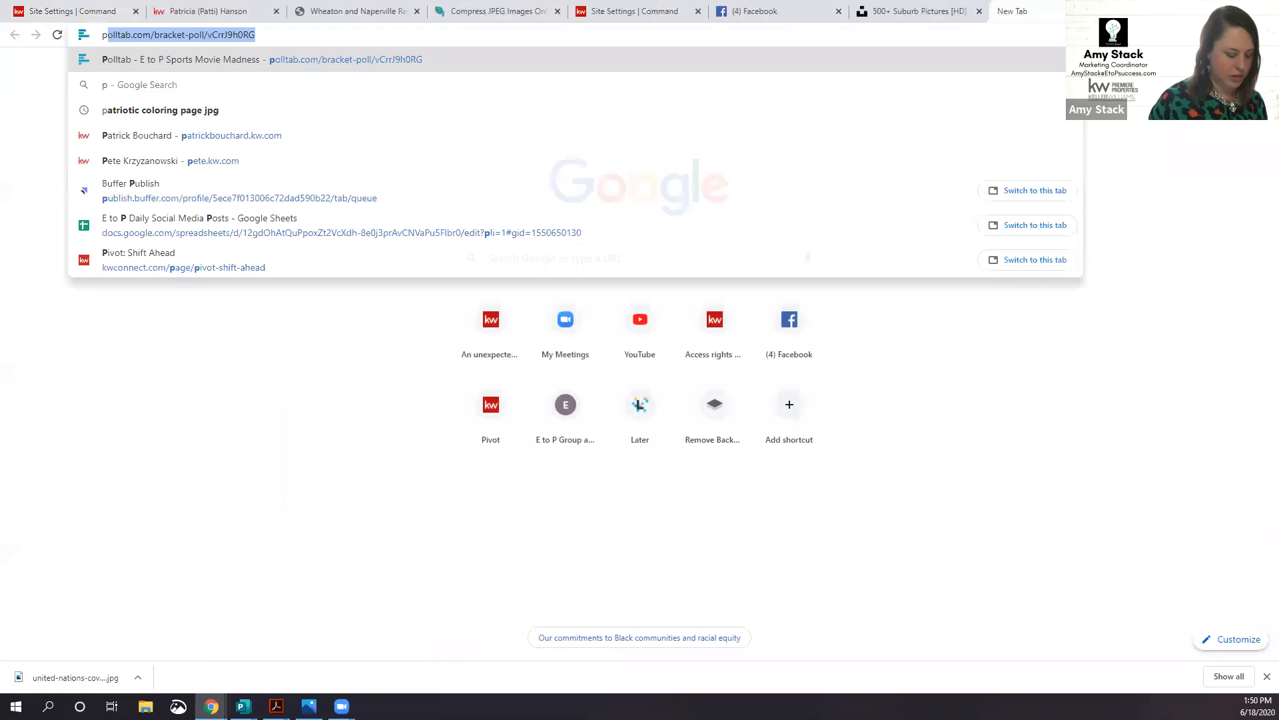
text(en)
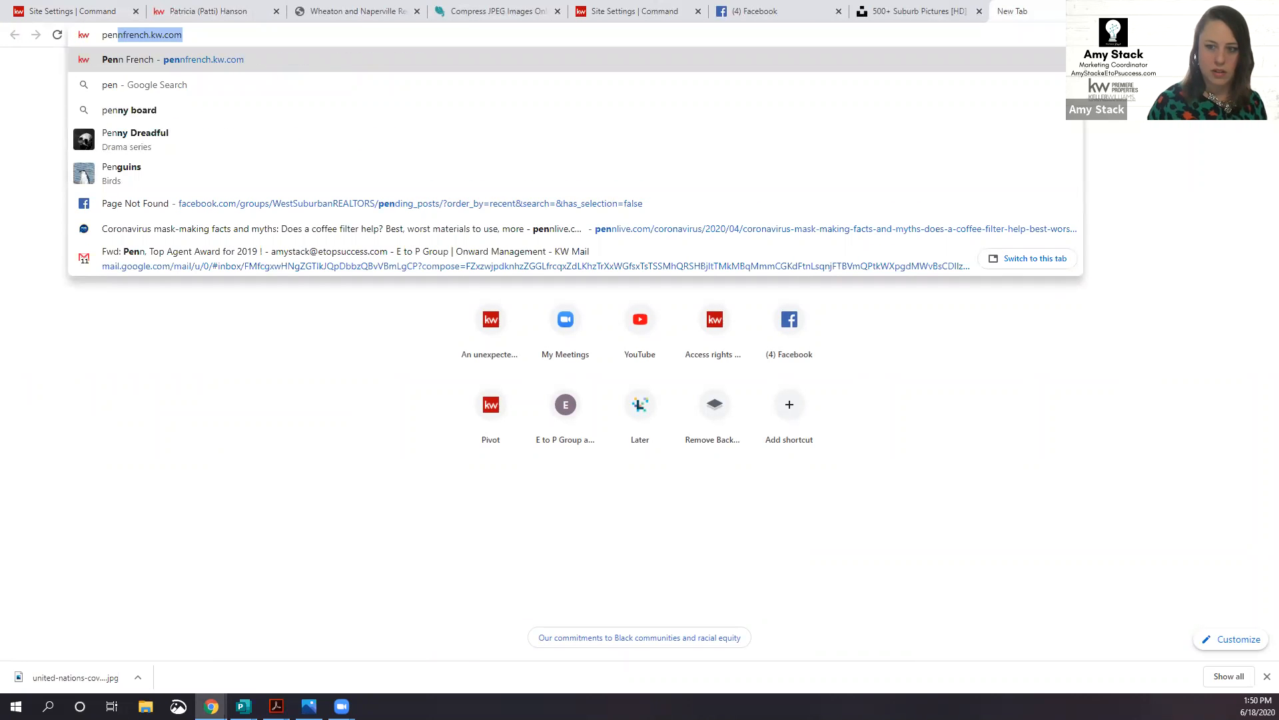
key(BackSpace)
key(BackSpace)
key(BackSpace)
key(BackSpace)
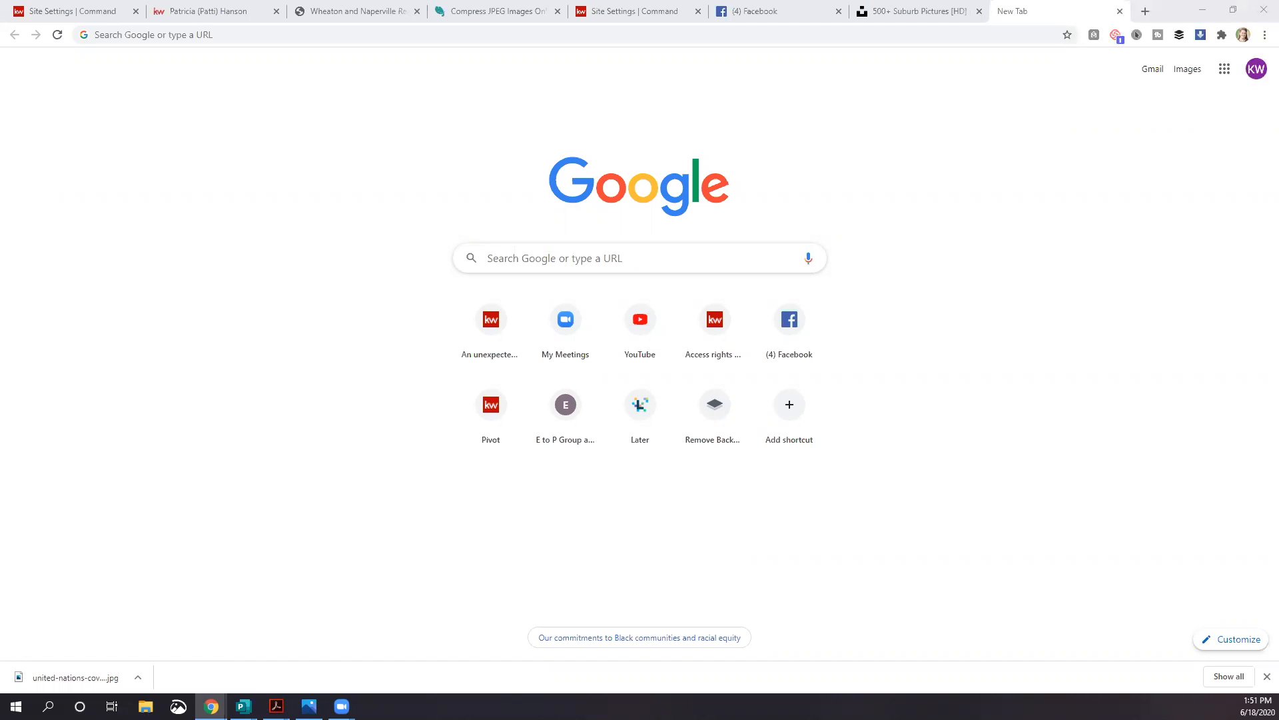
text(https://pages.kw.com/penn-french/488554/br42hga3pu50ov4ldmqg.html)
key(Return)
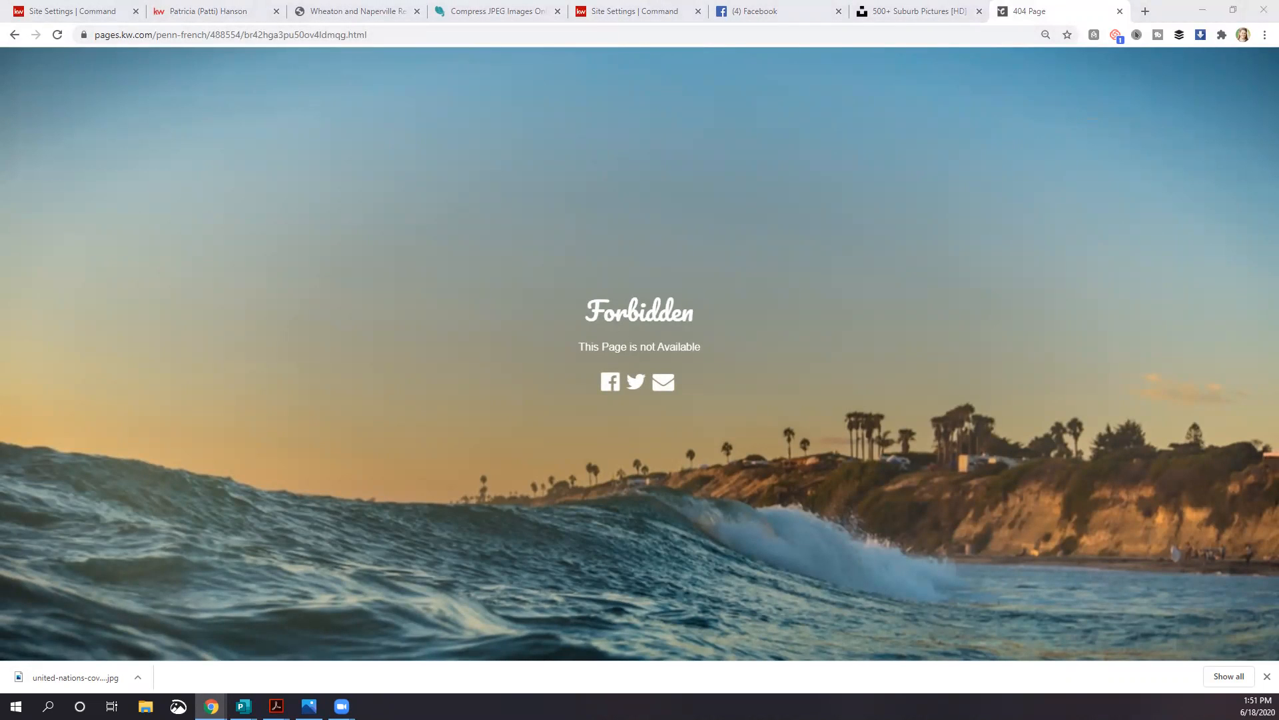
click(277, 35)
text(https://pages.kw.com/penn-french/488554/br42fhi3ou50ov4ldmn0.html)
key(Return)
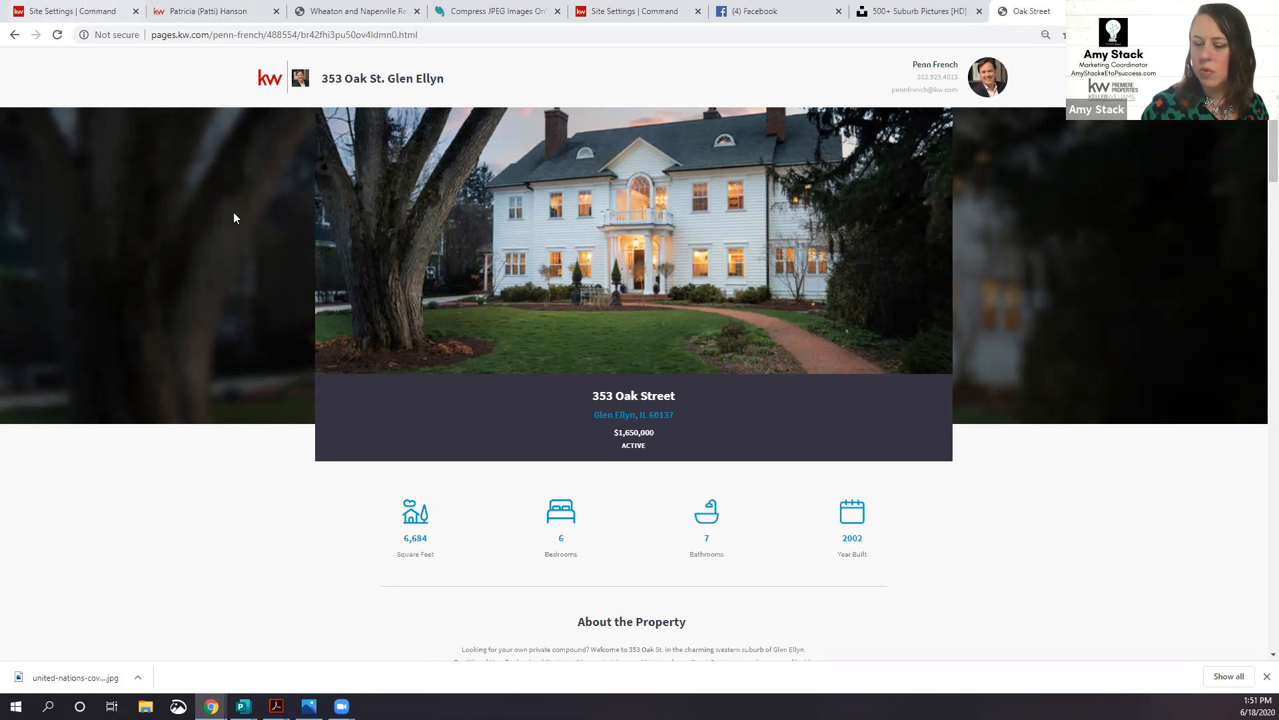
click(224, 12)
scroll(537, 557, down, 2)
scroll(535, 553, down, 10)
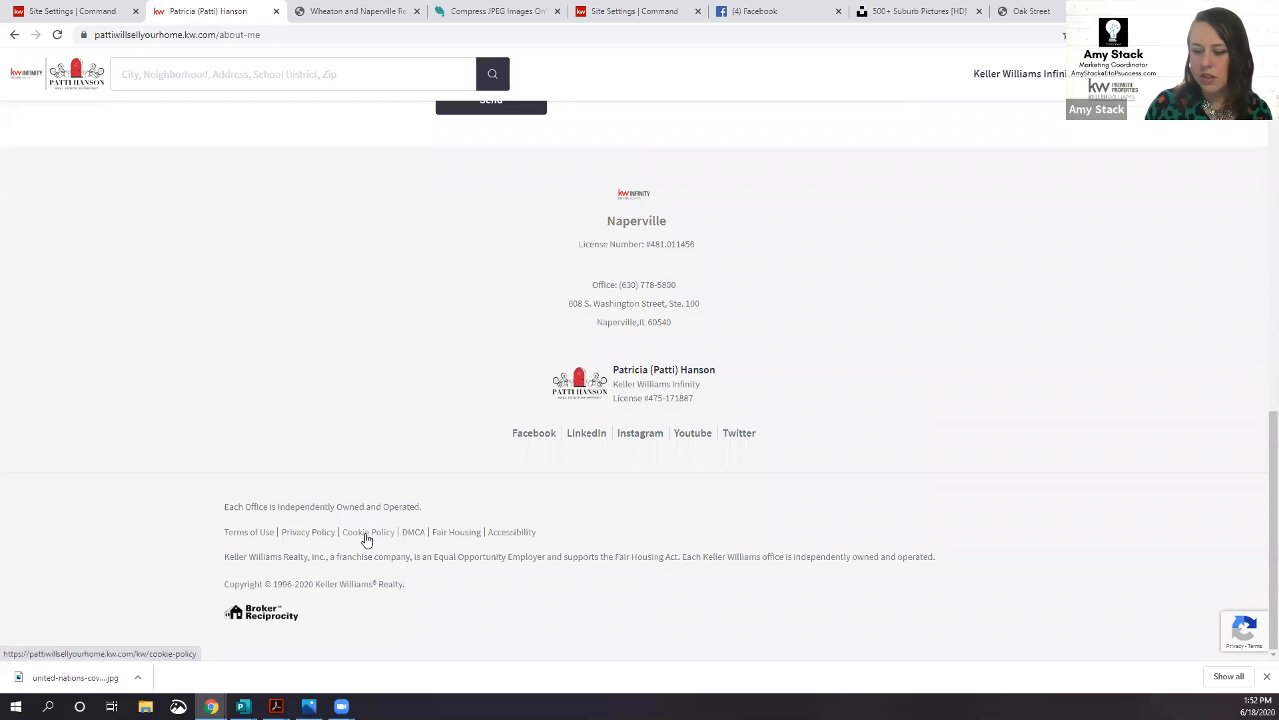
click(246, 533)
scroll(314, 493, down, 1)
scroll(314, 493, down, 20)
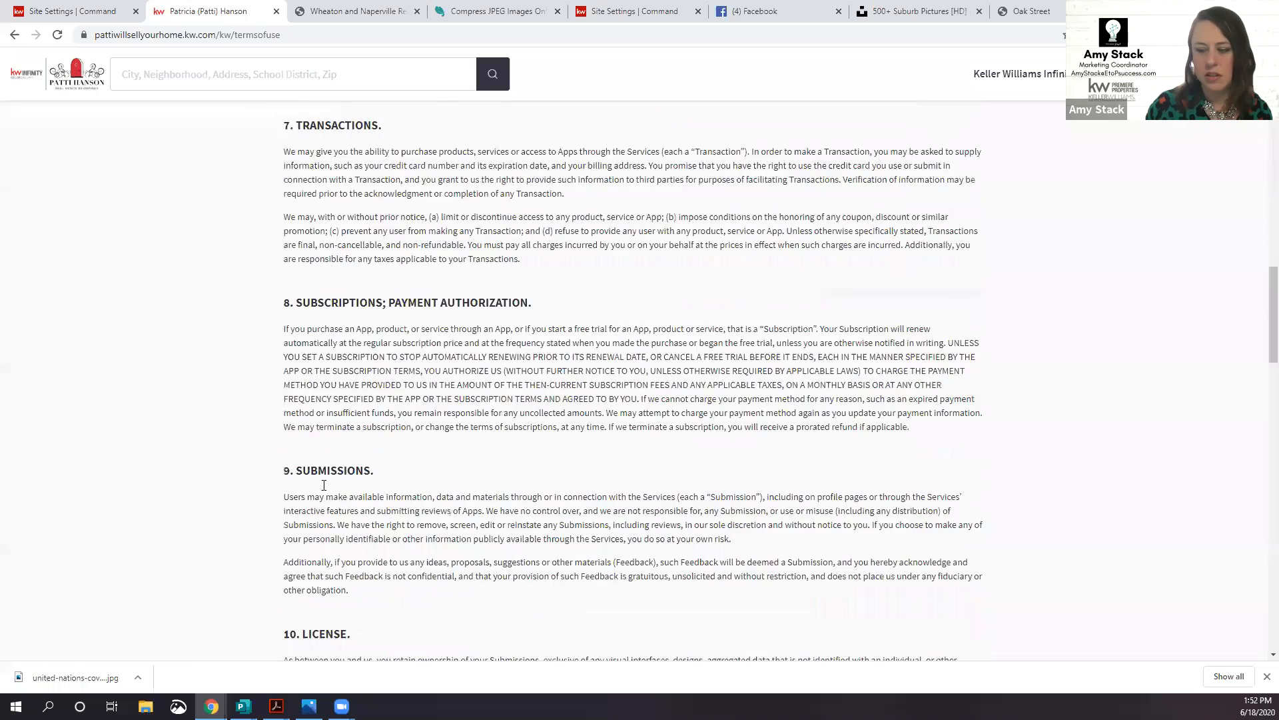
scroll(324, 486, up, 7)
click(14, 34)
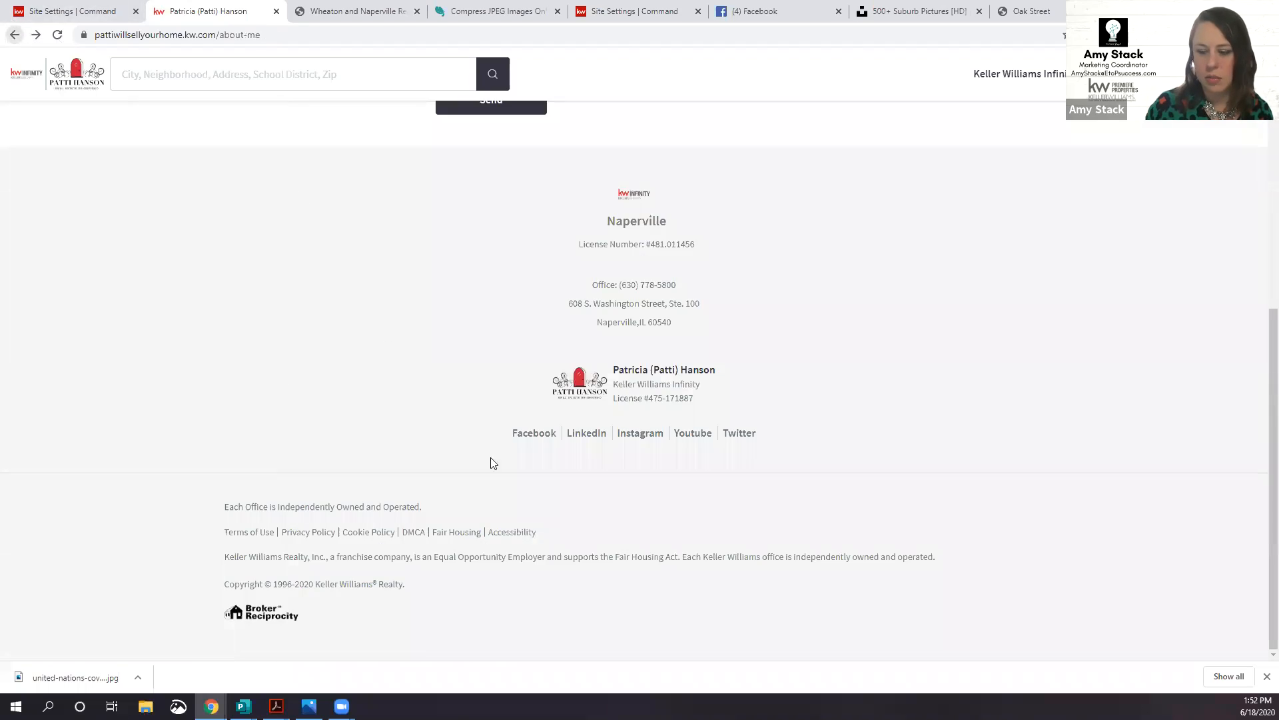
scroll(311, 541, up, 1)
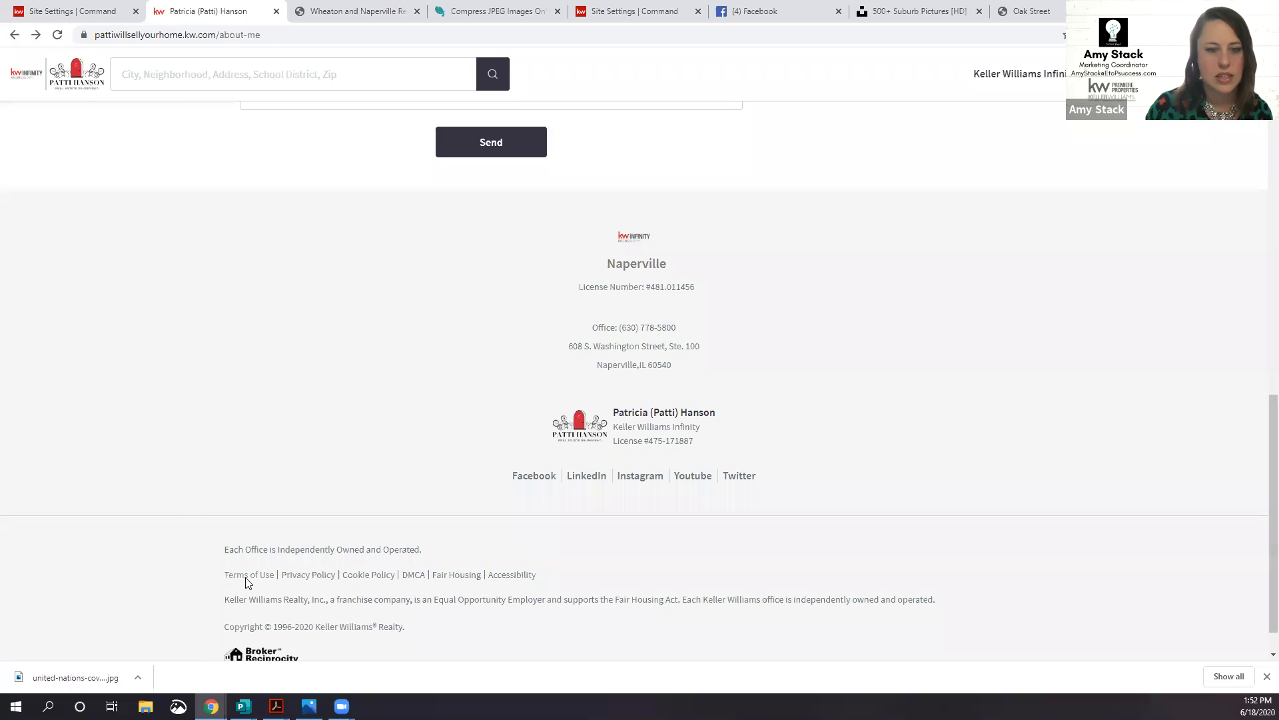
scroll(629, 563, down, 1)
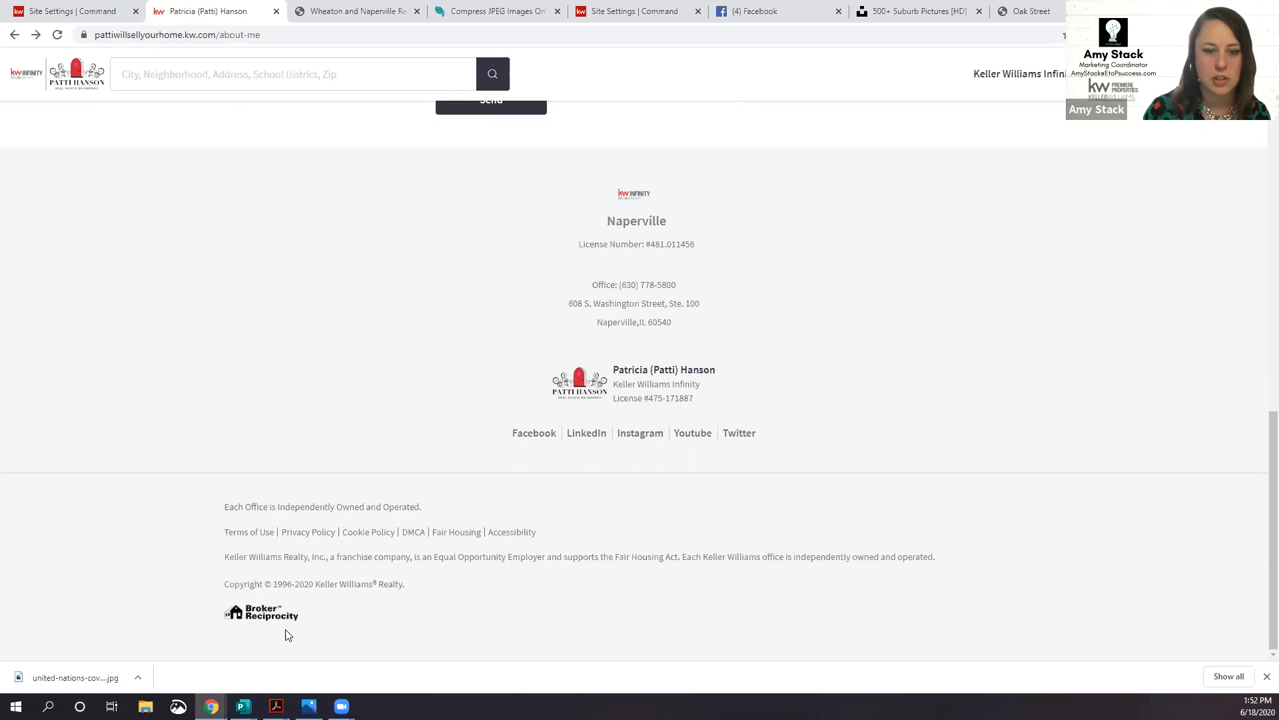
click(1057, 18)
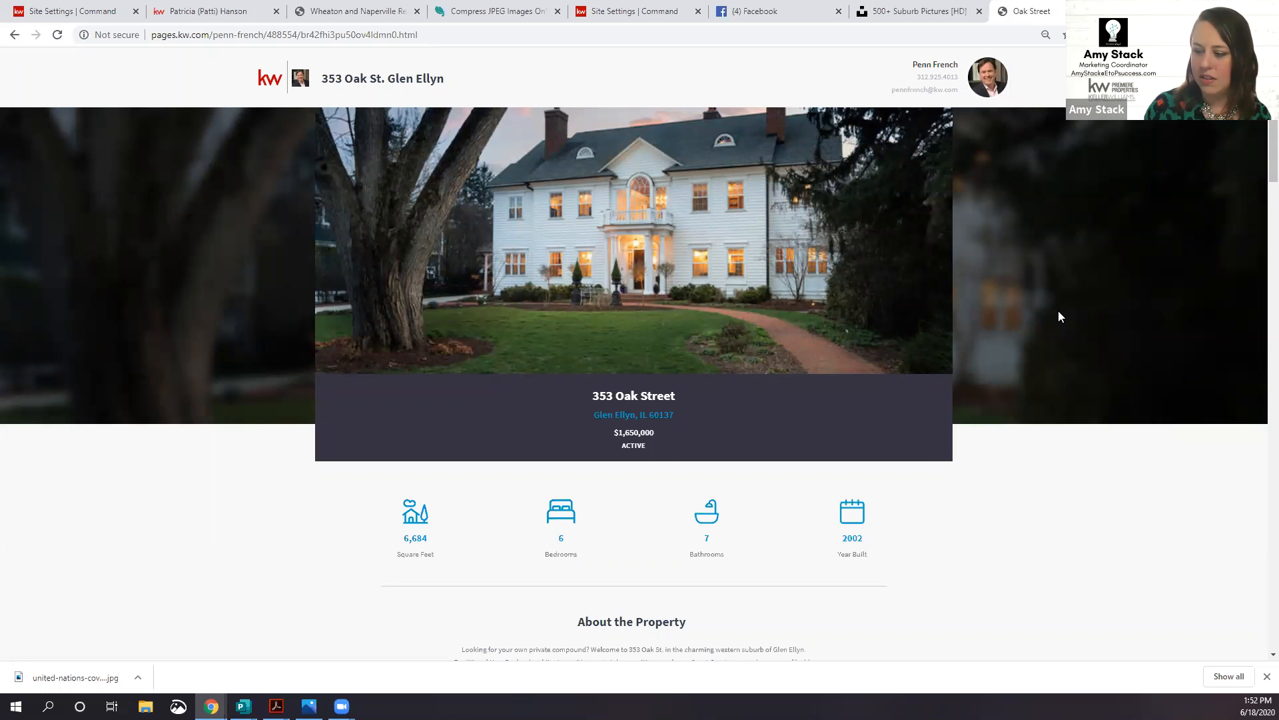
scroll(1060, 315, down, 5)
scroll(1061, 316, down, 9)
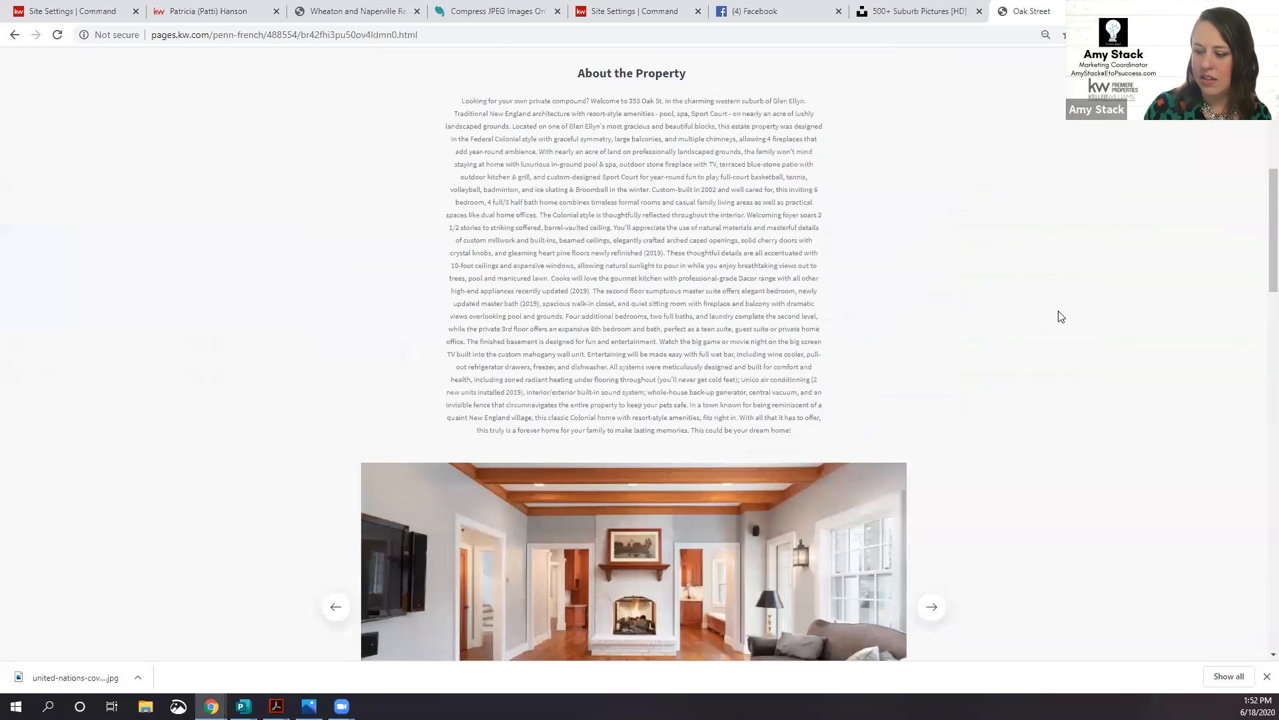
scroll(1061, 316, down, 12)
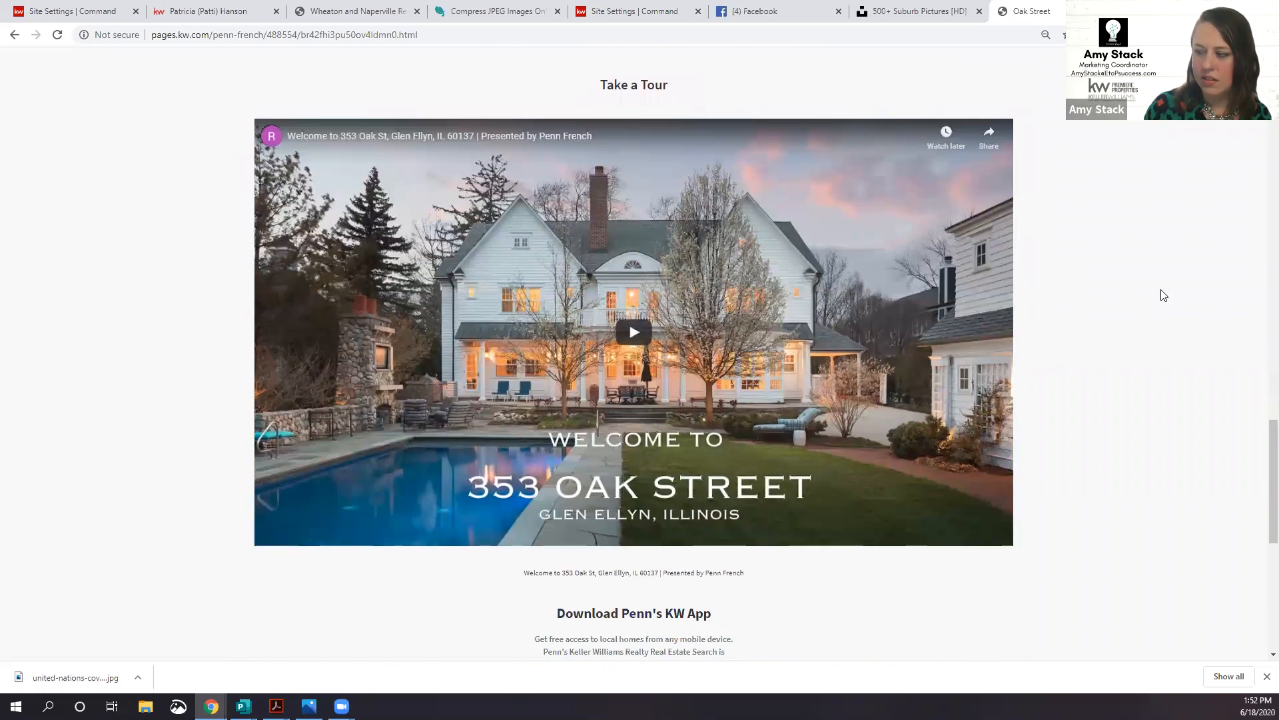
click(634, 335)
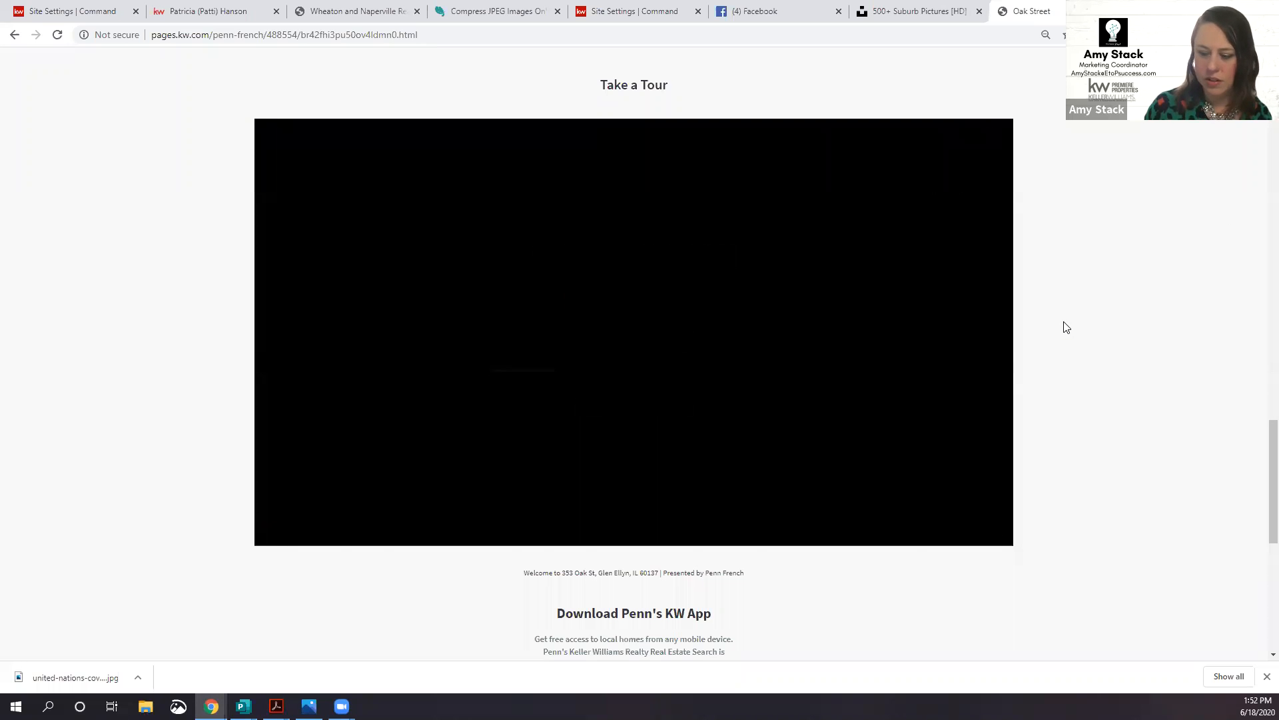
Step: Review the listing's property details, map and contact form, ending at the top
scroll(1067, 327, down, 3)
scroll(1069, 324, up, 2)
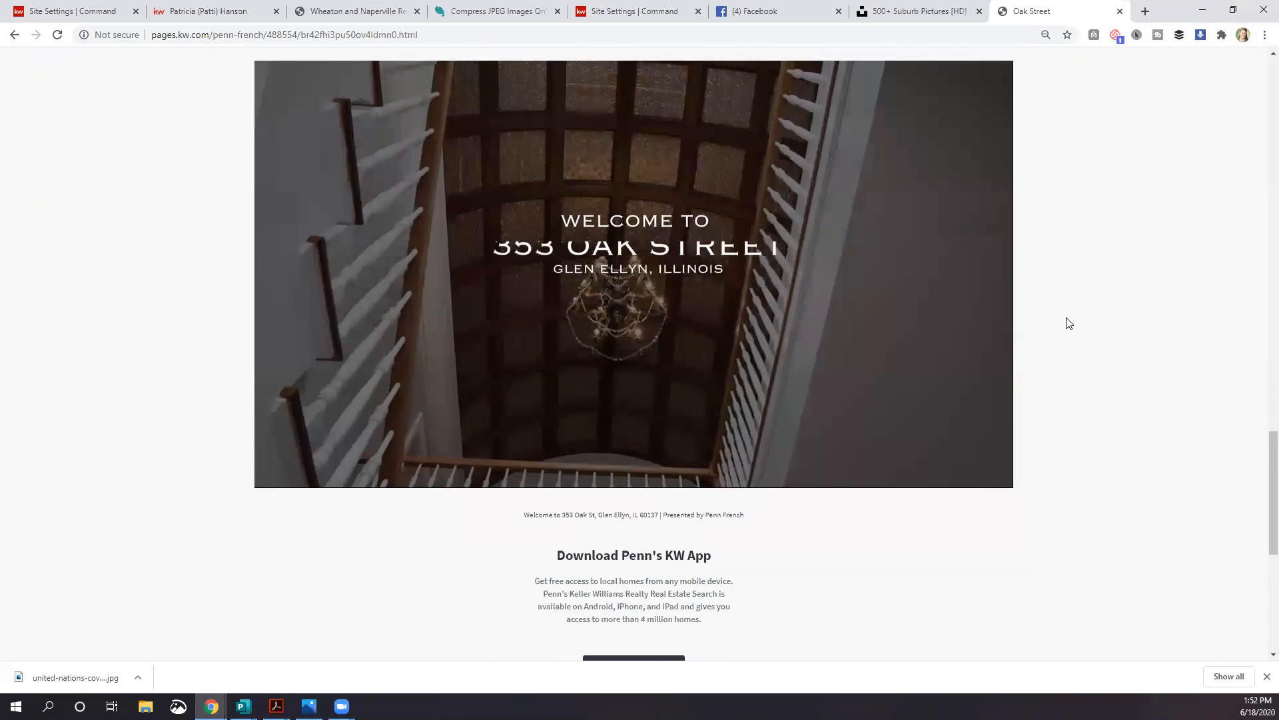
scroll(1069, 324, up, 1)
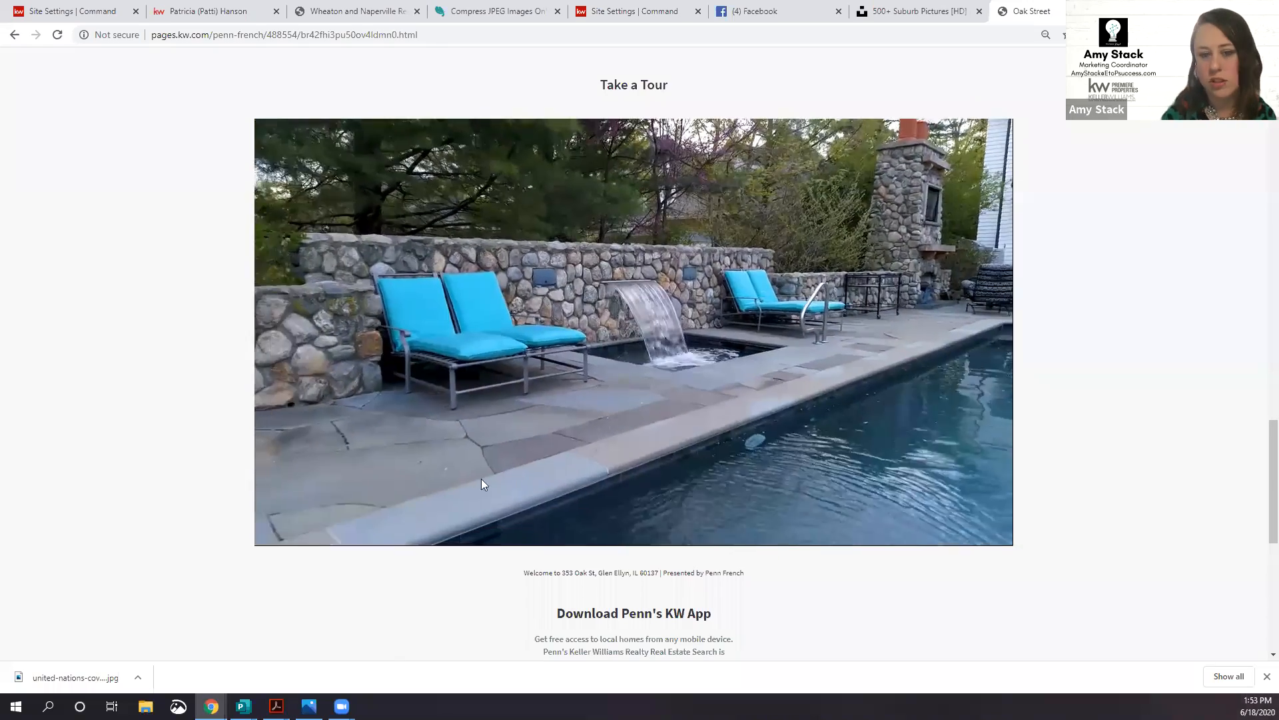
scroll(206, 427, up, 4)
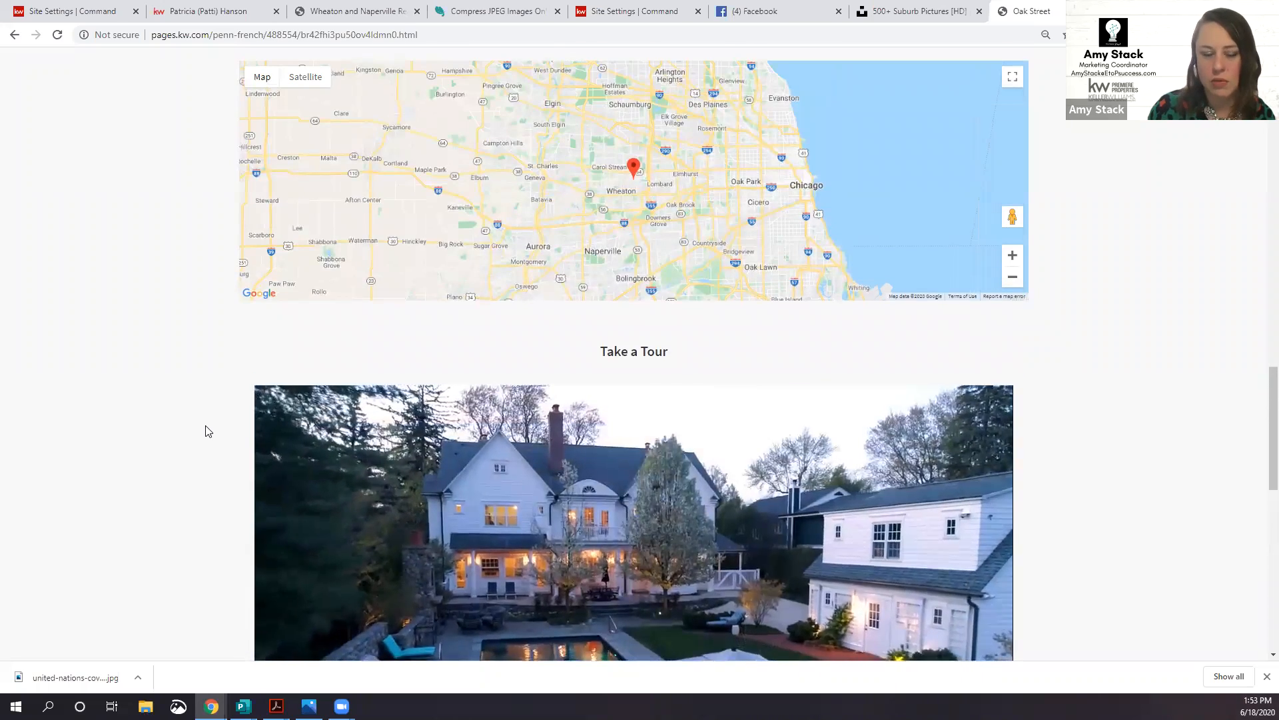
scroll(206, 431, up, 2)
scroll(206, 431, up, 15)
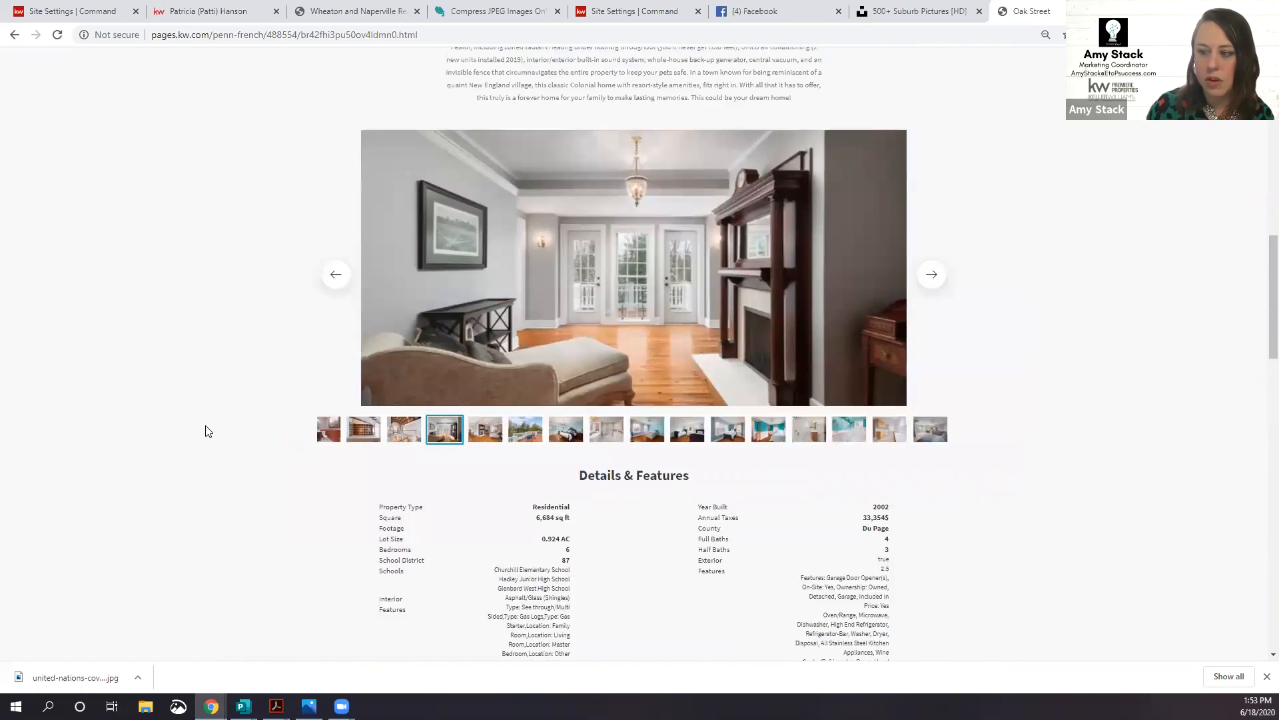
scroll(205, 432, up, 4)
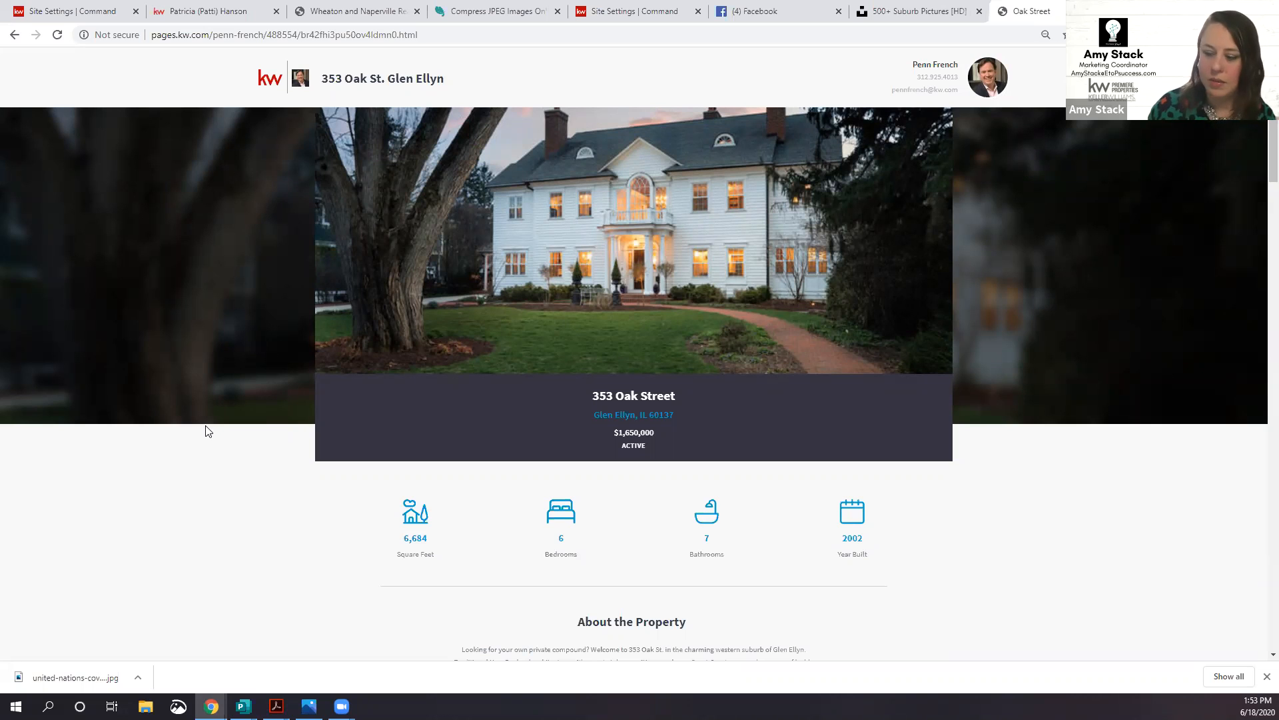
scroll(336, 508, down, 2)
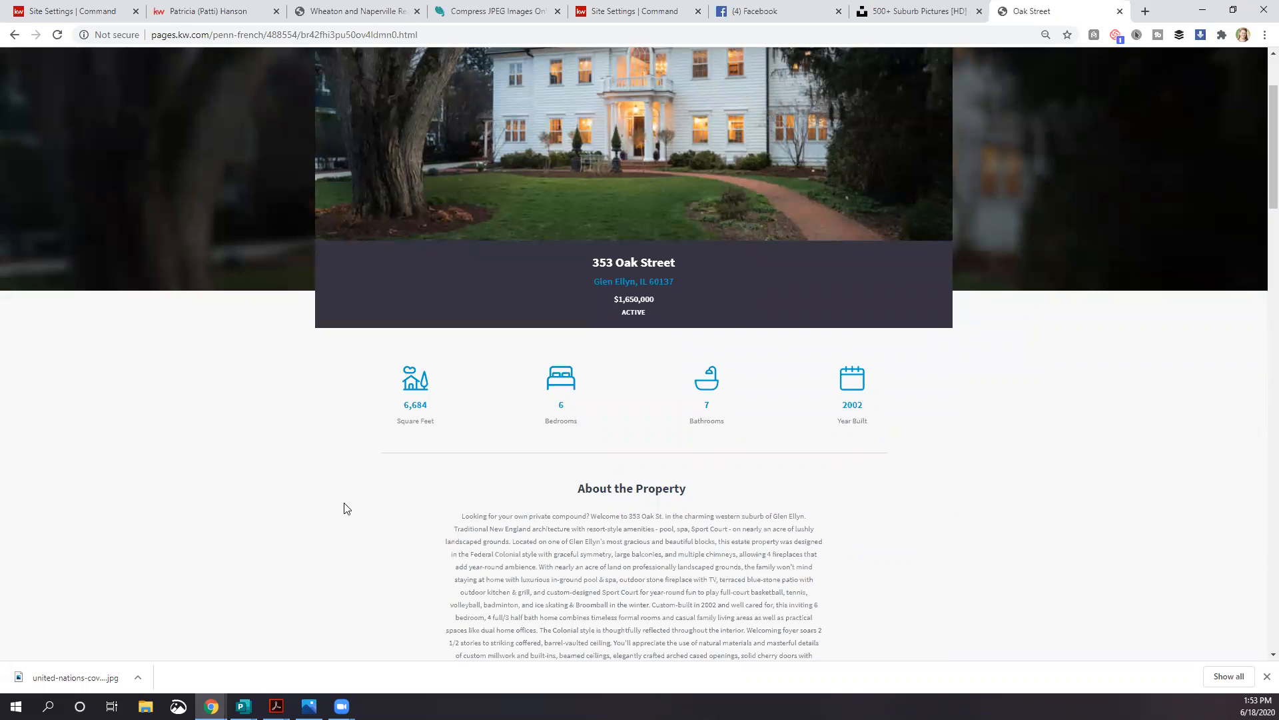
scroll(352, 510, up, 2)
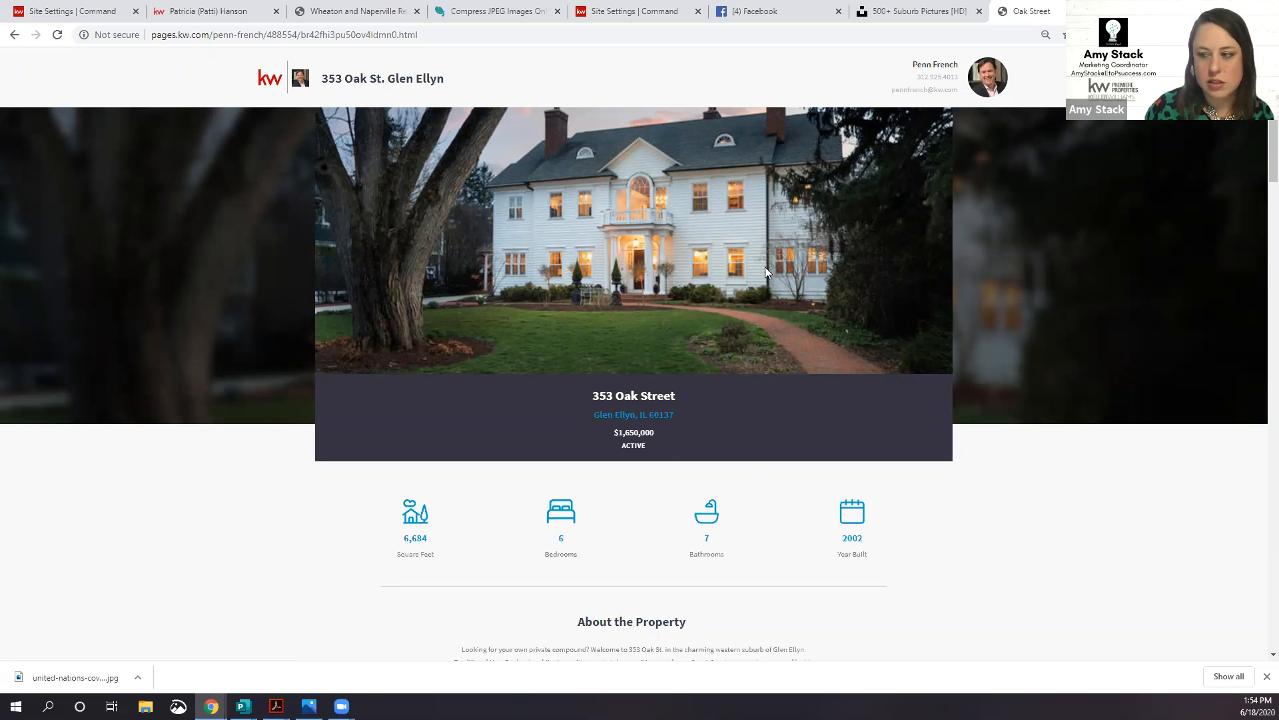
scroll(599, 418, down, 12)
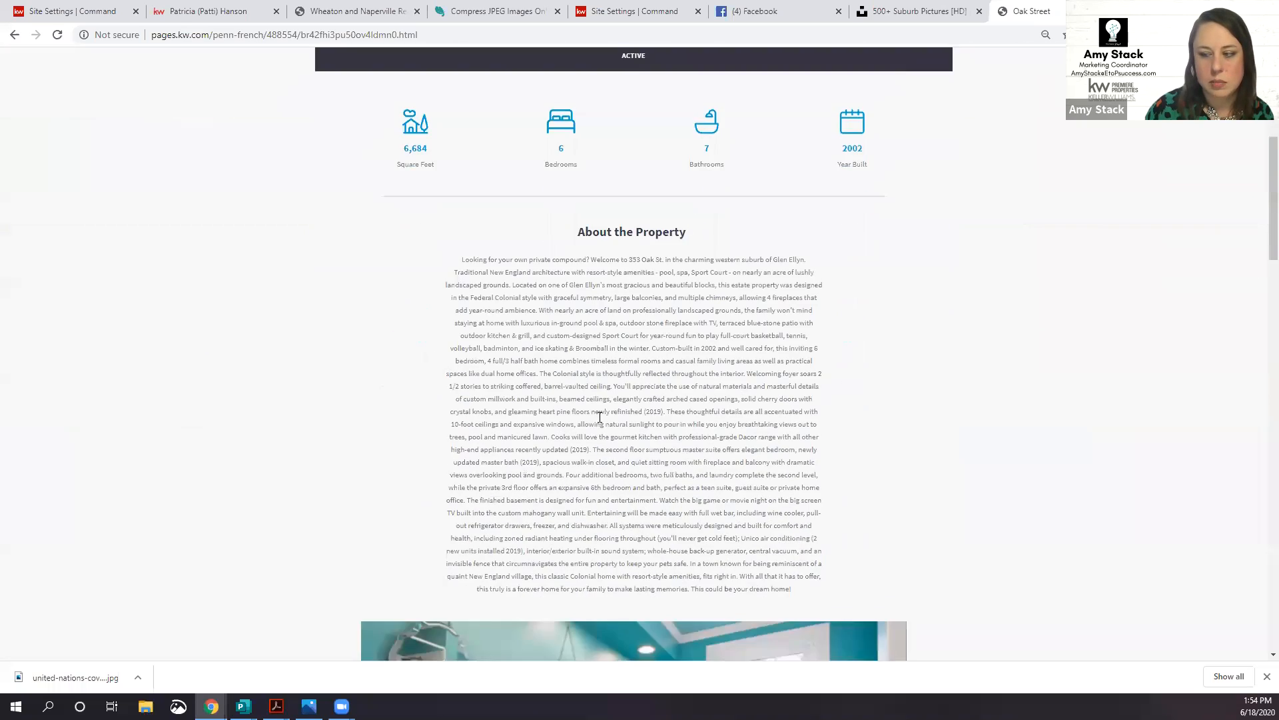
scroll(404, 431, down, 12)
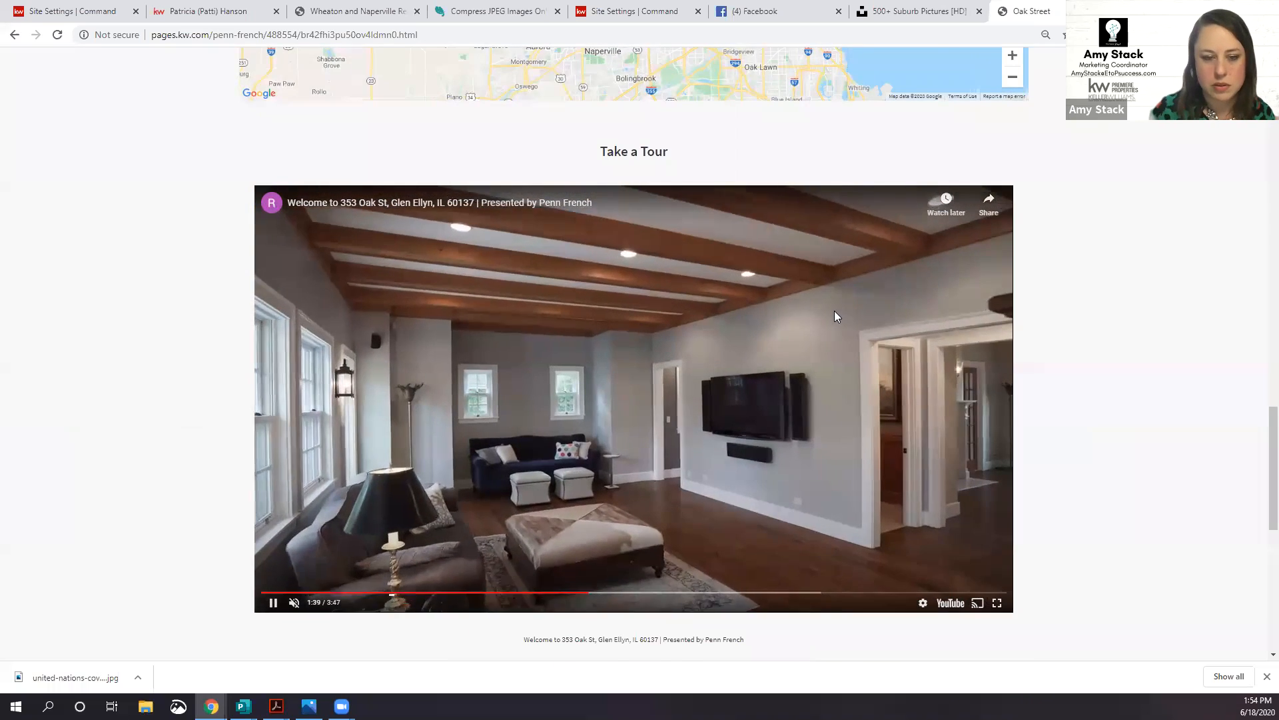
scroll(835, 311, down, 6)
scroll(834, 314, down, 2)
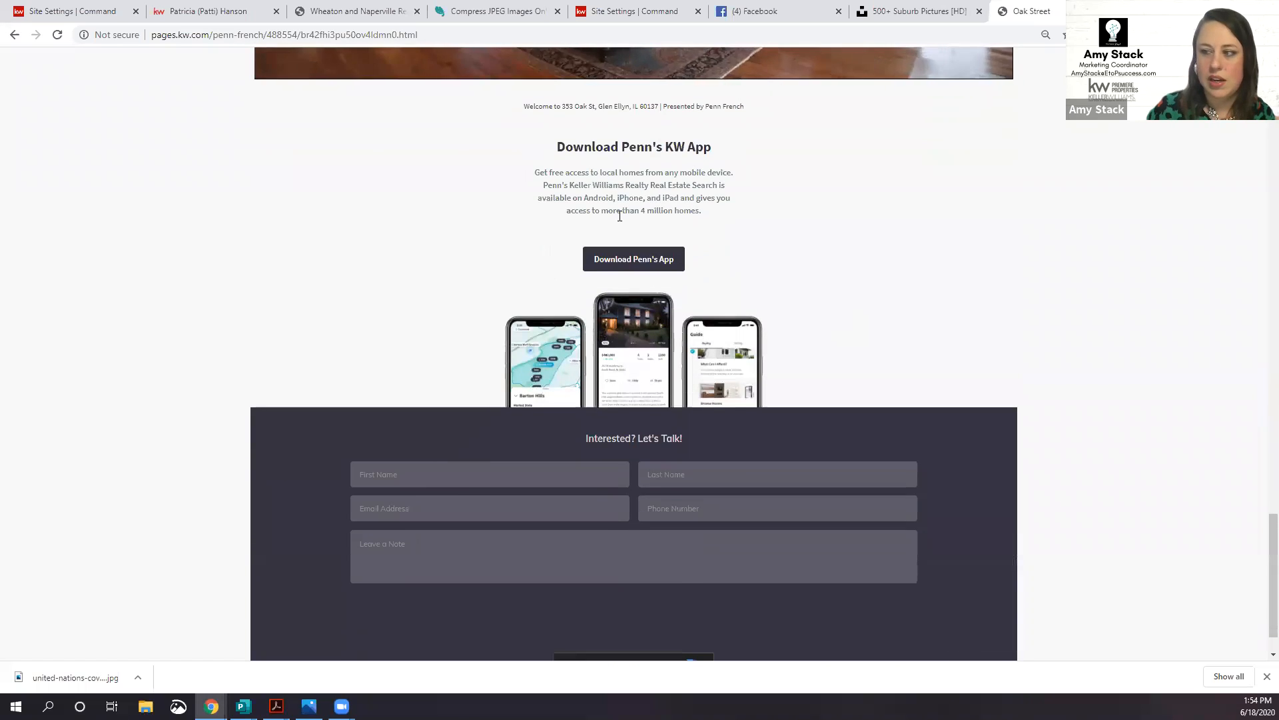
scroll(804, 289, down, 1)
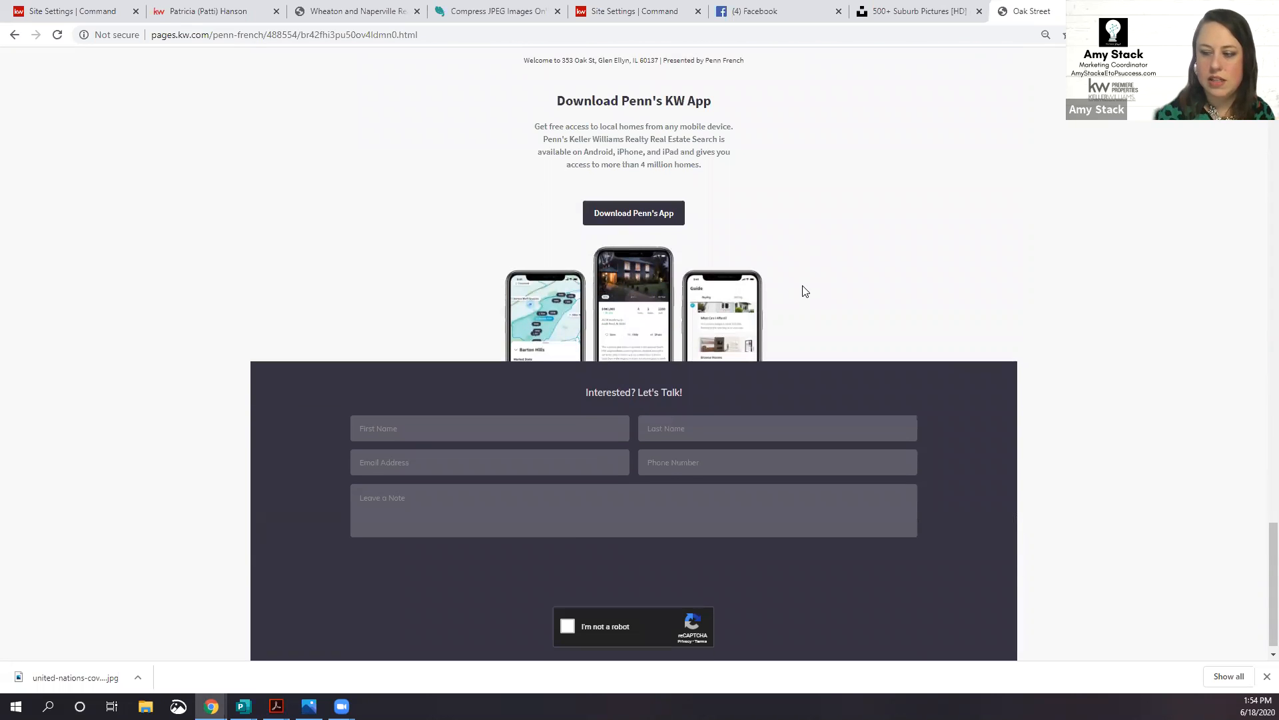
scroll(600, 446, up, 16)
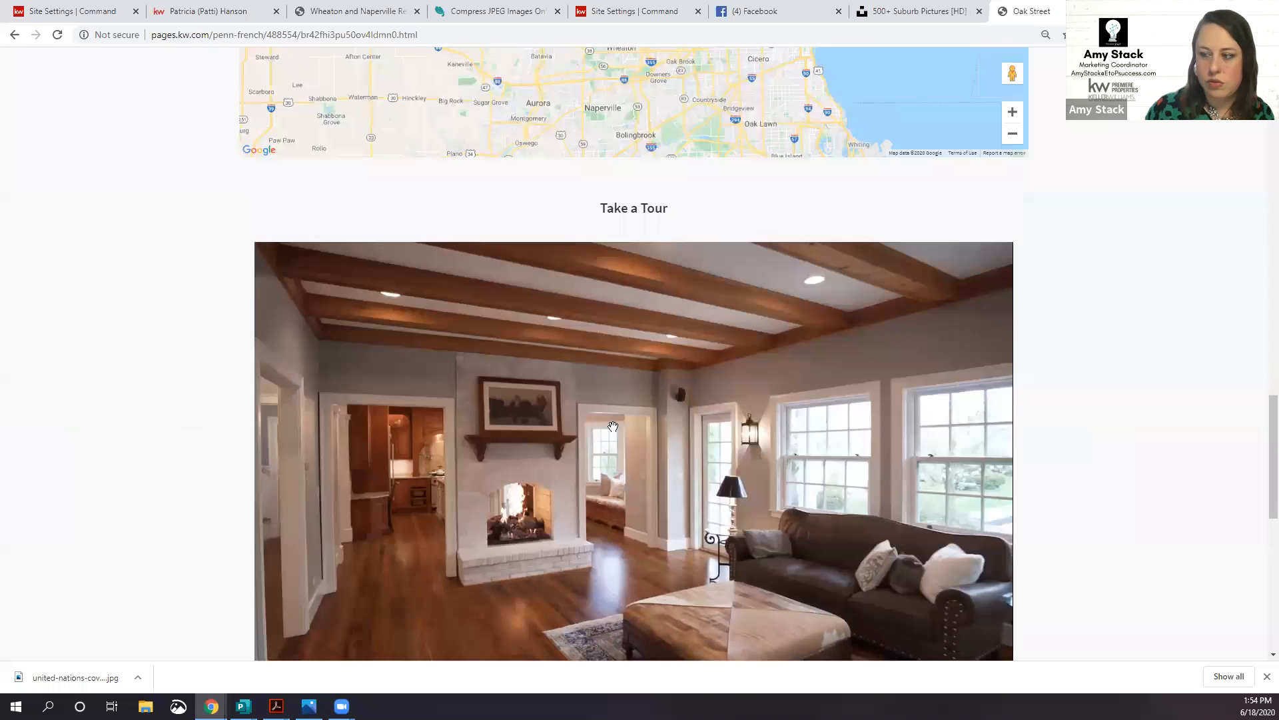
scroll(611, 441, up, 15)
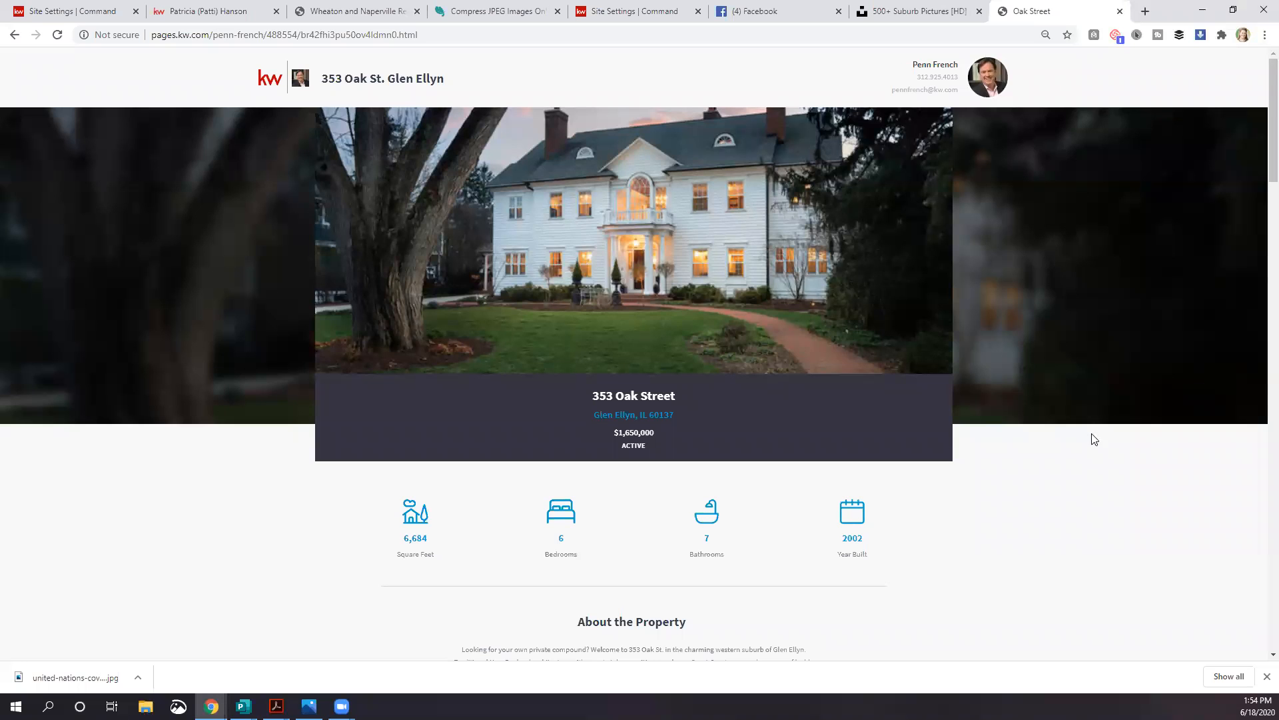
scroll(1009, 422, down, 4)
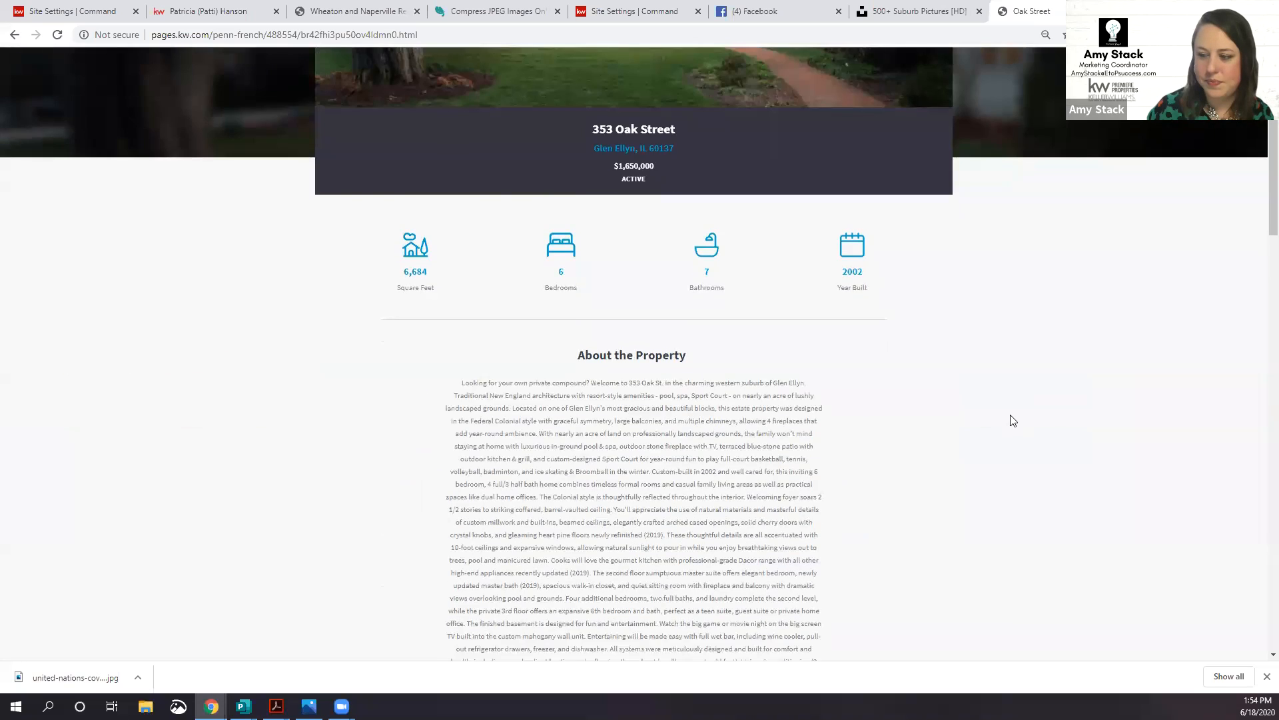
scroll(1013, 413, up, 4)
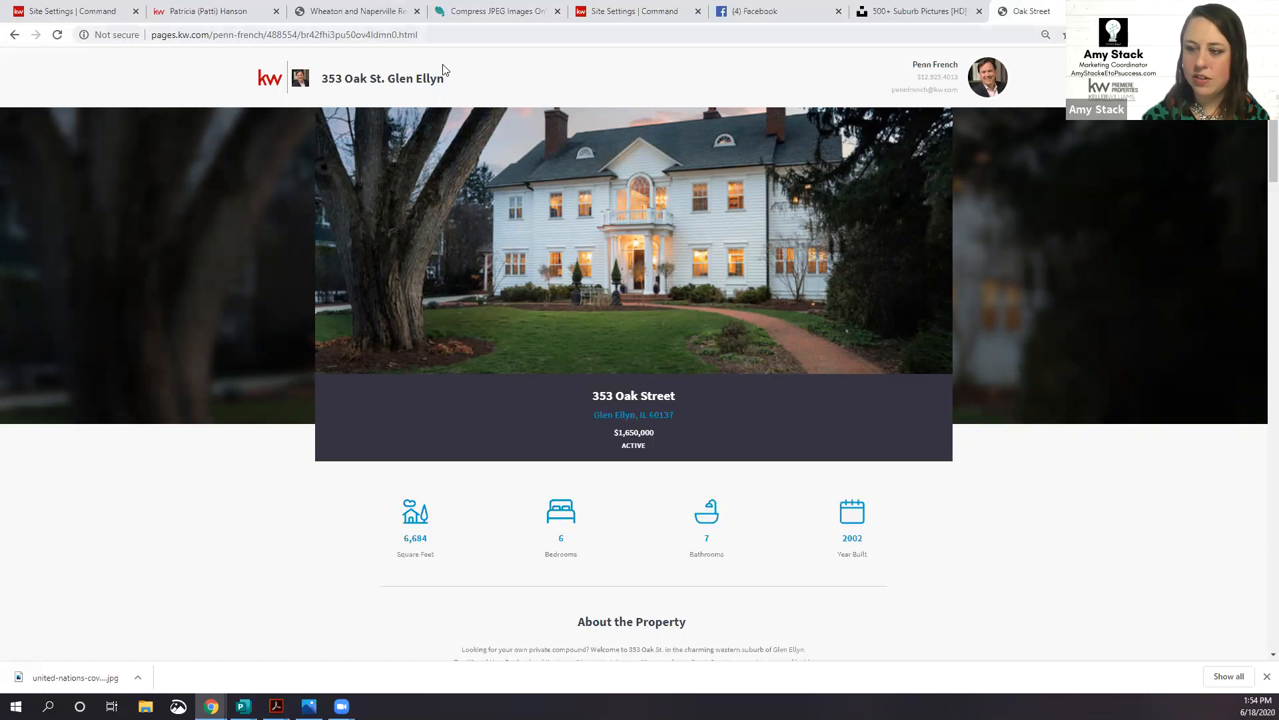
Step: Leave the unsaved site settings for Consumer and open account Settings at Connected Apps
click(88, 12)
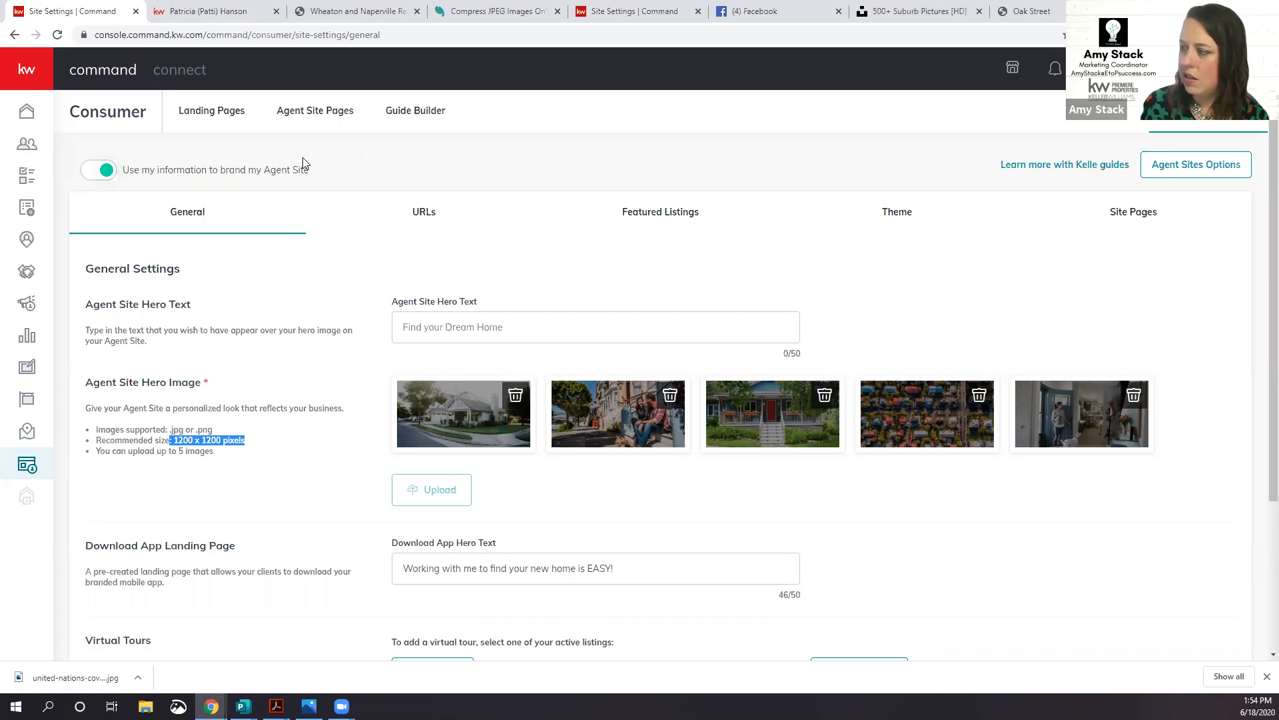
click(26, 466)
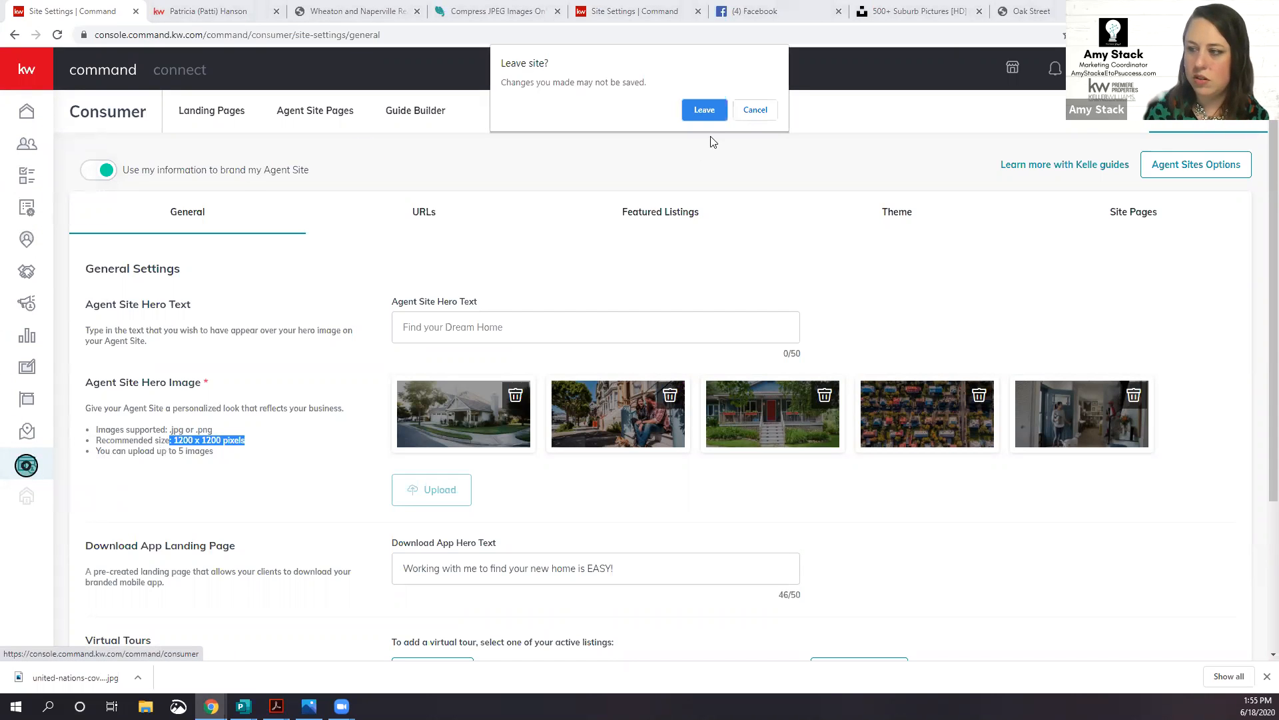
click(704, 110)
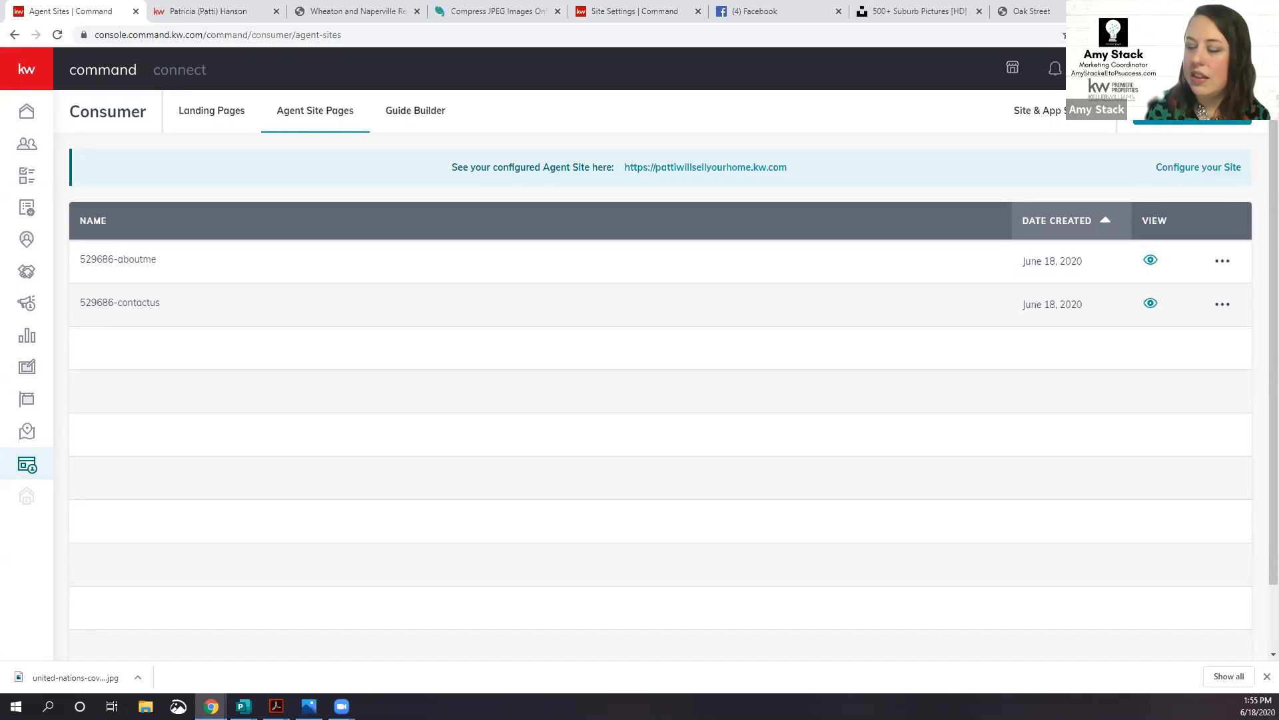
click(1160, 69)
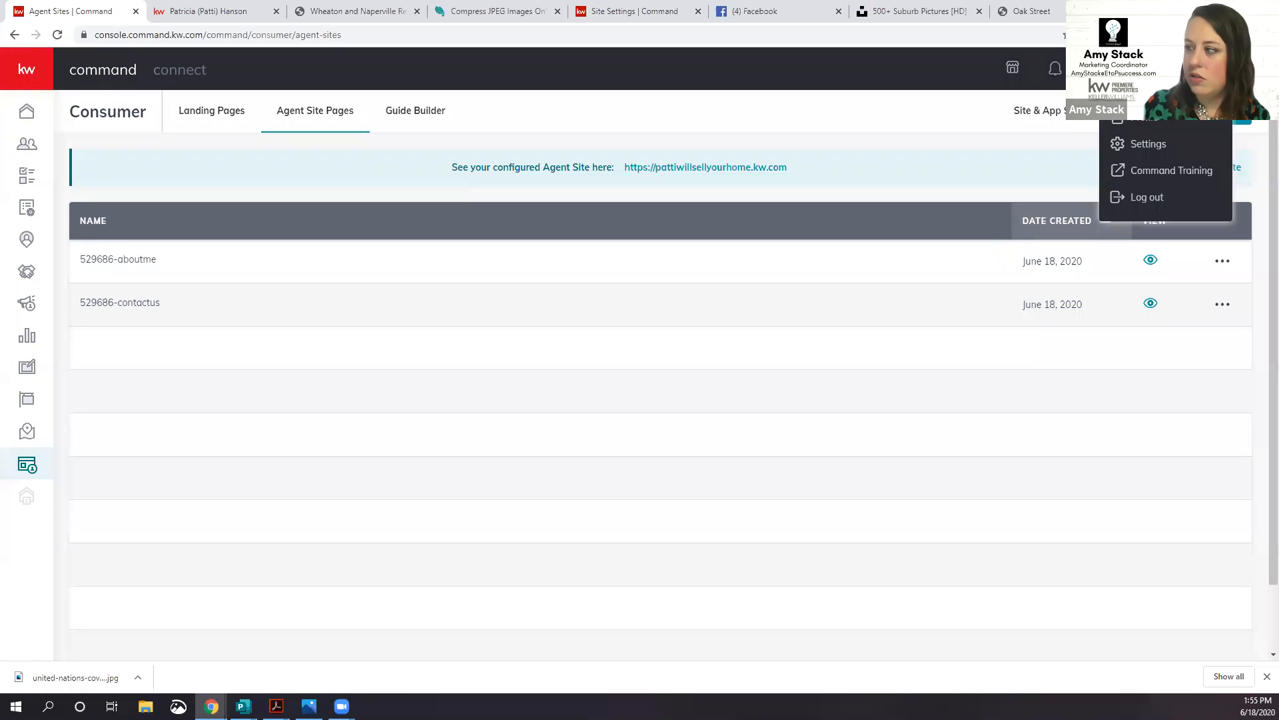
click(1147, 149)
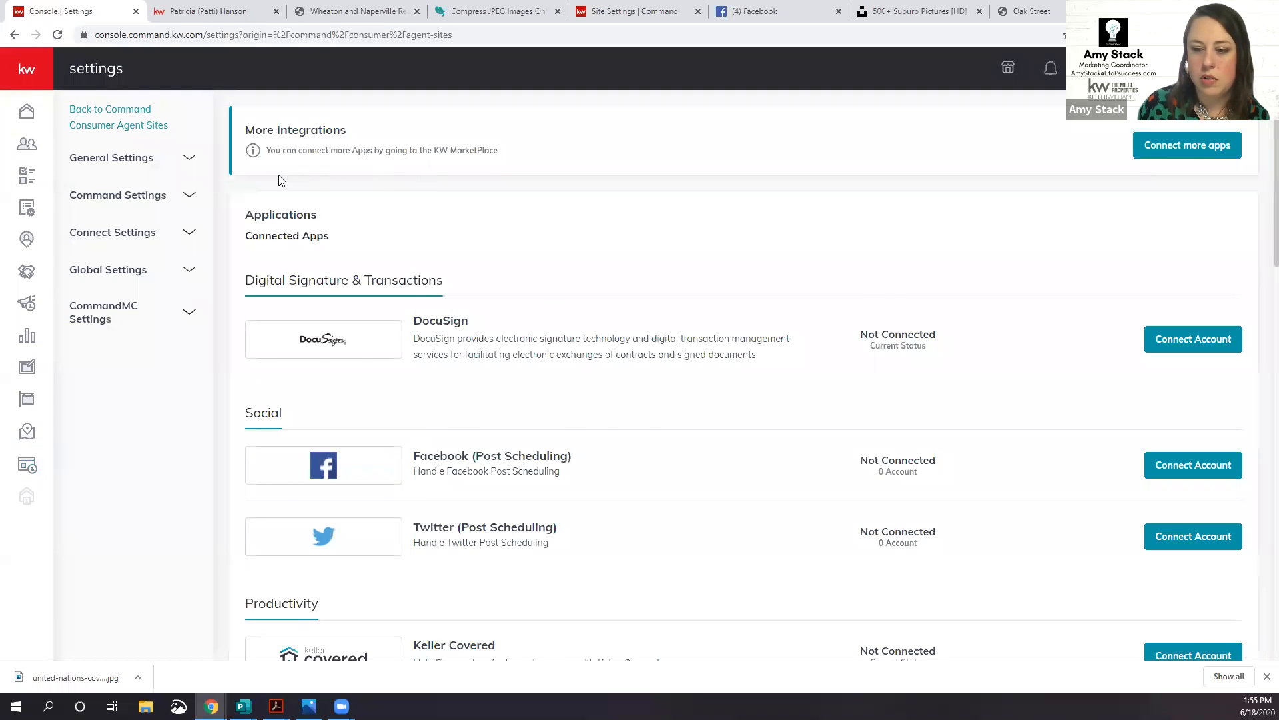
Step: Open the Marketing Profile under Connect Settings and review its photo and contact details
click(128, 236)
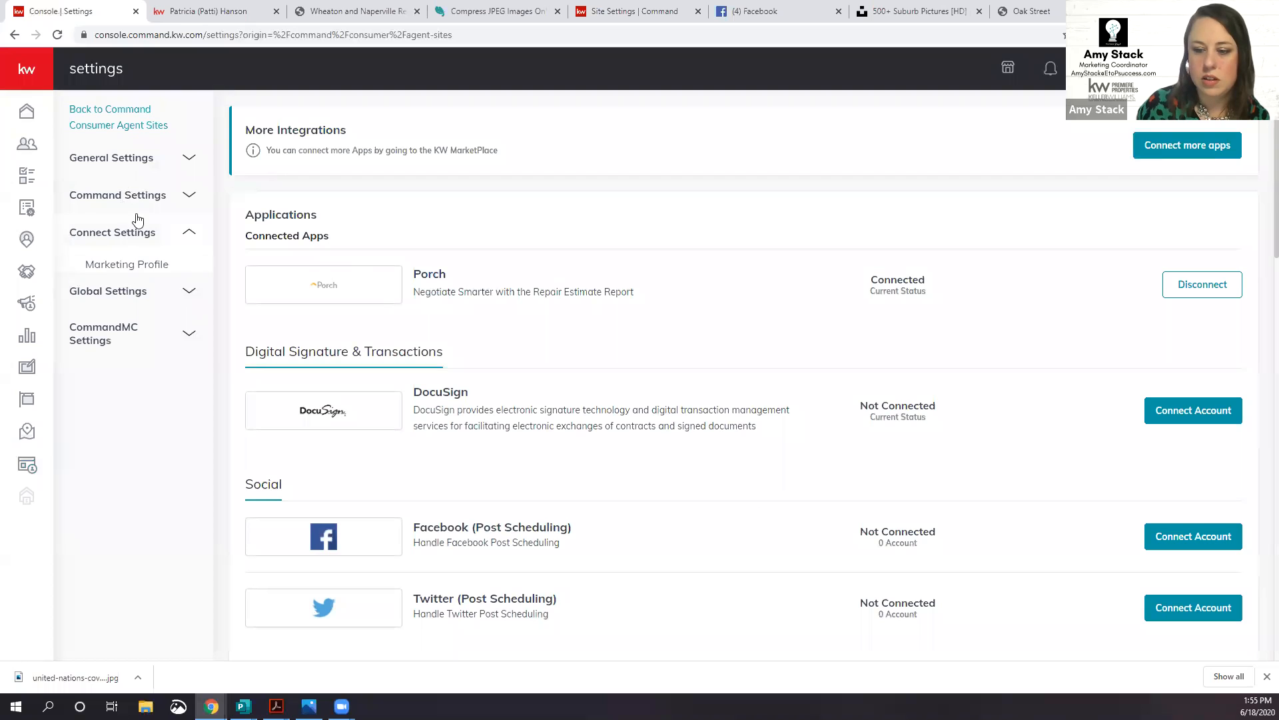
click(124, 266)
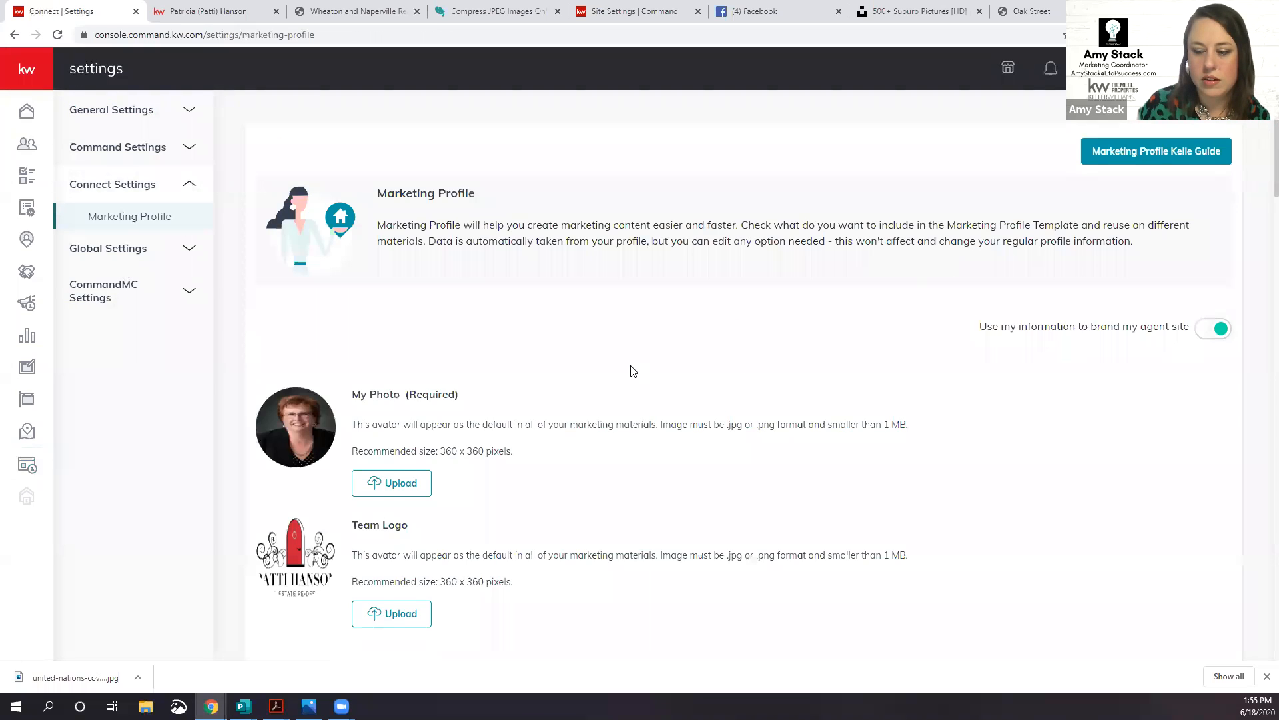
scroll(633, 371, down, 4)
scroll(633, 372, down, 10)
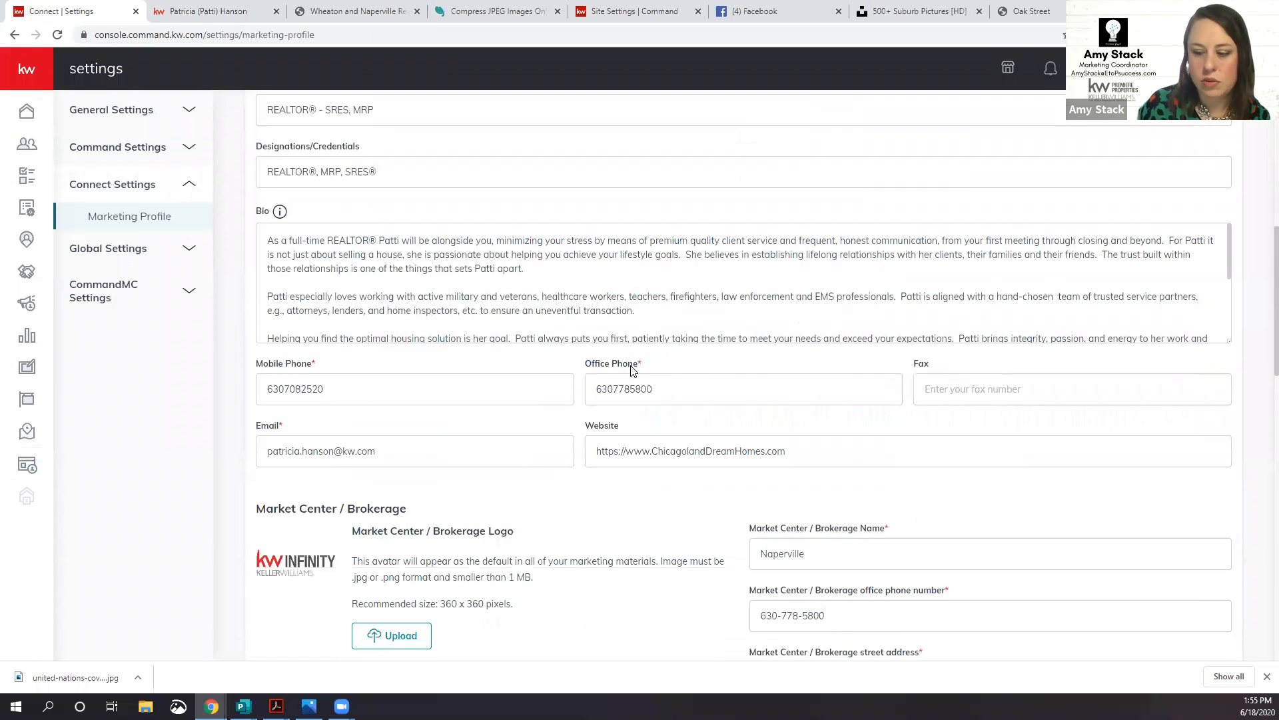
scroll(633, 371, down, 7)
scroll(633, 371, up, 7)
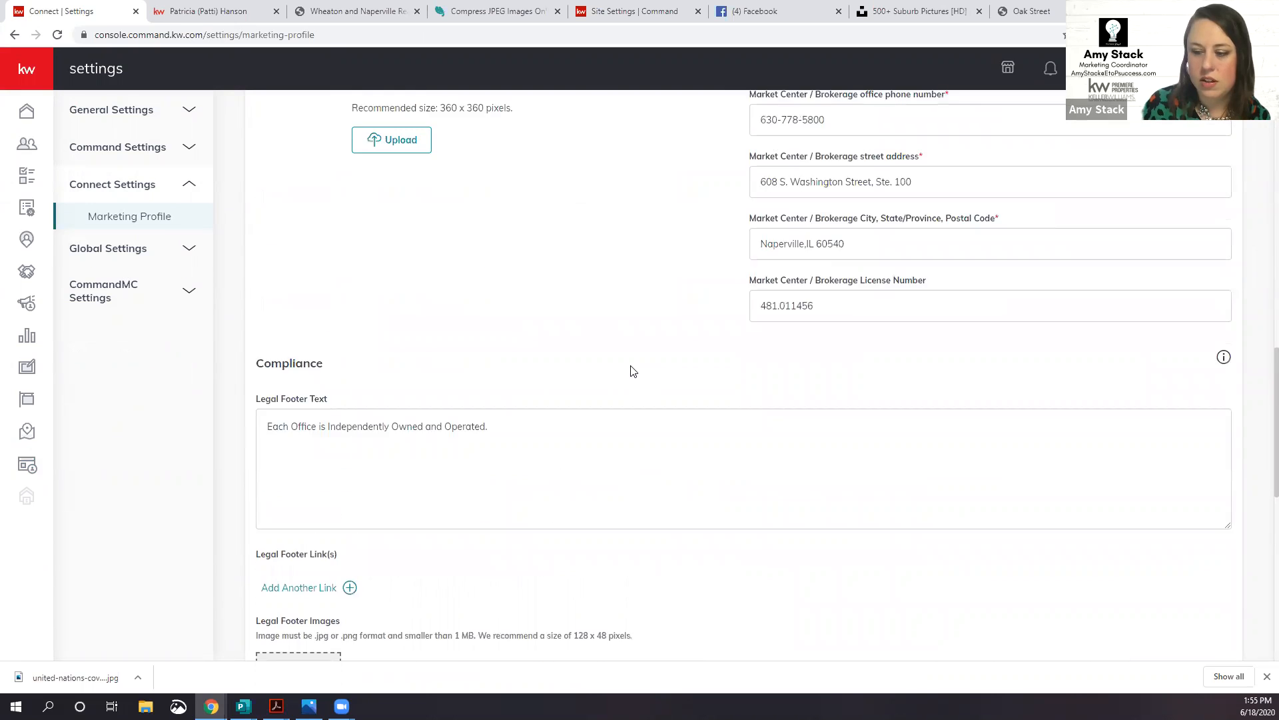
scroll(631, 372, up, 14)
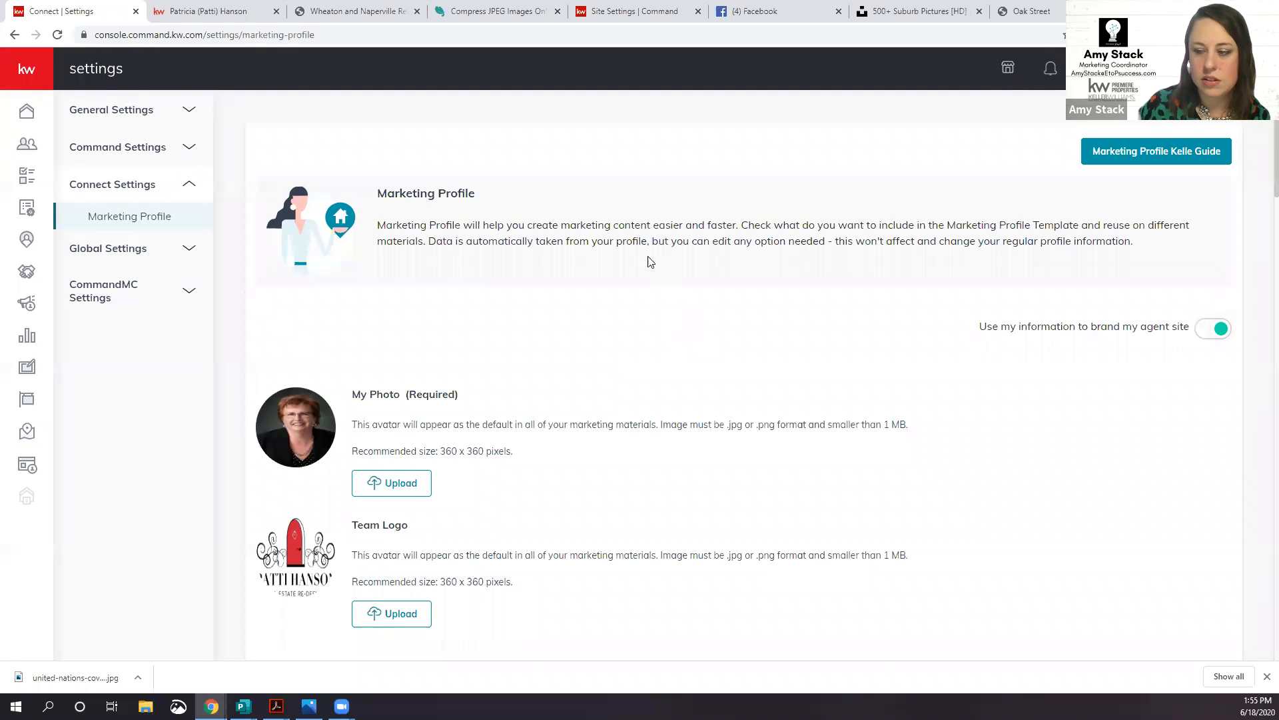
Step: Review the brokerage, compliance and social details, then return to Consumer Landing Pages
scroll(453, 343, down, 3)
scroll(460, 342, down, 14)
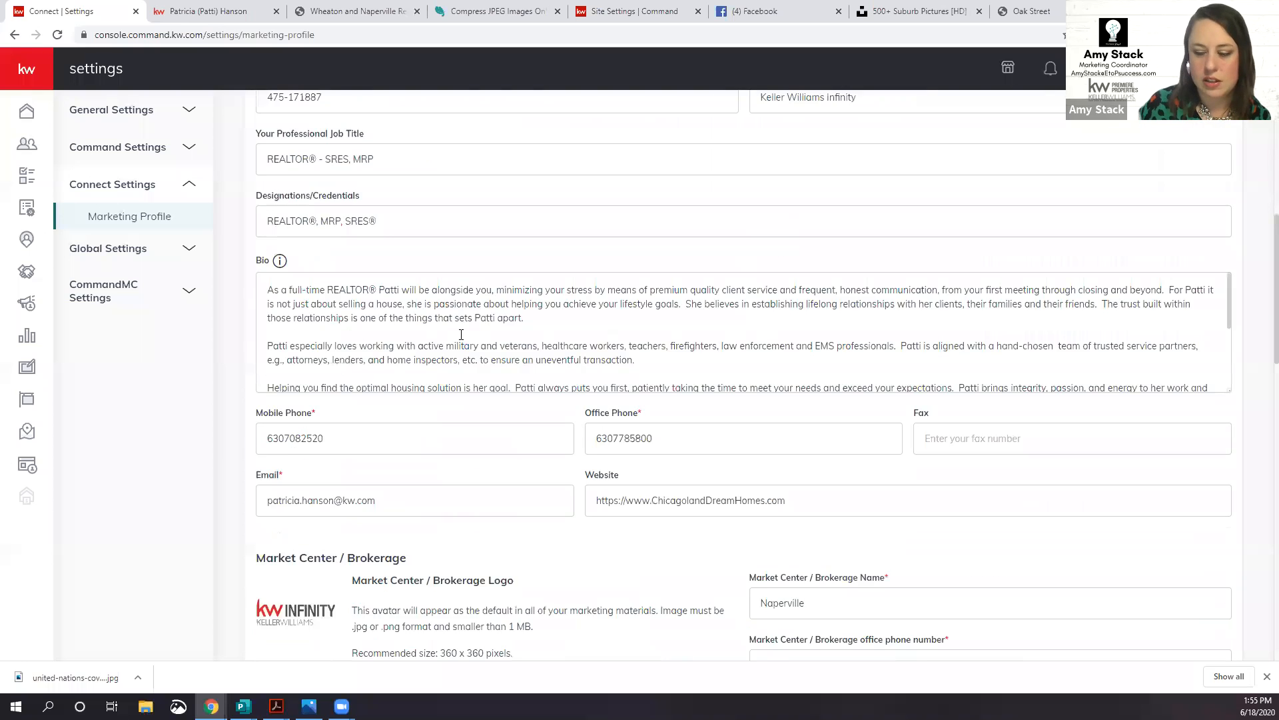
scroll(461, 335, down, 3)
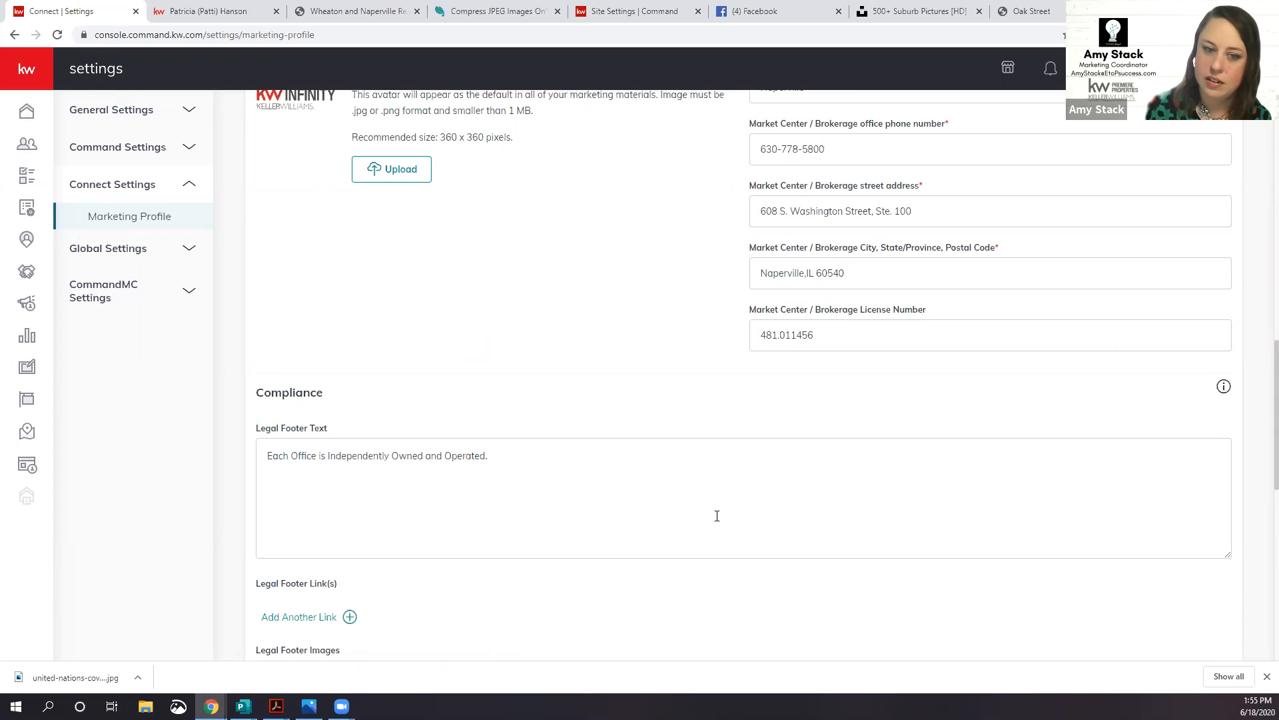
scroll(617, 511, down, 7)
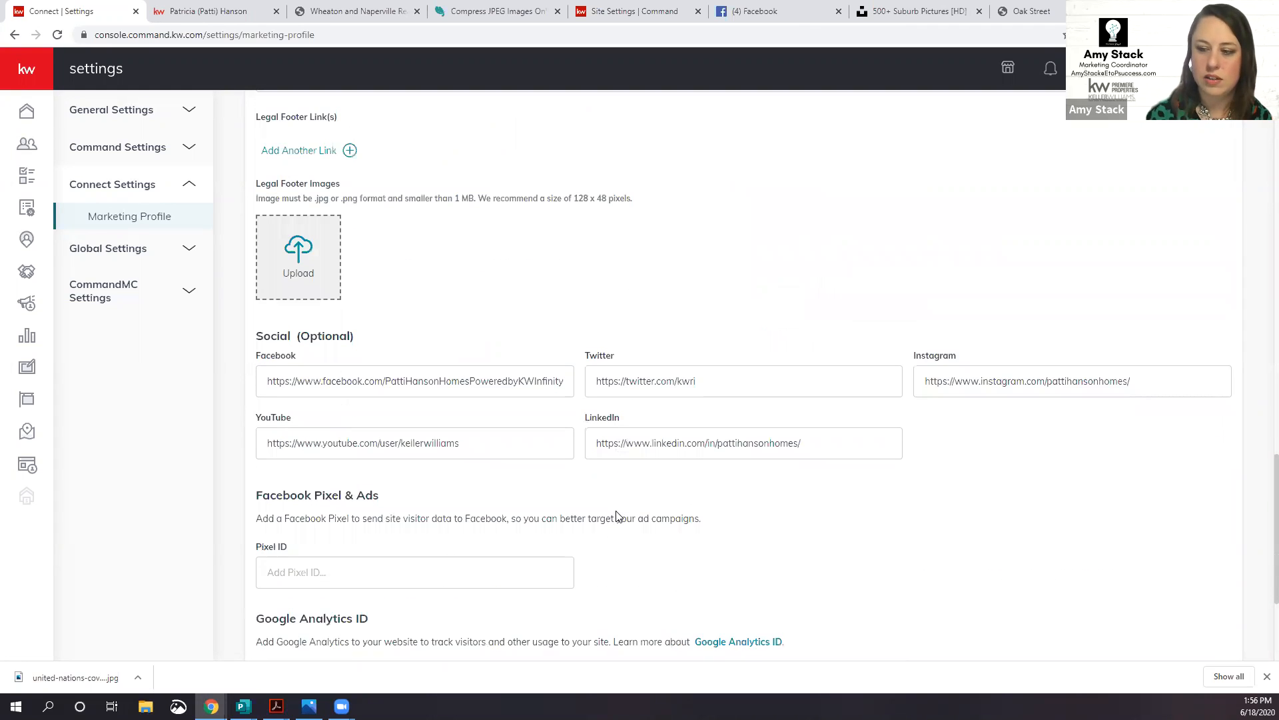
scroll(617, 517, down, 3)
scroll(619, 508, up, 12)
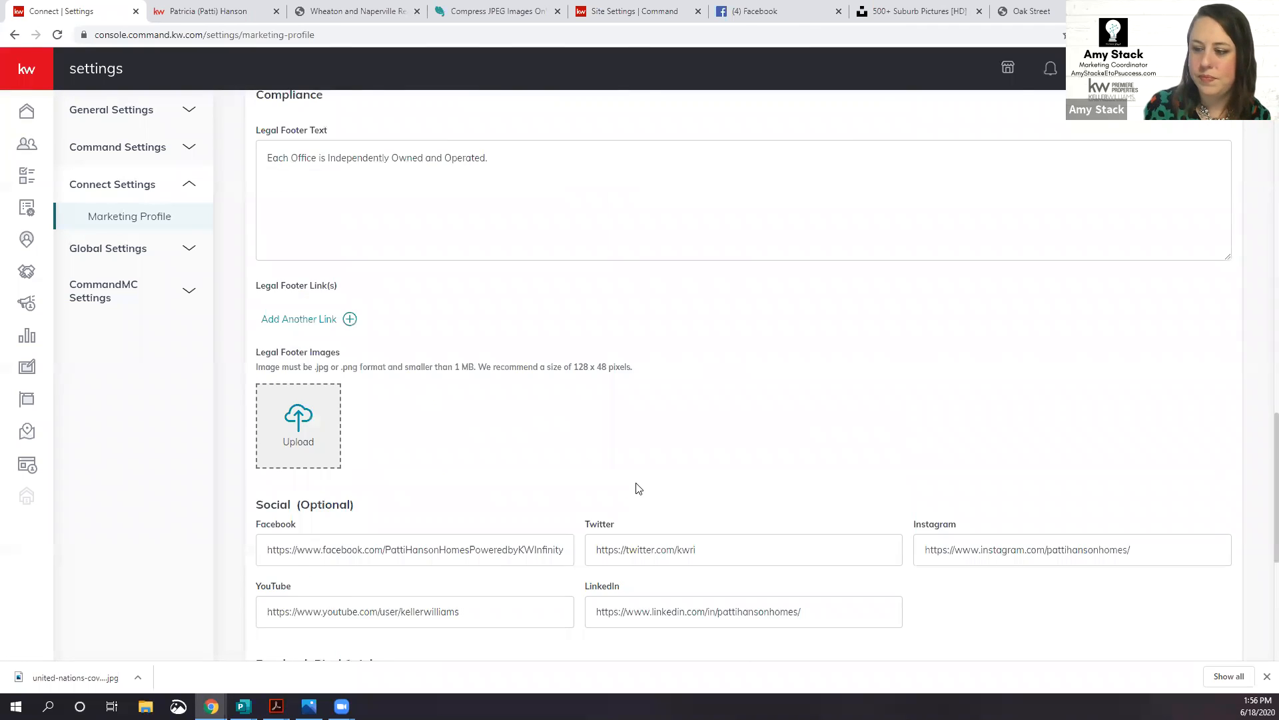
scroll(413, 463, up, 7)
click(26, 465)
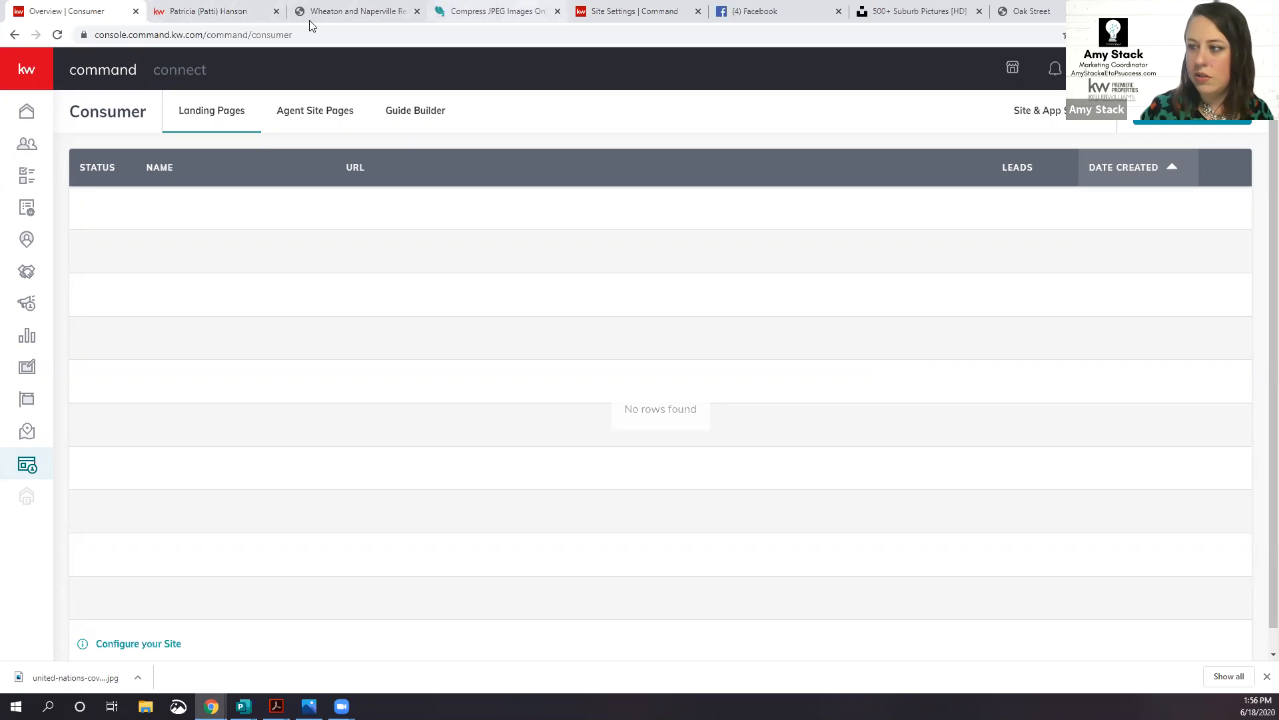
Step: On the eahomes.net team site, view the Download Our App! page
click(334, 20)
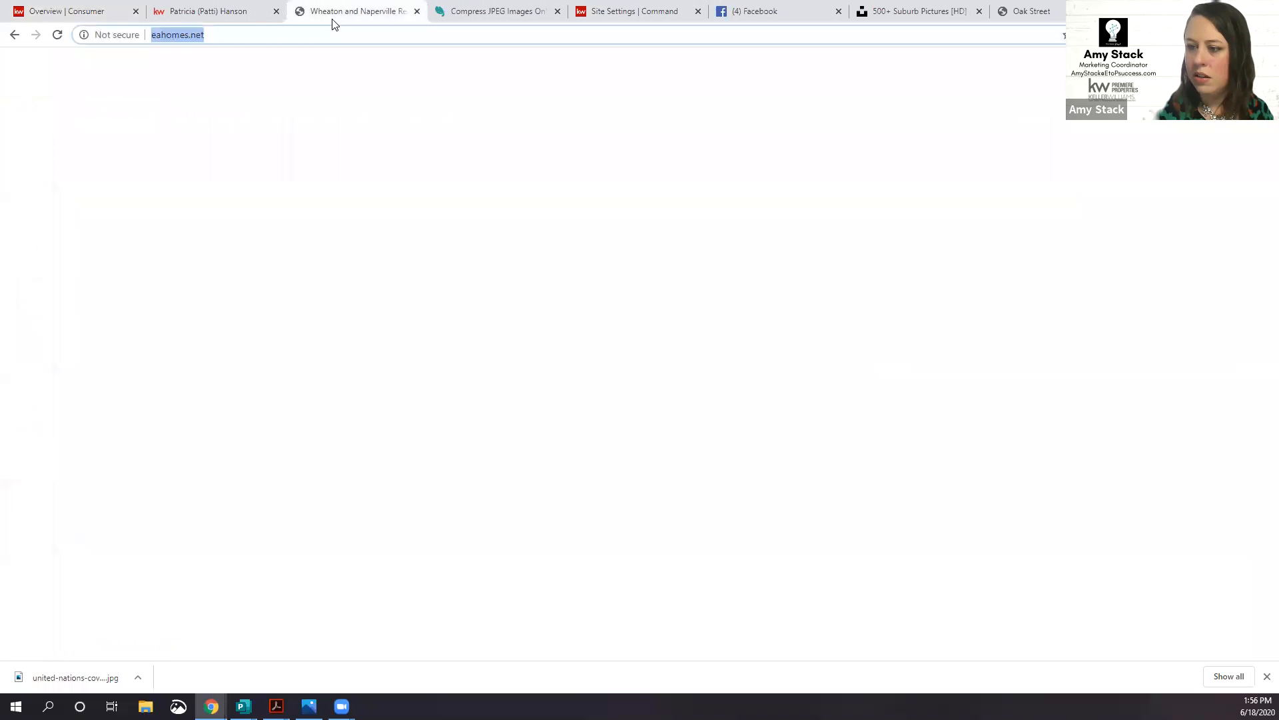
click(1040, 85)
click(1037, 77)
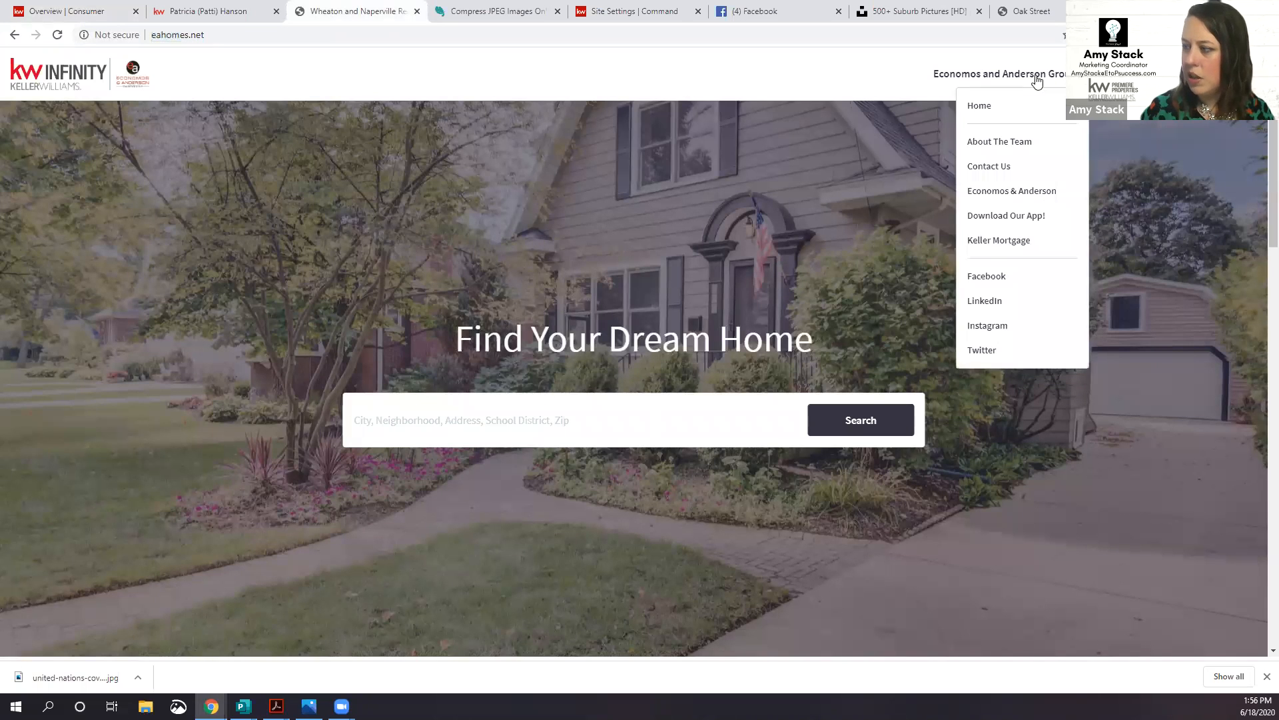
click(1030, 219)
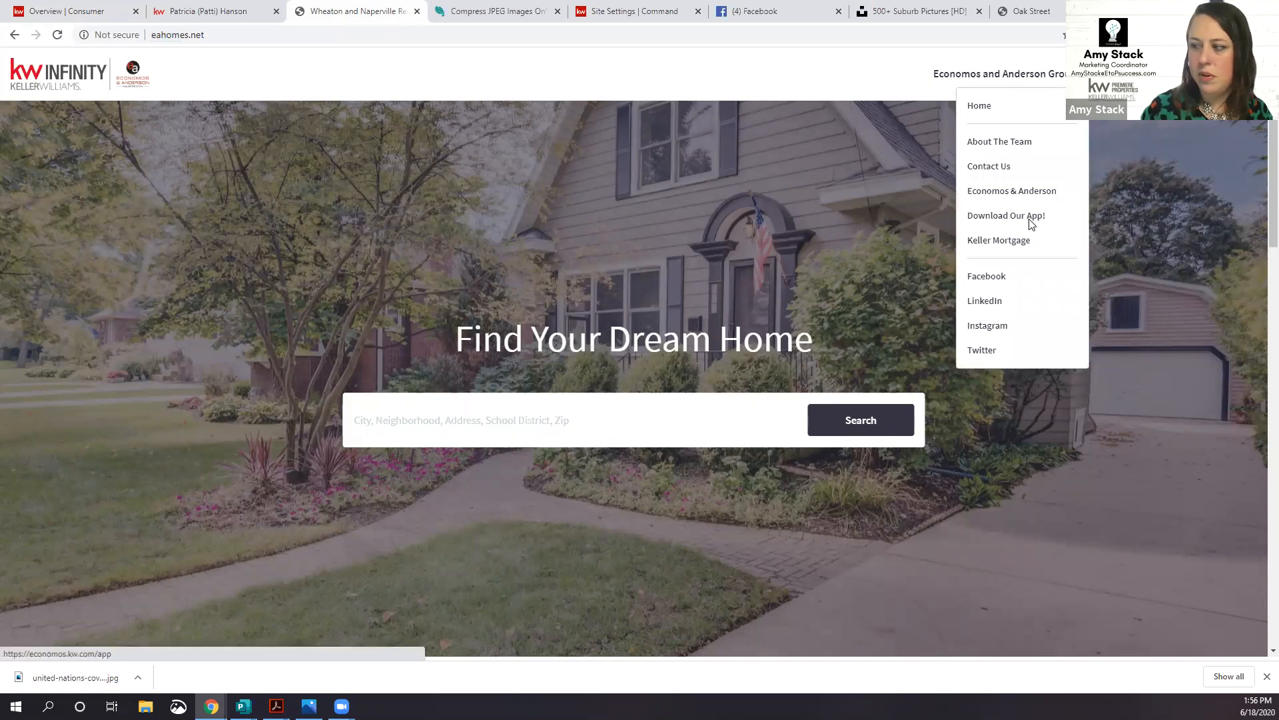
scroll(1052, 274, down, 3)
scroll(1050, 274, up, 3)
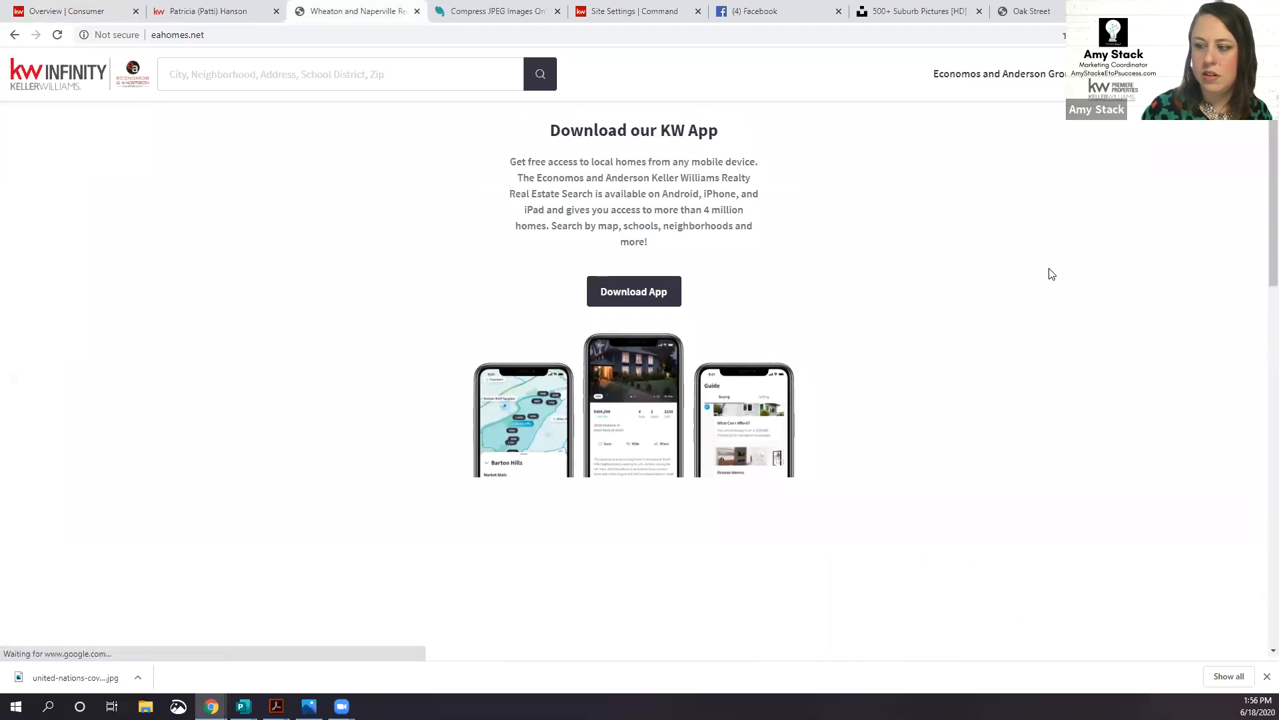
Step: Open the group's Keller Mortgage page and select its address in the address bar
click(1031, 76)
click(997, 239)
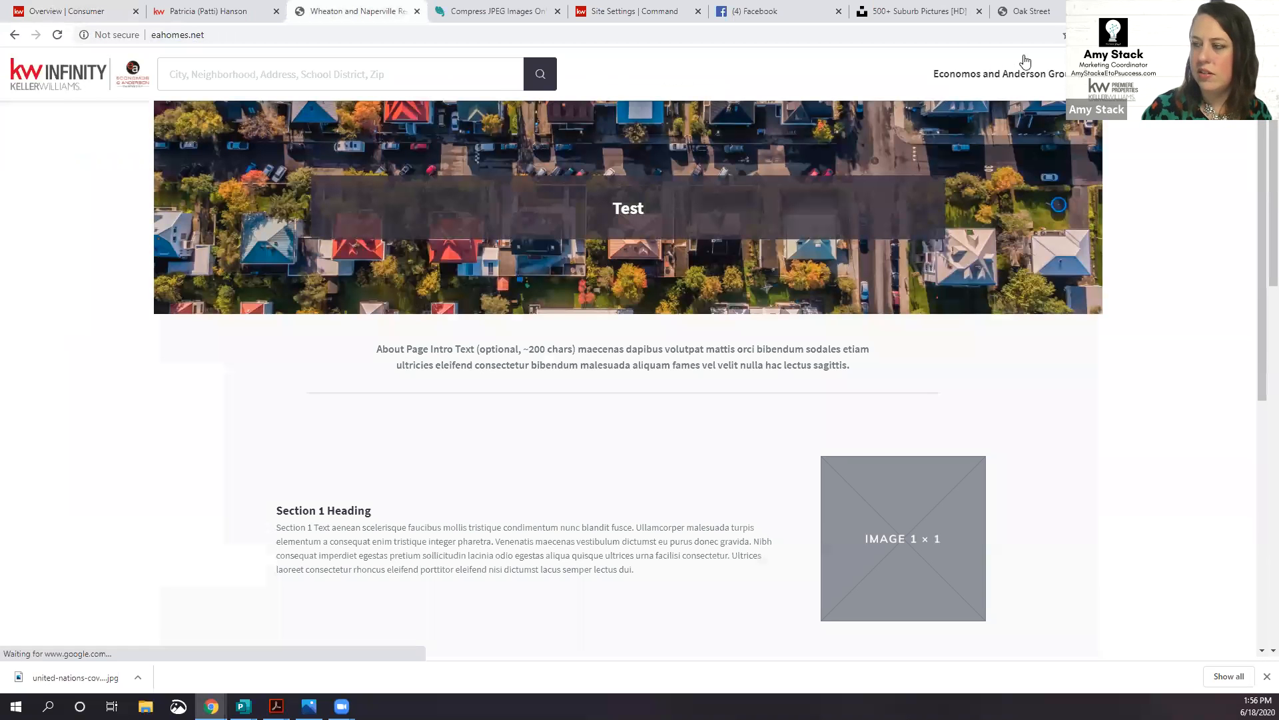
click(276, 36)
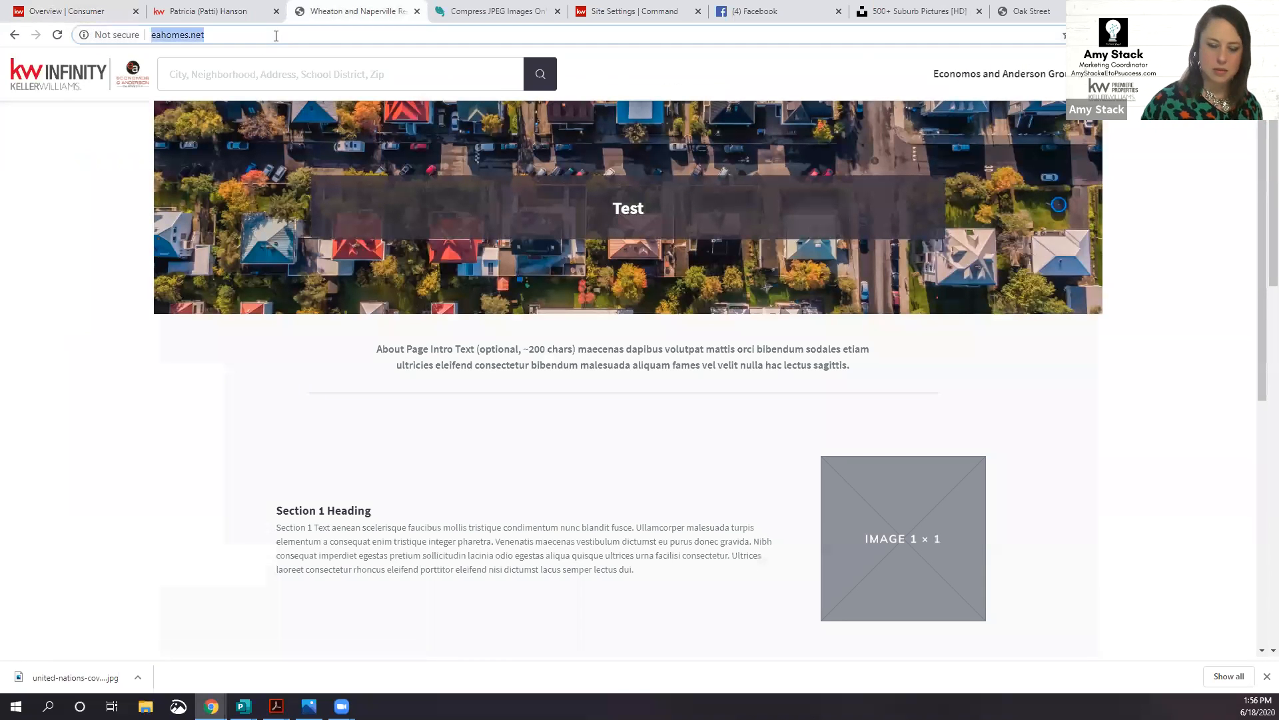
Step: Go to the example agent's site and review its Mortgage Calculator page
text(patric)
key(Return)
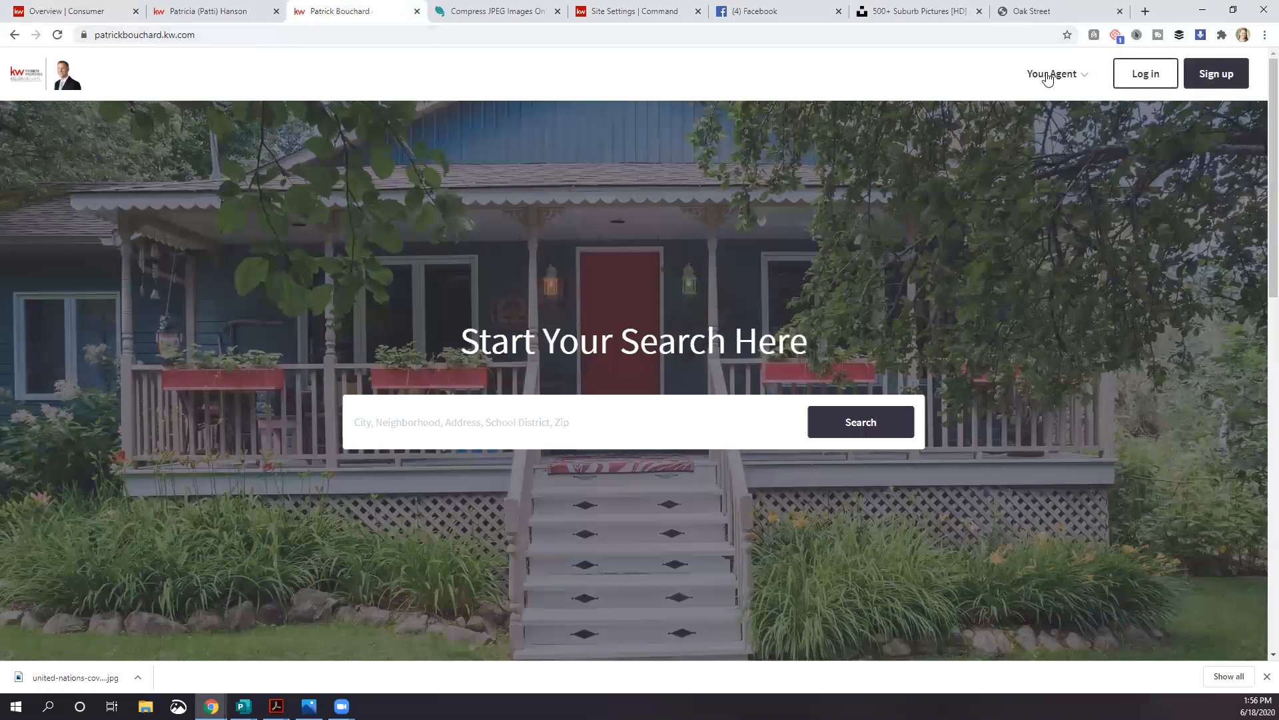
click(1050, 76)
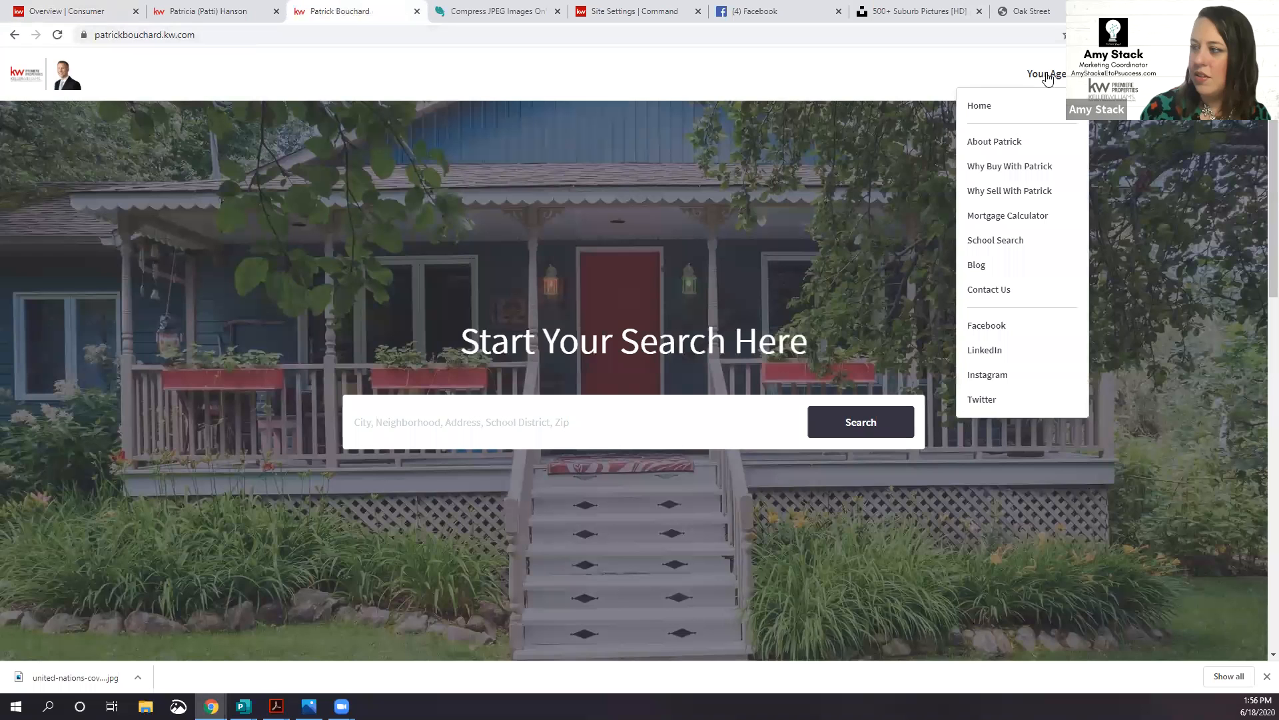
click(1020, 217)
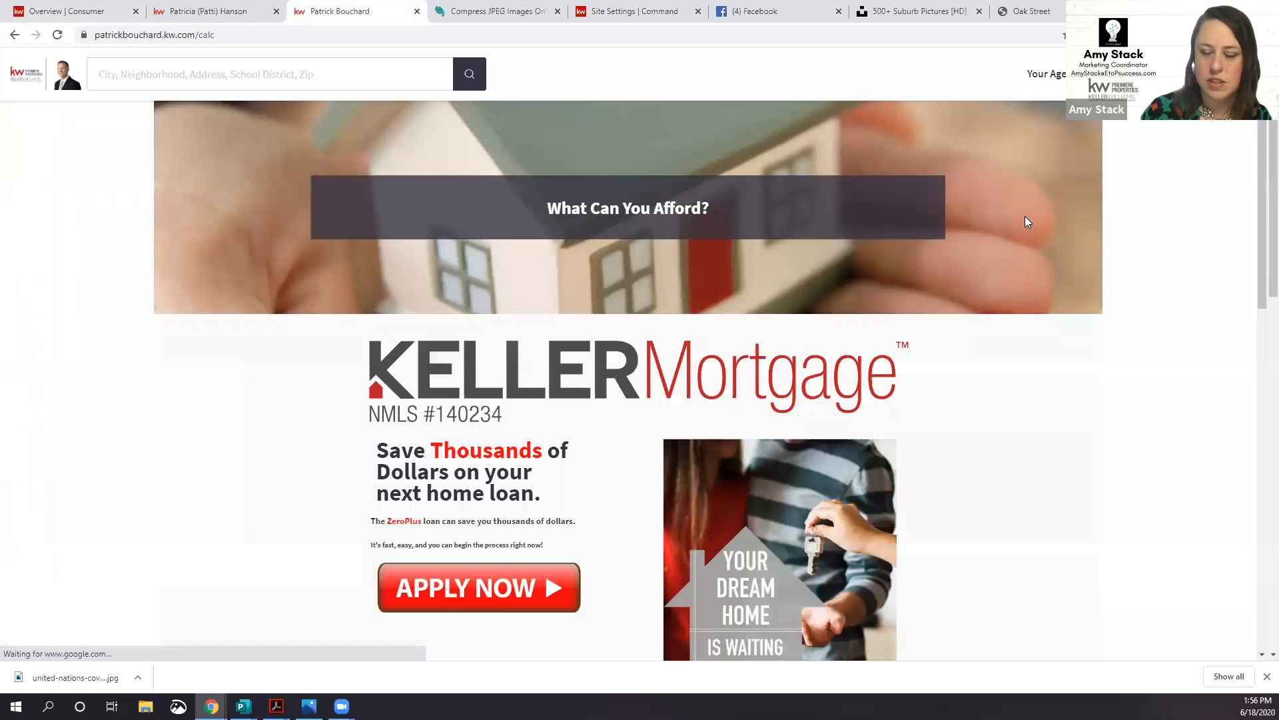
scroll(1043, 246, down, 8)
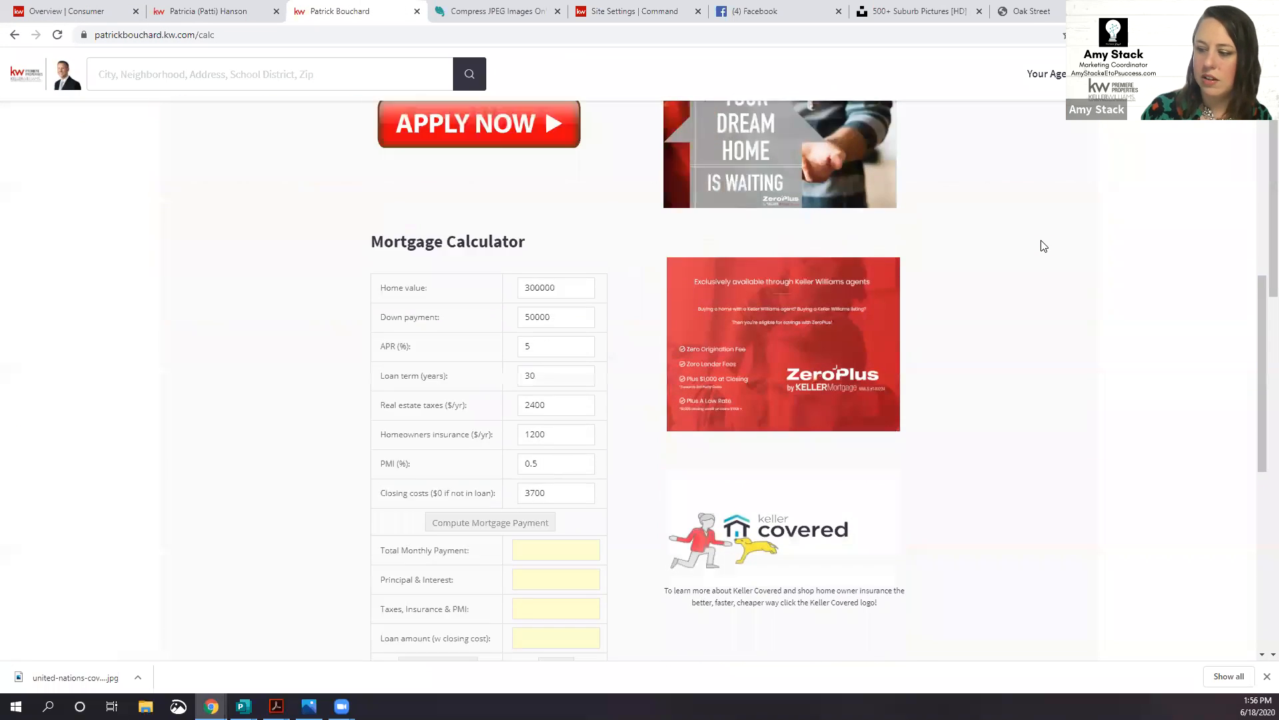
scroll(1044, 246, up, 8)
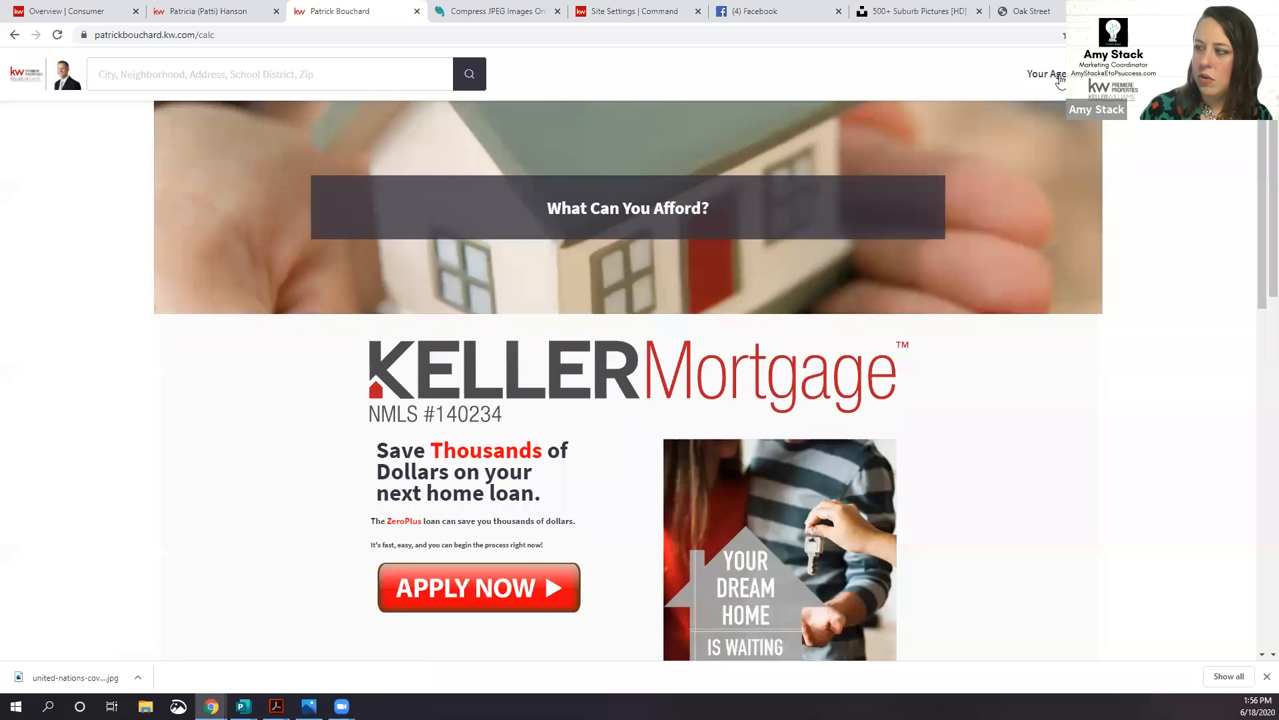
Step: Review the School Search page, showing nearby schools and the Find Schools form
mouse_move(1060, 80)
click(1017, 243)
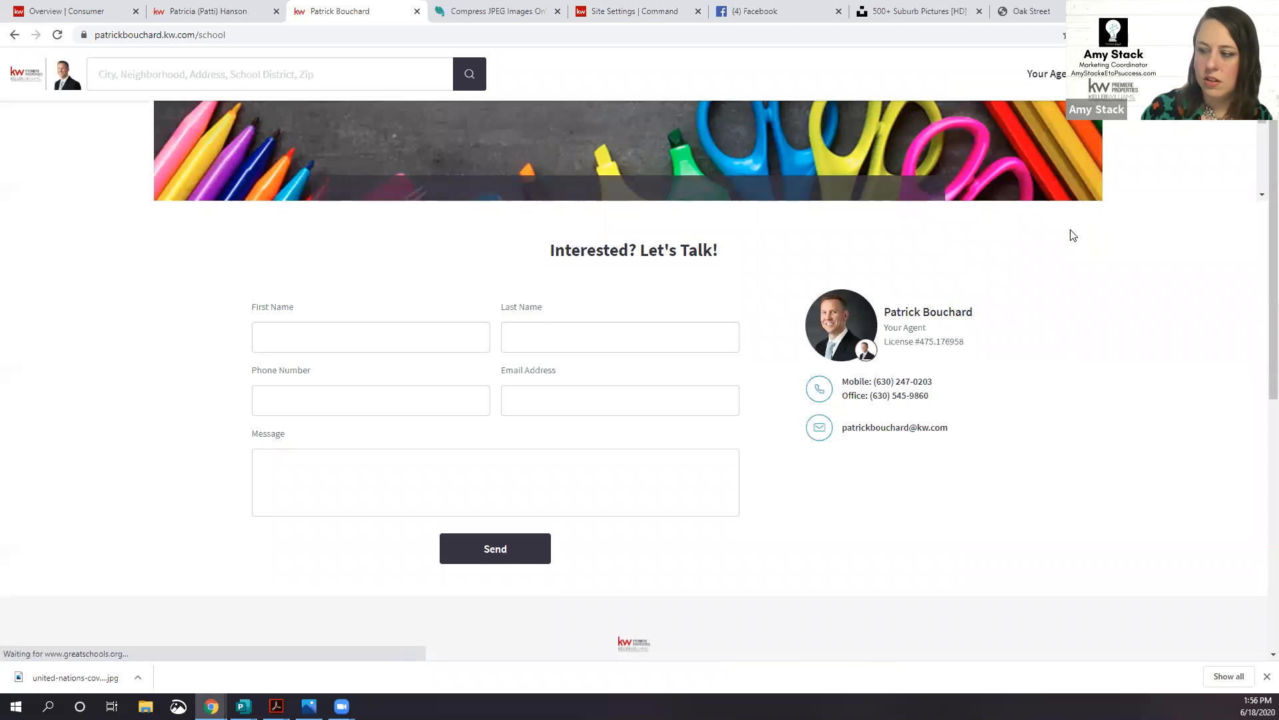
scroll(1074, 236, down, 1)
scroll(1072, 235, up, 2)
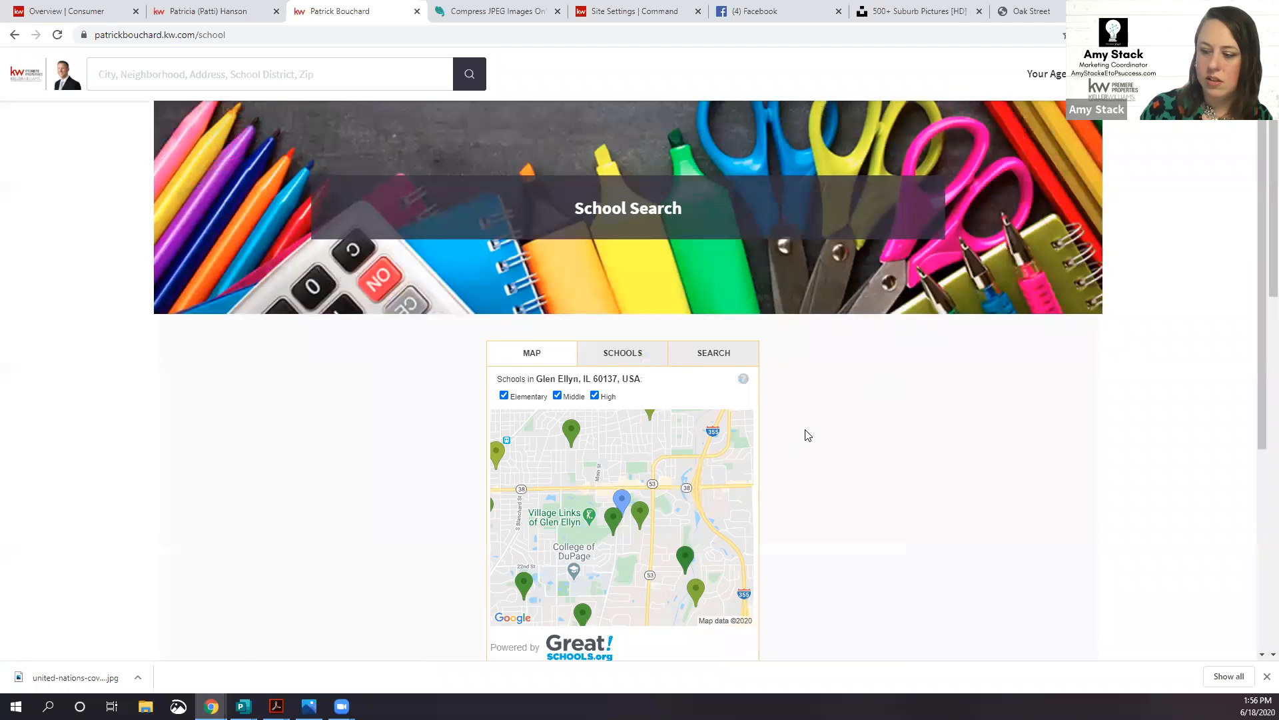
scroll(524, 417, down, 2)
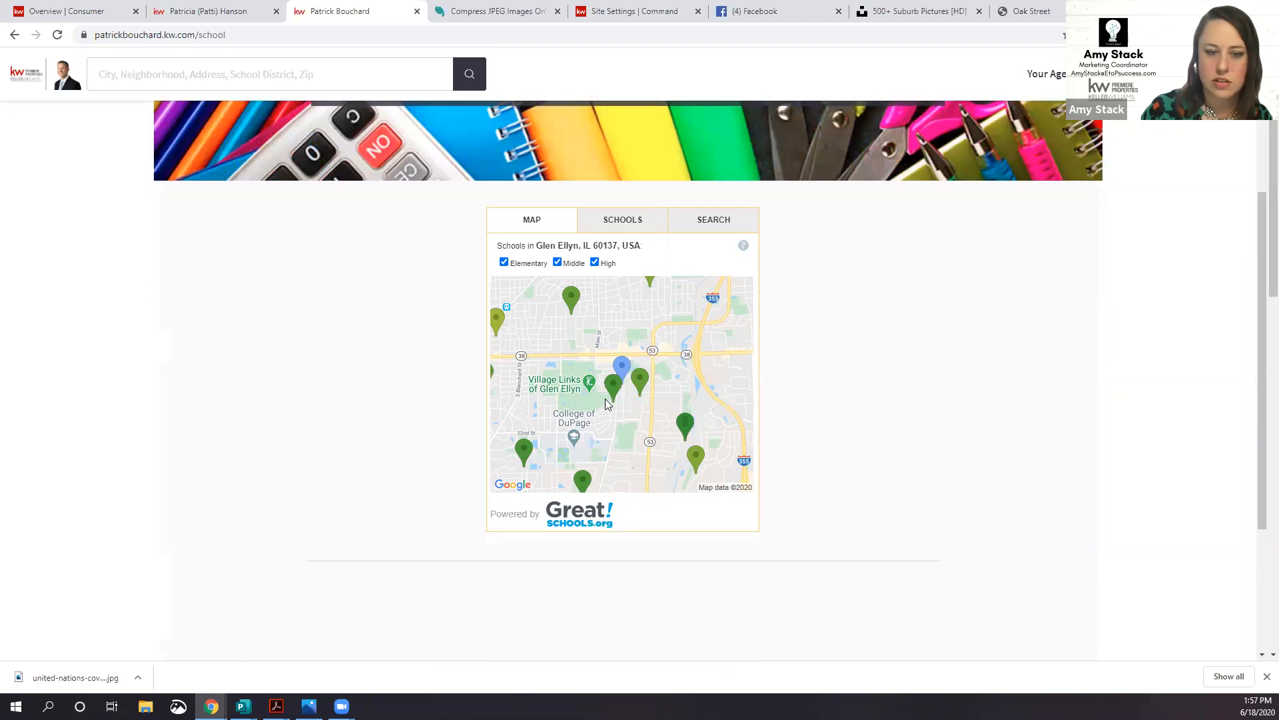
click(641, 221)
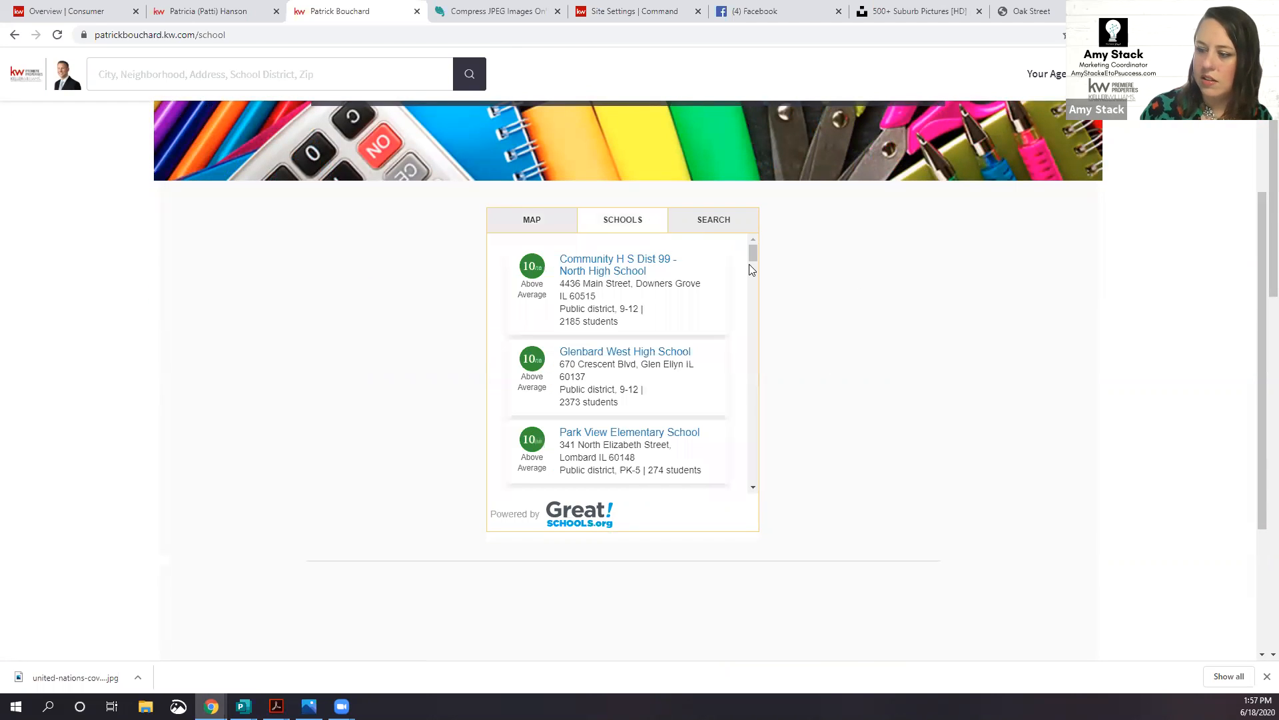
scroll(689, 330, down, 1)
scroll(689, 330, down, 1)
click(711, 225)
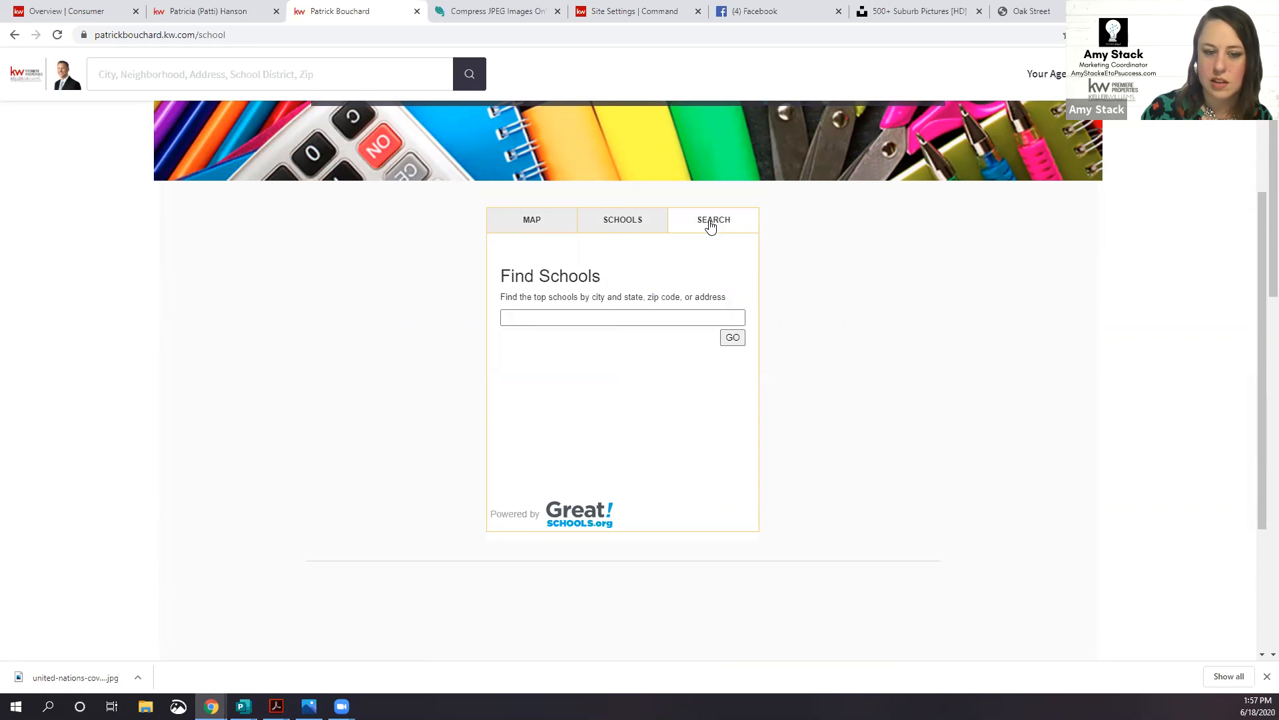
Step: Browse the agent's Blog page and its listed posts
click(1048, 76)
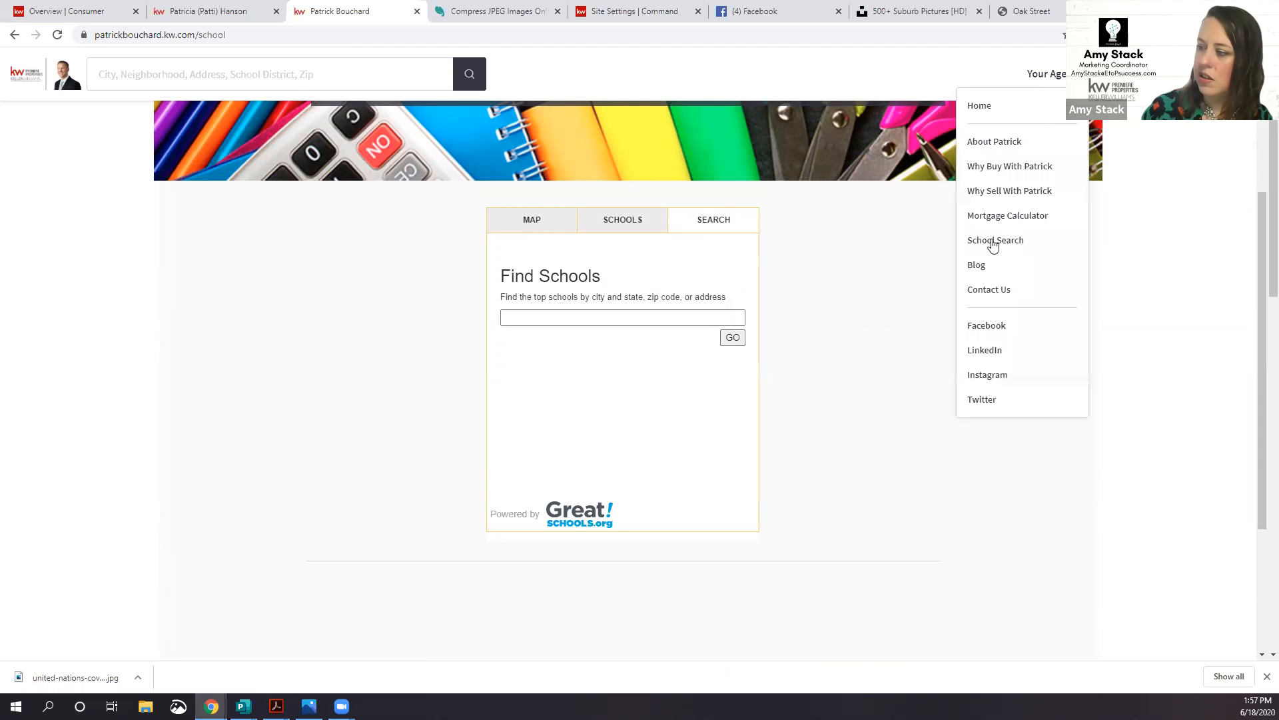
click(976, 269)
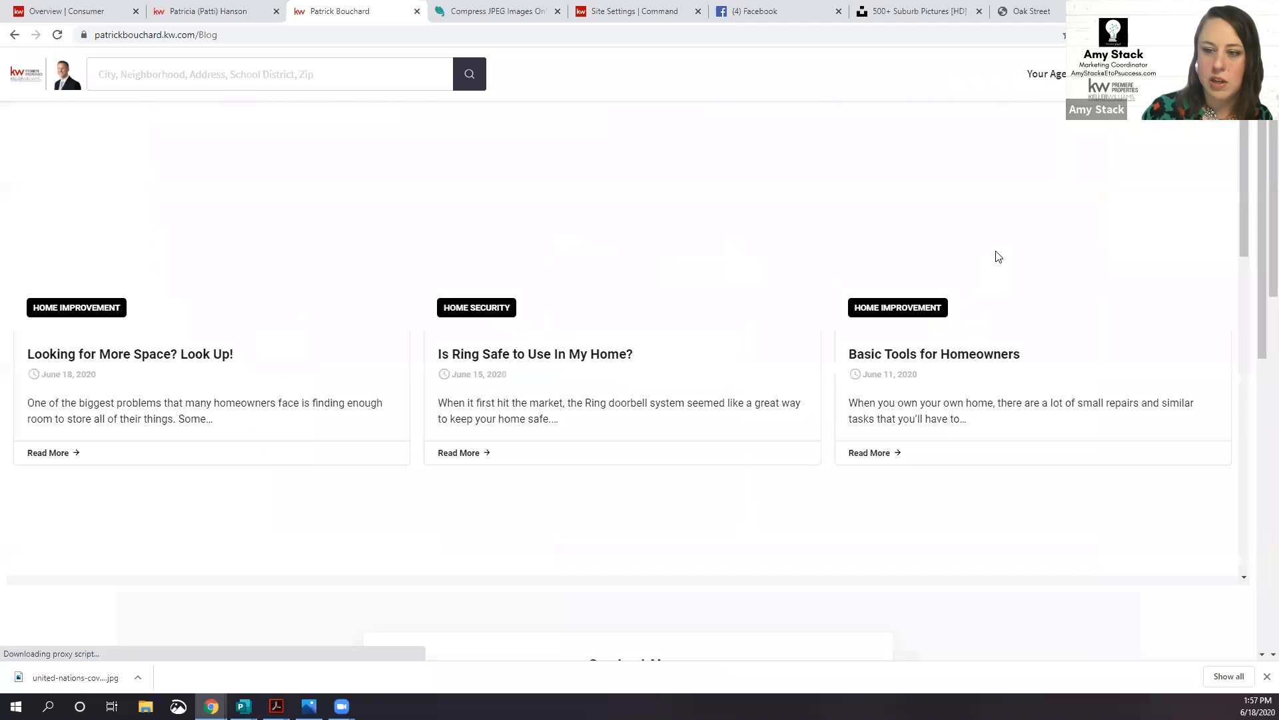
scroll(998, 257, down, 1)
scroll(999, 257, up, 1)
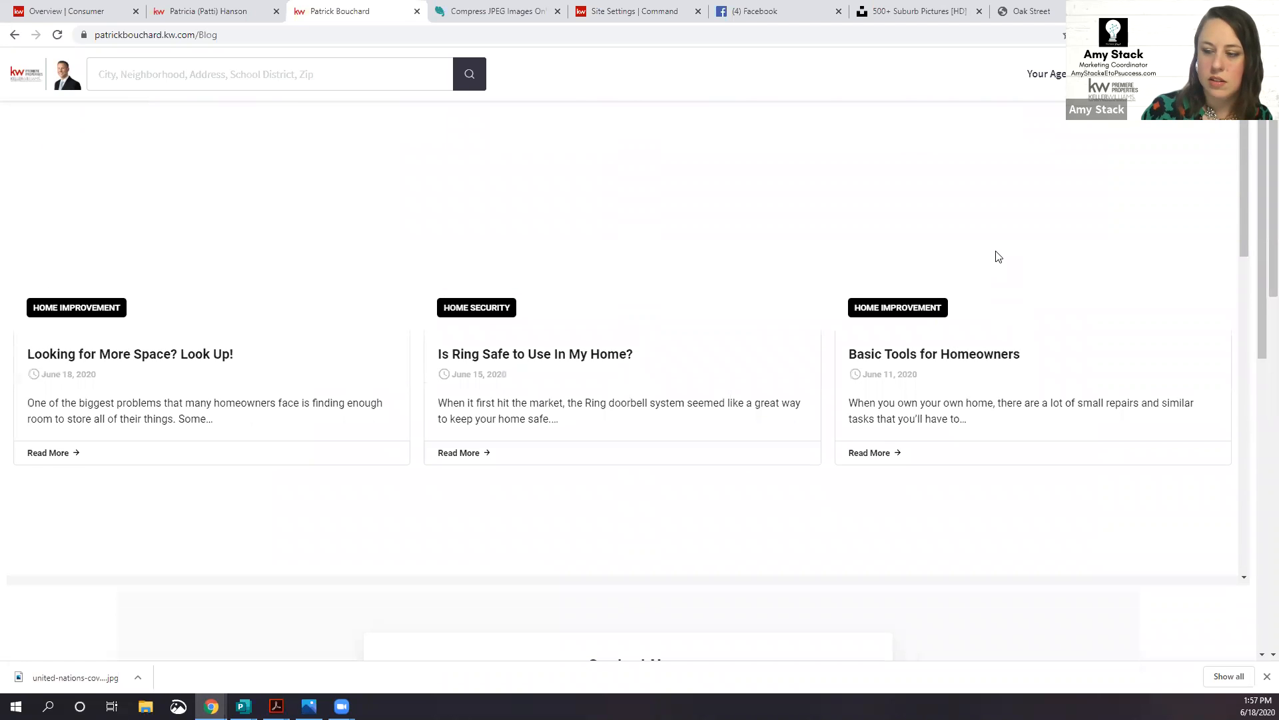
scroll(999, 256, down, 2)
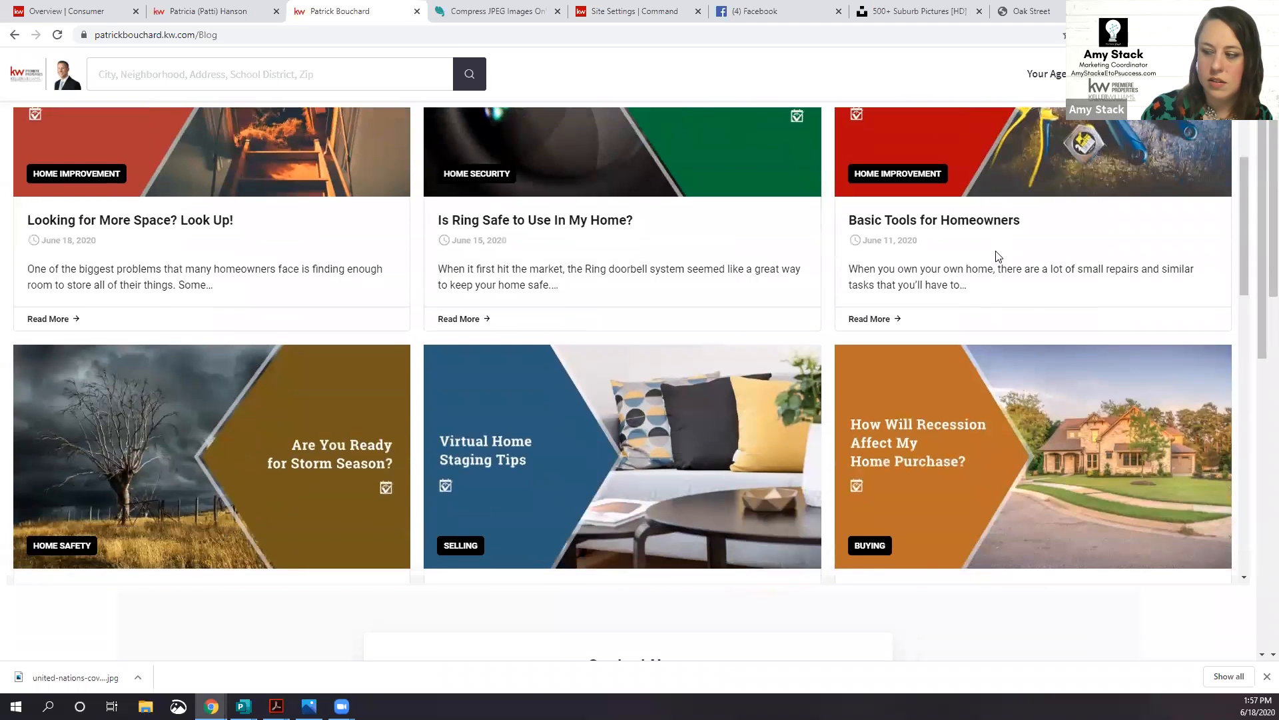
scroll(998, 256, down, 8)
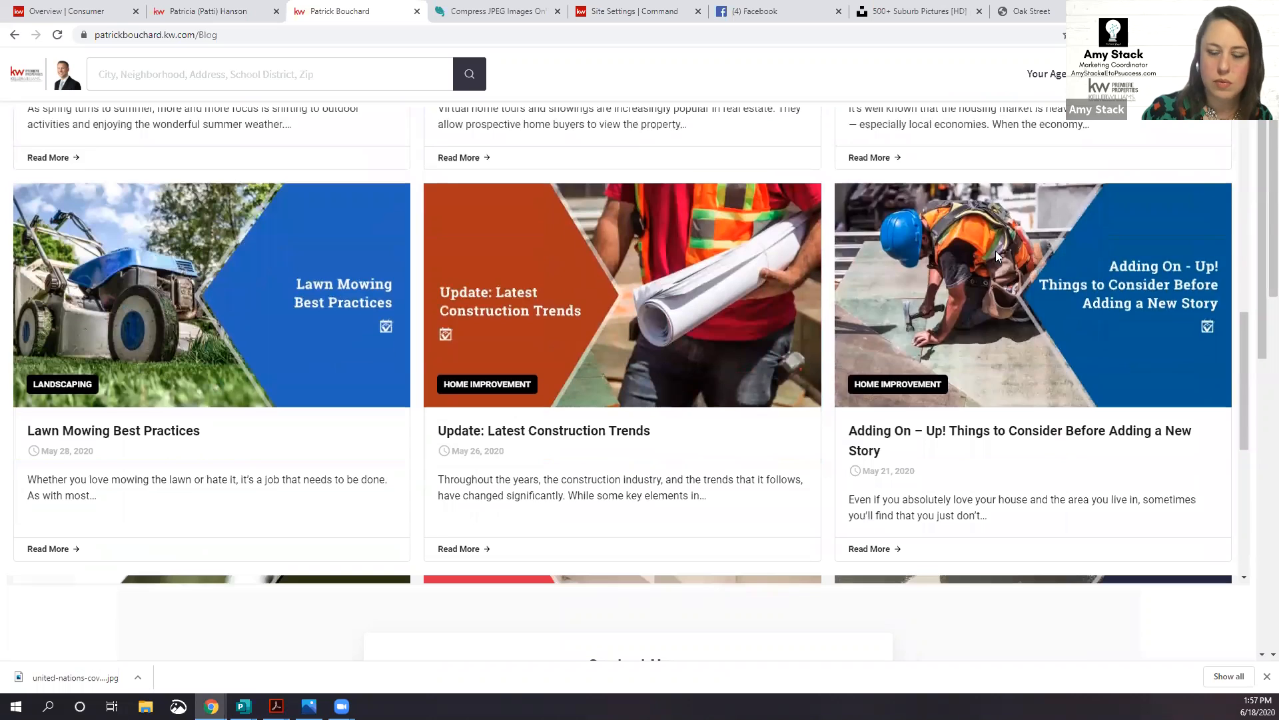
Step: Check the blog's navigation menu, close it, and return to the Command Consumer overview
click(1070, 73)
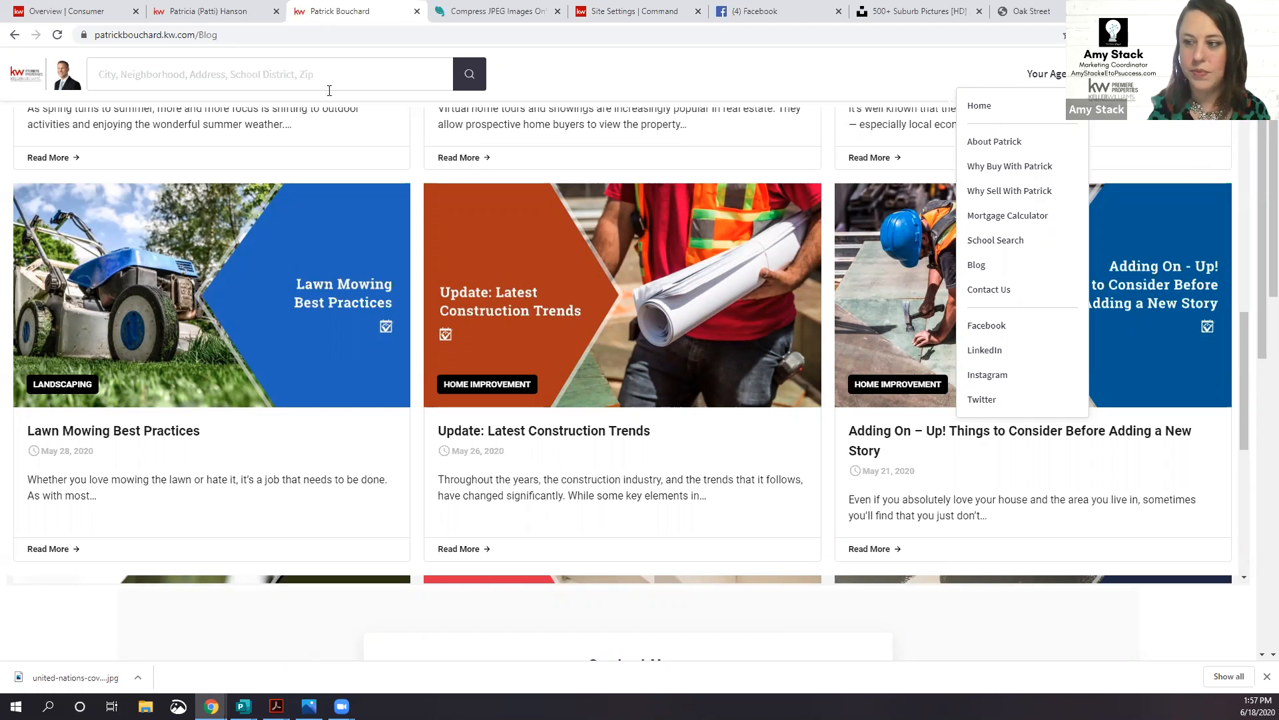
scroll(501, 167, up, 10)
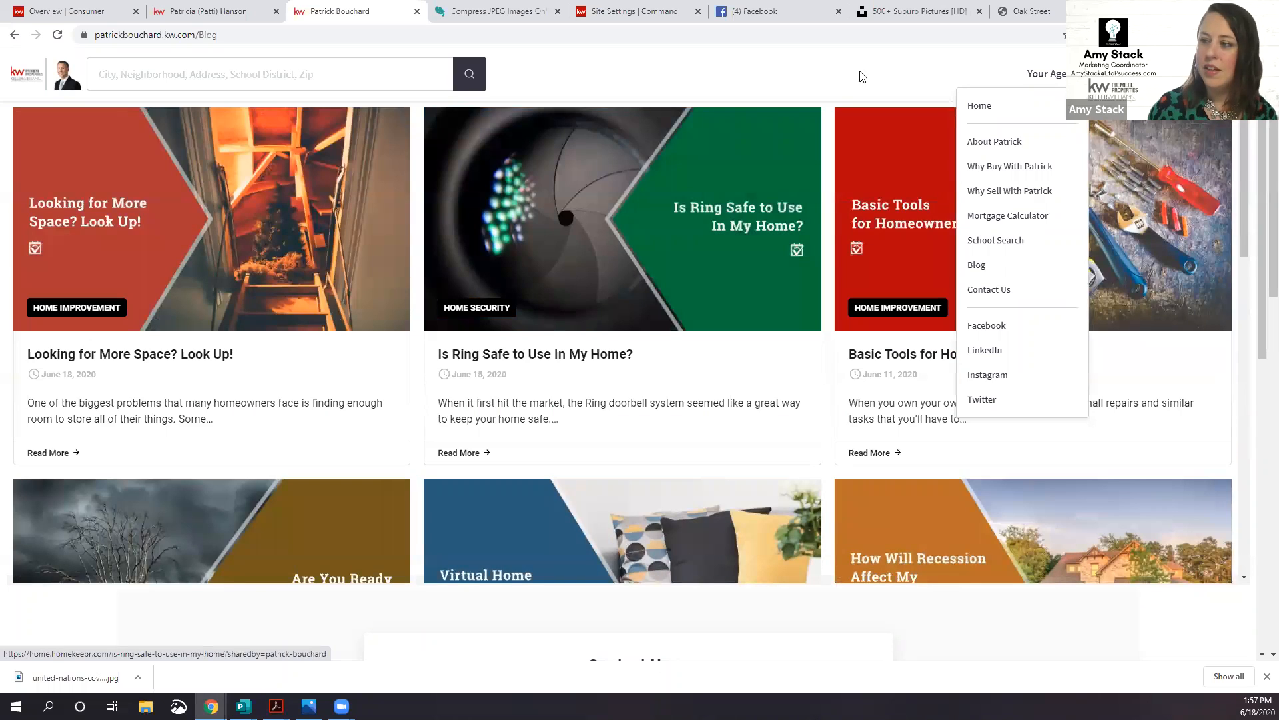
click(860, 76)
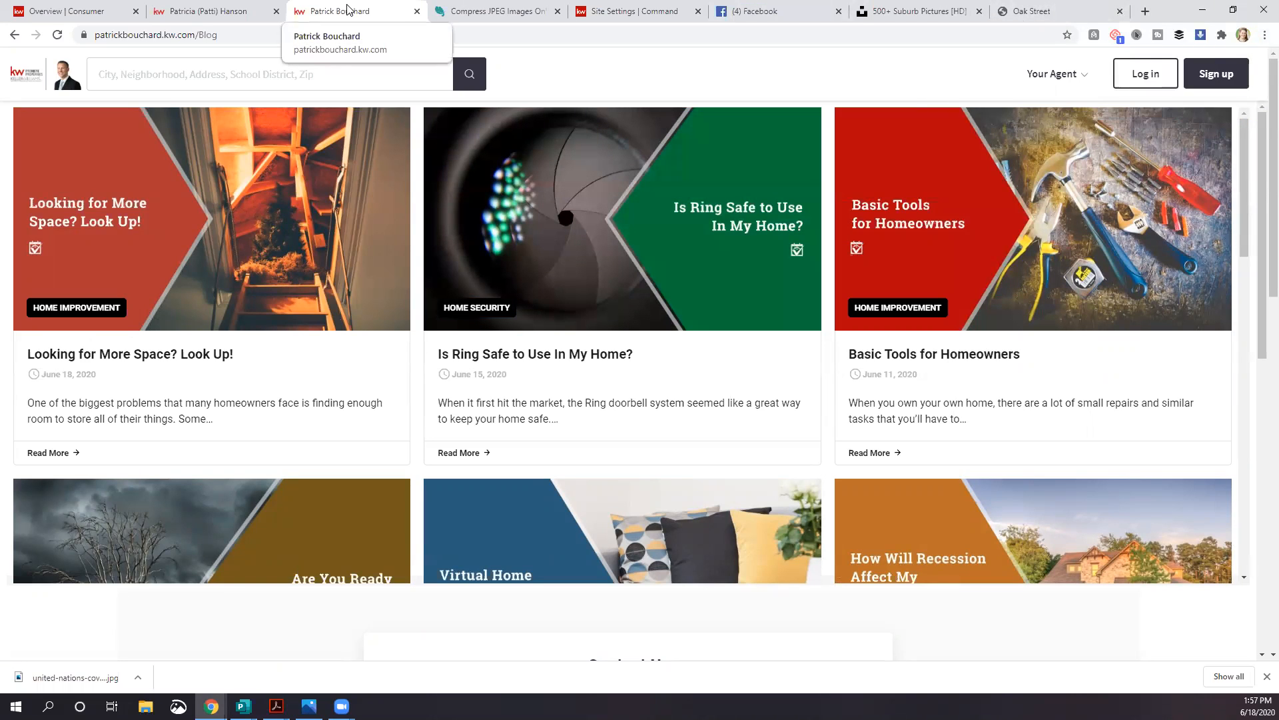
click(35, 9)
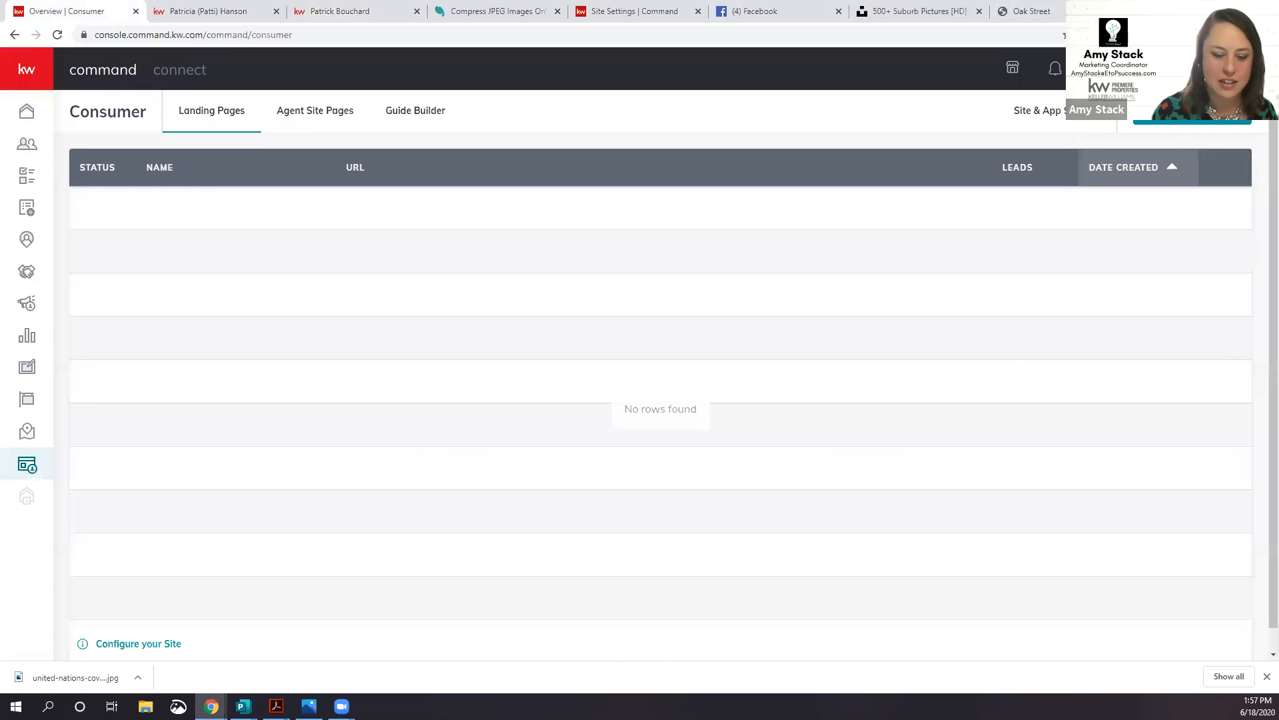